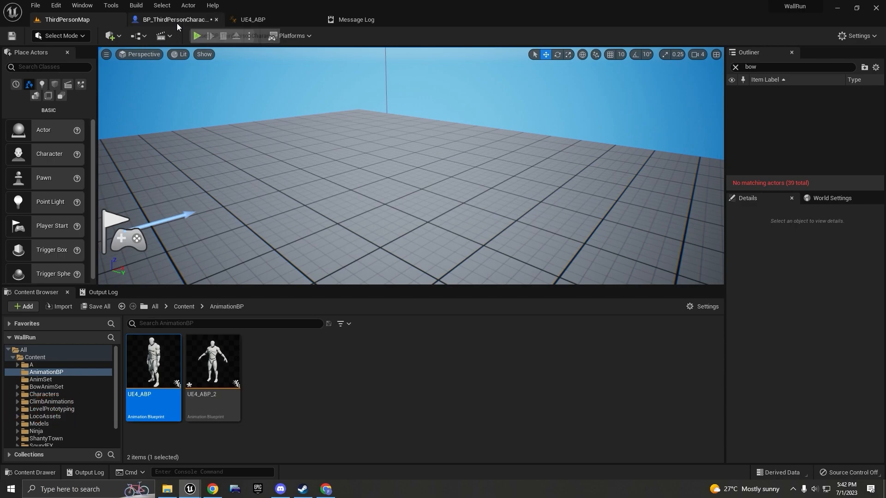
Examine the input, jump, sprint and slow motion node groups in the BP_ThirdPersonCharacter event graph.
click(176, 20)
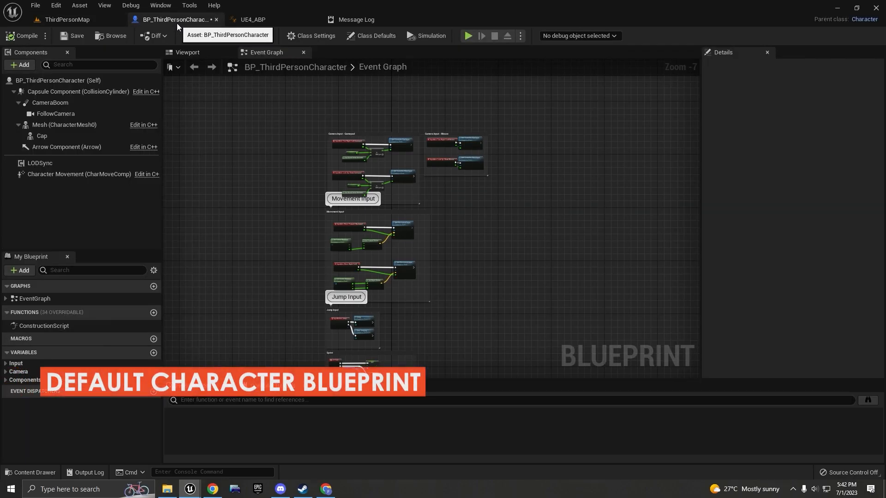
scroll(449, 270, up, 2)
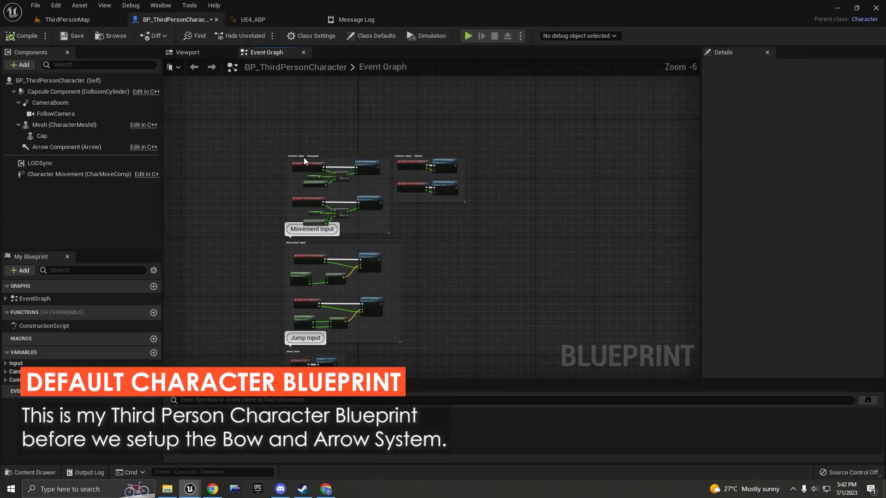
right_drag(416, 210, 409, 92)
scroll(372, 223, up, 7)
scroll(357, 250, down, 1)
right_drag(343, 251, 344, 230)
scroll(296, 184, up, 1)
drag(234, 149, 536, 266)
scroll(489, 247, up, 3)
scroll(336, 198, down, 2)
drag(237, 233, 466, 321)
scroll(534, 312, down, 2)
scroll(435, 129, down, 4)
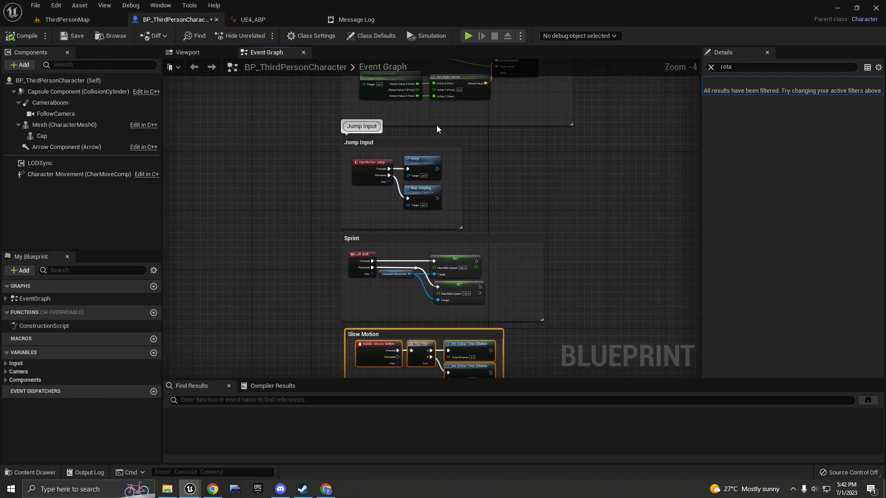
Examine the initialization, velocity, ground speed and falling logic in the UE4_ABP event graph.
click(279, 21)
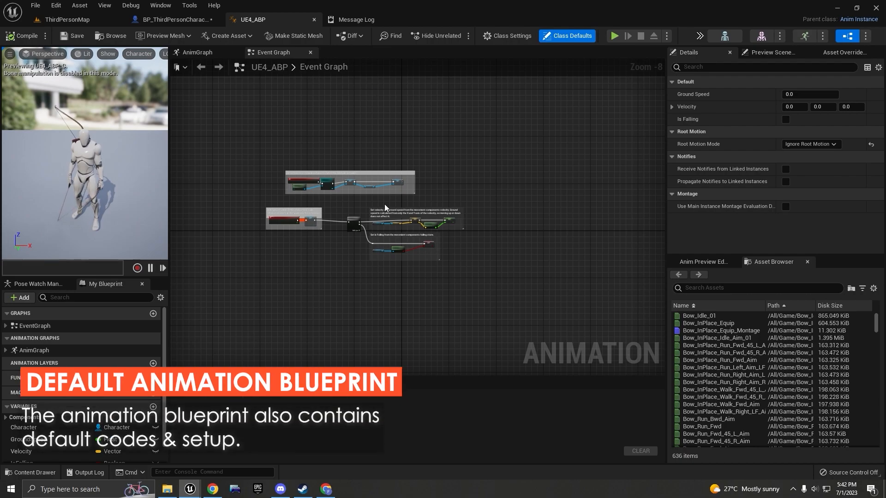
scroll(385, 208, up, 4)
scroll(379, 198, down, 2)
scroll(376, 193, up, 2)
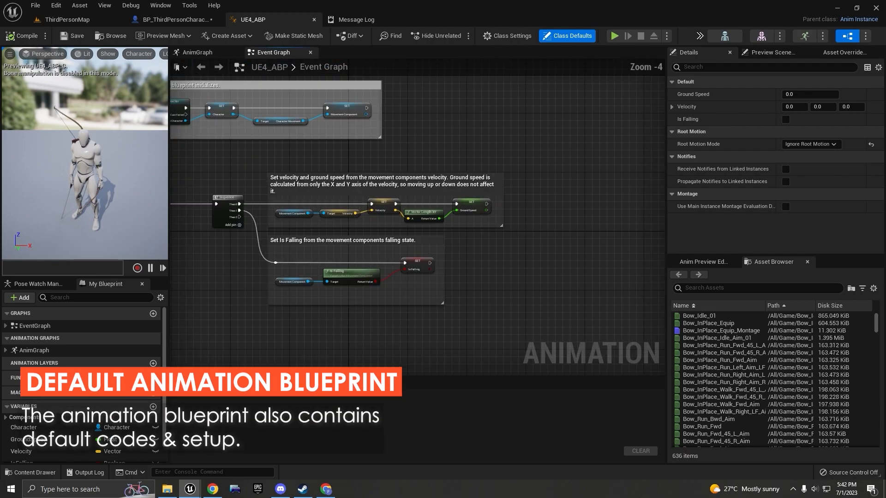
scroll(374, 193, up, 2)
scroll(378, 207, down, 4)
scroll(389, 240, up, 3)
right_drag(358, 217, 246, 167)
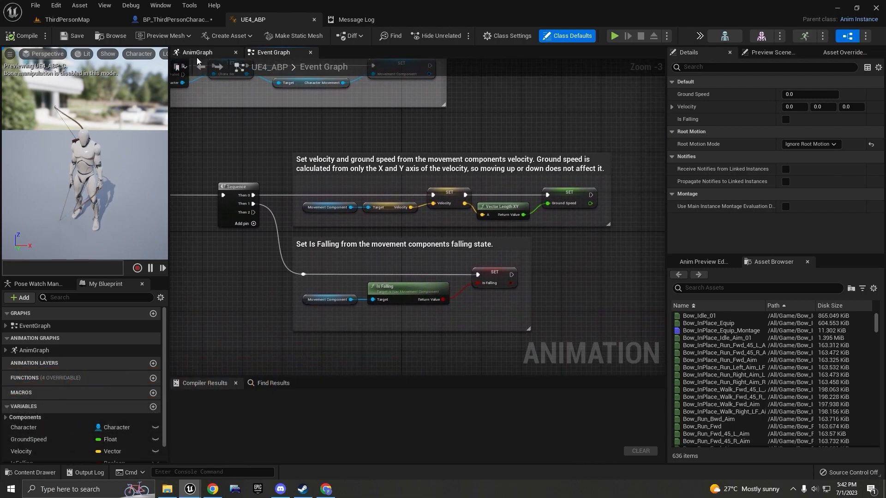
Review the Blend Poses group in UE4_ABP's AnimGraph and the states inside its Default Loco state machine.
click(198, 53)
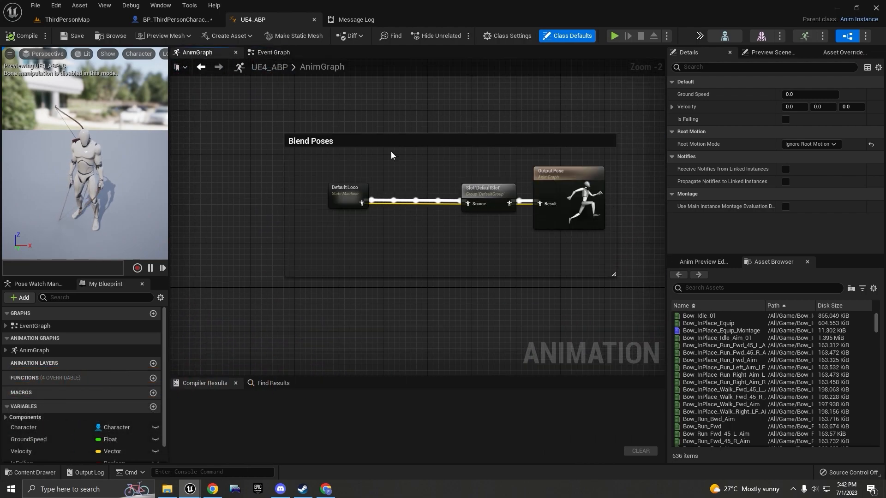
drag(274, 123, 527, 310)
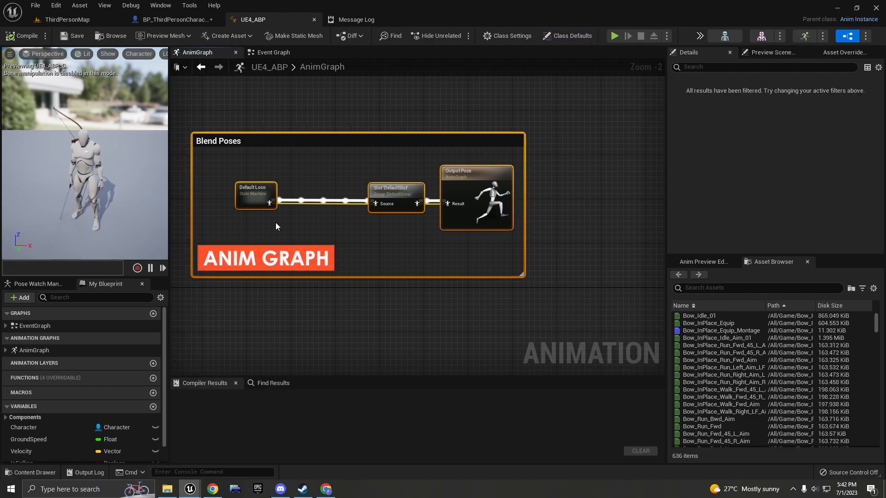
click(276, 223)
double_click(256, 198)
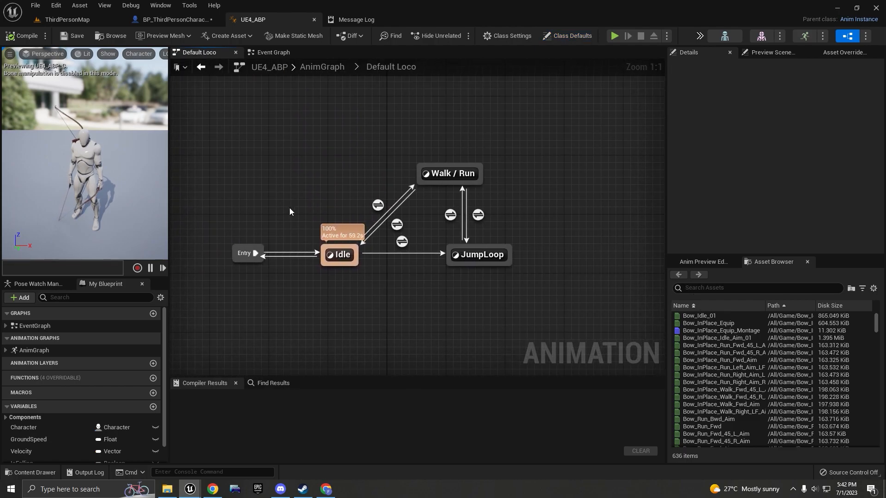
drag(491, 281, 550, 300)
click(342, 177)
Look through the bow animation sequences, montage and blend spaces in the project's Content folder.
scroll(194, 371, down, 1)
scroll(70, 394, down, 2)
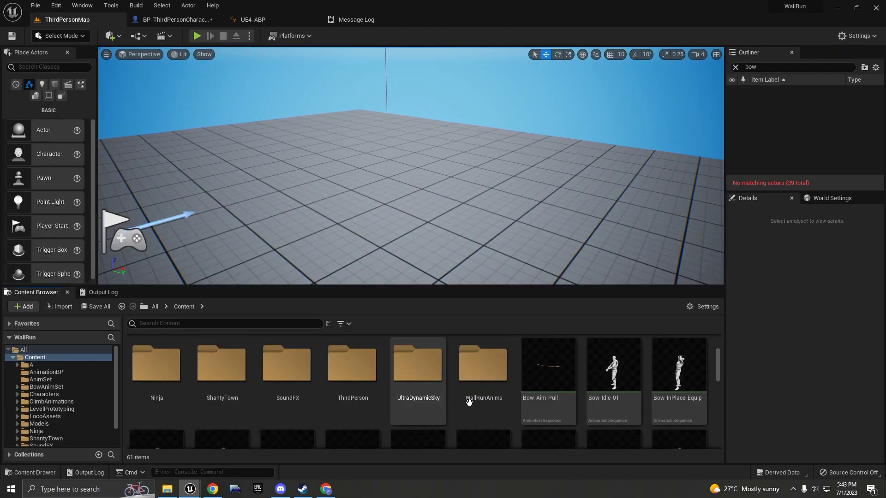
scroll(468, 402, down, 2)
mouse_move(625, 389)
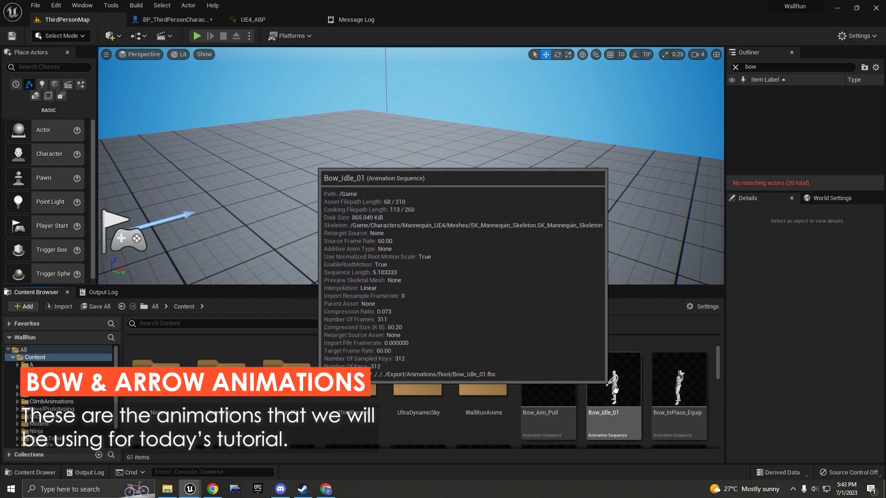
mouse_move(594, 376)
scroll(595, 376, down, 1)
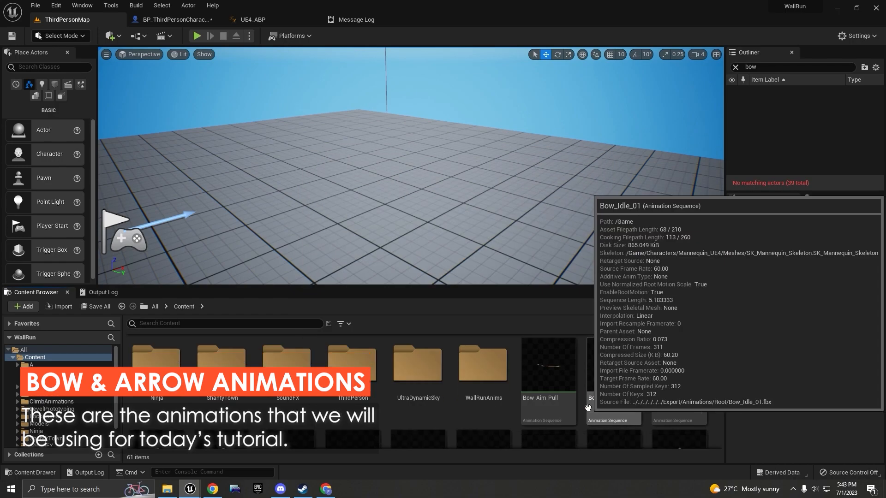
mouse_move(553, 376)
scroll(427, 376, down, 5)
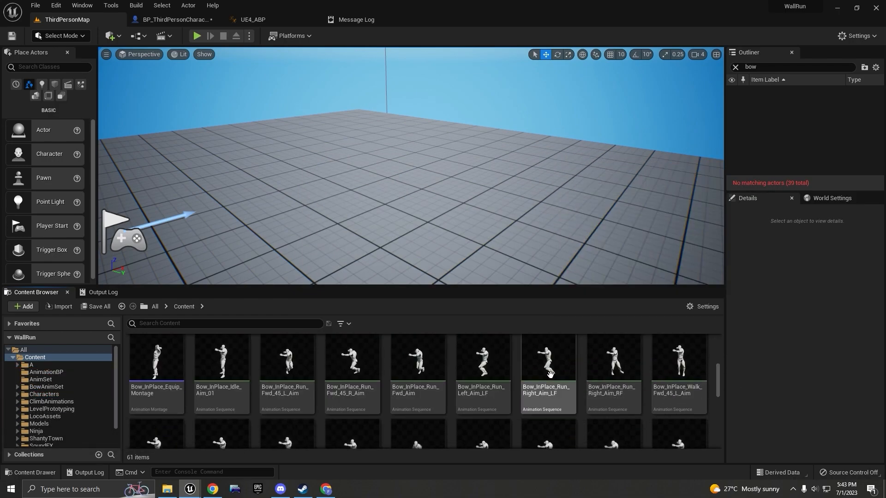
scroll(427, 380, down, 5)
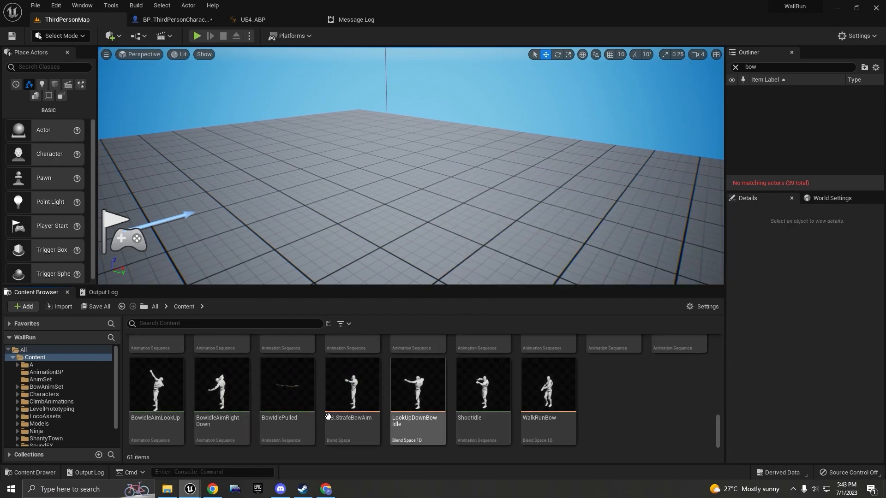
mouse_move(412, 419)
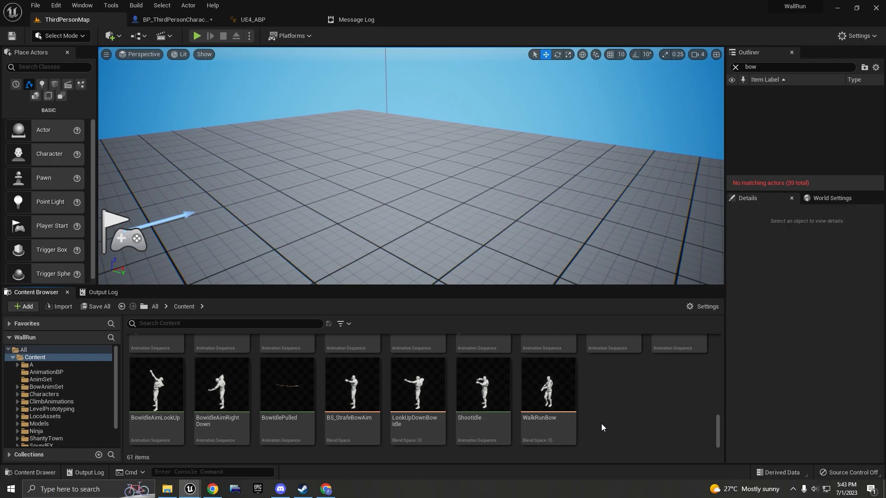
Browse the Quiver, Bow and Arrow subfolders of Models to view the available meshes.
scroll(600, 392, up, 10)
click(667, 388)
double_click(667, 387)
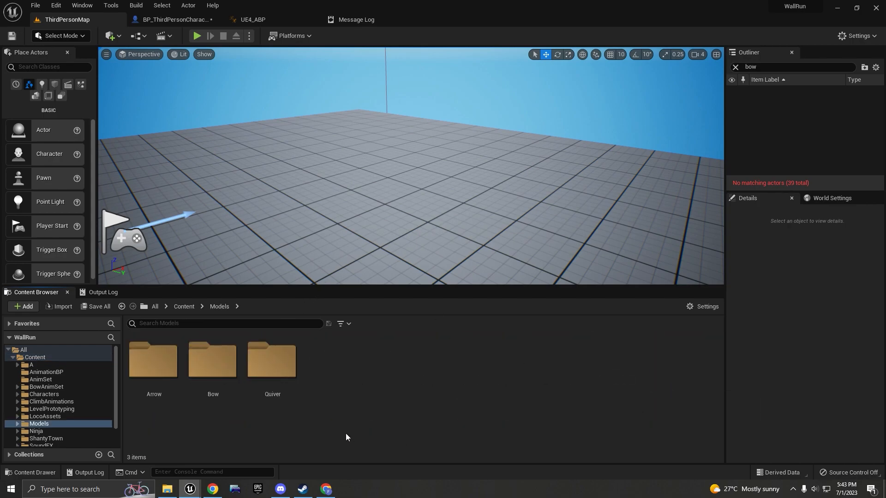
click(277, 379)
double_click(278, 378)
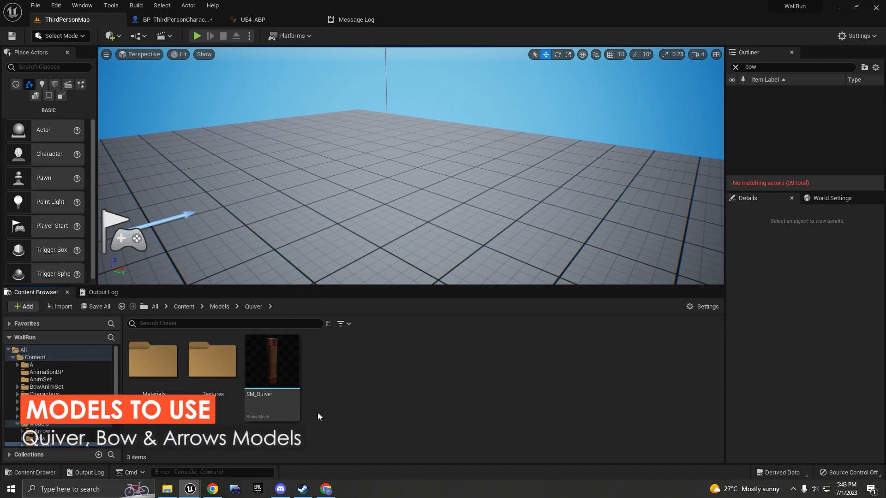
key(alt+Left)
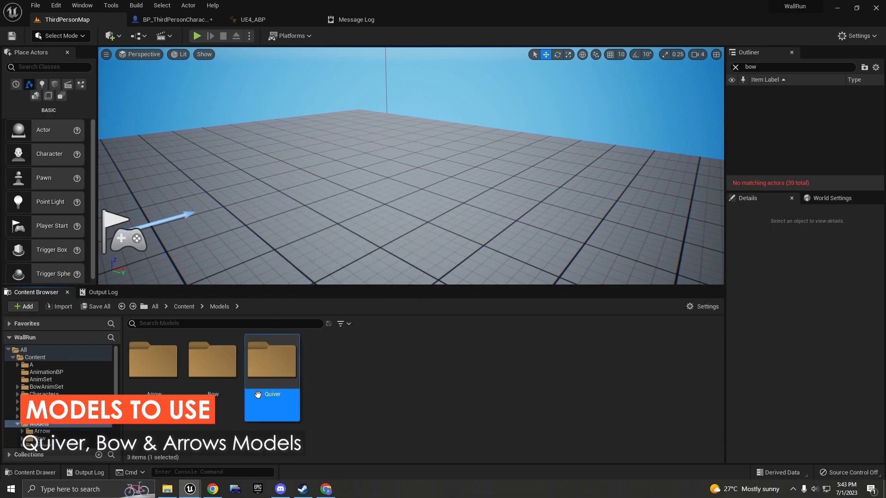
double_click(231, 383)
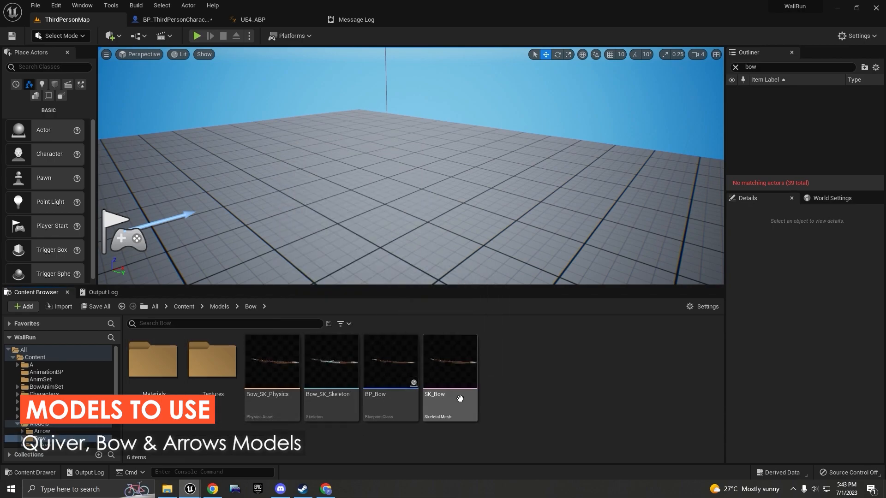
key(alt+Left)
double_click(153, 365)
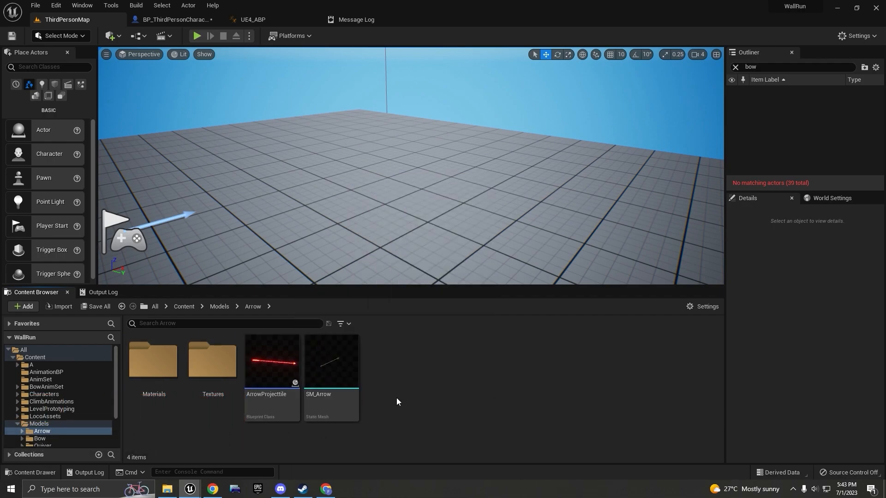
key(alt+Left)
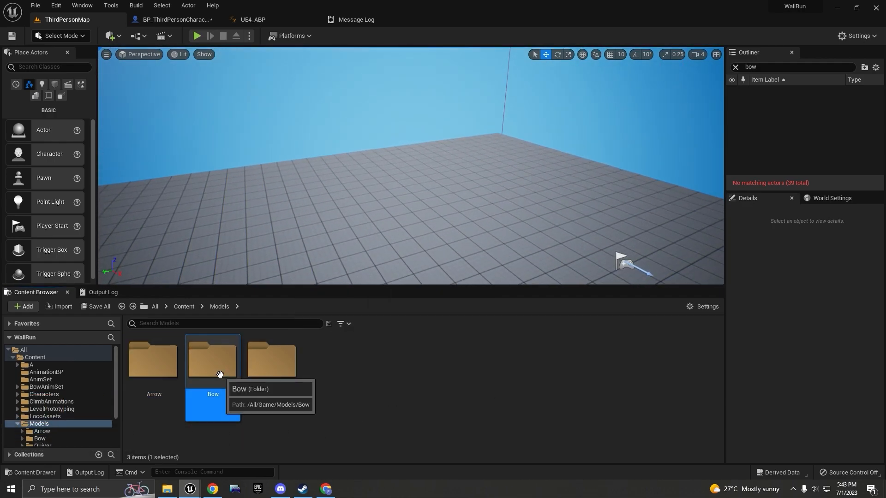
Create a blueprint named BP_Bow2 from the SK_Bow skeletal mesh in Models/Bow, then close its editor.
double_click(221, 379)
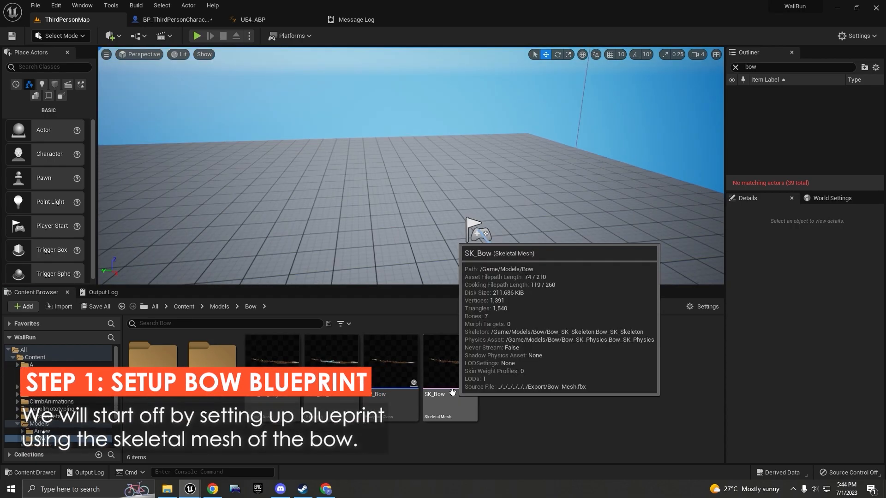
right_click(454, 397)
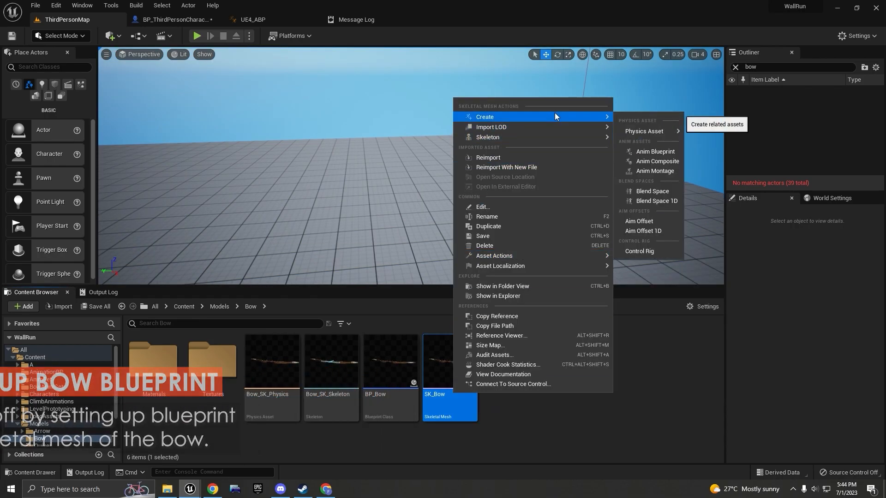
mouse_move(525, 266)
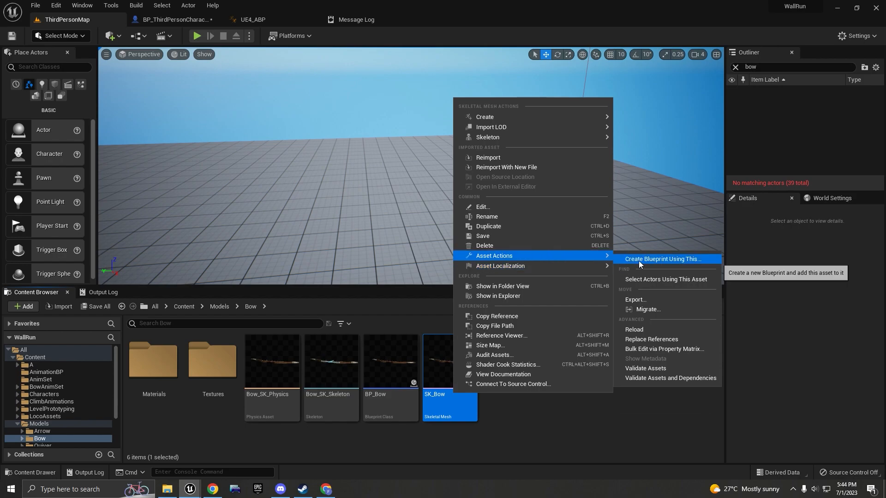
click(640, 261)
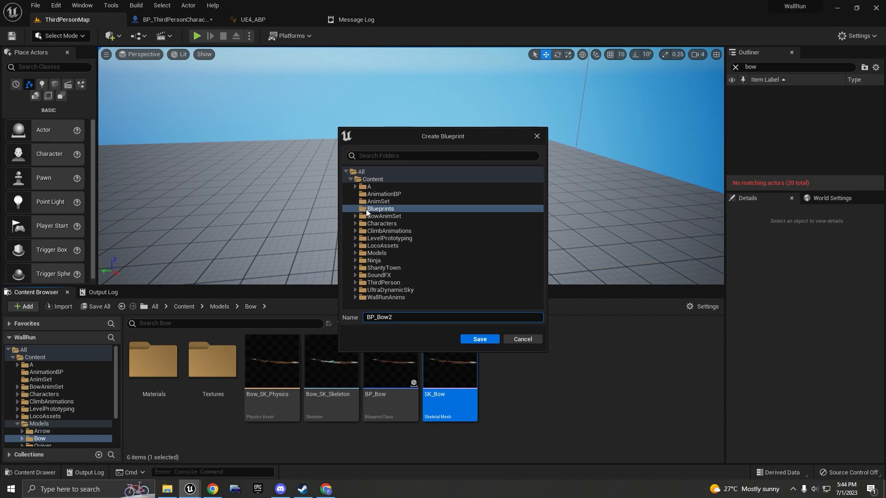
click(356, 253)
click(368, 269)
click(480, 339)
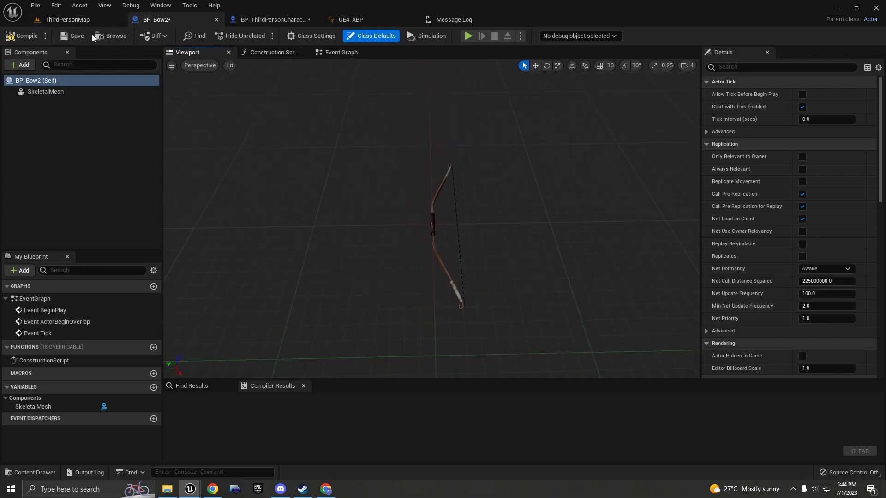
middle_click(167, 25)
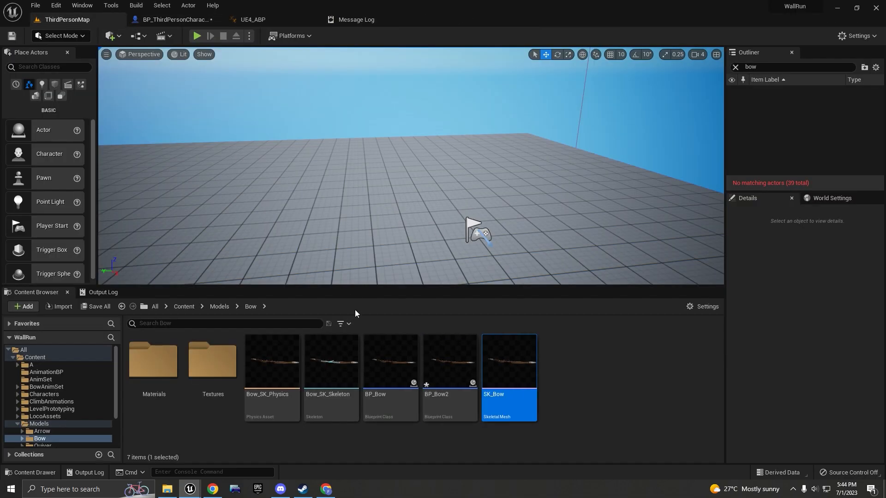
Open the BP_Bow blueprint and inspect the bow and its existing arrow component in the 3D viewport.
double_click(397, 405)
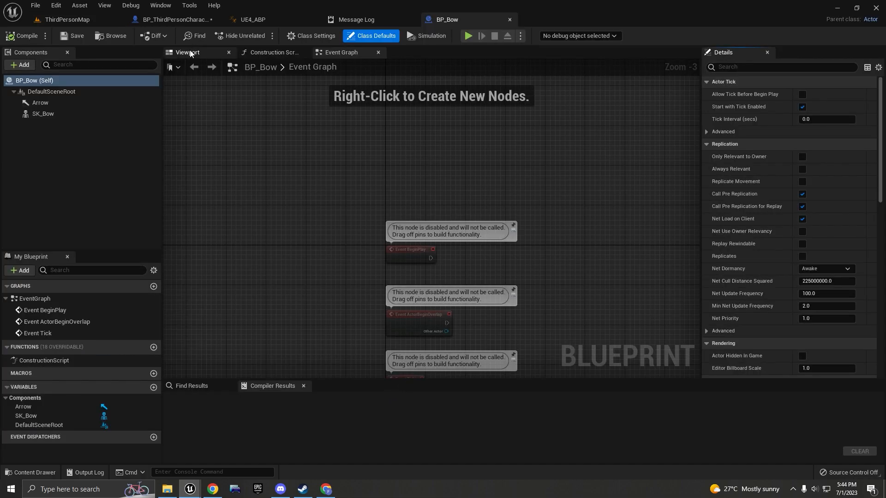
click(190, 54)
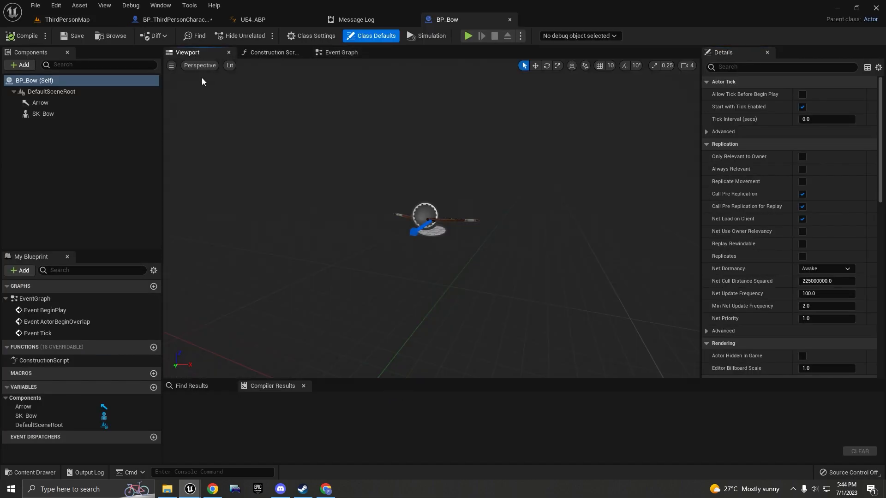
right_drag(431, 219, 475, 272)
click(382, 230)
right_drag(240, 149, 240, 148)
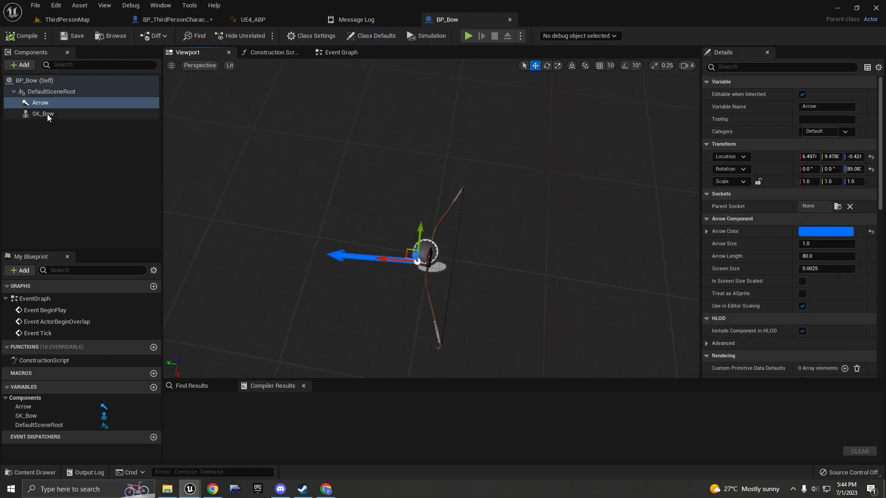
Add an Arrow component beneath the existing Arrow component in BP_Bow.
click(20, 65)
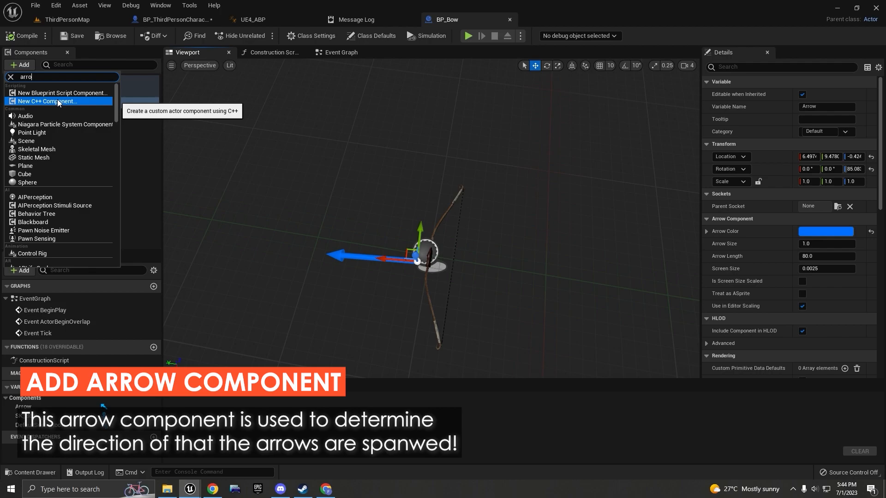
text(arro)
key(Return)
click(82, 103)
click(73, 114)
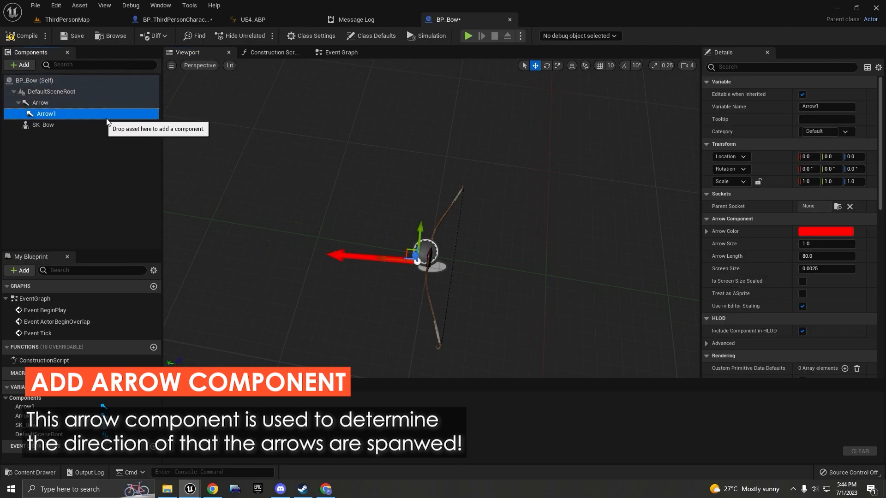
Inspect the arrow component's placement and pointing direction relative to the bow, switching between rotate and move modes.
right_drag(239, 148, 239, 162)
right_drag(406, 243, 406, 236)
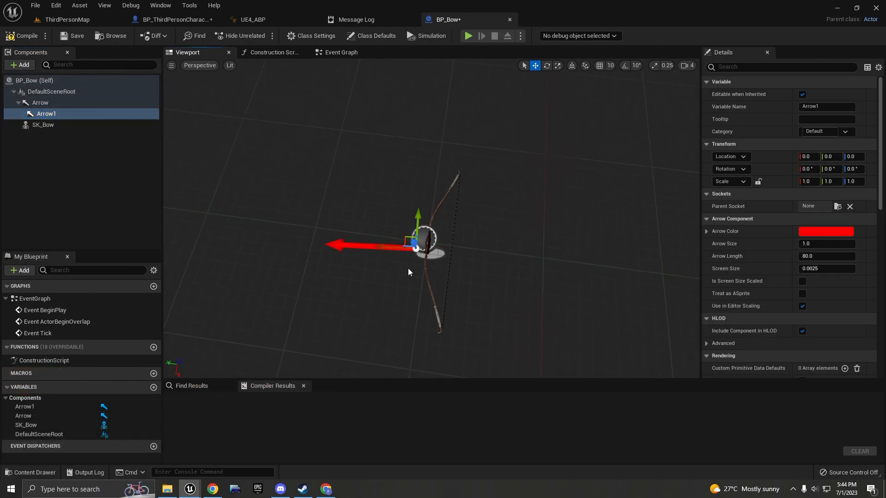
key(e)
mouse_move(412, 266)
right_down()
mouse_move(408, 242)
mouse_move(426, 266)
right_up()
scroll(426, 259, up, 3)
drag(430, 195, 431, 195)
key(w)
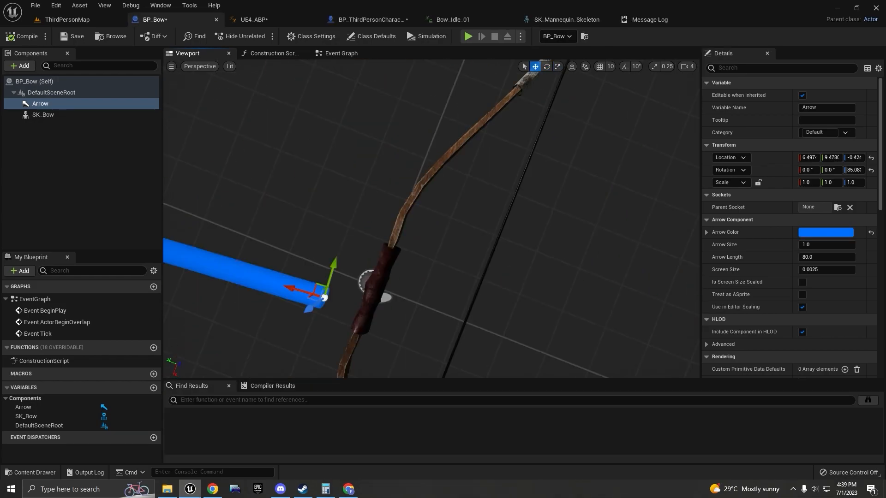
key(f)
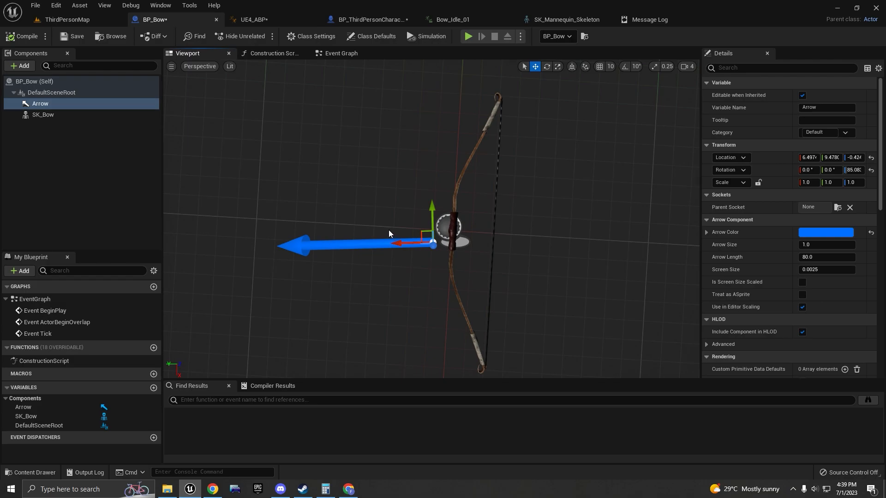
Rotate the Arrow component to a yaw of about 140° and play-test the bow with the character.
key(e)
drag(407, 232, 388, 258)
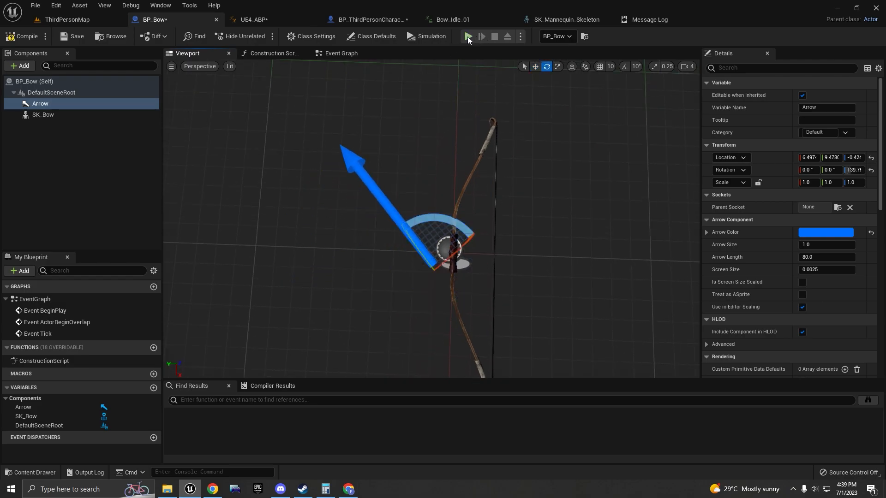
click(468, 37)
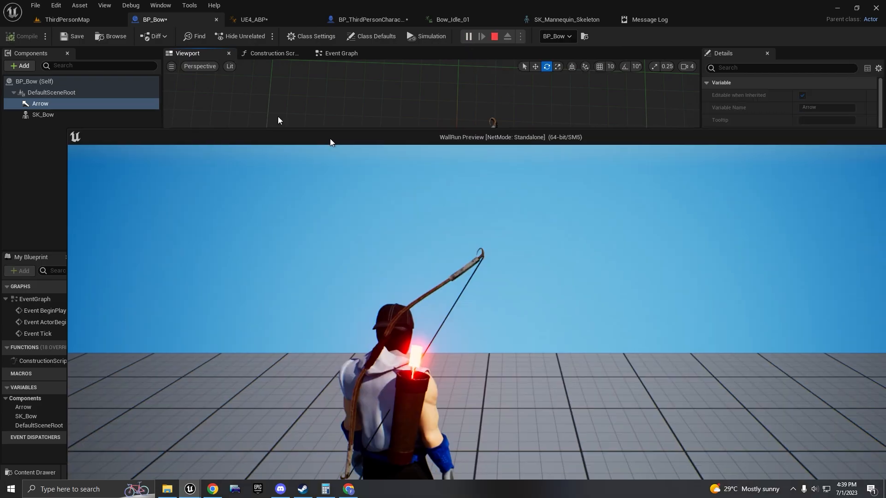
drag(279, 117, 262, 1)
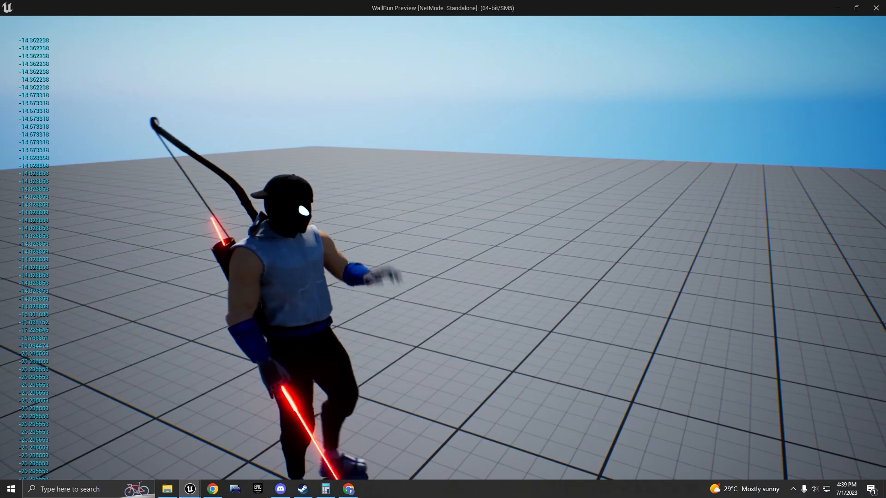
key(1)
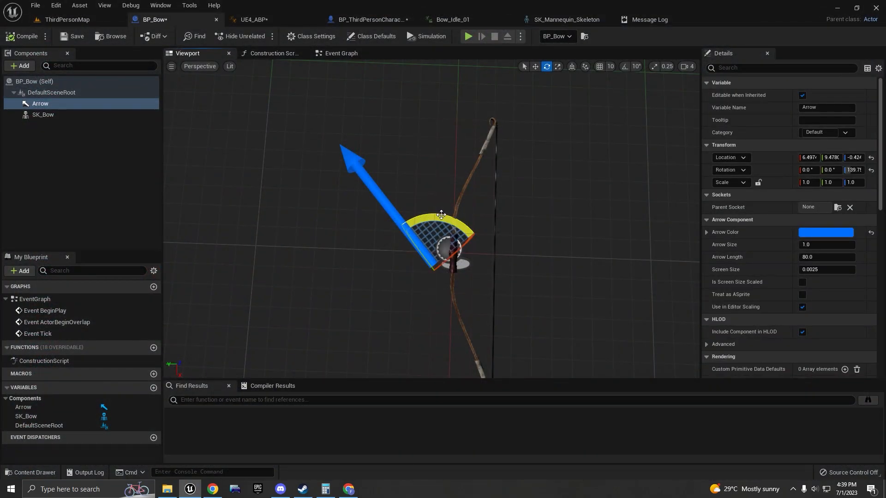
drag(441, 214, 436, 221)
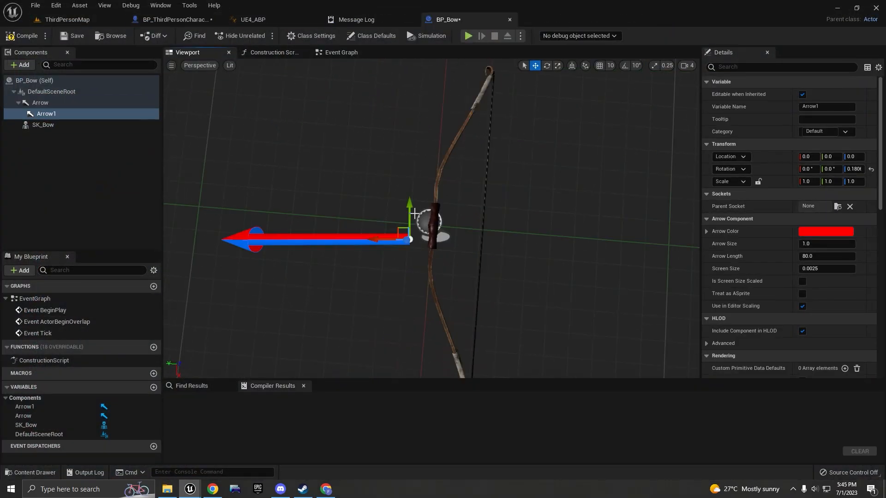
Delete the extra Arrow1 component nested beneath the Arrow component in BP_Bow.
drag(402, 230, 415, 174)
key(ctrl+z)
drag(400, 235, 434, 182)
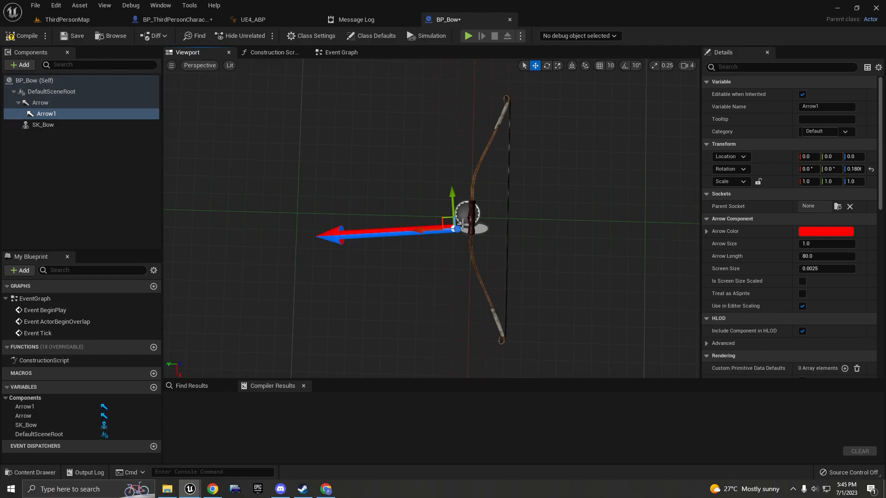
right_drag(404, 259, 422, 257)
key(Delete)
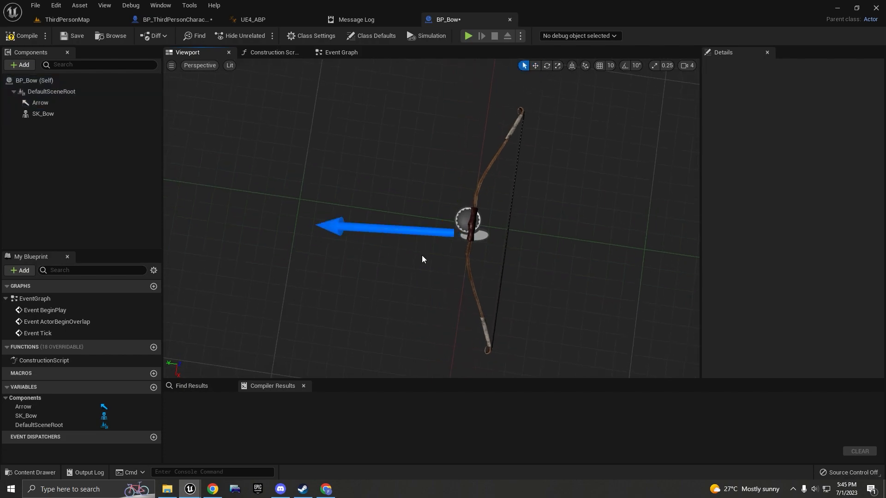
Review the Arrow component's location and rotation values and look at BP_Bow's event graph.
click(385, 231)
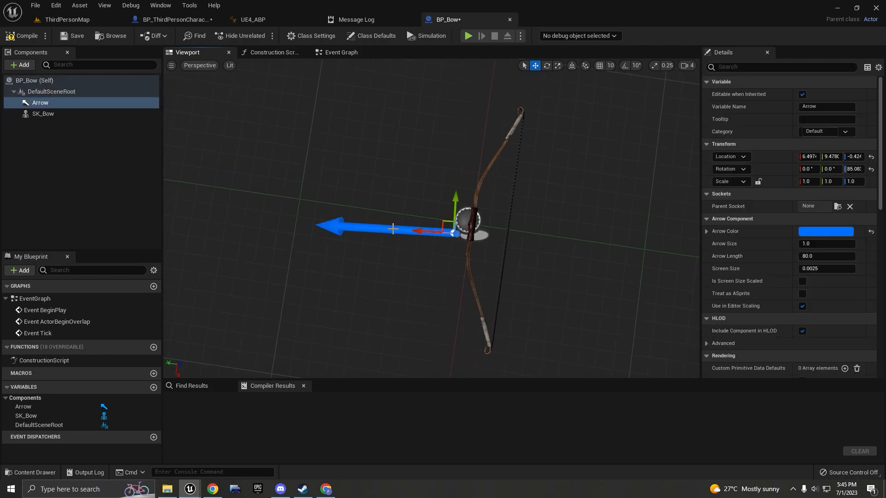
right_drag(459, 273, 476, 272)
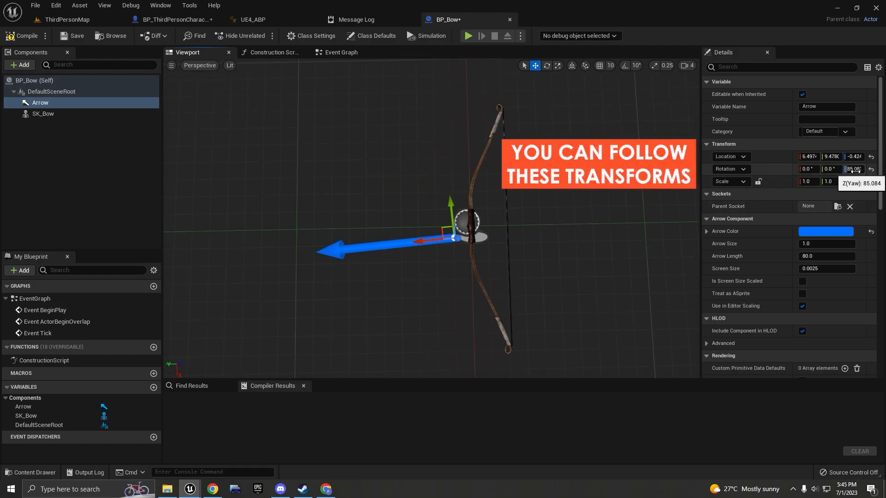
right_drag(496, 194, 489, 206)
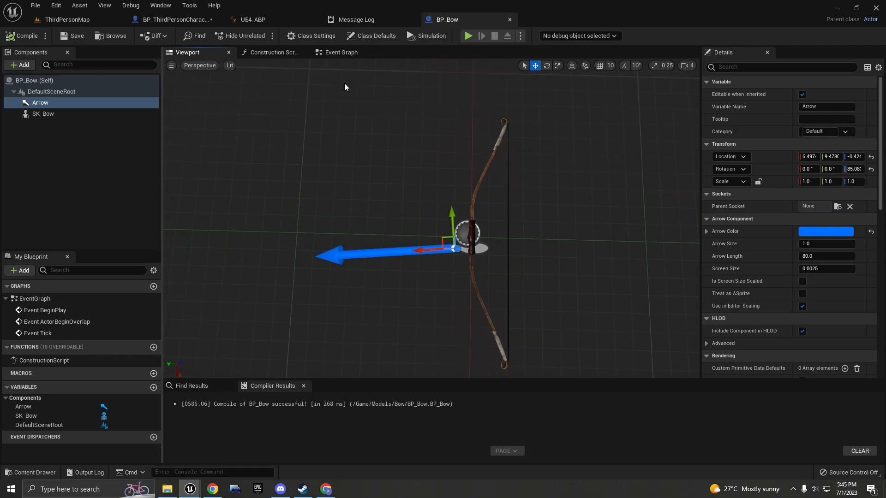
click(354, 52)
scroll(467, 280, up, 1)
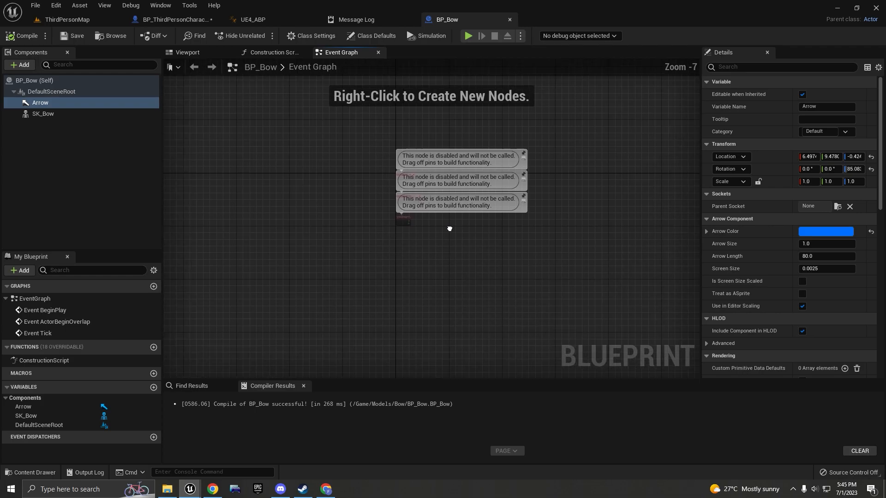
Return to the ThirdPersonMap level and open the Models/Arrow content folder.
click(73, 20)
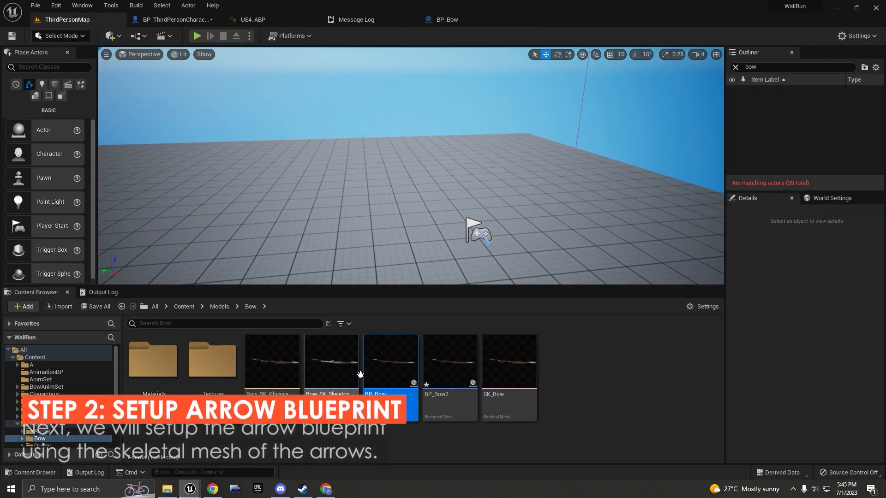
click(219, 307)
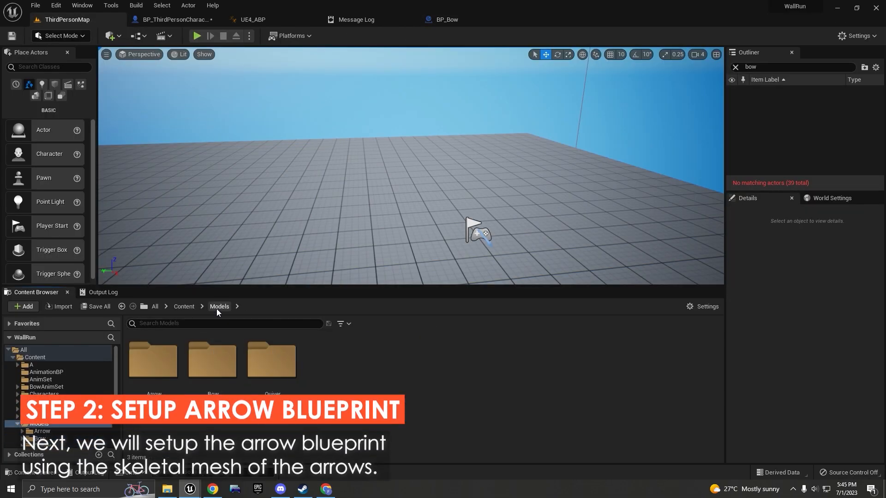
double_click(153, 360)
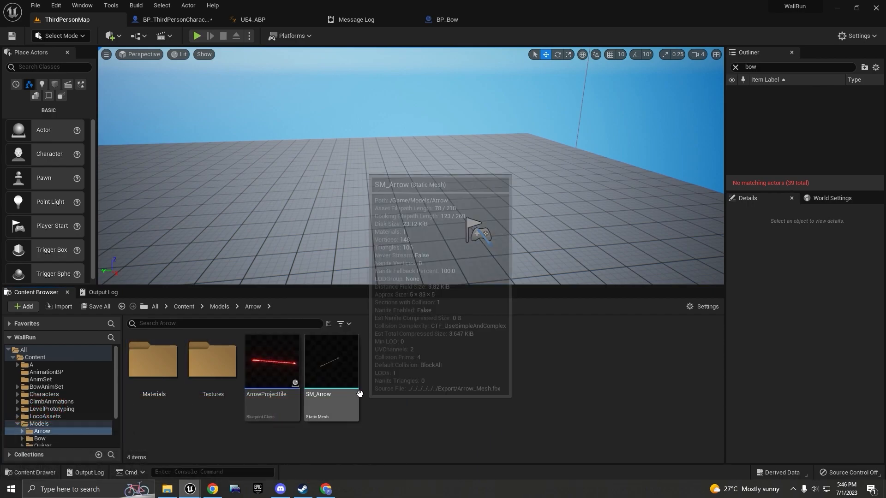
right_click(331, 396)
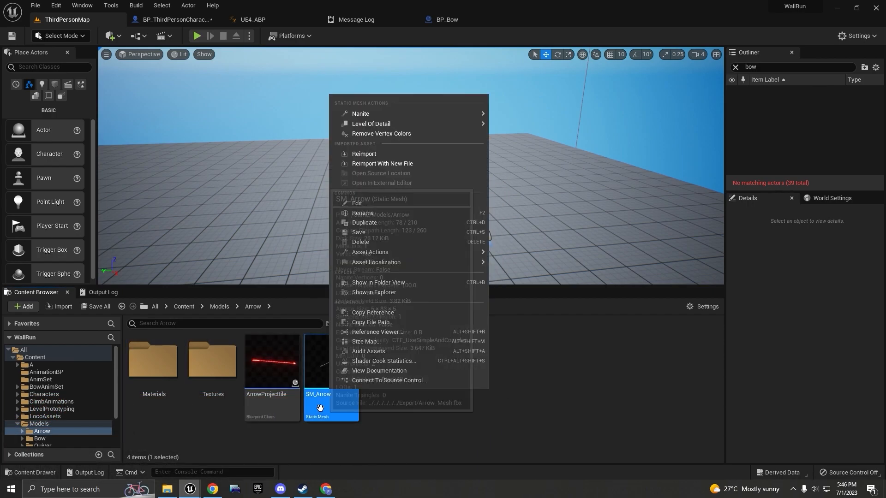
mouse_move(409, 251)
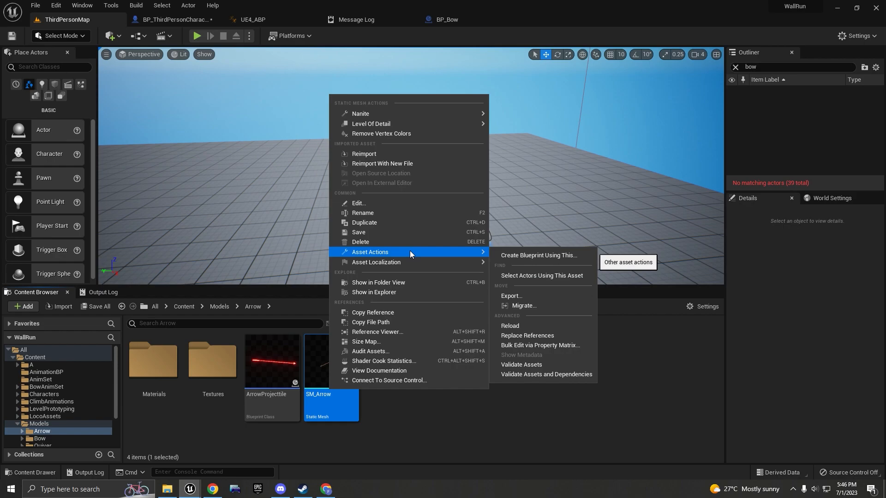
click(541, 391)
Open the ArrowProjecttile blueprint and inspect the SM_Arrow component's mesh, transform and material in the 3D viewport.
double_click(275, 412)
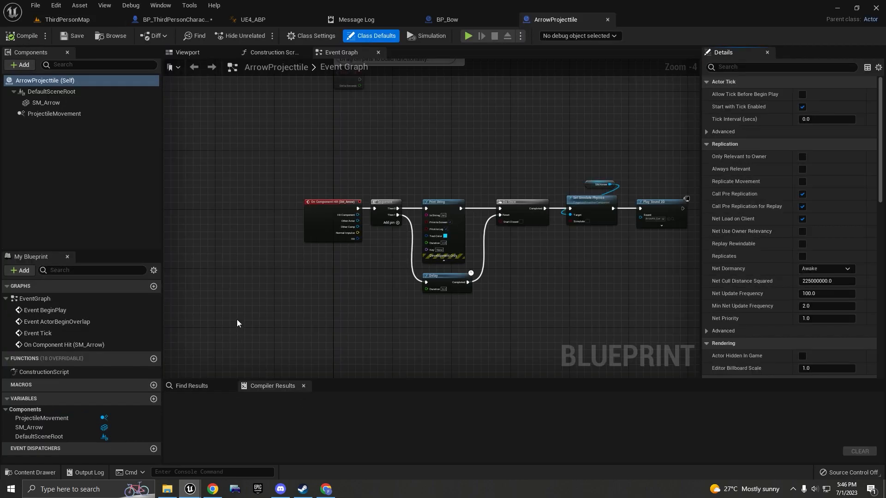
click(193, 52)
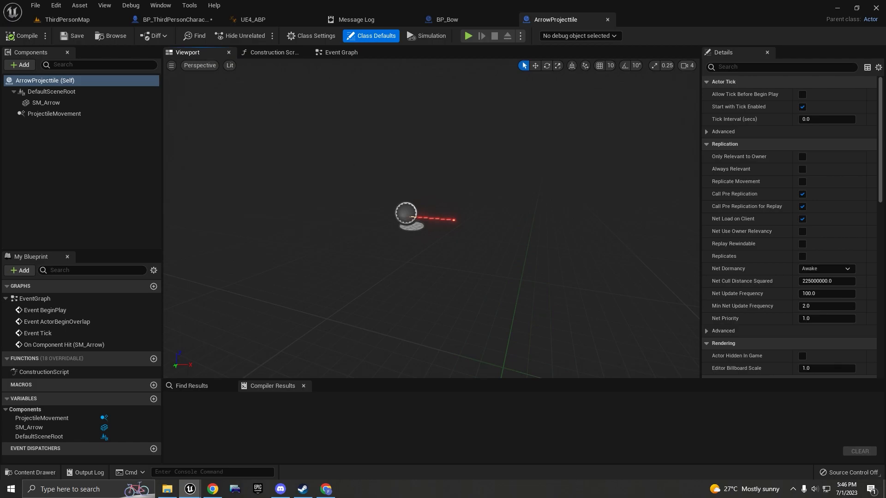
right_drag(485, 251, 485, 252)
key(w)
click(464, 269)
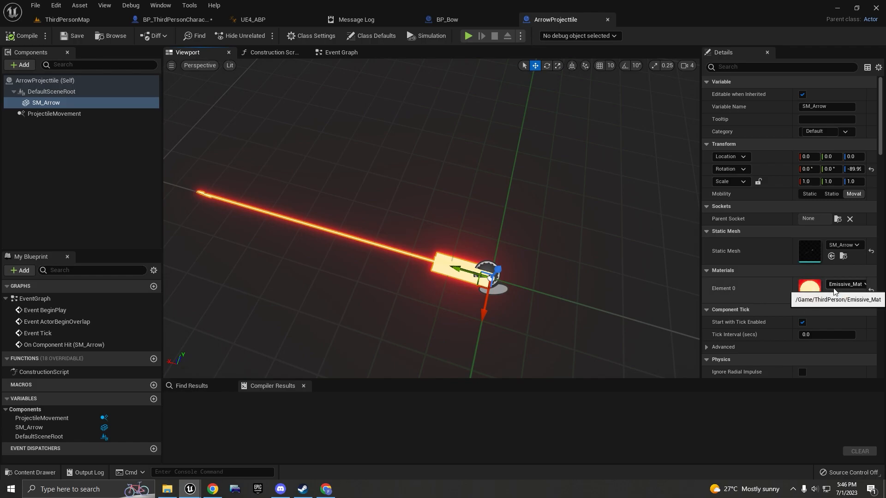
scroll(308, 221, down, 4)
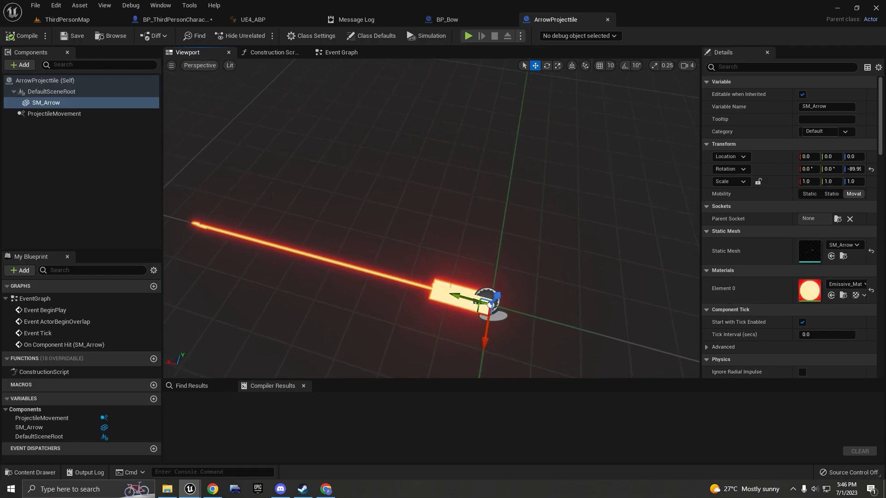
Search the available components for Projectile Movement and select the blueprint's existing ProjectileMovement component.
click(22, 65)
text(project)
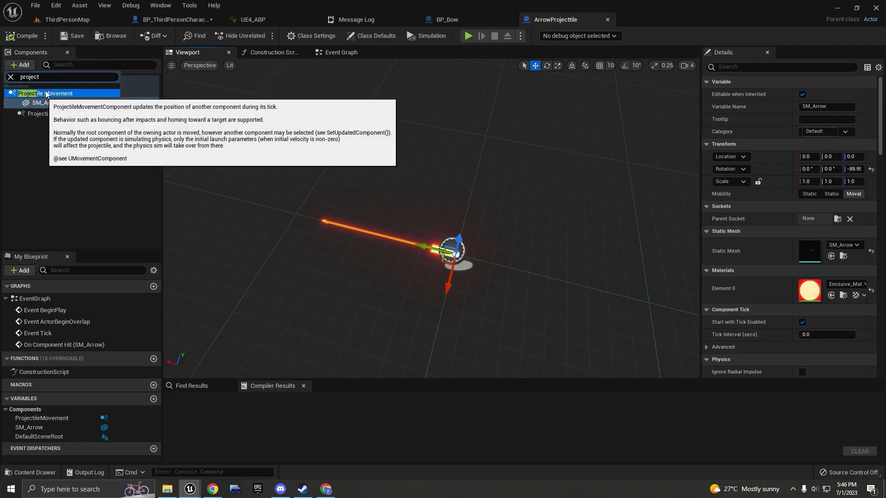
click(51, 111)
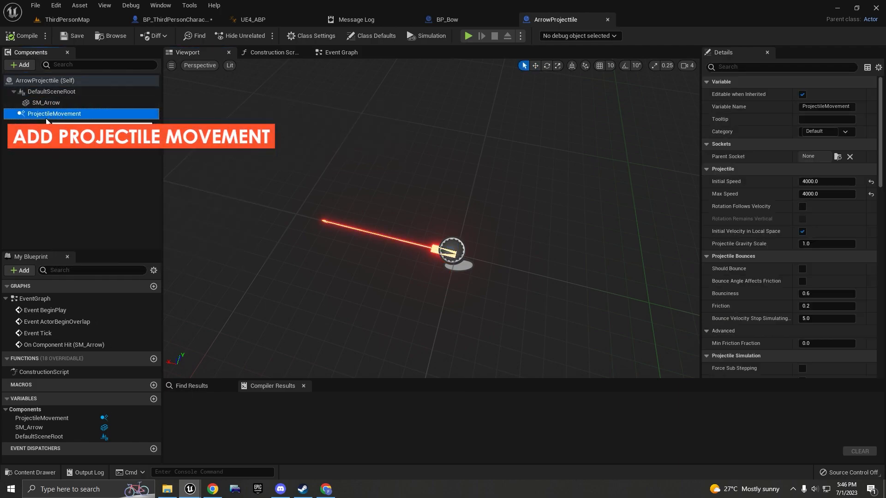
right_drag(549, 205, 544, 157)
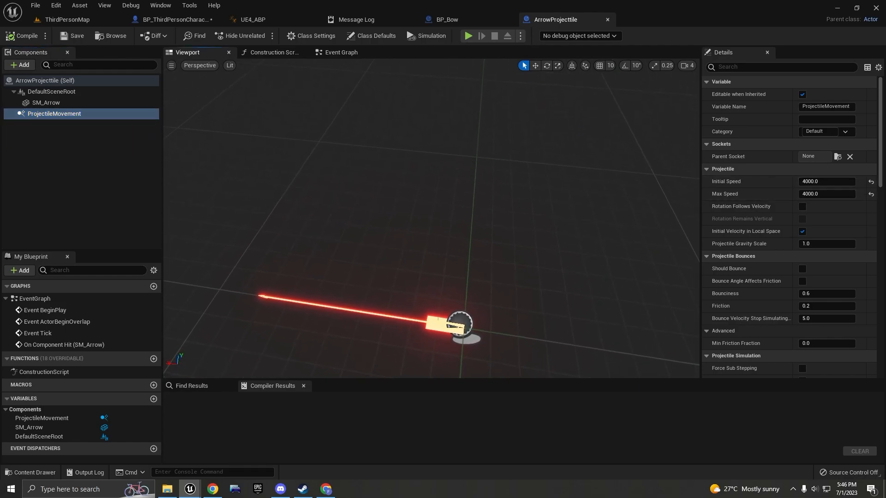
scroll(431, 218, down, 4)
right_drag(432, 218, 432, 236)
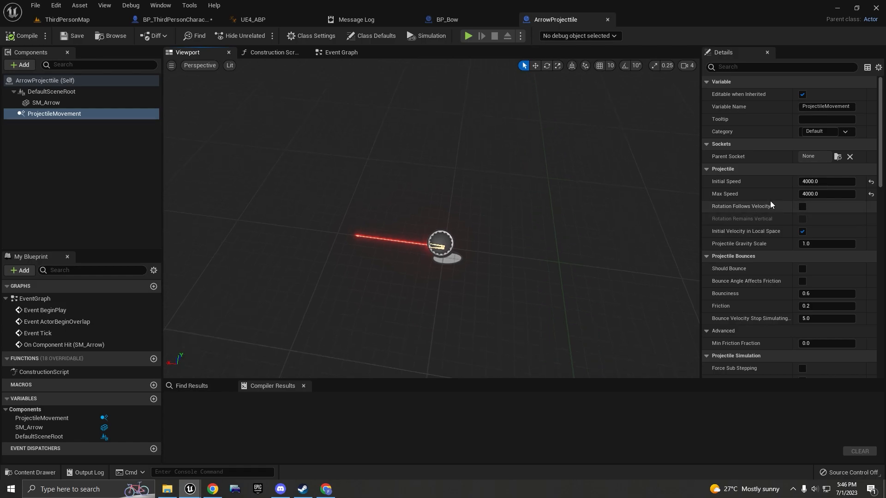
Review the ProjectileMovement component's Initial Speed, Max Speed, bounce and simulation settings.
click(821, 181)
click(823, 180)
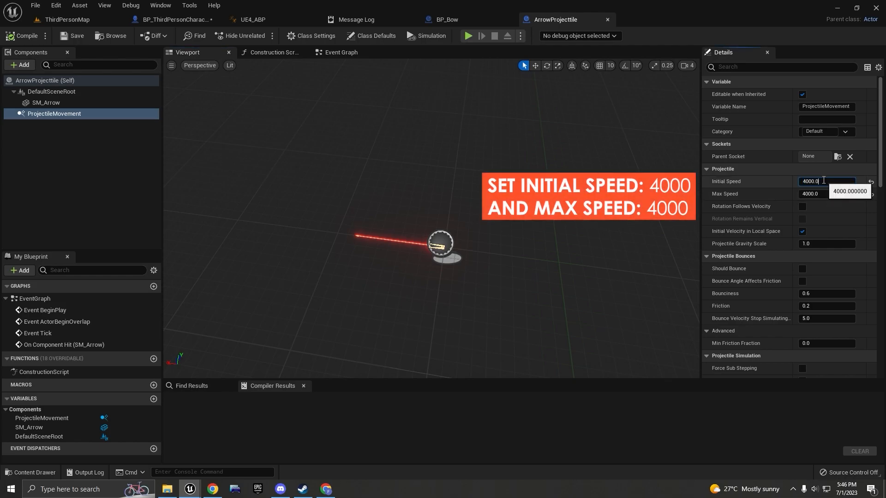
click(823, 194)
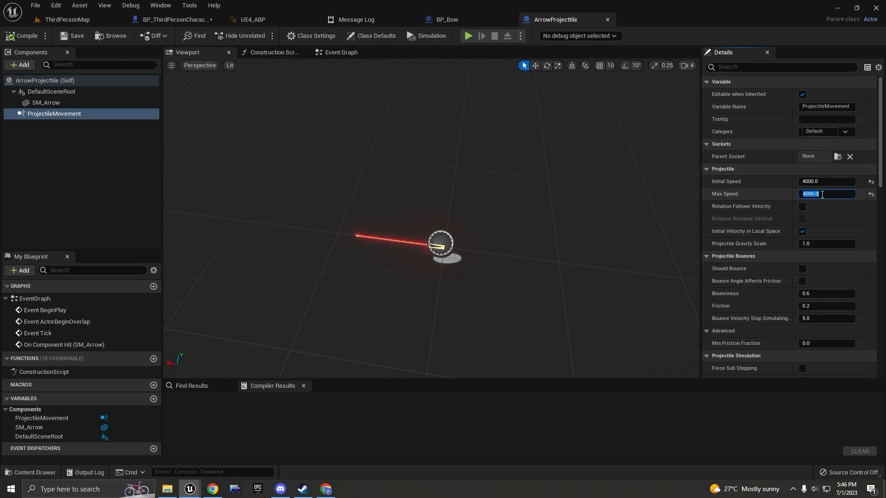
click(829, 181)
click(830, 183)
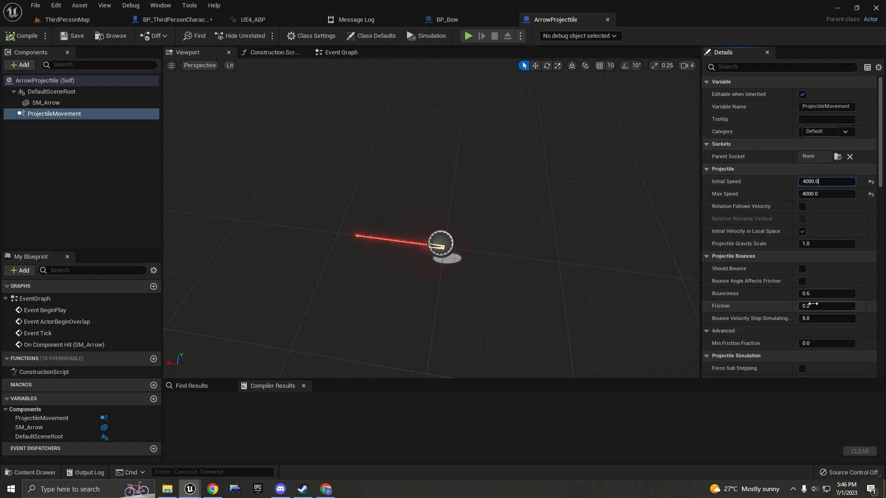
scroll(804, 294, down, 1)
scroll(804, 294, down, 5)
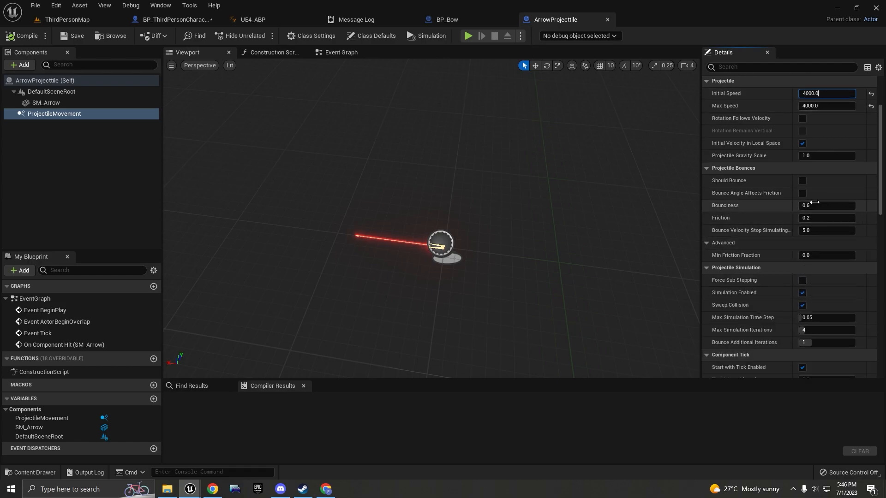
Select the SM_Arrow component and view its On Component Hit event in the event graph.
click(78, 114)
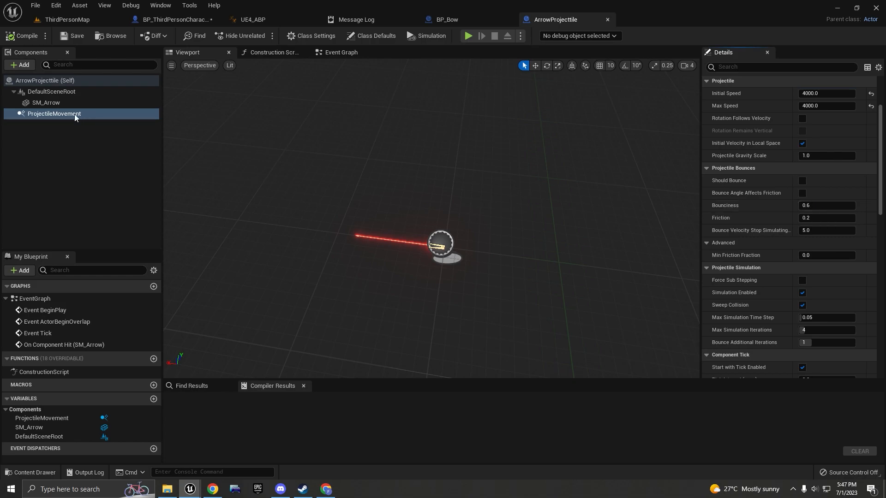
click(71, 103)
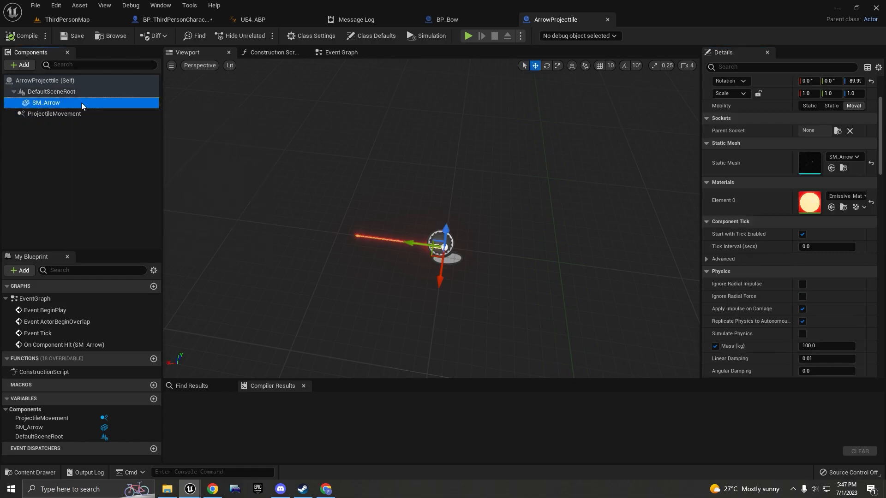
drag(879, 156, 878, 325)
scroll(800, 243, down, 2)
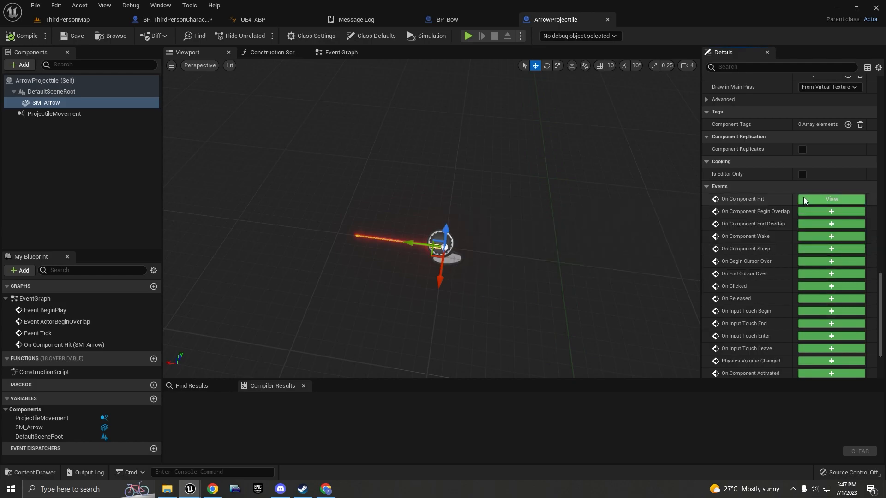
click(829, 199)
drag(325, 161, 497, 280)
drag(499, 278, 320, 148)
scroll(509, 175, down, 3)
right_drag(510, 174, 391, 175)
scroll(396, 175, up, 3)
Try to add a Sequence node from the execution output of the On Component Hit event.
drag(356, 193, 394, 155)
text(seuqn)
key(BackSpace)
key(BackSpace)
key(BackSpace)
text(que)
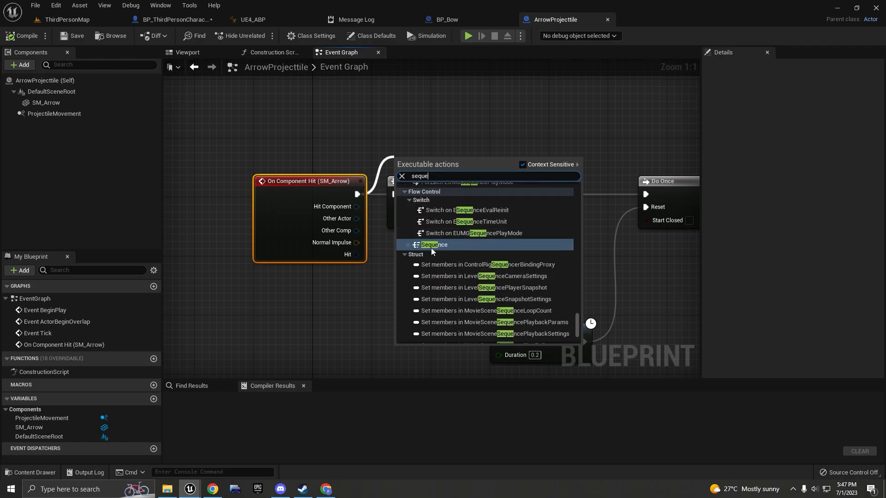
key(Return)
Examine the Sequence, Print String and Delay nodes that follow the On Component Hit event in the arrow's event graph.
scroll(380, 189, down, 1)
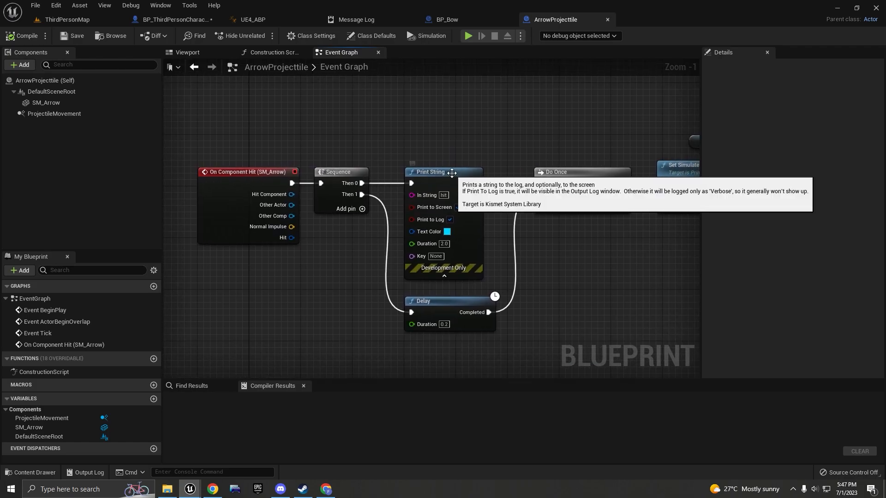
click(444, 195)
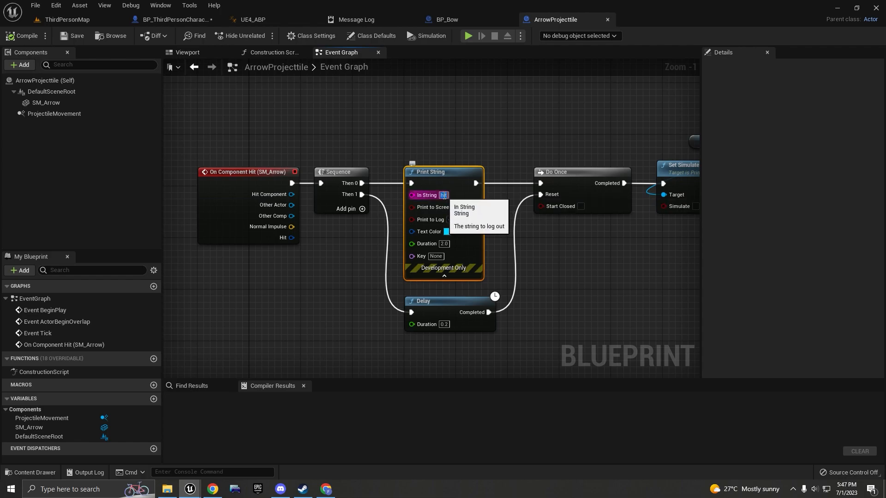
scroll(443, 195, up, 1)
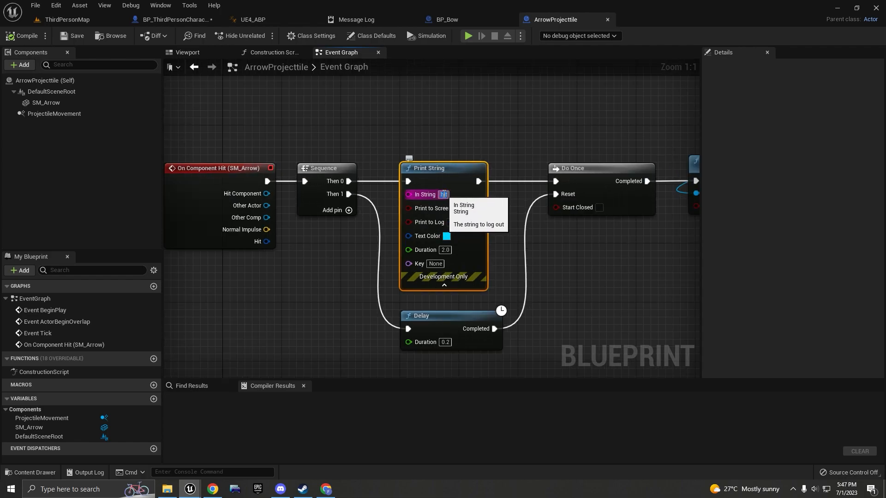
click(532, 145)
scroll(480, 148, down, 2)
scroll(453, 278, up, 2)
click(453, 277)
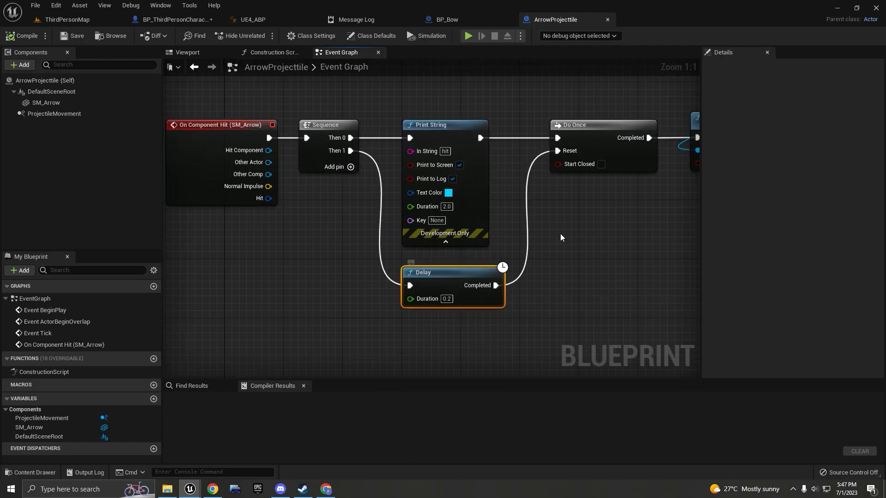
Examine the Do Once node and the Set Simulate Physics node that targets SM Arrow.
scroll(560, 234, down, 2)
drag(477, 244, 521, 187)
scroll(553, 179, down, 3)
right_drag(560, 179, 467, 189)
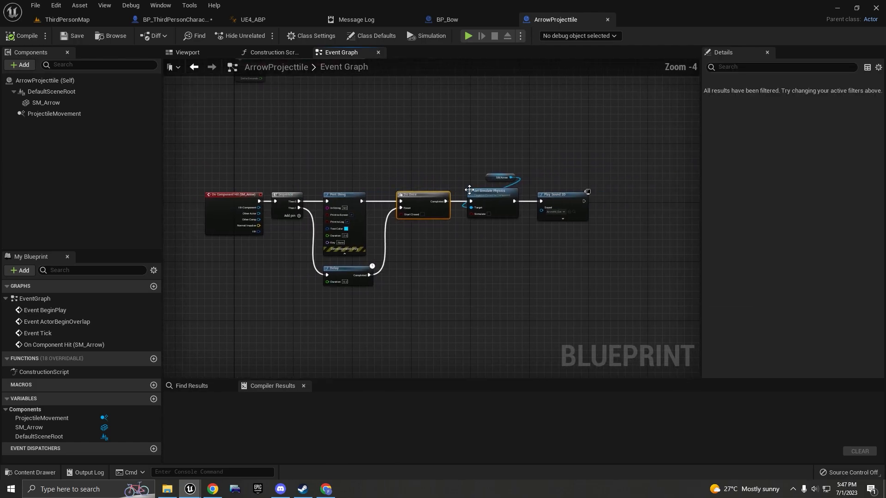
scroll(482, 181, up, 4)
drag(448, 147, 569, 251)
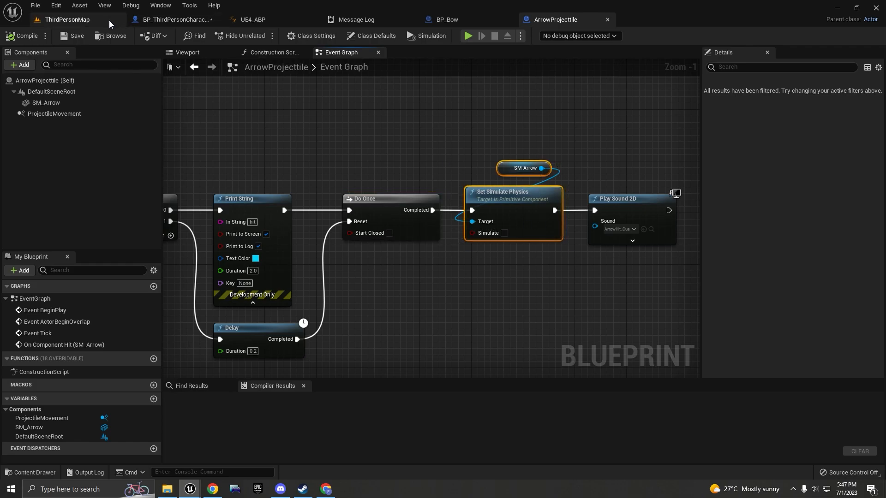
click(111, 20)
right_drag(411, 166, 537, 175)
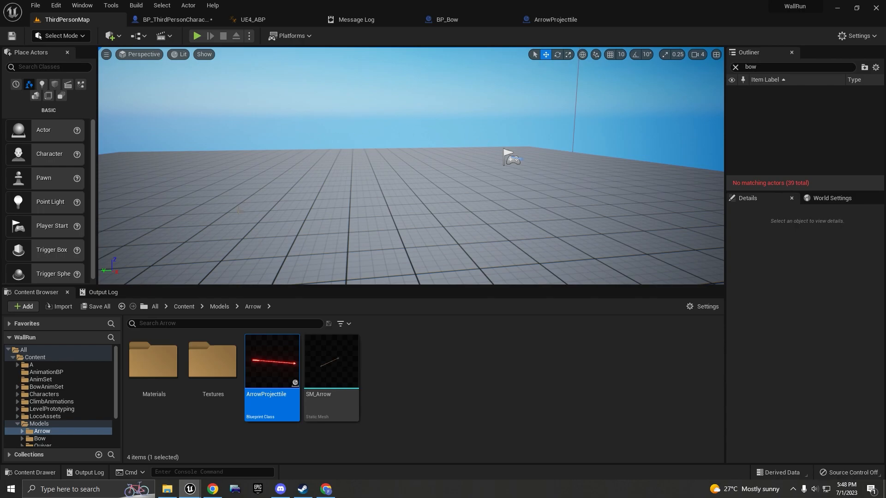
click(184, 22)
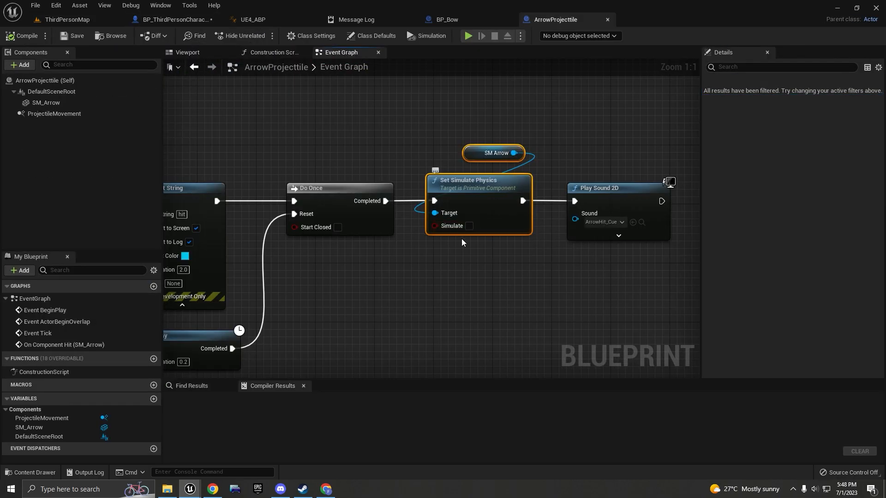
Select the Play Sound 2D node after Set Simulate Physics and locate its ArrowHit_Cue sound in the content browser.
right_drag(546, 245, 492, 230)
drag(488, 240, 571, 184)
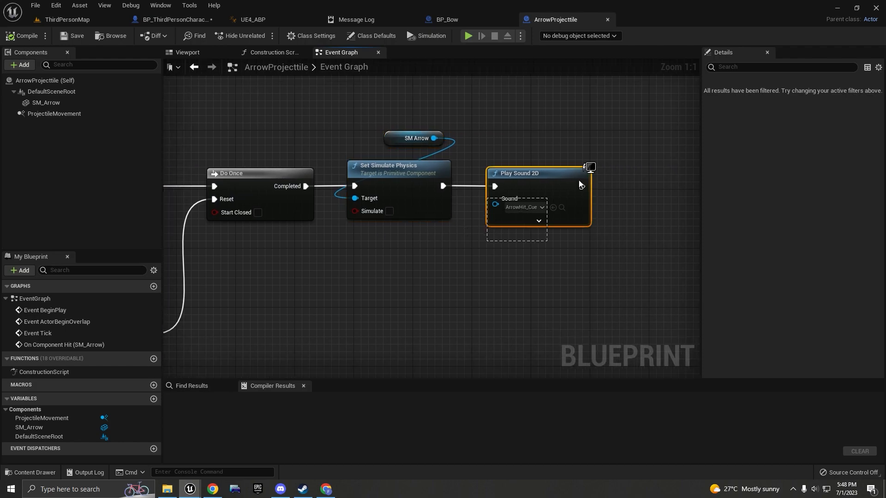
click(561, 208)
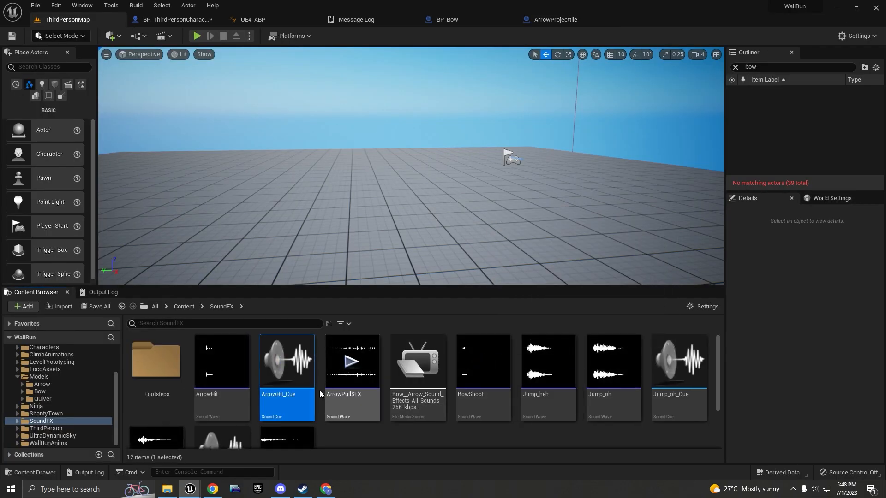
Return to the ArrowProjecttile event graph and review the complete hit event chain from On Component Hit to Play Sound 2D.
click(184, 19)
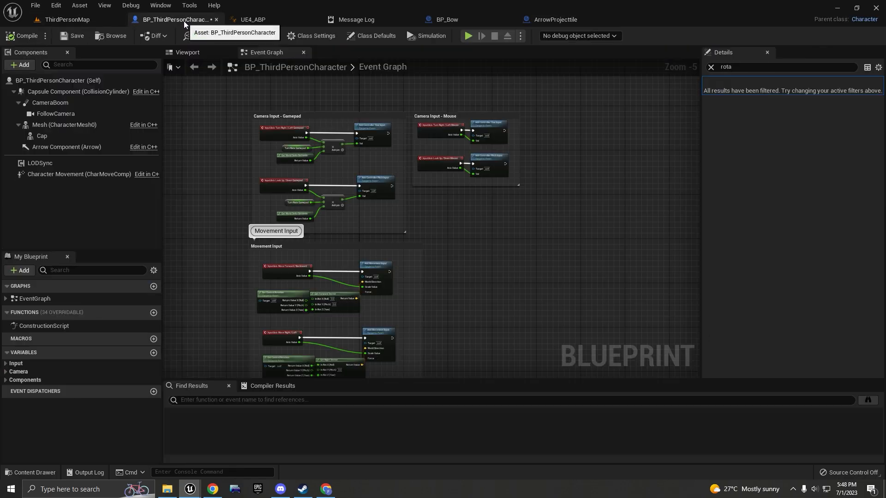
click(449, 20)
click(549, 19)
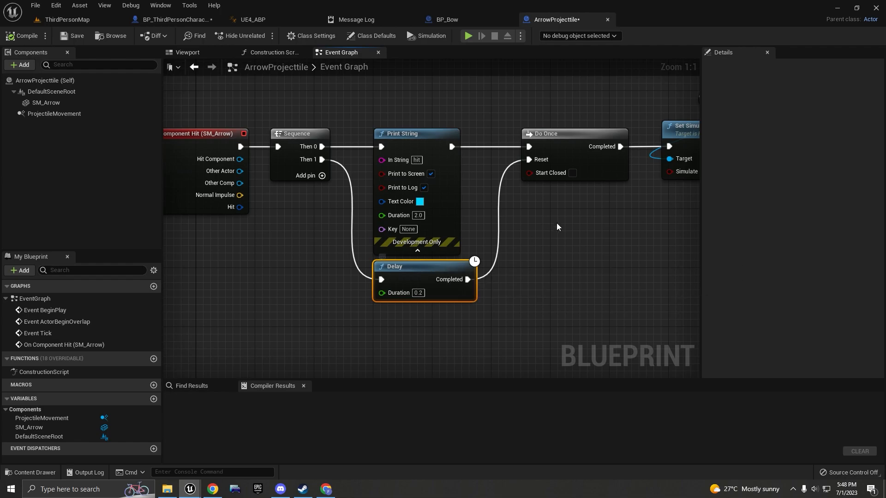
scroll(499, 230, down, 4)
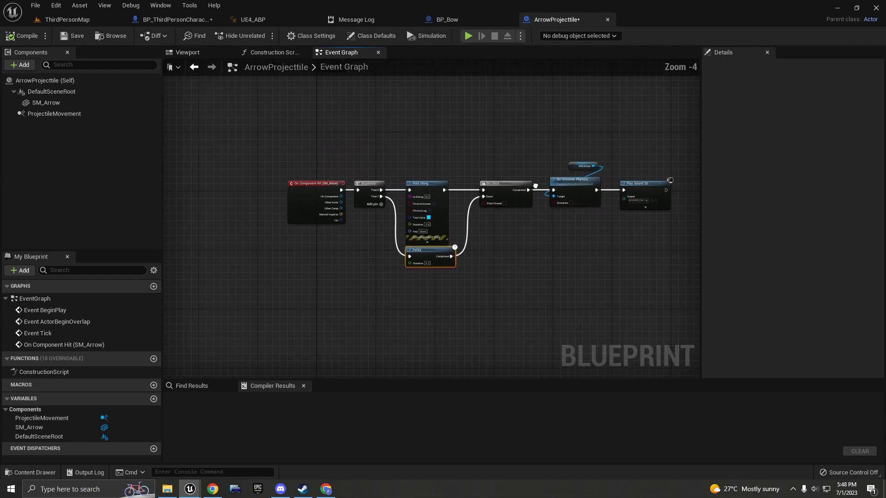
scroll(480, 185, up, 3)
scroll(572, 226, down, 3)
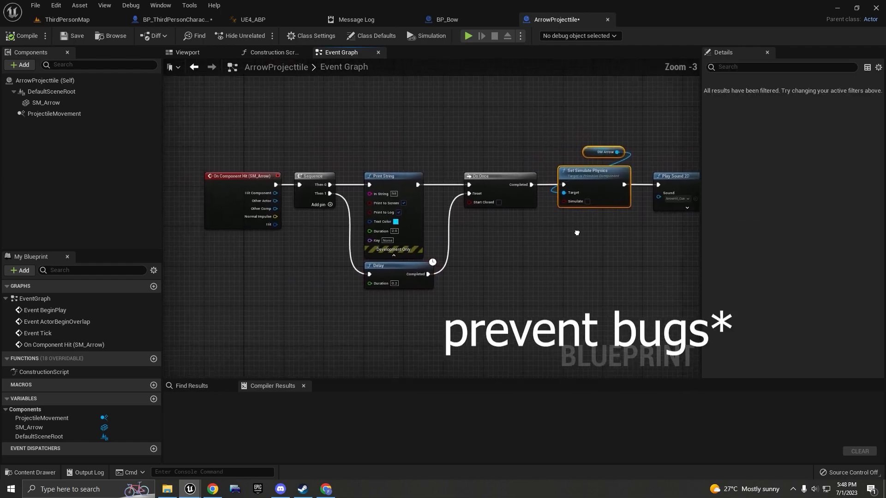
Select the SM_Arrow component in the blueprint's viewport and check its physics Mass setting.
click(185, 53)
click(97, 103)
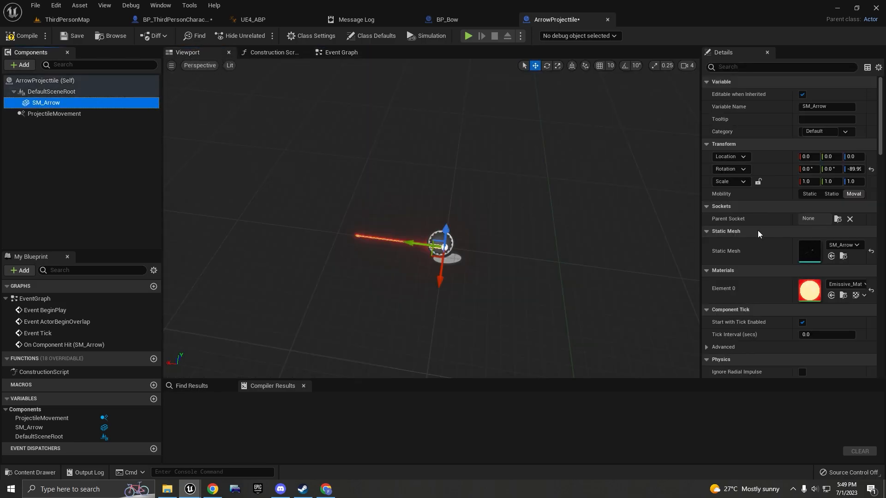
scroll(758, 234, down, 3)
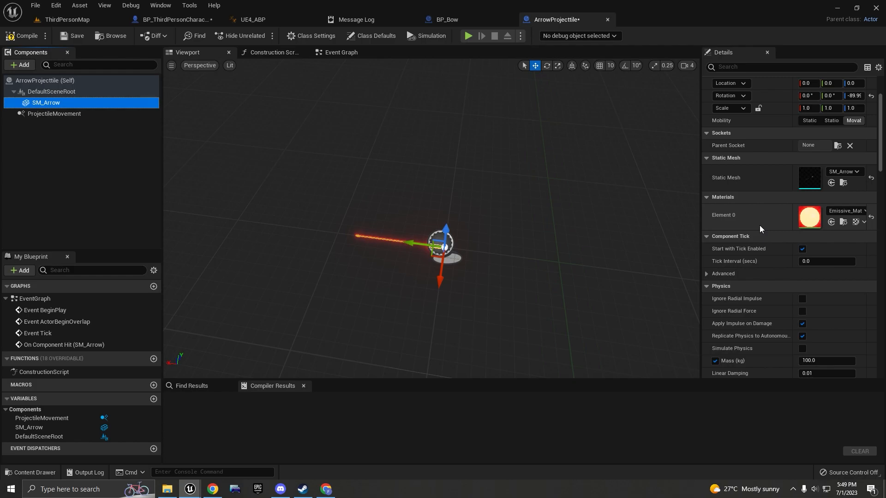
scroll(759, 225, down, 5)
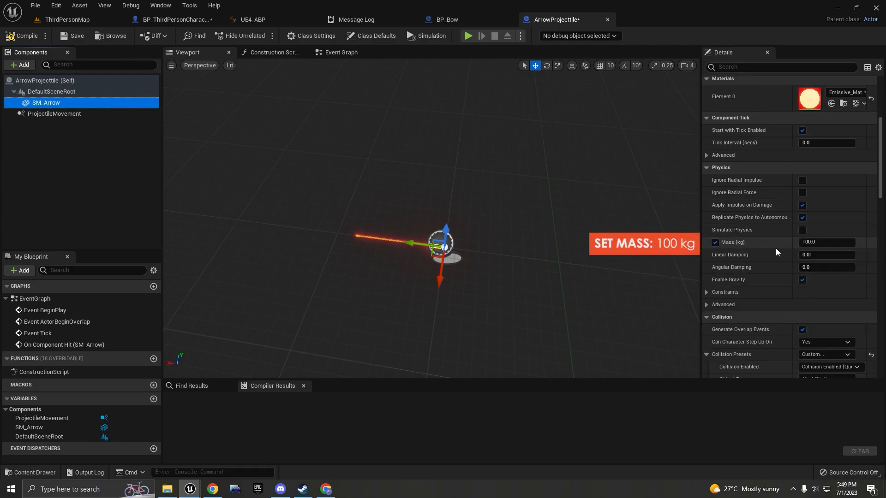
click(821, 243)
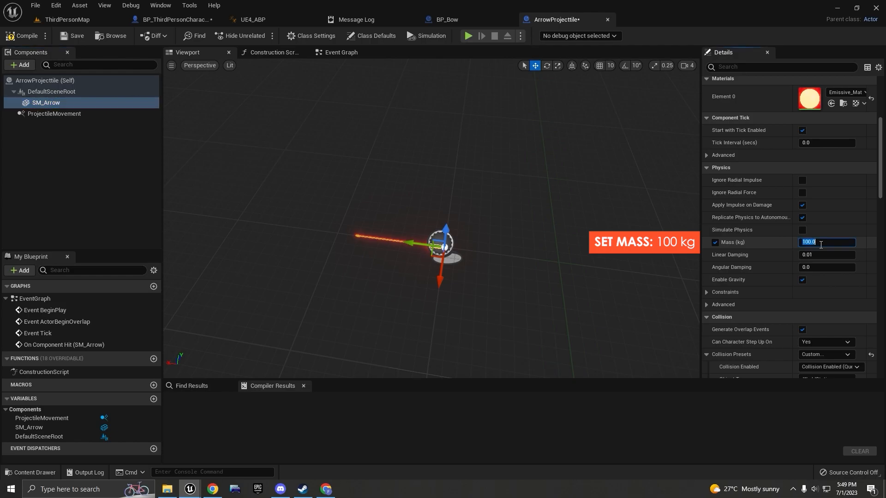
Examine SM_Arrow's Custom collision preset, including collision enabled, object type and the trace and object responses.
scroll(821, 243, down, 9)
click(821, 148)
click(822, 148)
click(826, 166)
click(829, 198)
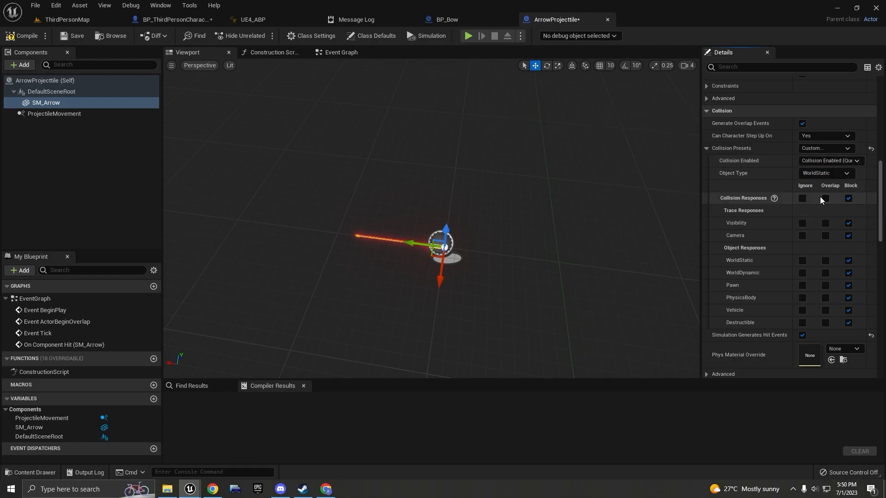
scroll(781, 215, down, 1)
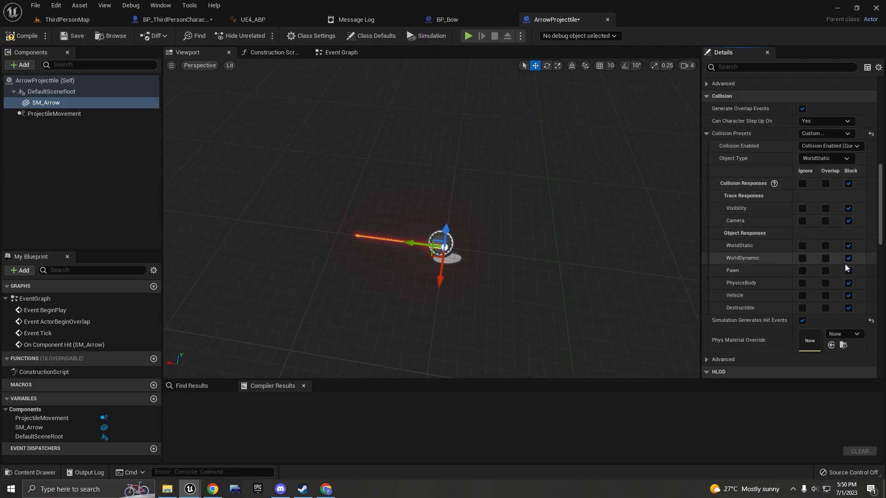
Look through SM_Arrow's remaining component settings, from Simulation Generates Hit Events through HLOD, lighting and rendering.
scroll(851, 317, down, 9)
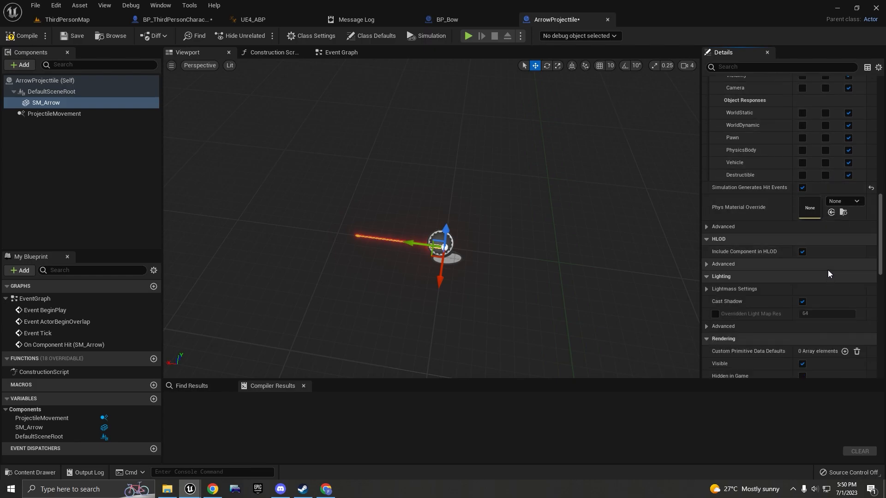
scroll(827, 272, down, 5)
scroll(824, 269, up, 10)
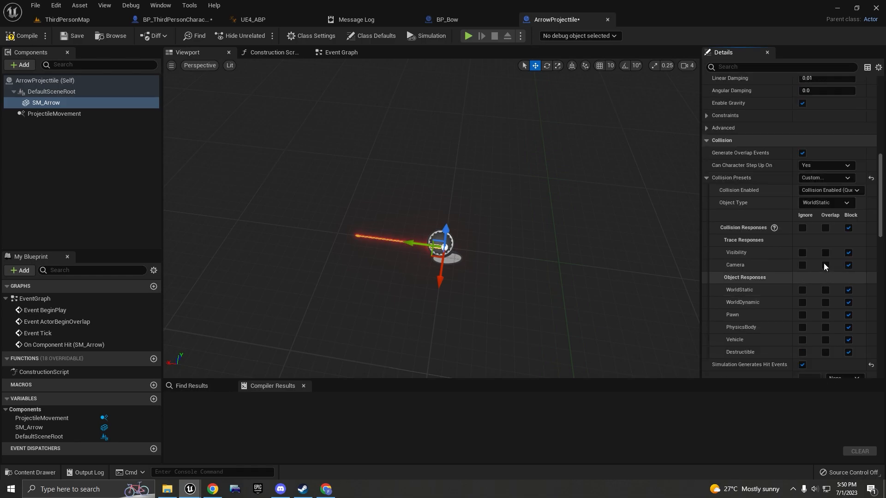
scroll(810, 212, down, 8)
scroll(812, 220, down, 20)
scroll(873, 245, up, 10)
Open the SM_Arrow static mesh in its own editor, dock it beside the blueprint, and frame the arrow up close.
scroll(872, 156, up, 15)
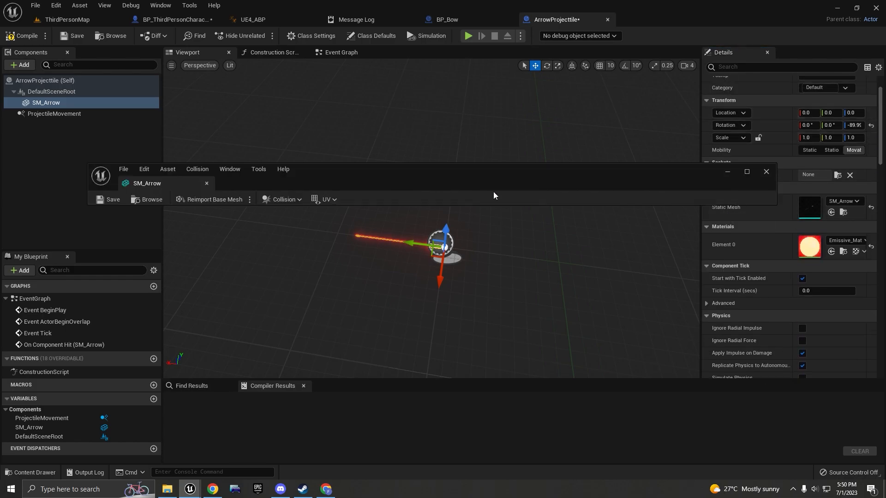
drag(176, 184, 627, 16)
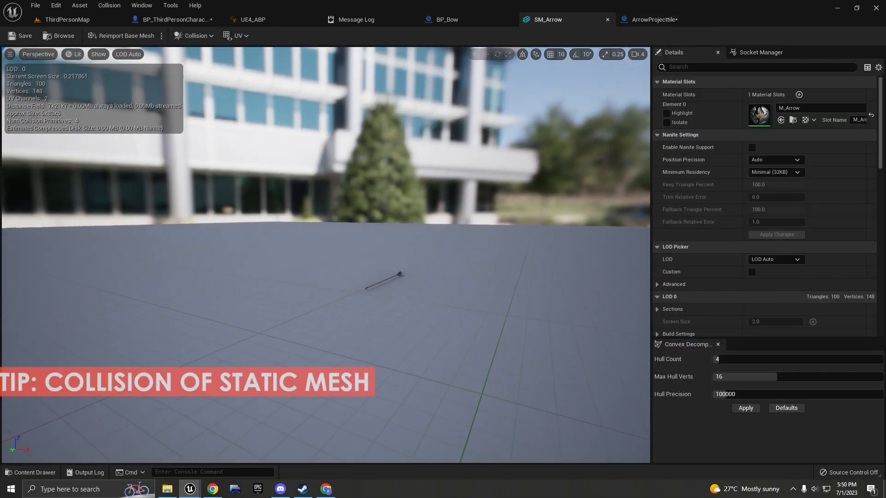
alt+drag(401, 152, 370, 157)
scroll(401, 153, up, 3)
scroll(402, 152, down, 2)
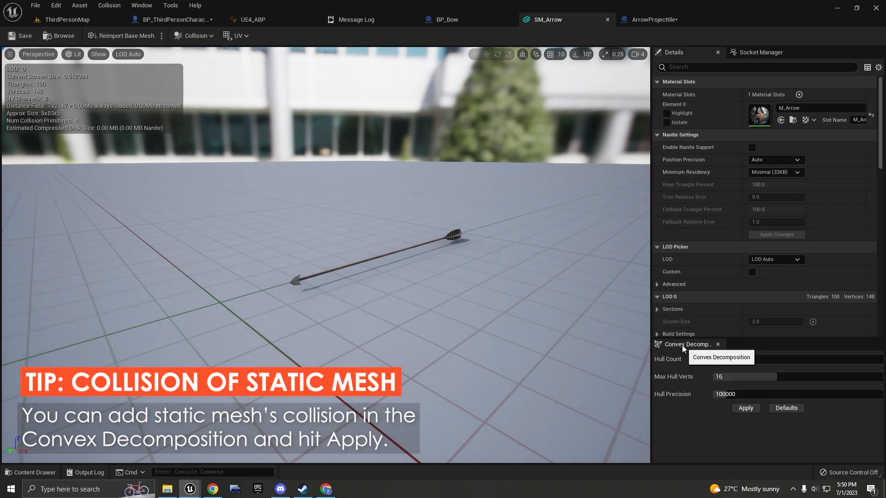
Generate convex decomposition collision for SM_Arrow with Hull Count 4, Max Hull Verts 16 and Hull Precision 100000, and save the mesh.
click(739, 408)
right_drag(326, 255, 286, 245)
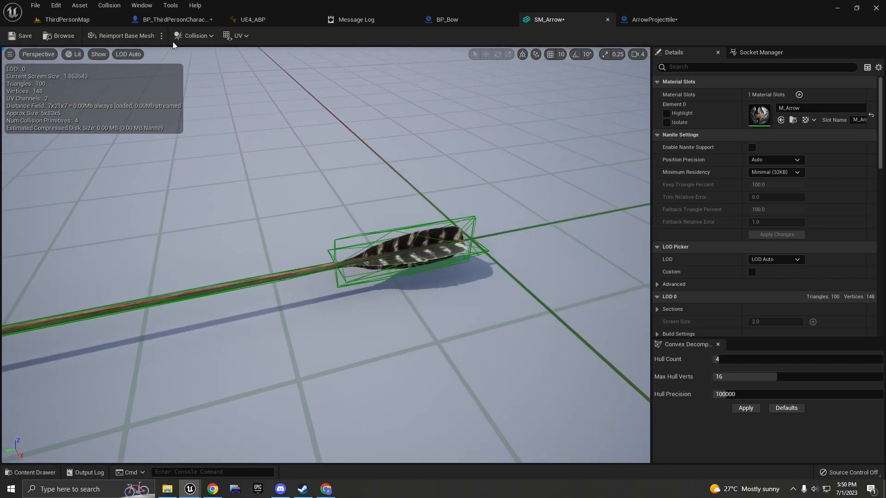
click(23, 36)
Return to the ArrowProjecttile blueprint, then compile and save it.
click(646, 20)
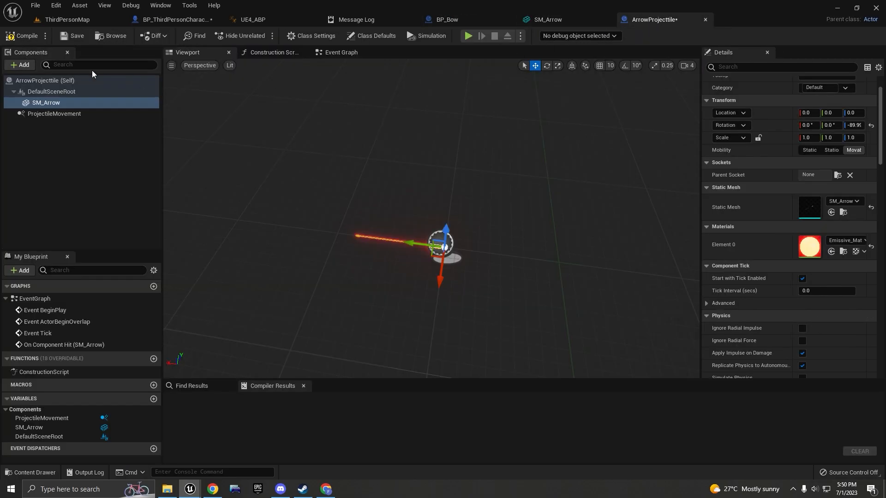
click(30, 37)
alt+drag(480, 214, 436, 179)
Locate the ArrowProjecttile asset in the content browser, then open SM_Quiver from the Models/Quiver folder and view the mesh up close.
click(79, 19)
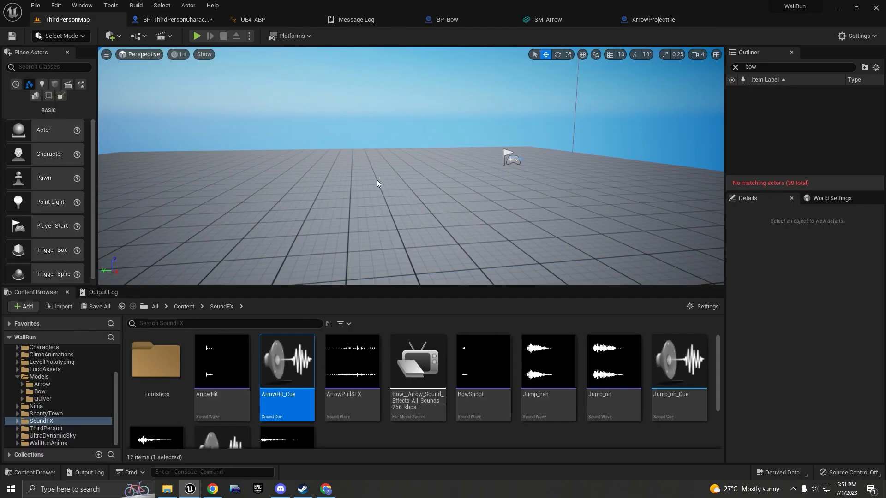
click(652, 19)
click(111, 36)
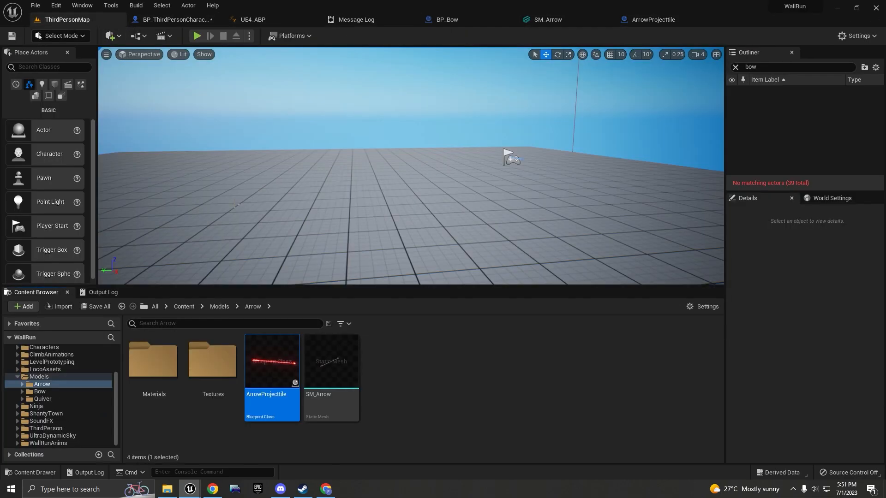
click(219, 307)
double_click(271, 361)
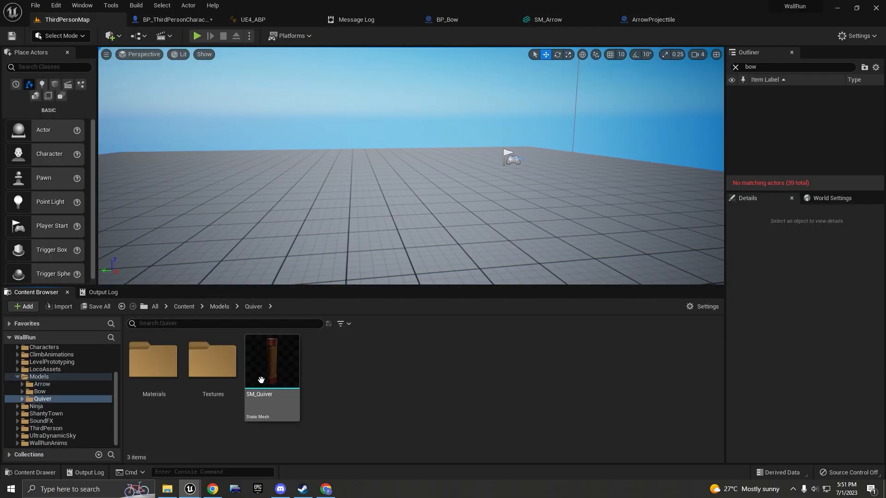
double_click(268, 402)
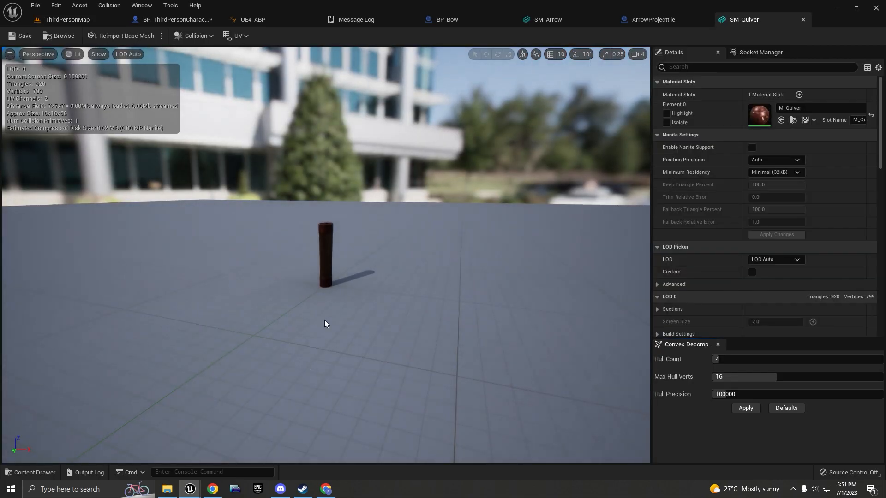
right_drag(326, 254, 384, 295)
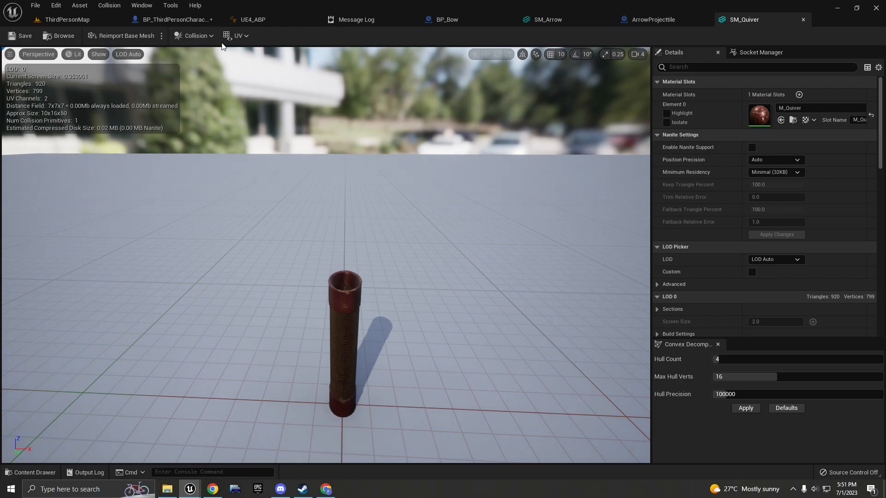
Select the character mesh in BP_ThirdPersonCharacter's viewport, view it from the side, and clear the details search filter.
click(198, 22)
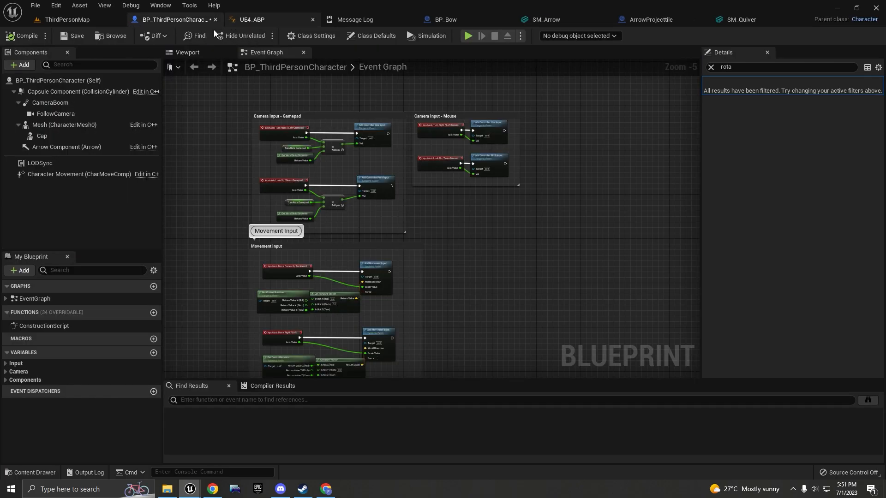
click(186, 52)
right_drag(432, 185, 469, 181)
click(469, 181)
alt+drag(470, 181, 521, 181)
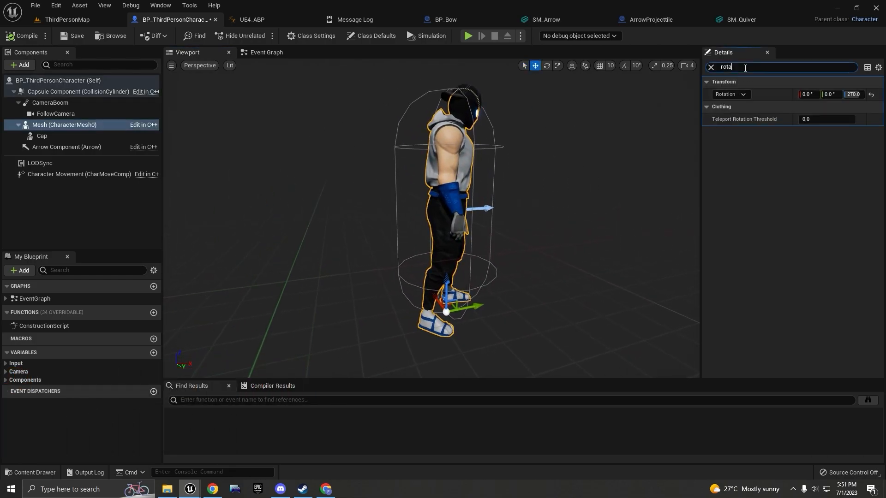
click(711, 67)
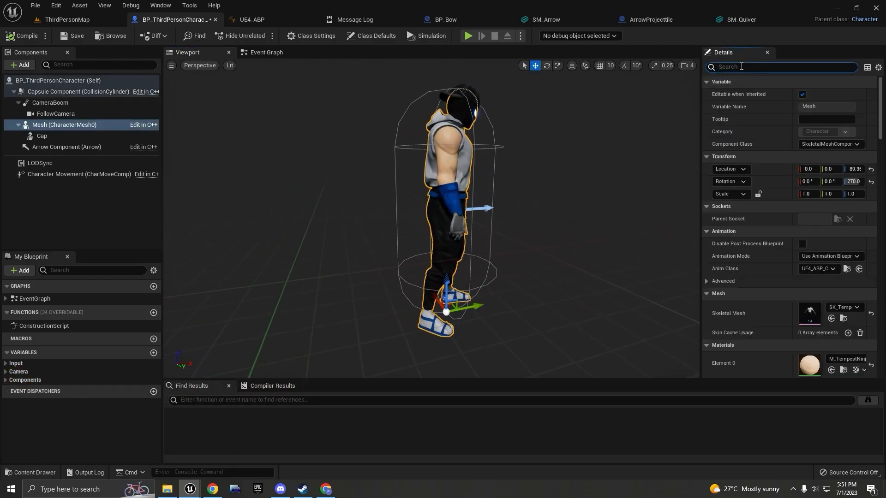
Open the SK_TempestNinja skeletal mesh assigned to the character and switch to its SK_Mannequin_Skeleton.
double_click(812, 315)
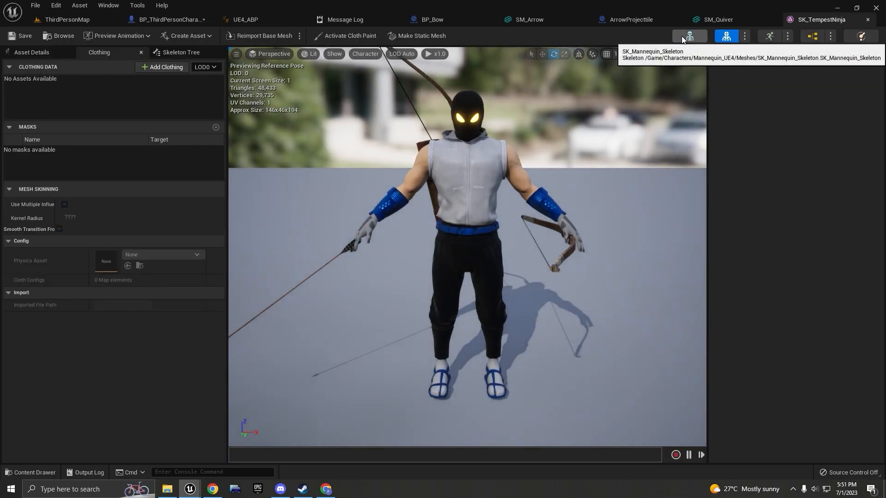
click(682, 39)
scroll(530, 139, up, 3)
right_drag(500, 187, 500, 187)
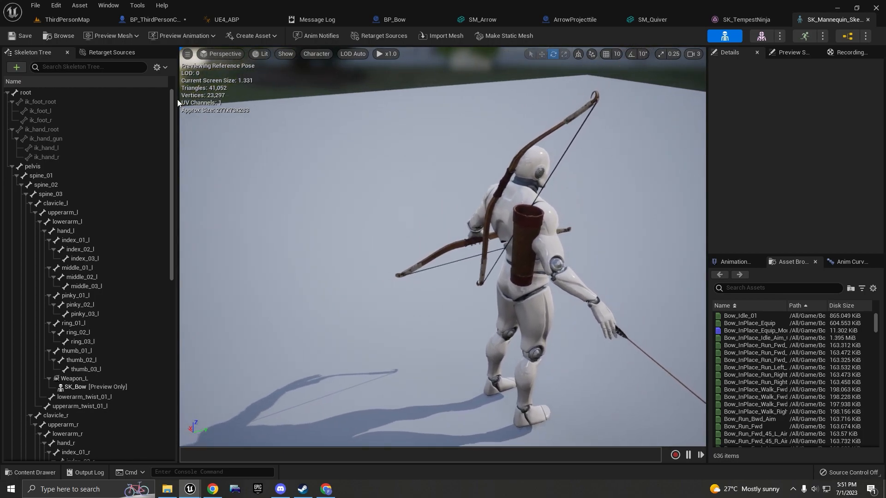
click(83, 67)
right_drag(263, 137, 263, 137)
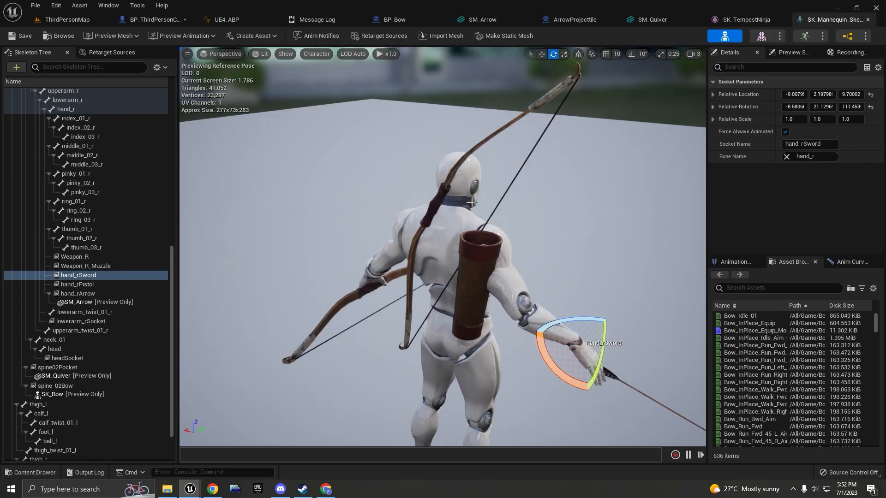
right_drag(471, 203, 471, 203)
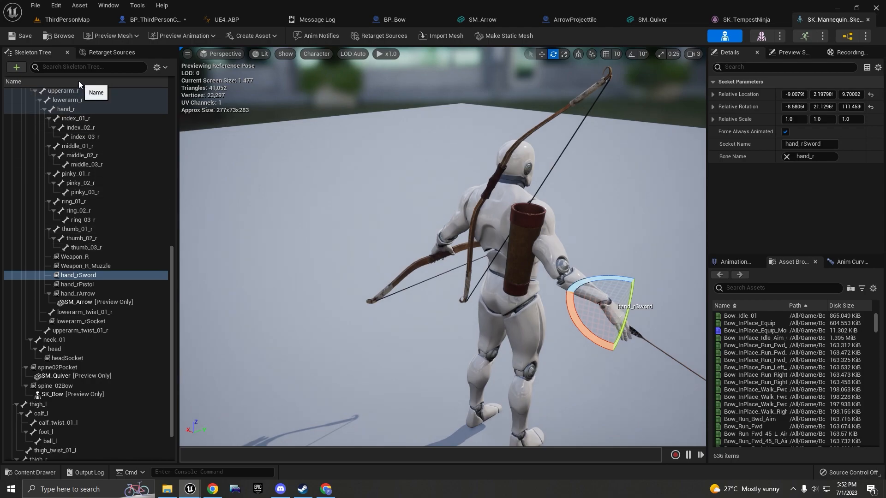
click(515, 238)
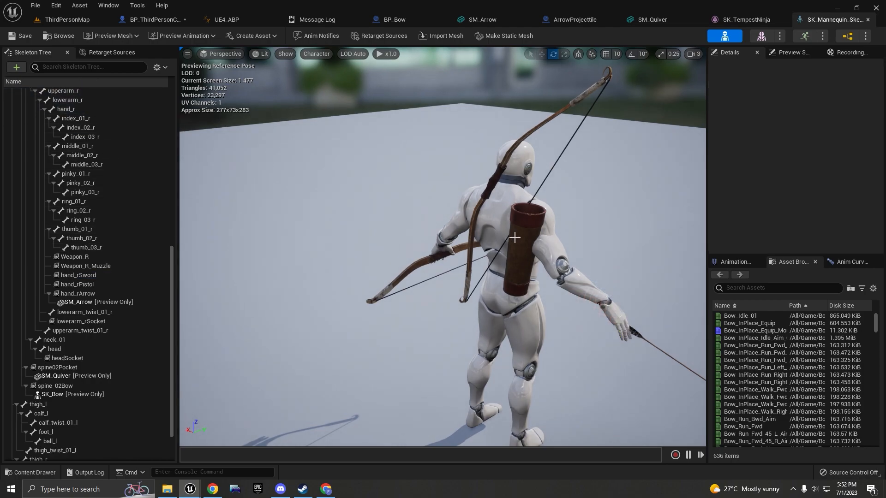
Filter the skeleton tree for "spine" and select the spine_02 bone.
click(84, 67)
text(spine)
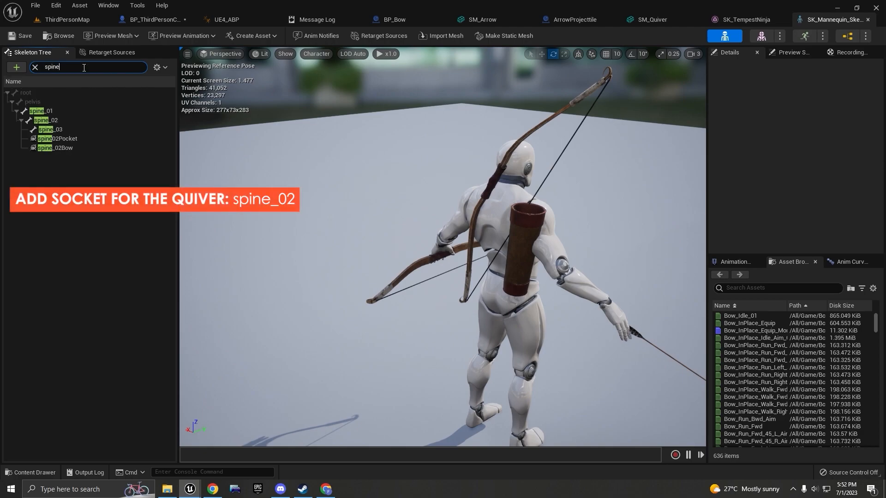
click(79, 115)
click(79, 118)
right_drag(429, 270, 467, 253)
Try rotating the spine_02 bone to see which attached parts follow it, and undo the rotation.
drag(410, 243, 378, 321)
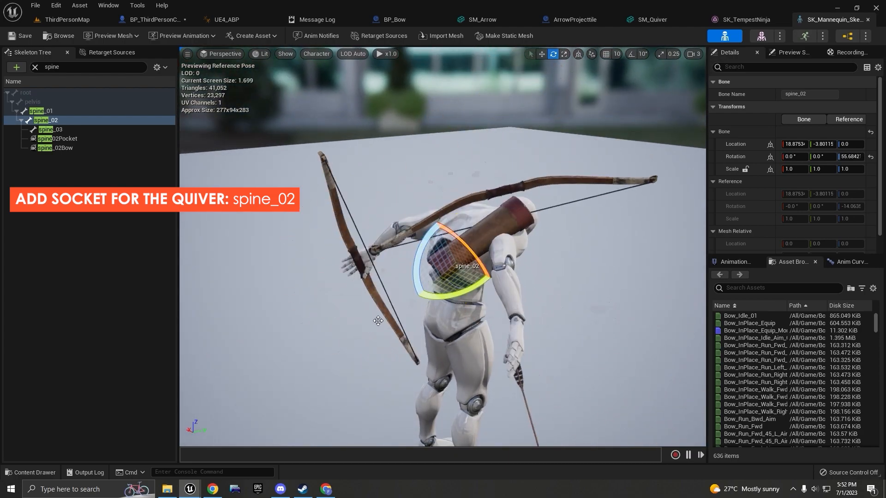
key(ctrl+z)
right_drag(417, 312, 489, 322)
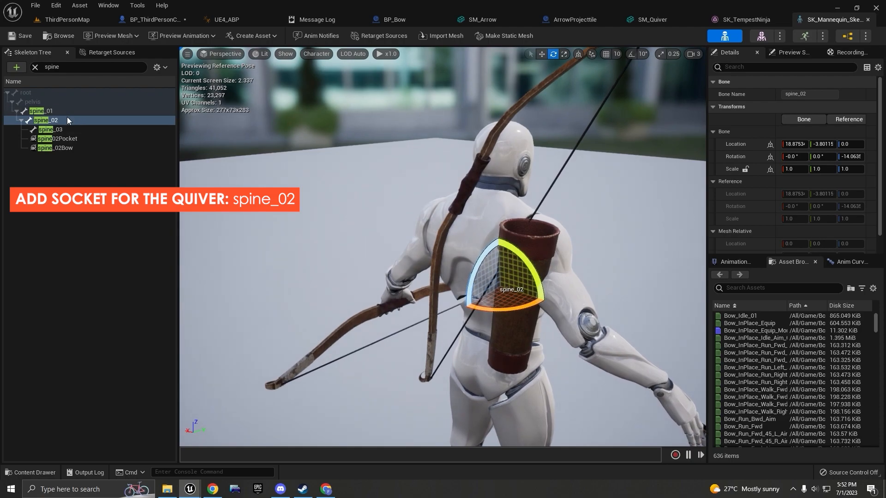
Add a socket to the spine_02 bone and name it Spine02Quiver.
right_click(52, 122)
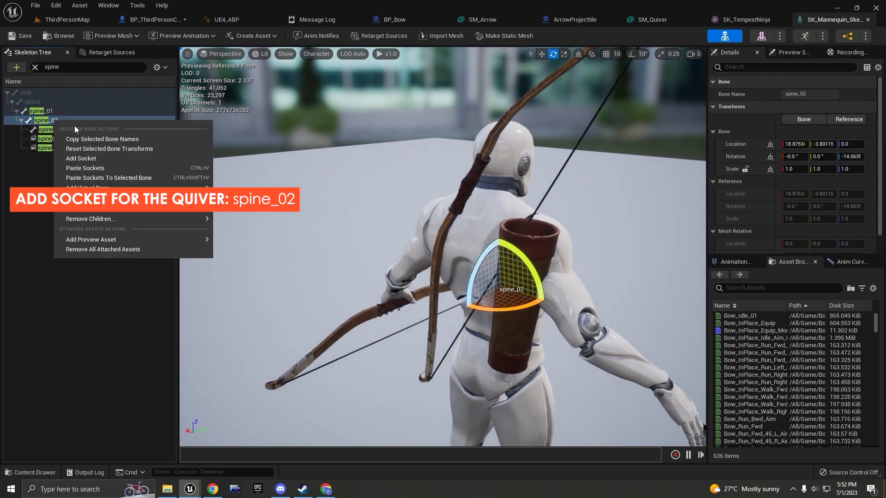
click(85, 158)
click(69, 158)
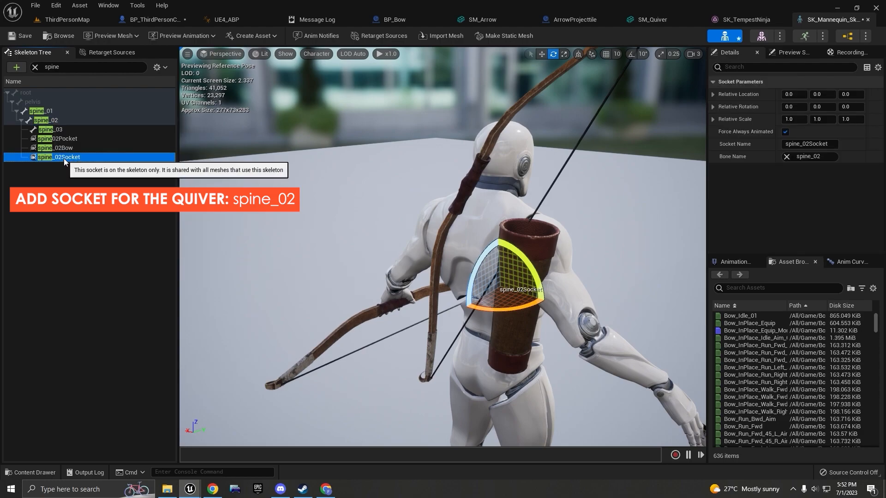
double_click(64, 159)
click(69, 158)
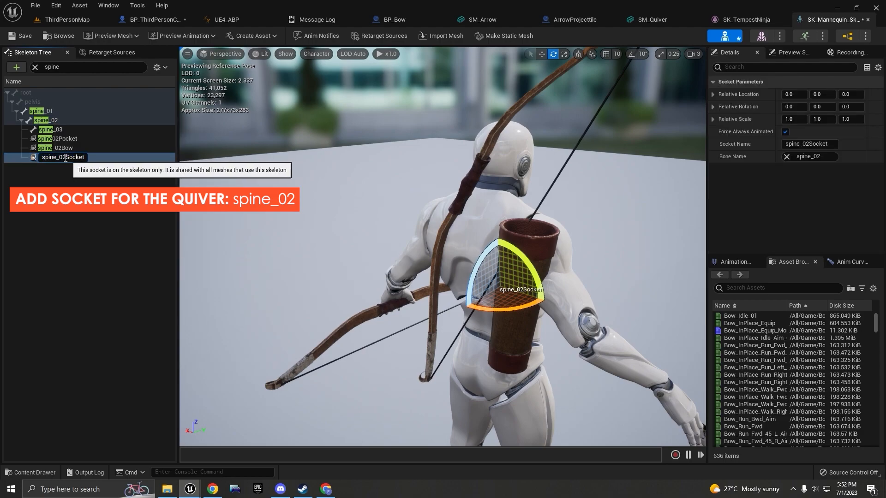
double_click(66, 158)
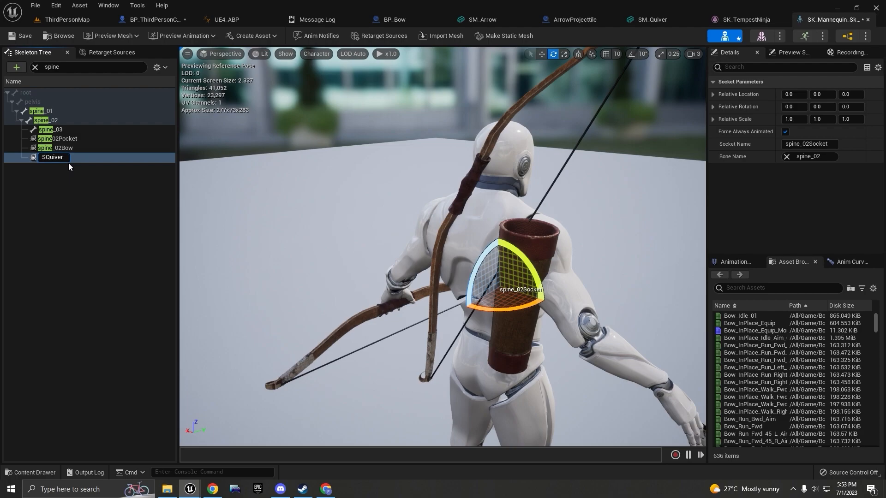
key(Return)
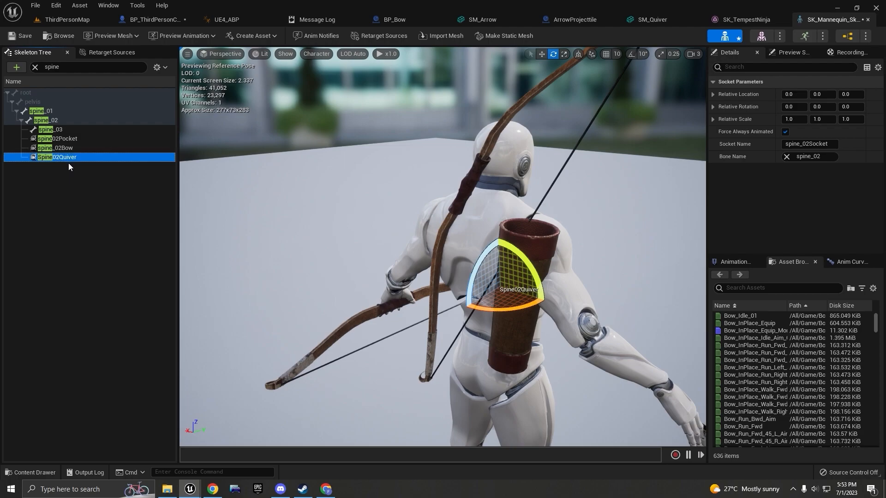
Attach the SM_Quiver static mesh to the Spine02Quiver socket as its preview asset.
right_click(64, 159)
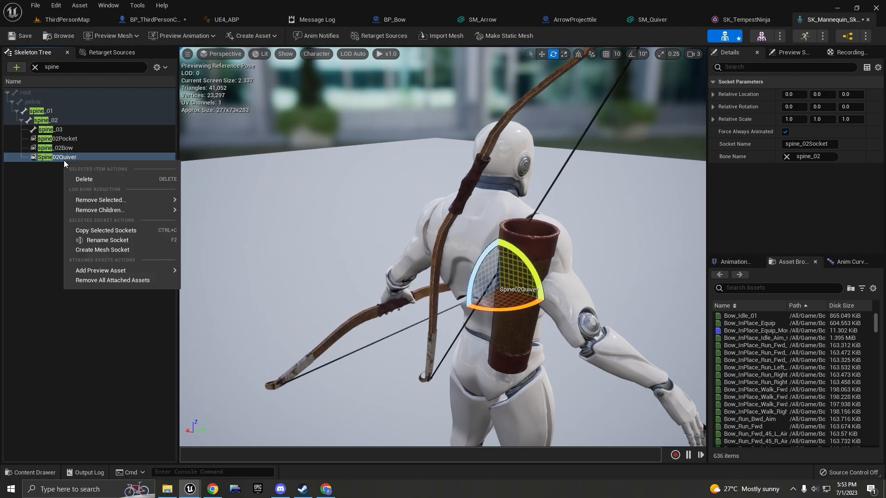
mouse_move(97, 270)
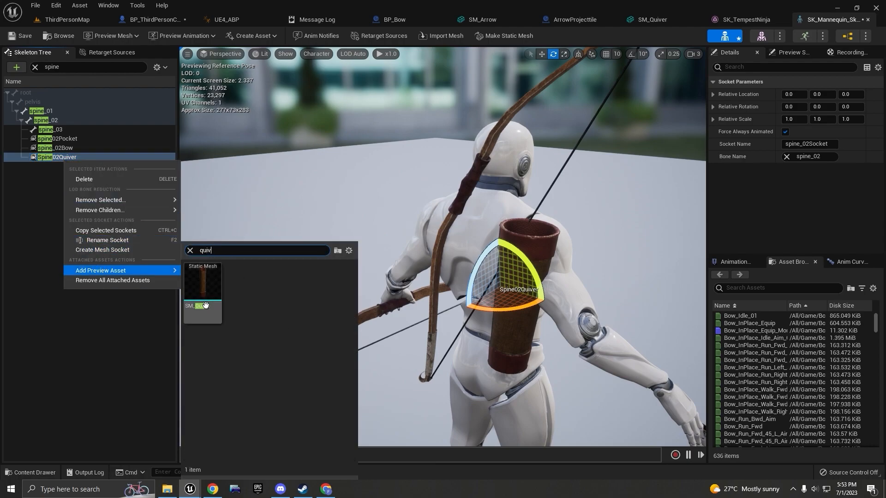
click(208, 288)
right_drag(559, 357, 415, 290)
Place the Spine02Quiver socket on the character's back at about X -14.9, Y -23.0, Z 19.2, rotated about -80° in Y.
key(w)
drag(417, 248, 424, 288)
key(e)
right_drag(425, 289, 479, 332)
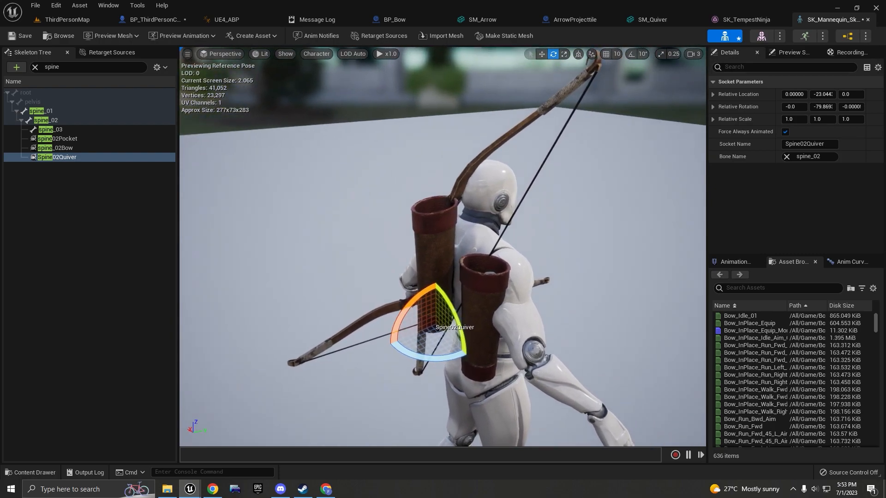
key(r)
drag(423, 319, 474, 365)
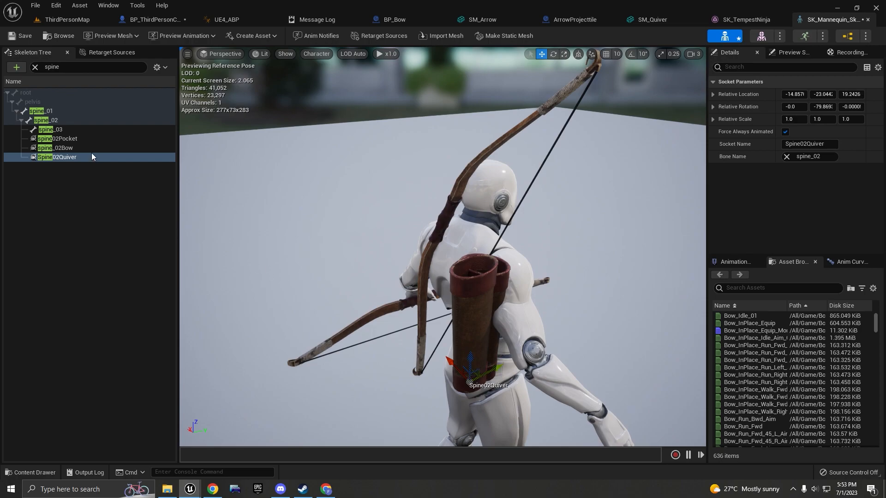
Delete the Spine02Quiver socket from the skeleton.
key(Delete)
right_drag(467, 259, 447, 308)
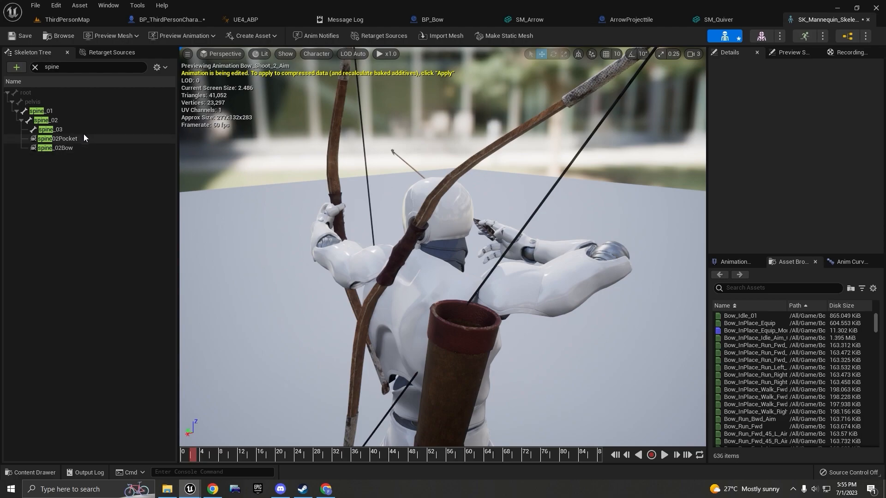
Examine the spine_02 bone and the spine_02Bow socket's parameters, including the option for adding a socket to the bone.
click(79, 121)
right_drag(652, 289, 630, 274)
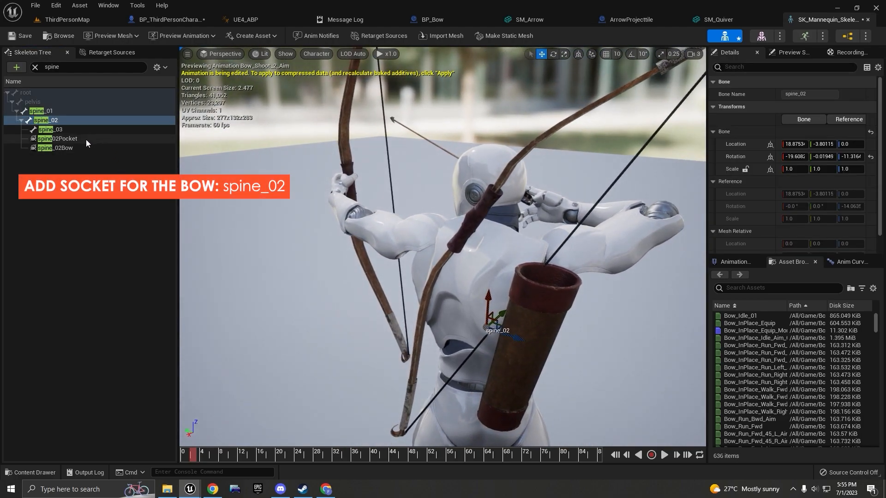
click(78, 148)
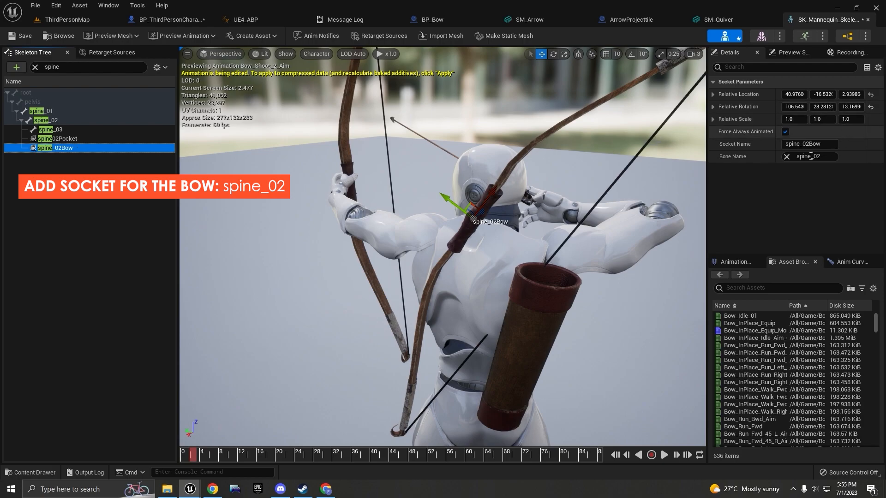
click(65, 121)
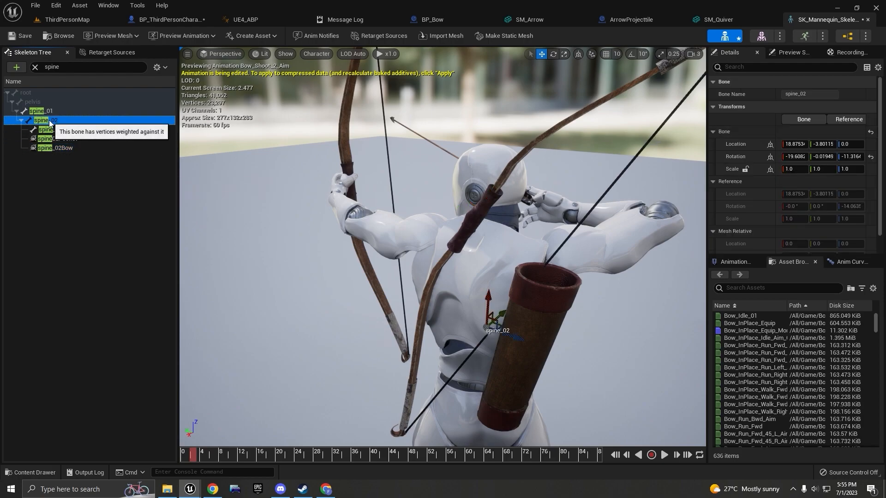
right_click(65, 122)
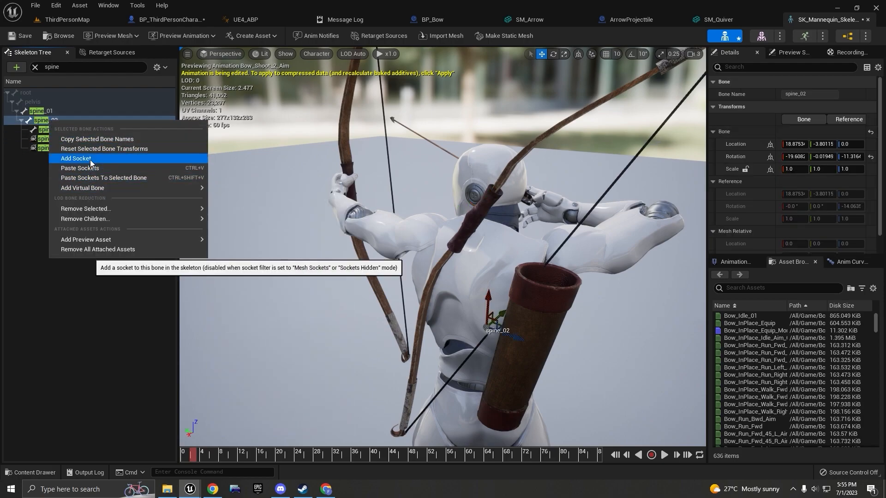
click(55, 112)
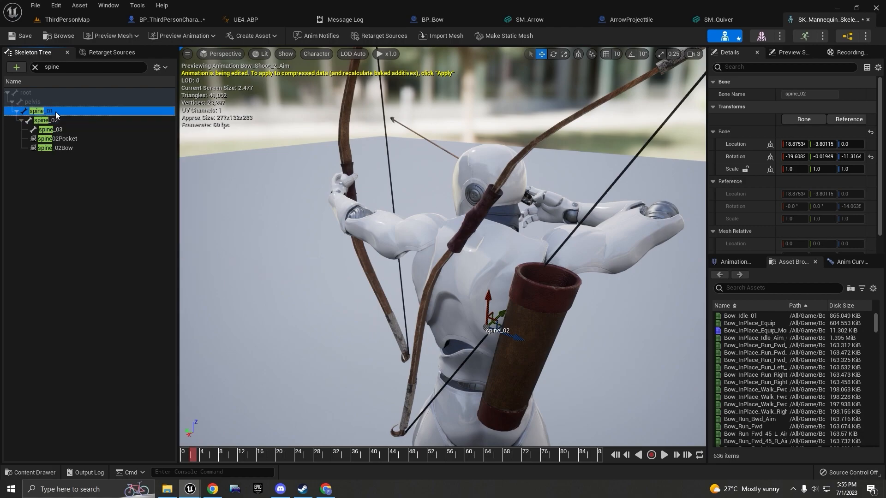
Browse the preview assets available for the spine_02Bow socket by searching for "bow".
click(86, 147)
double_click(66, 148)
click(93, 151)
right_click(92, 150)
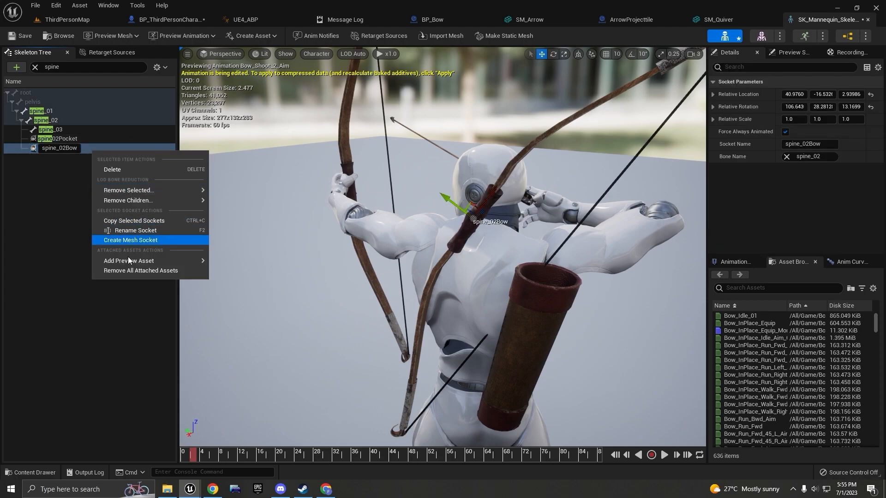
mouse_move(165, 262)
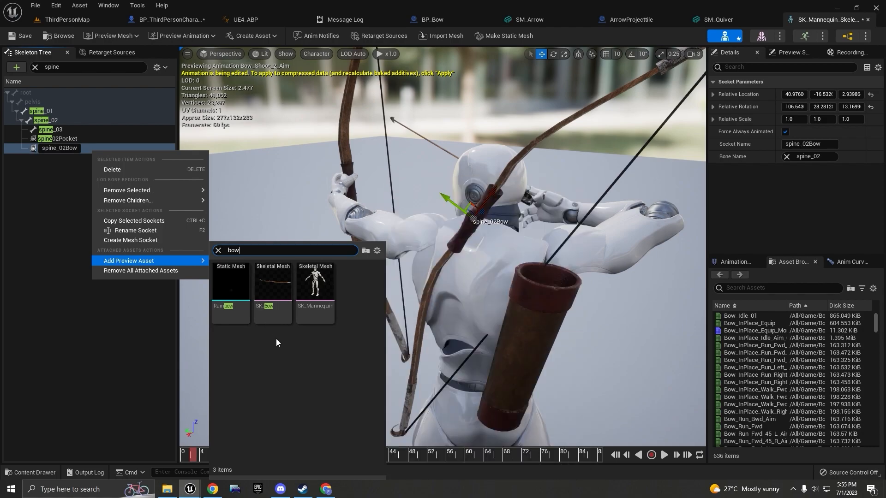
click(67, 158)
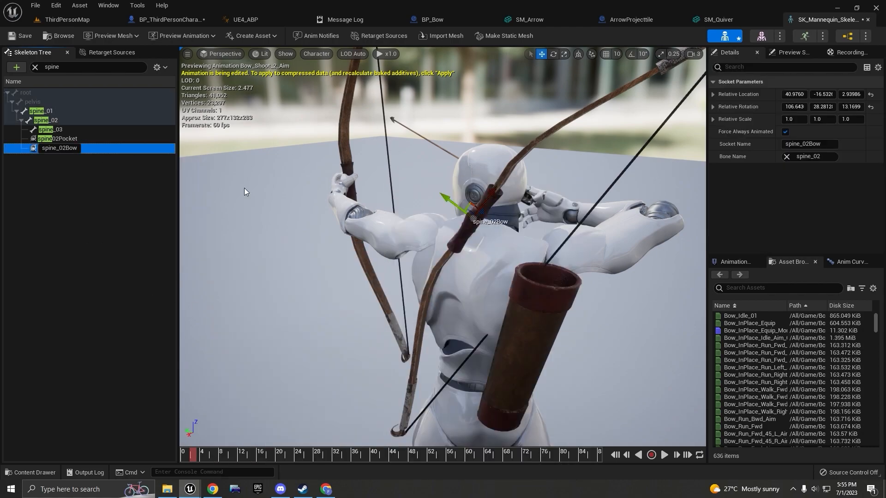
key(s)
mouse_move(347, 199)
right_down()
mouse_move(348, 231)
mouse_move(341, 203)
mouse_move(355, 199)
mouse_move(372, 213)
mouse_move(350, 200)
right_up()
key(w)
key(w)
key(s)
click(104, 148)
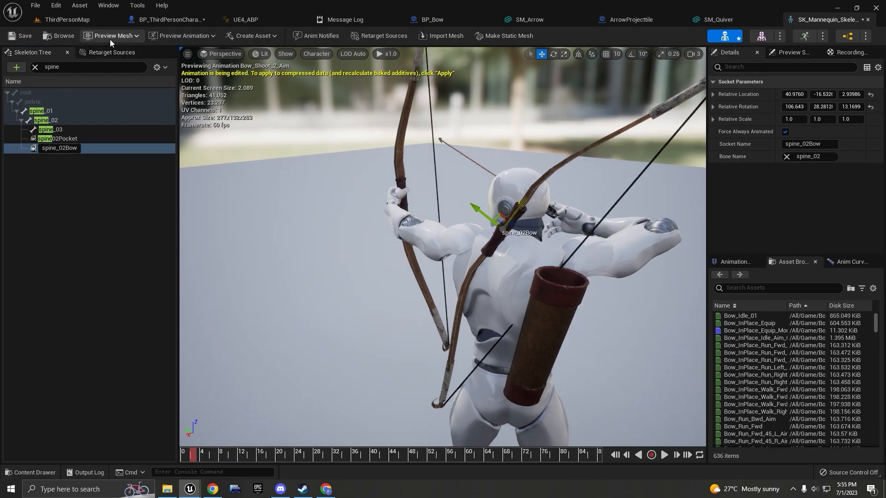
Find the equip animations with the search "equip bow" and preview Bow_InPlace_Equip on the skeleton.
click(184, 37)
text(equip bow)
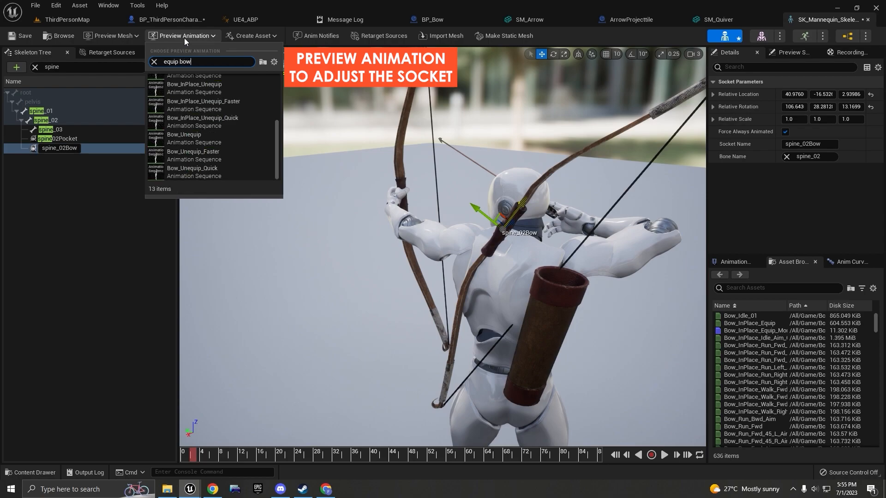
scroll(226, 101, up, 5)
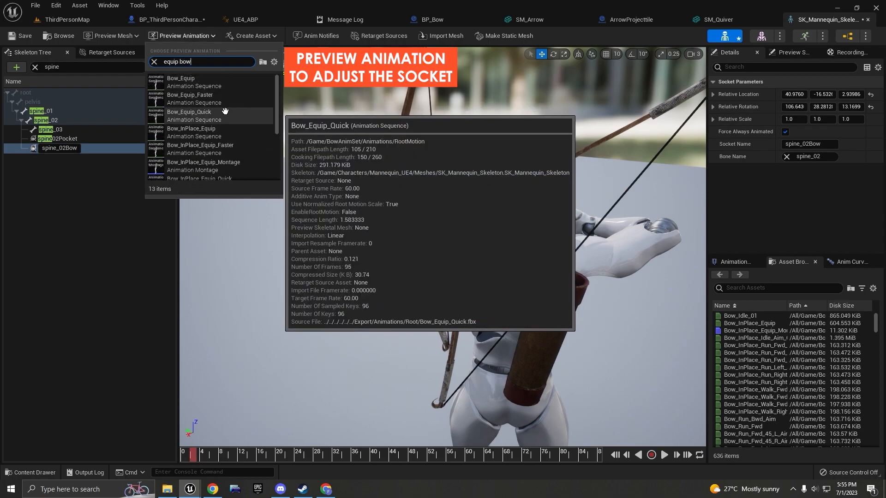
click(198, 133)
Scrub the equip animation to about frame 107, where the hand reaches the bow on the back.
right_drag(539, 279, 554, 295)
drag(184, 454, 397, 443)
right_drag(398, 443, 470, 431)
key(w)
middle_drag(461, 150, 482, 212)
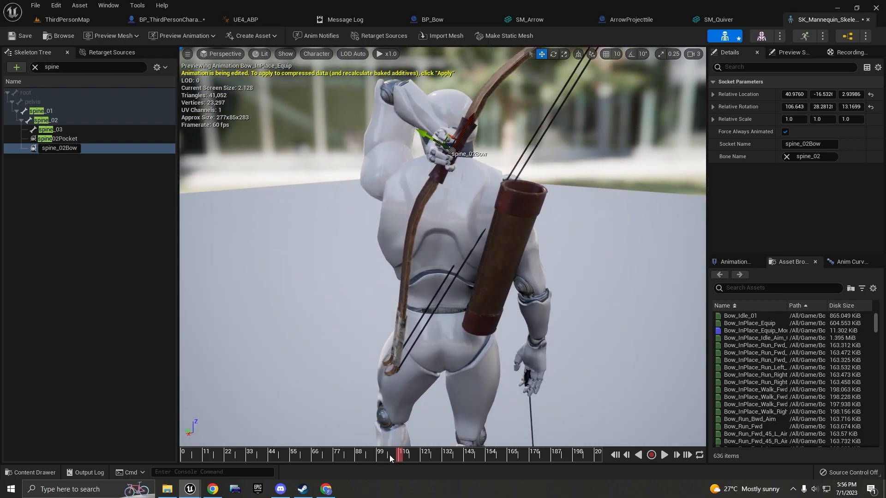
Examine from several angles how the hand lines up with the bow on the spine_02Bow socket, and scrub back to about frame 55.
mouse_move(390, 455)
mouse_down()
mouse_move(361, 455)
mouse_move(411, 459)
mouse_move(391, 458)
mouse_move(403, 452)
mouse_up()
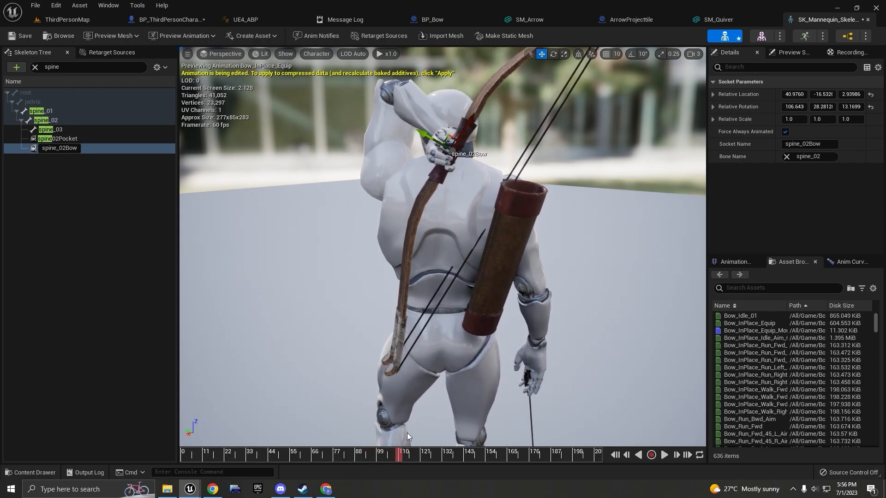
right_drag(390, 183, 483, 156)
middle_drag(390, 183, 314, 212)
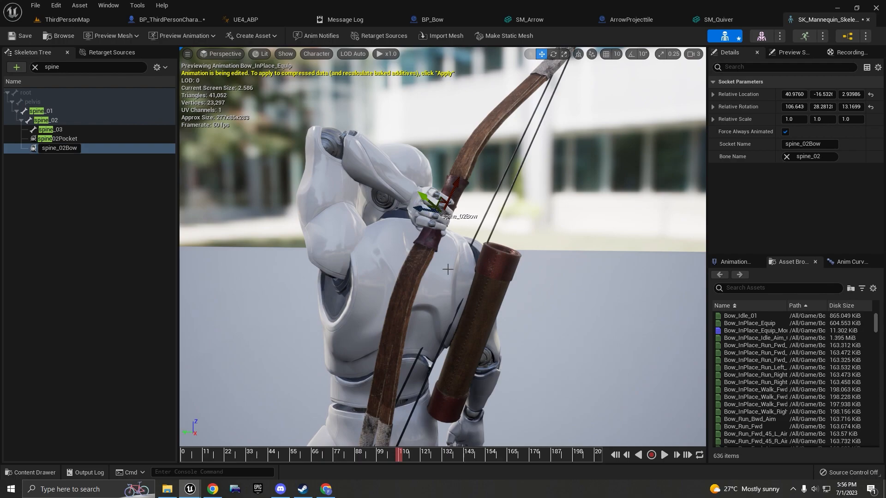
right_drag(450, 260, 439, 351)
right_drag(463, 165, 454, 99)
right_drag(454, 176, 388, 214)
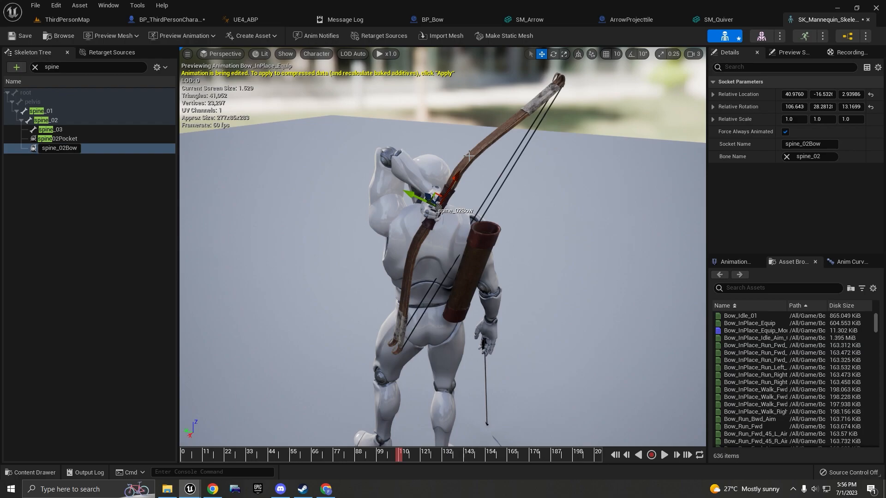
mouse_move(295, 458)
mouse_down()
mouse_move(311, 460)
mouse_move(225, 455)
mouse_move(296, 457)
mouse_up()
Find the aim animations with the search "aim bow" and set the preview animation to BowAimIdle.
click(212, 38)
text(a)
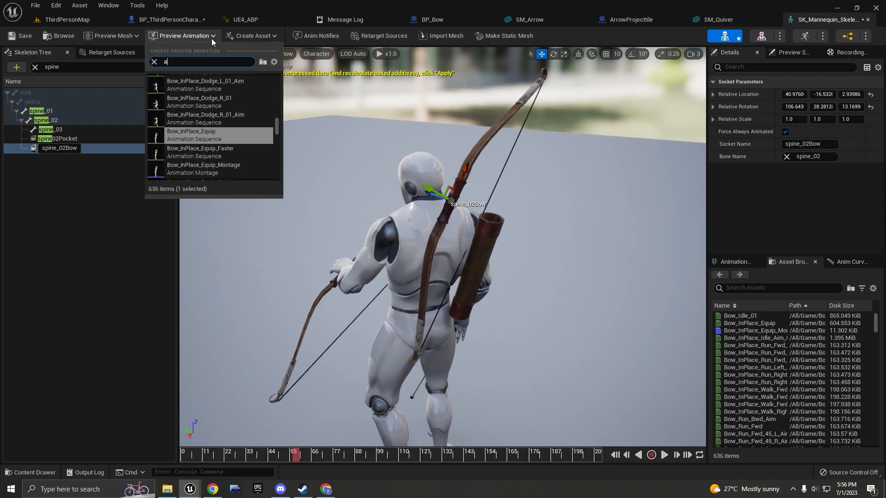
text(im bow)
click(216, 101)
mouse_move(457, 338)
right_down()
mouse_move(406, 300)
mouse_move(383, 309)
mouse_move(295, 300)
mouse_move(350, 281)
mouse_move(379, 314)
mouse_move(433, 286)
mouse_move(369, 281)
mouse_move(443, 286)
mouse_move(449, 288)
mouse_move(434, 364)
mouse_move(465, 351)
right_up()
key(e)
Find the left-hand bone with the search "hand l" and add a socket named hand_lBow to hand_l.
click(109, 68)
text(hand left)
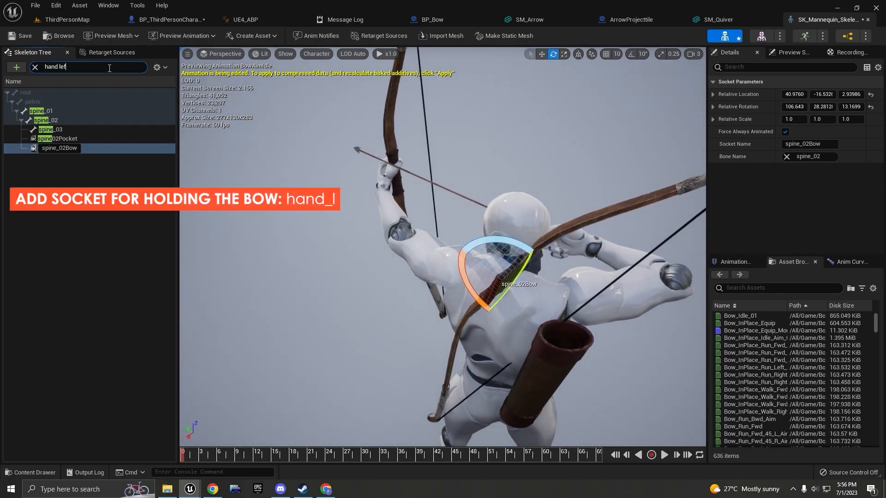
key(BackSpace)
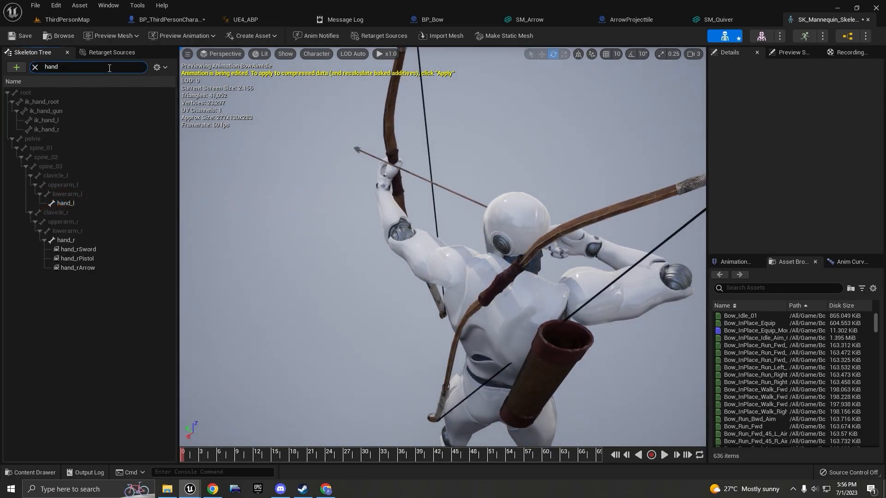
text(l)
click(96, 194)
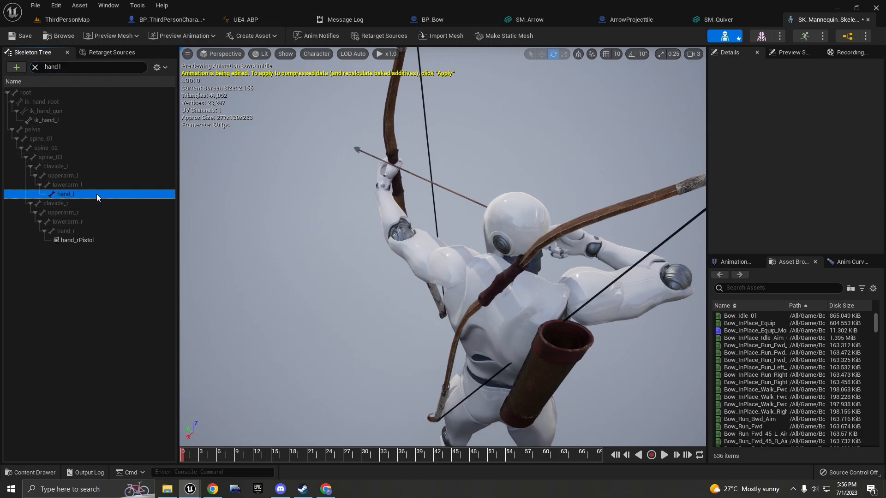
right_click(96, 194)
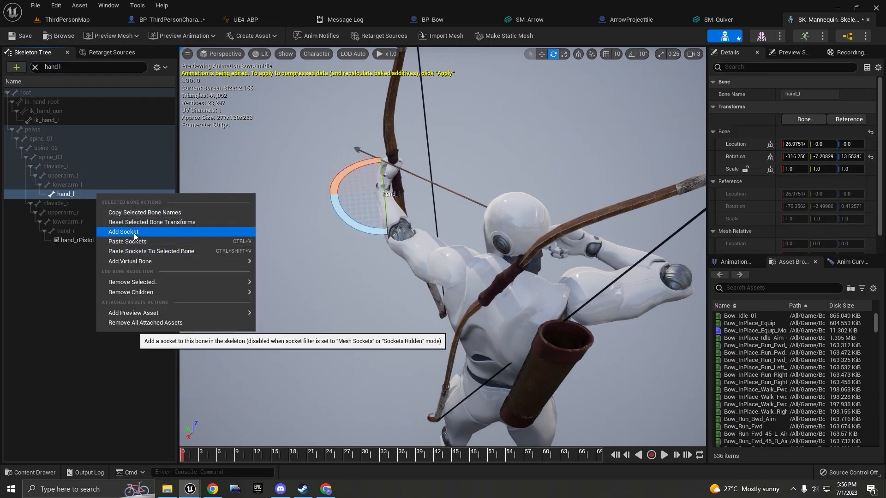
click(135, 237)
click(91, 203)
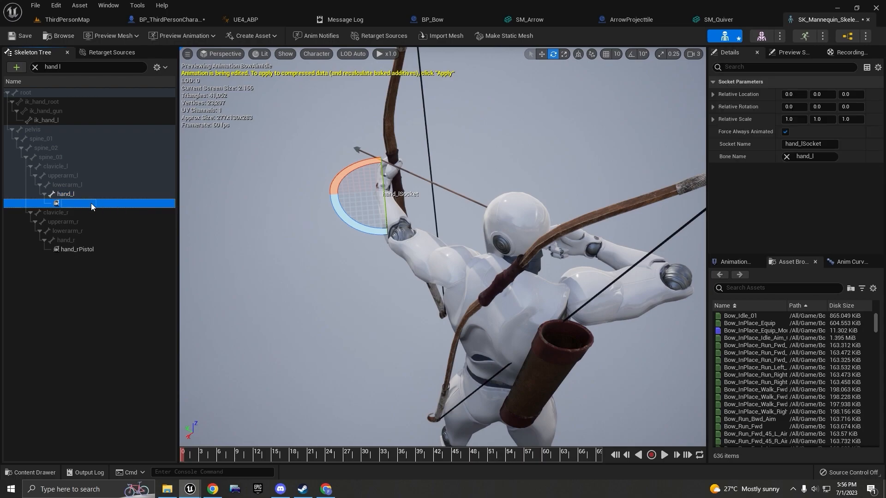
drag(85, 203, 143, 209)
text(Bow)
key(Return)
Attach SK_Bow as the preview asset of the hand_lBow socket, found with the search "bow".
right_click(142, 203)
mouse_move(252, 313)
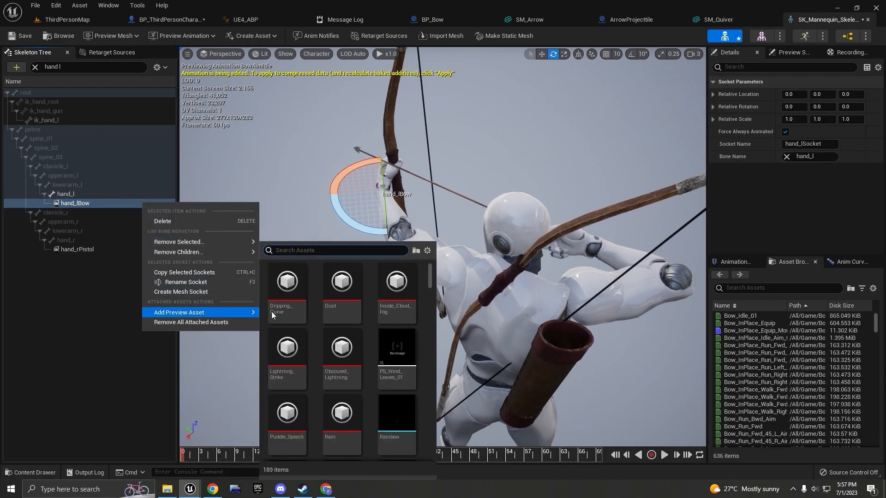
text(bow)
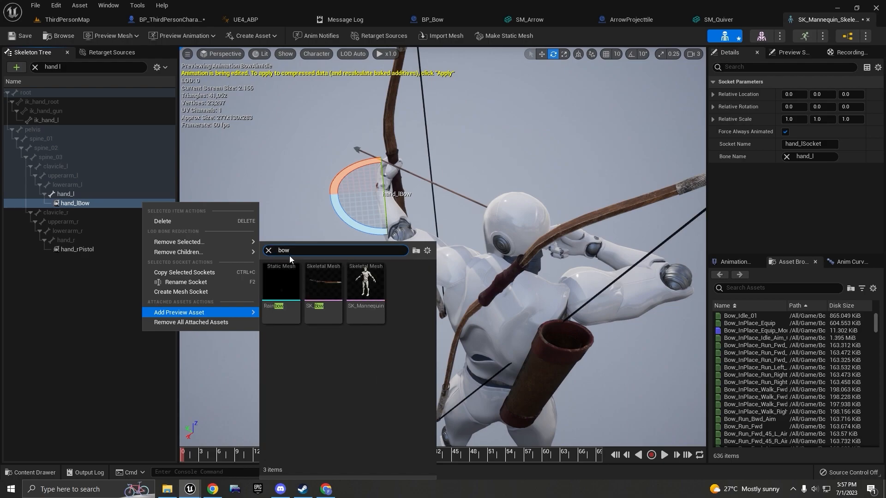
click(376, 266)
Move and rotate the hand_lBow socket into the left-hand grip, at location about 11.3, -7.5, 4.8 and rotation about -69.5, -65.7, 4.0.
right_drag(375, 267, 516, 267)
mouse_move(367, 250)
right_down()
mouse_move(351, 258)
mouse_move(367, 250)
right_up()
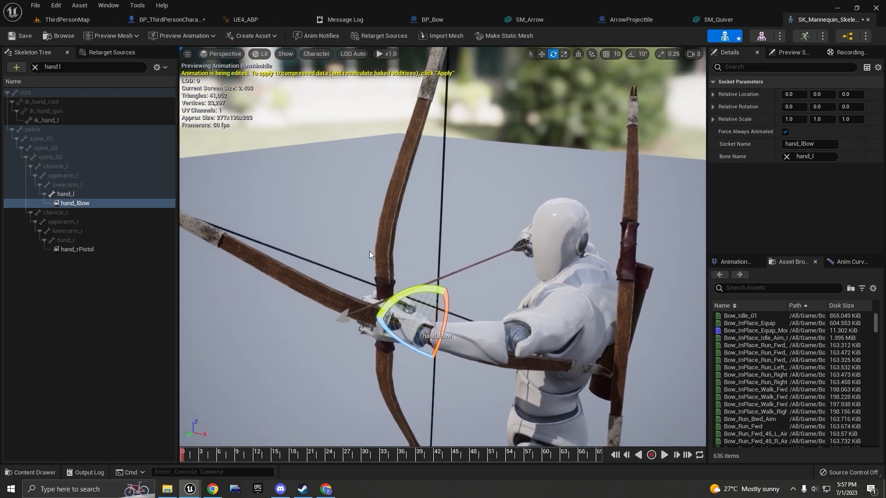
drag(386, 302, 399, 288)
drag(422, 290, 413, 293)
drag(413, 346, 461, 354)
key(w)
drag(410, 328, 231, 310)
scroll(443, 277, down, 3)
key(e)
drag(508, 272, 477, 255)
key(r)
drag(448, 303, 423, 300)
alt+drag(506, 299, 370, 299)
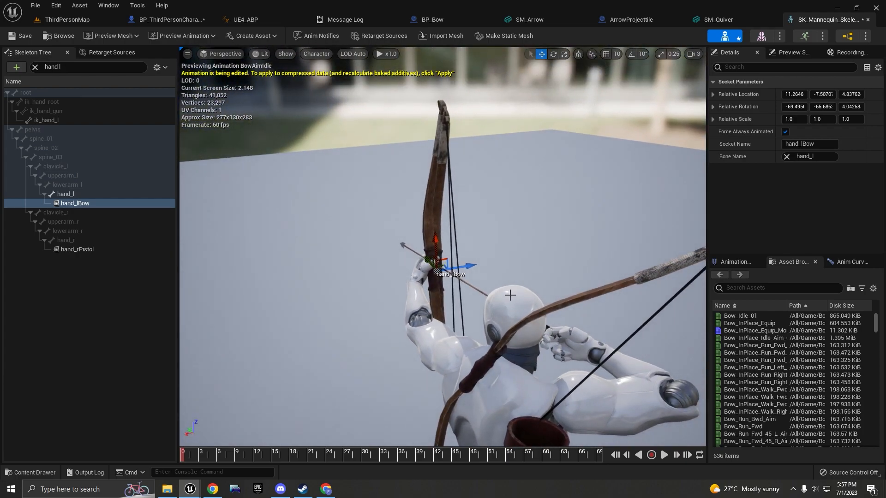
Delete the hand_lBow socket from the skeleton.
right_drag(563, 242, 443, 244)
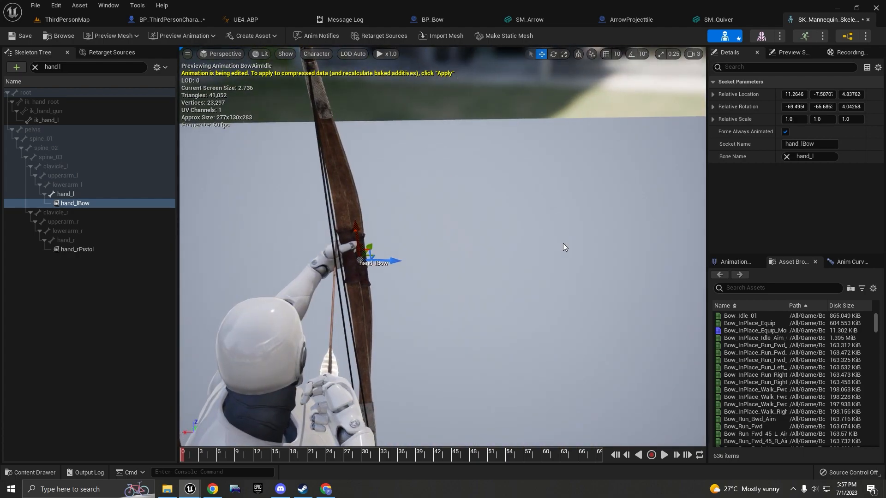
key(Delete)
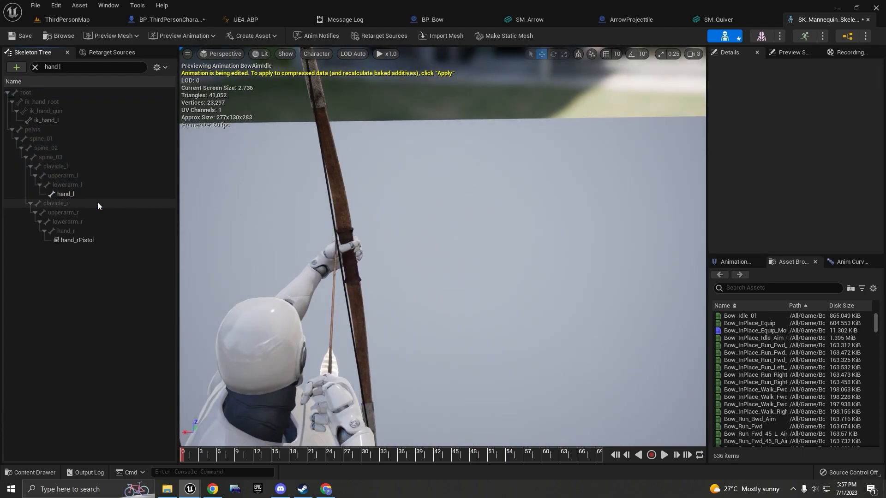
Filter the skeleton tree by "bow", try moving the Weapon_L socket that holds the bow, and undo the move.
click(78, 66)
text(bow)
click(100, 178)
key(w)
right_drag(565, 238, 611, 238)
drag(393, 233, 521, 212)
key(ctrl+z)
Try moving the spine_02Bow socket on the character's back, and undo the move.
click(92, 195)
key(s)
right_drag(342, 229, 337, 263)
drag(341, 230, 331, 194)
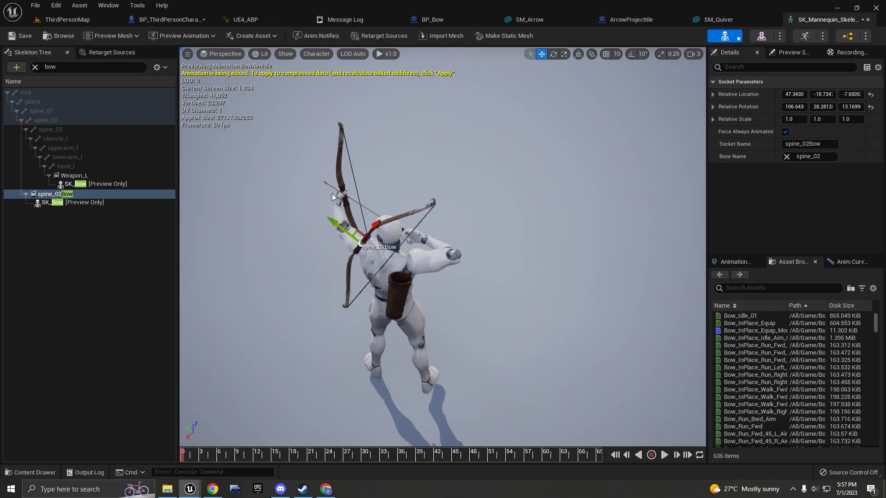
key(ctrl+z)
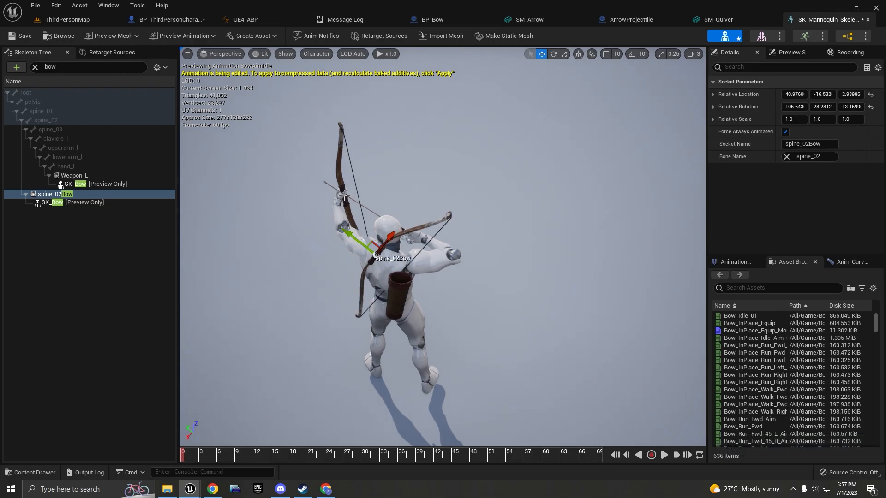
Check the stowed and hand-held bows from the side and save the mannequin skeleton.
key(d)
right_drag(331, 194, 281, 166)
key(w)
key(s)
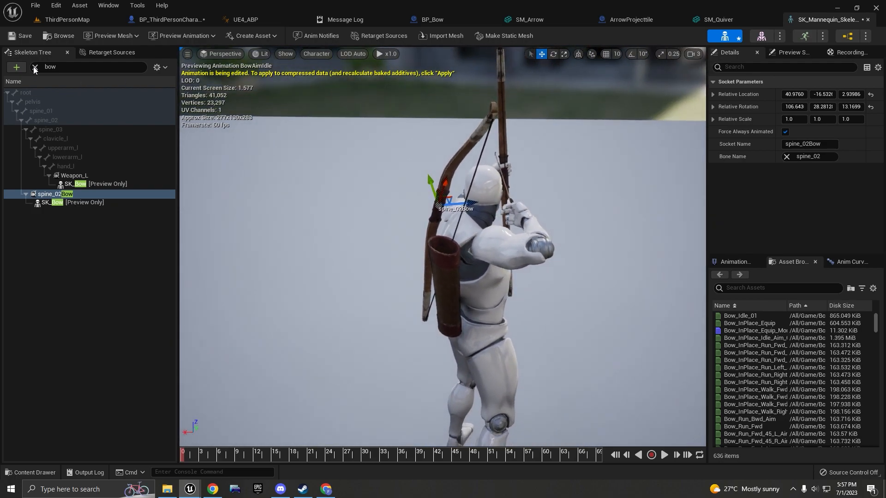
click(26, 35)
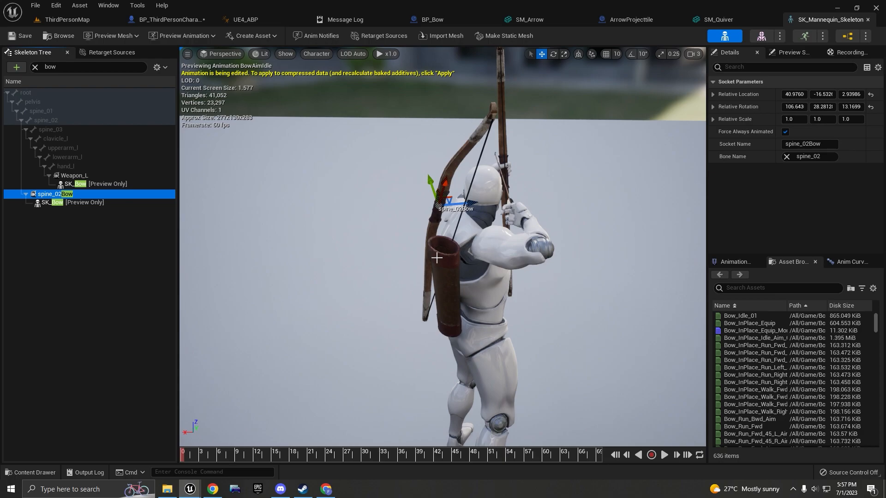
Add the SM_Quiver static mesh as a child of the character Mesh in BP_ThirdPersonCharacter.
click(173, 21)
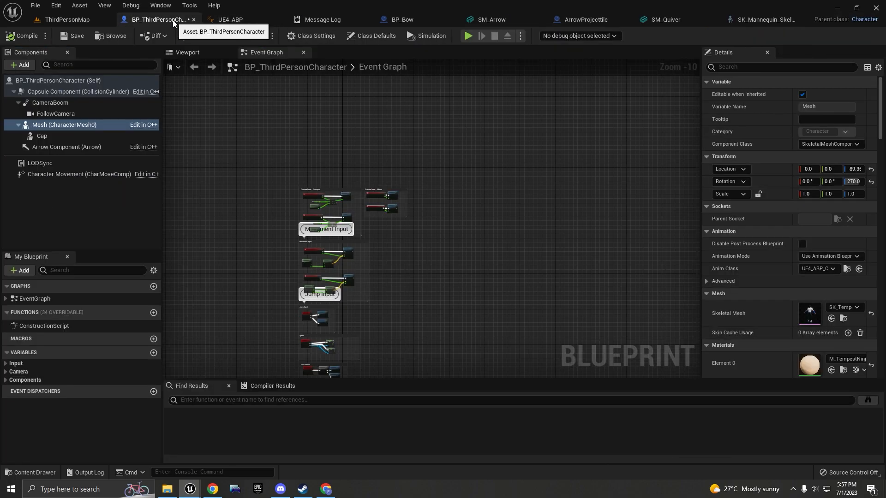
click(199, 51)
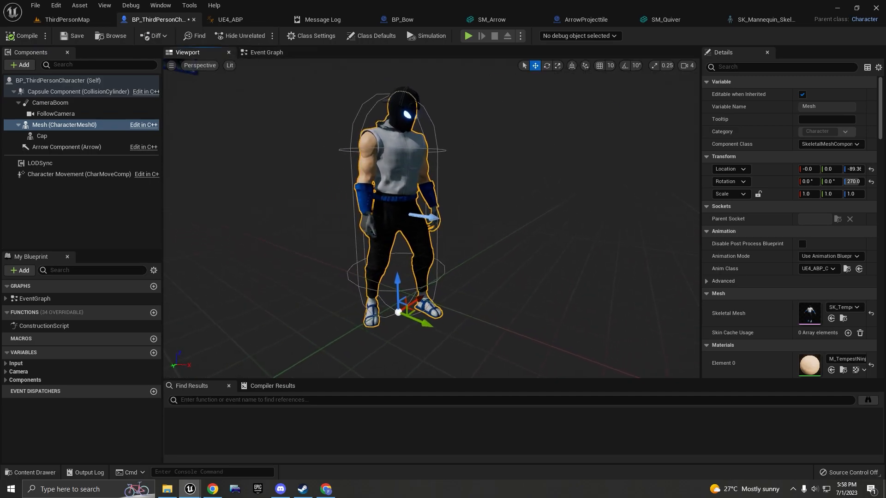
click(76, 36)
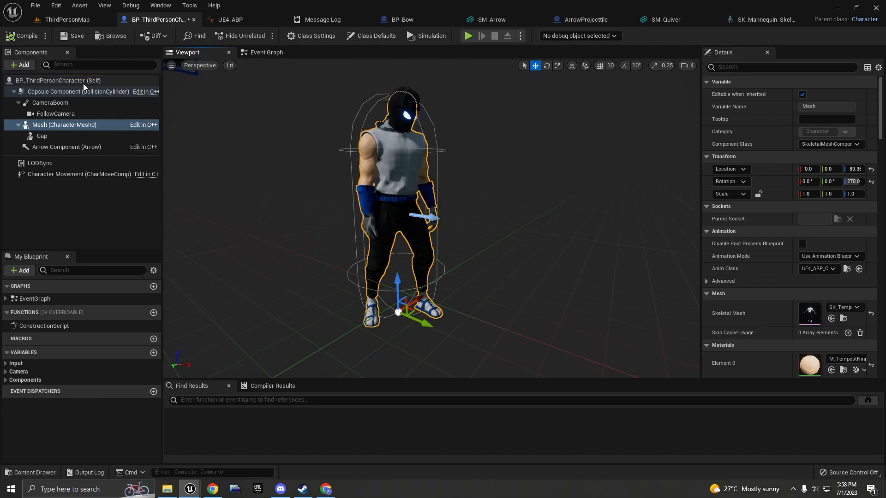
click(67, 20)
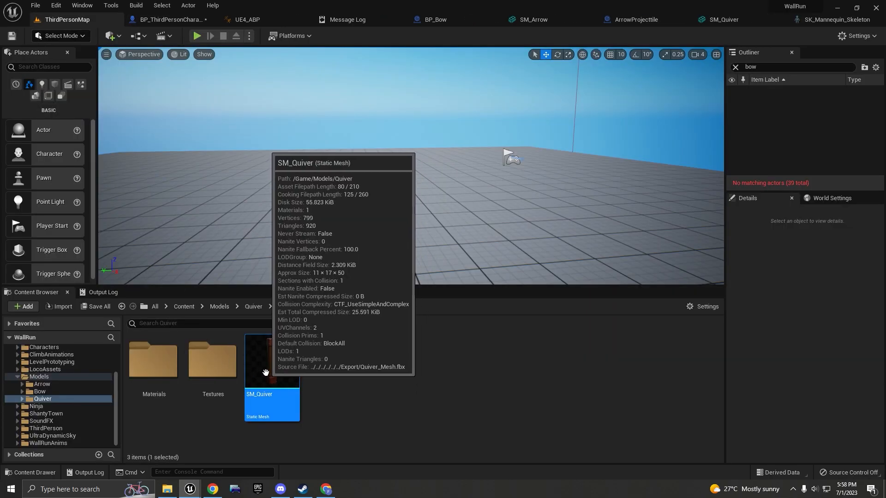
drag(276, 390, 60, 131)
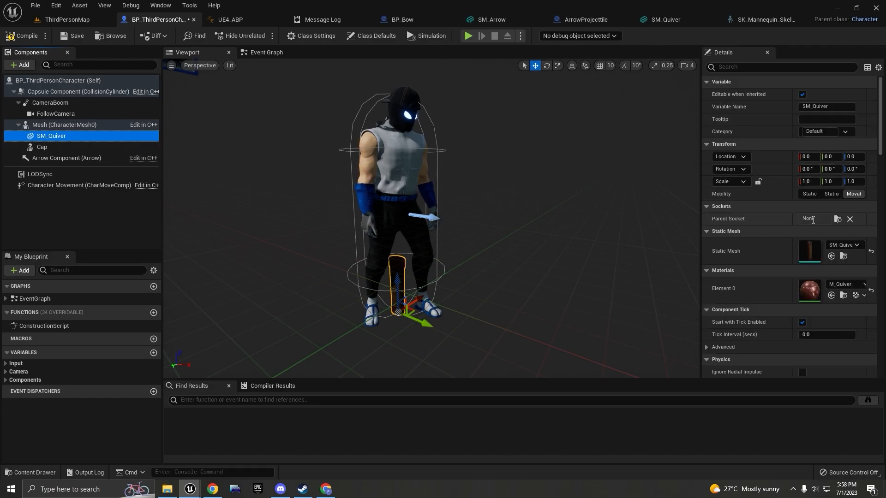
Set the parent socket of SM_Quiver to spine02Pocket and check the quiver's position on the character's back.
click(838, 219)
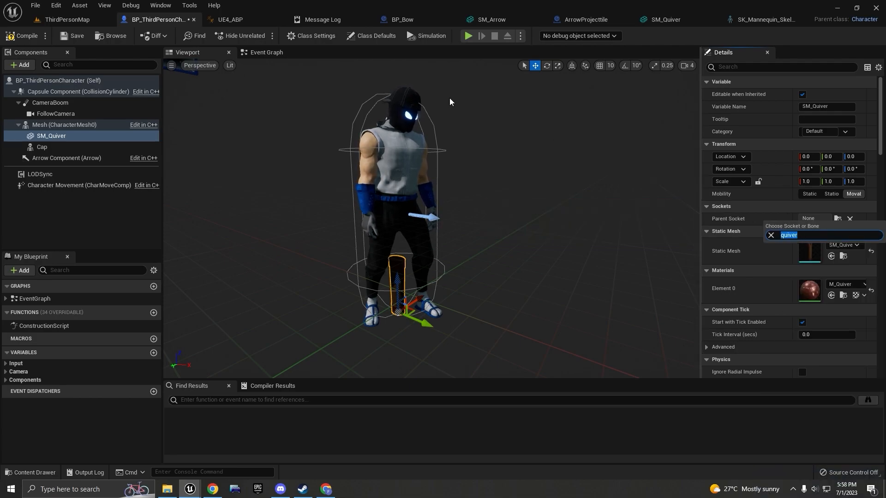
key(BackSpace)
text(poc)
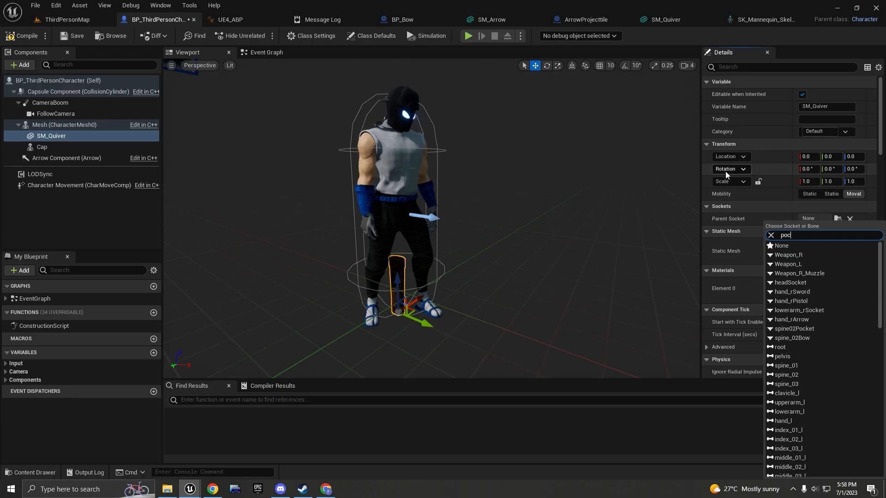
text(ke)
click(787, 246)
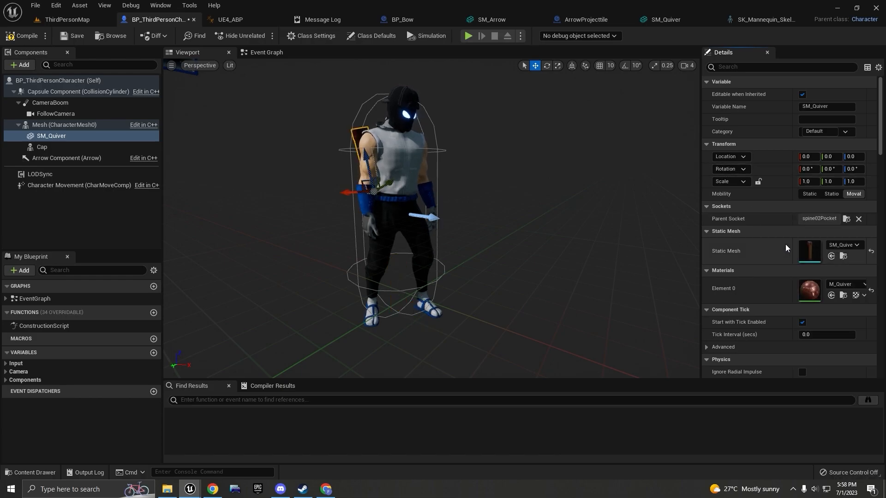
right_drag(404, 114, 171, 69)
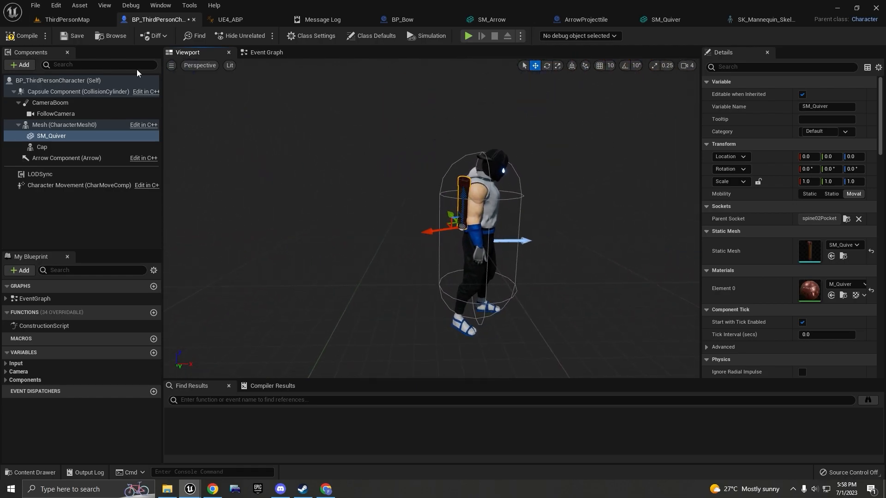
Add the SM_Arrow static mesh from Models/Arrow as a child of the character Mesh and reset its rotation and location.
click(60, 17)
click(228, 306)
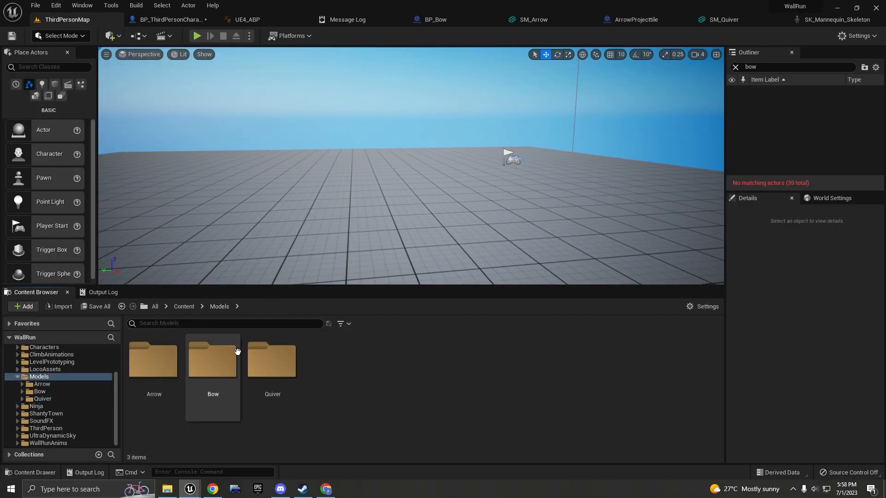
double_click(157, 376)
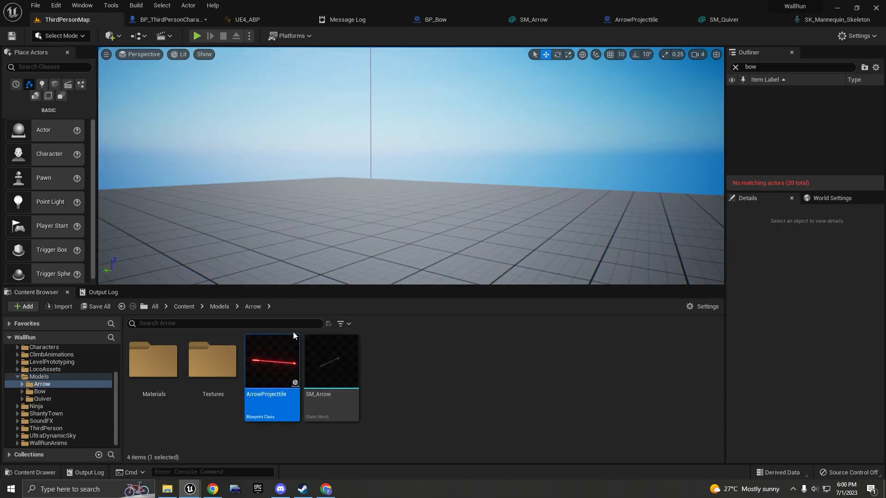
click(323, 413)
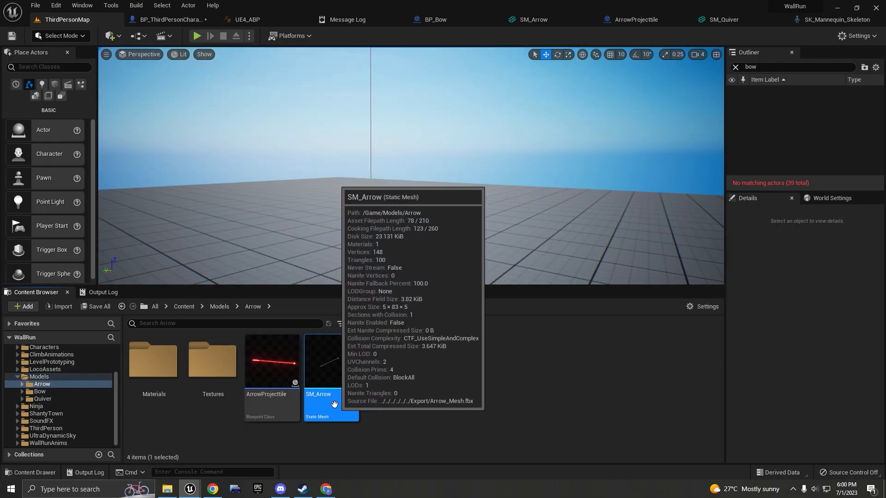
drag(322, 415, 62, 138)
right_drag(314, 204, 424, 204)
click(870, 169)
click(870, 157)
scroll(472, 235, up, 5)
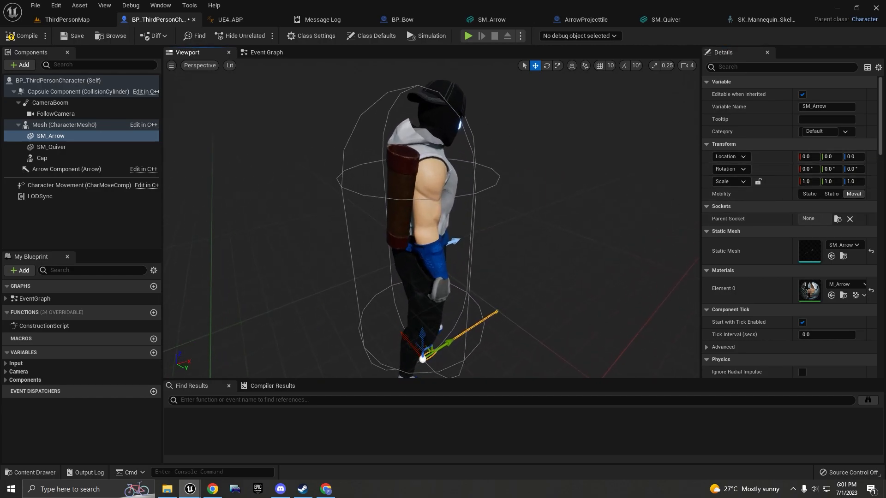
Set the character Mesh's animation mode to Use Animation Asset.
click(65, 125)
click(828, 256)
click(825, 273)
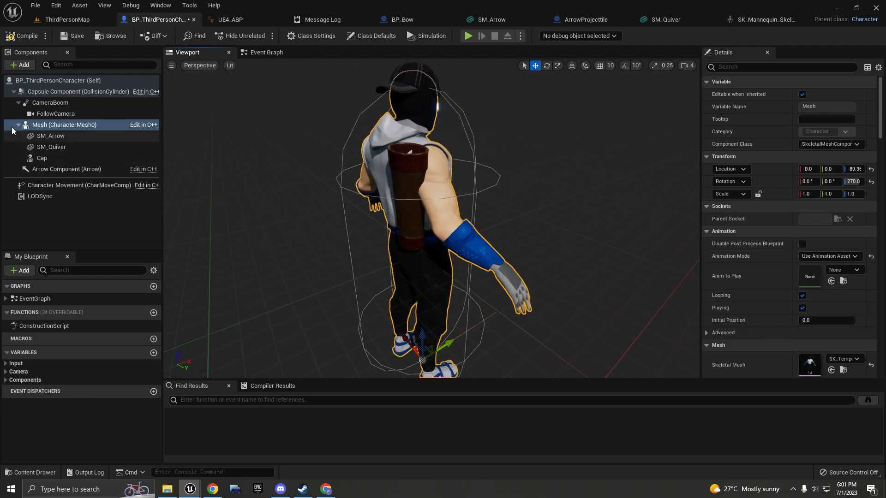
Set the parent socket of SM_Arrow to spine02Pocket.
click(60, 147)
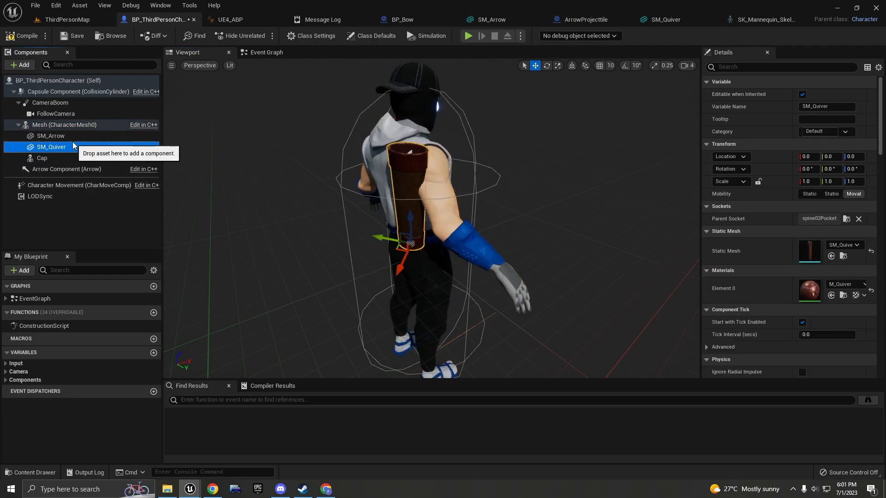
click(51, 136)
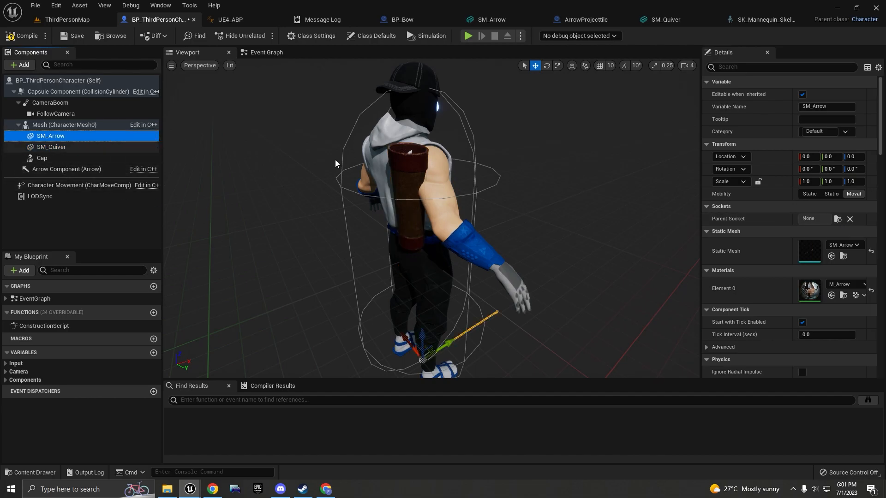
click(838, 218)
text(plo)
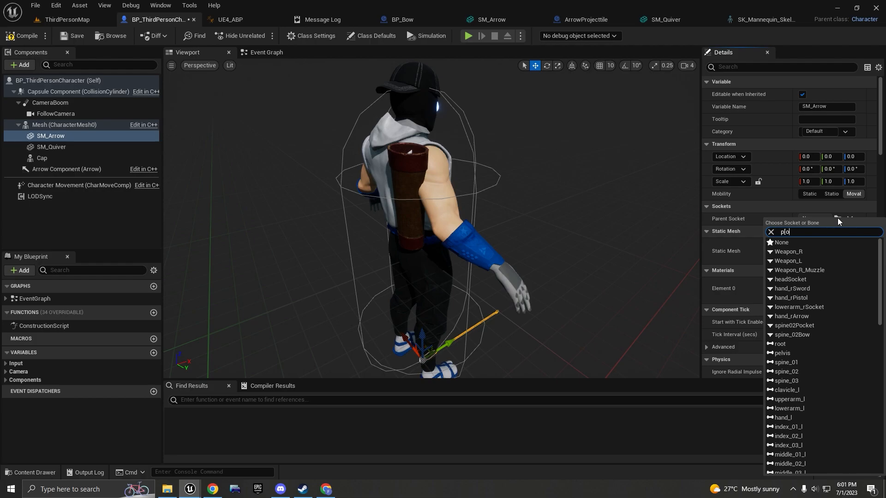
key(BackSpace)
text(ock)
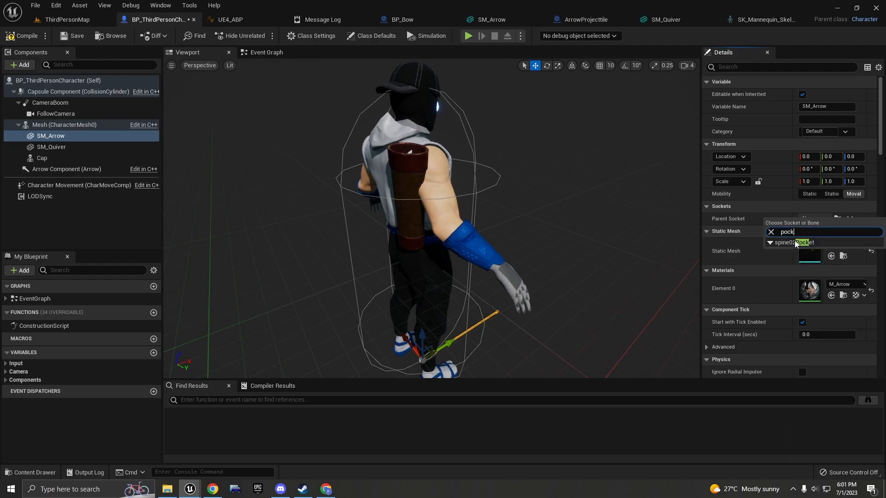
click(795, 244)
Rotate SM_Arrow upright by about 94°, raise it above the quiver to about Z 76.8 and scale its length to about 0.73.
alt+drag(431, 248, 519, 250)
key(e)
drag(442, 217, 519, 227)
alt+drag(480, 240, 390, 234)
key(w)
key(e)
key(w)
drag(379, 282, 368, 160)
key(r)
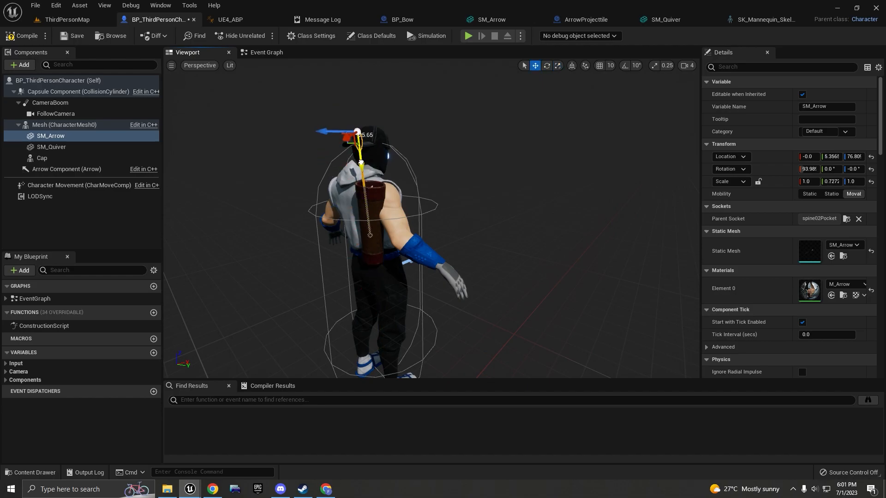
Lower SM_Arrow into the quiver to about Y 1.15, Z 68.1 and tilt it to about 92.3°.
drag(361, 177, 362, 180)
right_drag(362, 180, 276, 226)
right_drag(531, 226, 482, 229)
key(e)
drag(536, 176, 511, 199)
key(r)
right_drag(510, 199, 458, 218)
key(e)
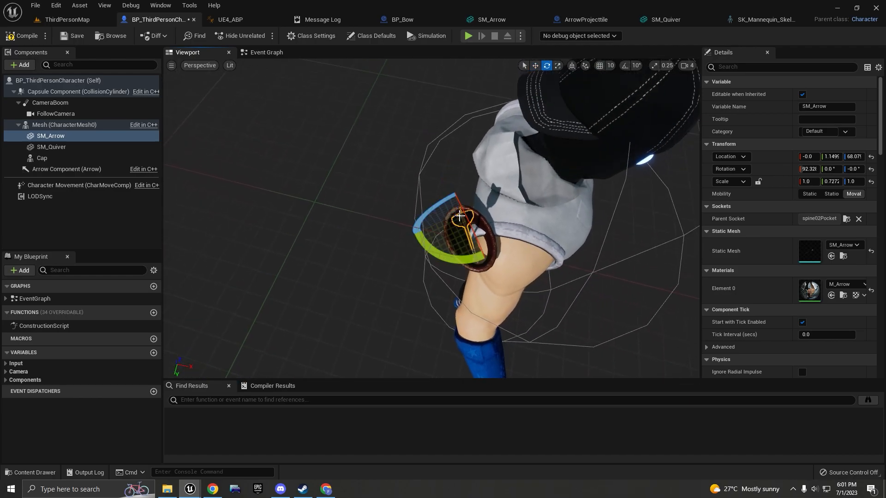
Fine-tune SM_Arrow's tilt to about 92.06° and centre it in the quiver opening at about Y 0.08, Z 68.1.
drag(466, 217, 468, 219)
right_drag(468, 220, 489, 234)
key(w)
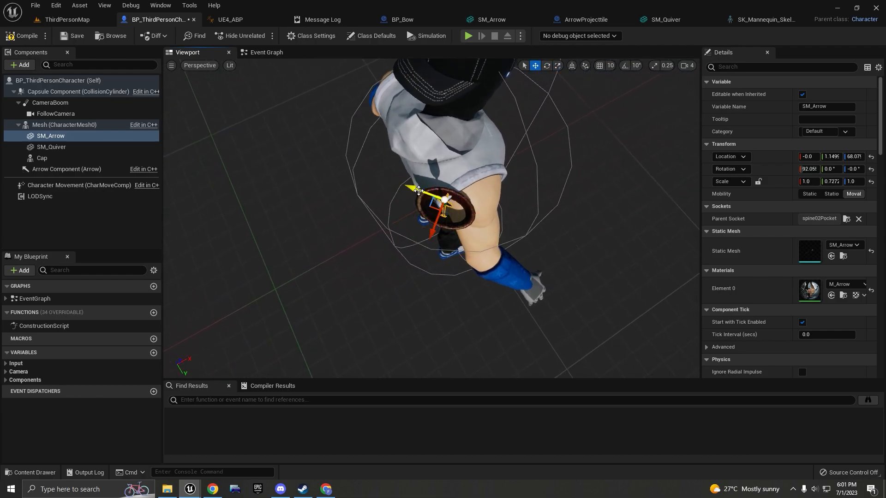
drag(425, 192, 428, 193)
right_drag(428, 193, 450, 211)
key(s)
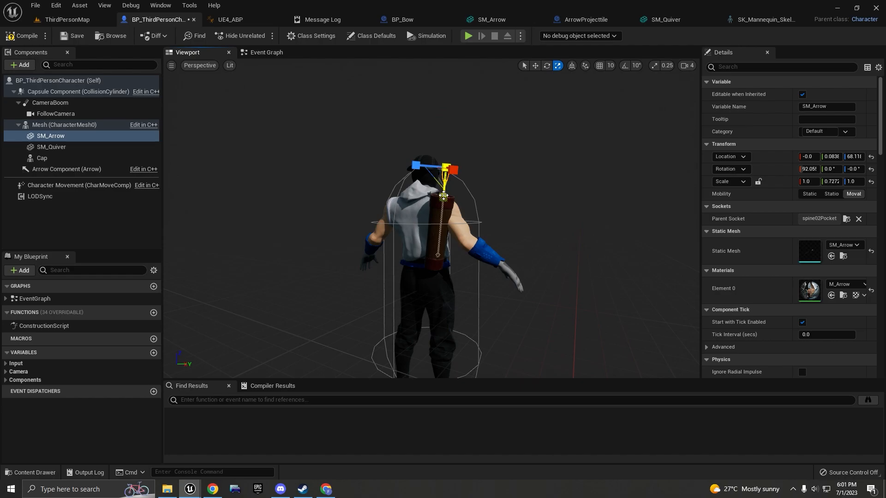
Set the character Mesh's animation mode back to Use Animation Blueprint.
alt+drag(525, 275, 475, 275)
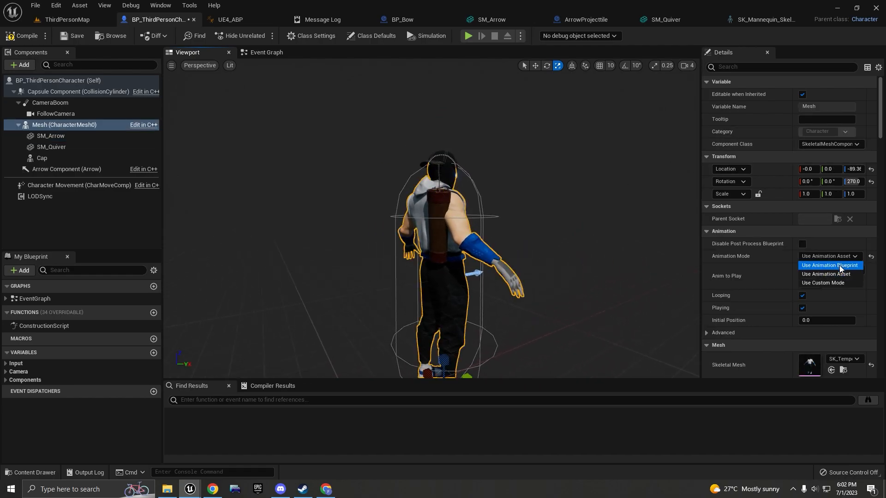
click(840, 267)
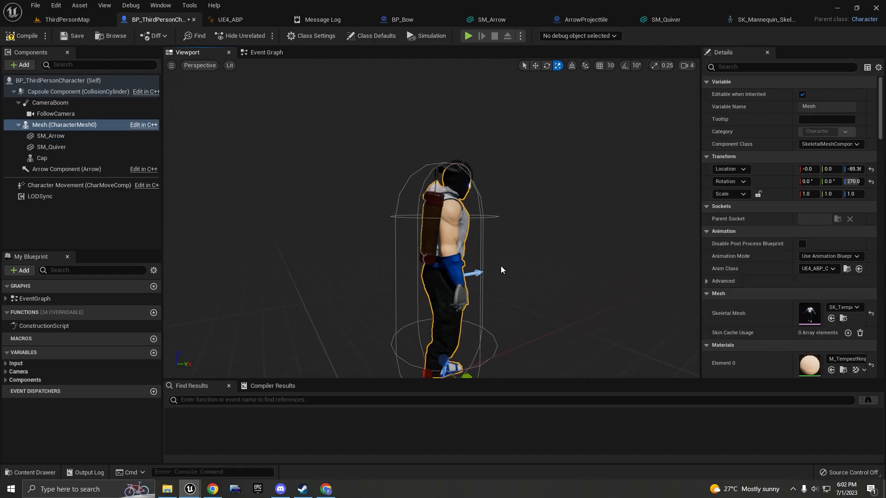
Assign the Emissive_Mat material to Element 0 of SM_Arrow.
click(436, 180)
key(f)
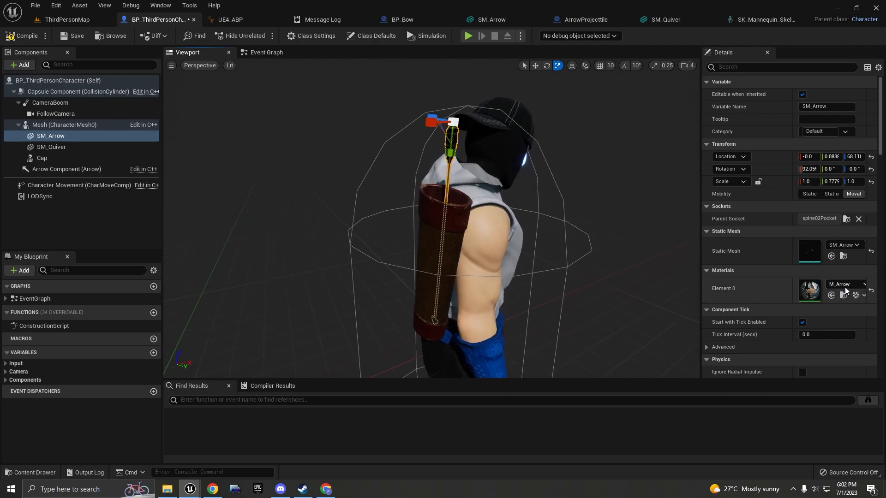
click(845, 287)
text(eme)
key(BackSpace)
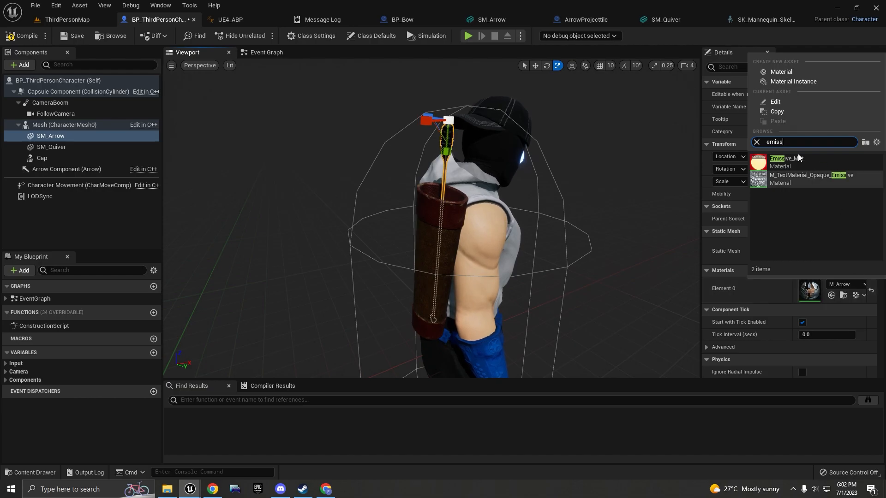
click(790, 159)
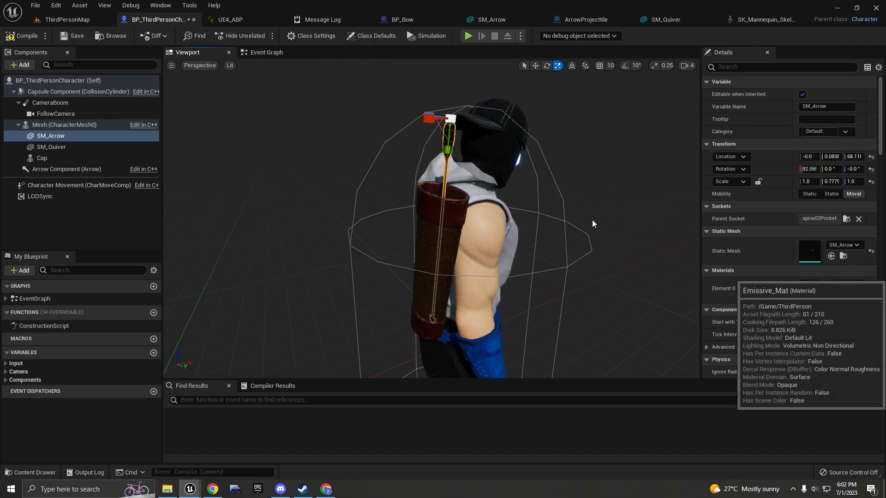
Add a three-component constant to the Emissive_Mat graph and set its color to bright orange-red (1, 0.0185, 0).
scroll(592, 220, down, 5)
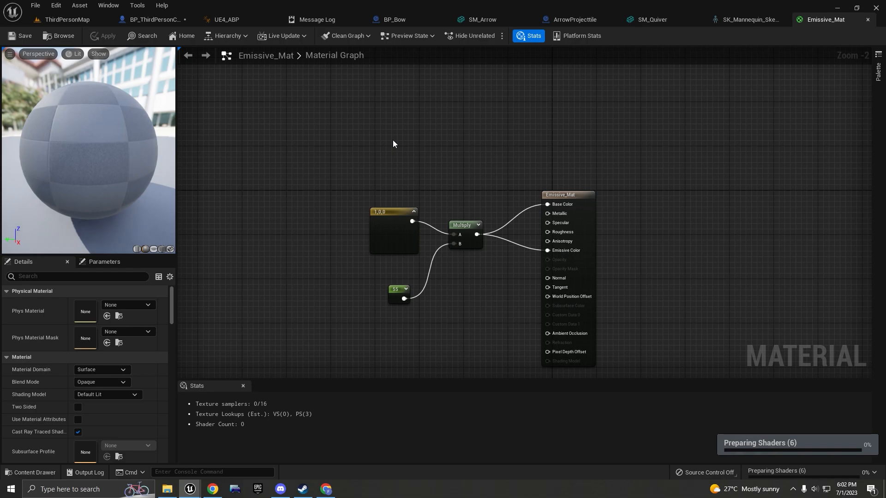
click(418, 145)
scroll(422, 143, up, 2)
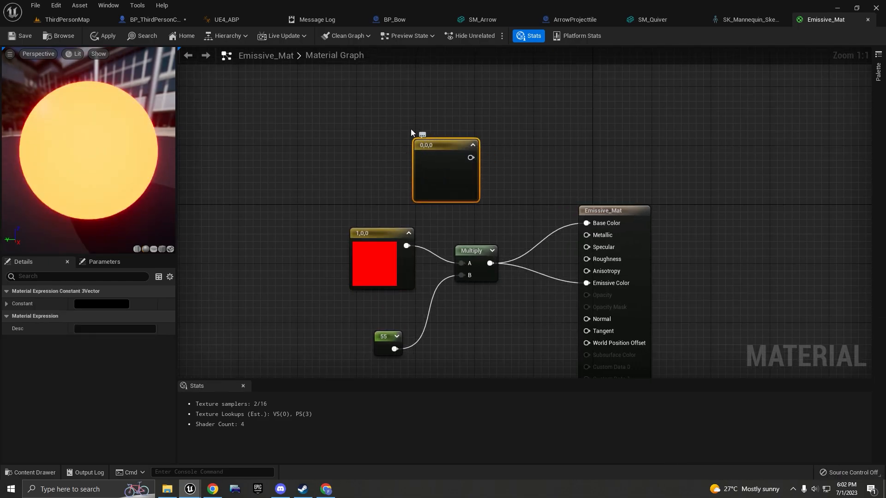
drag(389, 121, 431, 156)
drag(492, 190, 432, 174)
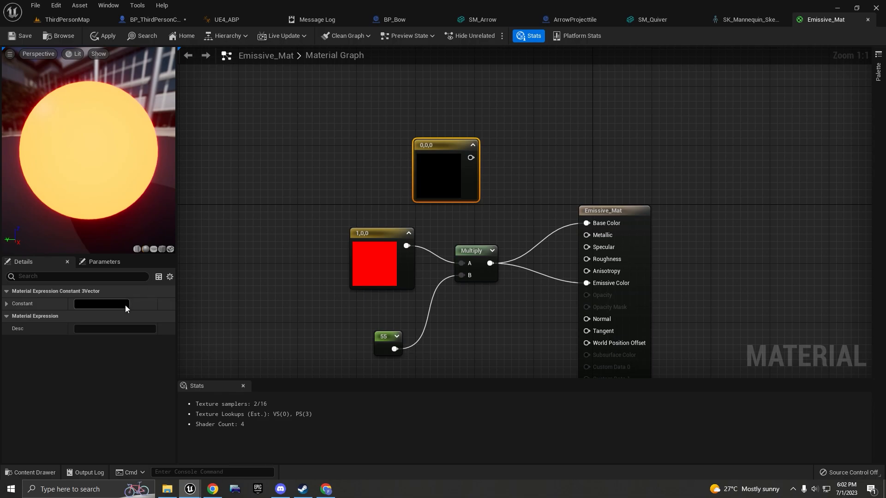
click(85, 306)
click(166, 314)
drag(166, 314, 190, 314)
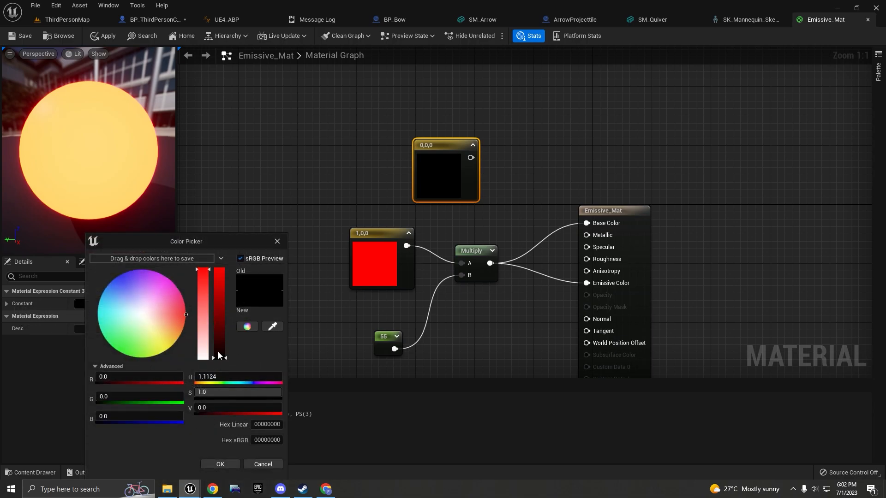
drag(218, 356, 220, 267)
click(234, 465)
Connect a Multiply node to the orange-red constant, shift the 55 constant slightly, and delete the two added nodes.
drag(471, 158, 499, 155)
text(mult)
key(Return)
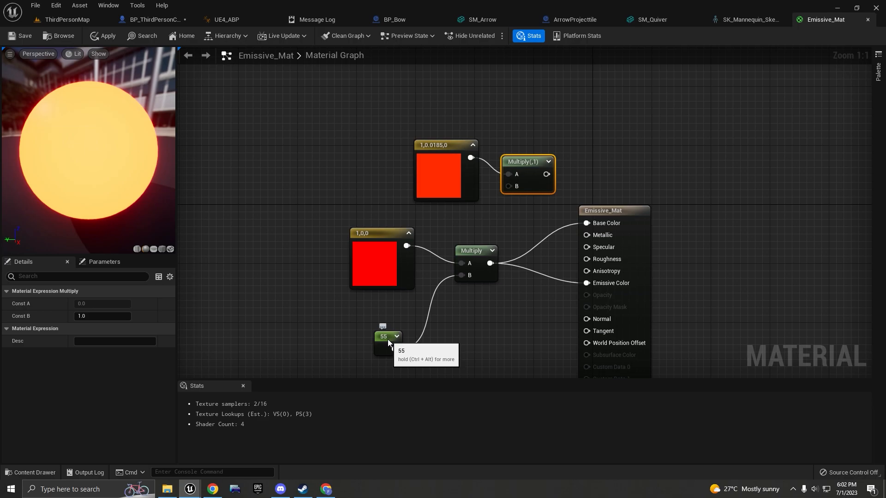
drag(388, 339, 404, 326)
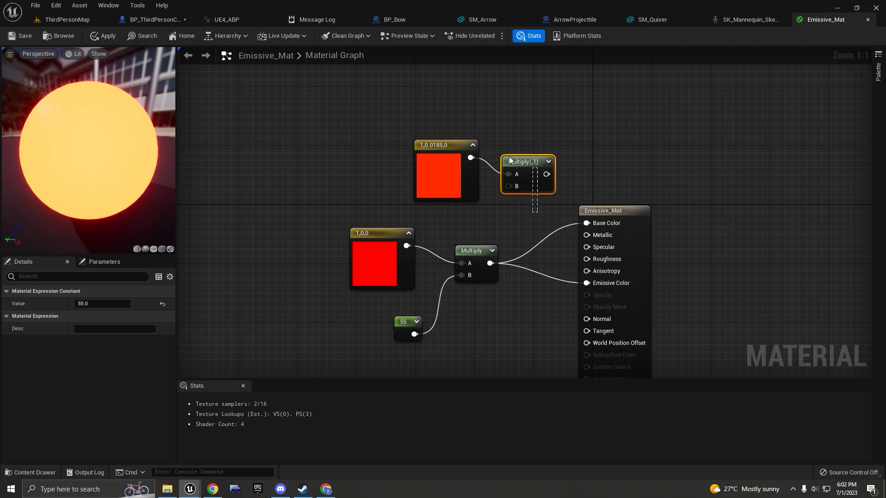
key(Delete)
Play-test ThirdPersonMap despite the compile errors to check the glowing arrow in the quiver, and stop the session.
click(71, 19)
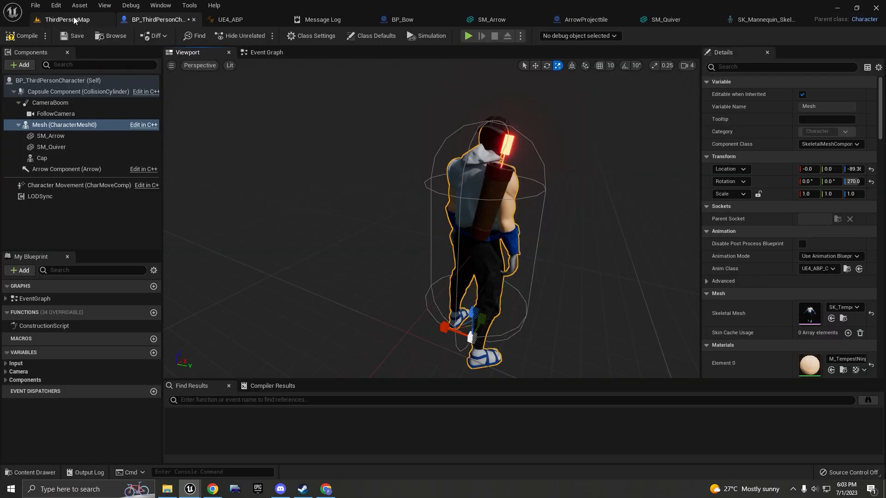
click(196, 36)
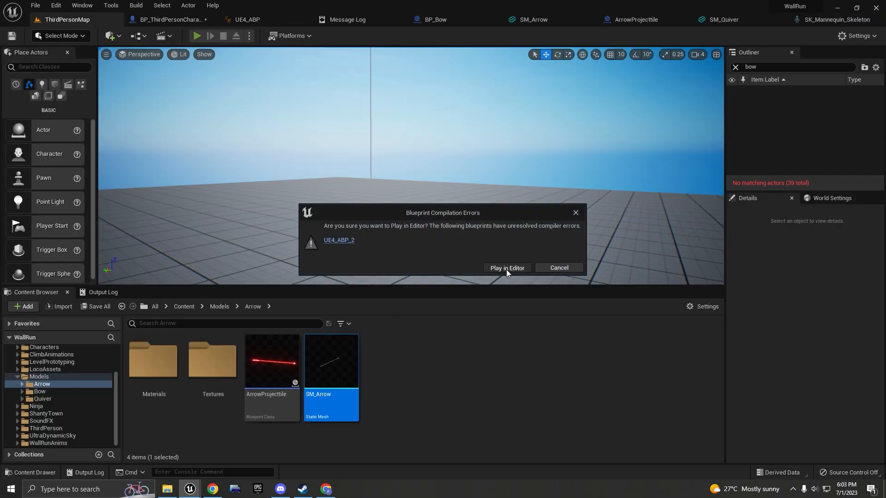
click(506, 268)
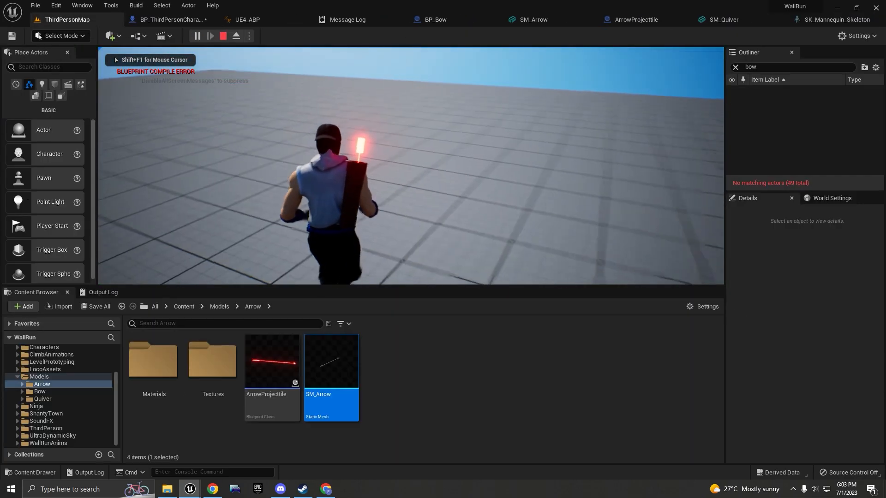
key(Escape)
Add the SK_Bow skeletal mesh from Models/Bow to BP_ThirdPersonCharacter as a child of the character Mesh.
click(163, 19)
right_drag(514, 179, 287, 169)
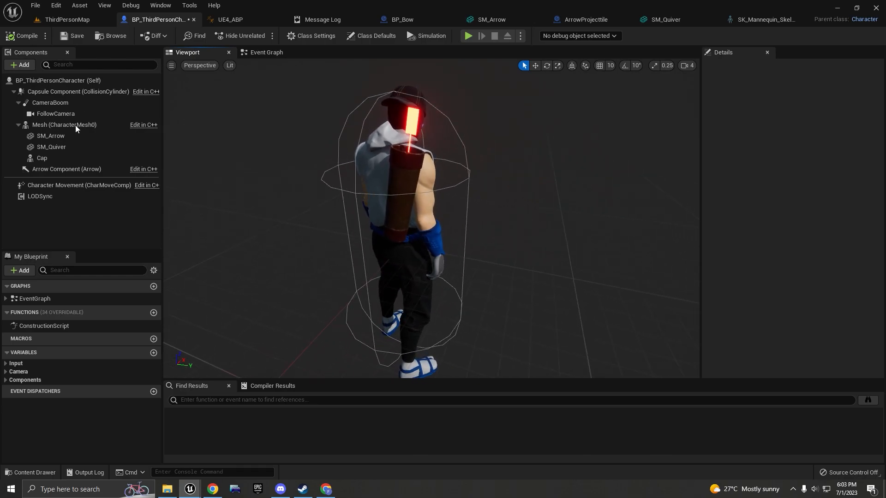
click(68, 19)
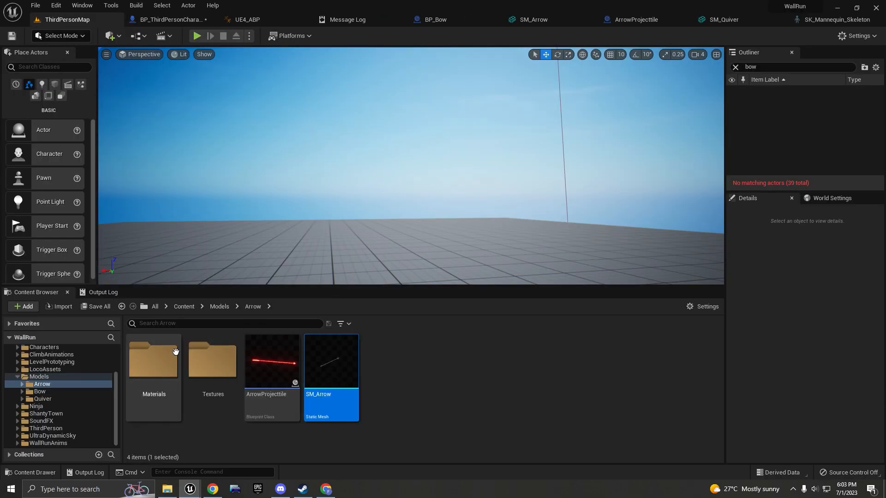
click(231, 307)
double_click(210, 383)
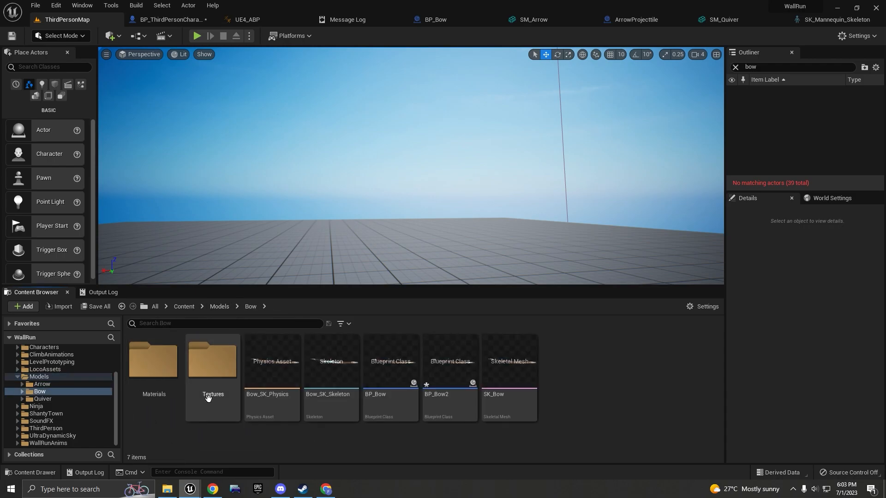
drag(517, 412, 87, 136)
drag(74, 106, 67, 138)
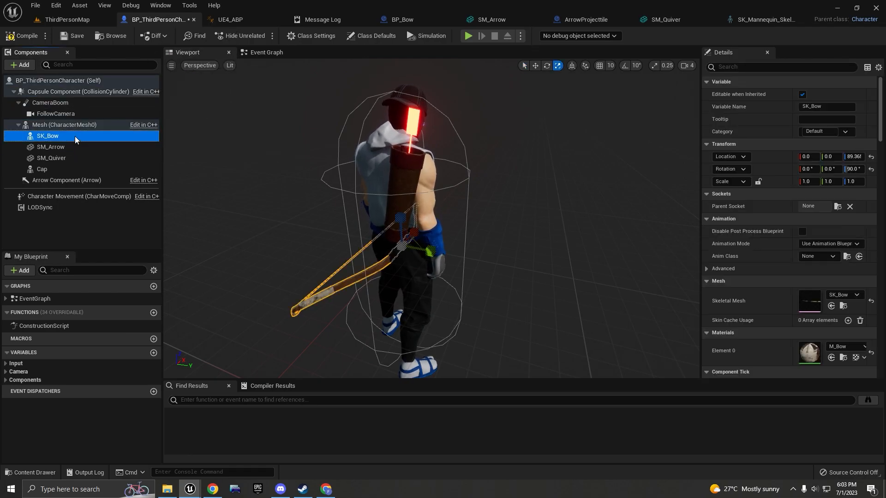
Set the parent socket of SK_Bow to spine_02Bow.
right_drag(287, 197, 325, 189)
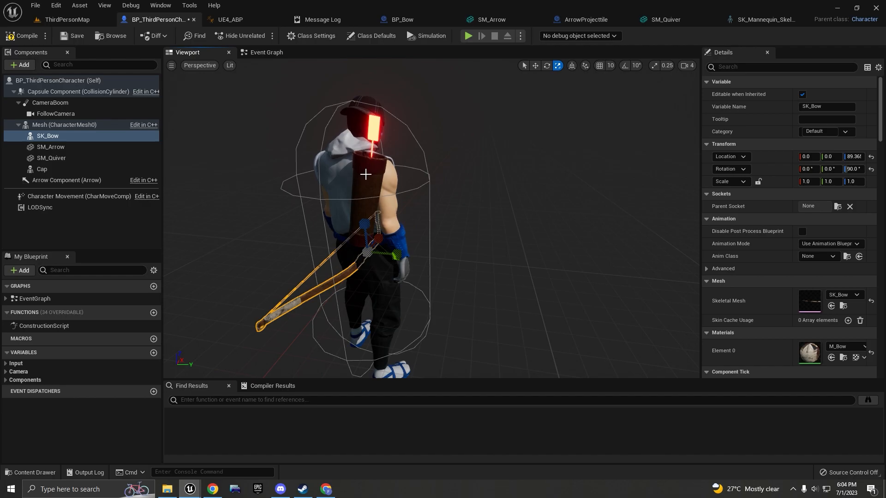
right_drag(356, 188, 445, 213)
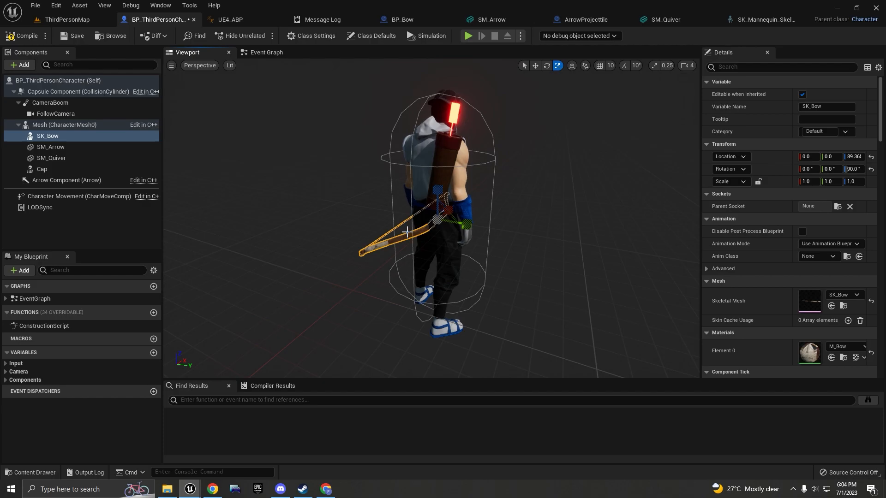
click(837, 207)
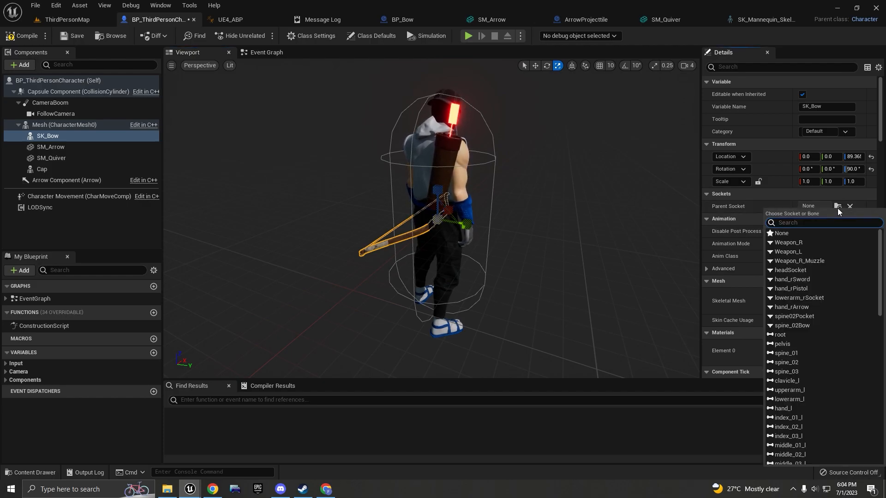
text(bow)
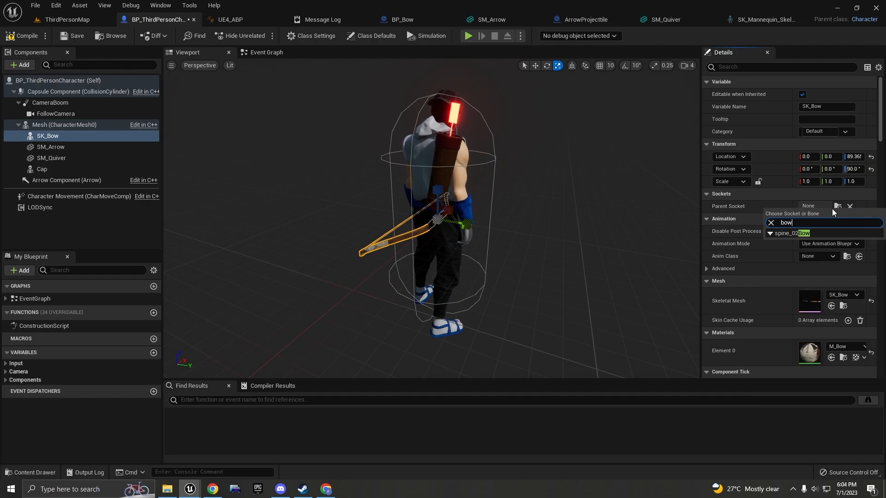
click(815, 234)
scroll(597, 242, up, 5)
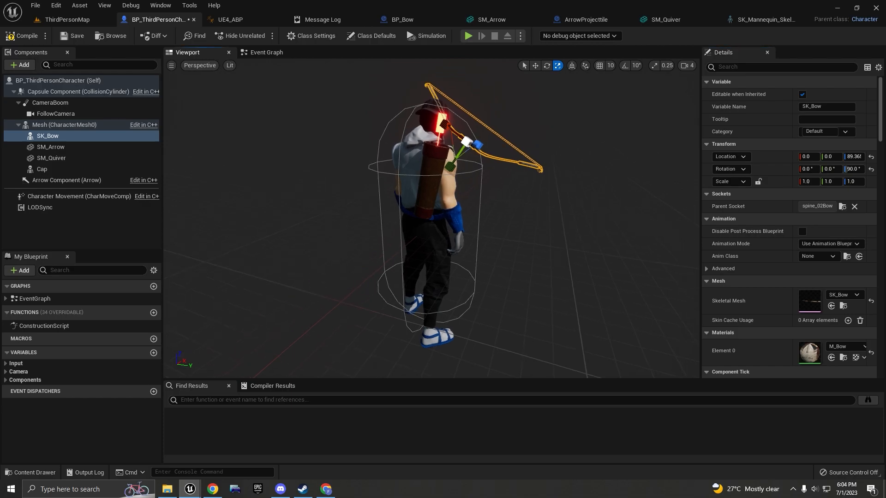
Reset SK_Bow's rotation and location to zero and check how the bow sits on the character's back.
click(871, 170)
click(871, 156)
right_drag(572, 231, 632, 268)
key(s)
key(w)
right_drag(530, 199, 540, 143)
key(s)
Compile and save the character blueprint, and play-test ThirdPersonMap with the bow on the character's back.
click(26, 35)
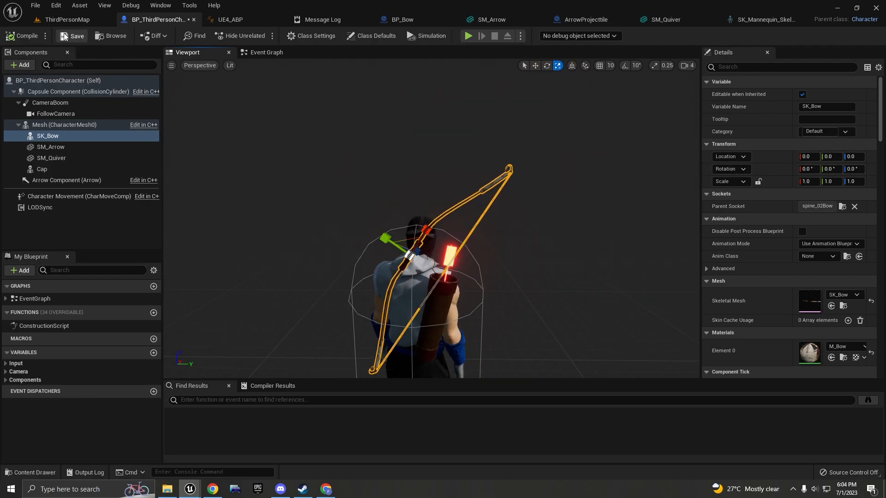
click(73, 35)
click(93, 36)
click(197, 35)
click(514, 267)
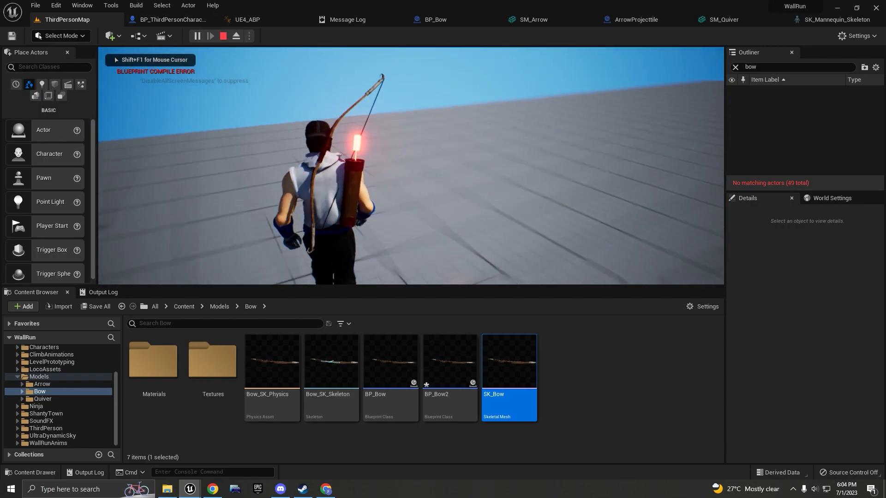
key(Escape)
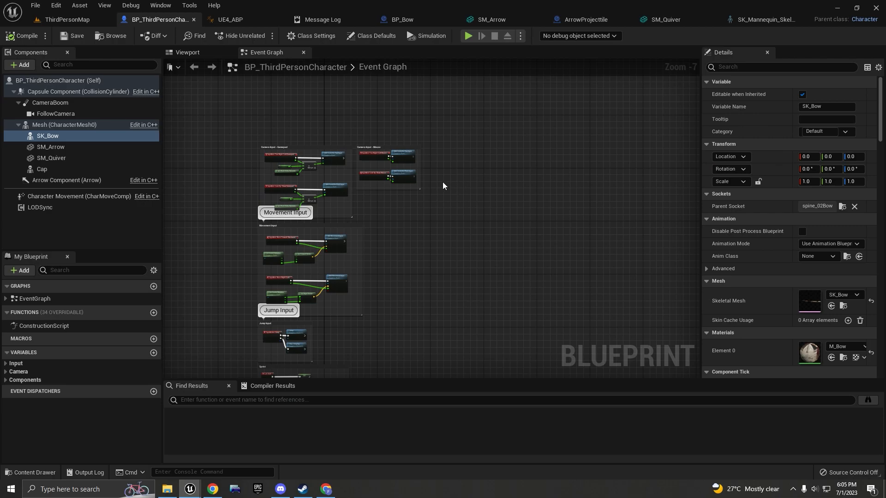
Add an F keyboard event in an empty area of the character's Event Graph.
scroll(342, 210, up, 6)
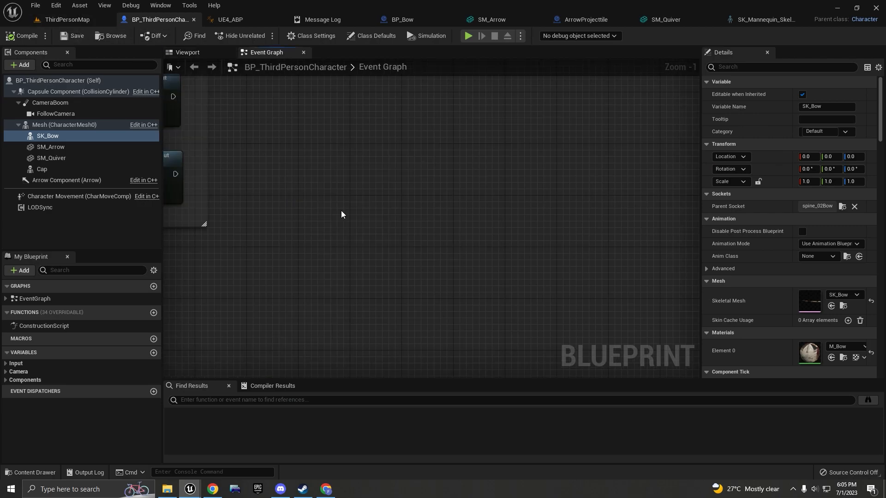
right_click(342, 211)
text(f key)
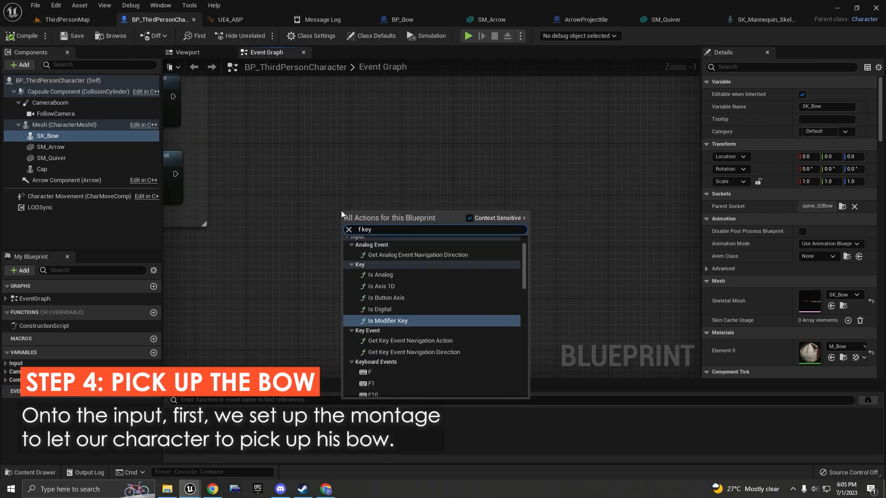
click(382, 372)
scroll(402, 242, up, 1)
drag(360, 213, 316, 212)
right_drag(378, 223, 451, 221)
scroll(451, 221, down, 3)
scroll(450, 221, up, 3)
Add a Play Montage node driven by the F event's Pressed output and place it beside the event.
drag(346, 211, 478, 199)
text(play)
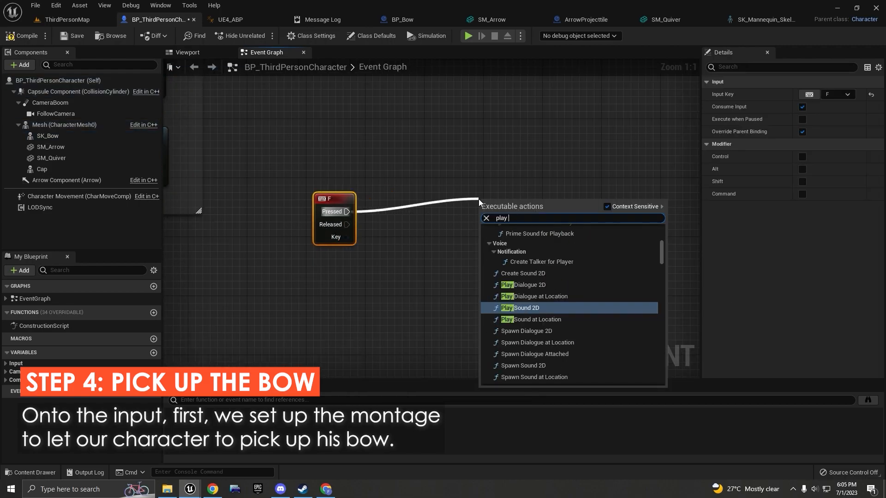
text( montage)
key(Up)
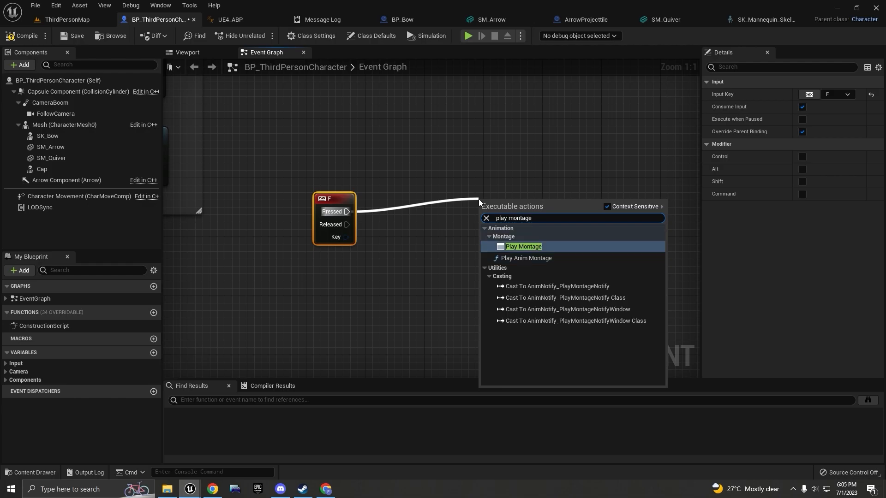
key(Return)
drag(524, 208, 458, 201)
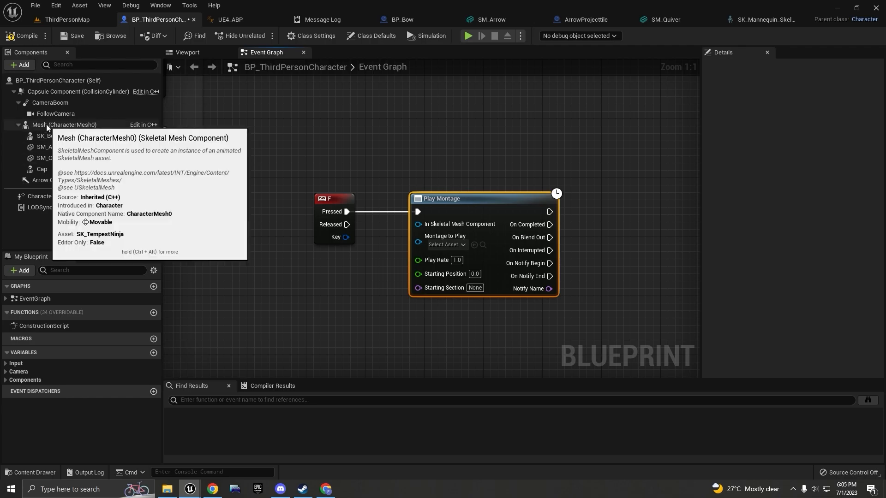
Add a Mesh reference above Play Montage and connect it to In Skeletal Mesh Component.
drag(46, 124, 482, 167)
drag(438, 131, 439, 133)
drag(488, 142, 443, 224)
drag(459, 147, 466, 175)
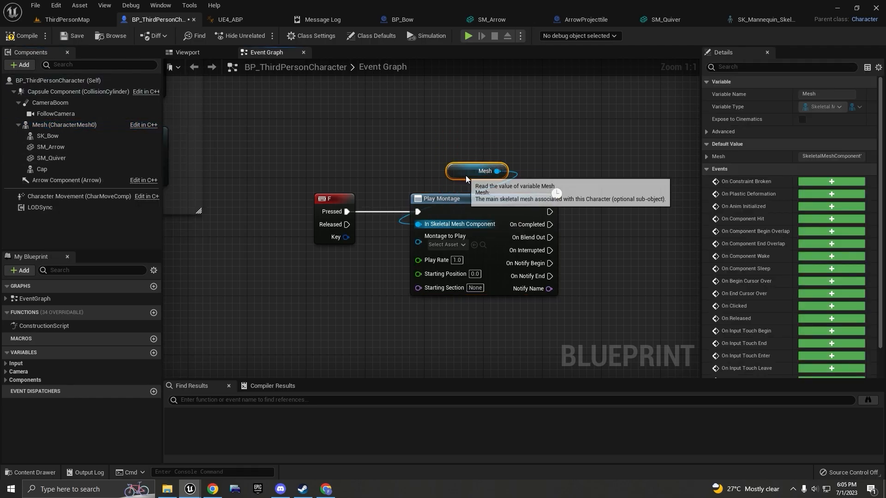
Set the Play Montage node's Montage to Play to Bow_InPlace_Equip_Montage.
click(446, 245)
text(bow_In)
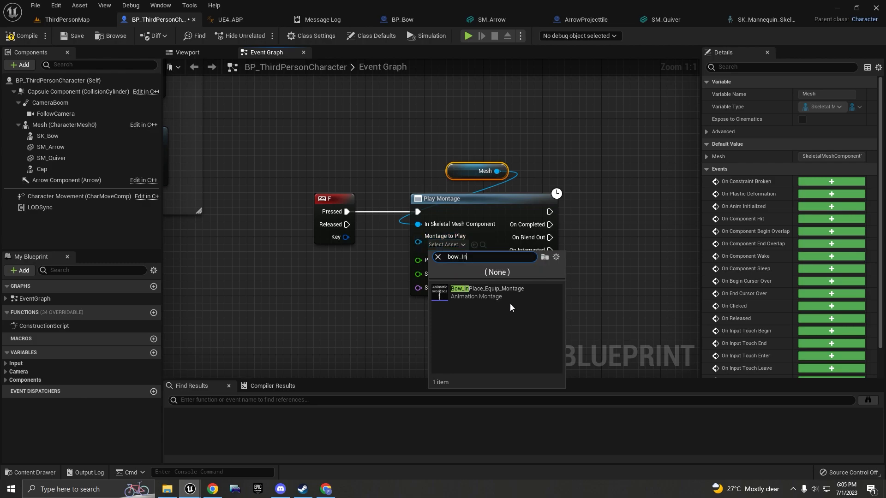
click(508, 290)
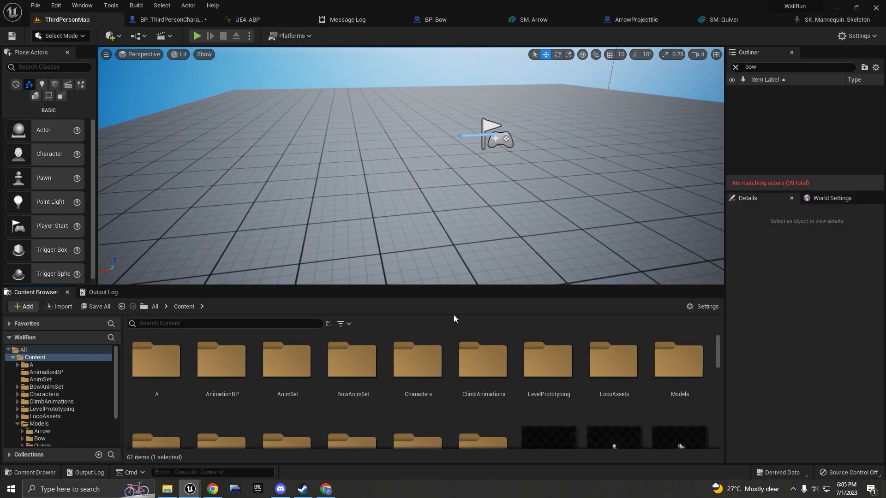
Find the Bow_InPlace_Equip animation sequence in the project content and look up its Create AnimMontage option.
drag(454, 286, 454, 187)
scroll(540, 326, down, 3)
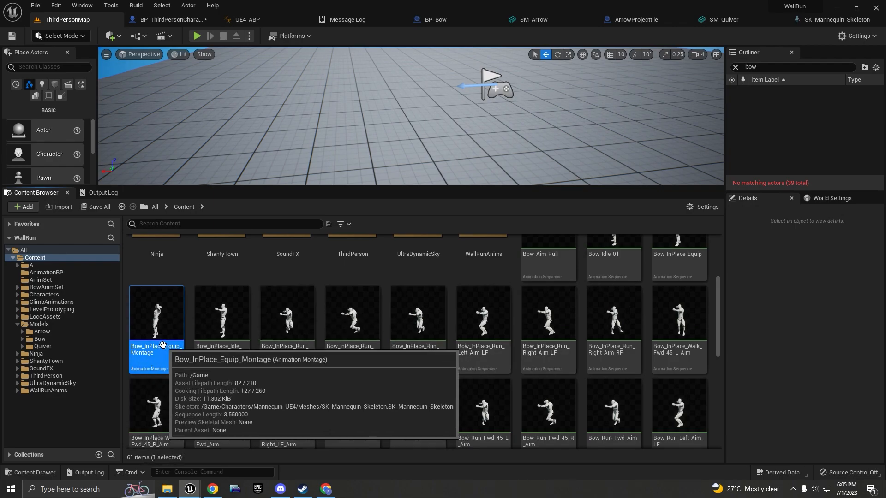
click(682, 257)
right_click(686, 261)
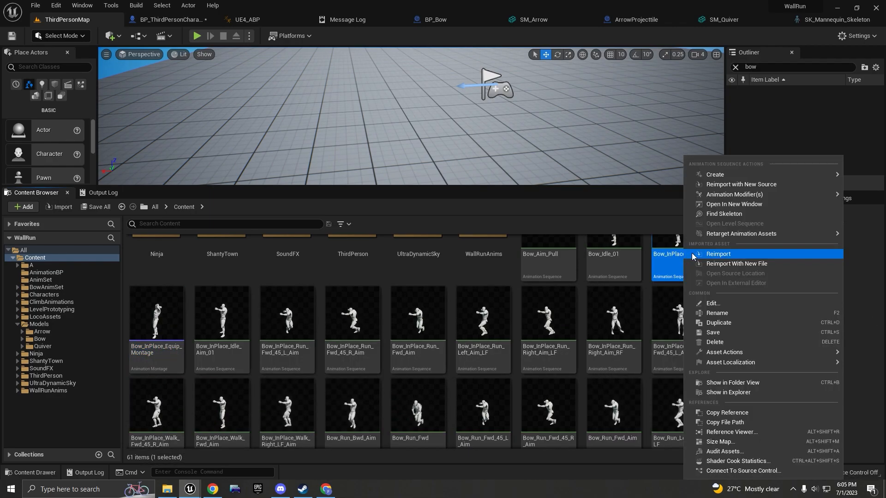
click(663, 264)
right_click(663, 264)
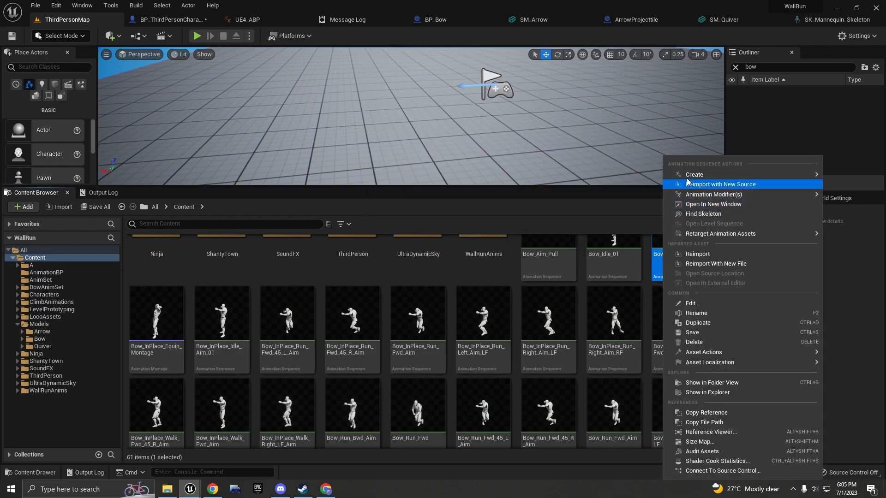
mouse_move(694, 174)
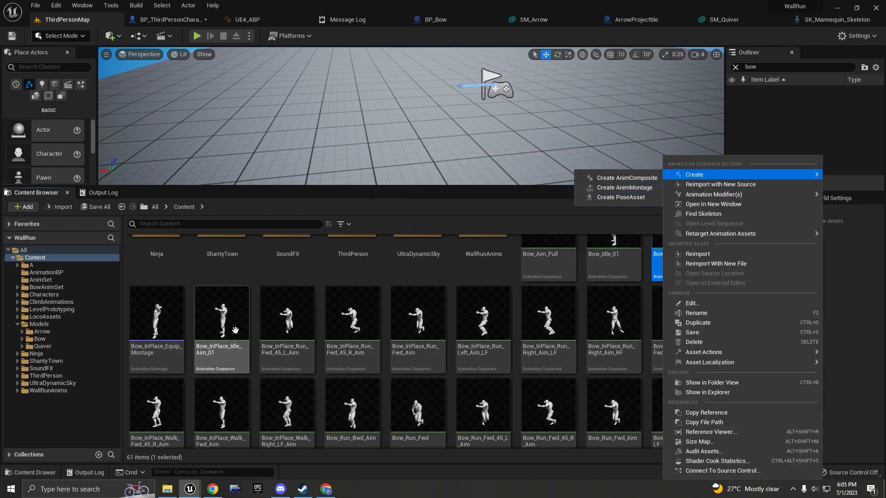
Open Bow_InPlace_Equip_Montage and inspect the pose from behind at frame 55, where its montage notify window starts.
click(152, 340)
double_click(174, 334)
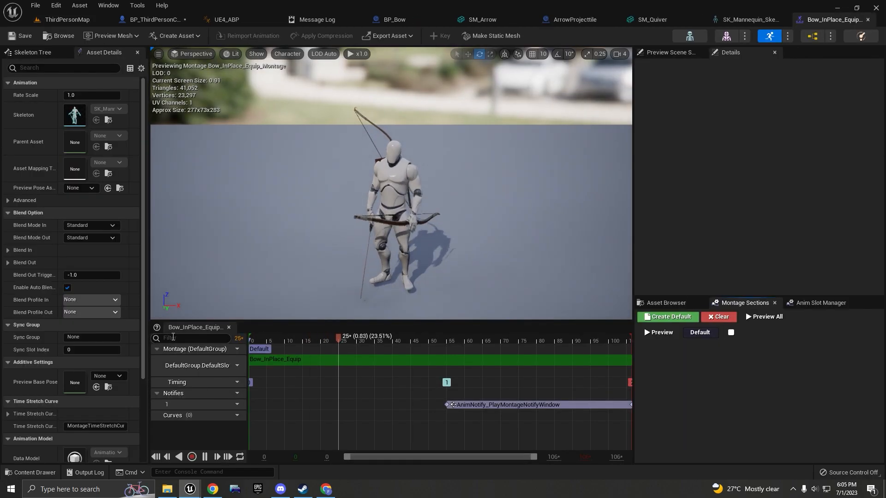
drag(301, 336, 447, 342)
right_drag(391, 183, 536, 319)
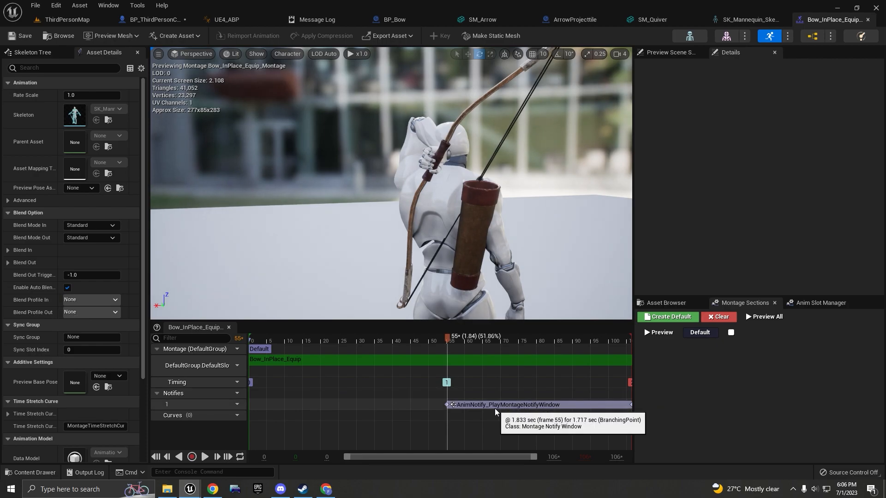
click(513, 405)
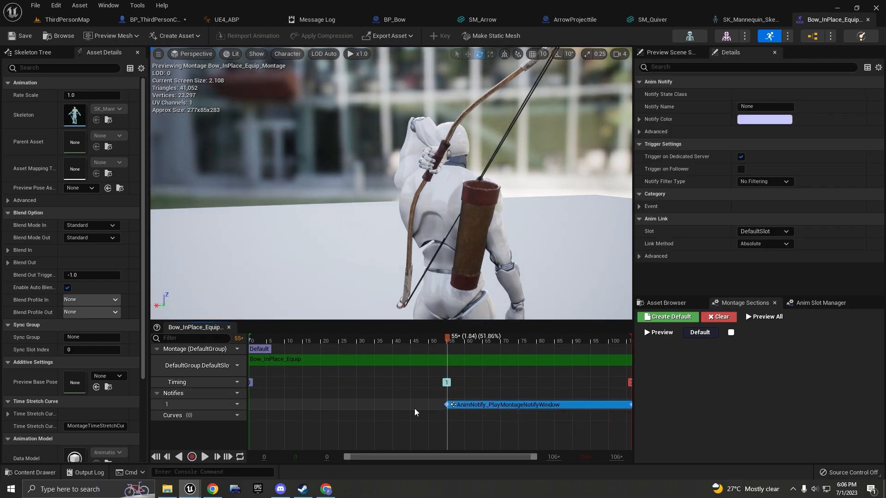
click(386, 410)
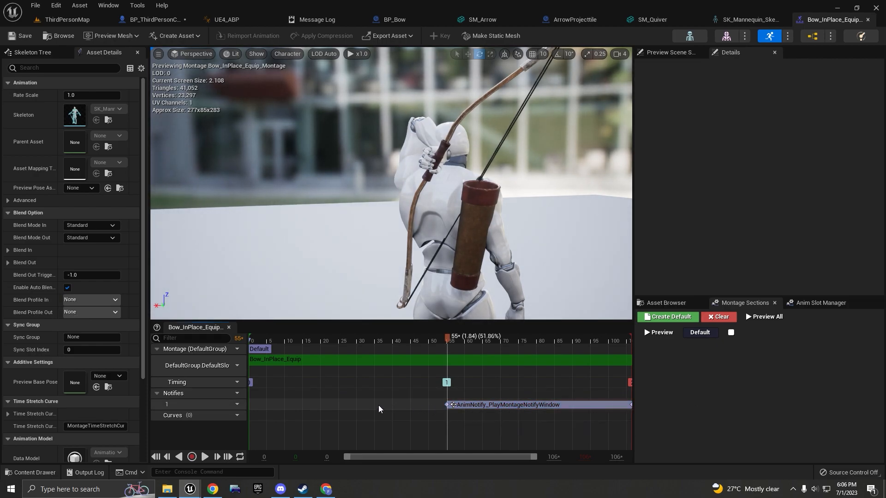
Add a trial Montage Notify Window ahead of the existing one on notify track 1, reposition it, and delete it.
right_click(359, 405)
mouse_move(395, 436)
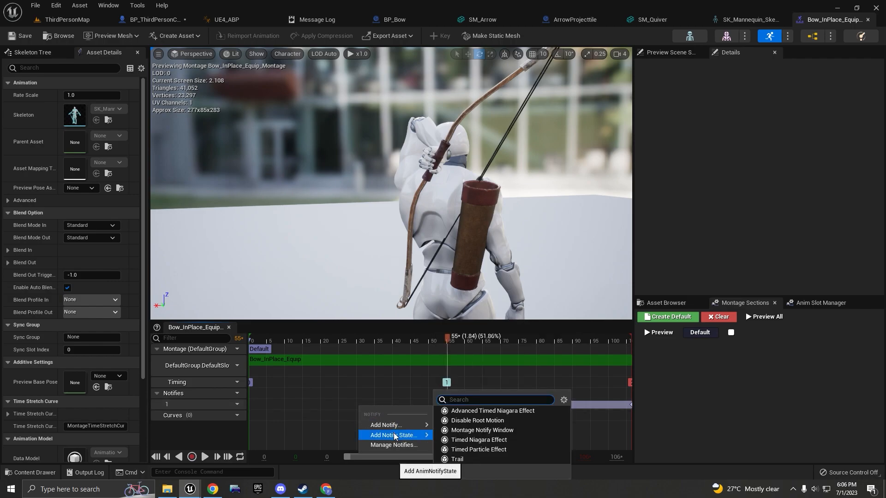
click(466, 430)
drag(362, 405, 432, 405)
drag(358, 404, 306, 405)
drag(404, 404, 354, 405)
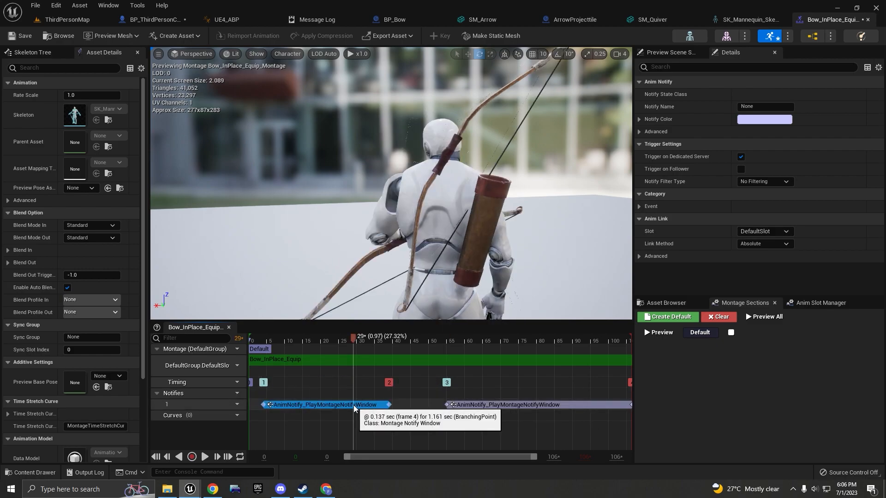
key(Delete)
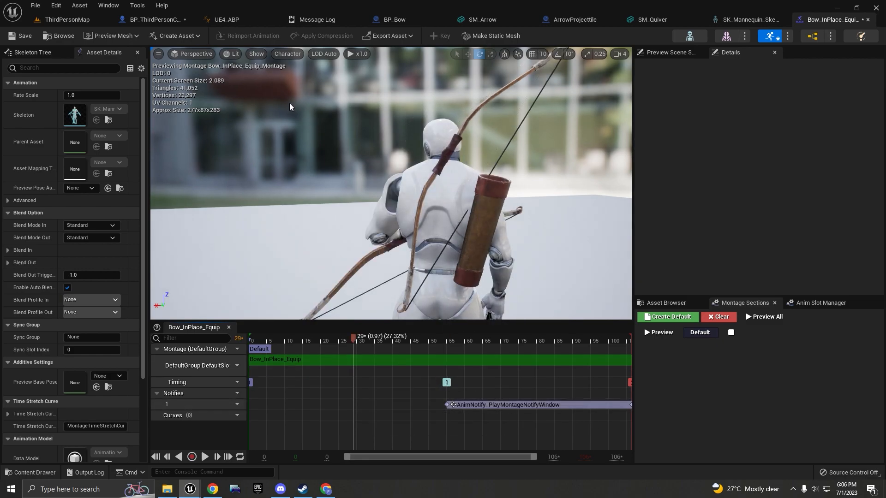
click(159, 15)
right_drag(576, 300, 463, 274)
drag(431, 237, 500, 302)
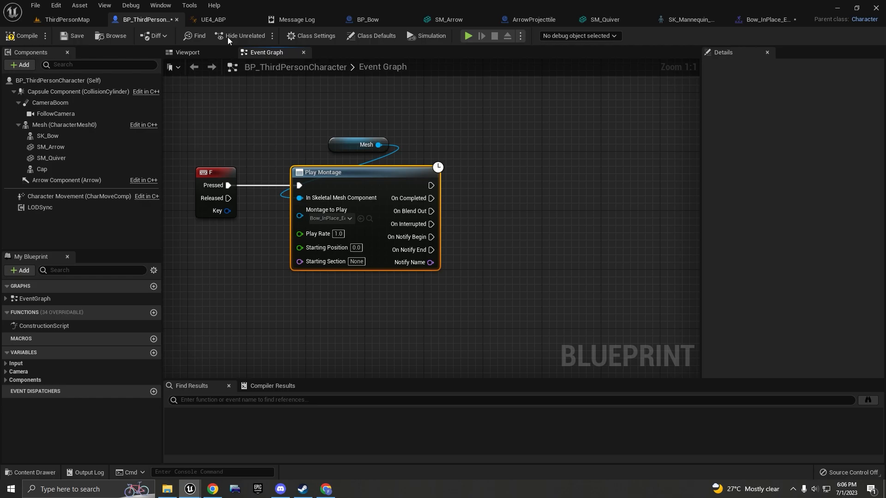
Scrub the equip montage between frames 46 and 55 and examine how the hand reaches the bow around the notify window's start.
click(761, 19)
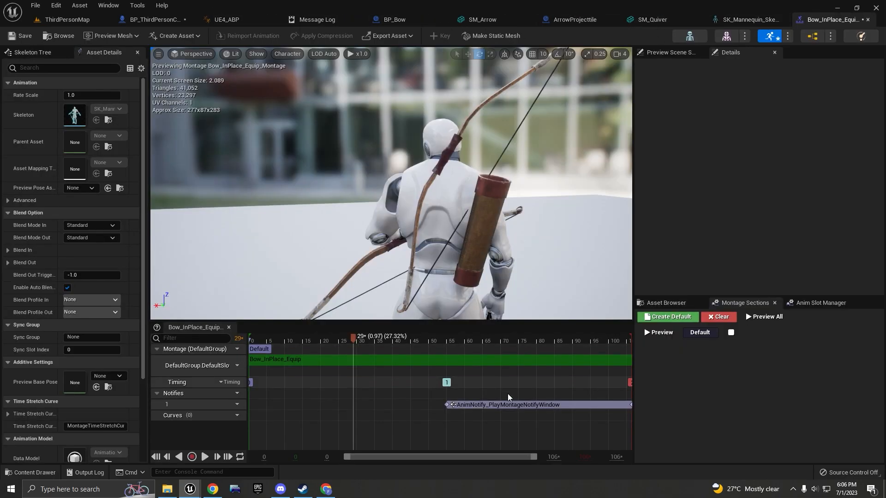
click(458, 404)
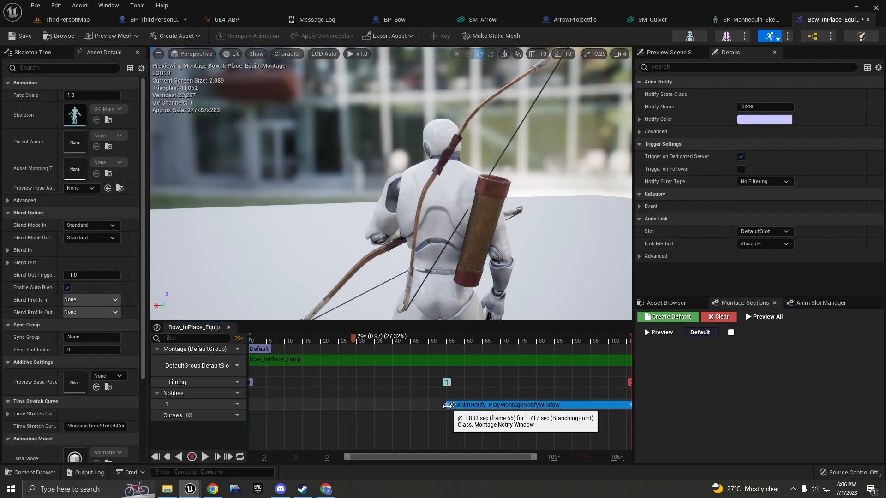
click(444, 339)
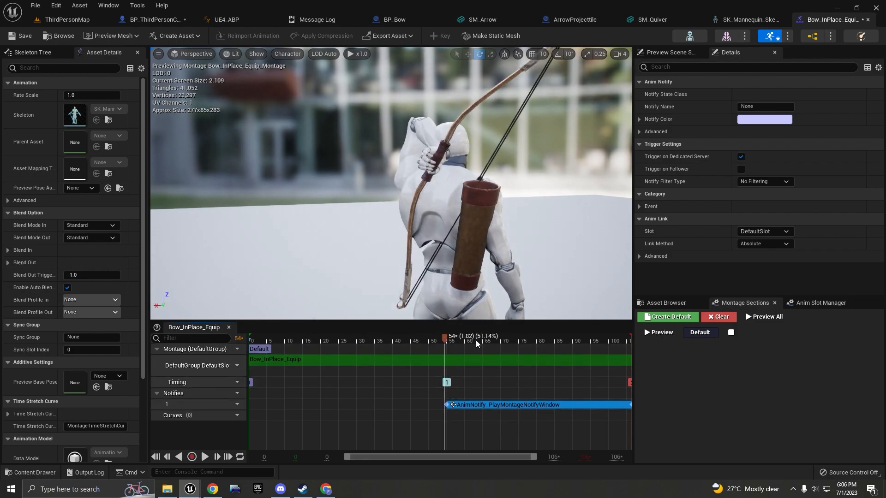
click(445, 339)
right_drag(484, 241, 445, 241)
drag(445, 338, 417, 330)
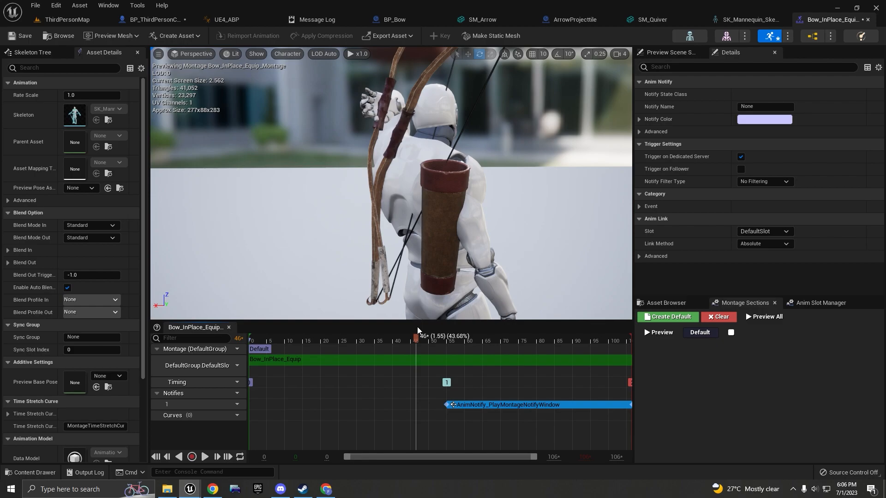
drag(418, 331, 449, 335)
right_drag(496, 86, 498, 55)
right_drag(437, 152, 438, 230)
scroll(437, 152, down, 5)
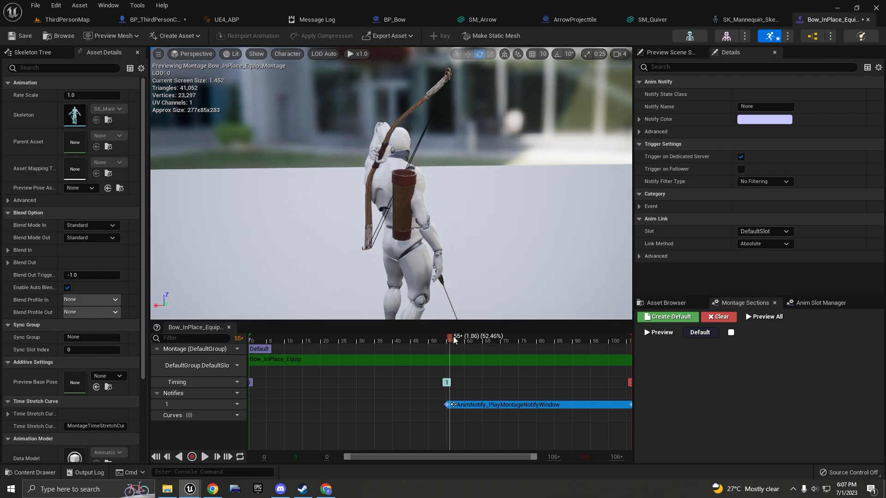
Preview the montage up to frame 94, then align the notify window's end with the montage's end and save the montage.
drag(449, 336, 589, 338)
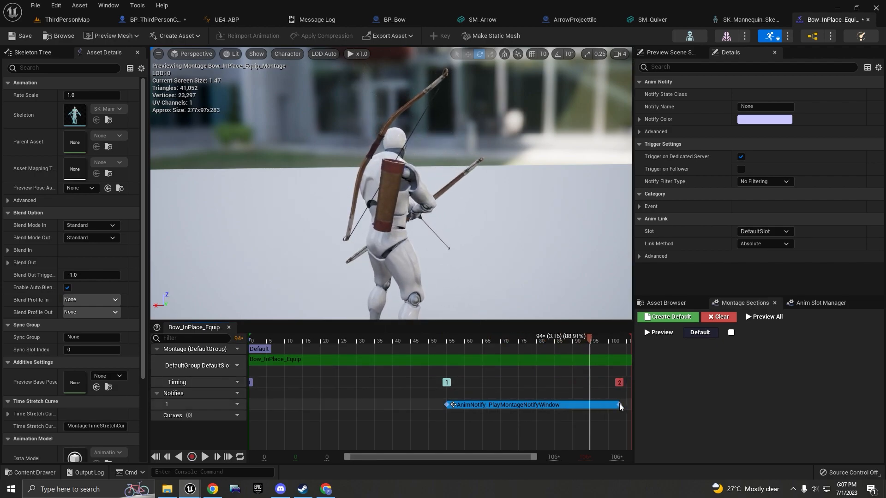
drag(619, 406, 637, 405)
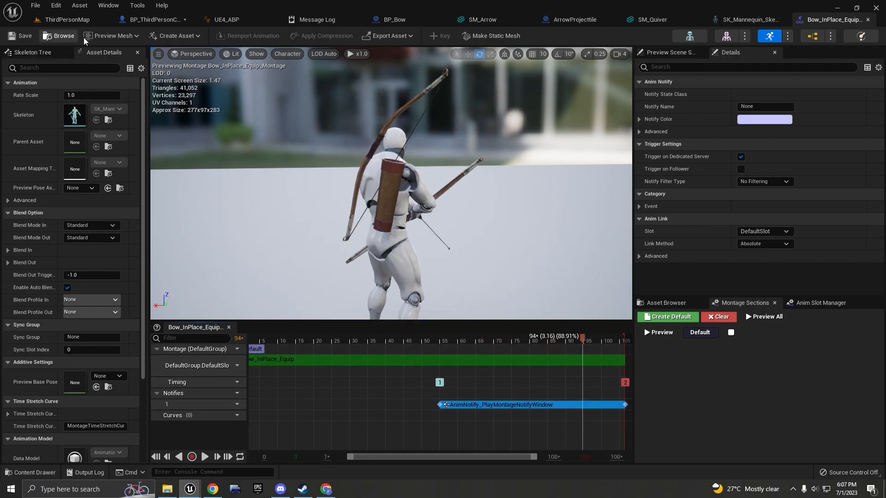
Add a Print String node driven by Play Montage's On Notify Begin output in the character's Event Graph.
click(150, 20)
drag(429, 237, 522, 239)
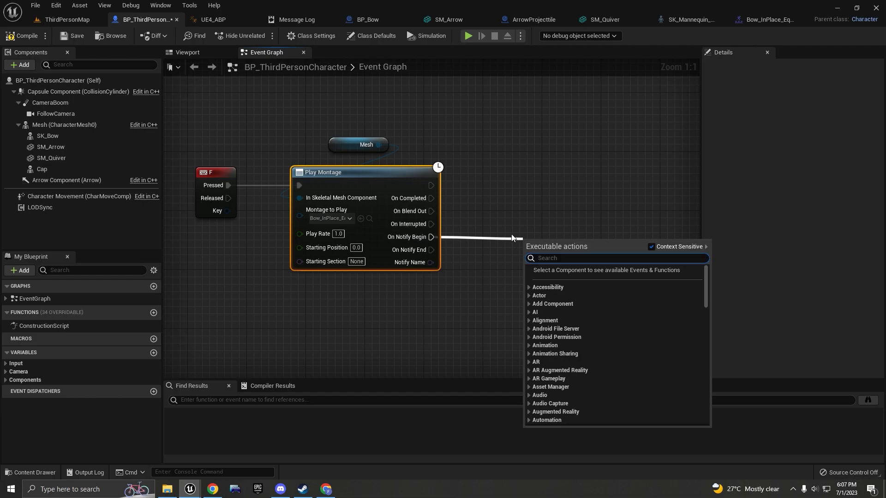
text(print)
key(Return)
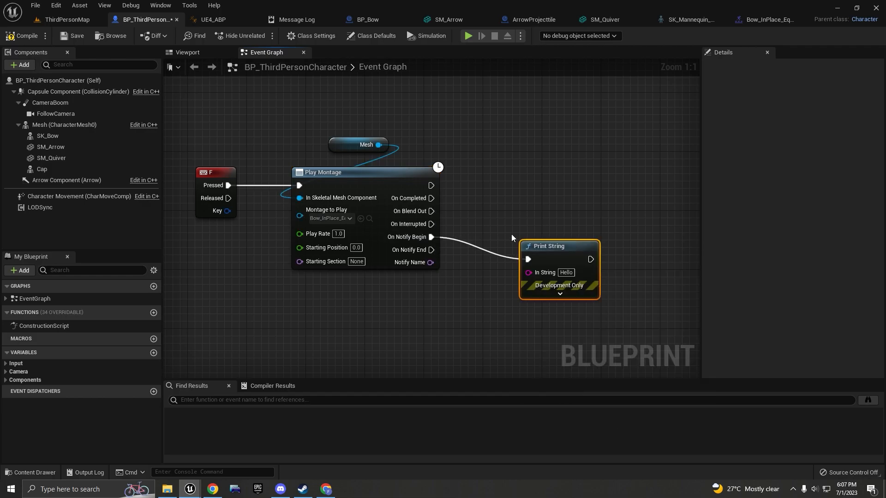
Set the Print String text to "Bow Equipped" and place the node beside Play Montage, level with On Notify Begin.
click(571, 273)
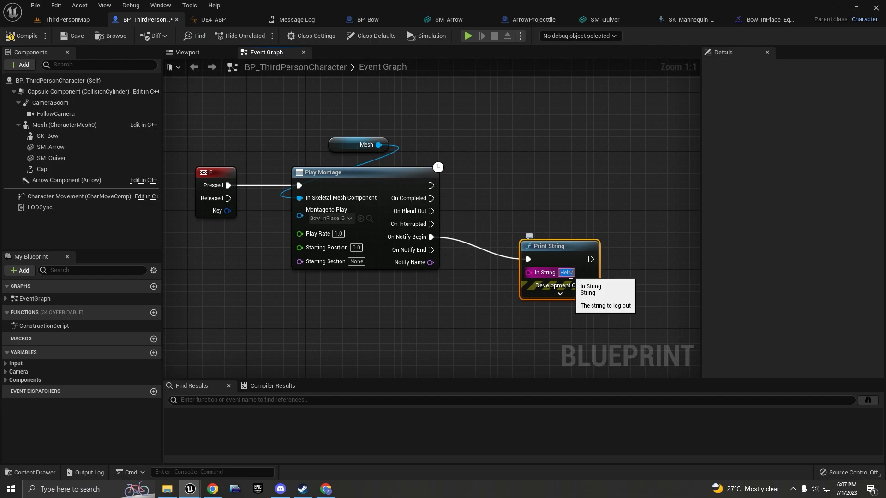
text(Eq)
text(BOW)
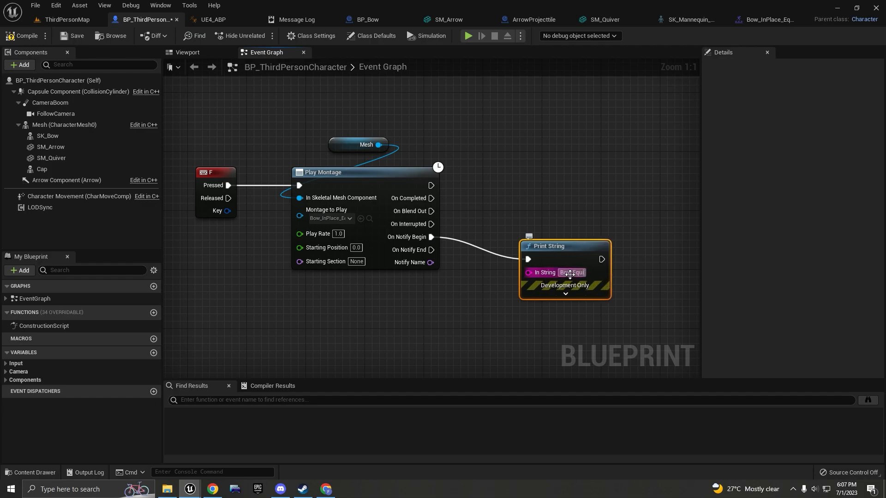
scroll(533, 196, down, 2)
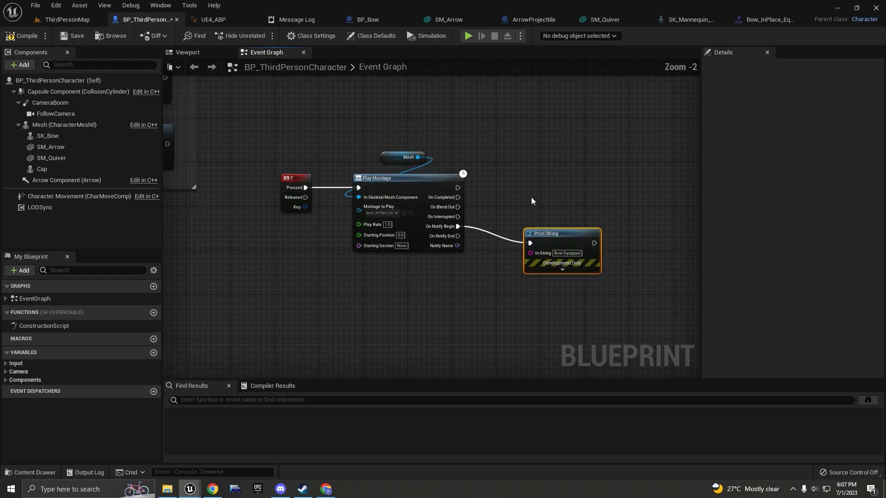
scroll(572, 238, up, 2)
drag(559, 247, 509, 229)
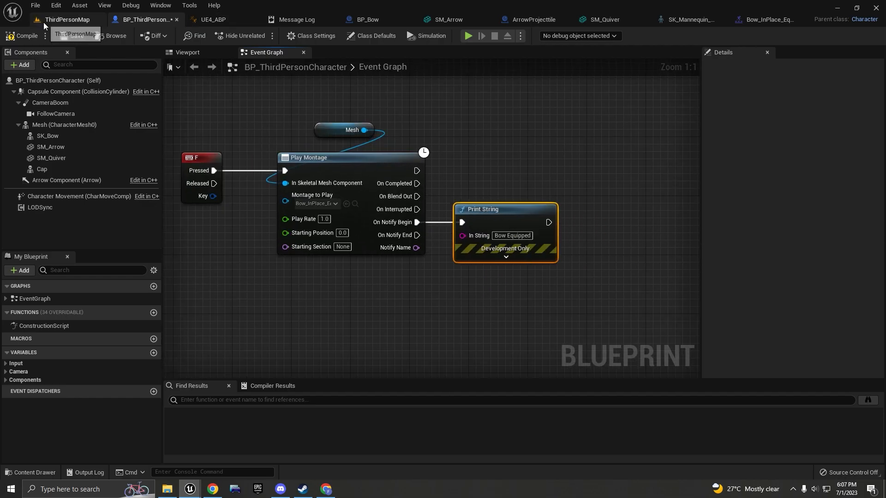
Play-test ThirdPersonMap in an enlarged viewport, trigger the bow equip montage on the character, and stop the session.
click(67, 19)
click(195, 36)
click(517, 265)
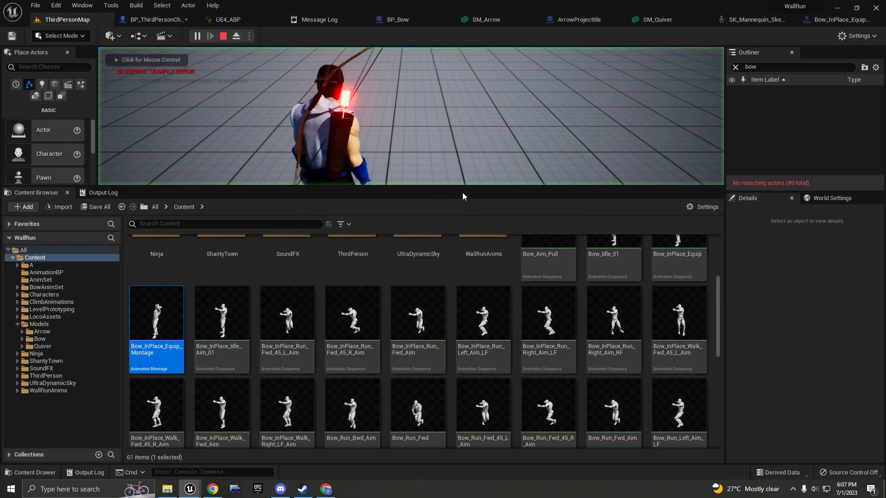
drag(558, 7, 537, 103)
double_click(536, 102)
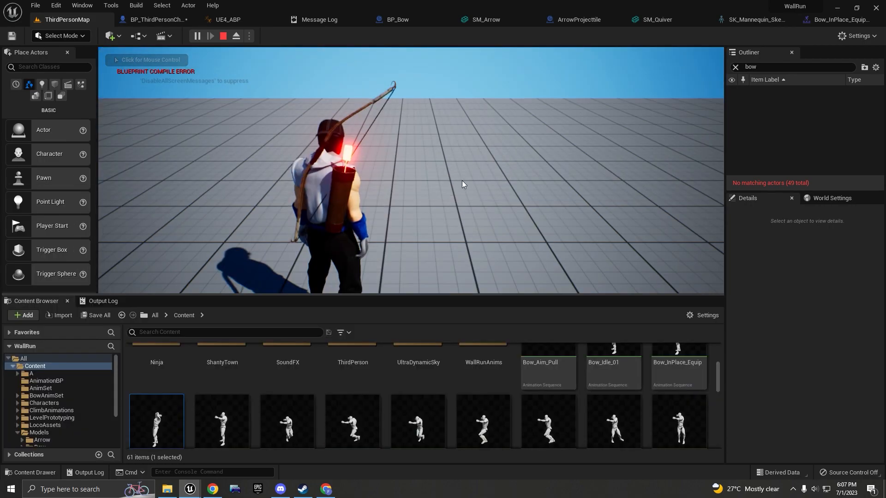
click(478, 182)
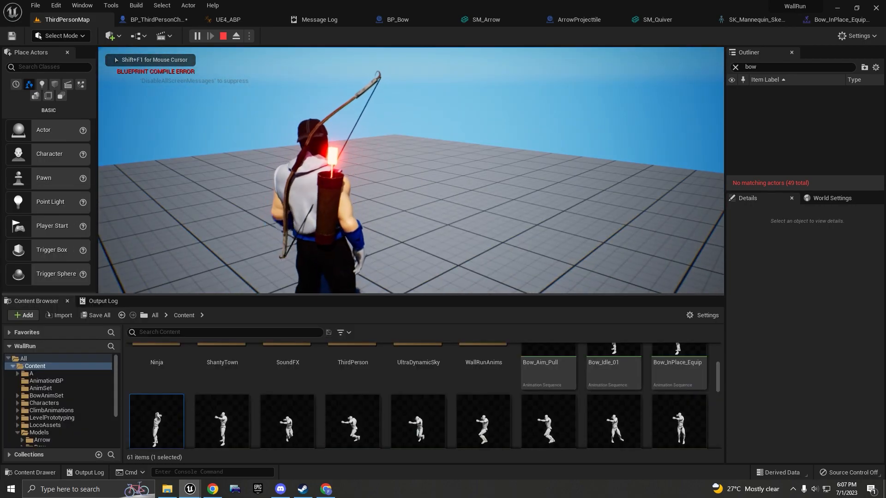
key(1)
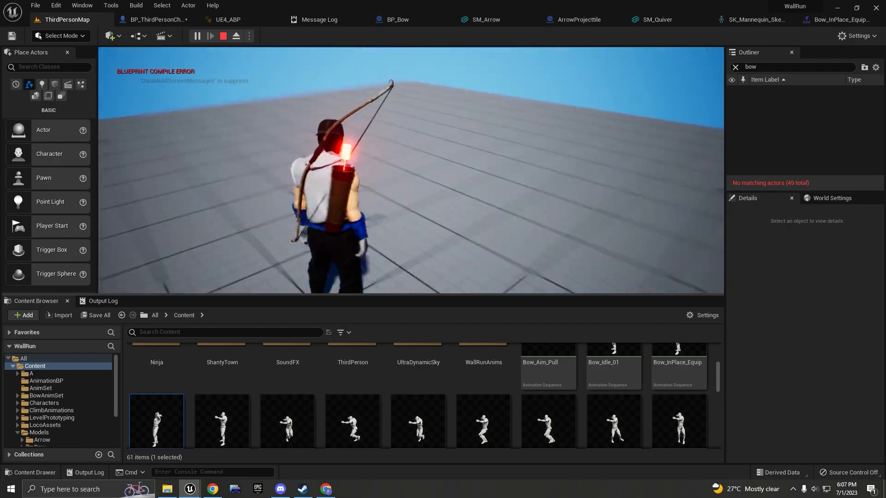
key(e)
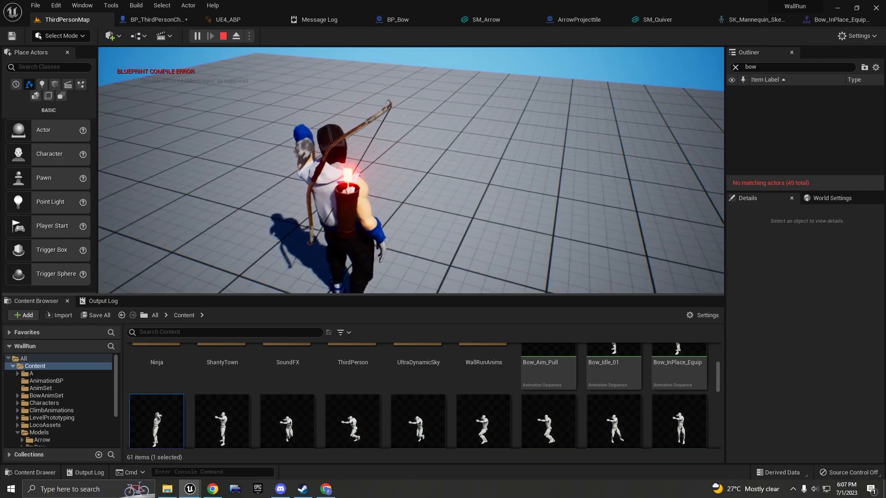
key(shift+F1)
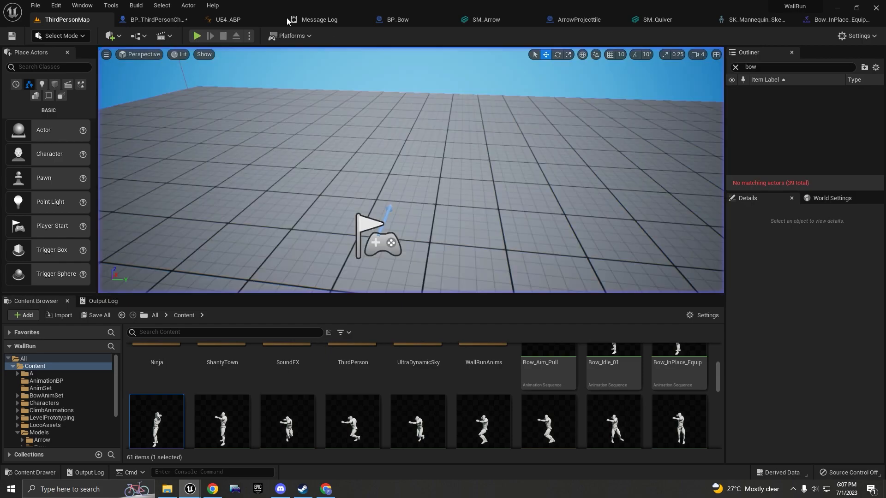
Return to the character's Event Graph and bring the free area beside the Print String node into view.
click(154, 19)
scroll(490, 231, down, 3)
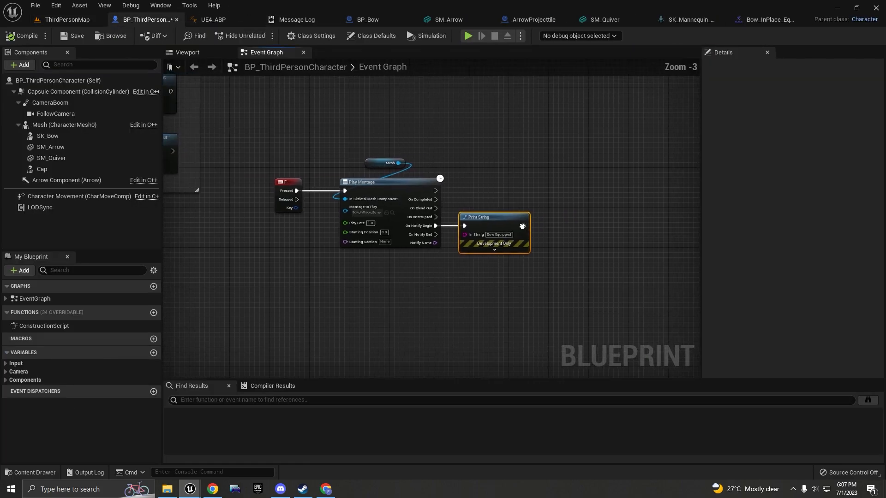
scroll(540, 230, up, 3)
scroll(375, 185, down, 2)
scroll(432, 186, up, 2)
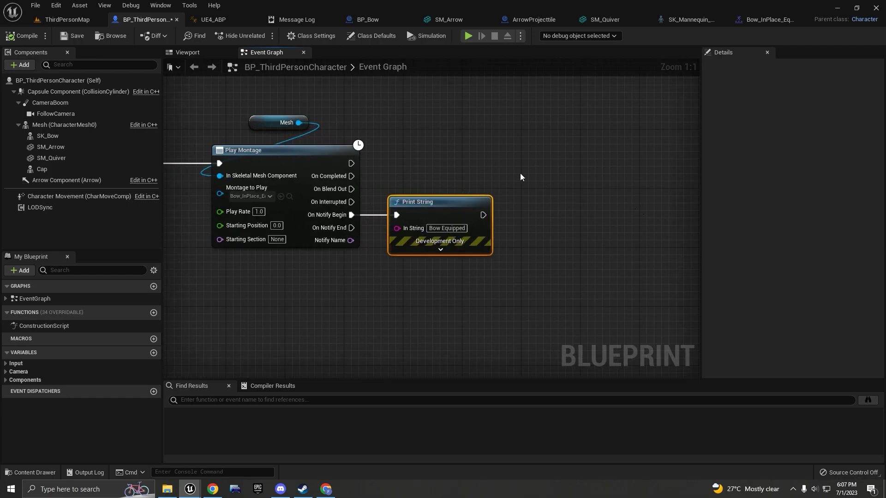
Play-test ThirdPersonMap to view the bow on the character's back, and return to the character's Event Graph.
mouse_move(347, 161)
right_down()
mouse_move(373, 154)
mouse_move(356, 162)
right_up()
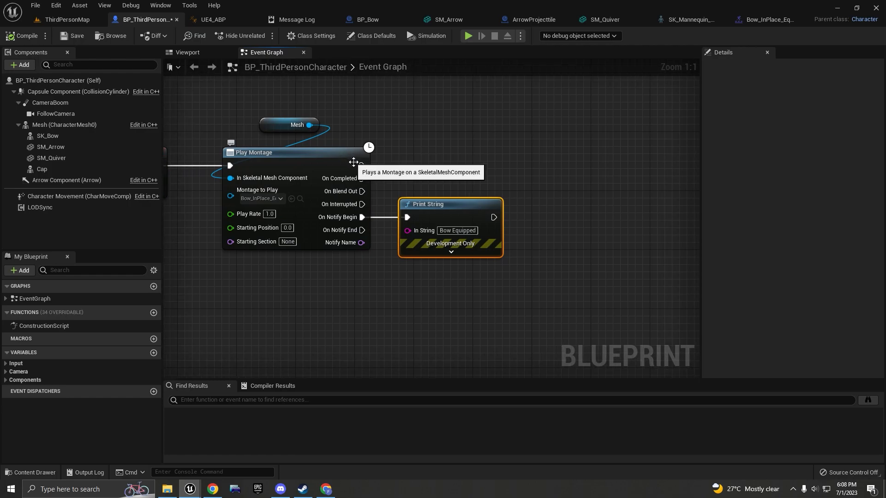
click(64, 20)
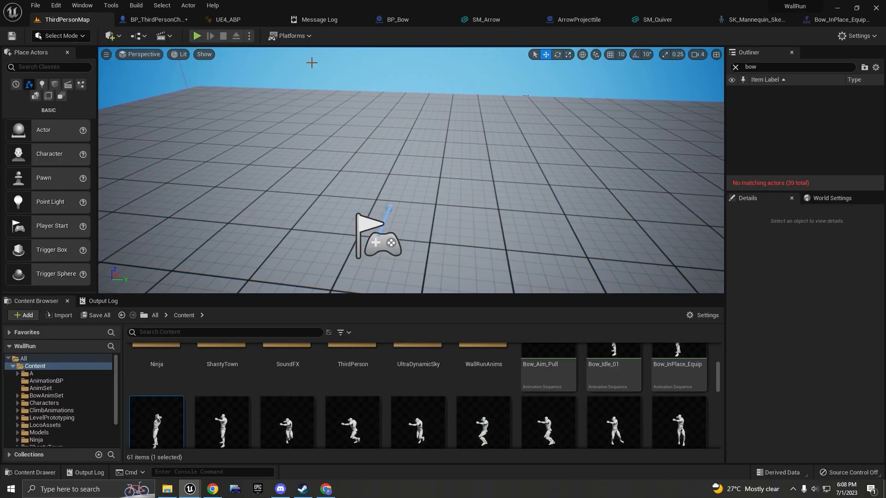
click(196, 36)
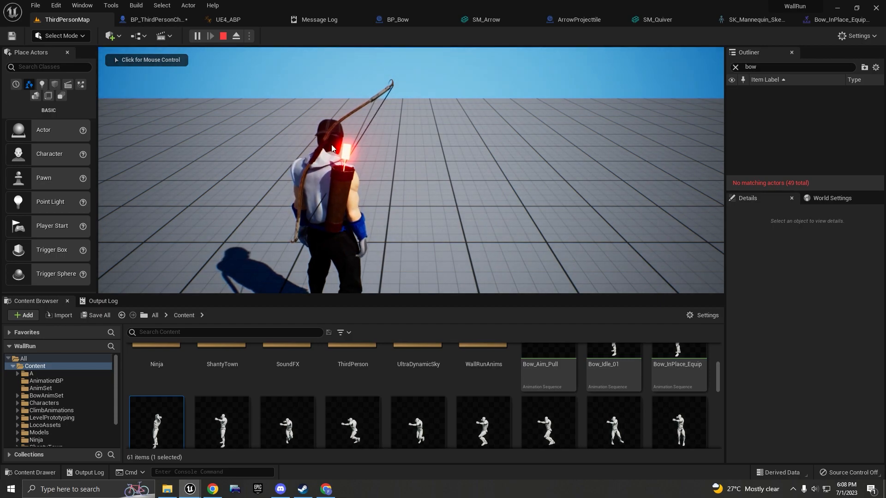
click(157, 20)
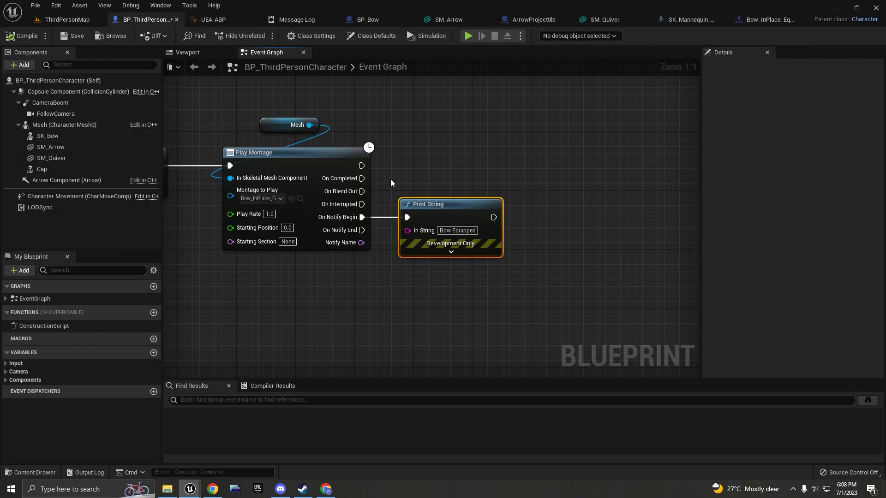
Add an SK_Bow component reference to the Event Graph with a Set Visibility node targeting it.
drag(47, 136, 475, 157)
text(set visi)
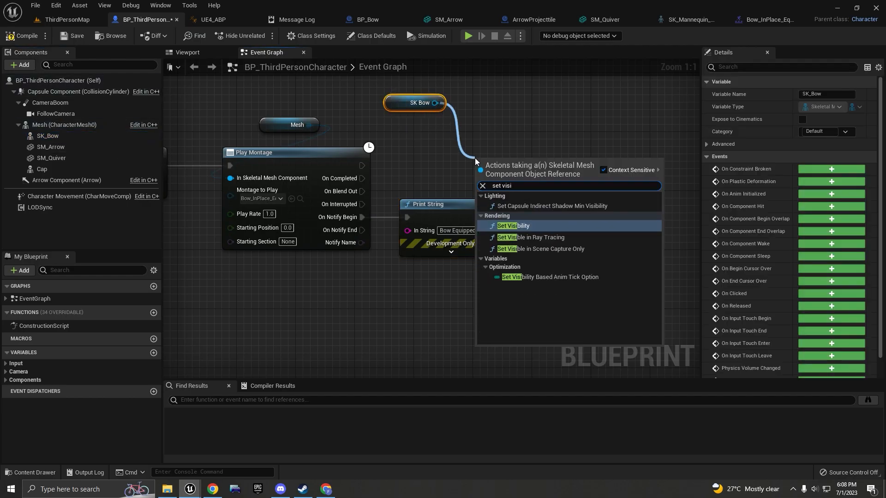
key(Return)
scroll(478, 115, down, 1)
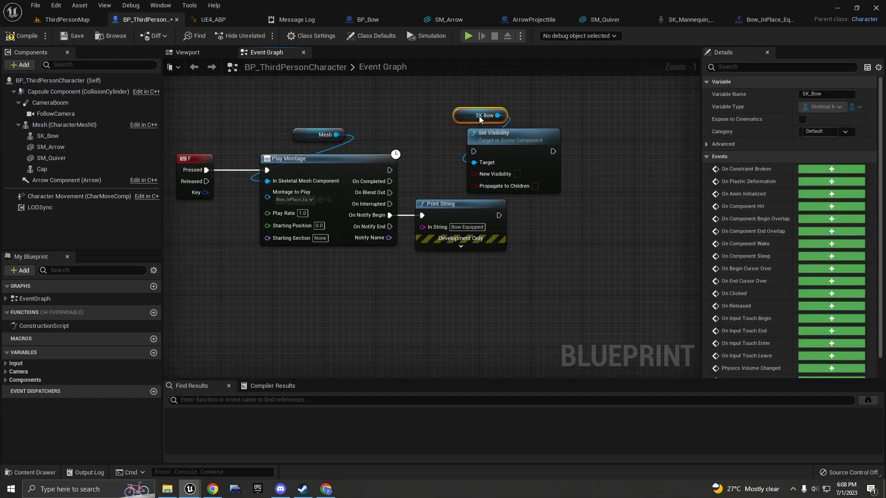
Place the SK Bow and Set Visibility nodes beside Print String and run Set Visibility from its execution output, leaving New Visibility off.
drag(508, 137, 492, 217)
scroll(535, 210, up, 1)
drag(528, 148, 572, 205)
scroll(557, 204, down, 2)
right_drag(635, 215, 461, 204)
scroll(558, 201, up, 2)
scroll(460, 203, down, 1)
click(473, 184)
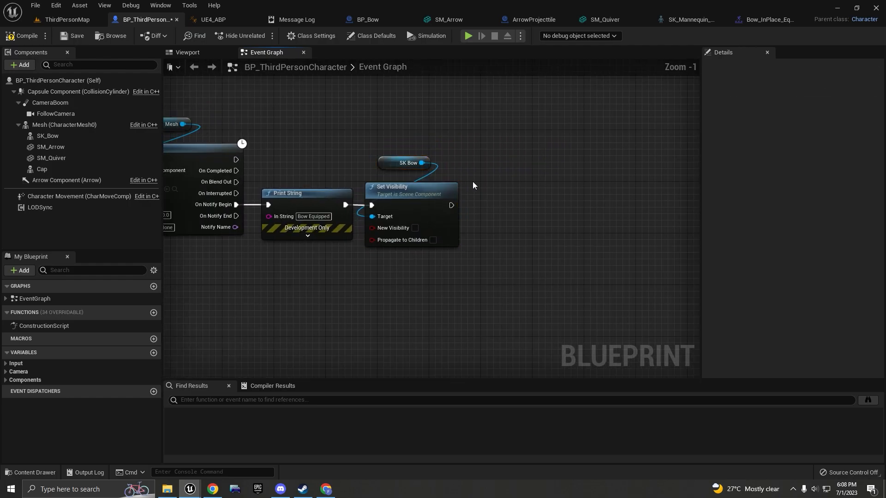
Force delete the duplicate blueprint BP_Bow2 from the project's Content/Models/Bow folder.
click(68, 19)
scroll(311, 416, up, 2)
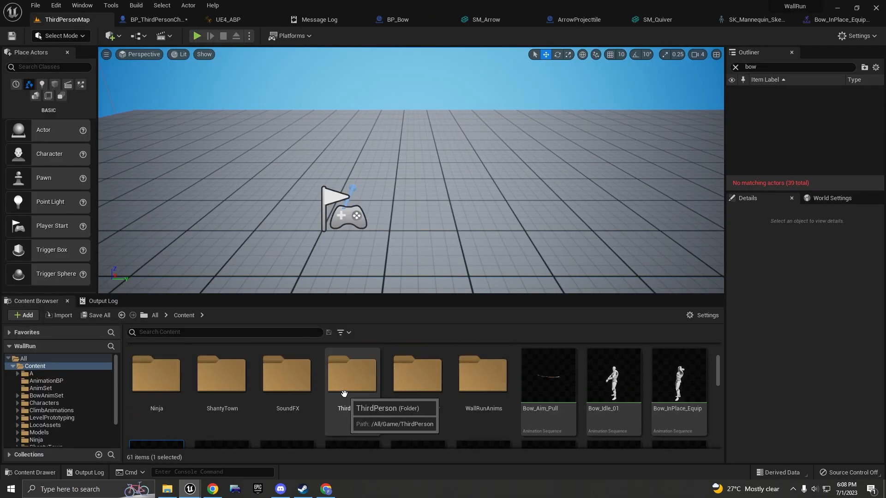
scroll(346, 392, down, 2)
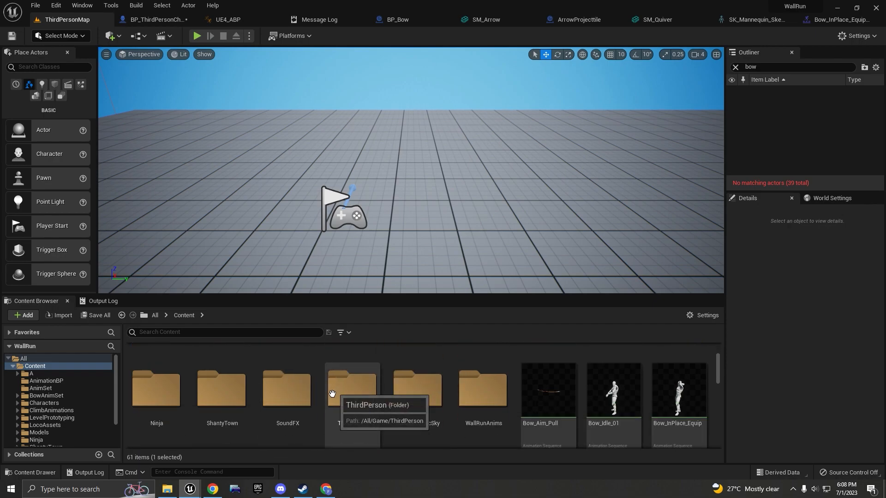
scroll(517, 413, up, 2)
double_click(663, 383)
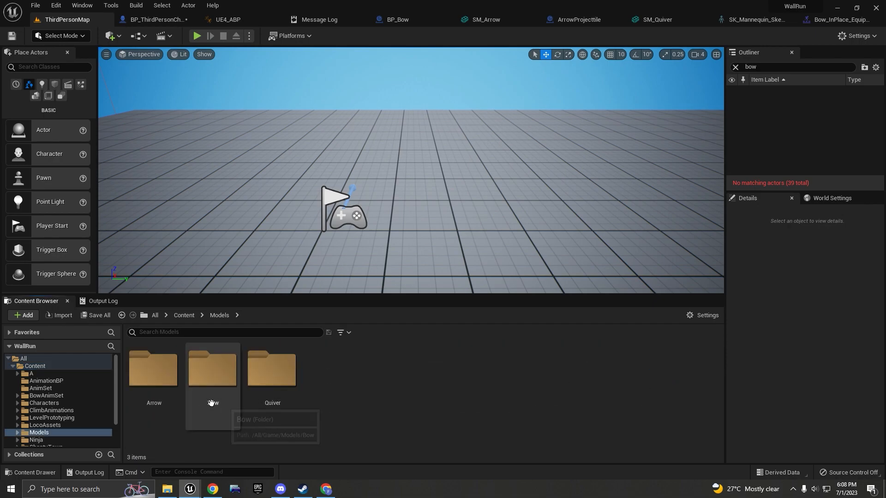
double_click(212, 364)
click(442, 402)
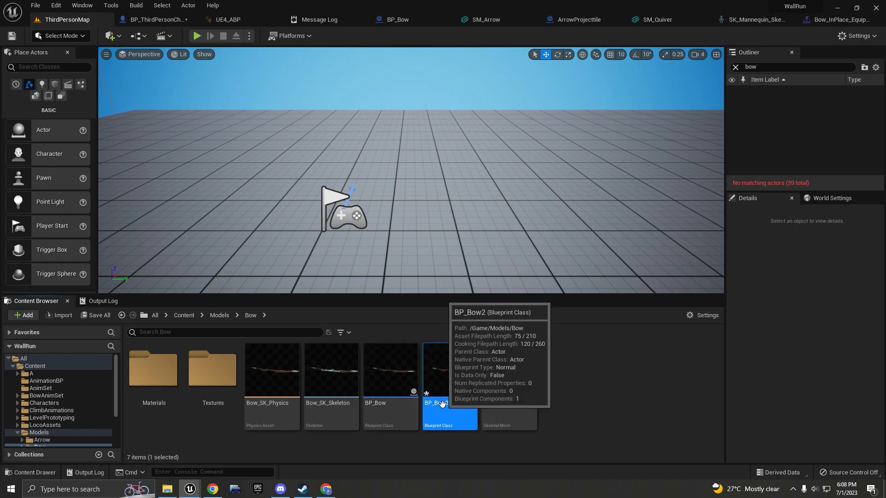
key(Delete)
click(407, 394)
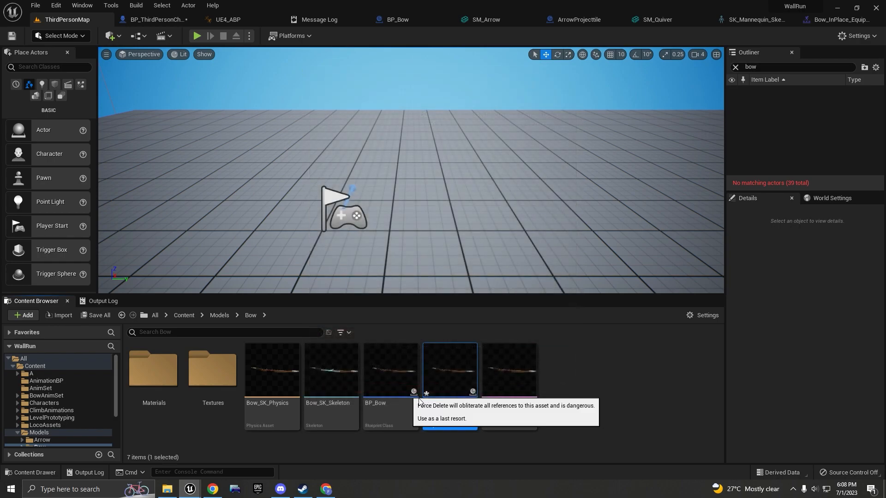
Place BP_Bow in ThirdPersonMap beside the Player Start and inspect the Arrow component in the BP_Bow blueprint's 3D view.
drag(381, 403, 471, 214)
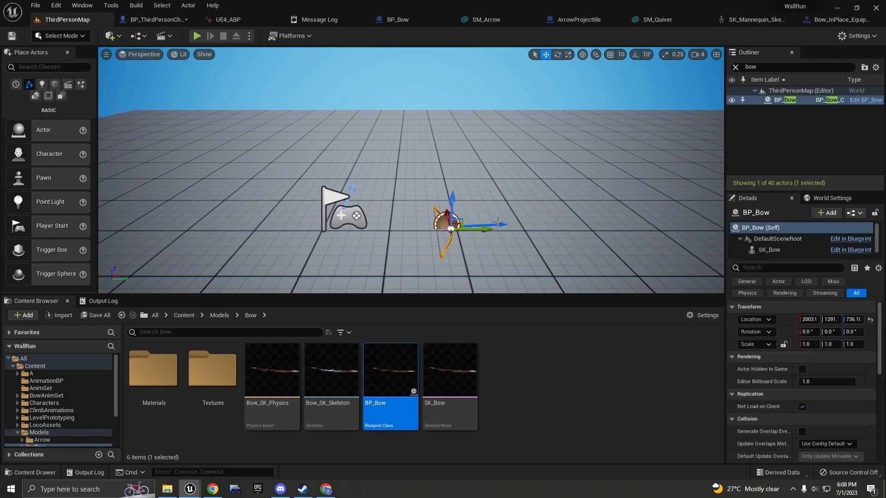
double_click(394, 418)
click(115, 114)
click(114, 103)
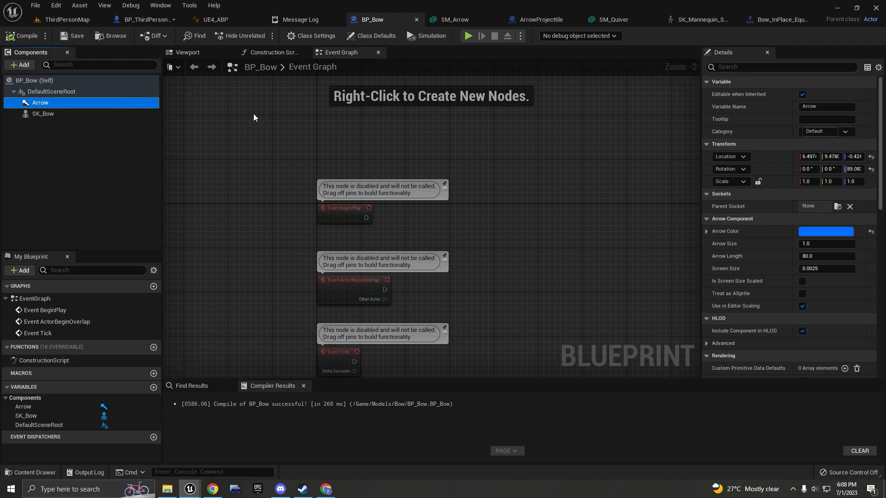
click(189, 53)
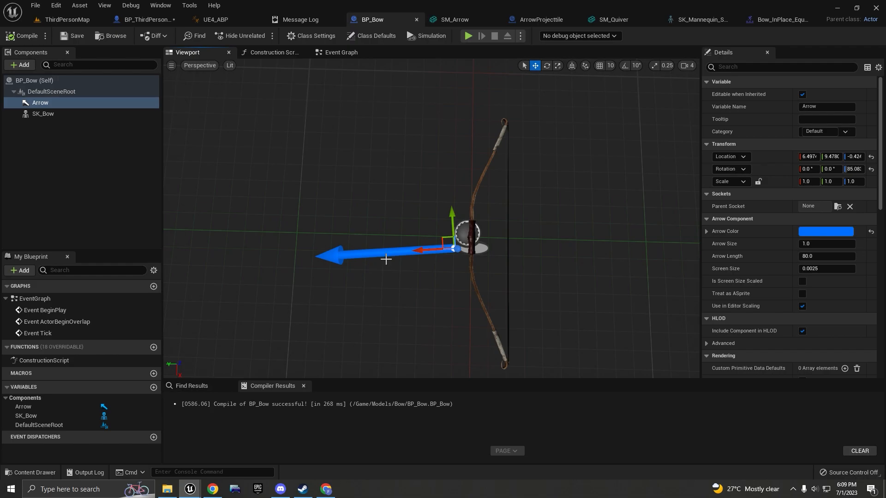
Lower the placed BP_Bow actor along the vertical axis in ThirdPersonMap.
click(65, 20)
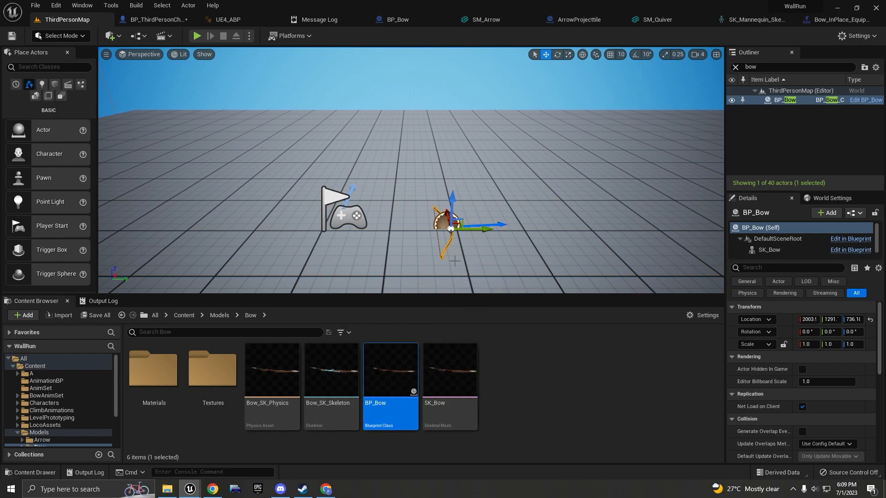
drag(454, 196, 448, 290)
right_drag(448, 290, 434, 251)
Add an Event BeginPlay node in a free area of BP_ThirdPersonCharacter's Event Graph.
click(144, 20)
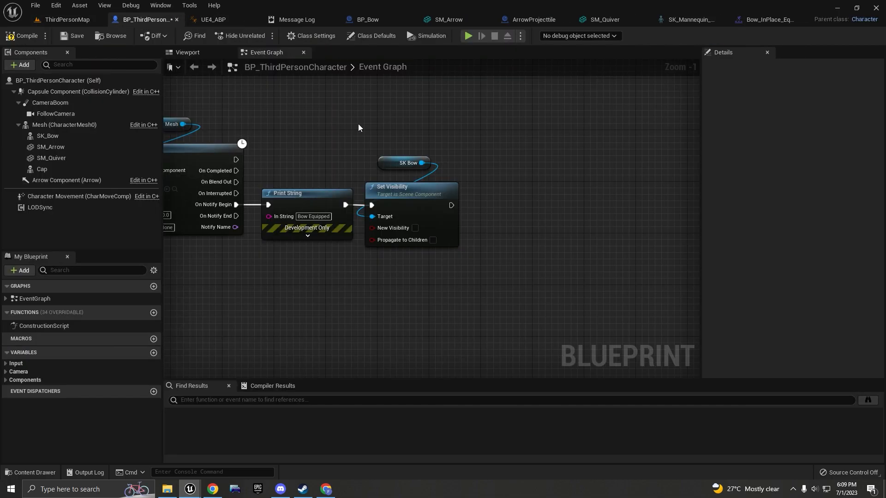
right_click(422, 270)
text(begin)
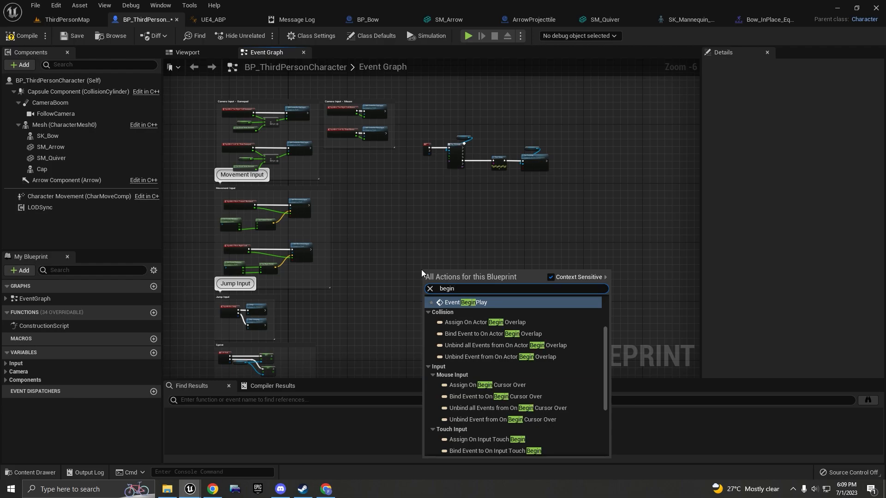
key(Return)
scroll(422, 269, up, 6)
Run a Get All Actors Of Class node from Event BeginPlay, level with it, and set its Actor Class to BP_Bow.
drag(473, 289, 414, 228)
text(get all actor of)
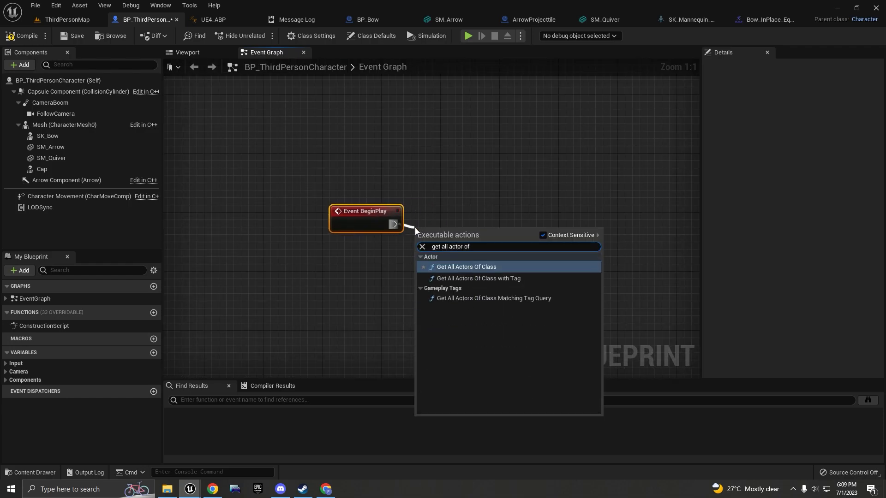
key(Return)
drag(498, 222, 523, 200)
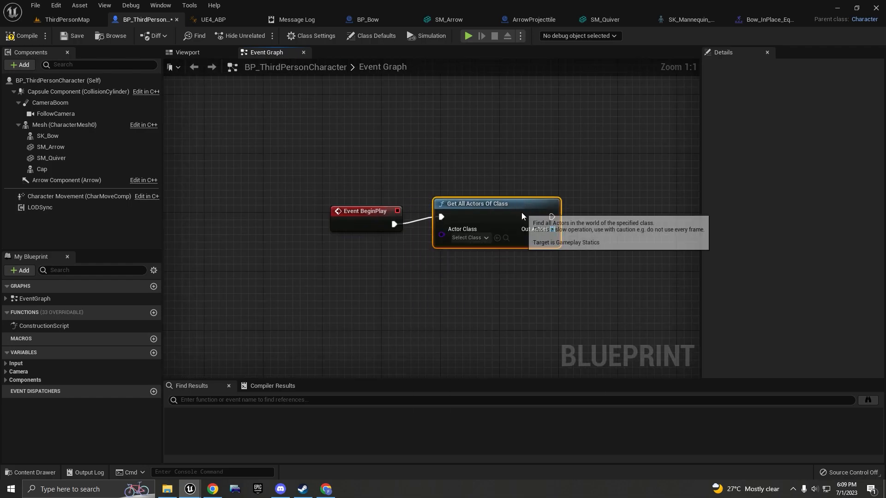
click(467, 245)
text(bp)
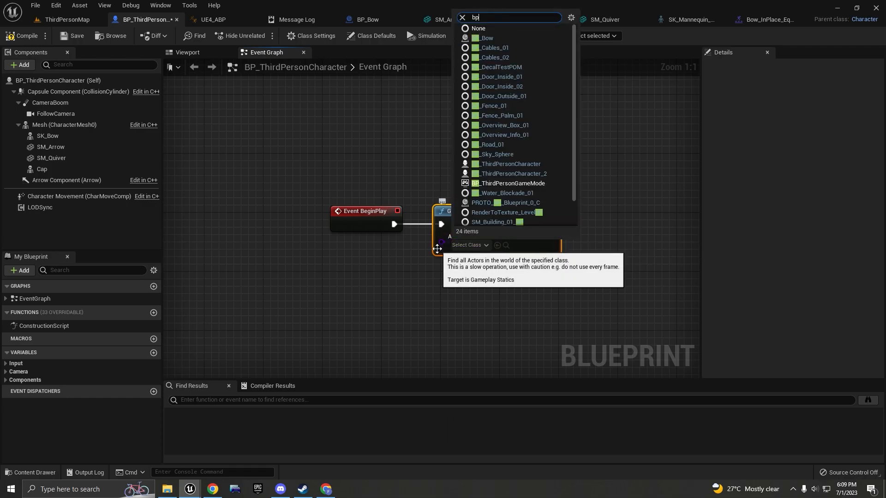
click(505, 37)
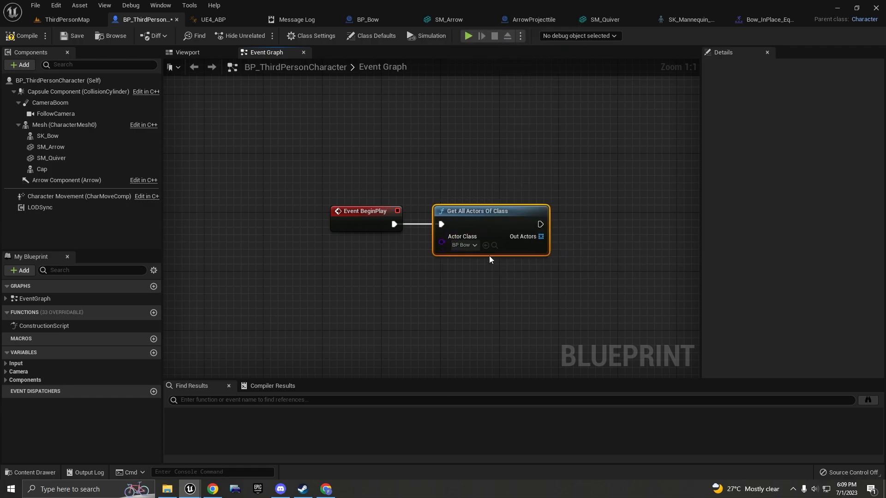
Add a Get (a copy) node for index 0 fed by the Out Actors array.
drag(547, 256, 550, 258)
text(get cop)
key(Return)
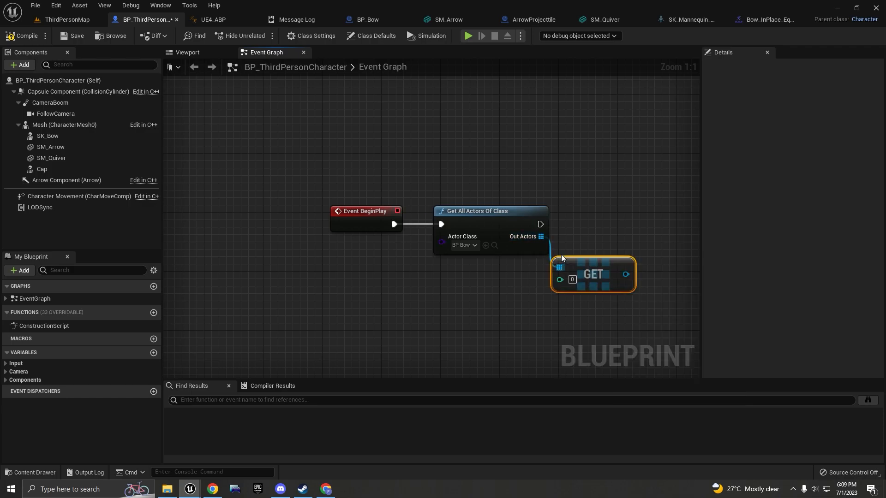
Promote the Get node's output to a new variable named BP_Bow.
right_drag(614, 270, 469, 280)
right_click(480, 276)
click(509, 292)
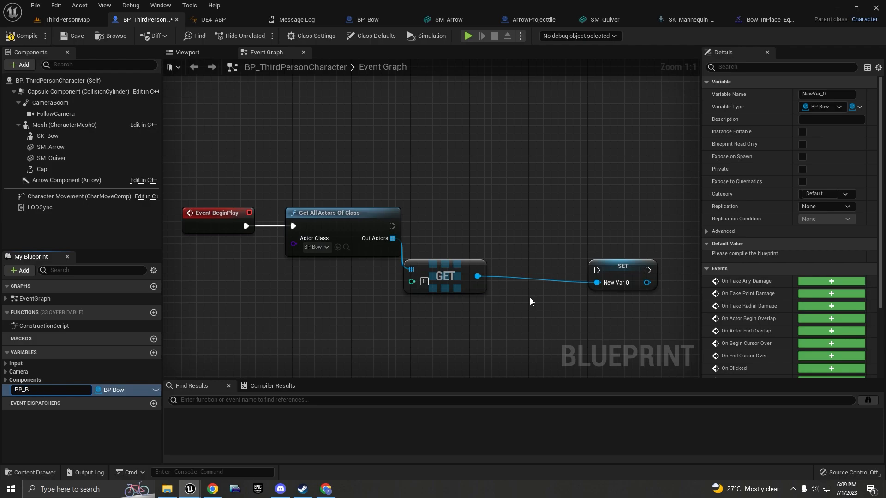
text(BP_BOw)
key(Return)
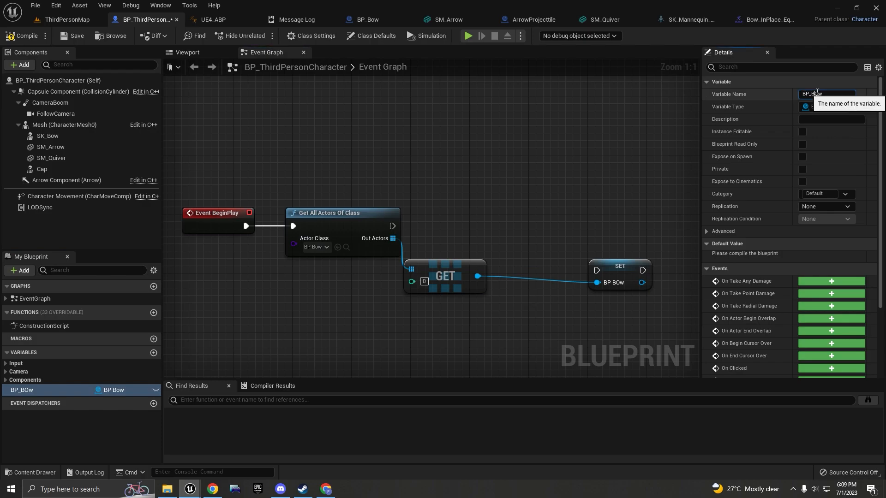
text(o)
key(Return)
Run the BP Bow SET node from Get All Actors Of Class, line it up, and compile and save the blueprint.
drag(618, 264, 392, 226)
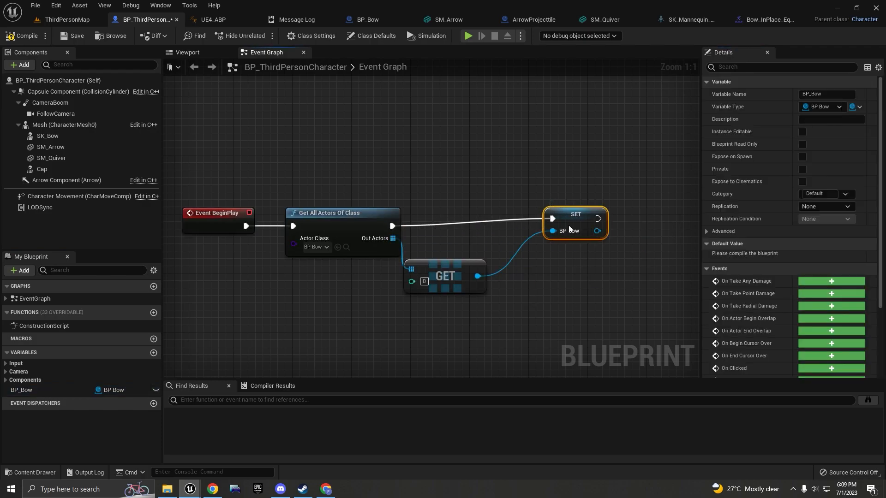
drag(575, 221, 574, 228)
click(37, 36)
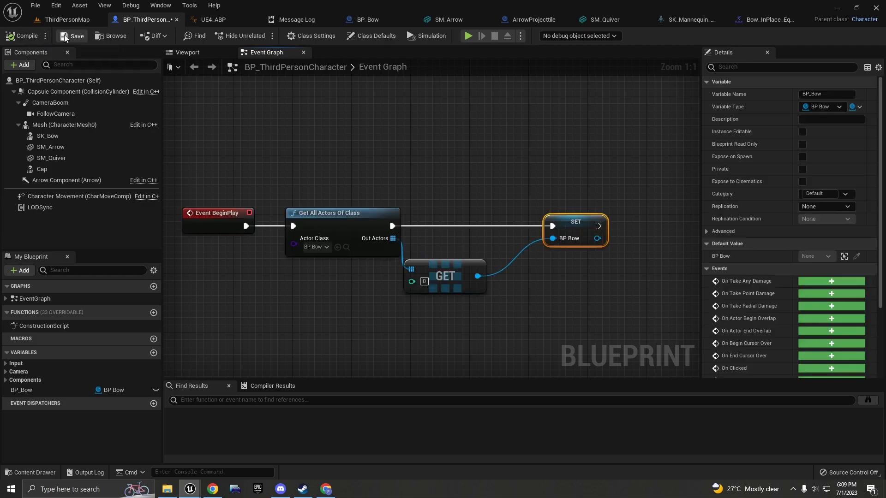
Add a BP_Bow variable getter near Set Visibility and an Attach Actor To Component node targeting it.
scroll(478, 215, down, 4)
scroll(507, 250, up, 4)
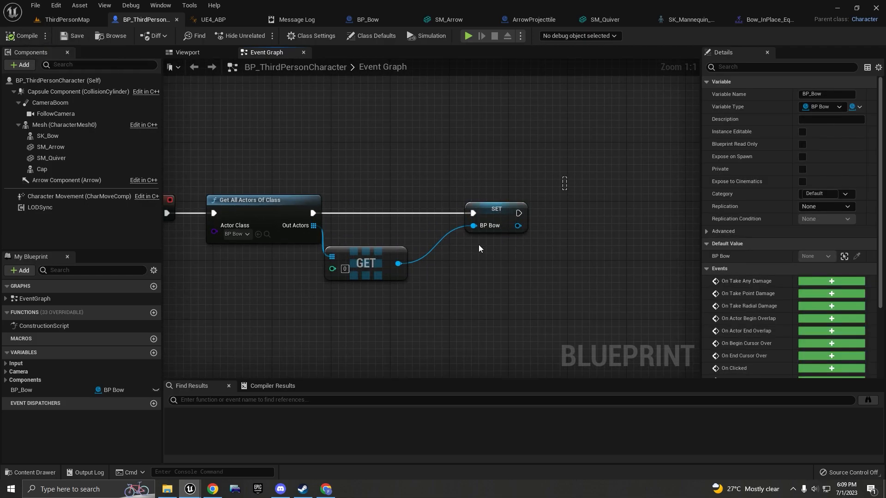
scroll(505, 234, down, 4)
scroll(469, 184, up, 4)
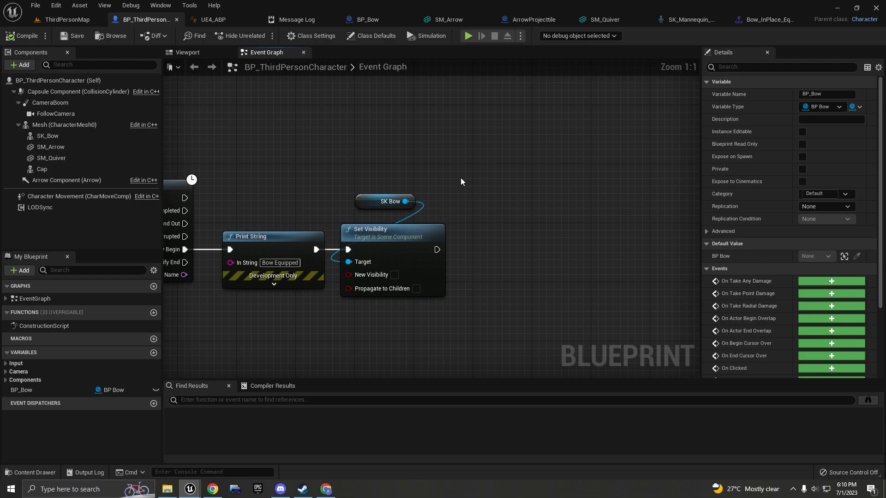
drag(21, 390, 519, 183)
click(514, 155)
text(attach )
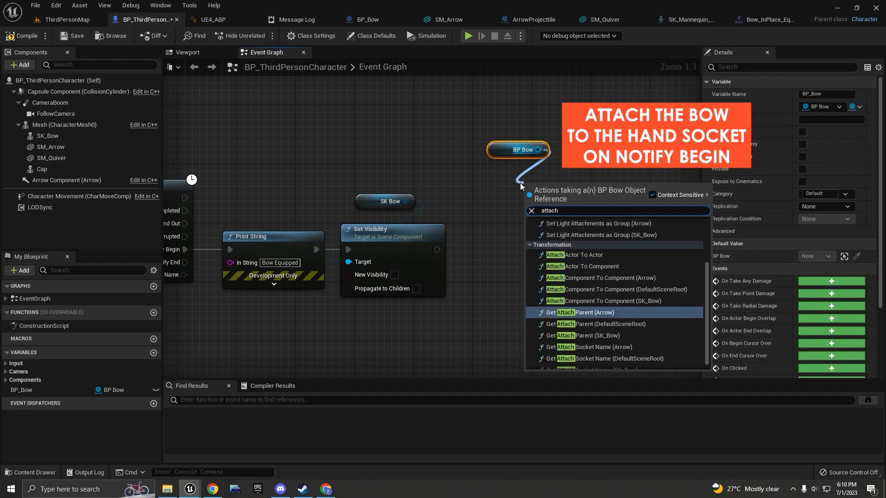
text(actor)
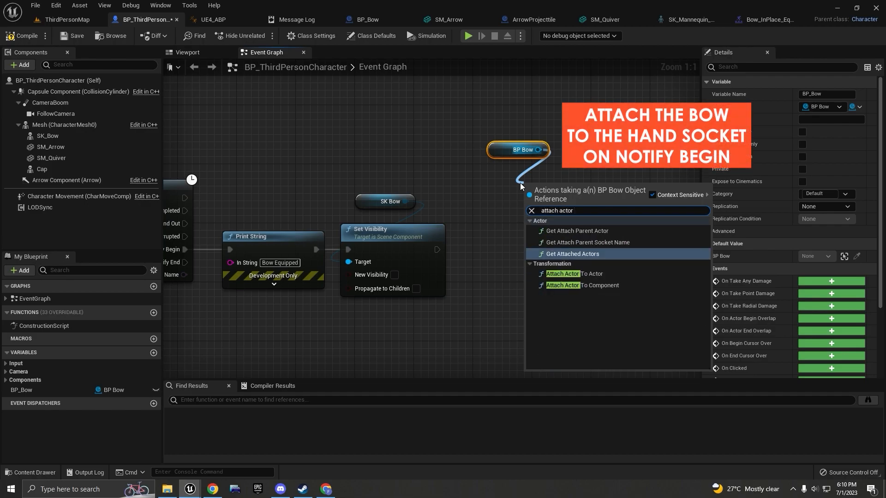
key(Down)
key(Down)
key(Return)
Position Attach Actor To Component beside Set Visibility and connect its execution input to Set Visibility's output.
drag(562, 211, 562, 218)
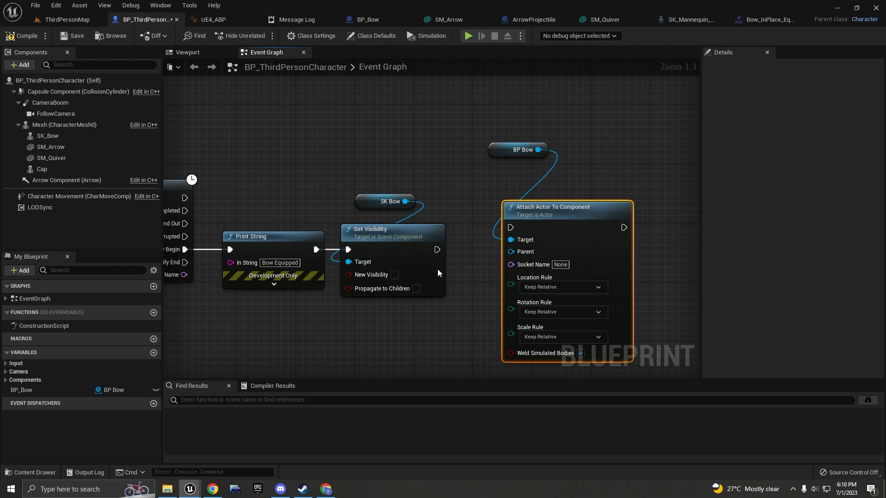
drag(437, 250, 546, 240)
right_drag(570, 280, 567, 241)
Find the Weapon_L socket on the mannequin skeleton's left hand, test-move it with its preview bow, and undo the move.
click(551, 247)
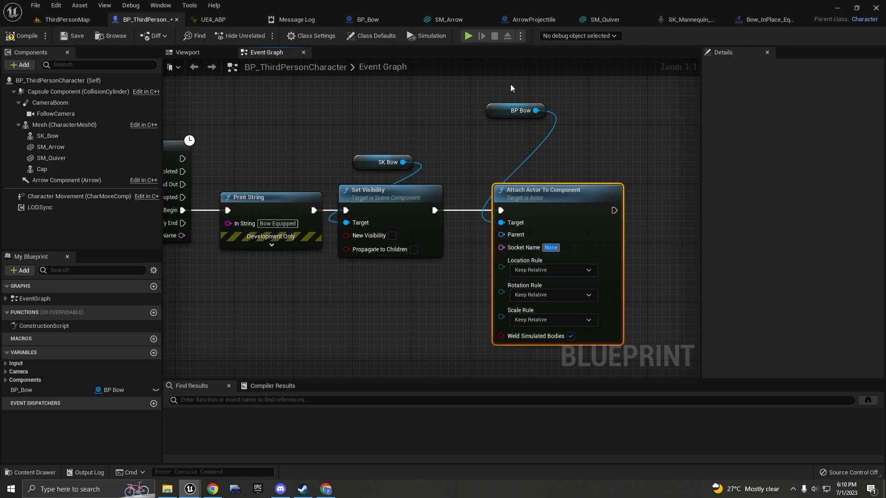
click(685, 24)
right_drag(577, 209, 483, 230)
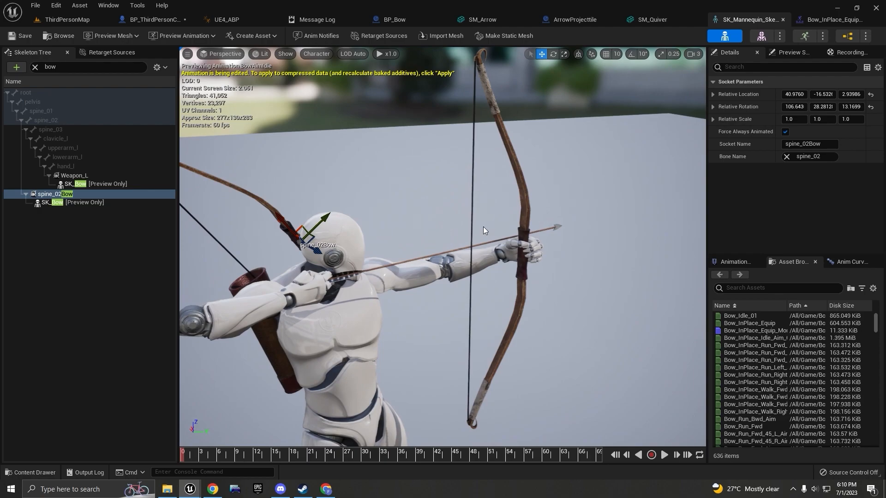
click(90, 68)
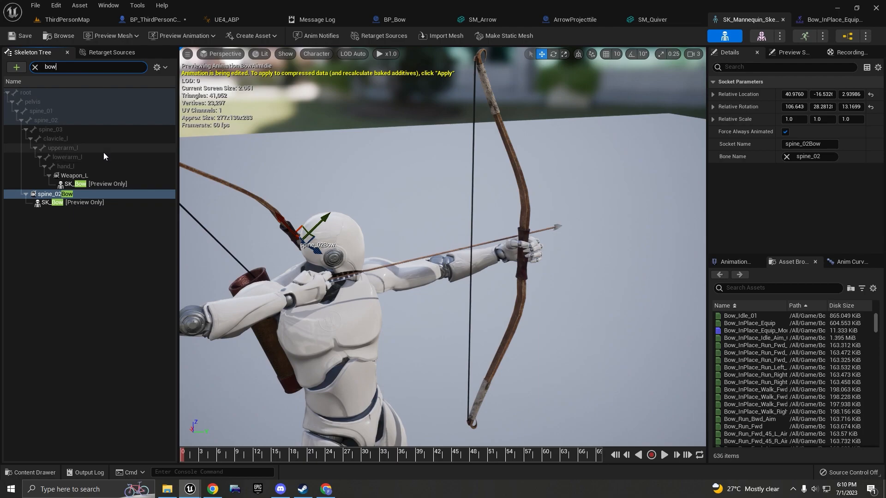
click(89, 174)
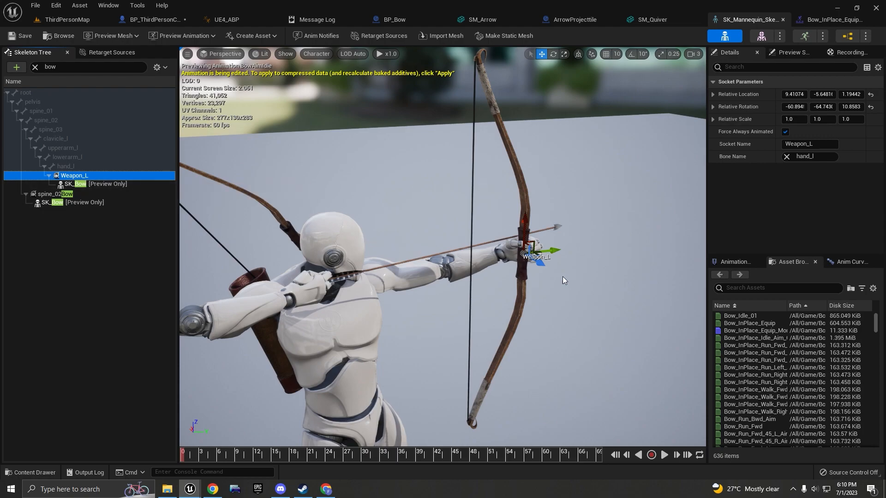
drag(536, 257, 424, 194)
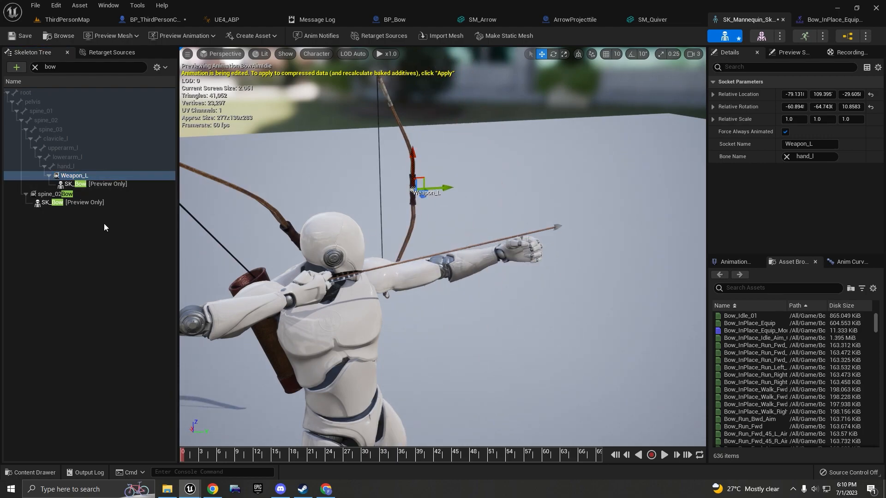
key(ctrl+z)
Try to paste the copied Weapon_L socket into Attach Actor To Component's Socket Name, and clear the pasted text.
right_click(81, 178)
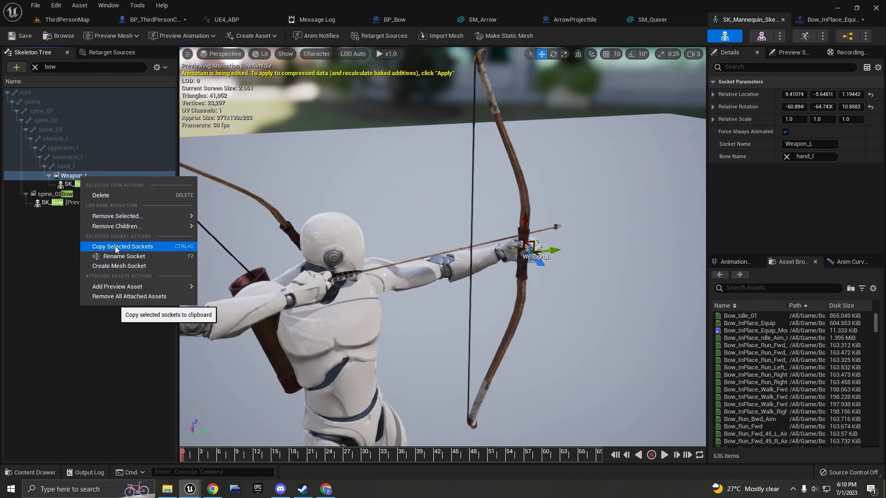
click(115, 247)
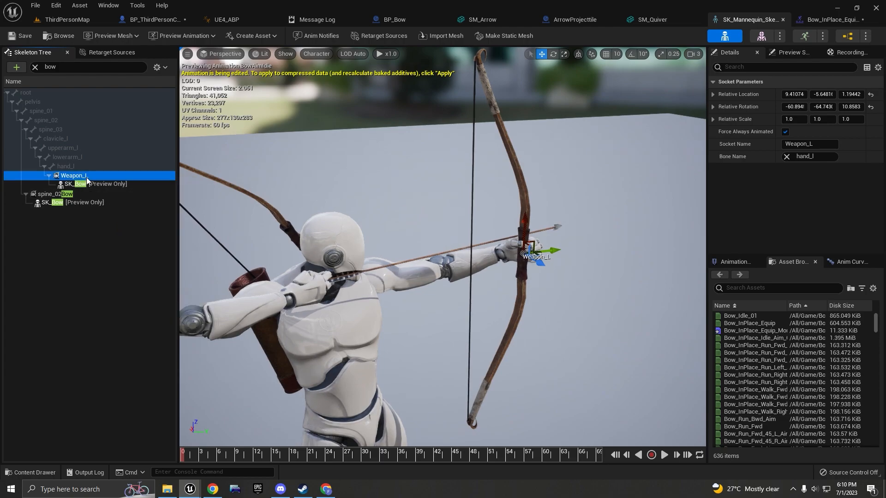
click(141, 20)
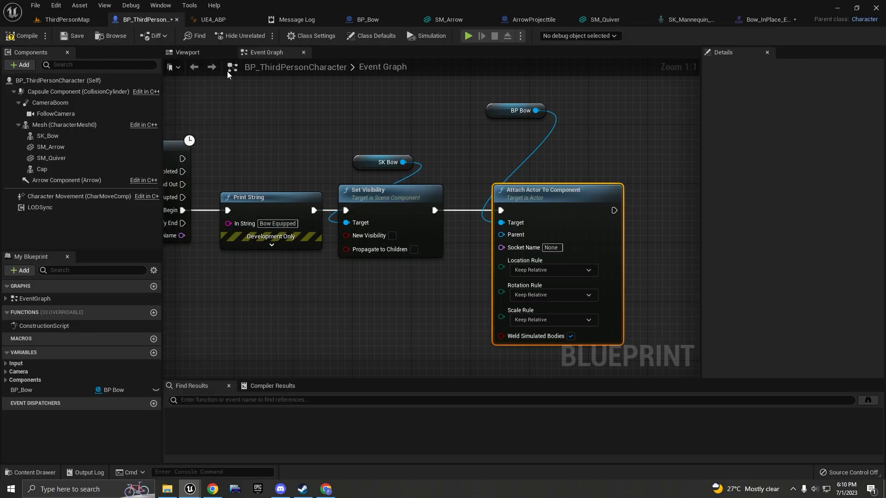
click(557, 249)
key(ctrl+v)
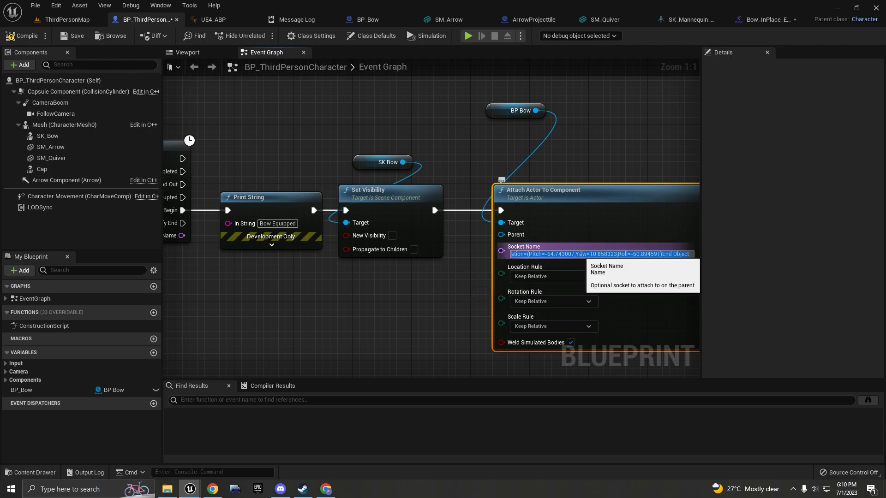
key(BackSpace)
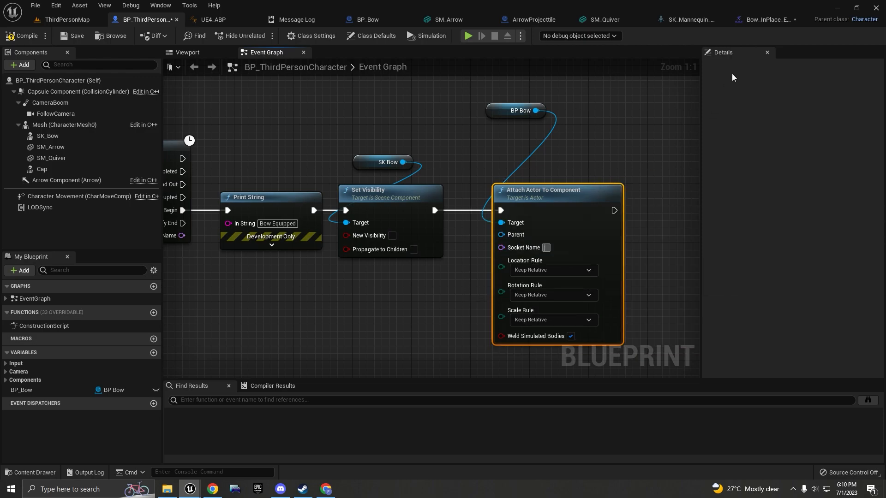
Copy the hand socket's name from the mannequin skeleton and set Attach Actor To Component's Socket Name to Weapon_L.
click(687, 19)
click(81, 170)
click(76, 176)
double_click(75, 177)
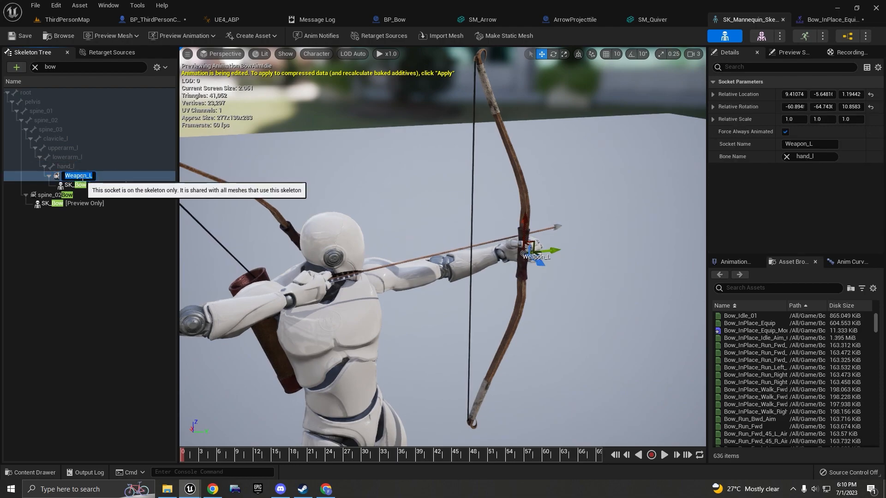
click(137, 21)
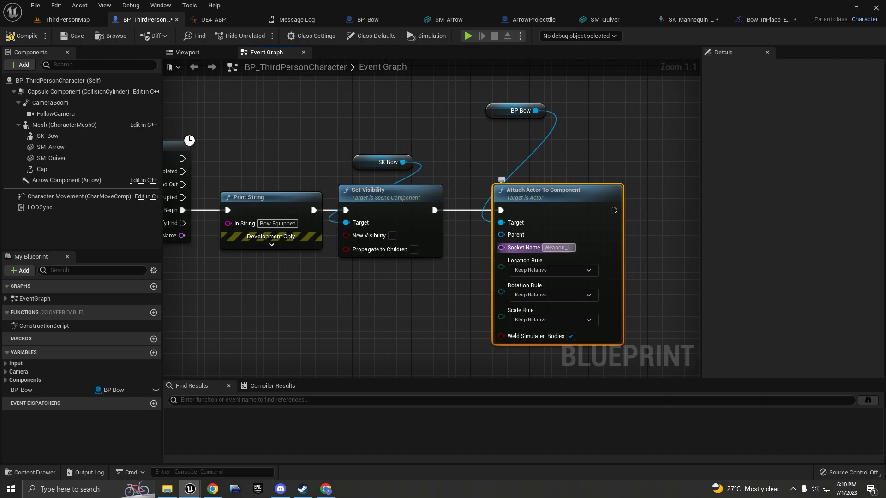
Add a Mesh getter connected to Attach Actor To Component's Parent and stack it with the BP Bow getter above the node.
drag(508, 113, 530, 162)
drag(532, 165, 525, 158)
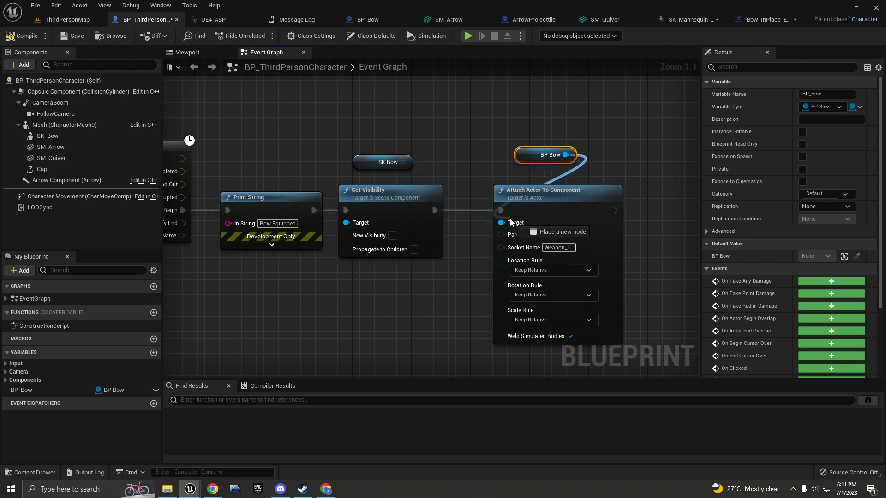
click(494, 167)
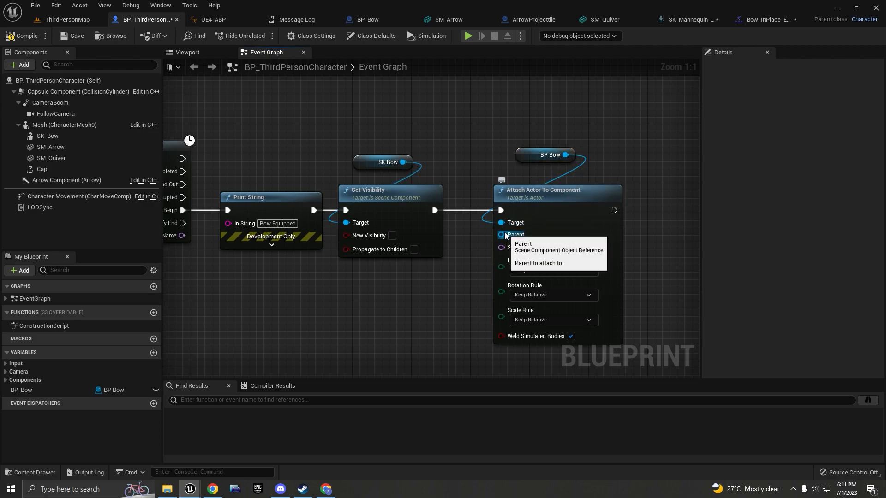
drag(67, 125, 520, 168)
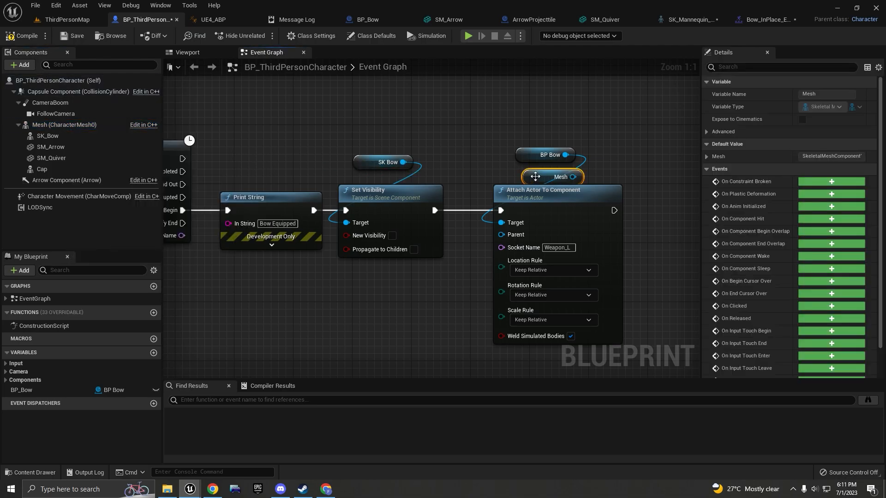
drag(572, 177, 513, 235)
ctrl+click(535, 155)
drag(538, 178, 523, 143)
click(519, 147)
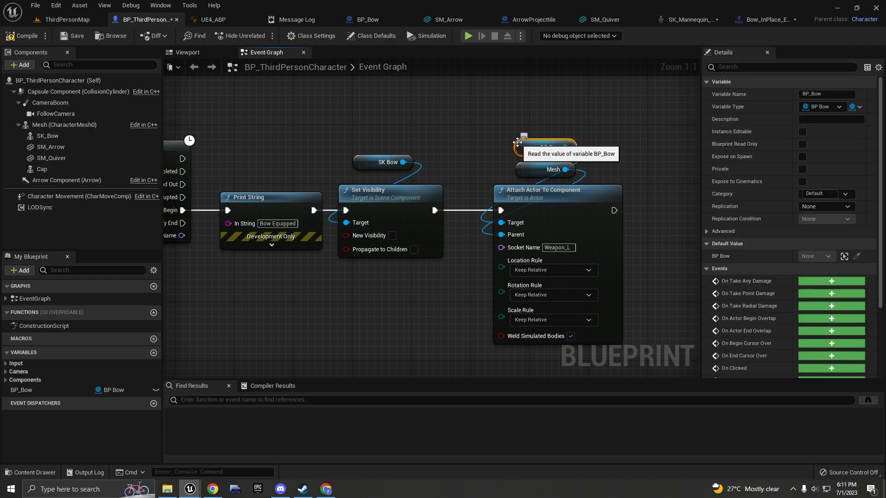
Set Attach Actor To Component's Location and Rotation rules to Snap to Target, choose its Scale Rule, and compile and save the blueprint.
click(524, 272)
click(529, 292)
click(531, 295)
click(531, 316)
click(532, 321)
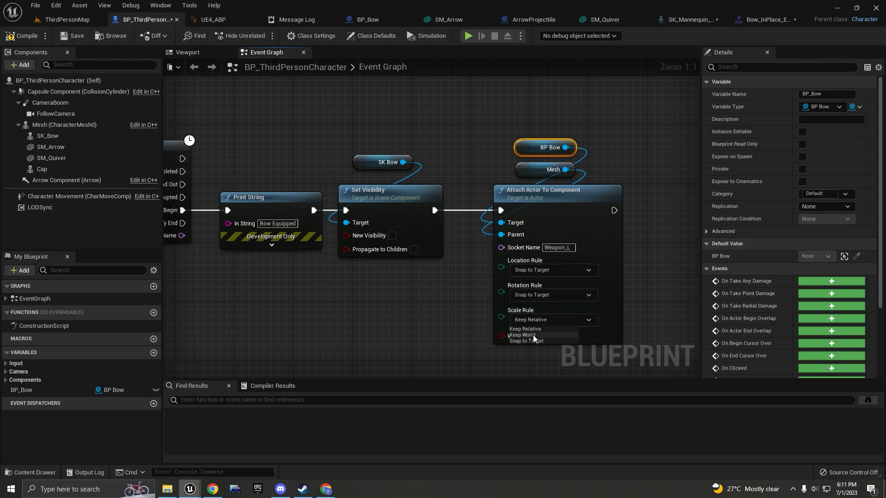
click(21, 36)
click(65, 36)
Play-test the level, trigger the bow equip action to check the hand attachment, and stop the session.
scroll(573, 197, down, 3)
key(alt+p)
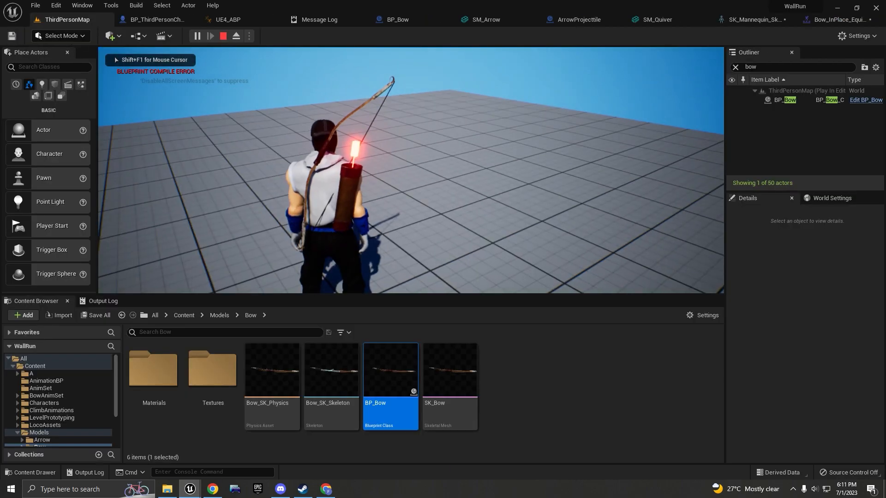
key(e)
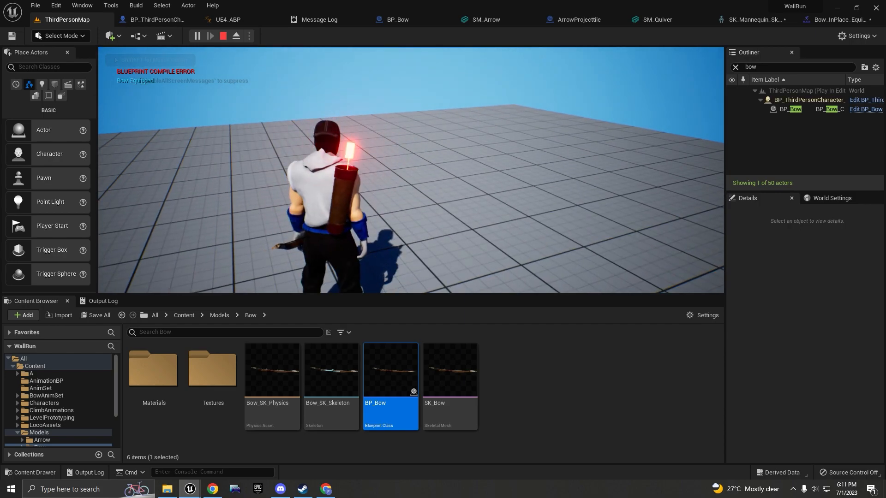
key(e)
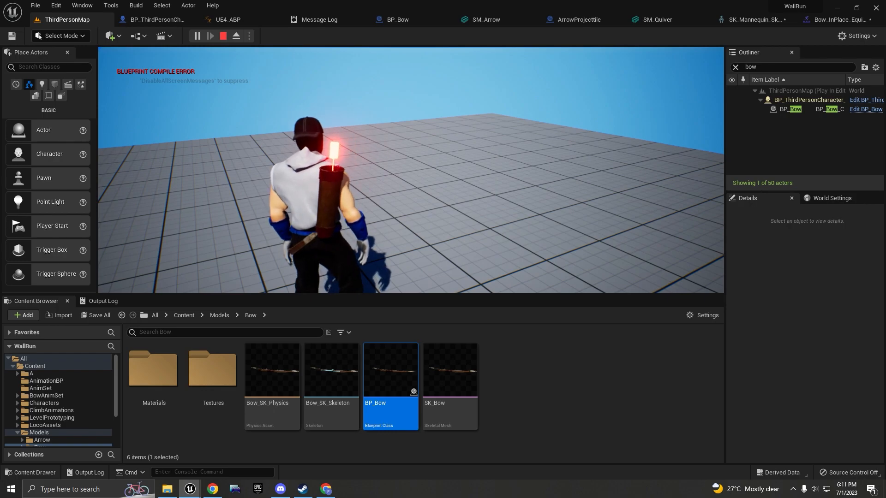
key(Escape)
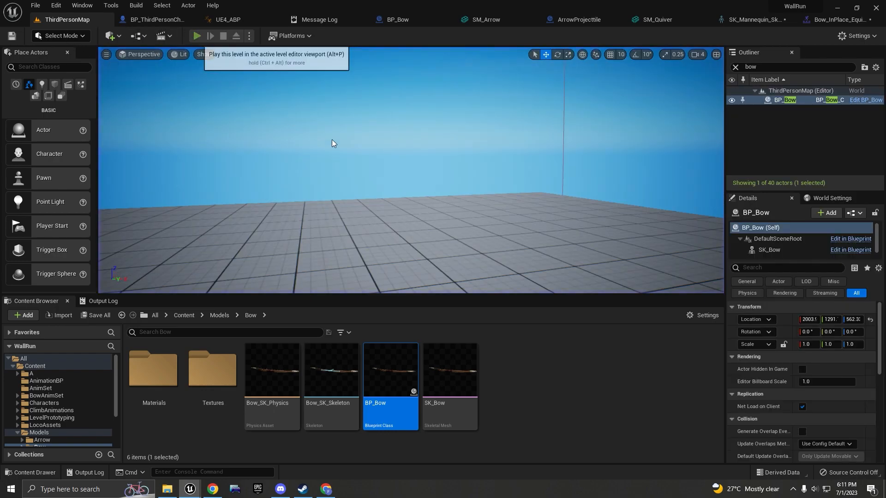
Rerun the ThirdPersonMap play test twice, equipping the bow in each run and stopping afterward.
click(197, 36)
key(e)
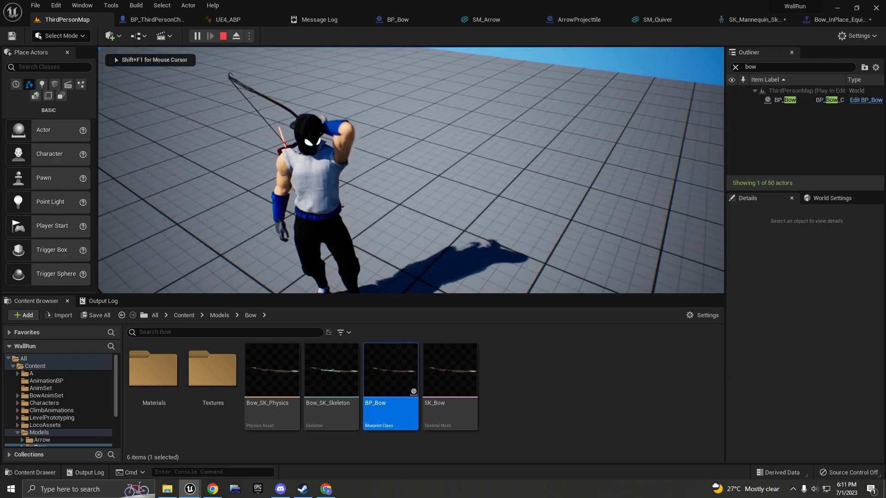
key(Escape)
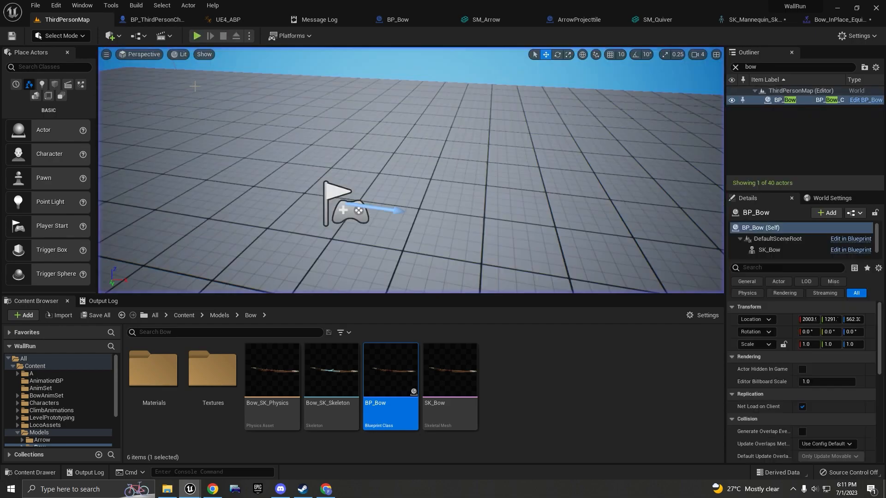
click(184, 20)
click(65, 20)
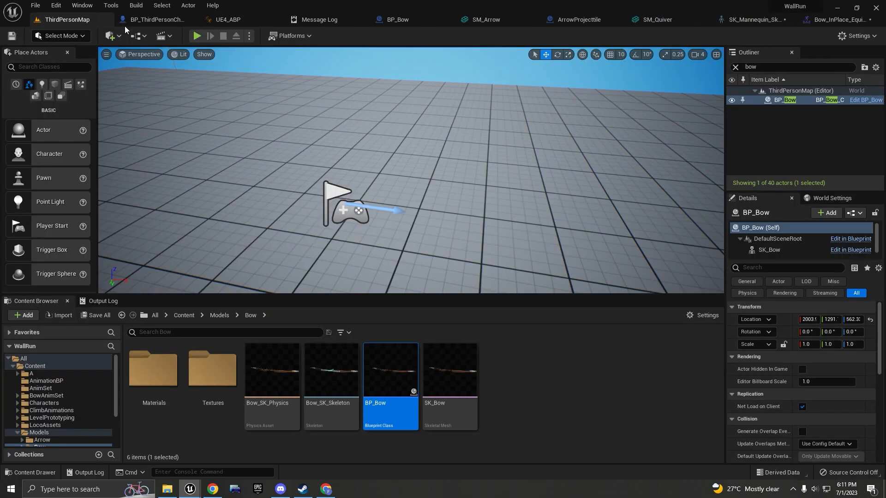
click(197, 36)
key(e)
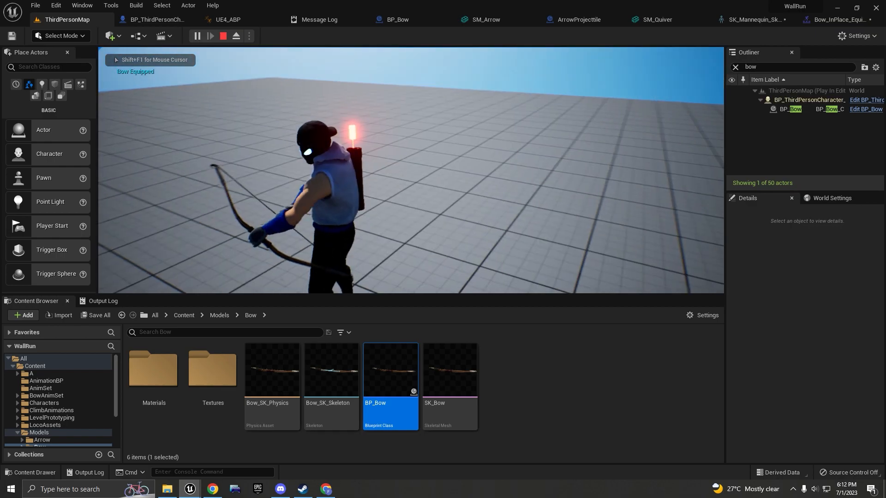
key(Escape)
Examine the SK_Bow on the character's back in the blueprint viewport and the BP_Bow actor placed in ThirdPersonMap.
click(159, 22)
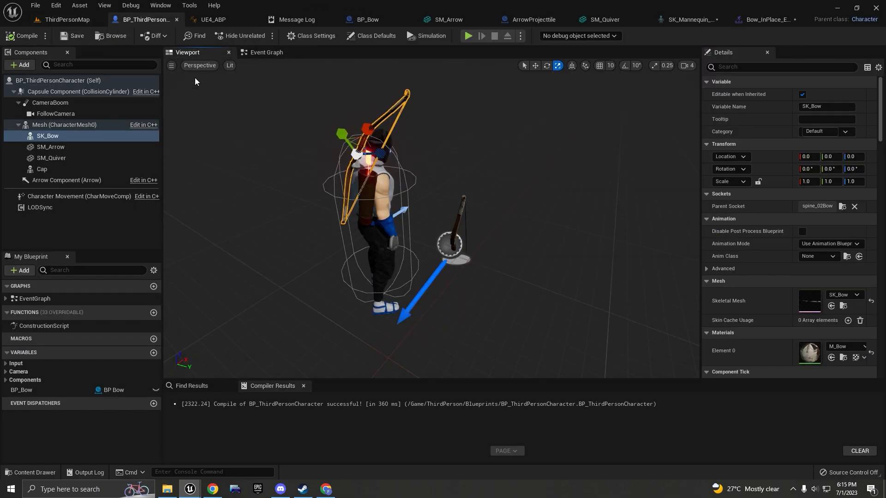
drag(194, 77, 208, 57)
right_drag(480, 185, 480, 170)
key(s)
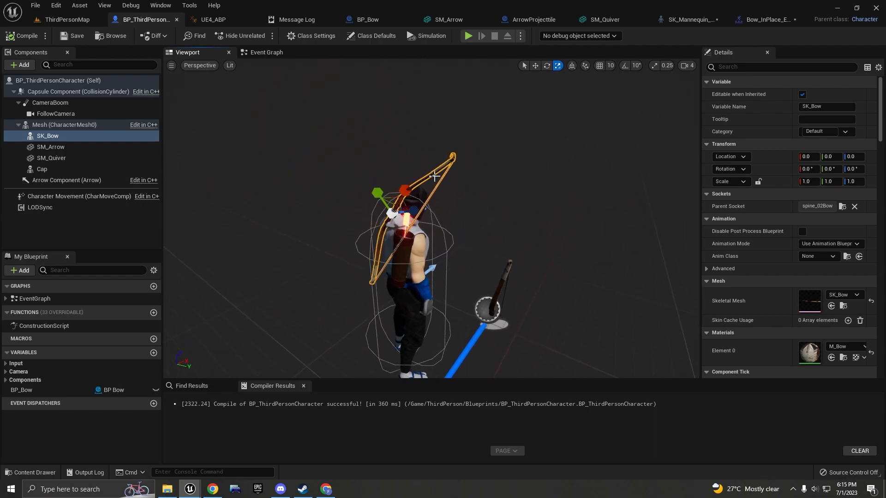
click(57, 22)
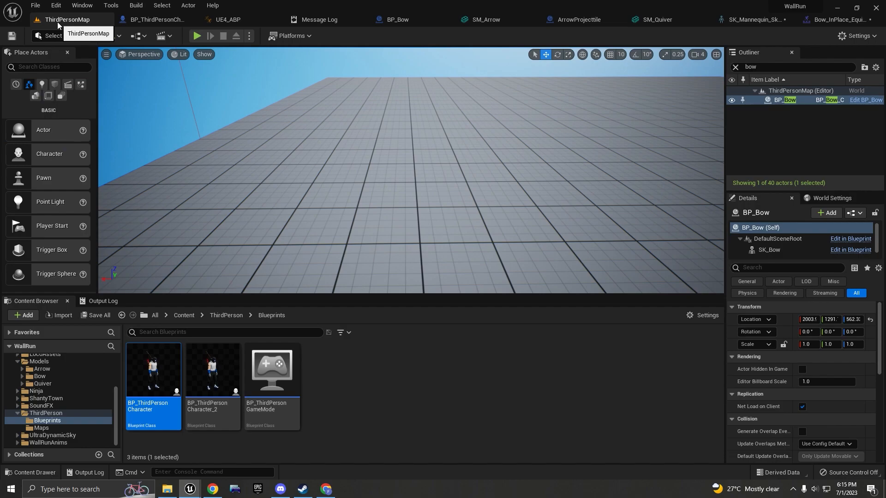
right_drag(390, 168, 376, 154)
key(w)
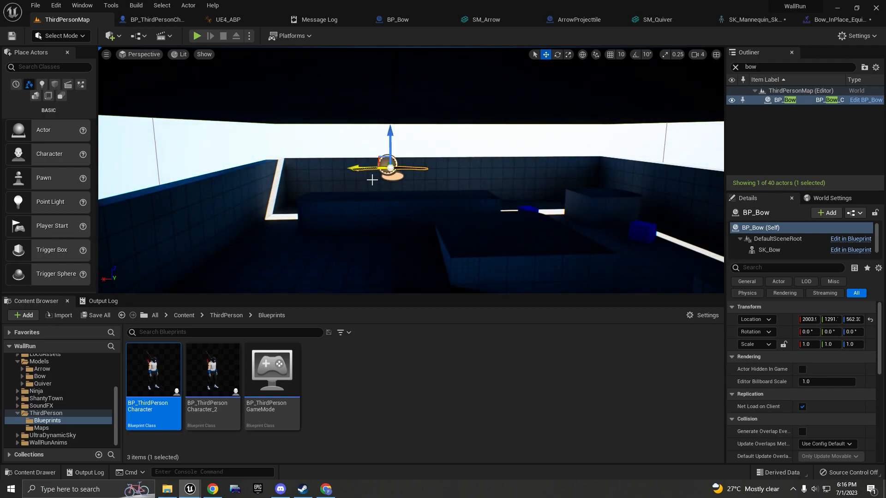
key(e)
right_drag(380, 134, 364, 150)
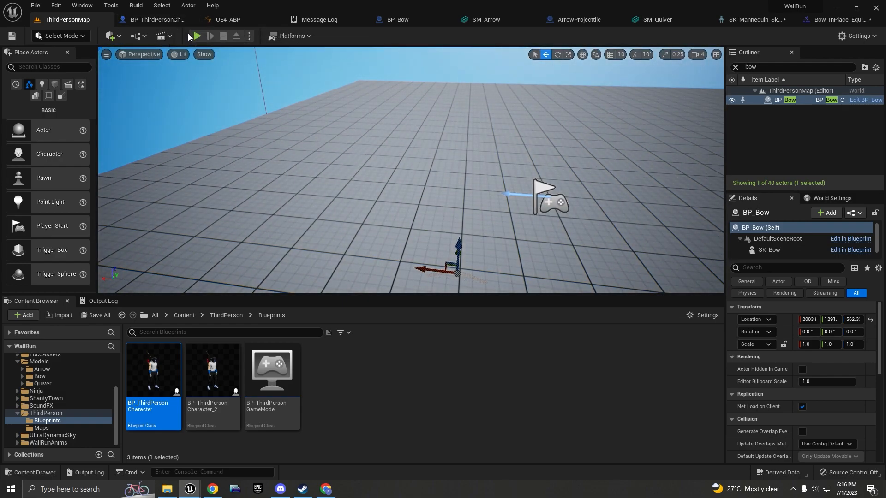
Play-test ThirdPersonMap, equip the bow, run the character around in several directions, and stop the session.
click(197, 36)
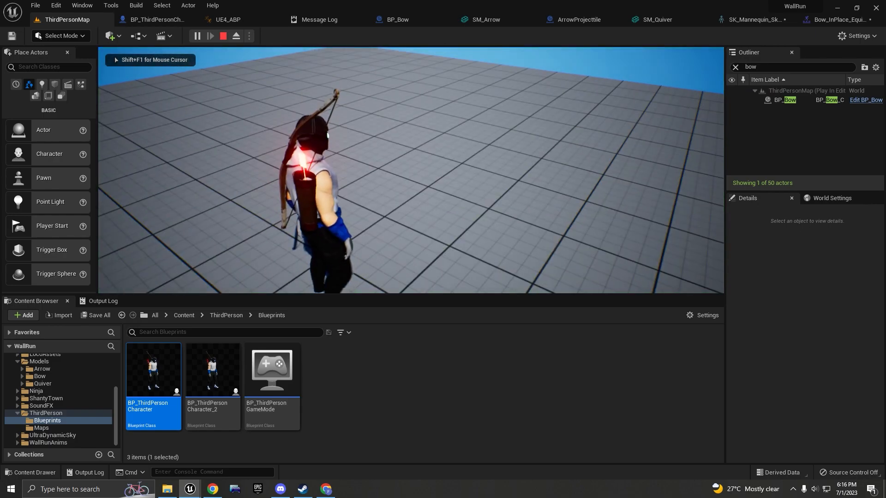
key(e)
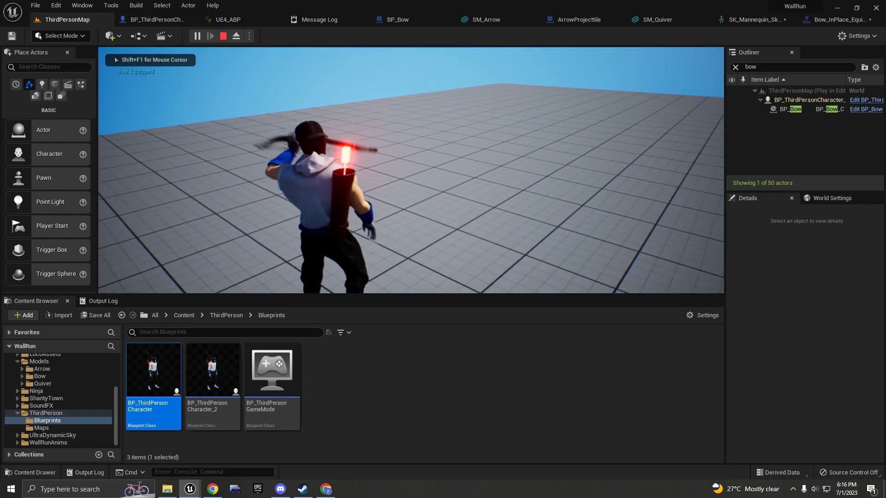
key(w)
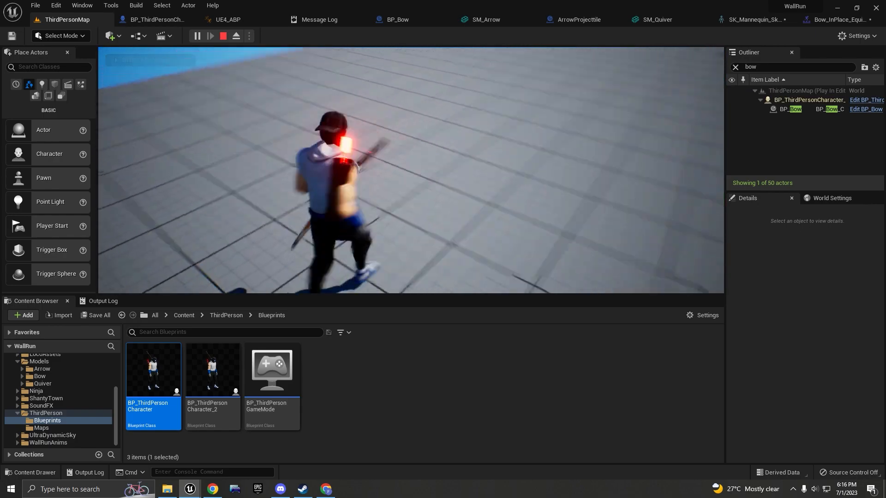
key(d)
key(d)
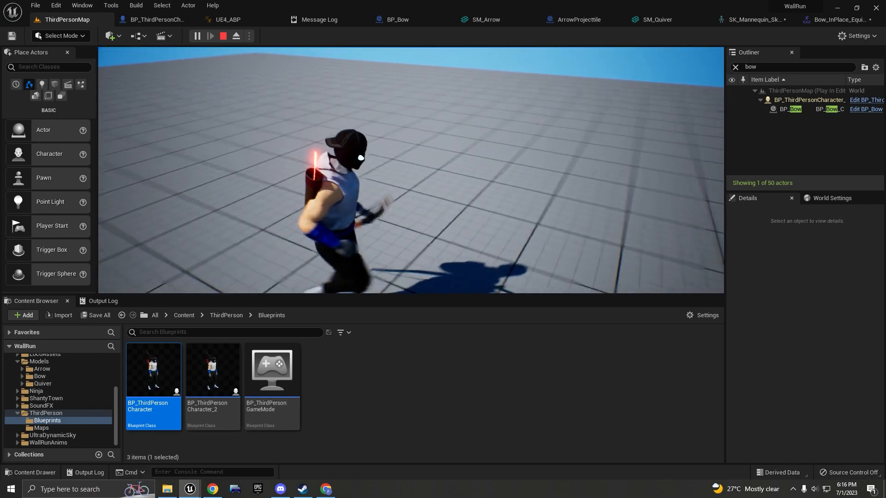
key(w)
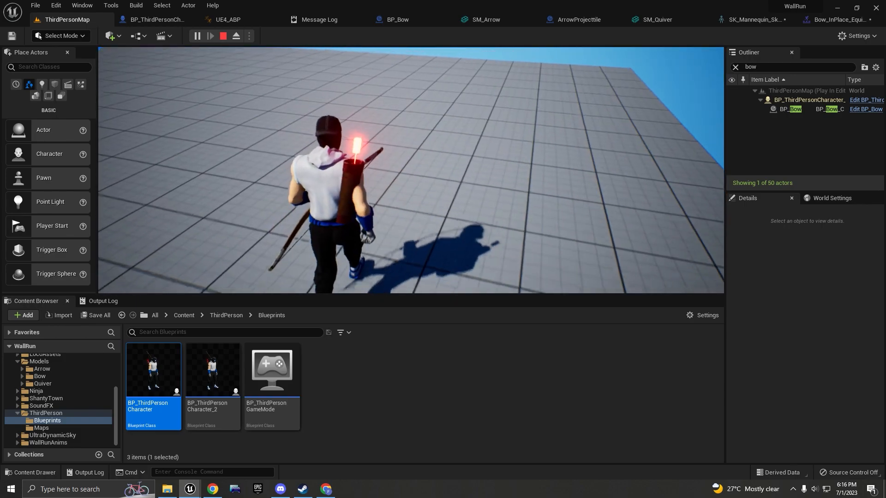
key(Escape)
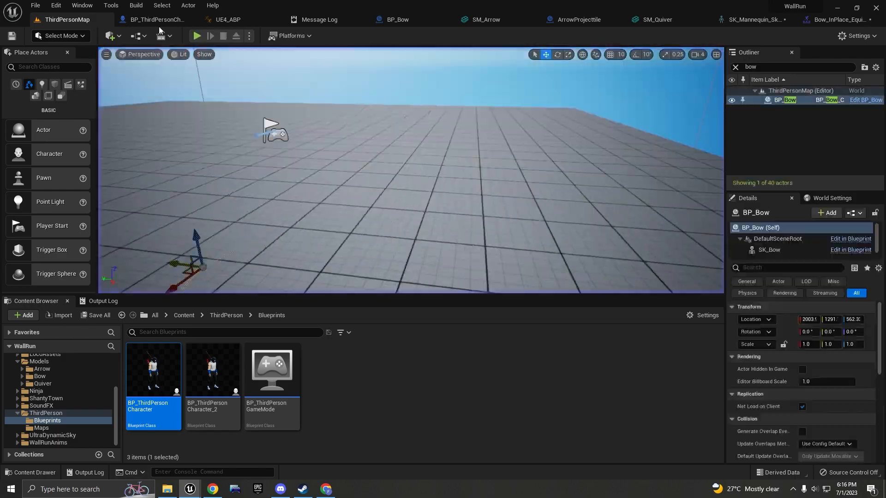
In BP_ThirdPersonCharacter's event graph, add a Boolean variable named HasEquippedBow?
click(153, 20)
click(267, 52)
scroll(323, 185, down, 5)
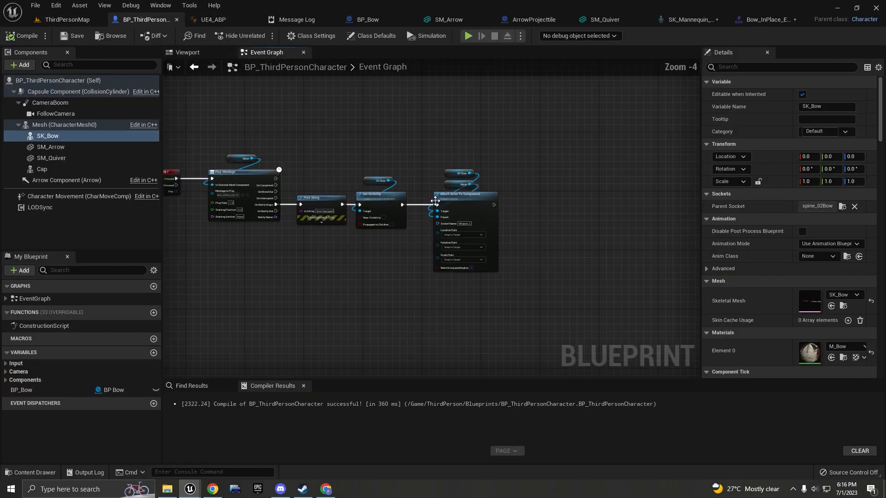
scroll(435, 230, up, 5)
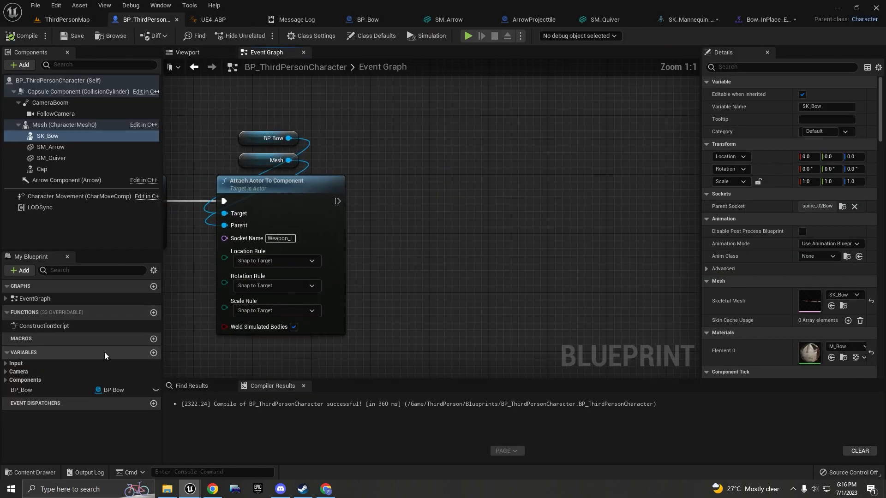
click(143, 353)
text(Ha)
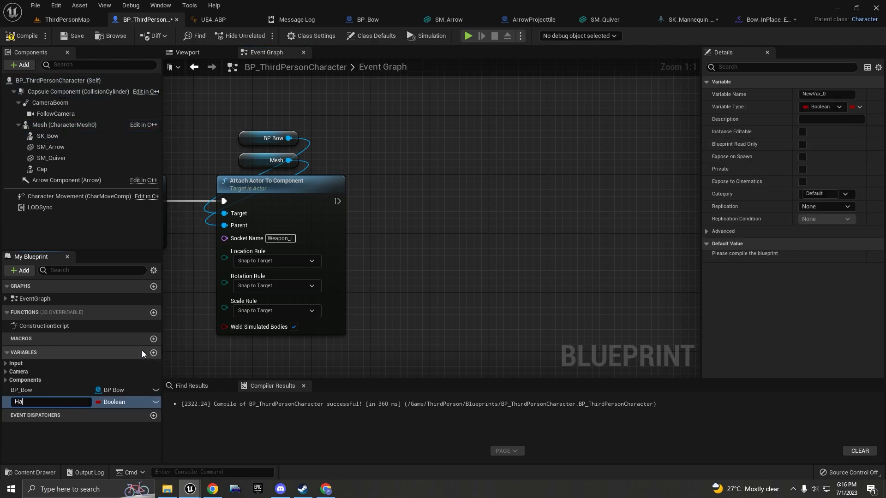
text(sEquippedBow?)
key(Return)
Add a Set HasEquippedBow? node after Attach Actor To Component, connect its execution pin, and set the value to true.
drag(46, 402, 401, 178)
click(422, 202)
drag(337, 202, 403, 199)
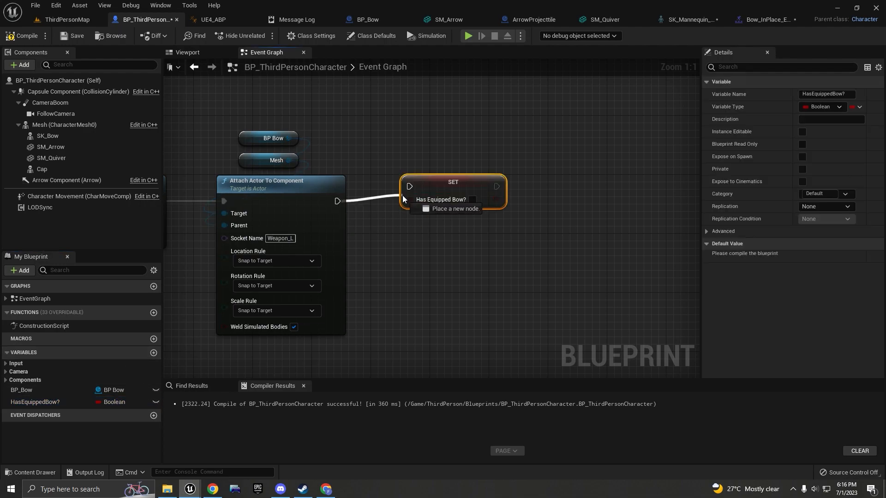
drag(472, 188, 465, 205)
scroll(467, 231, down, 4)
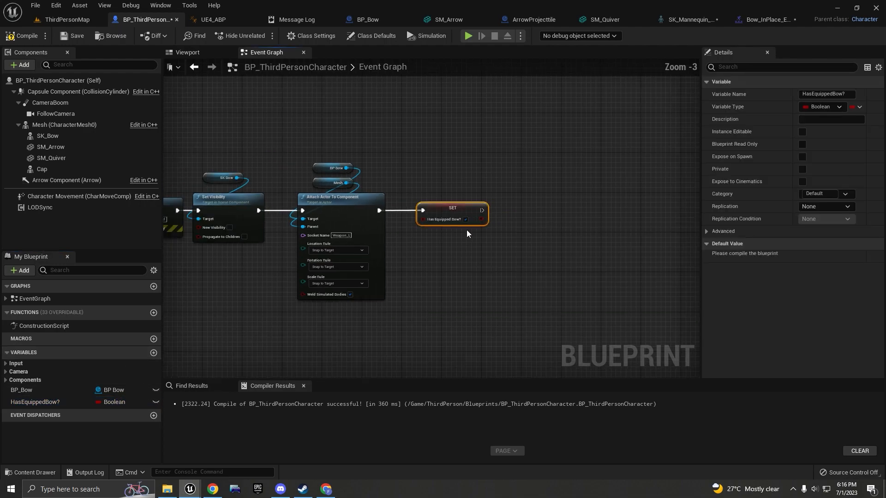
scroll(183, 189, up, 4)
right_drag(183, 188, 279, 195)
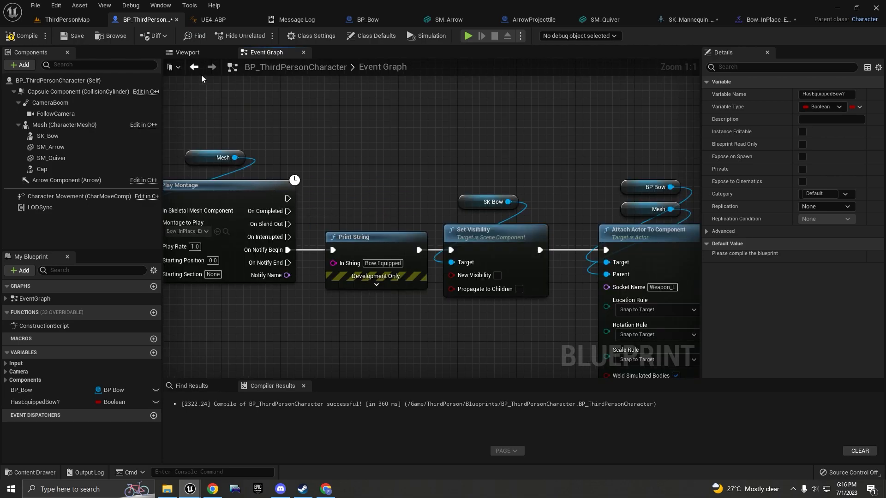
Check the bow, arrow and quiver on the character in the blueprint viewport, and return to the event graph.
click(202, 56)
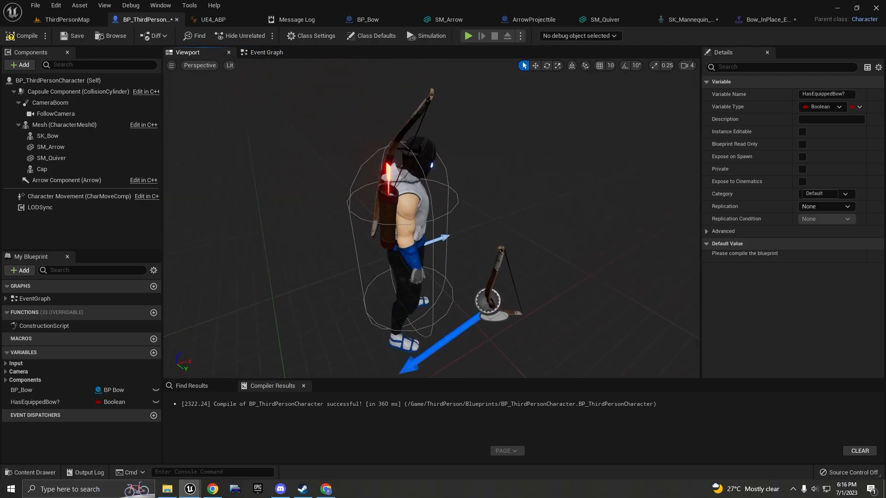
mouse_move(436, 196)
right_down()
mouse_move(427, 196)
mouse_move(457, 212)
mouse_move(436, 196)
right_up()
click(273, 53)
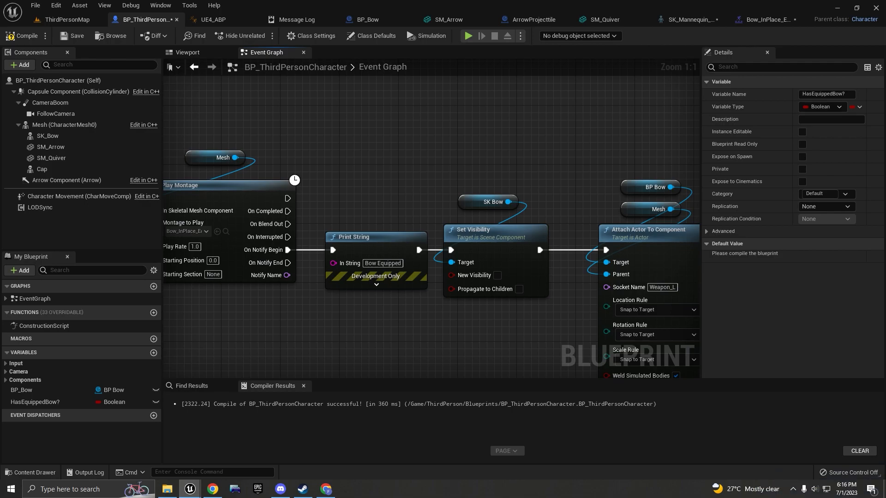
In the SK_Mannequin skeleton, filter the tree by "arrow" and select the hand_rArrow socket to review its settings.
click(689, 19)
right_drag(515, 153, 463, 157)
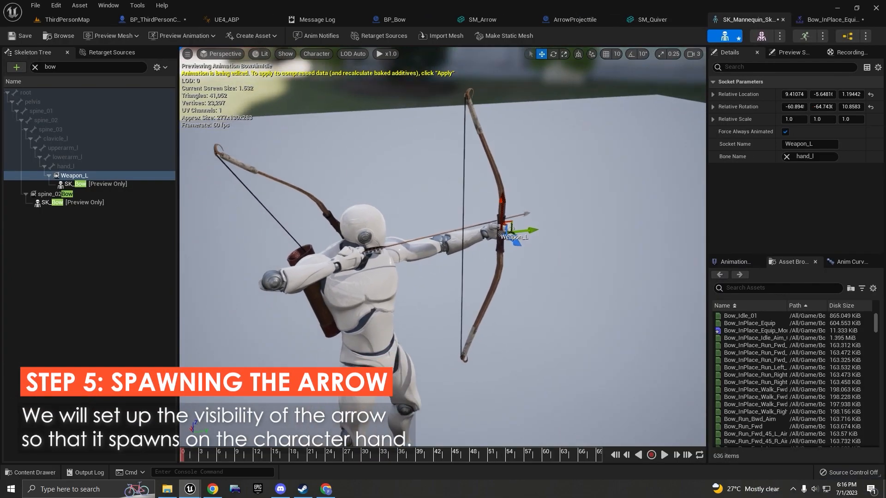
click(85, 65)
text(arrow)
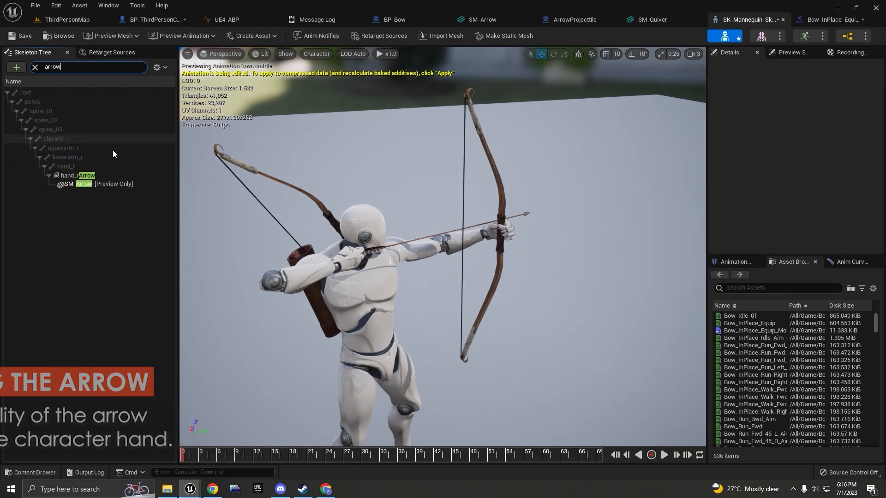
click(124, 175)
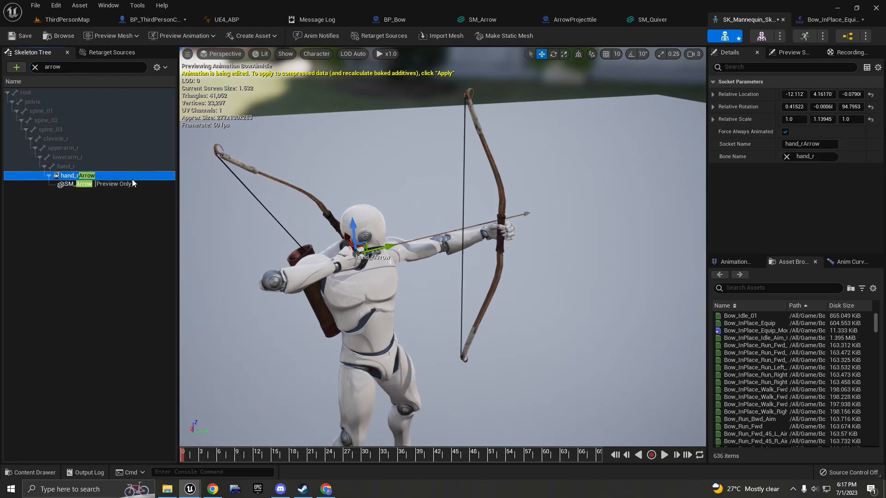
right_click(93, 176)
click(109, 176)
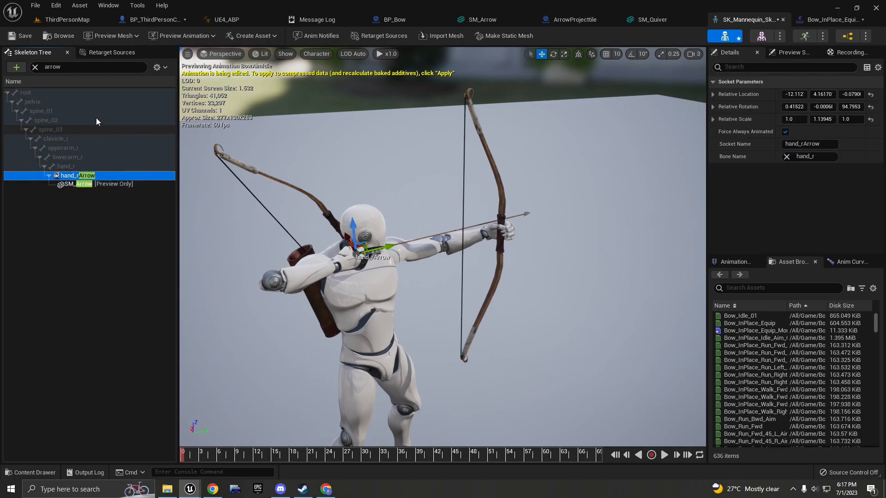
Filter the skeleton tree by "hand_r" and select the hand_r bone.
click(109, 69)
text(hna)
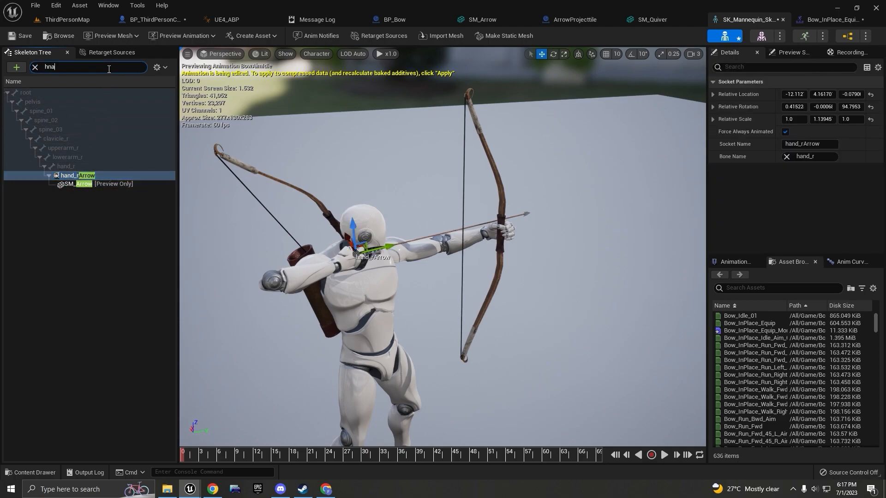
text(dand)r)
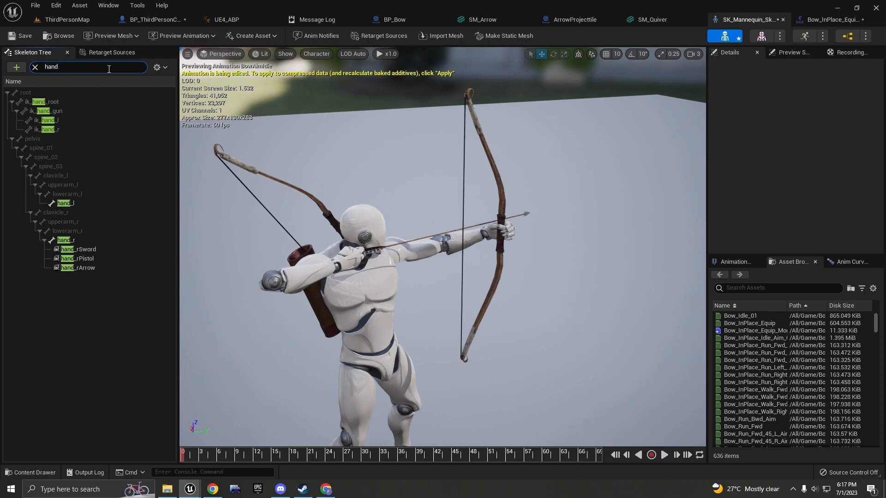
key(BackSpace)
text(_r)
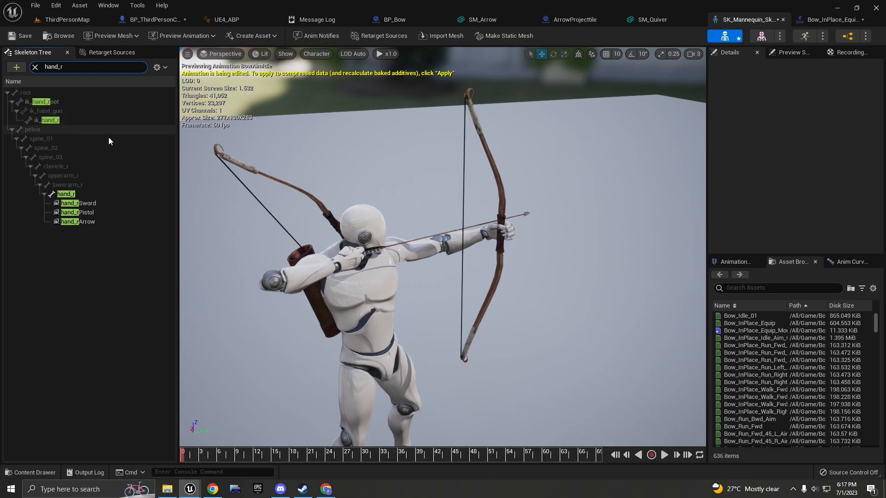
click(82, 186)
click(82, 194)
Search the preview assets for "arrow" on the hand_r bone, and leave without adding one.
right_click(83, 196)
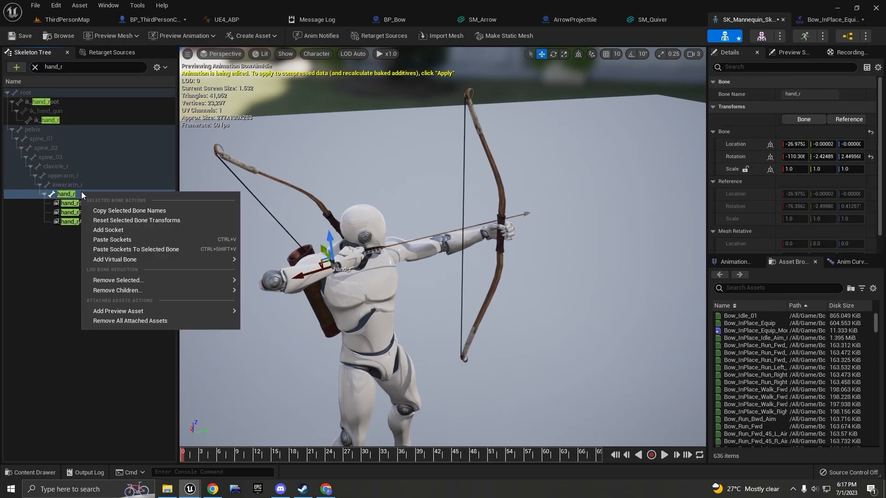
mouse_move(138, 312)
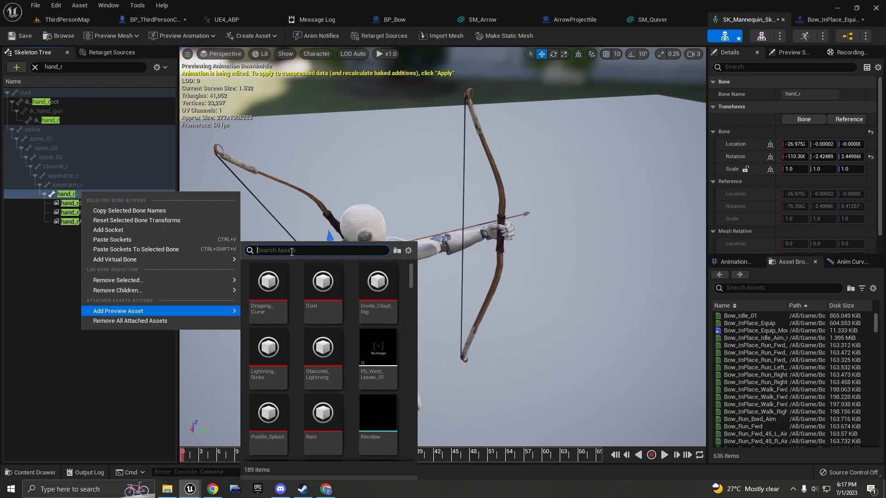
text(arrow)
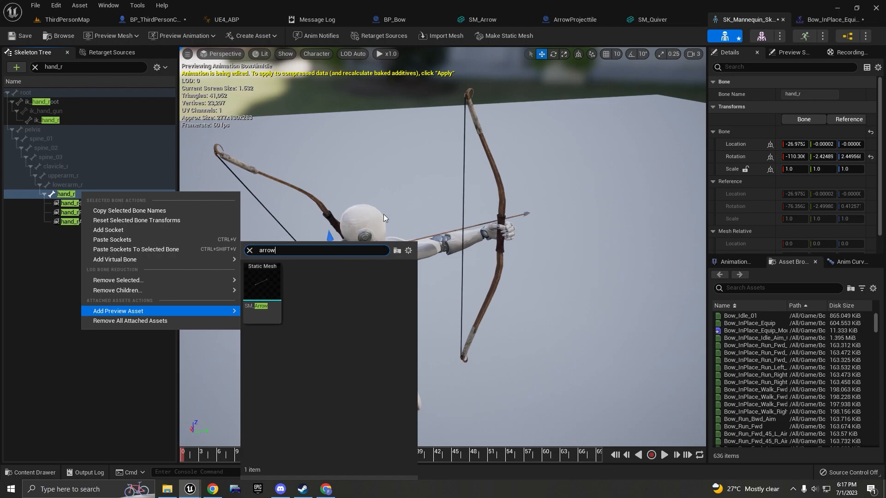
click(62, 202)
Examine how the arrow on the hand_rArrow socket aligns with the mannequin's hands and the bow.
key(w)
right_drag(369, 231, 397, 228)
key(w)
key(s)
key(w)
key(s)
click(106, 222)
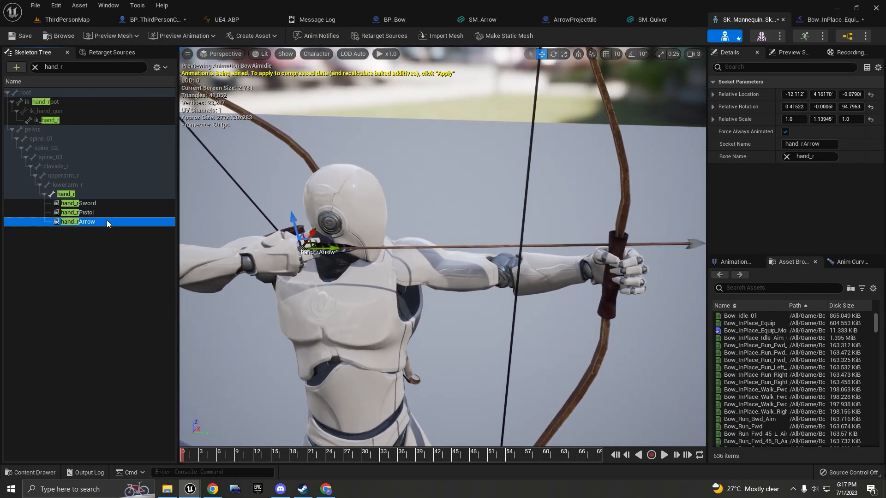
right_drag(215, 227, 210, 68)
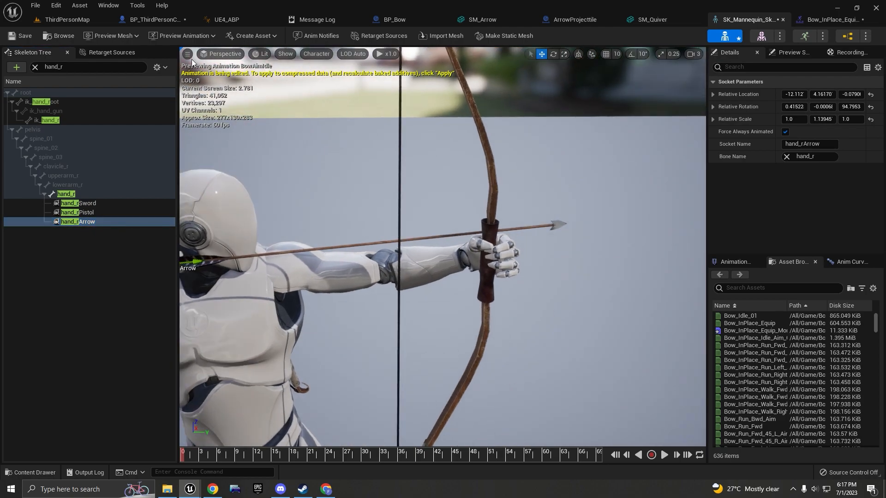
Return to BP_ThirdPersonCharacter's viewport, and compile and save the blueprint.
click(156, 20)
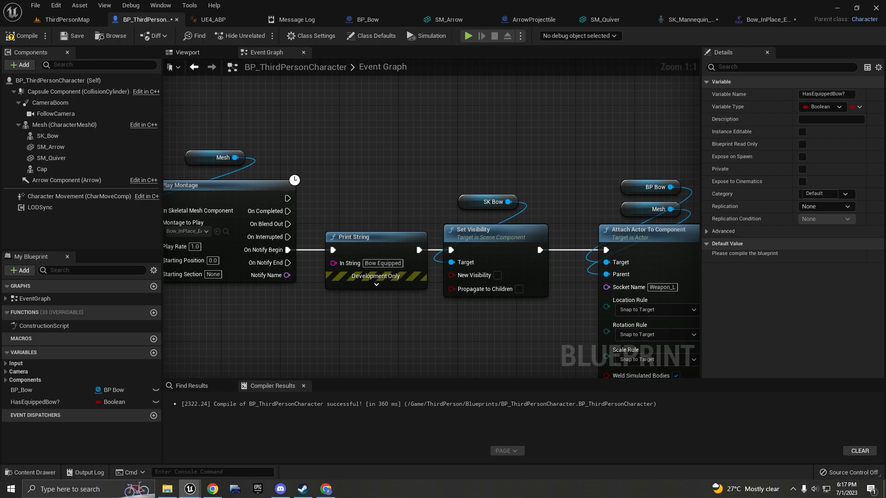
click(207, 53)
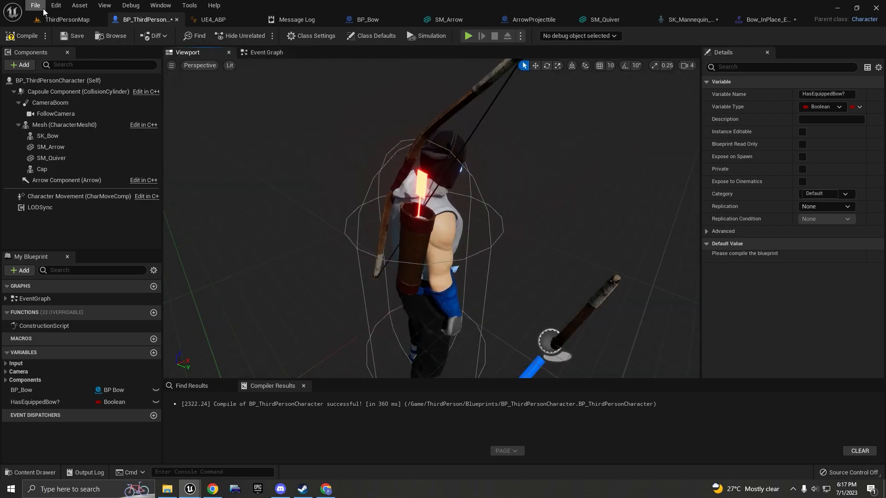
click(29, 37)
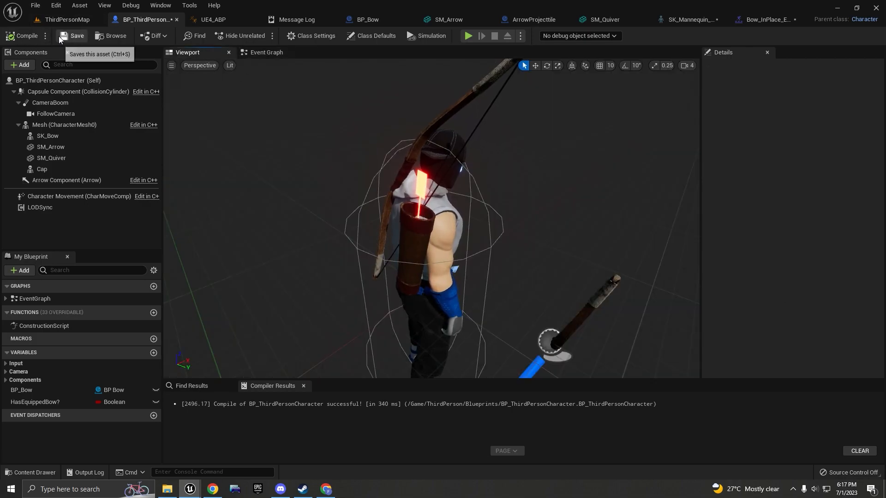
Duplicate the SM_Arrow component under the character's Mesh and rename the copy ArrowInHand.
click(58, 147)
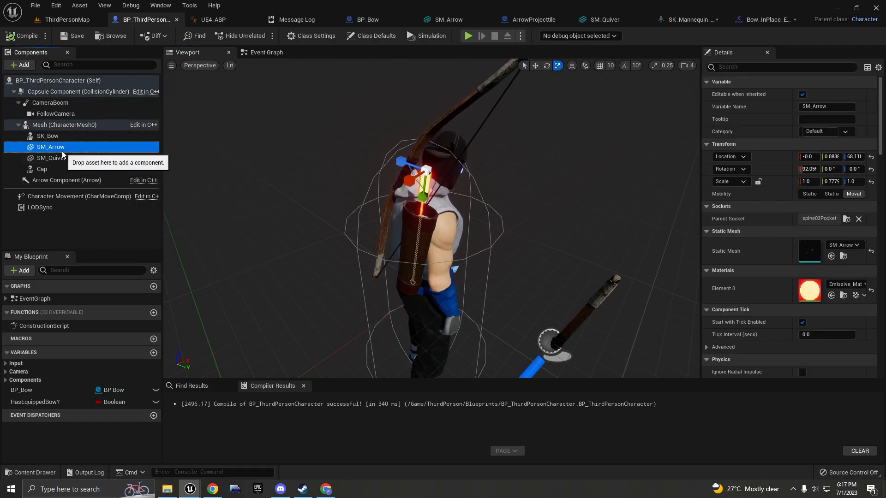
key(ctrl+d)
double_click(55, 136)
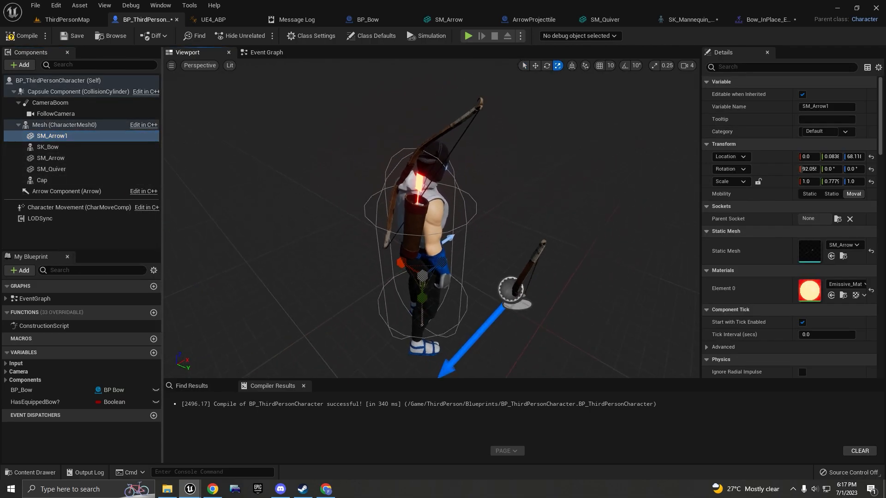
key(F2)
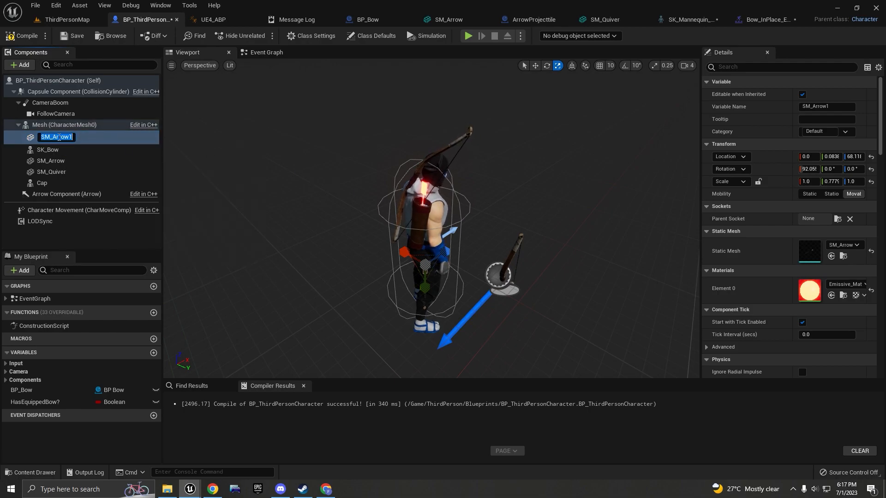
click(58, 137)
drag(67, 137, 92, 136)
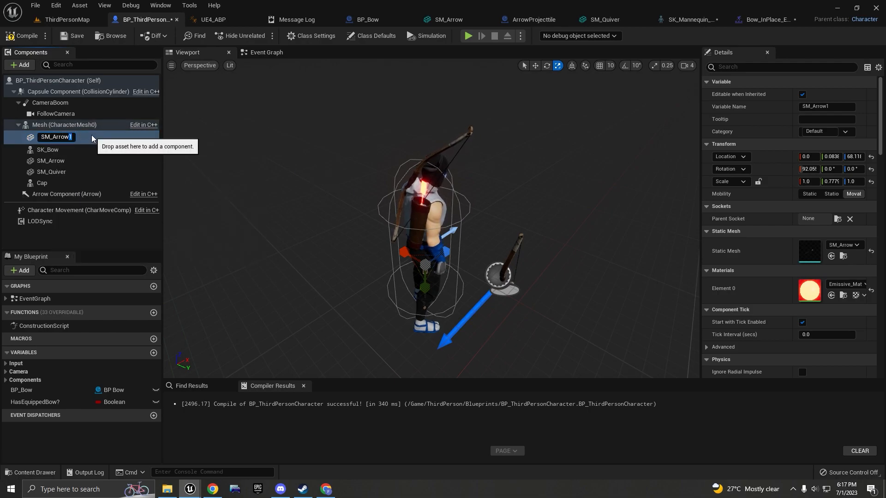
key(ctrl+a)
text(A)
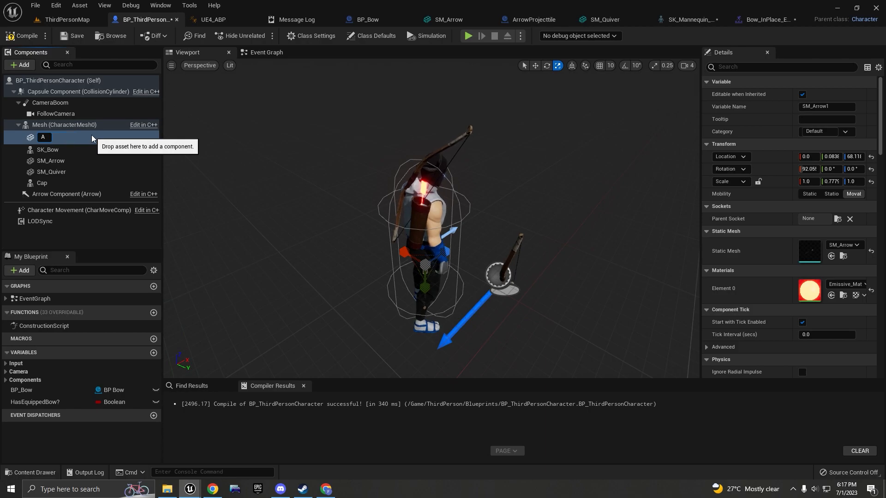
text(rrowInHand)
key(Return)
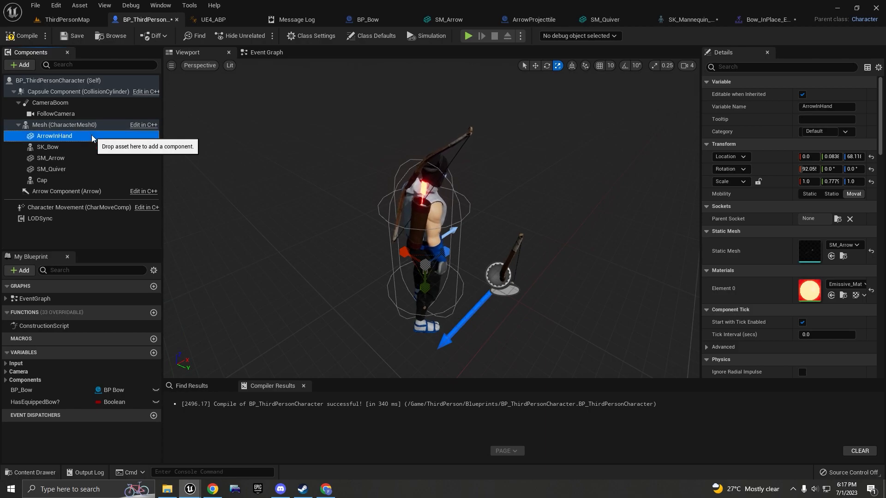
Make the ArrowInHand component invisible by default by turning off its Visible rendering property.
text(visi)
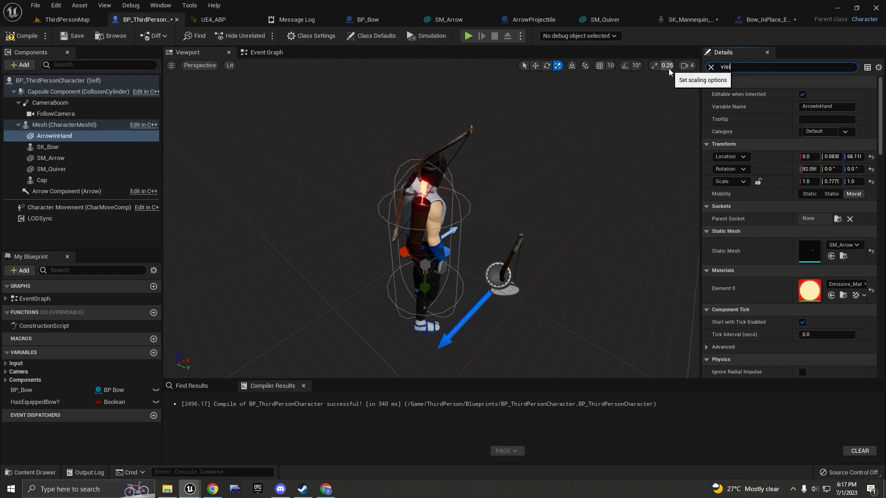
click(802, 133)
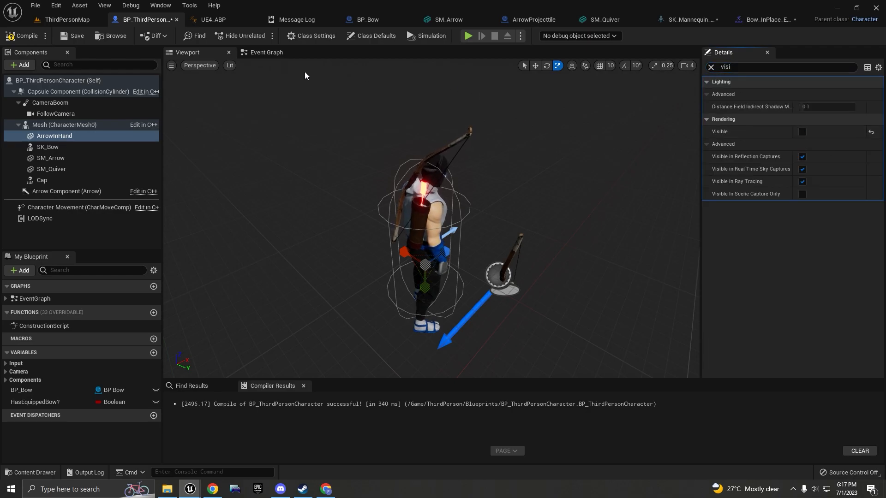
Add a Set Visibility node targeting ArrowInHand in the Event Graph and wire it to Play Montage's main execution output.
click(279, 57)
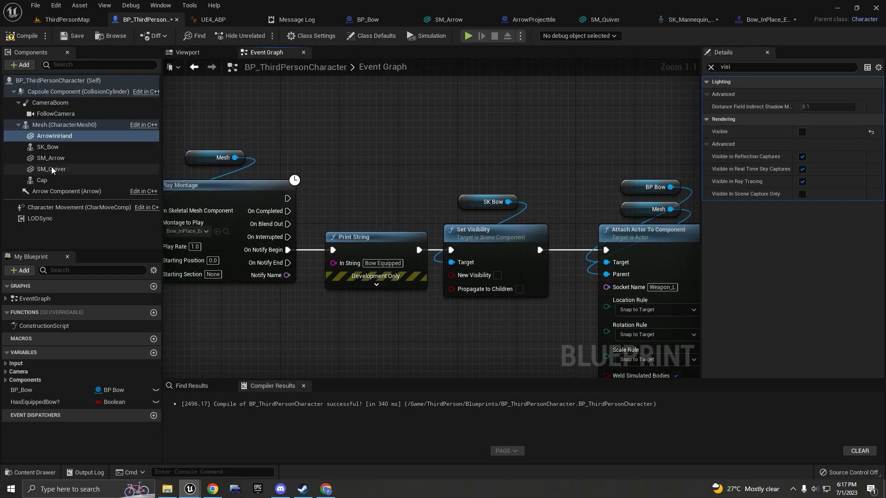
drag(55, 136, 453, 125)
text(set visibi)
key(Return)
drag(422, 93, 448, 137)
drag(447, 137, 381, 123)
drag(288, 199, 355, 133)
right_drag(327, 135, 490, 134)
drag(282, 141, 451, 199)
click(460, 203)
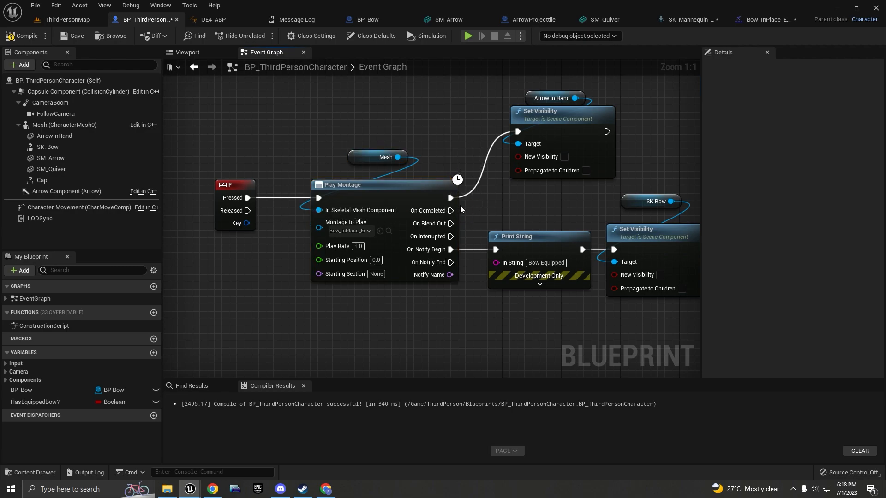
Enable New Visibility on the ArrowInHand Set Visibility node and tidy the Arrow in Hand reference above it.
drag(549, 178, 534, 182)
right_drag(558, 136, 530, 158)
click(494, 106)
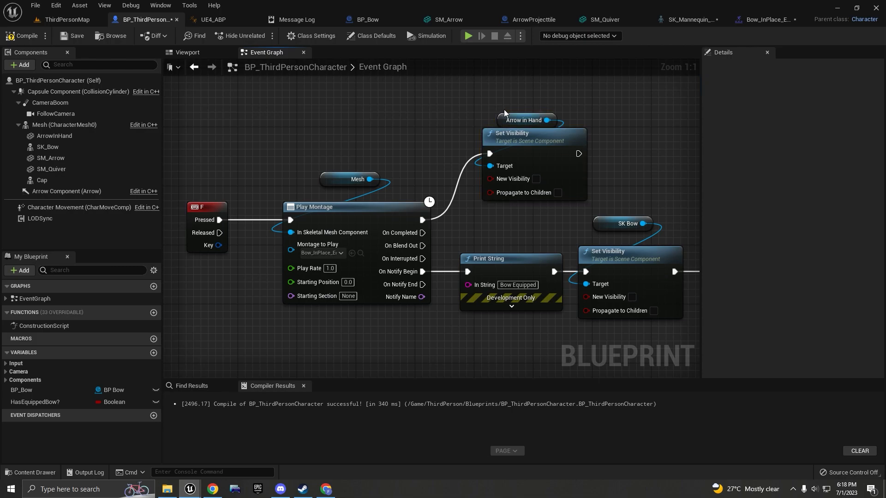
click(536, 178)
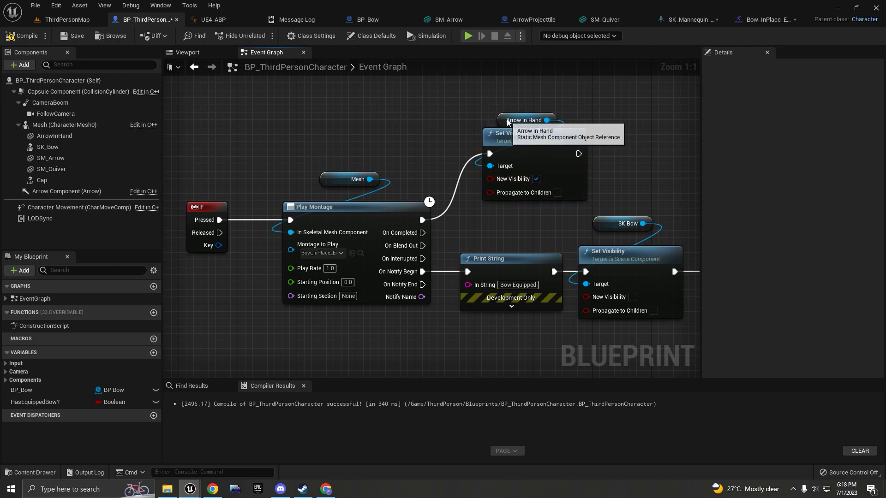
drag(507, 120, 500, 118)
drag(94, 113, 566, 120)
click(373, 181)
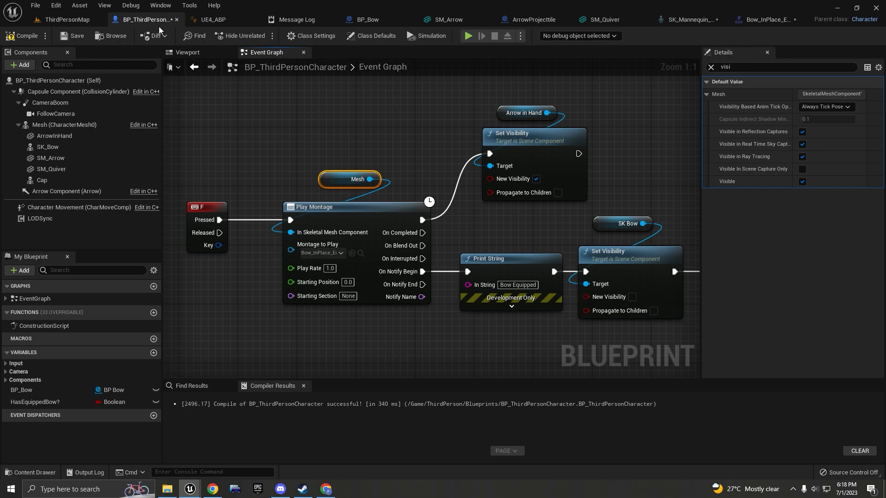
Play-test ThirdPersonMap, equip the bow and move around to examine where the arrow appears on the character.
click(66, 20)
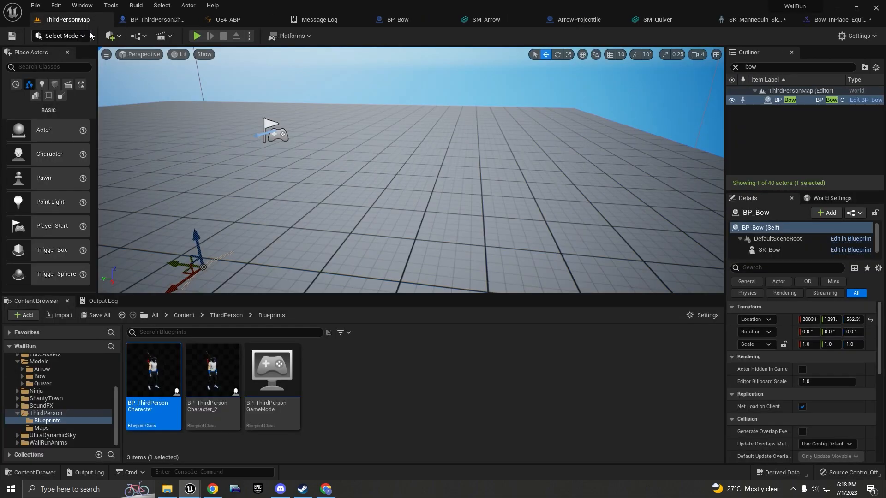
click(193, 36)
click(505, 268)
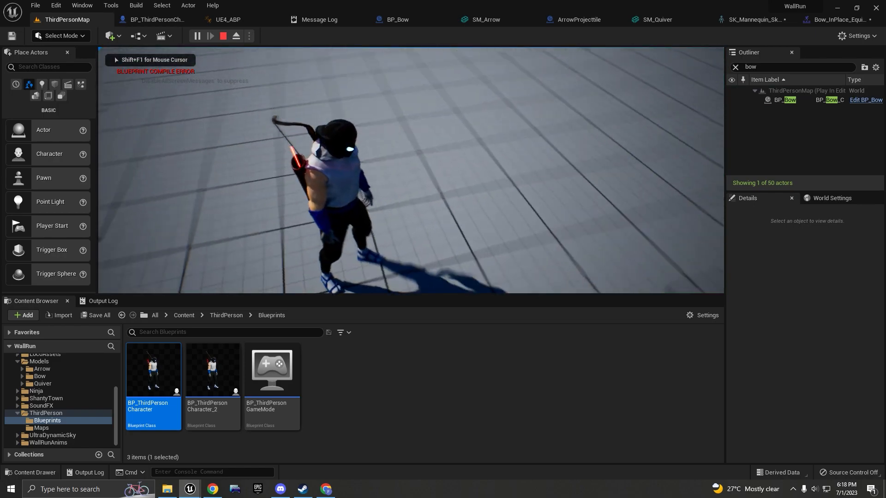
key(e)
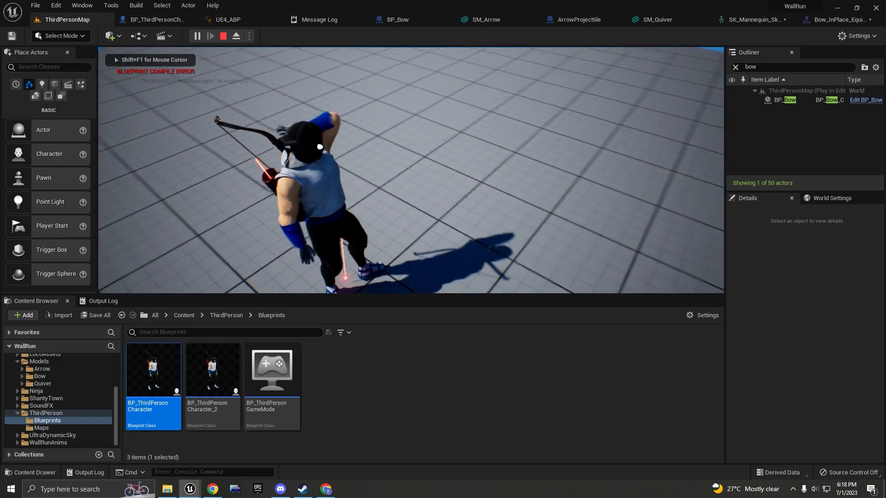
key(w)
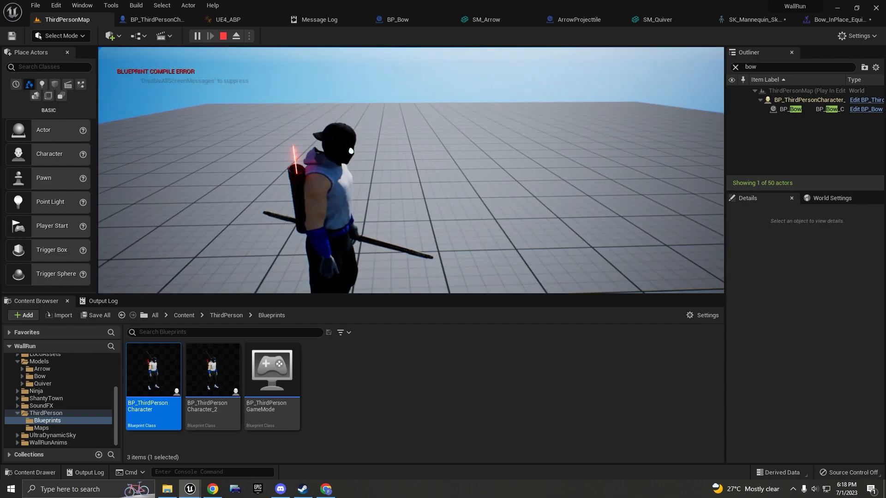
key(s)
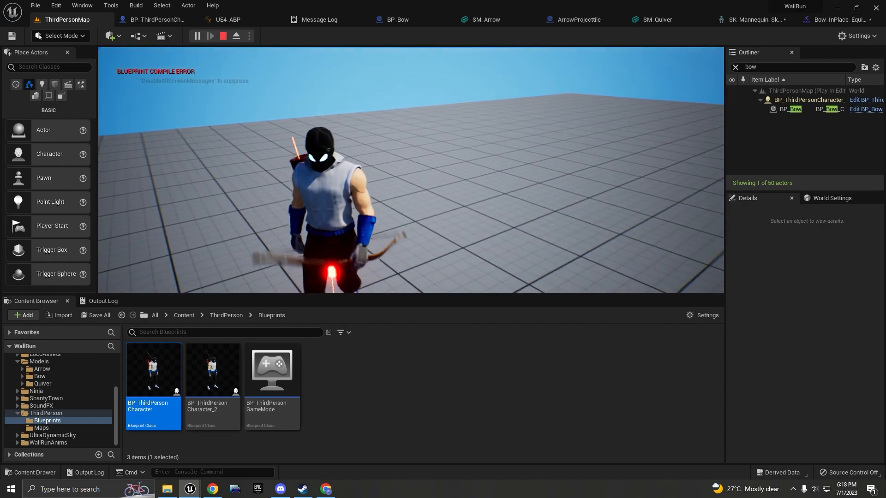
key(a)
key(w)
key(s)
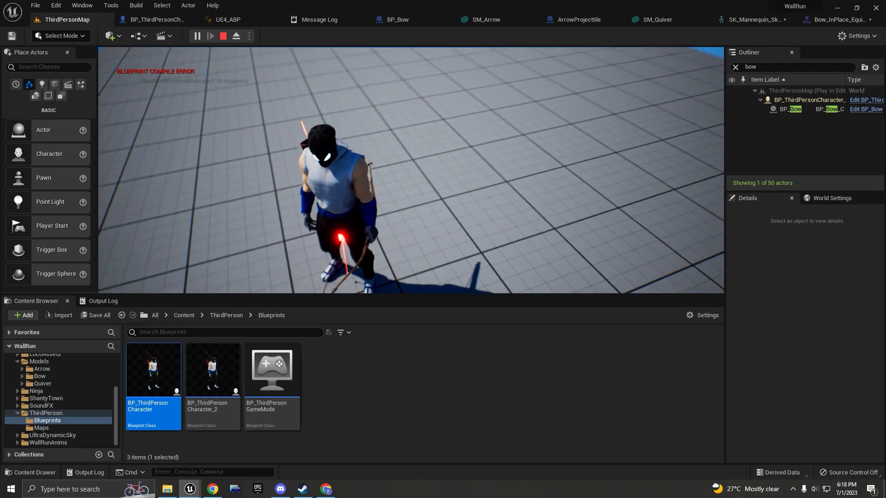
key(Escape)
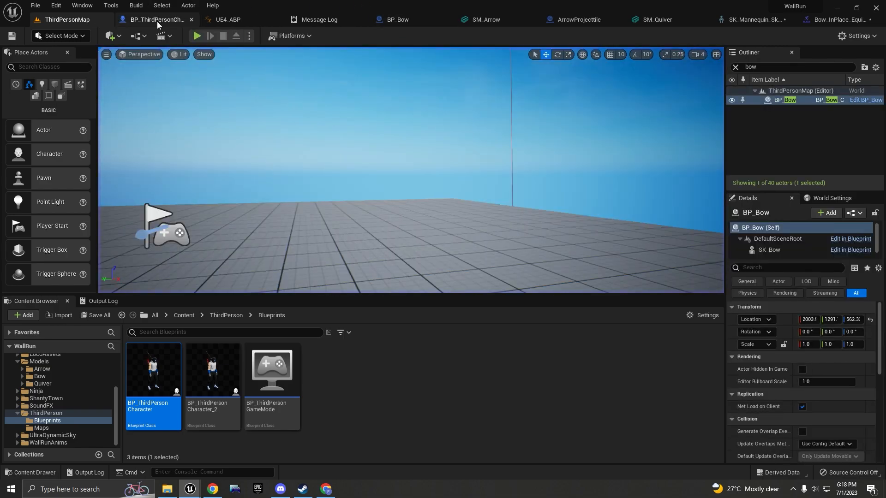
Set the ArrowInHand component's Parent Socket to hand_rArrow in BP_ThirdPersonCharacter.
click(153, 19)
scroll(420, 184, down, 2)
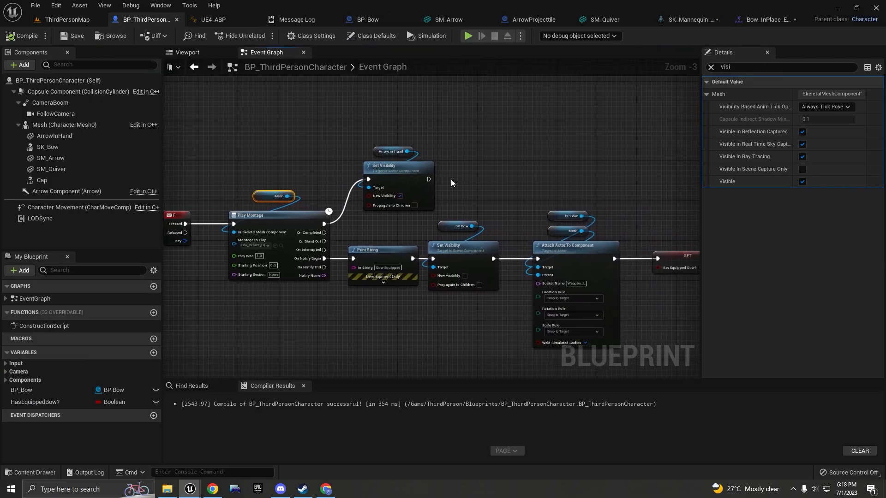
click(194, 52)
click(54, 136)
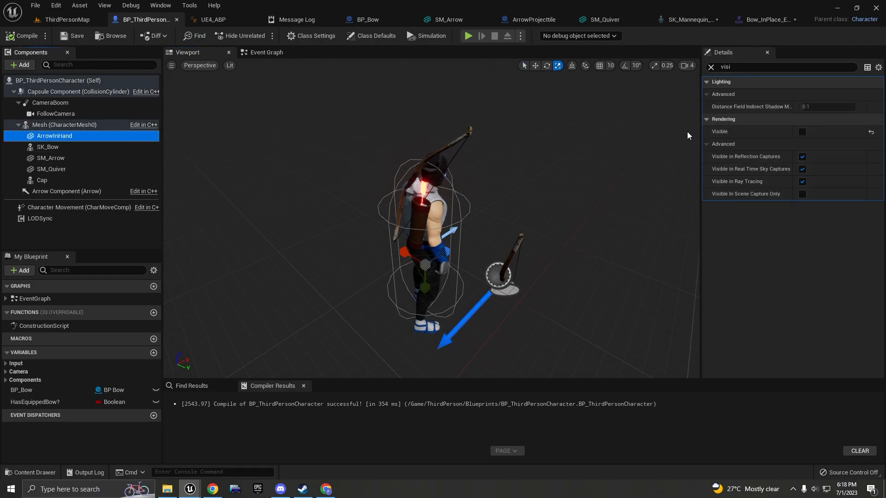
click(755, 70)
key(BackSpace)
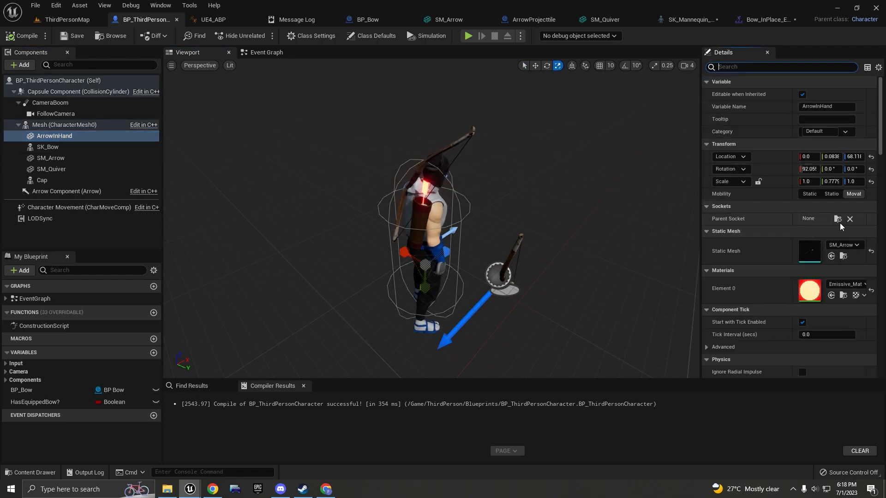
click(838, 220)
text(sokce)
key(ctrl+a)
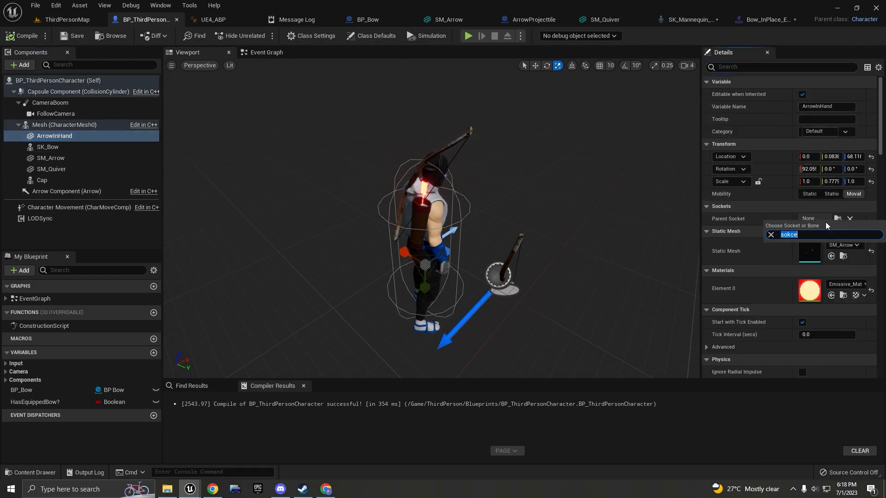
text(arro)
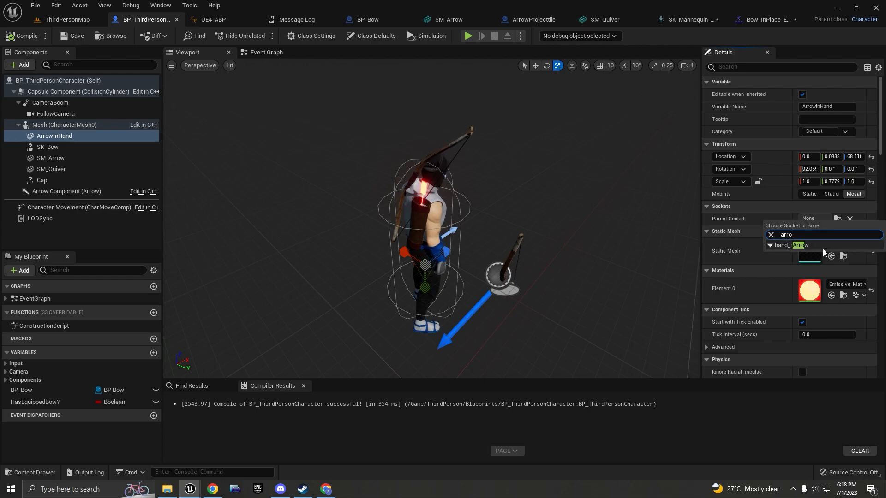
click(823, 247)
Reset the ArrowInHand component's rotation, location and scale to their defaults.
click(871, 169)
click(871, 157)
click(871, 182)
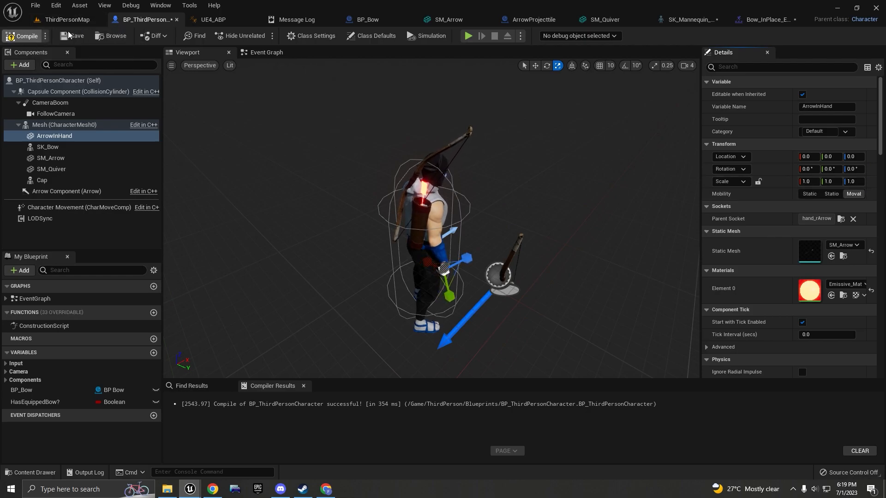
Play-test the level again, equip the bow and check how the arrow sits in the right hand.
click(73, 19)
click(195, 36)
click(490, 266)
click(562, 162)
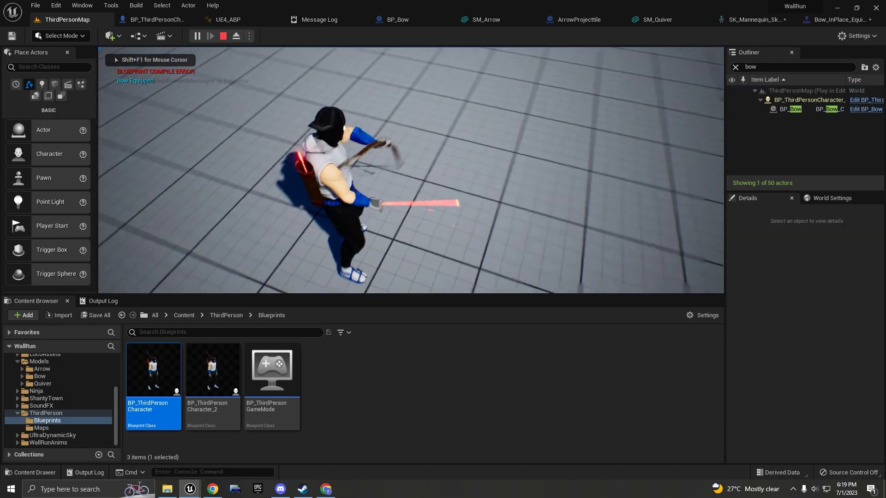
key(w)
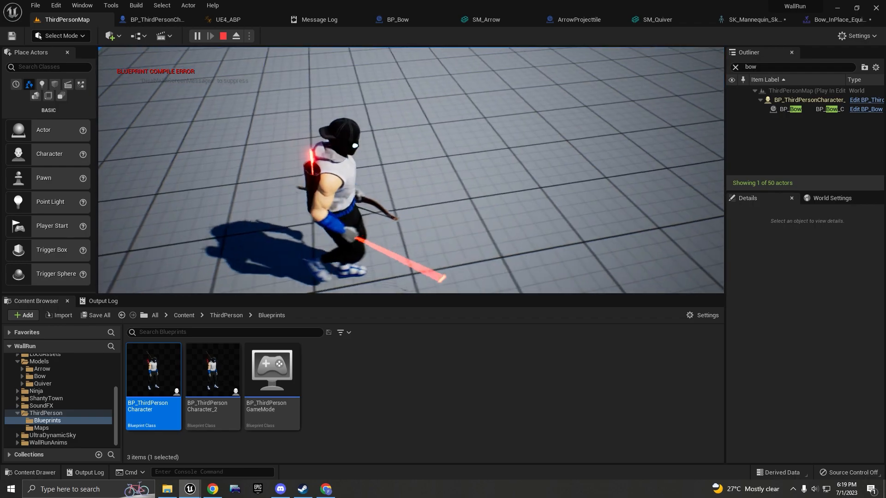
key(shift+F1)
key(Escape)
Wrap the Event BeginPlay nodes in the character's Event Graph in a comment box titled BeginPlay.
click(152, 20)
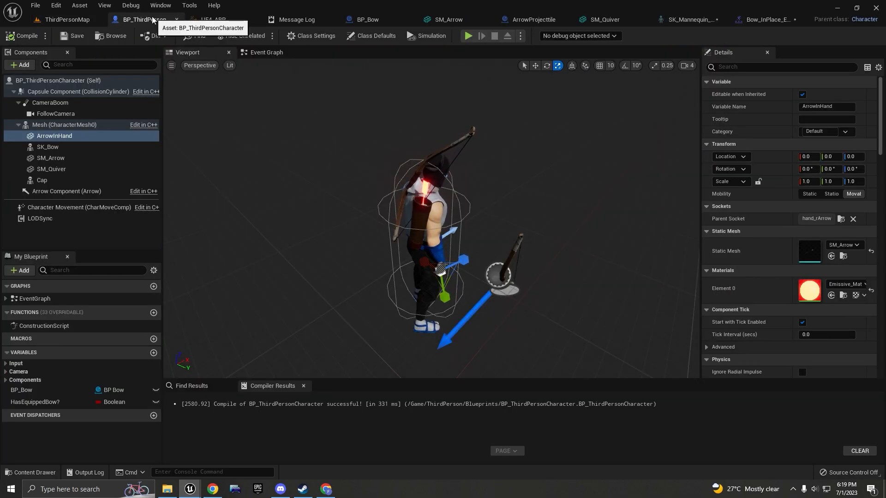
click(267, 52)
scroll(478, 217, down, 8)
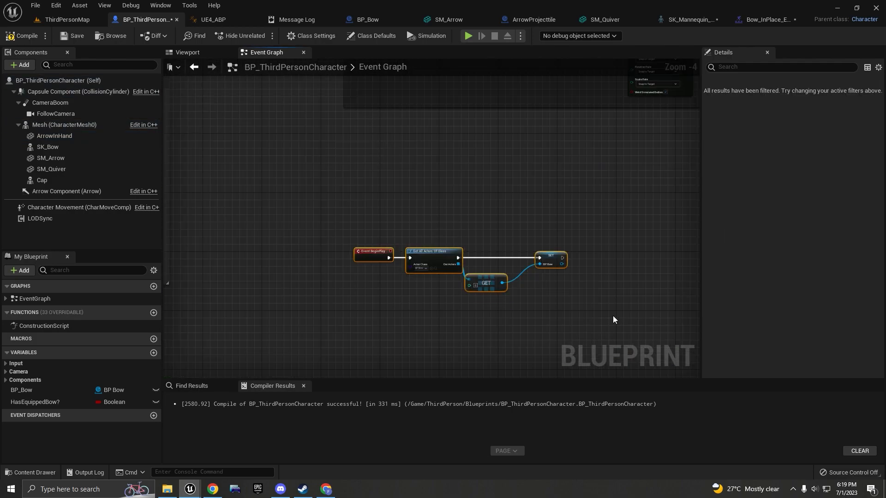
key(c)
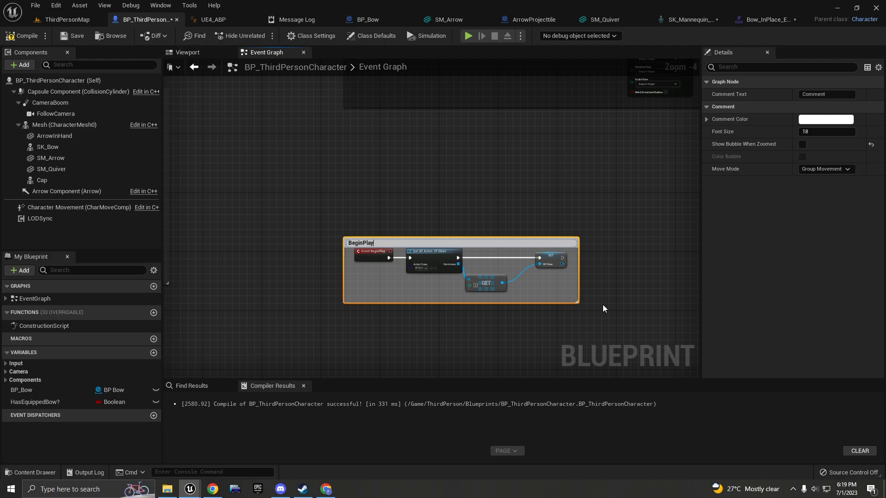
key(Return)
Set the BeginPlay comment's colour to near-black with a value of 0.010417.
click(825, 119)
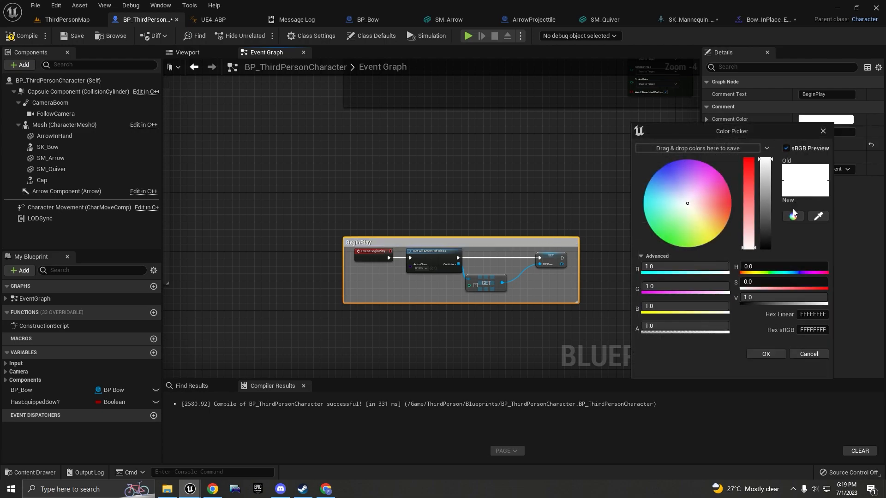
drag(762, 243, 764, 253)
click(767, 247)
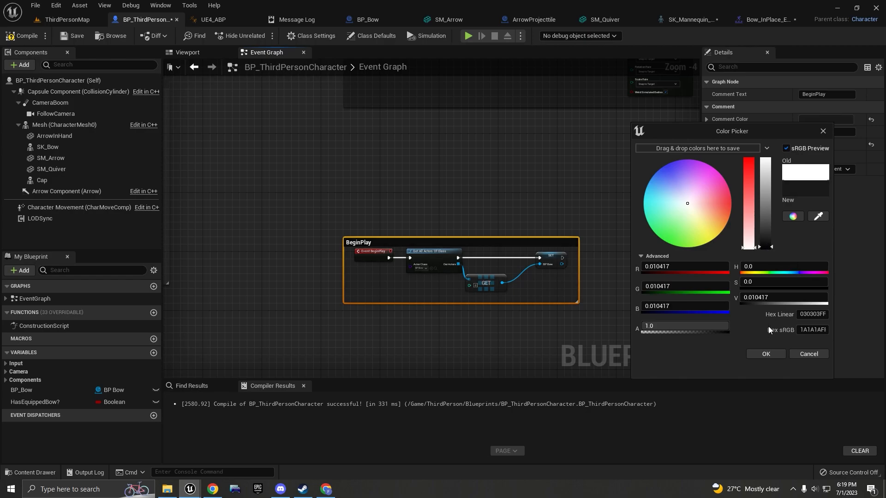
click(765, 354)
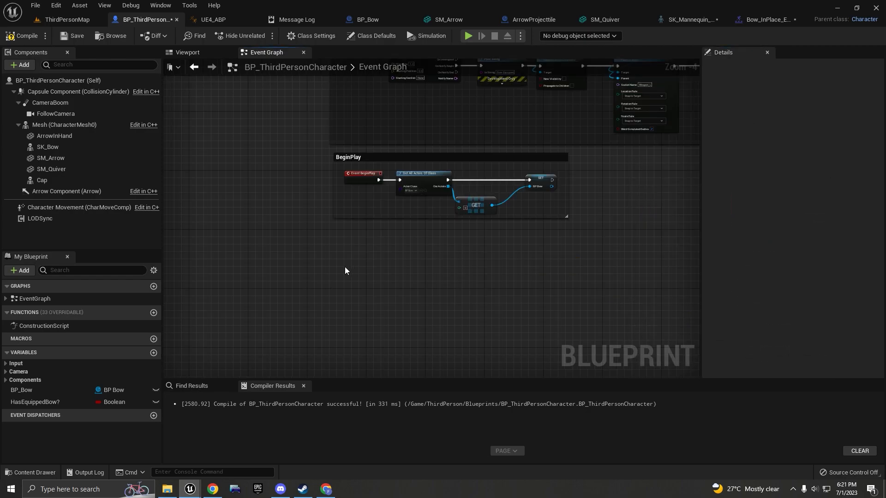
Add an empty comment box in the free space below the BeginPlay comment.
right_click(353, 250)
key(Escape)
key(c)
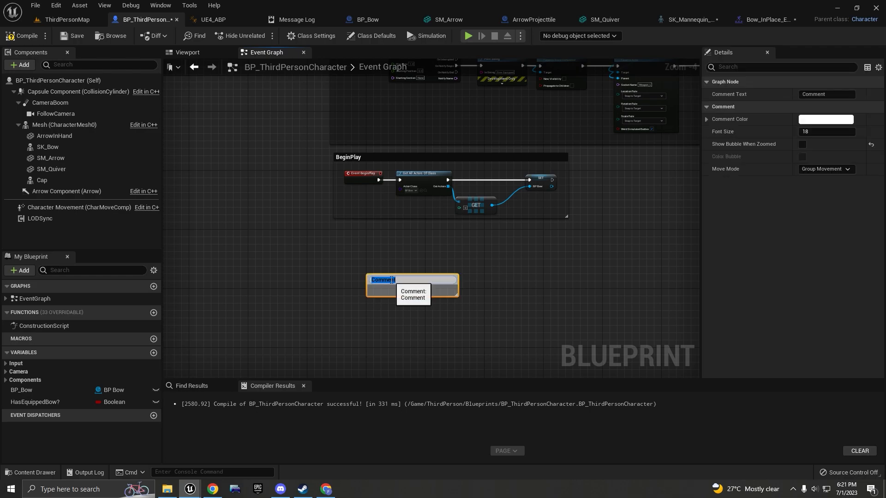
Enlarge the new comment box below the BeginPlay section and title it "Aim".
drag(395, 278, 686, 331)
scroll(369, 228, down, 3)
scroll(388, 242, up, 3)
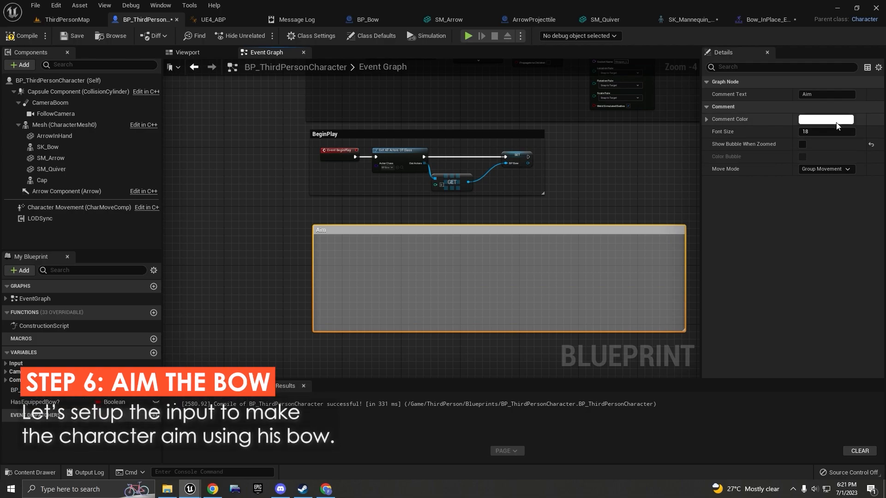
Set the Aim comment's color to black and enable Show Bubble When Zoomed.
click(836, 120)
drag(767, 176, 770, 256)
click(768, 353)
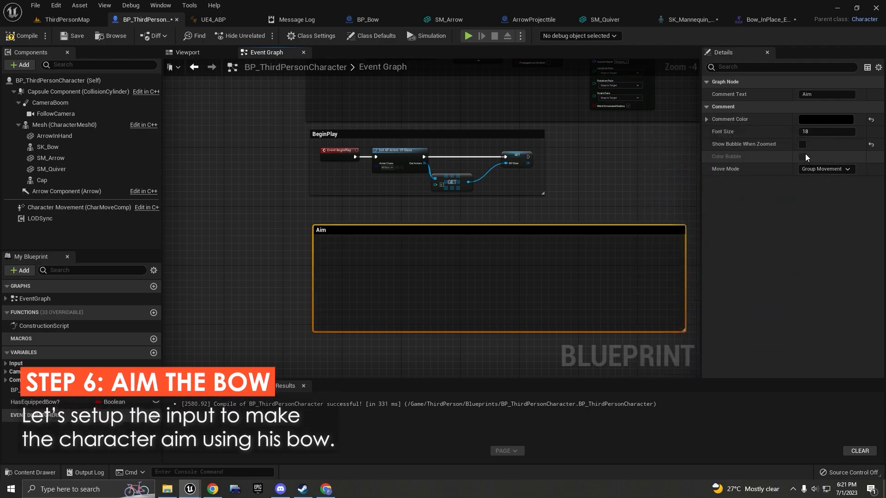
click(803, 144)
Add a Right Mouse Button event node near the upper-left corner inside the Aim comment.
scroll(314, 270, up, 3)
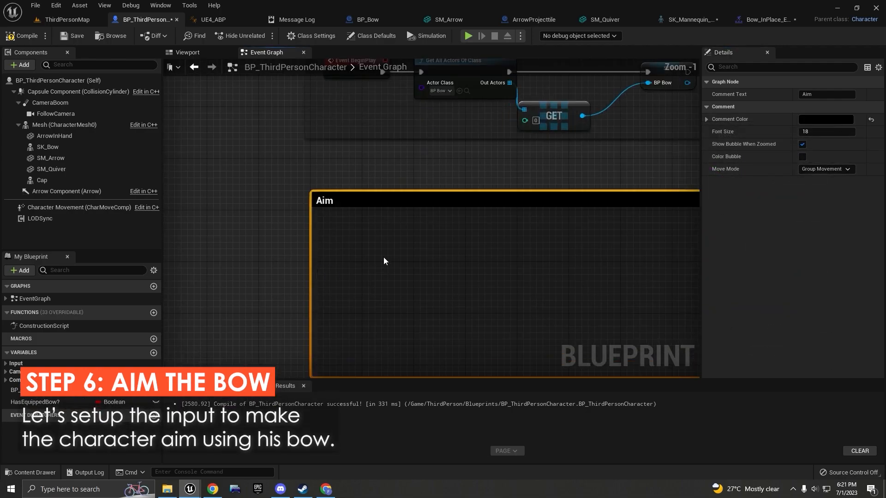
click(370, 258)
right_click(370, 259)
text(right mouse)
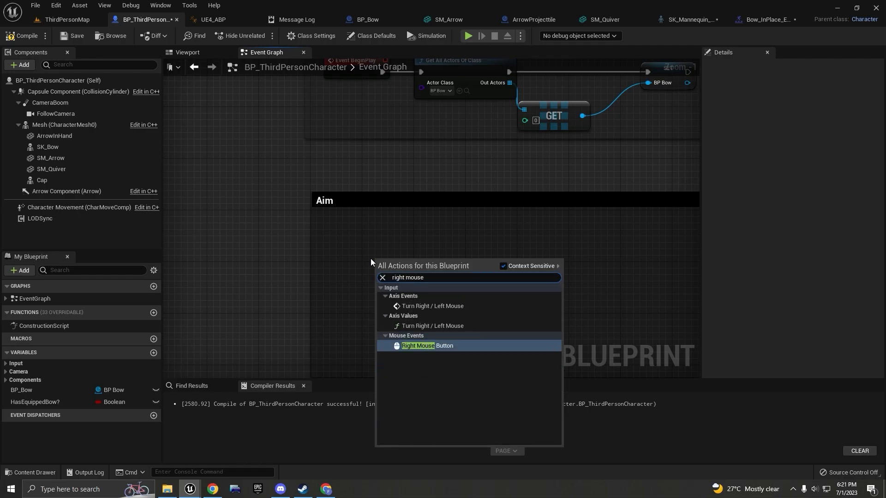
key(Return)
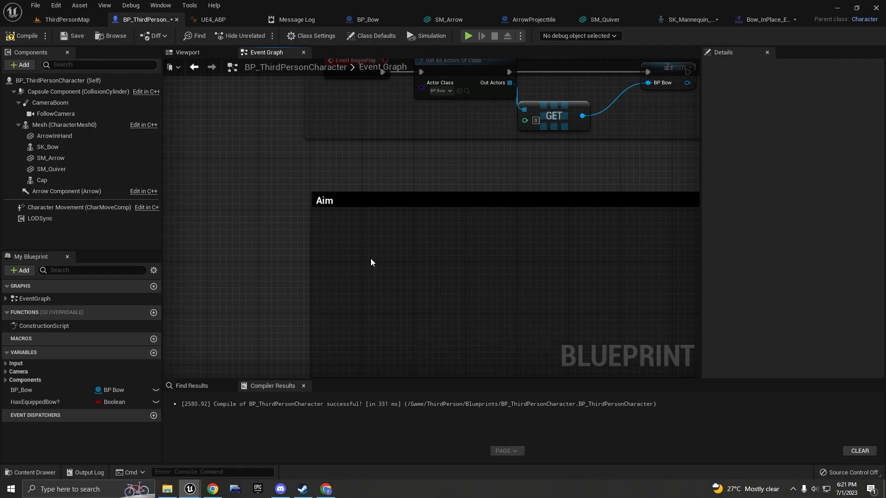
drag(402, 264, 377, 244)
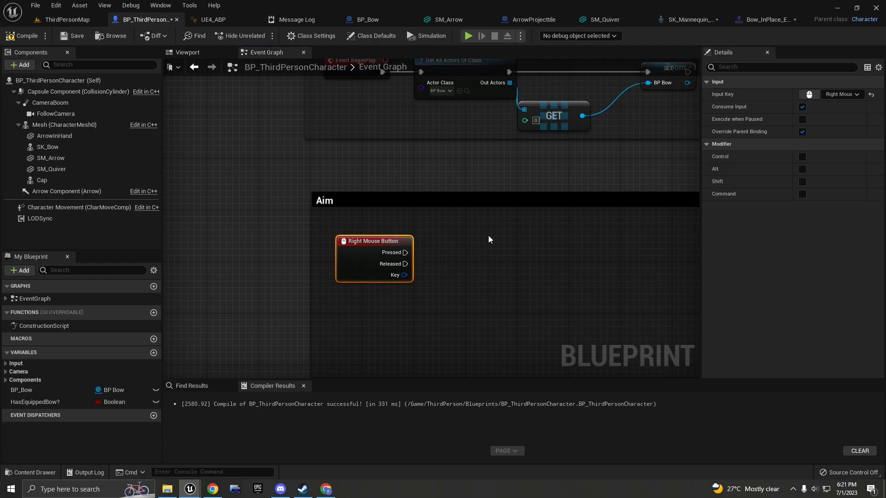
click(418, 310)
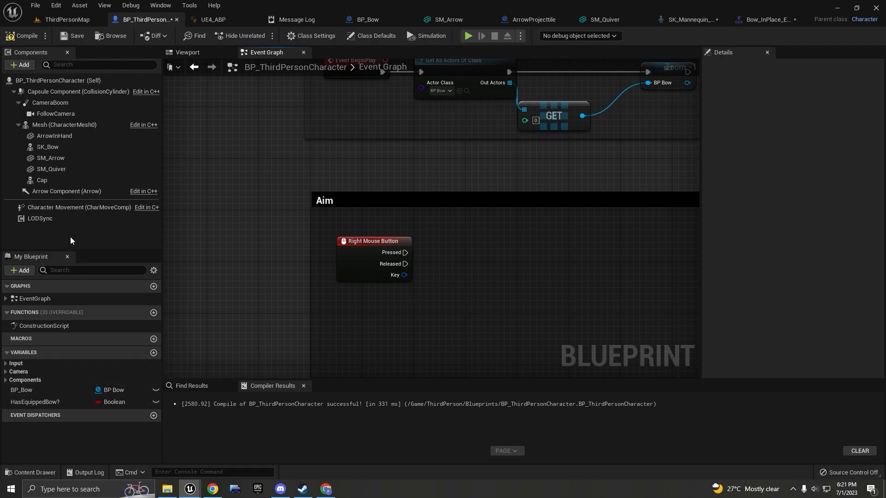
Add a Character Movement reference to the Aim comment and create a Set Orient Rotation to Movement node from it.
drag(79, 207, 473, 273)
drag(395, 317, 395, 317)
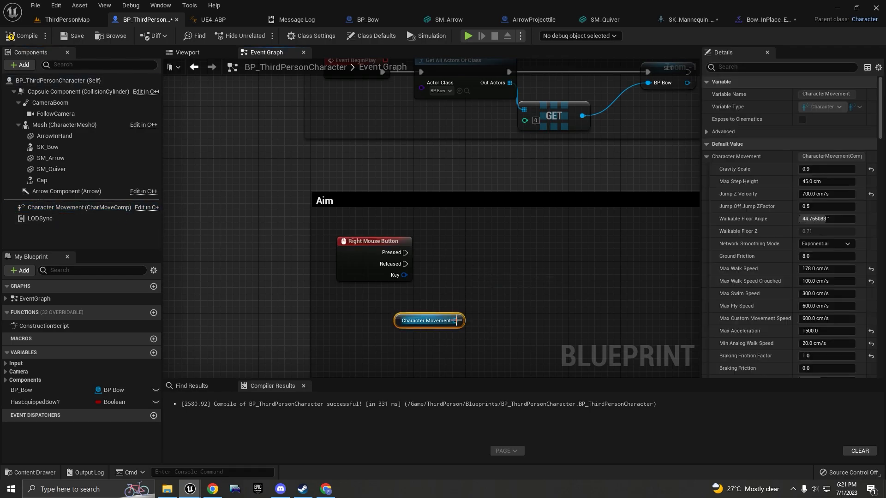
drag(467, 268, 467, 268)
text(set o)
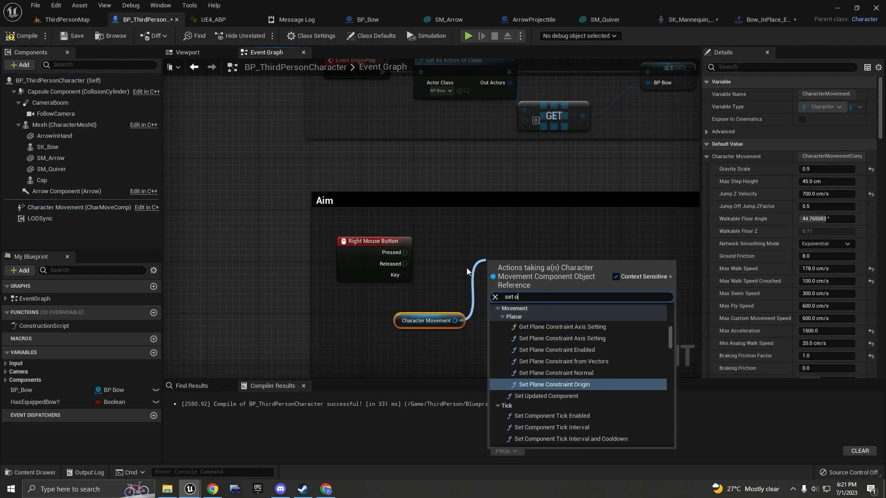
text(rient ro)
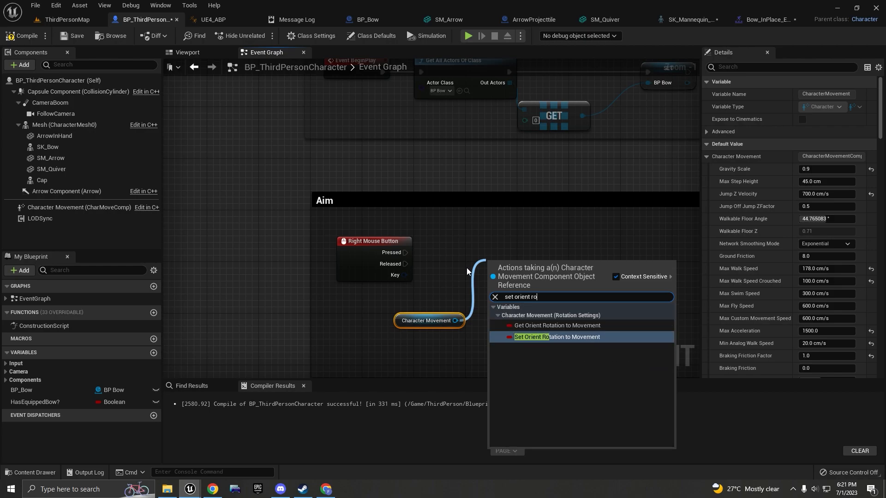
key(Return)
drag(471, 325, 544, 328)
text(use controller)
key(Return)
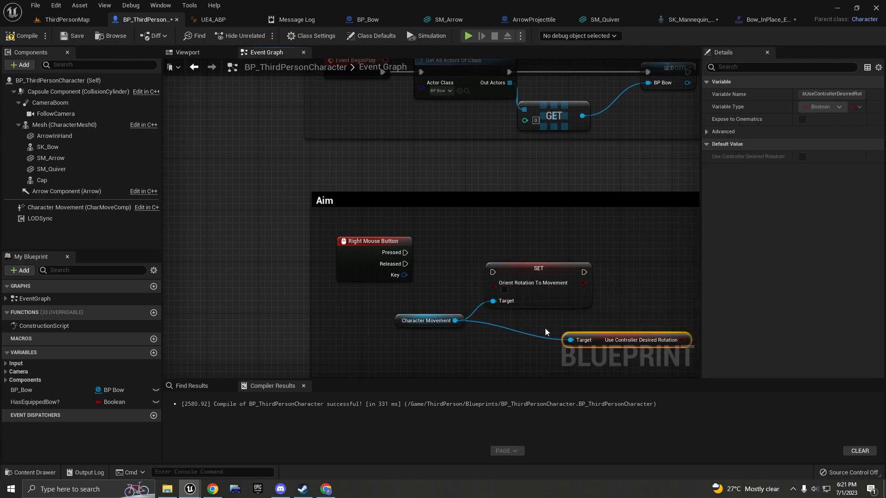
right_drag(611, 317, 574, 298)
key(Delete)
Create a Set Use Controller Desired Rotation node from Character Movement and chain it after the Orient Rotation To Movement node.
drag(421, 299, 463, 318)
text(set use contro)
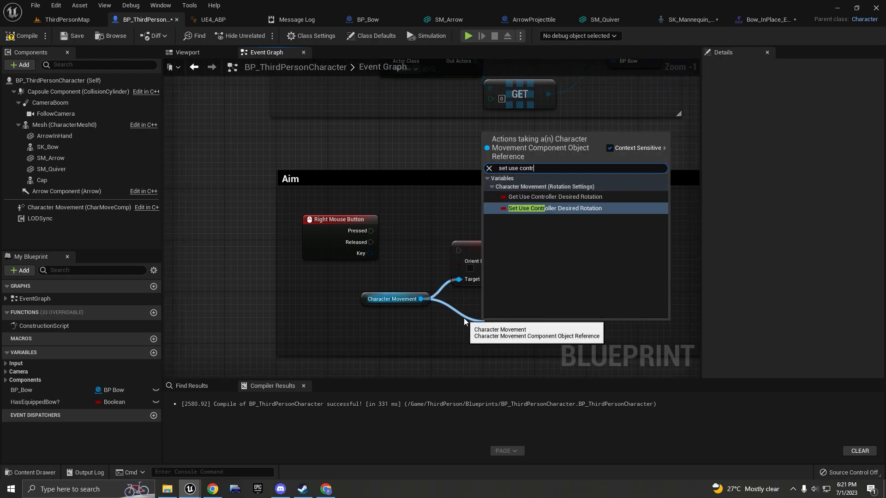
key(Return)
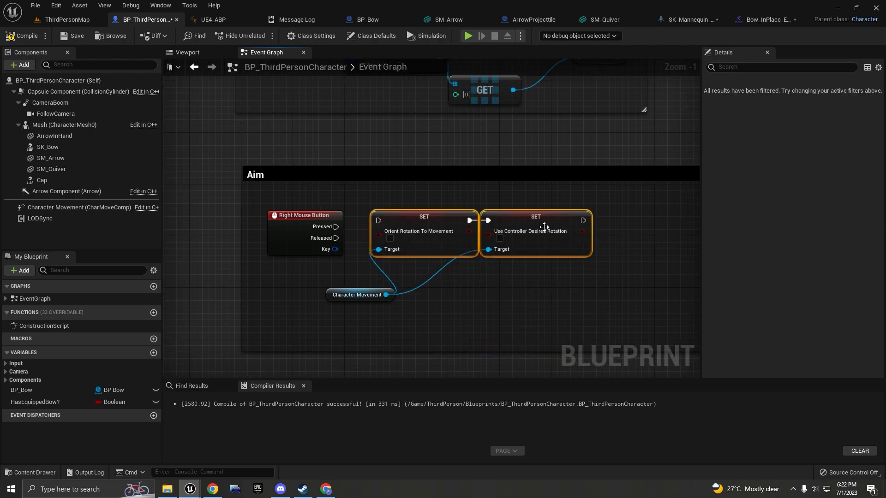
Duplicate the two connected SET nodes and place the copies directly below the originals.
key(ctrl+c)
key(ctrl+v)
drag(395, 323, 395, 323)
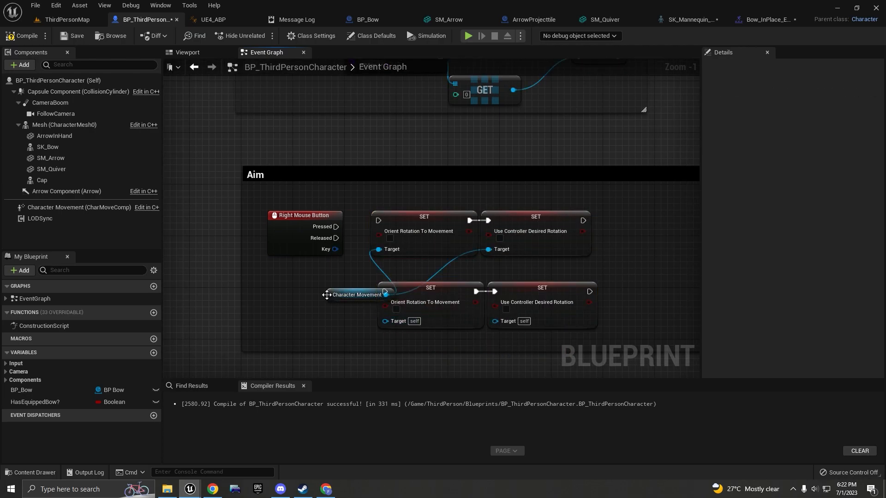
Wire Character Movement to both copied nodes, and enable Orient Rotation To Movement on the copy and Use Controller Desired Rotation on the original.
drag(348, 299, 313, 289)
drag(378, 301, 514, 324)
click(396, 309)
click(499, 238)
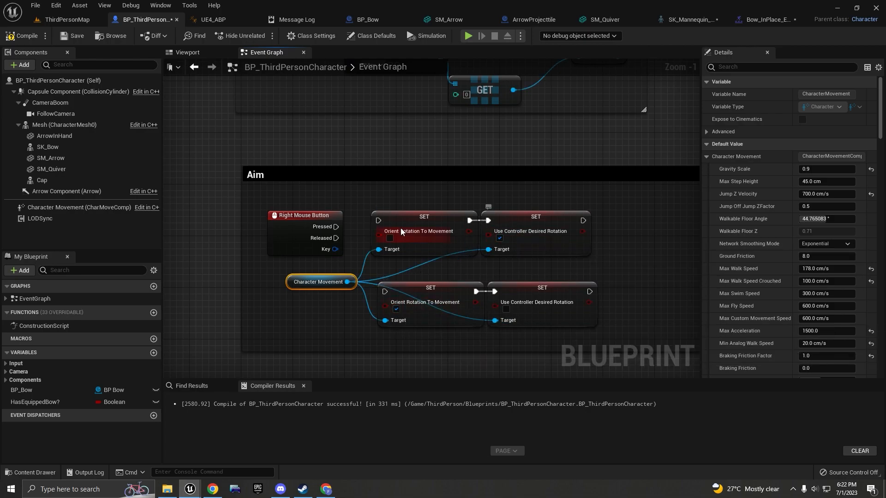
Connect Pressed to the upper SET chain and Released to the lower one, and align the nodes neatly.
drag(379, 221, 382, 293)
drag(431, 342, 510, 275)
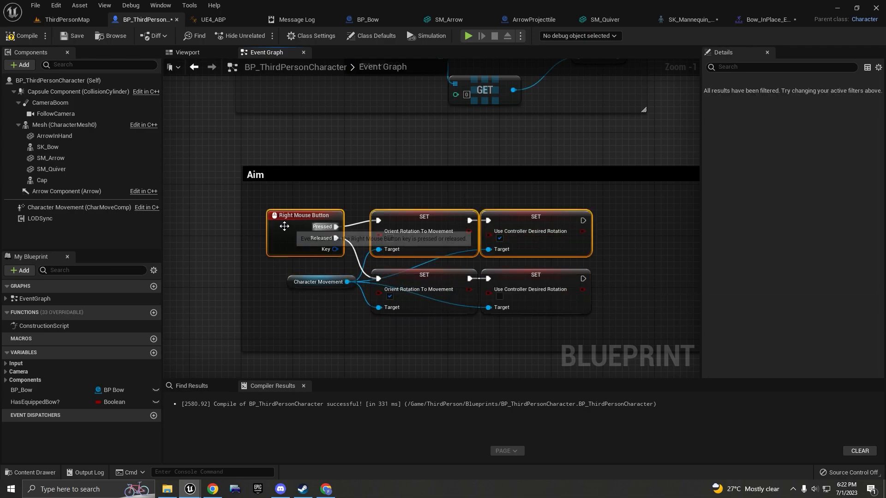
drag(283, 228, 283, 221)
drag(307, 284, 280, 285)
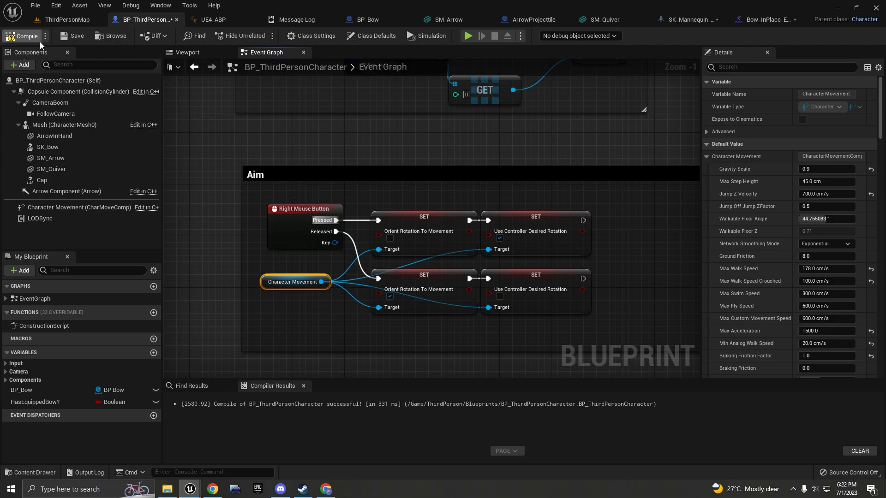
Compile the character blueprint and play ThirdPersonMap in the editor despite the unresolved UE4_ABP_2 errors.
click(73, 24)
click(194, 36)
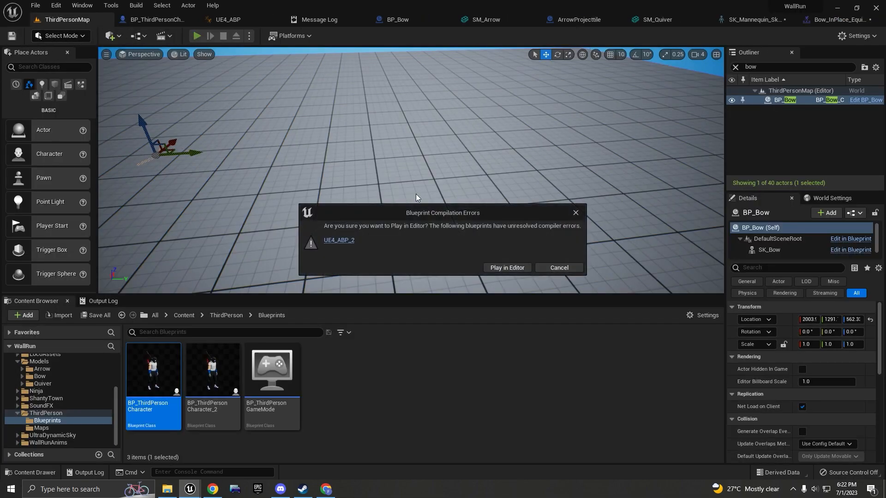
click(516, 269)
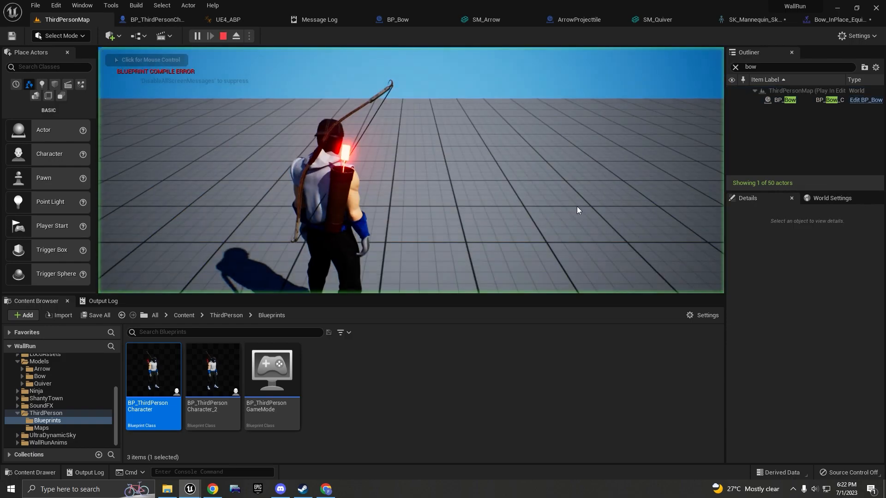
Walk the character in all directions to test its rotation behaviour with the aim input, and end the play session.
key(w)
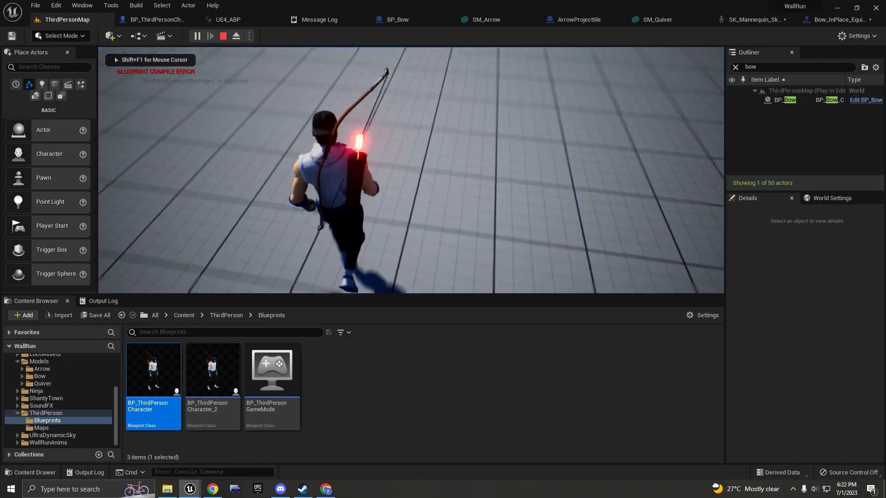
key(w)
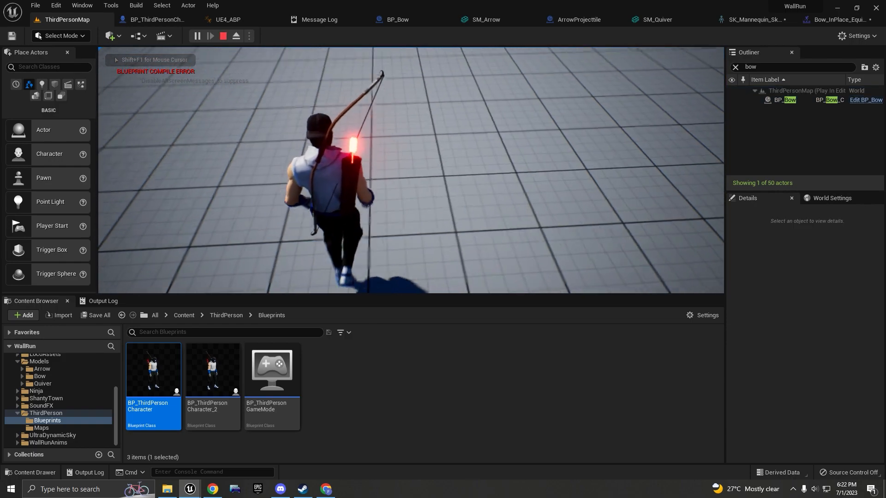
key(w)
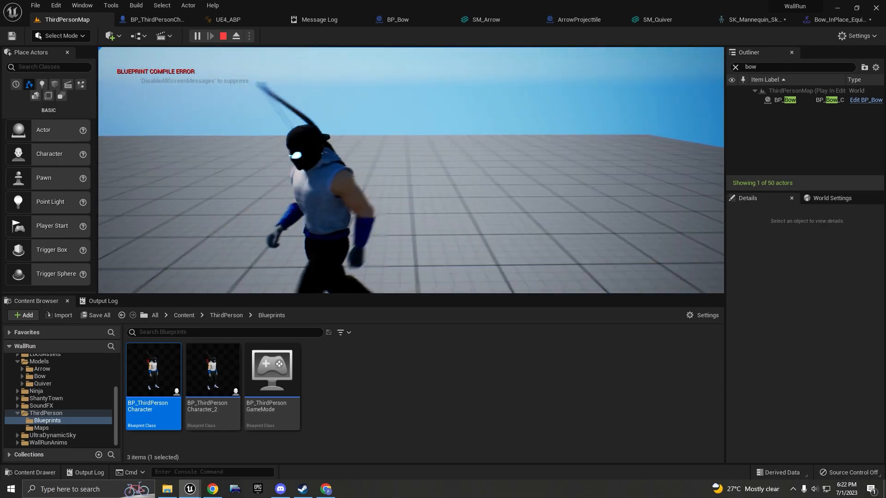
key(s)
key(w)
key(s)
key(w)
key(w)
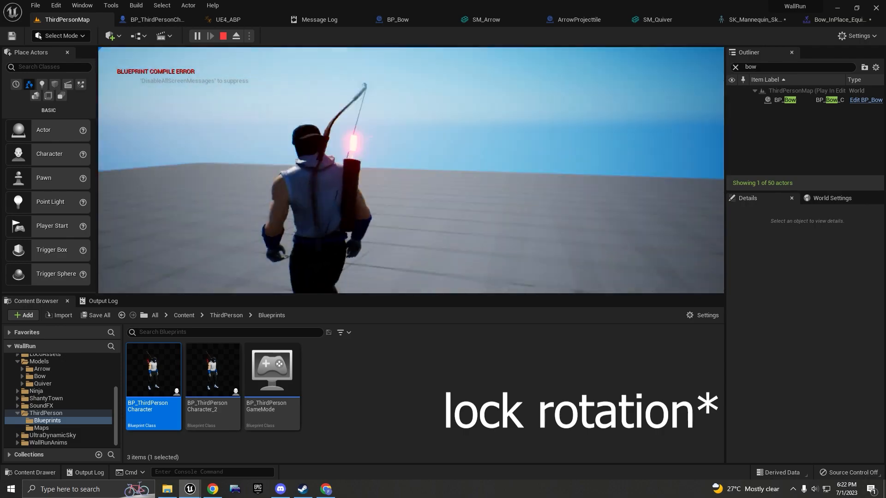
key(a)
key(a)
key(w)
key(a)
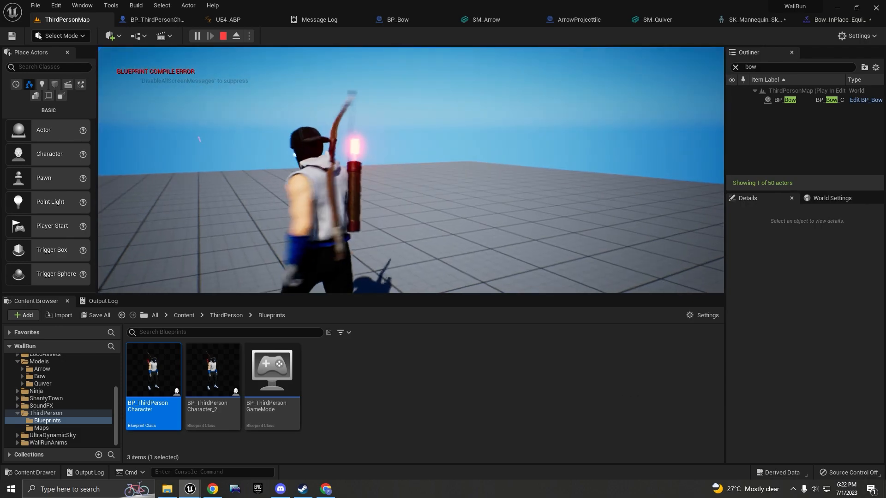
key(d)
key(w)
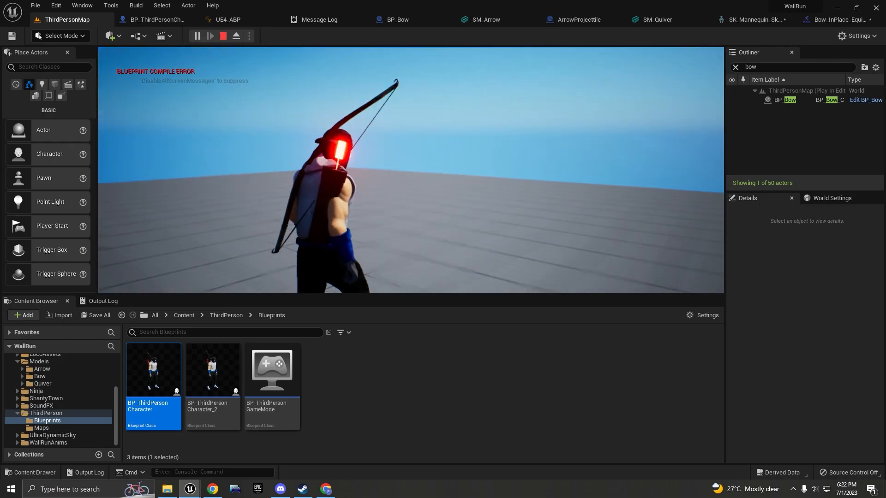
key(d)
key(w)
key(w)
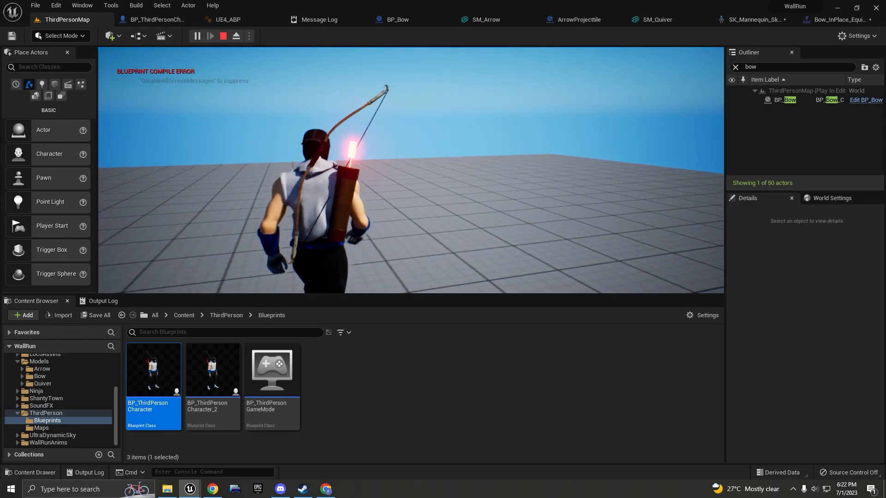
key(s)
key(w)
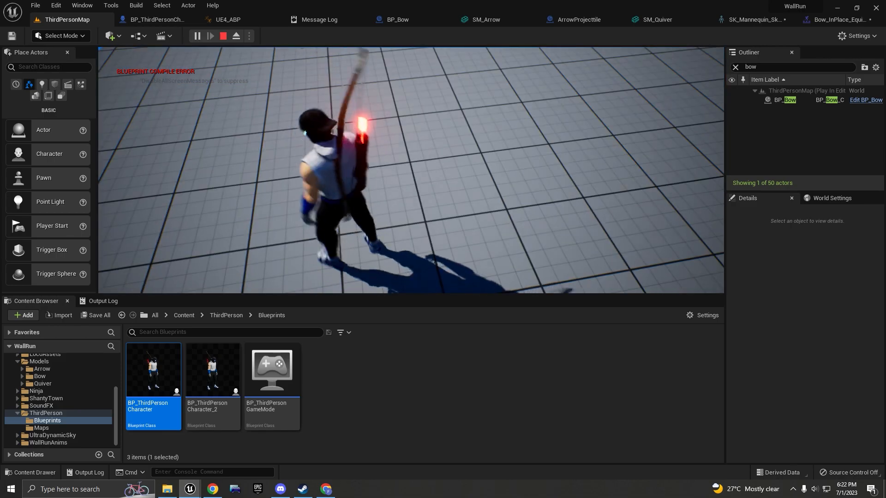
key(a)
key(w)
key(a)
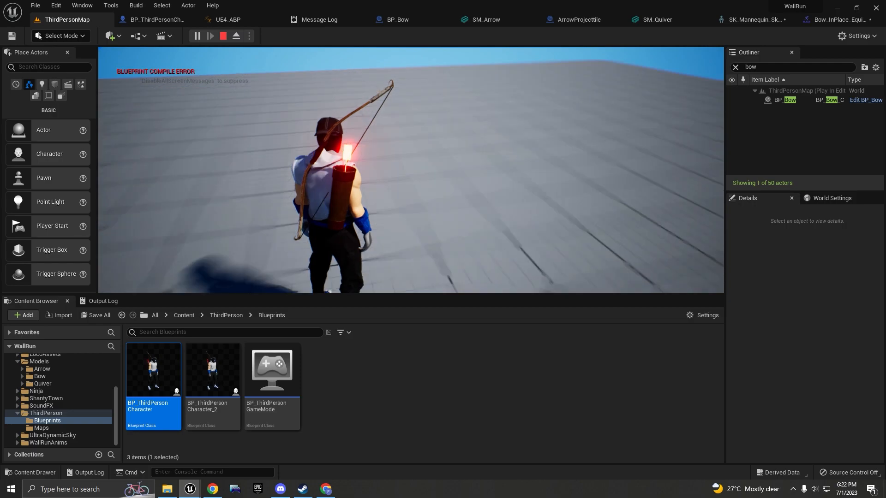
key(Escape)
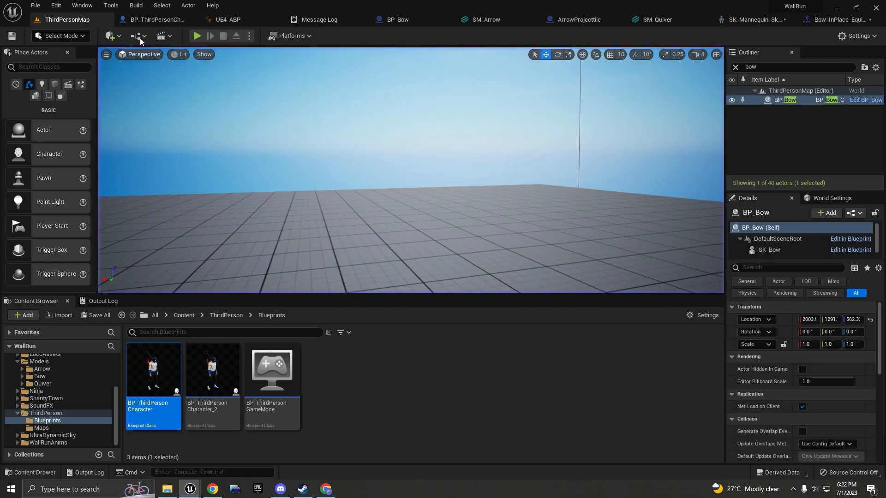
In the BP_ThirdPersonCharacter graph, create a Set Rotation Rate node from Character Movement at the end of the upper row.
click(152, 20)
scroll(361, 222, up, 3)
right_drag(487, 232, 449, 219)
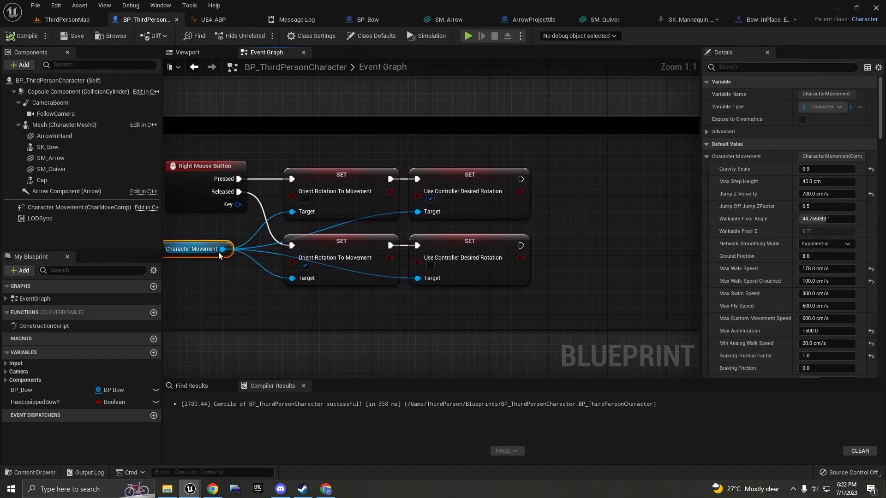
drag(227, 251, 615, 194)
text(set rotat)
key(Return)
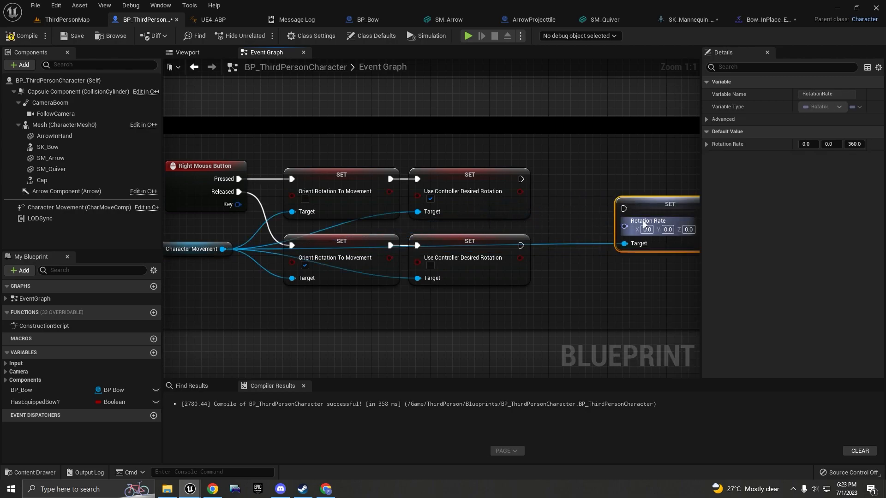
drag(637, 206, 593, 176)
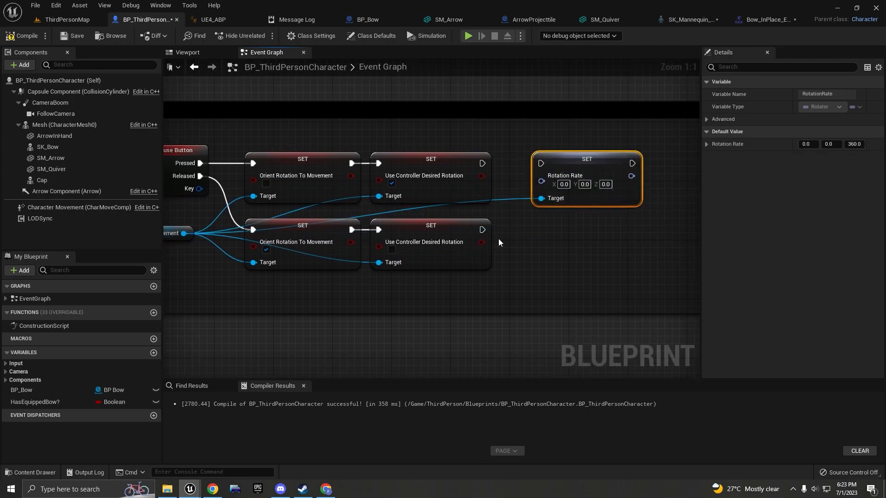
Duplicate the Set Rotation Rate node for the lower row and wire its target to Character Movement.
key(ctrl+c)
key(ctrl+v)
drag(504, 279, 184, 233)
drag(549, 240, 500, 214)
Connect each Rotation Rate node to the end of its row and set the lower one's Z value to 500.
drag(482, 163, 544, 166)
drag(482, 229, 509, 231)
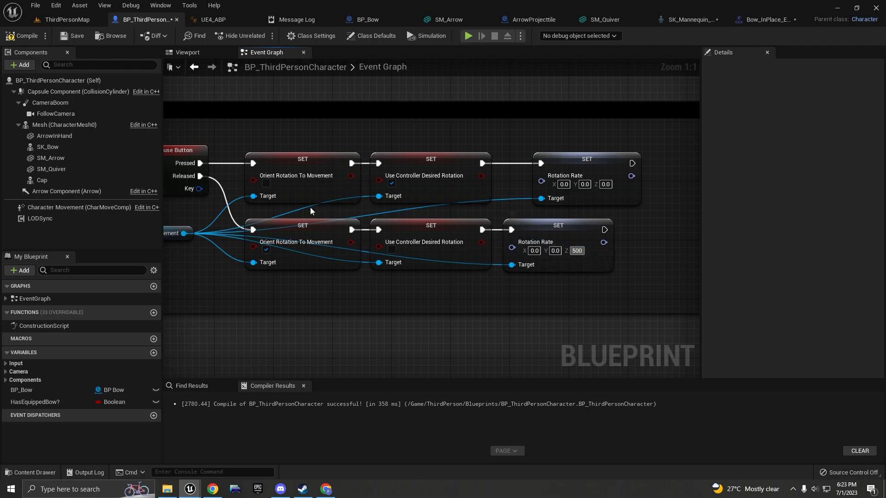
drag(565, 256, 563, 255)
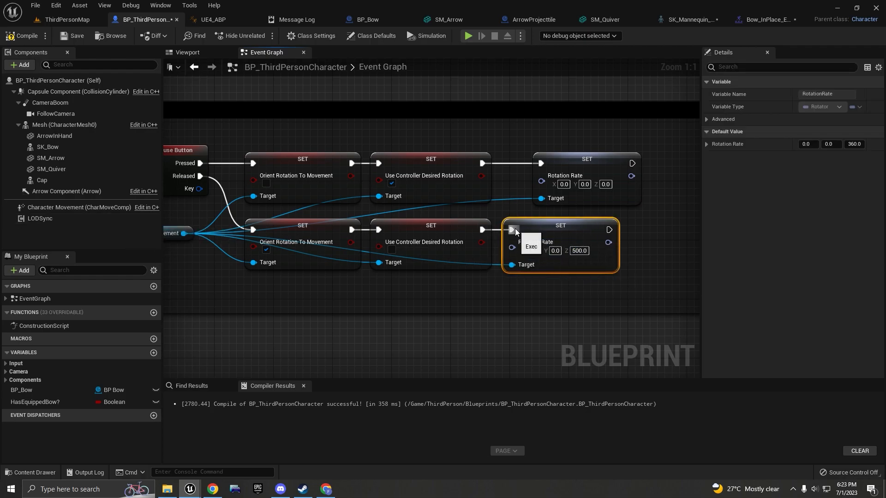
Check Character Movement's rotation settings, align the upper Rotation Rate node with the lower one, set its Z value to 1200, and compile.
click(68, 208)
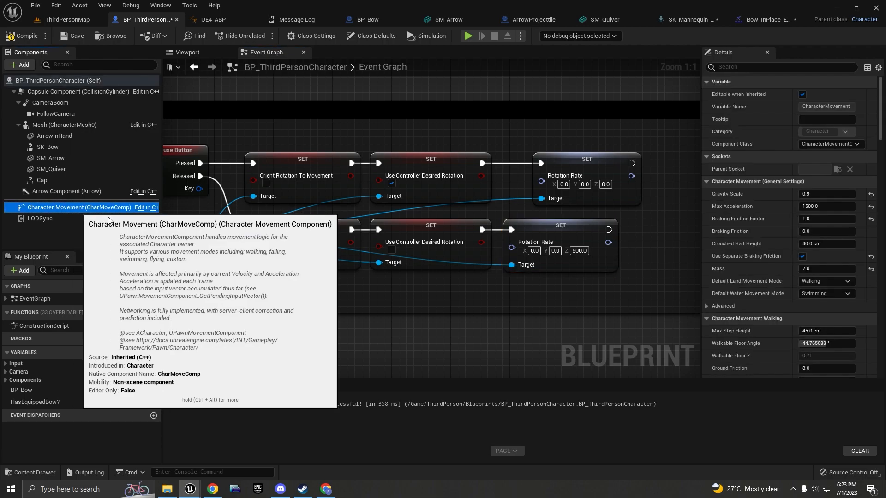
scroll(858, 224, down, 3)
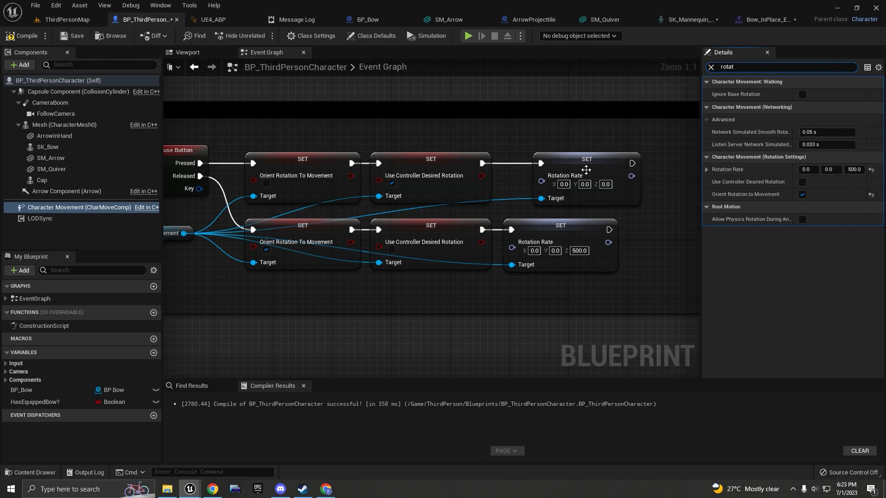
drag(594, 172, 572, 172)
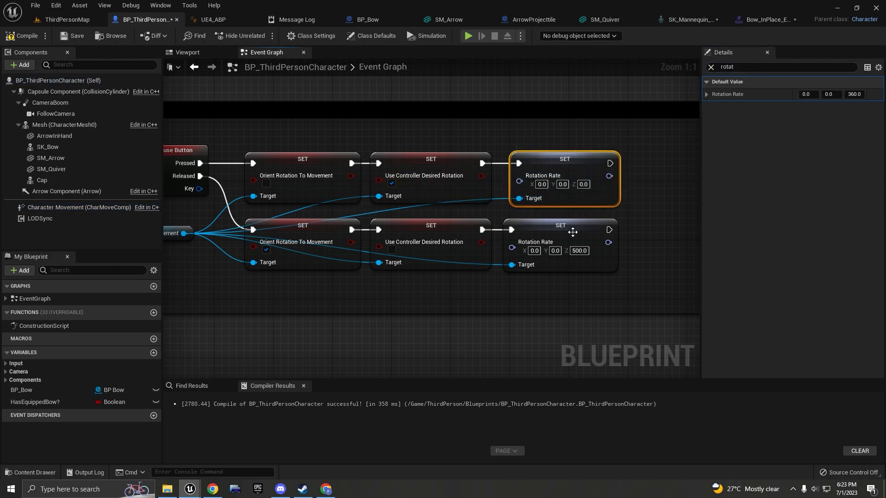
drag(639, 287, 516, 228)
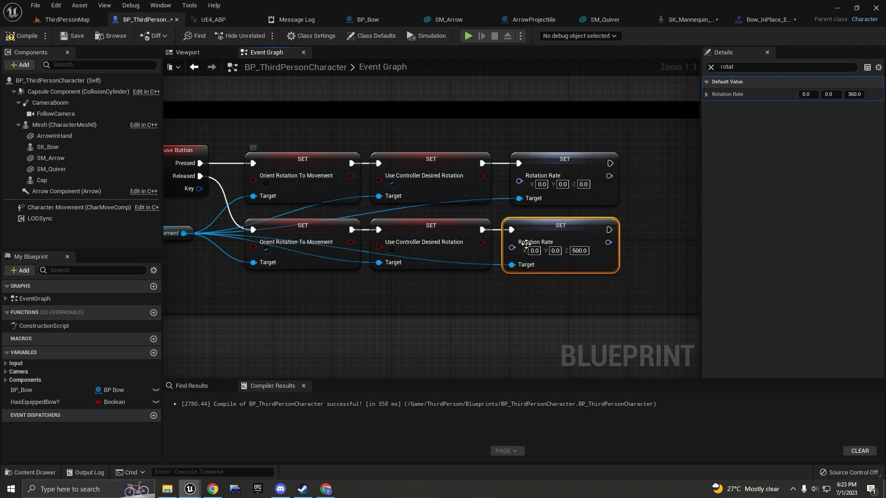
drag(555, 275, 434, 244)
click(628, 207)
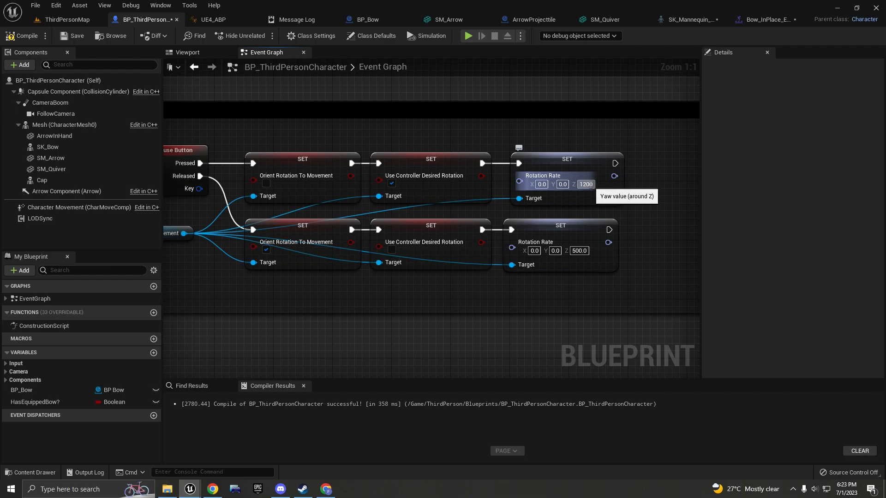
click(586, 185)
click(27, 36)
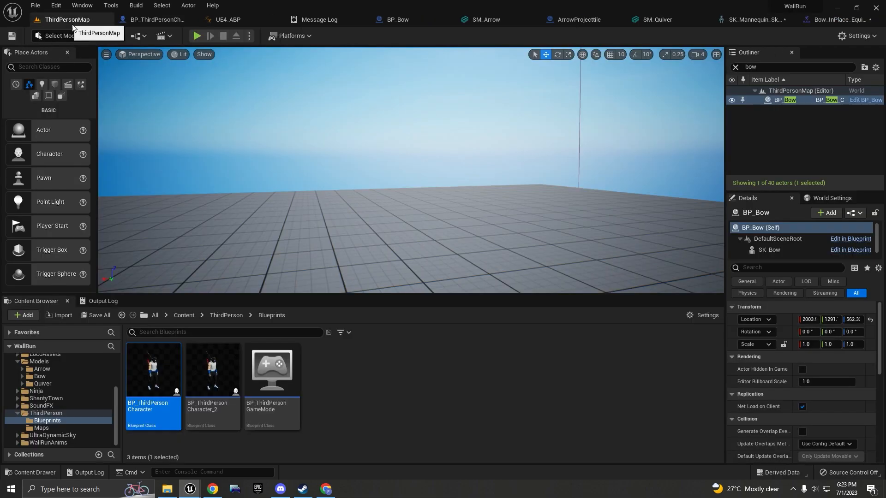
Play the level from ThirdPersonMap, walk the character forward and backward to test how it turns while aiming, and end the session.
click(196, 36)
click(507, 268)
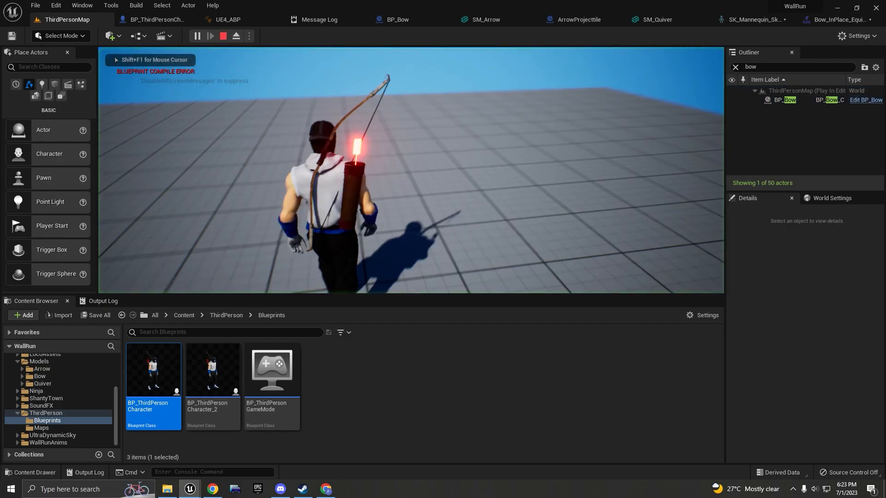
key(w)
key(s)
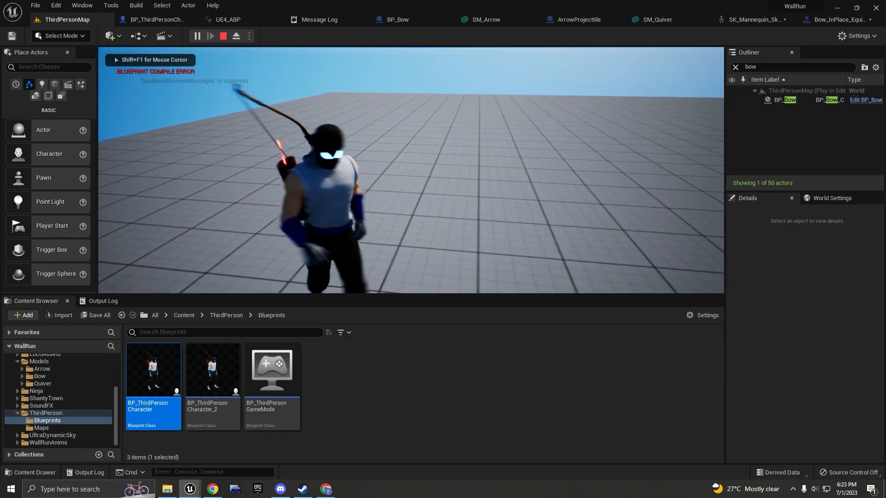
key(w)
key(s)
key(w)
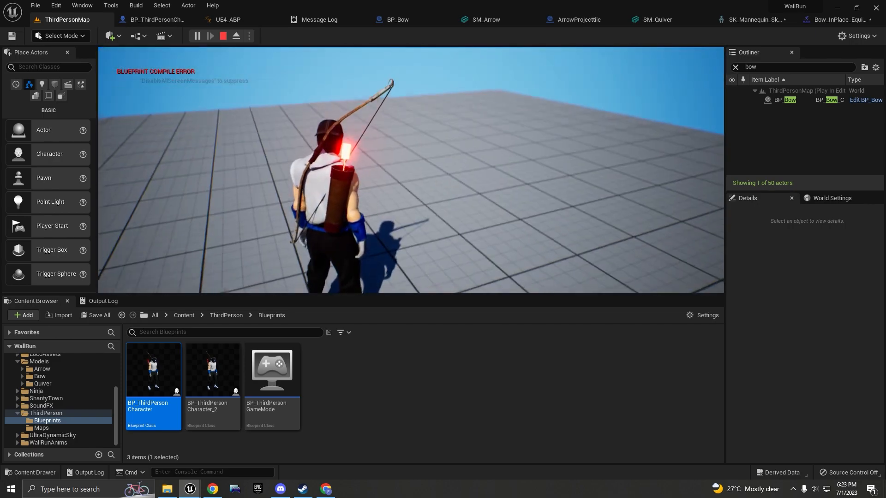
key(w)
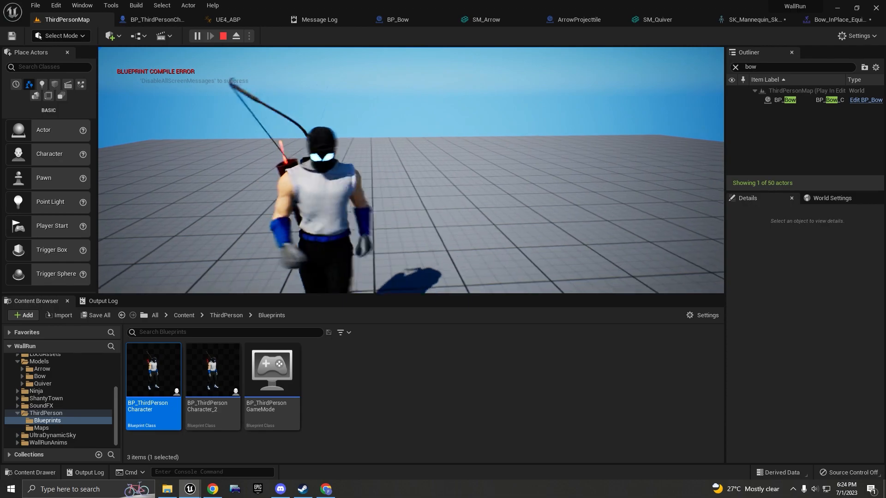
key(Escape)
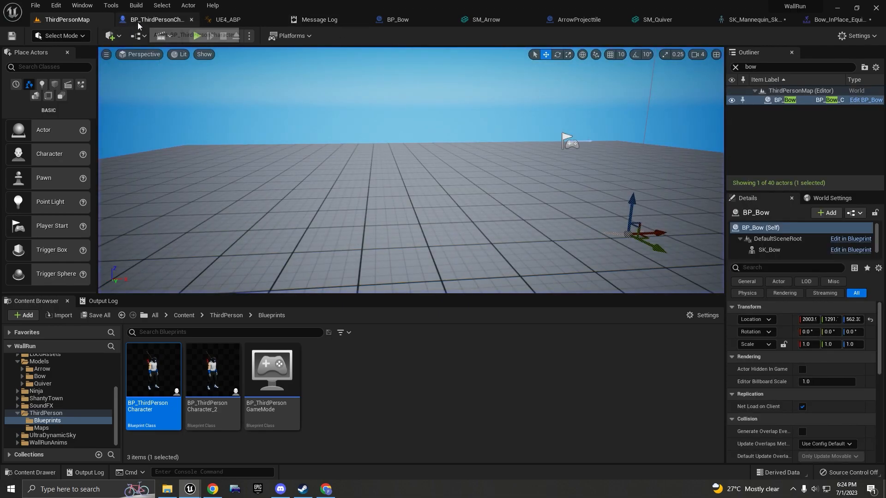
In the BP_ThirdPersonCharacter graph, collapse the six SET nodes and the Character Movement reference into a macro named Set Rotation Macro.
click(152, 19)
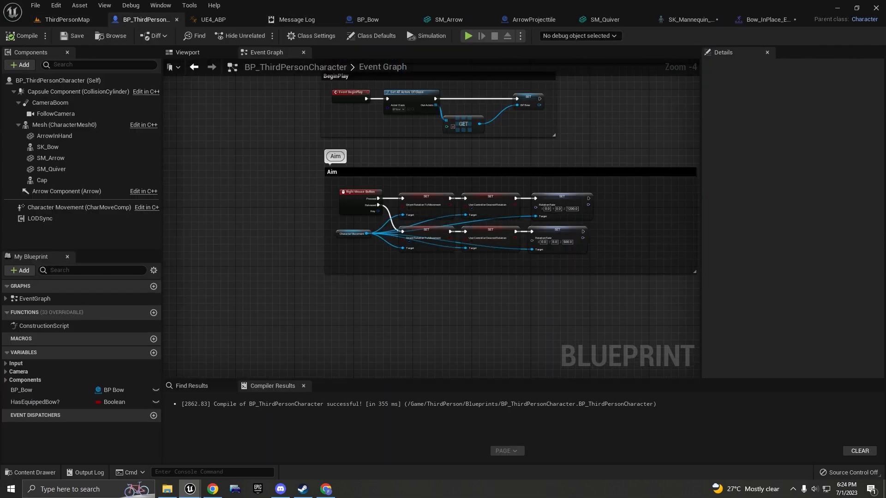
drag(576, 274, 379, 225)
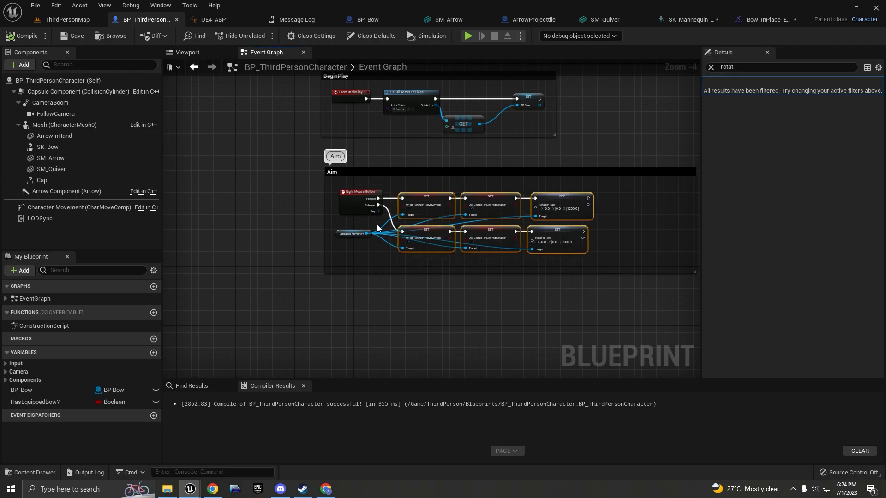
right_click(425, 199)
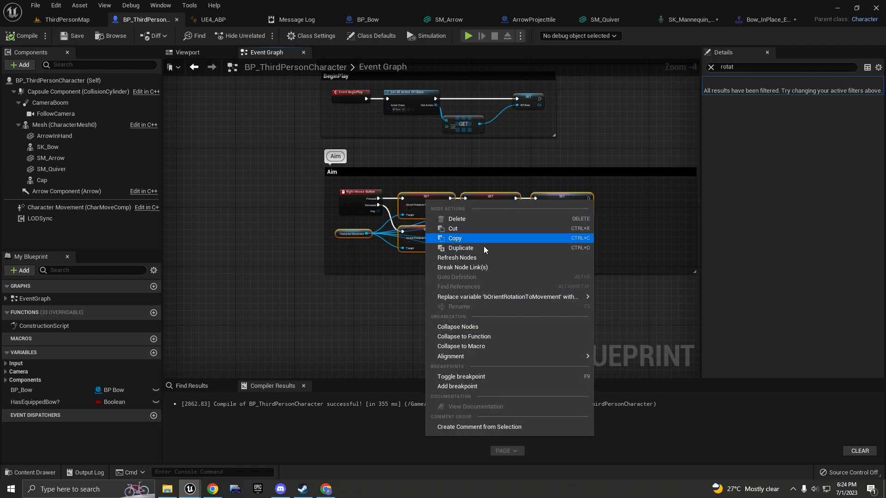
click(488, 345)
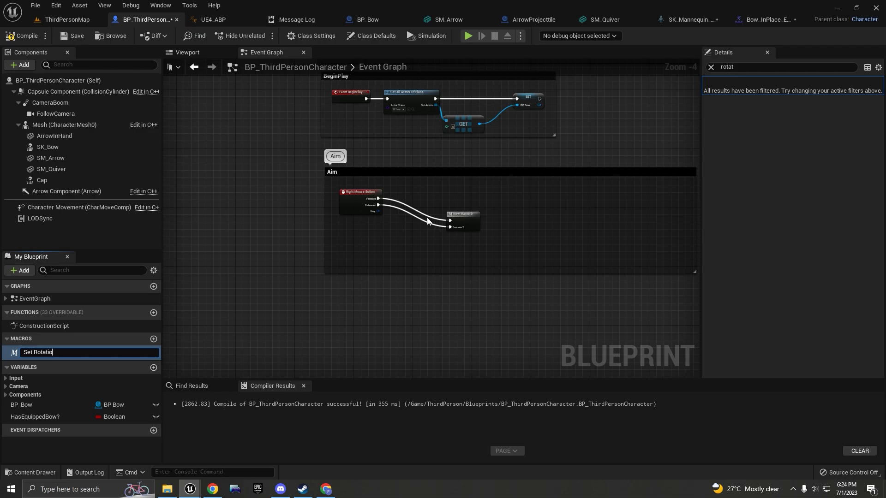
text(cro)
key(Return)
scroll(466, 223, up, 3)
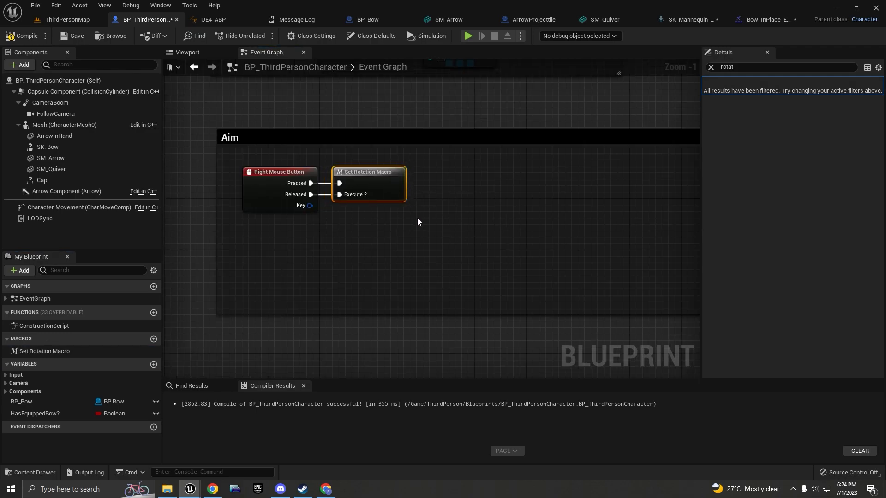
Open Set Rotation Macro and rename its two execution inputs to Enable and Disable.
double_click(367, 175)
scroll(364, 176, down, 2)
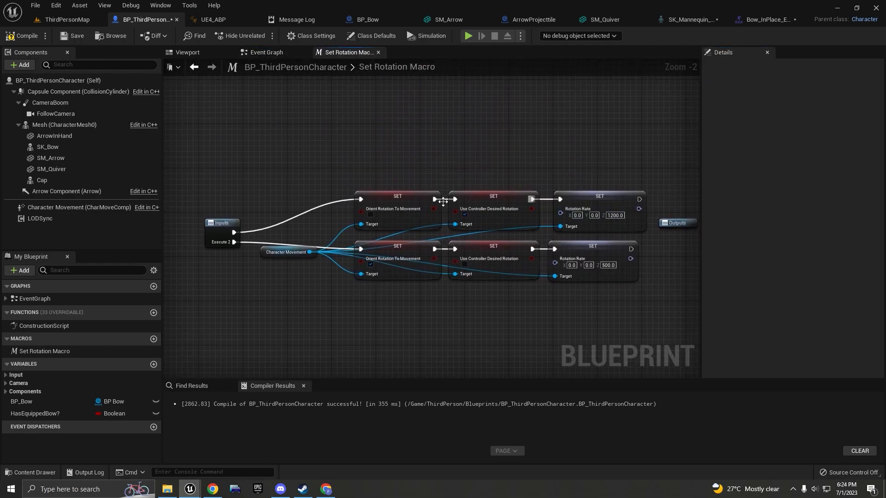
click(721, 168)
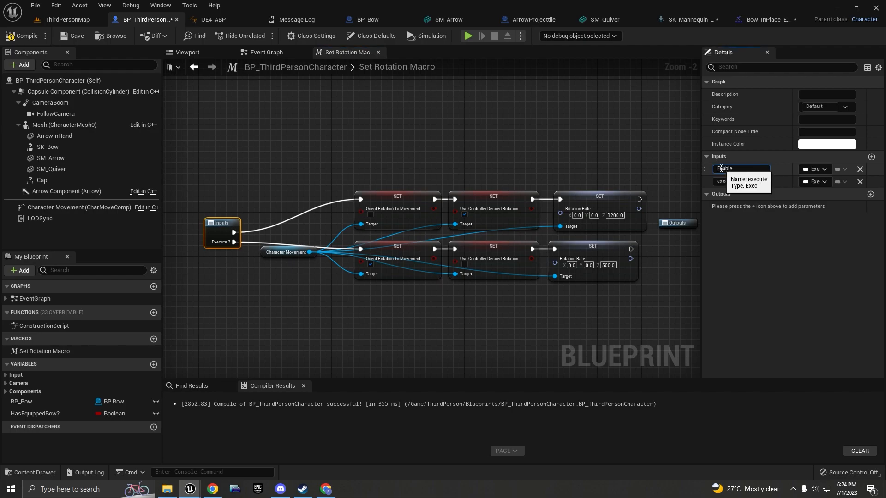
click(744, 181)
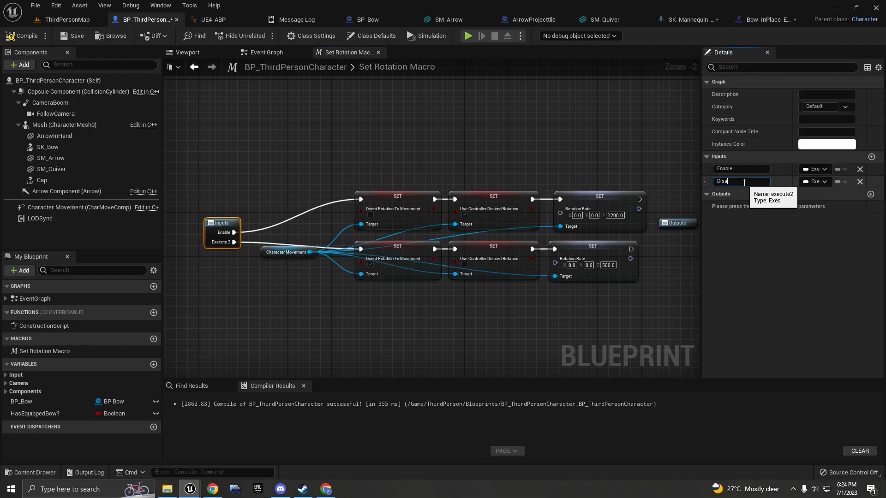
text(Disable)
key(Return)
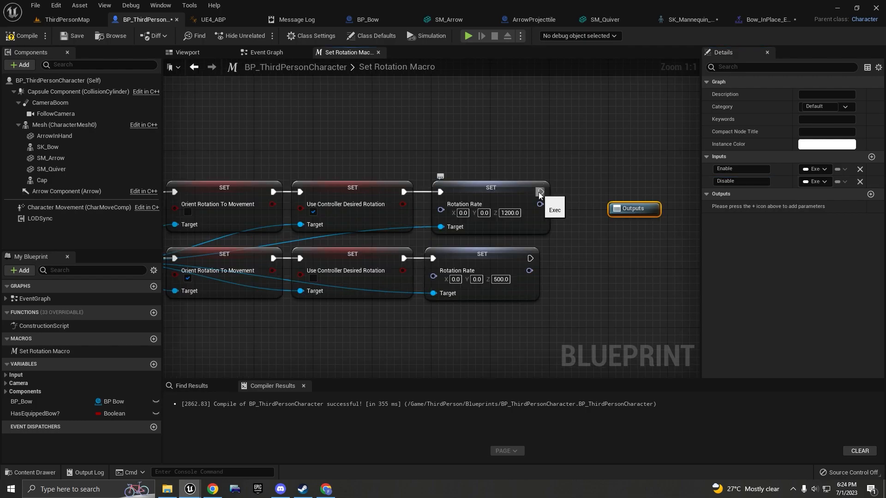
Connect the ends of both rows to the macro's Outputs node and name the outputs Then 1 and Then 2.
drag(541, 192, 636, 210)
drag(530, 259, 624, 187)
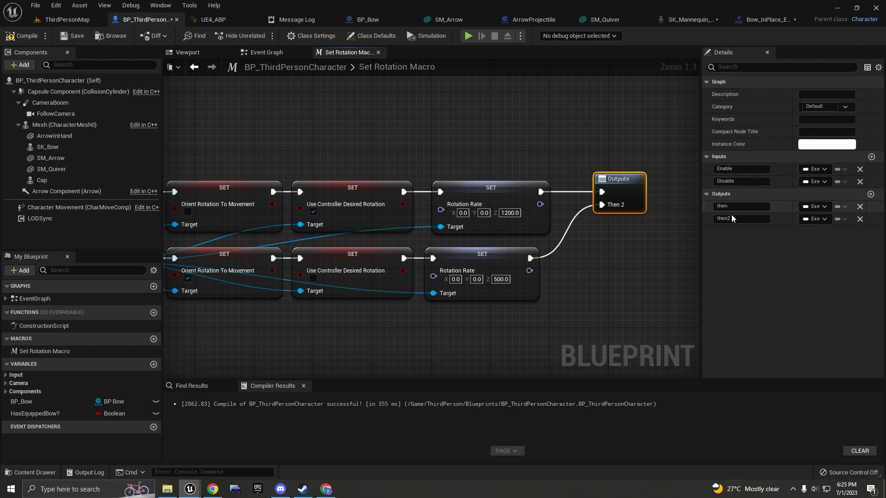
click(748, 207)
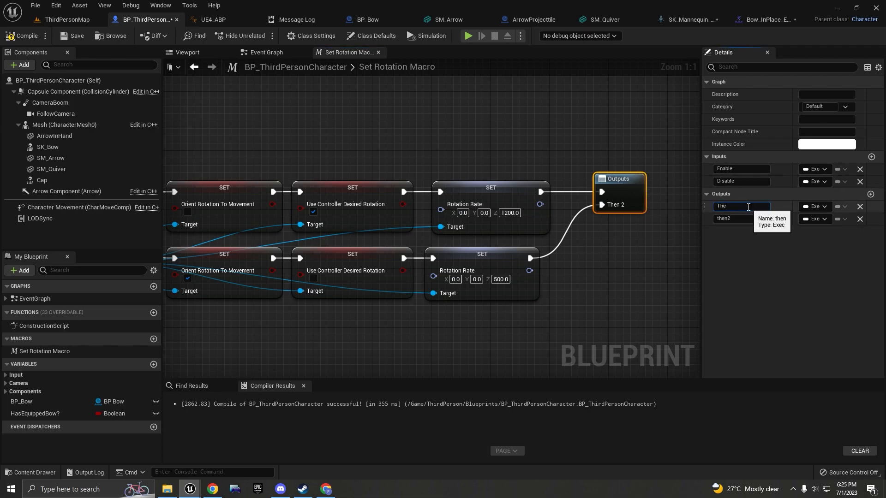
click(739, 220)
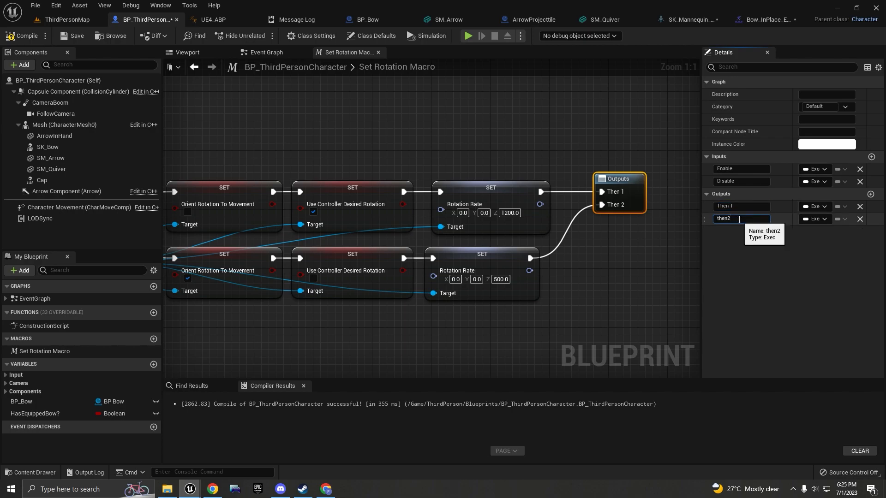
key(Return)
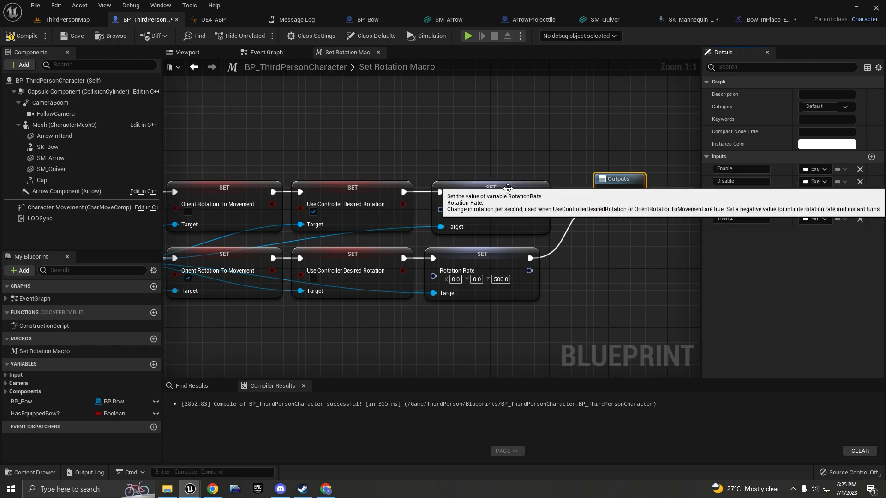
Compile the blueprint and return to the Event Graph.
scroll(429, 204, down, 5)
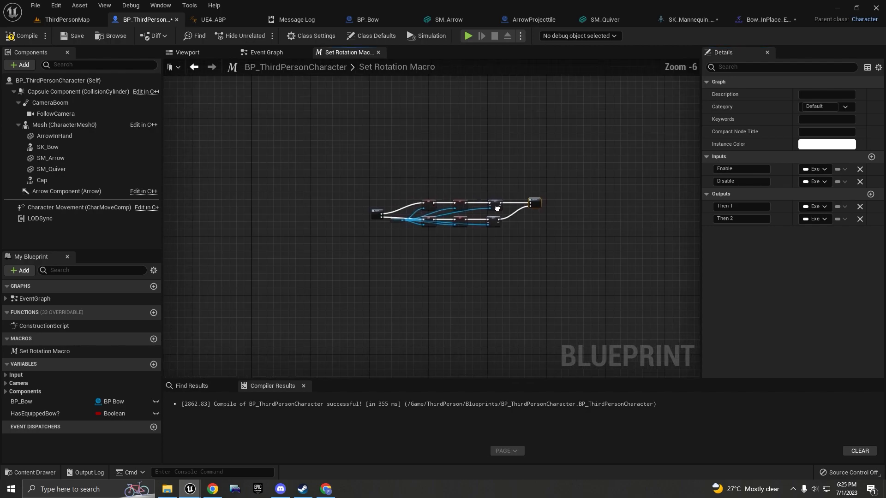
click(23, 36)
click(278, 52)
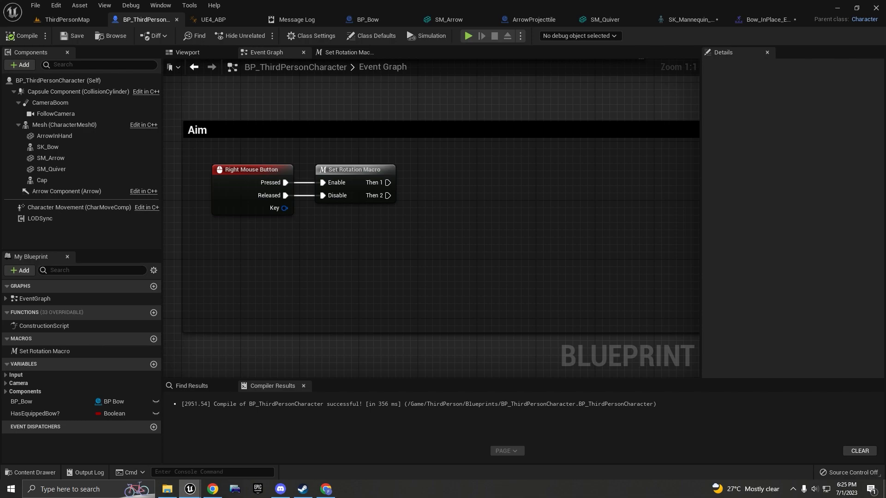
Add a Sequence node connected to the Then 2 output of Set Rotation Macro.
drag(383, 196, 417, 213)
drag(438, 248, 446, 223)
text(sequence)
key(Return)
right_drag(485, 199, 478, 215)
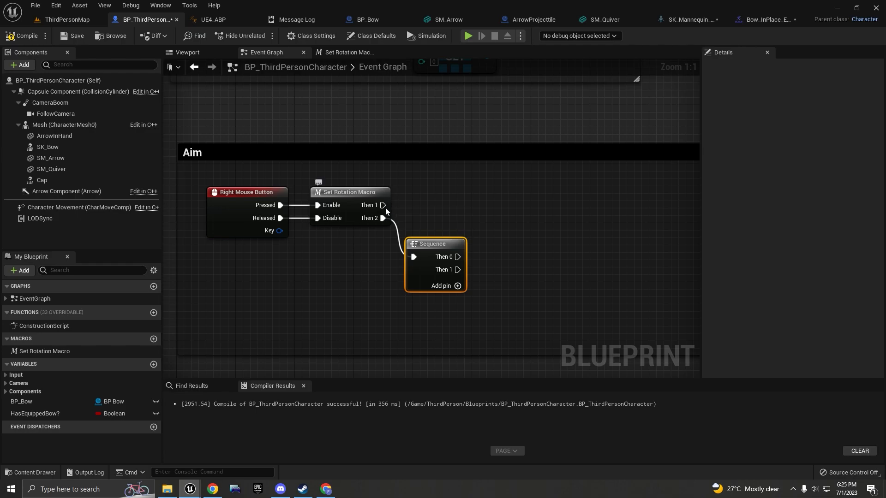
Place a getter for the BP_Bow variable above the Sequence node.
drag(383, 205, 532, 196)
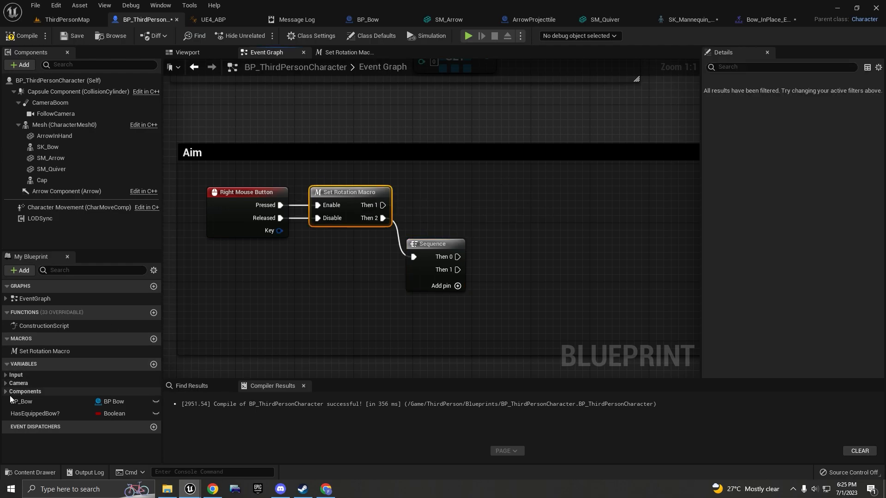
drag(10, 399, 496, 229)
click(463, 200)
text(get sk bow)
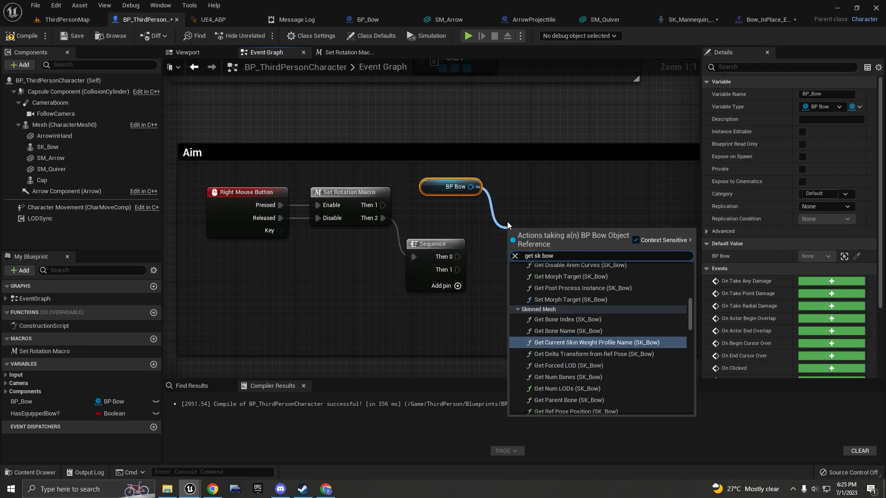
click(683, 320)
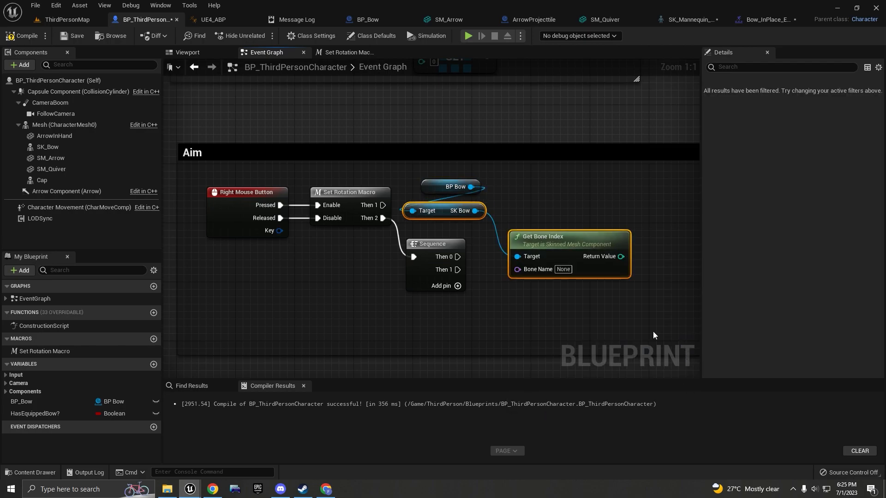
click(586, 242)
key(Delete)
click(451, 216)
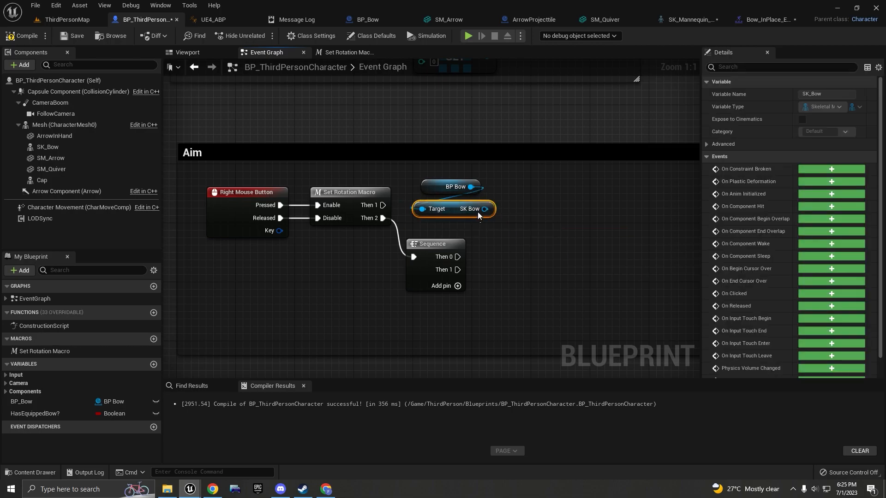
key(Delete)
Add a Play Animation node targeting the SK_Bow component of BP_Bow and arrange it beside the getters.
drag(470, 187, 508, 203)
text(get mesh)
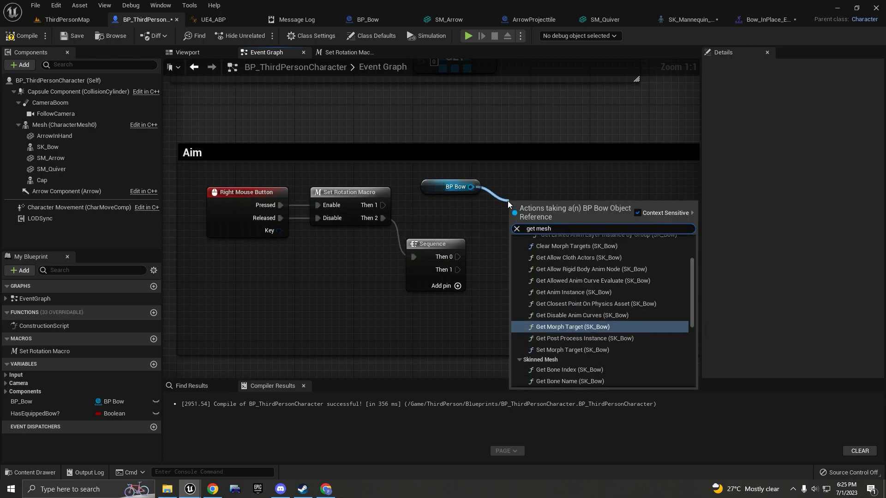
scroll(599, 345, down, 5)
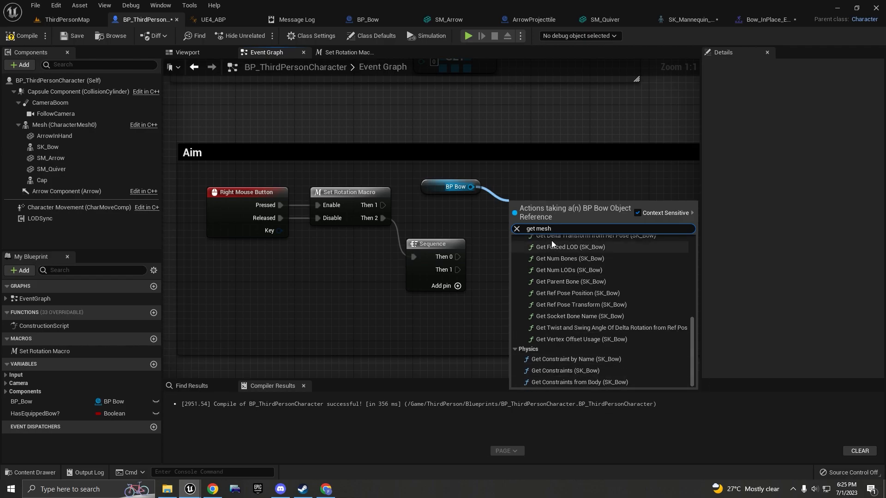
text(sk)
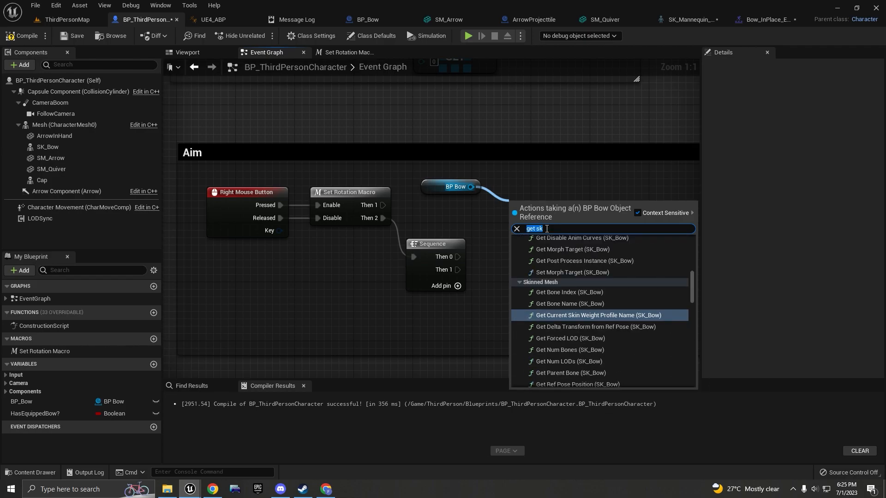
text(play anim)
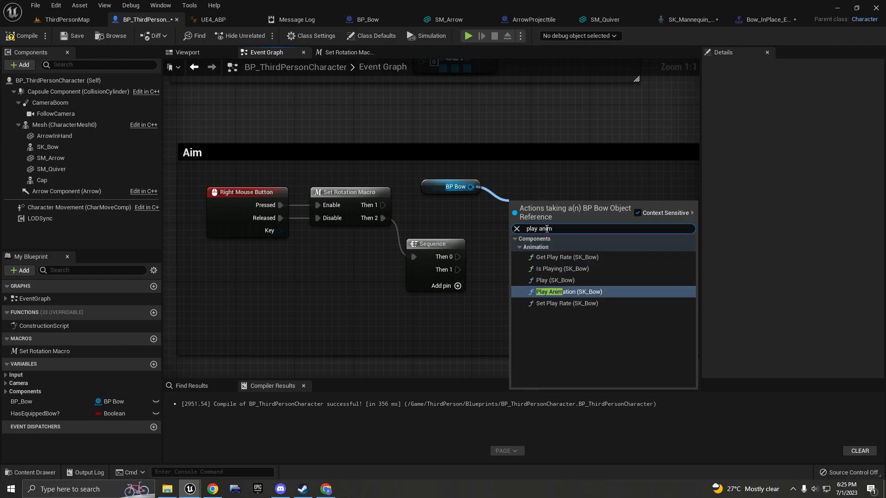
key(Return)
drag(580, 231, 595, 254)
click(463, 219)
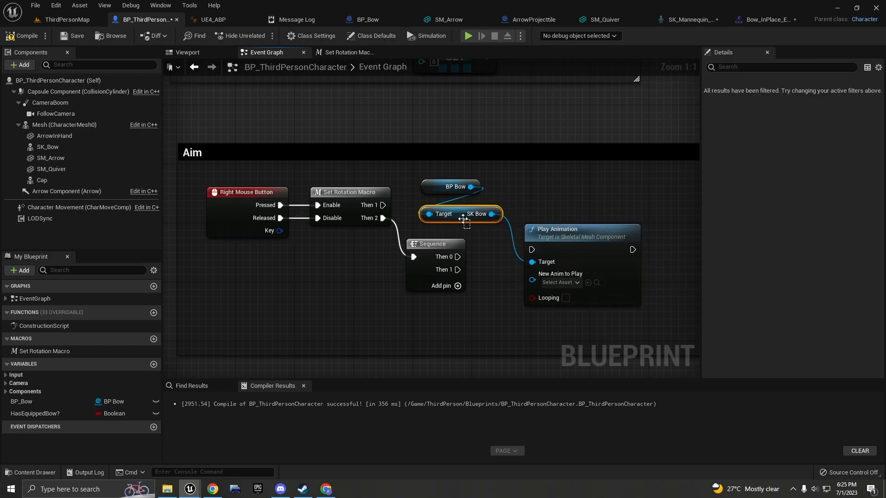
drag(463, 219, 456, 207)
drag(571, 228, 570, 176)
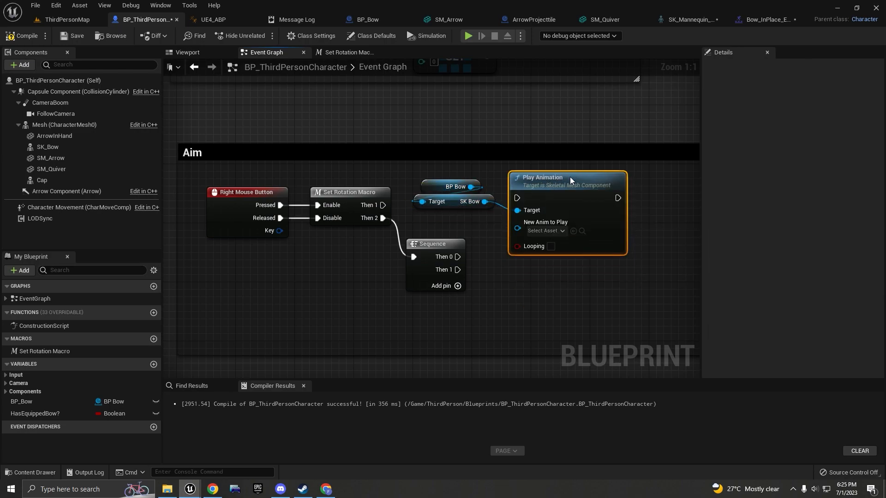
Set the Play Animation node's New Anim to Play to BowBeingPulled2.
click(549, 234)
text(bowbeingp)
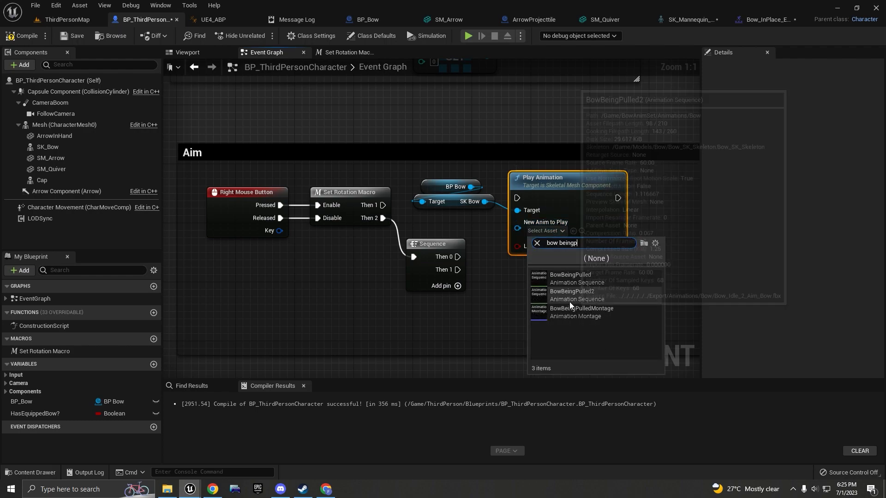
click(572, 276)
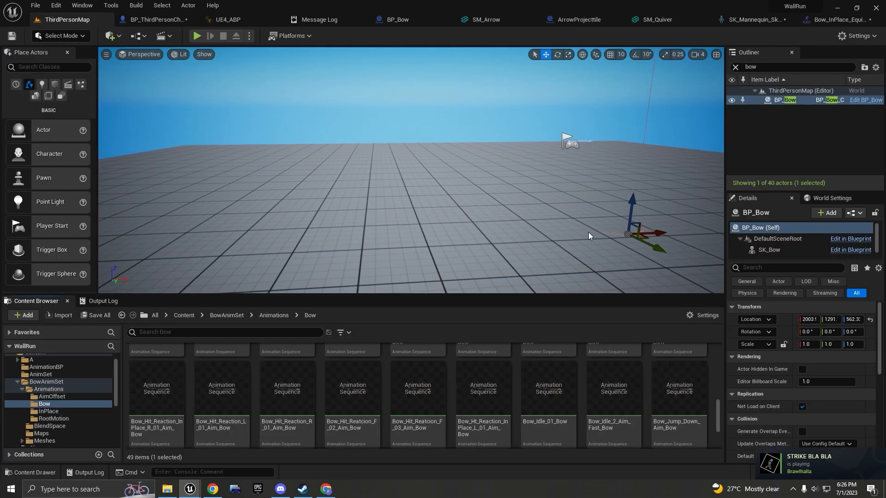
Open the BowBeingPulled2 animation and play and scrub through it to examine the string pull and its rate scale.
click(588, 231)
scroll(286, 397, down, 3)
double_click(285, 413)
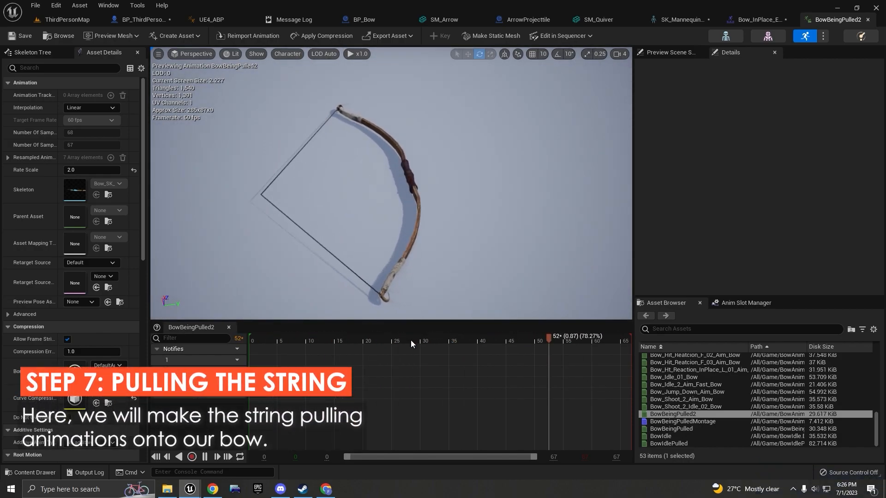
click(308, 336)
drag(336, 336, 318, 337)
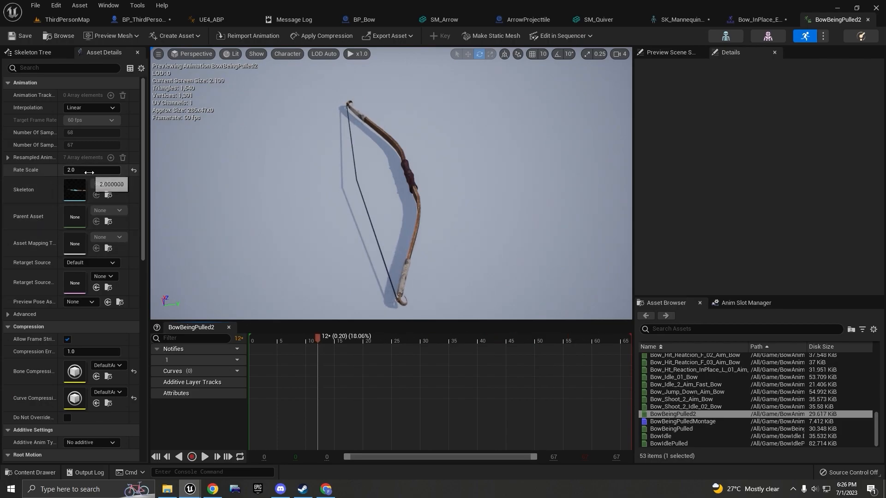
mouse_move(319, 337)
mouse_down()
mouse_move(277, 337)
mouse_move(574, 340)
mouse_move(292, 340)
mouse_move(319, 341)
mouse_up()
key(space)
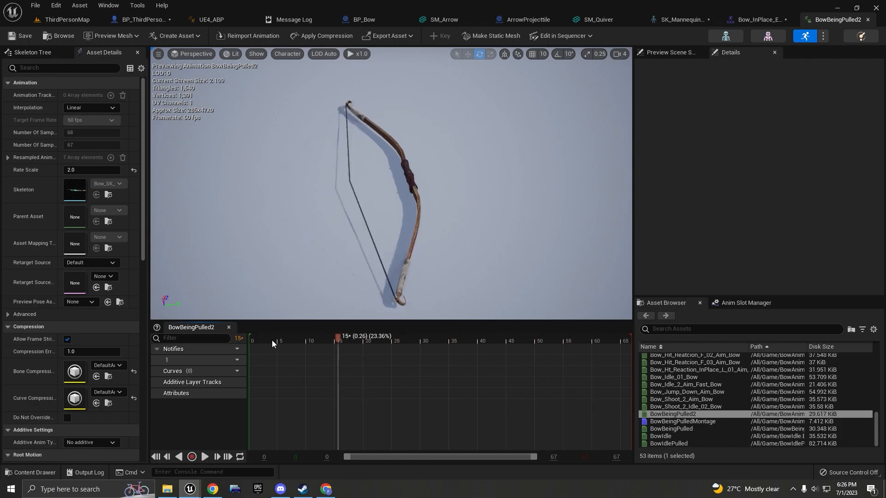
click(250, 339)
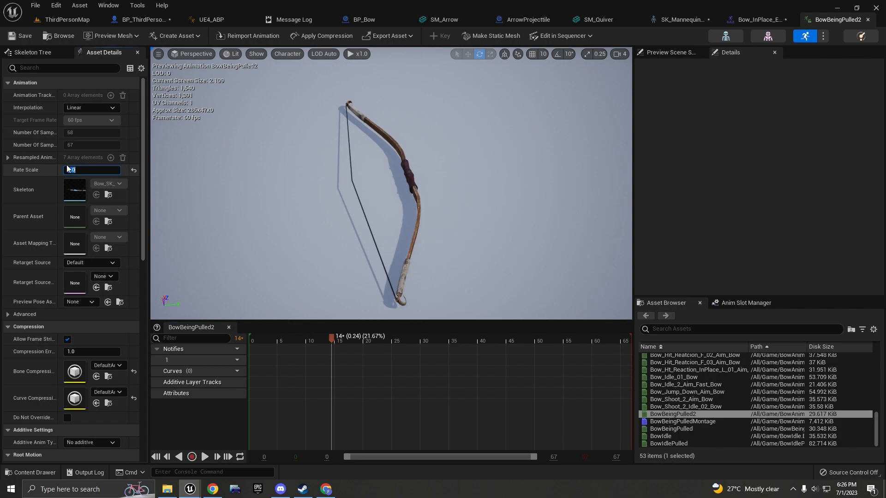
drag(340, 341, 236, 331)
key(space)
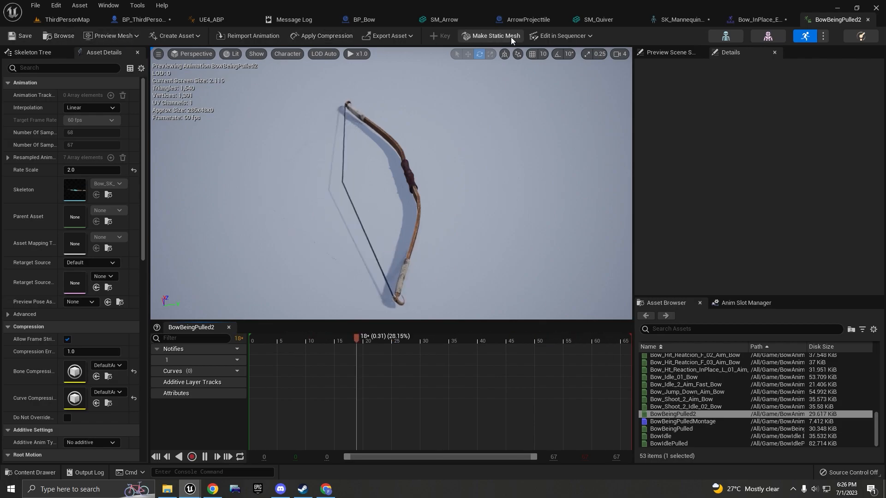
In BP_ThirdPersonCharacter, connect Then 1 of Set Rotation Macro to Play Animation and place a copy of that node below it.
click(143, 19)
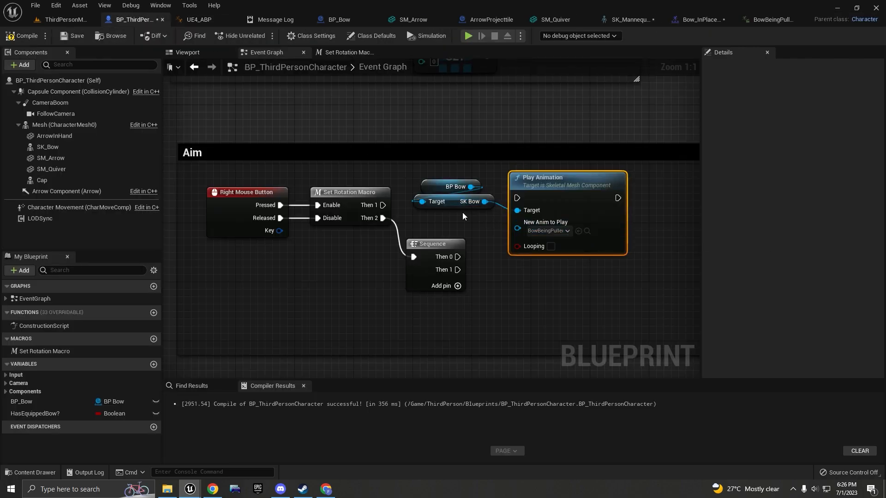
drag(383, 205, 522, 198)
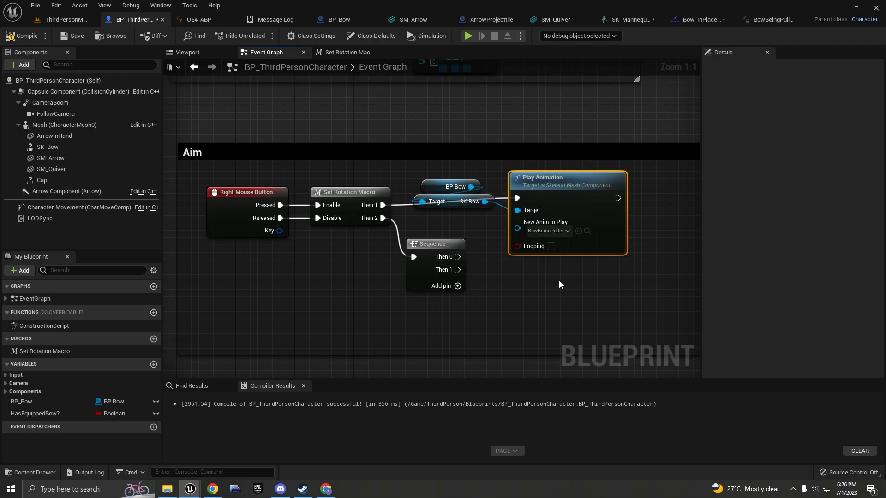
scroll(560, 280, down, 1)
right_drag(560, 281, 524, 242)
key(ctrl+v)
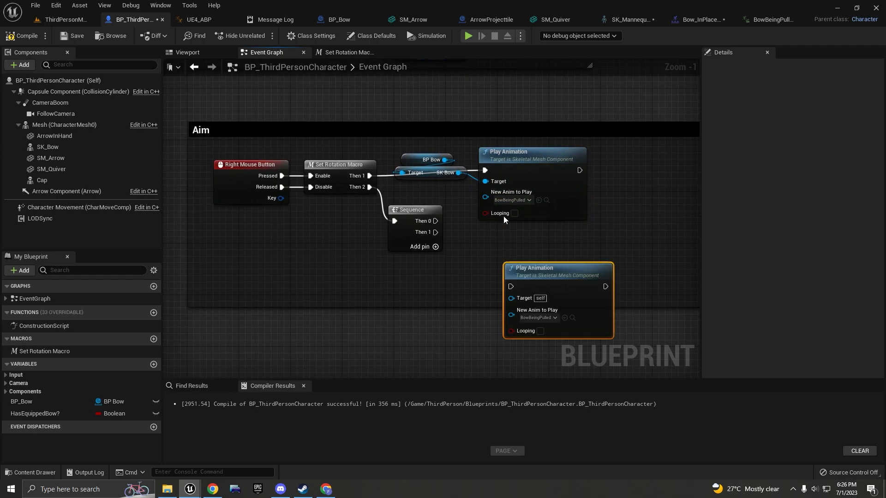
drag(529, 280, 508, 254)
Collapse the bow getters and both Play Animation nodes into a macro named PlayBowAnimation.
drag(630, 270, 457, 160)
right_click(528, 160)
click(586, 296)
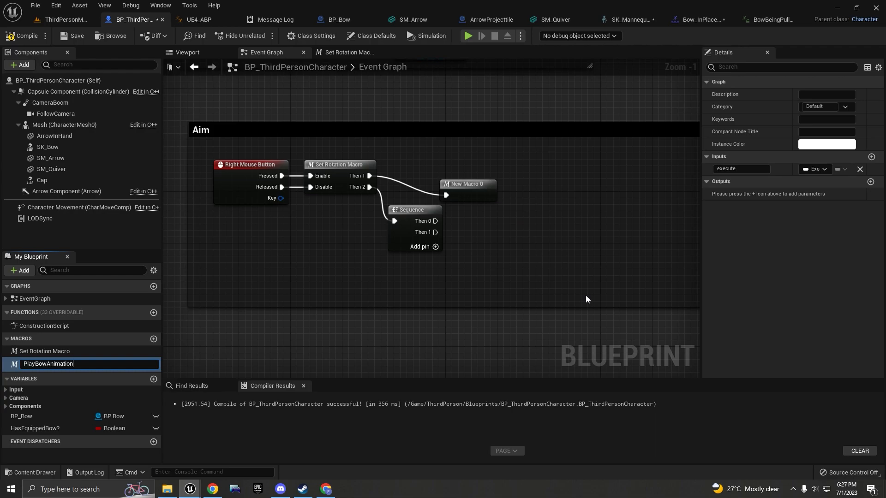
key(Return)
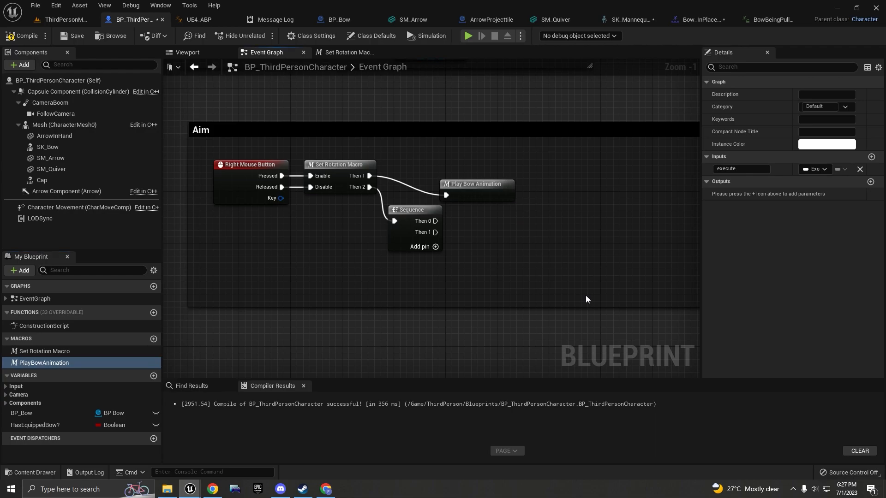
Open the PlayBowAnimation macro, compile and save the blueprint, and connect the lower Play Animation node to a new execution input.
double_click(470, 188)
drag(312, 213, 305, 191)
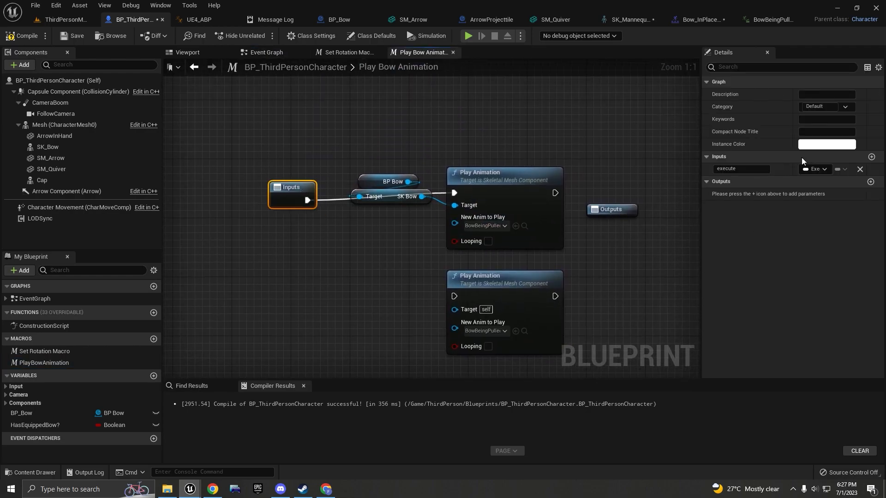
click(27, 37)
click(71, 37)
drag(455, 296, 292, 201)
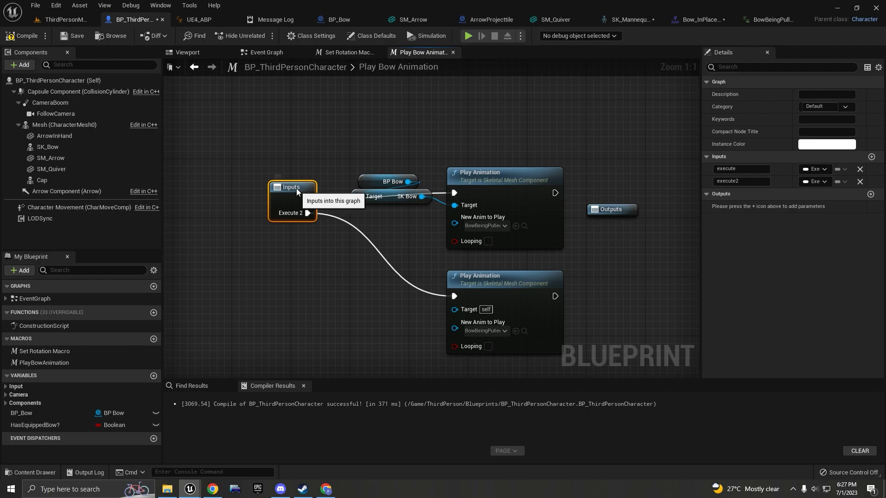
Rename the macro's two execution inputs to Bow Pull and Bow Idle.
click(716, 169)
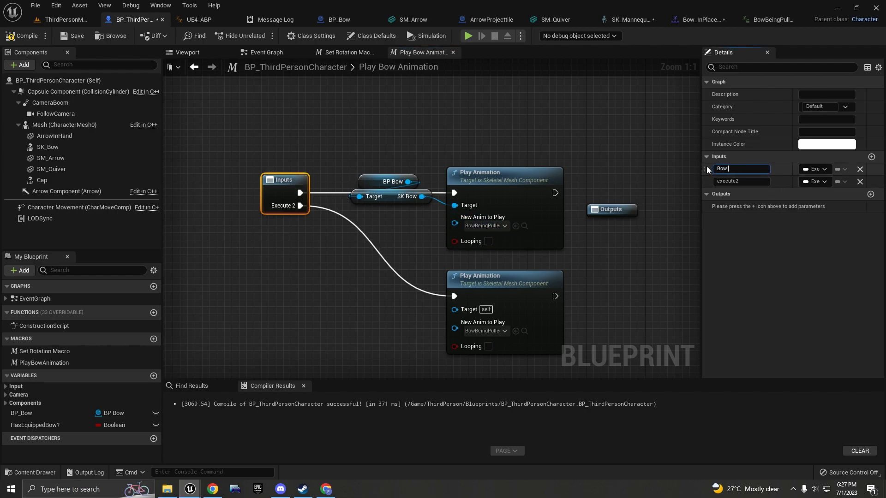
text(Bow Pull)
click(731, 180)
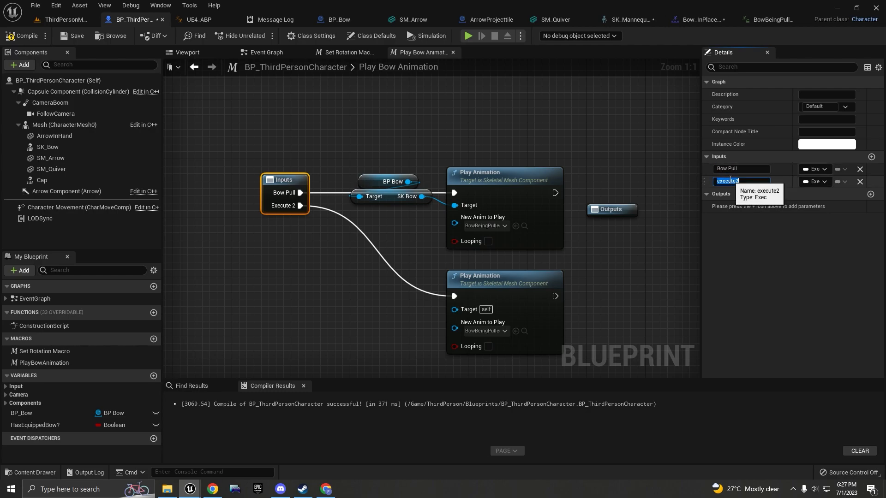
text(Bow Idle)
key(Return)
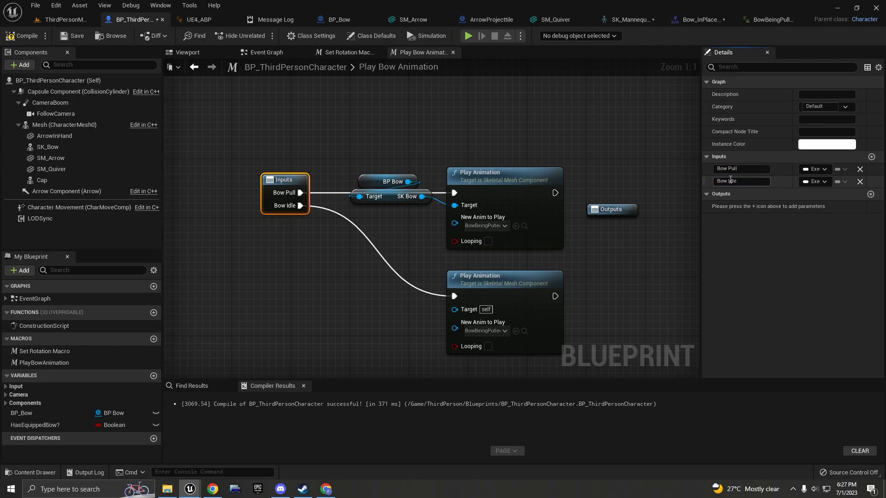
Connect SK Bow to the lower Play Animation node's Target and set its New Anim to Play to BowIdle.
drag(456, 161, 513, 313)
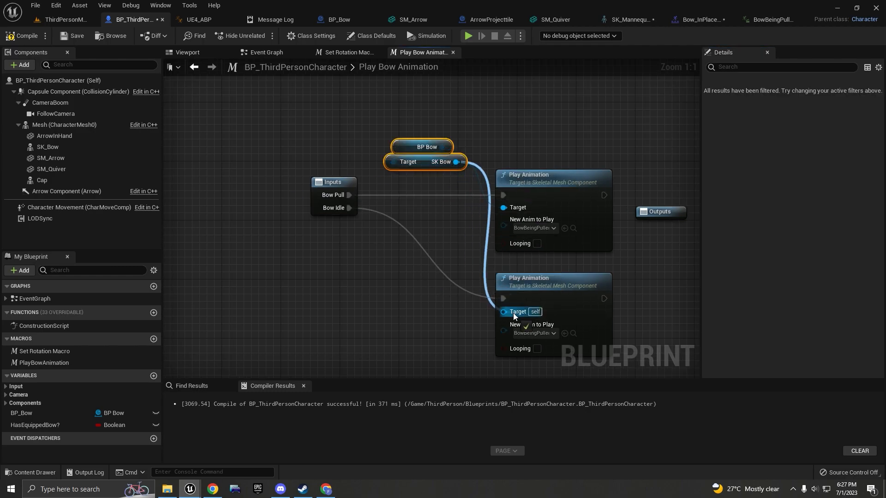
right_drag(454, 316, 391, 254)
click(475, 270)
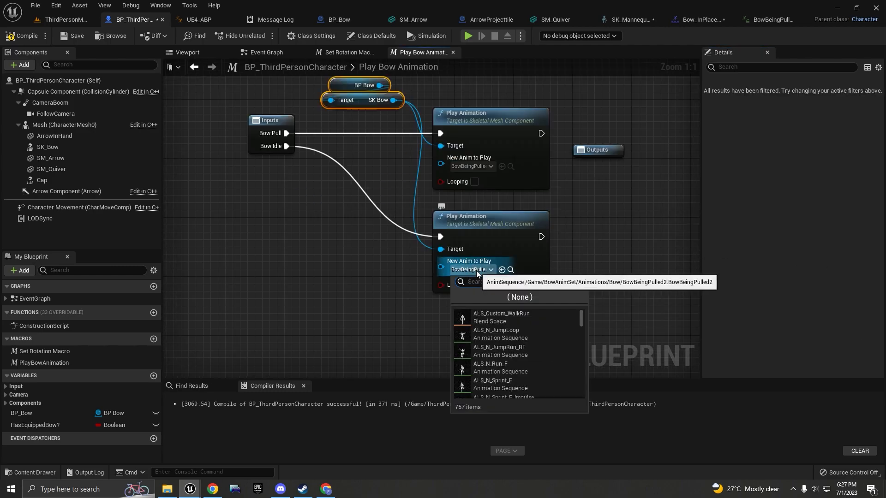
text(bowilde)
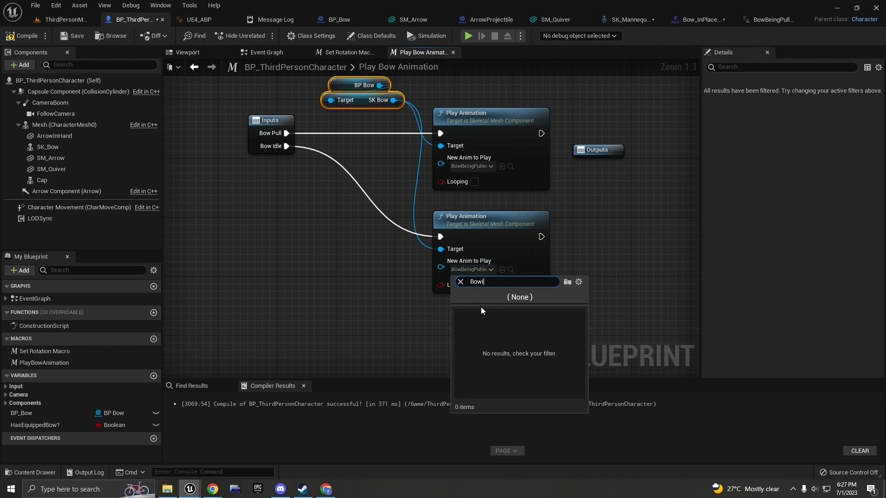
key(BackSpace)
click(503, 318)
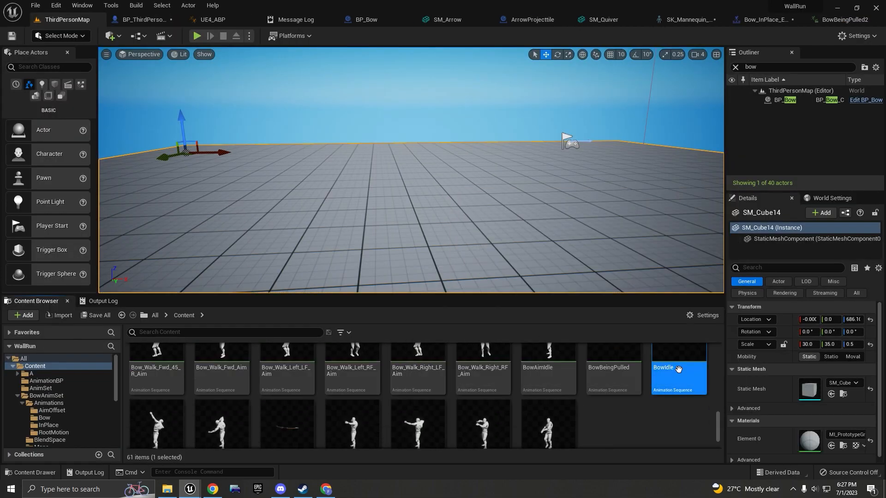
Open the BowIdle animation and scrub through its timeline to examine the string's release.
double_click(678, 374)
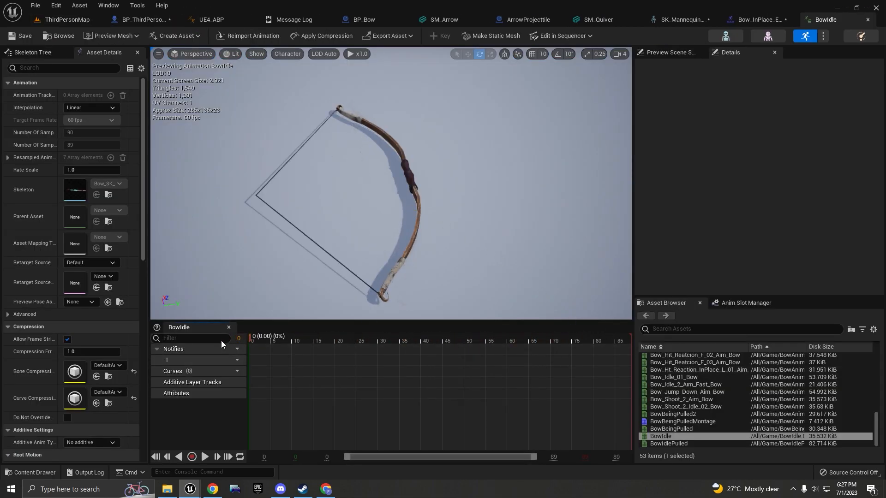
drag(388, 340, 616, 337)
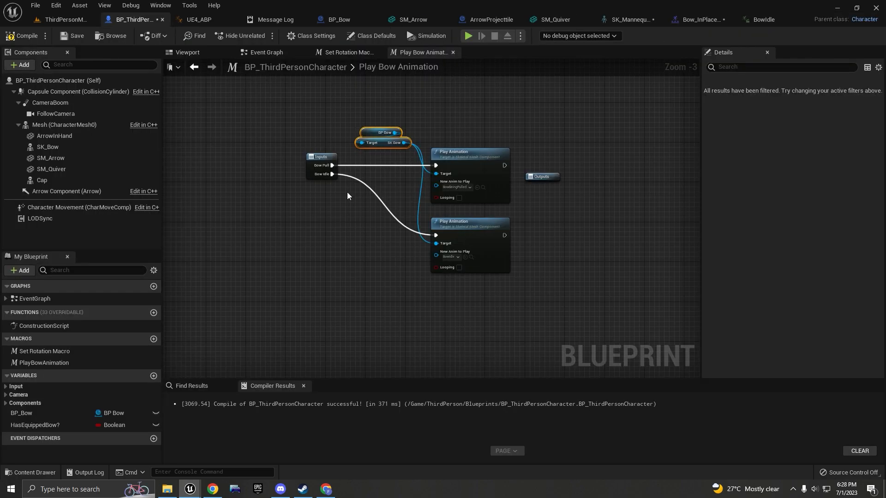
Move the Outputs node aside and add a Play Sound 2D node after the upper Play Animation node.
scroll(557, 194, up, 1)
right_drag(570, 199, 500, 242)
drag(484, 218, 565, 262)
drag(428, 207, 475, 209)
text(play)
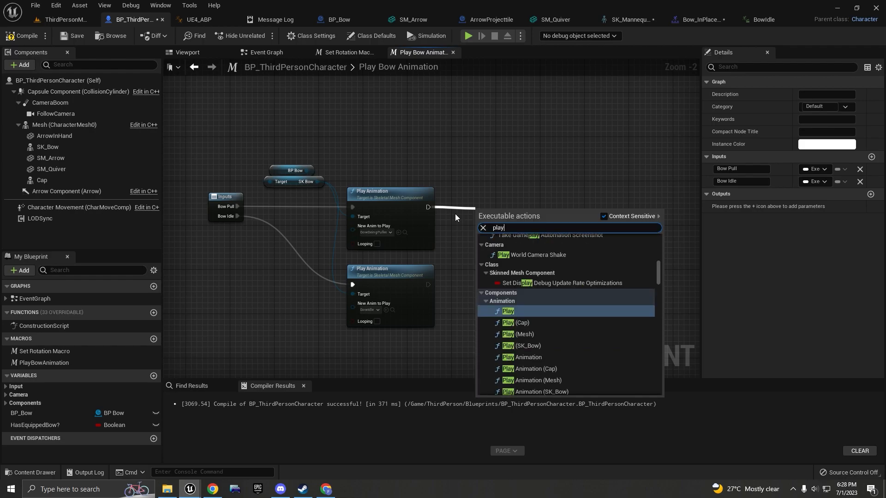
text( sound)
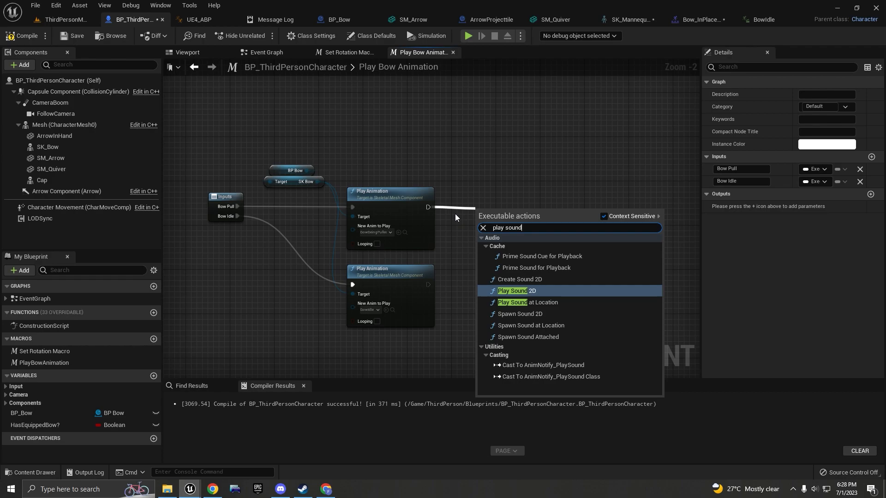
key(Return)
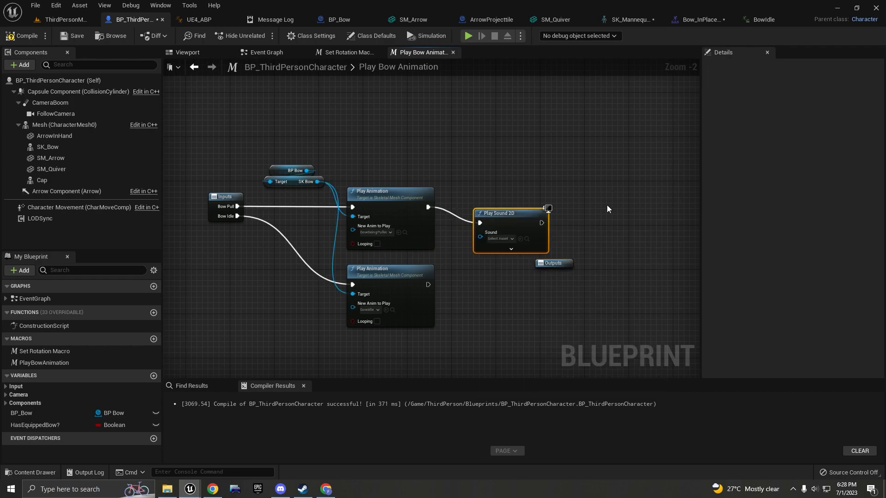
Set the Play Sound 2D node's sound to ArrowPullSFX and locate that sound asset in the project content.
scroll(462, 216, up, 2)
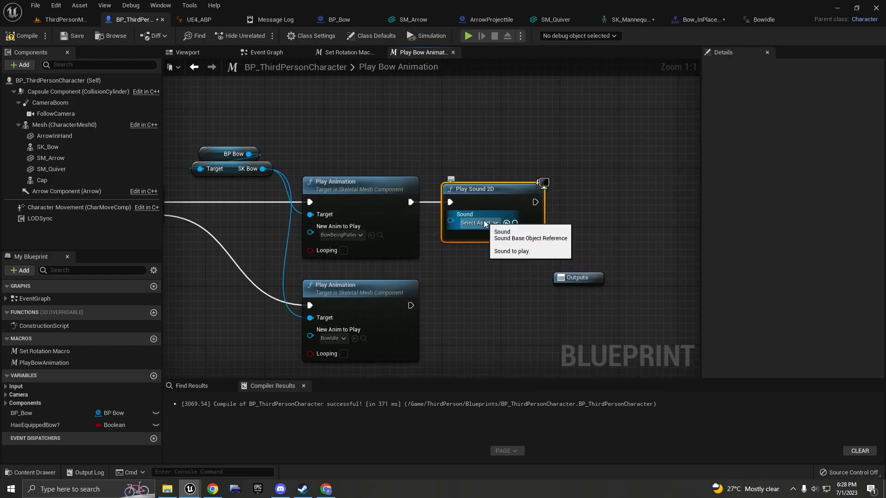
click(485, 224)
text(arrowpu)
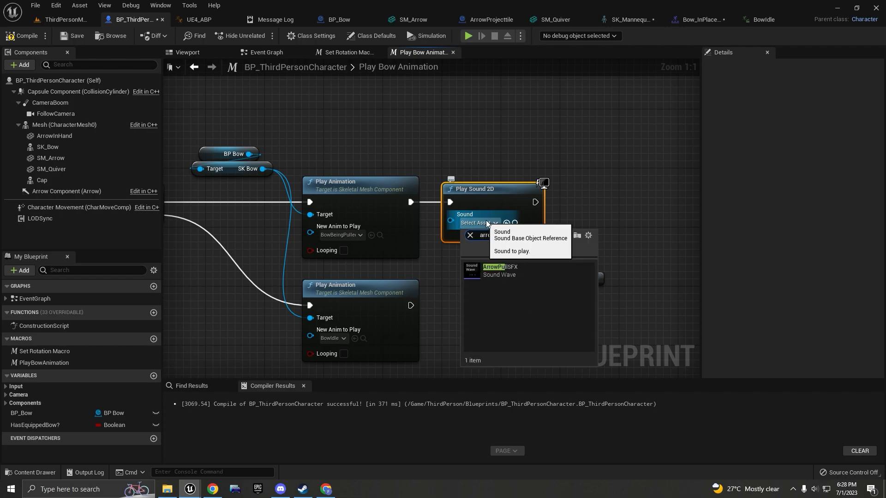
click(509, 278)
click(547, 230)
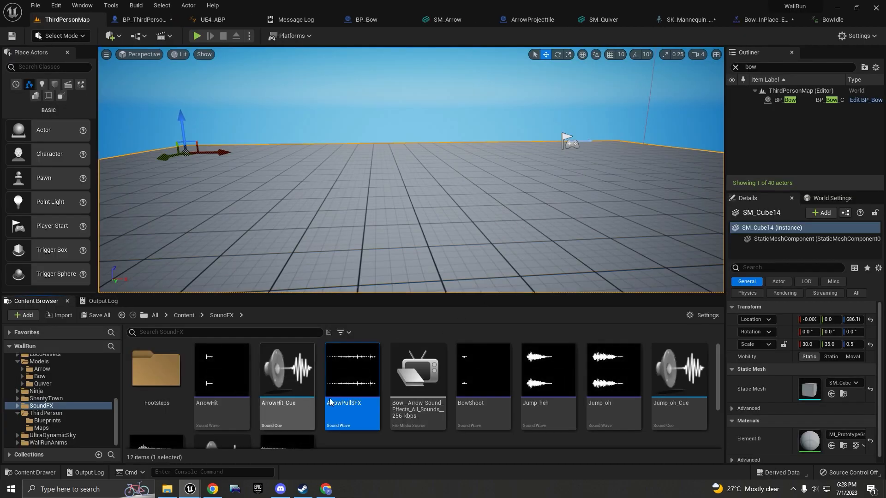
Place the Outputs node beyond Play Sound 2D and connect the sound node and the lower Play Animation node to it.
click(350, 372)
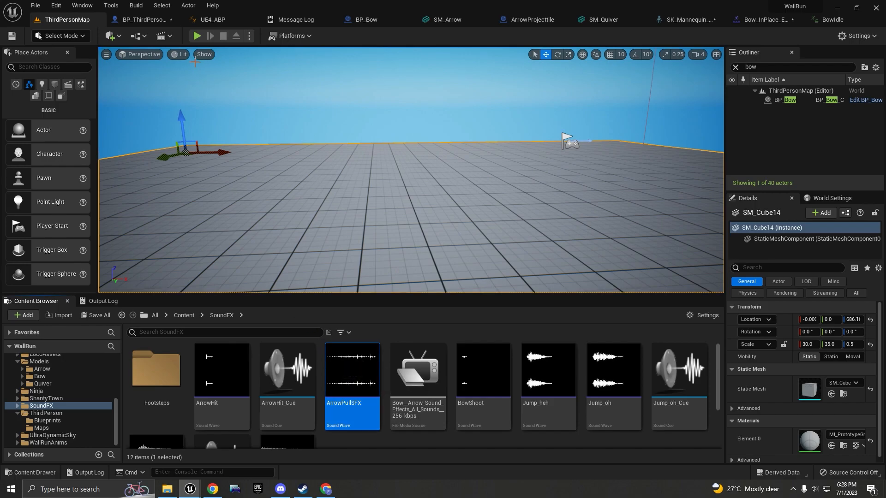
click(143, 19)
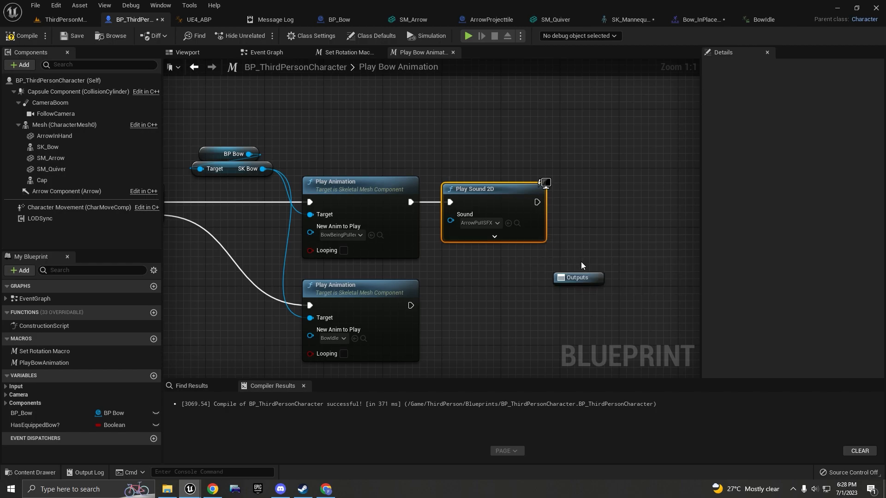
click(578, 277)
drag(578, 278, 615, 202)
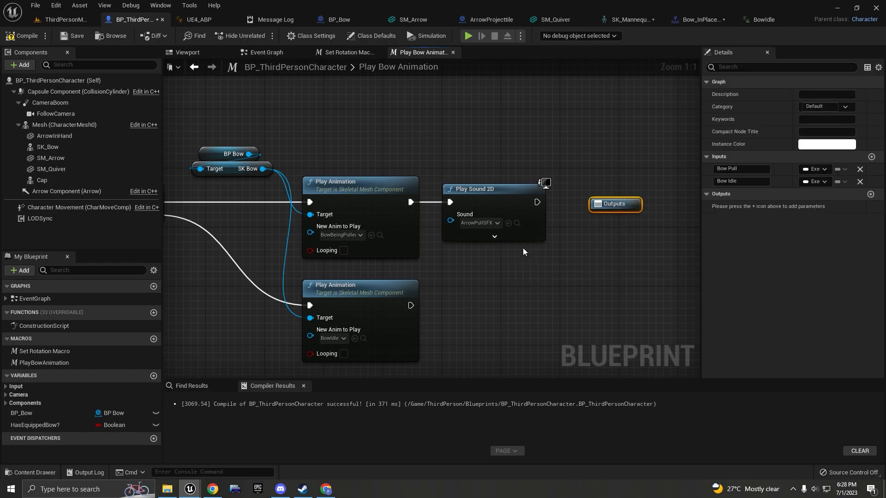
right_drag(526, 252, 469, 249)
drag(479, 200, 553, 204)
drag(353, 303, 540, 213)
scroll(559, 209, down, 4)
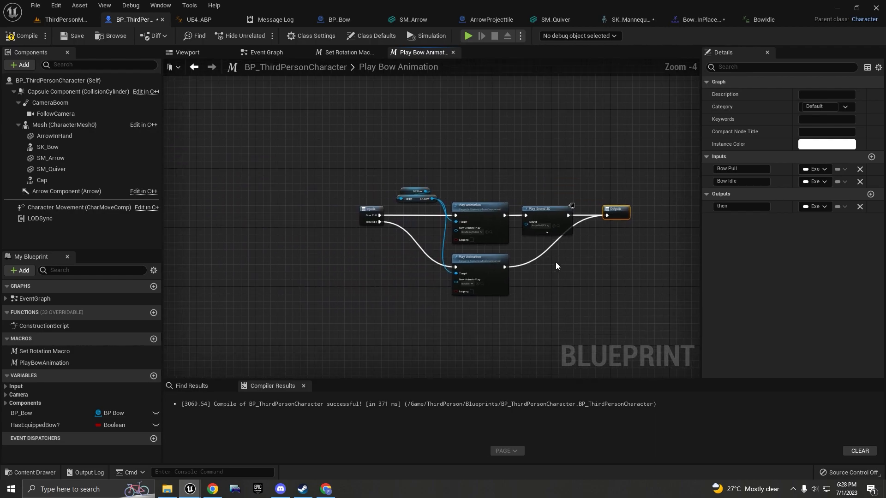
Set the Play Sound 2D node's Volume Multiplier to 0.05 and compile the blueprint.
scroll(575, 241, up, 4)
click(527, 218)
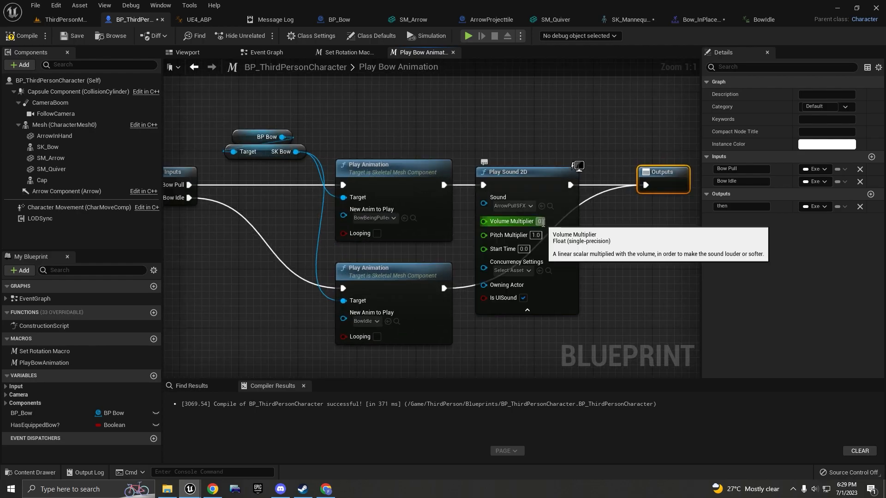
key(Return)
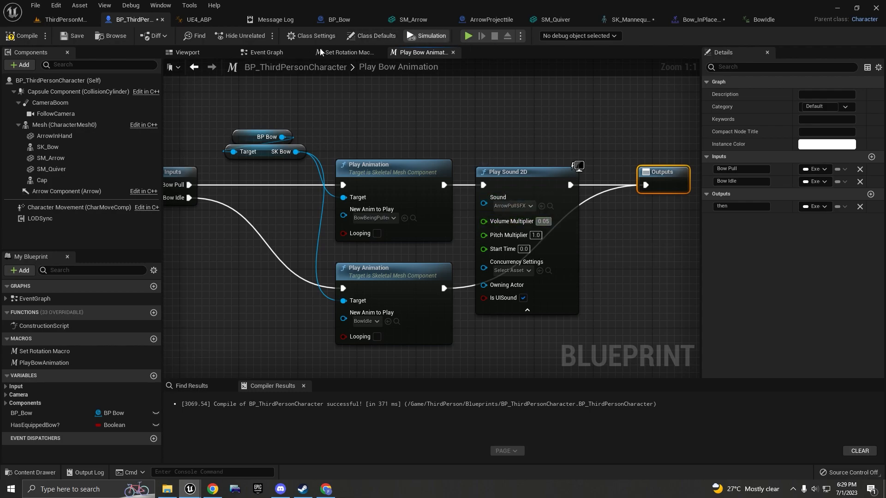
click(20, 42)
scroll(568, 272, down, 4)
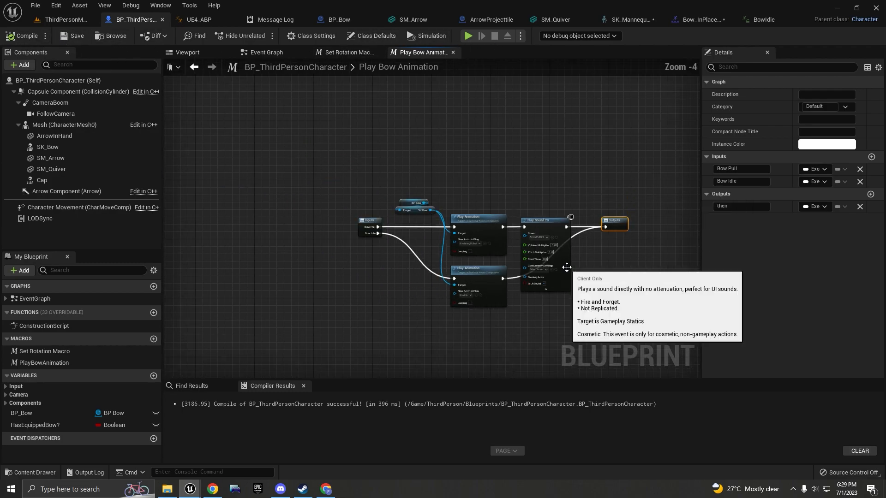
scroll(588, 260, up, 3)
scroll(578, 253, down, 3)
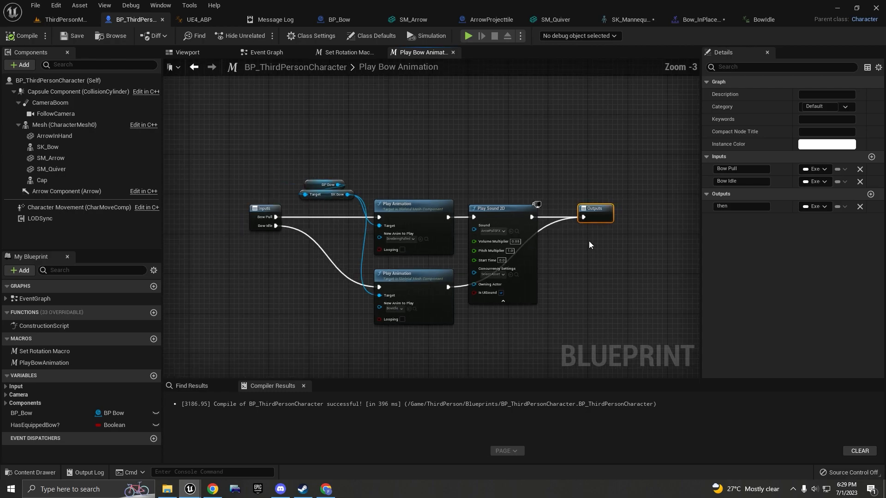
In the Event Graph, align the Play Bow Animation node with Set Rotation Macro and connect the Sequence's Then 0 to Bow Idle.
click(349, 53)
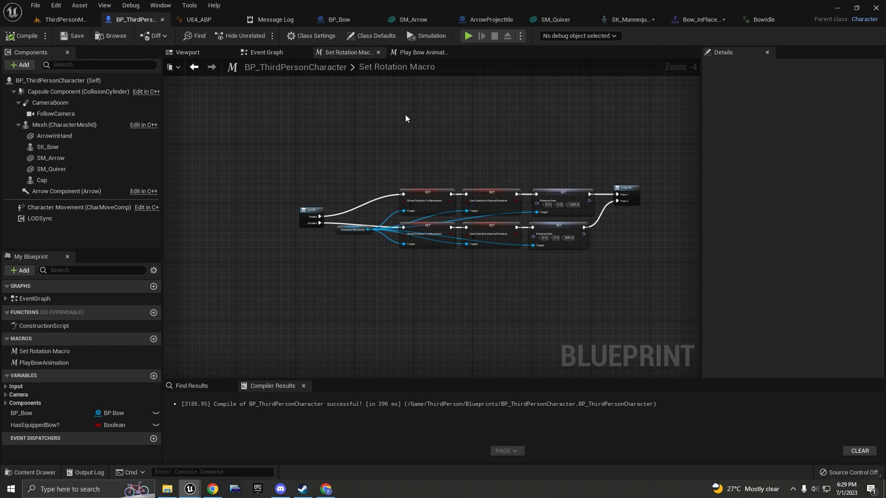
click(420, 52)
scroll(470, 153, down, 2)
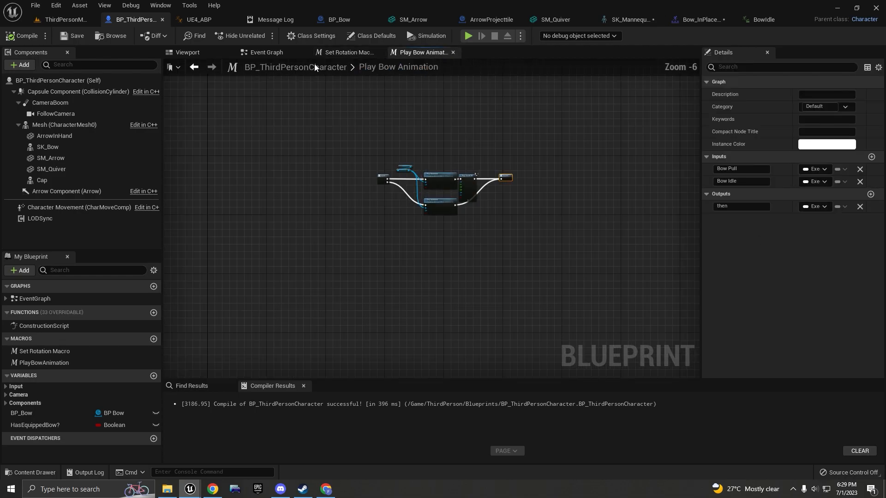
click(266, 52)
scroll(398, 166, down, 3)
scroll(450, 185, up, 2)
drag(441, 170, 447, 154)
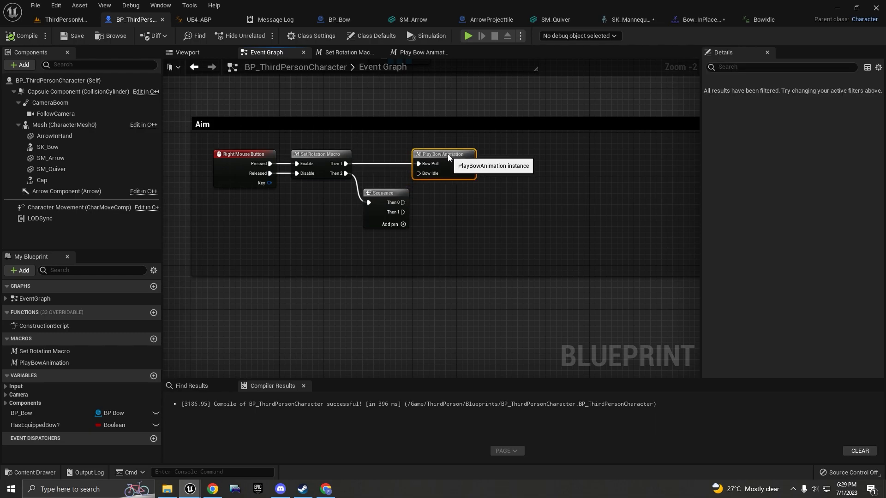
scroll(406, 180, up, 2)
drag(394, 216, 432, 179)
scroll(460, 215, down, 2)
right_drag(460, 215, 506, 230)
scroll(536, 220, up, 2)
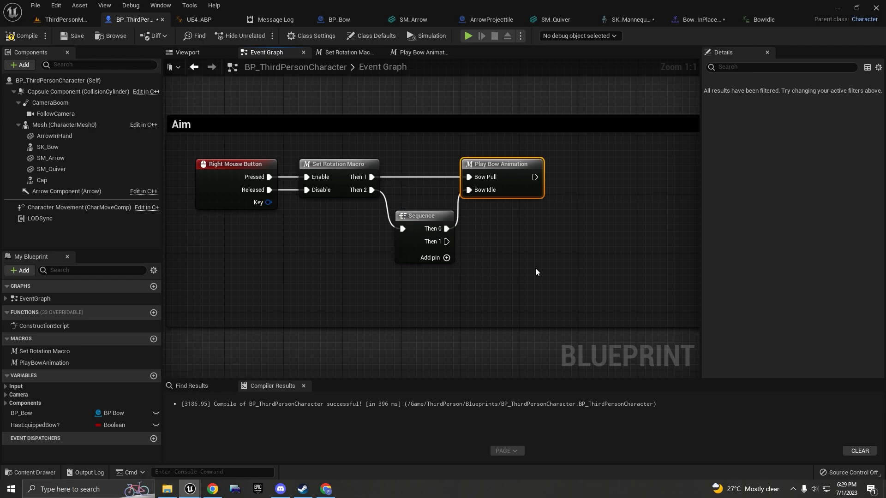
Collapse the Set Rotation Macro, Sequence and Play Bow Animation nodes into a graph named "Set Rotation / Play Animation".
drag(522, 257, 355, 182)
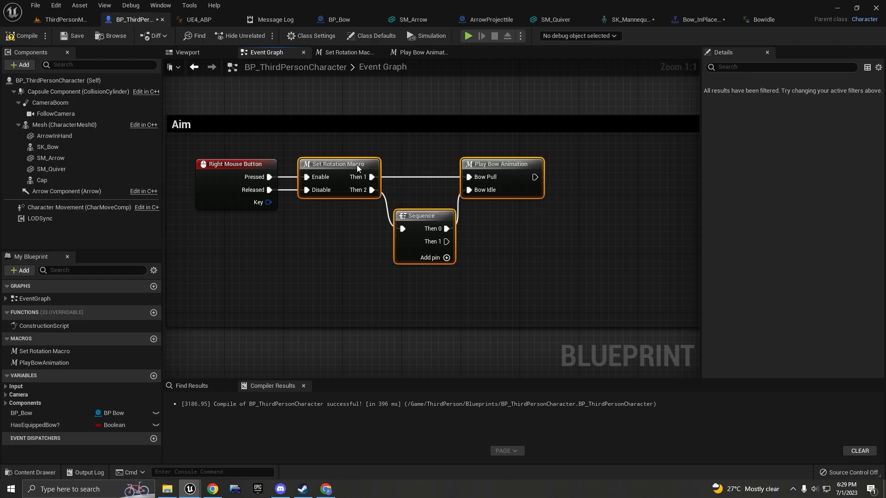
right_click(358, 166)
click(389, 282)
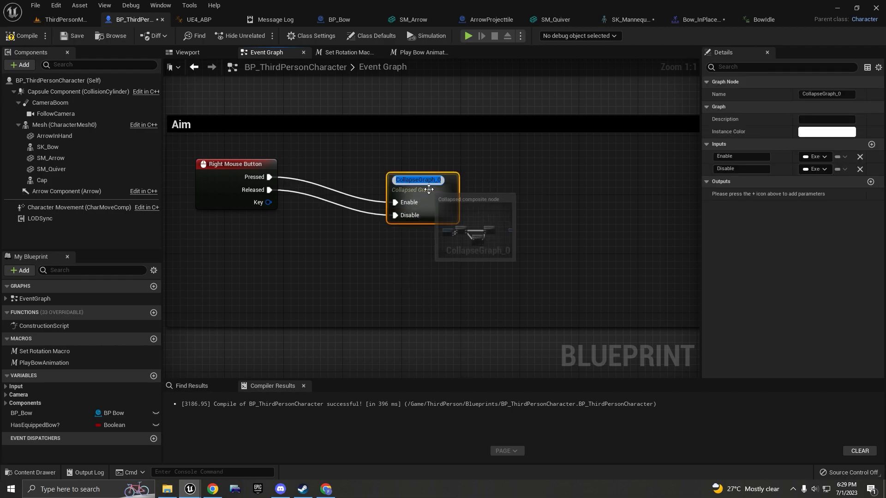
text(S)
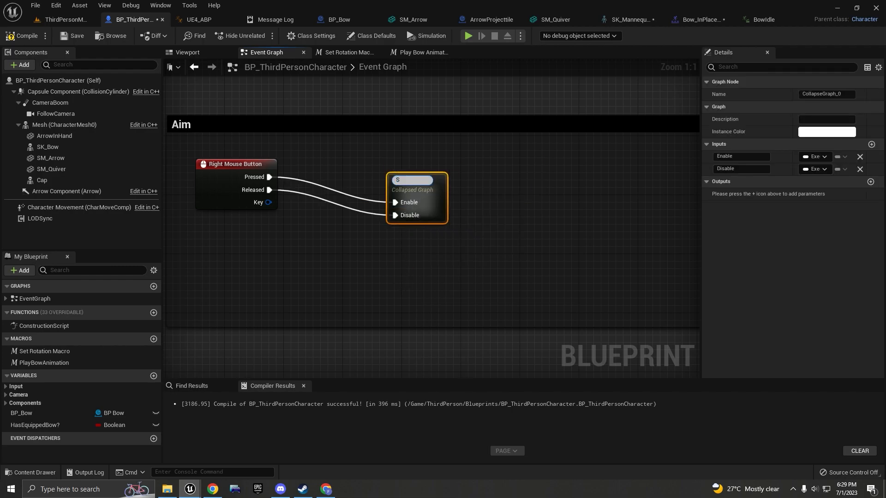
text(et Rotation / Play ani)
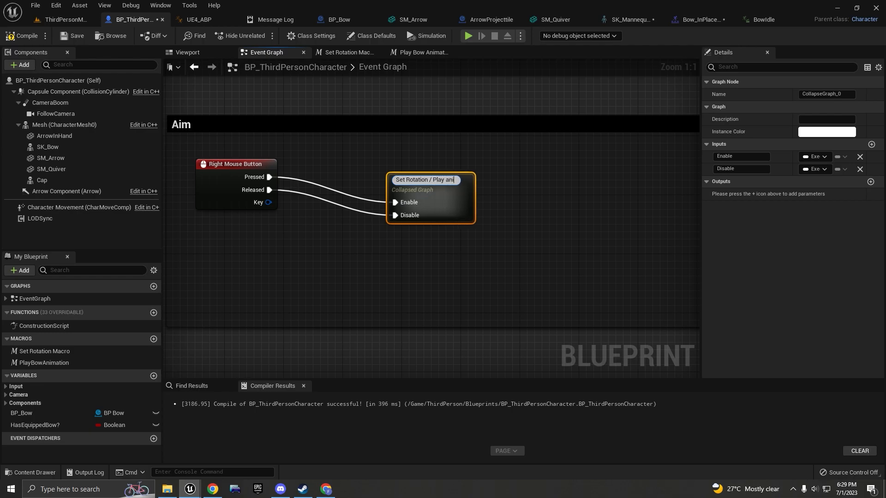
text(nimation)
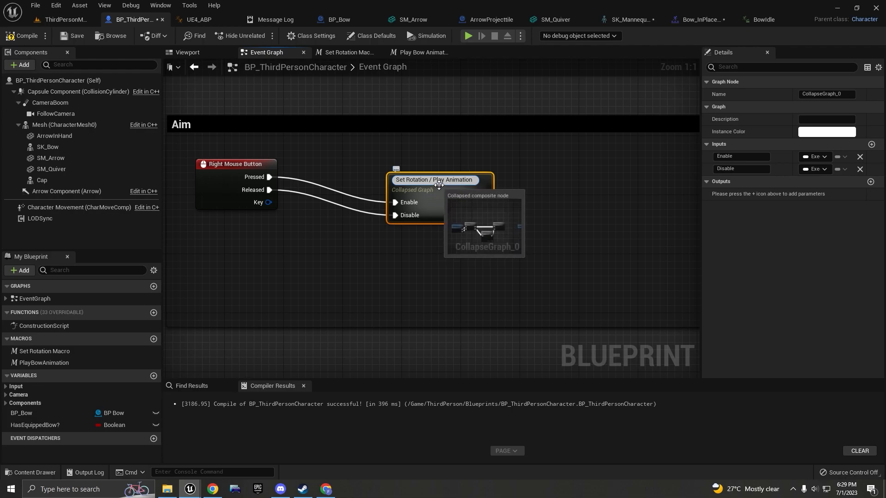
Set the collapsed node's Instance Color to black and place it beside the Right Mouse Button event.
click(811, 132)
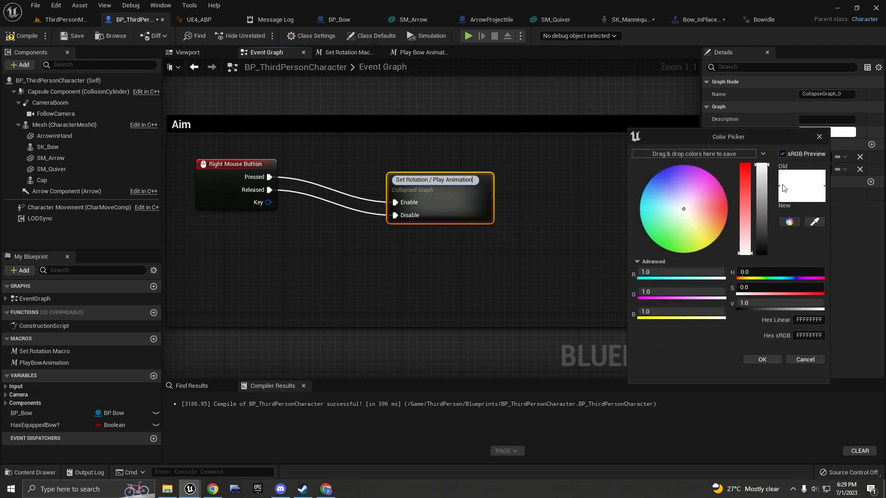
click(756, 240)
click(762, 359)
drag(439, 209, 362, 179)
click(392, 204)
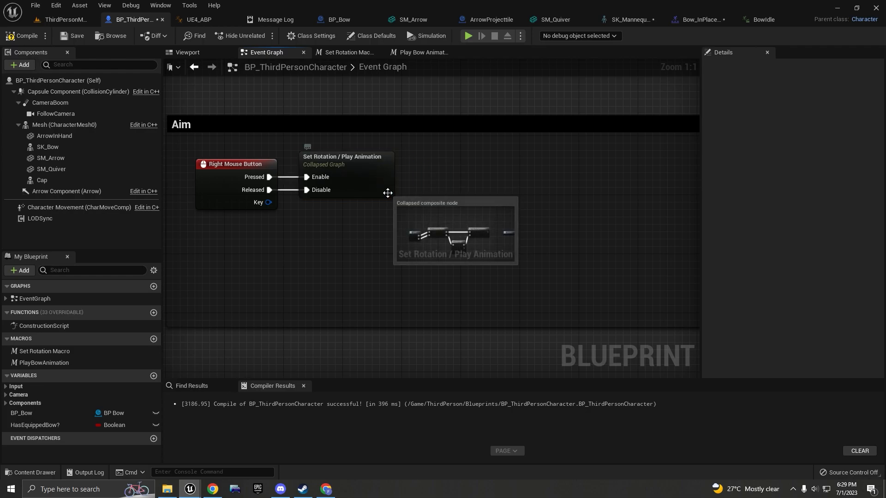
Inside the collapsed graph, connect Play Bow Animation and the Sequence's Then 1 to the Outputs node and align that node.
double_click(388, 193)
drag(474, 204, 568, 212)
drag(383, 268, 582, 199)
drag(590, 168, 570, 224)
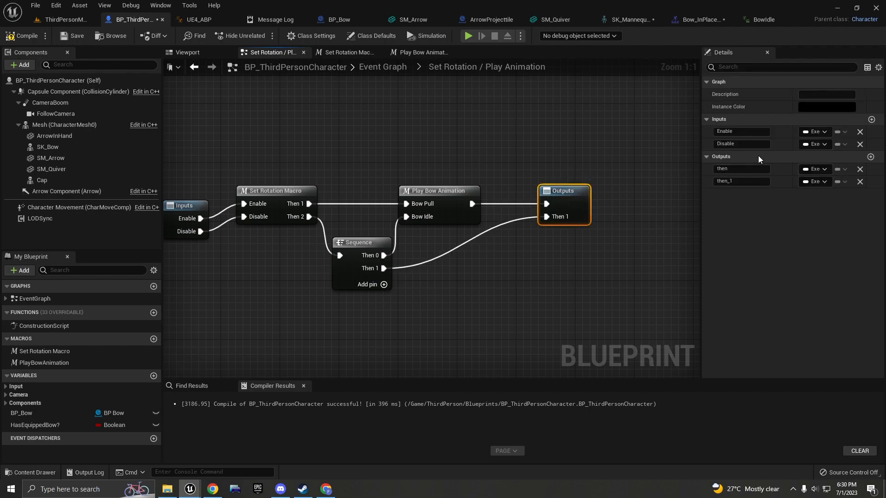
Rename the collapsed graph's two outputs to Return and Return 2.
click(729, 169)
text(Retu)
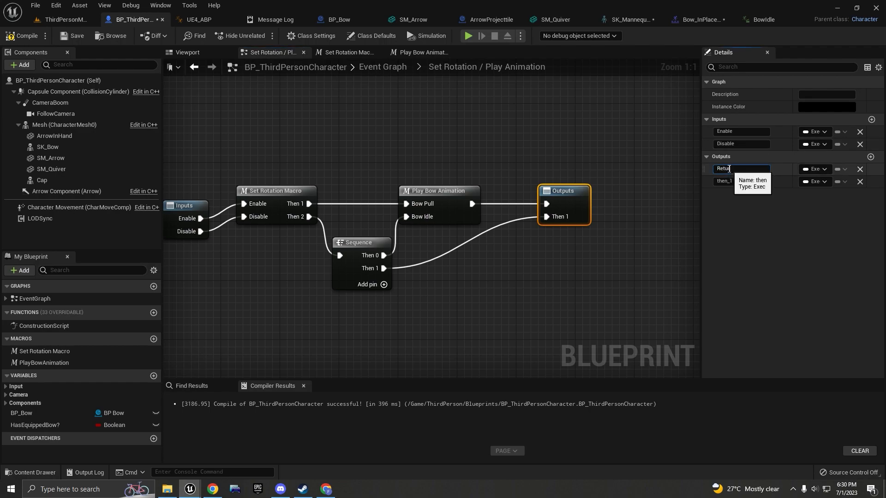
text(rn)
key(Return)
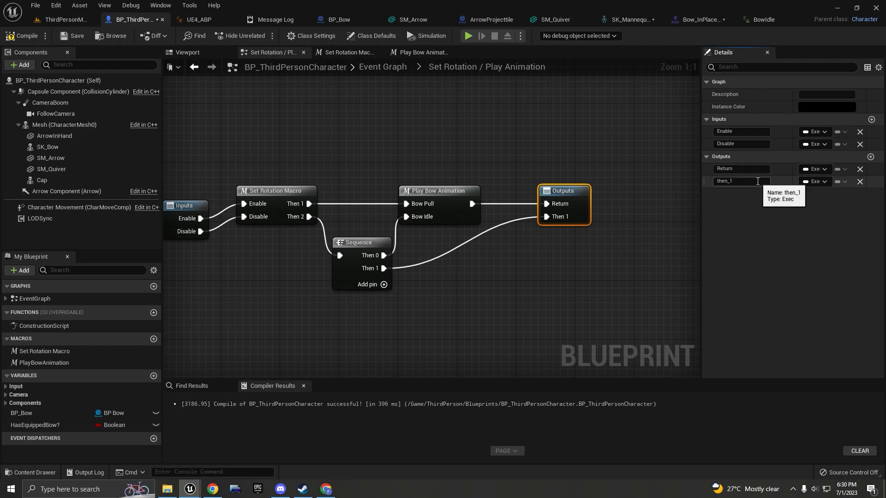
click(744, 180)
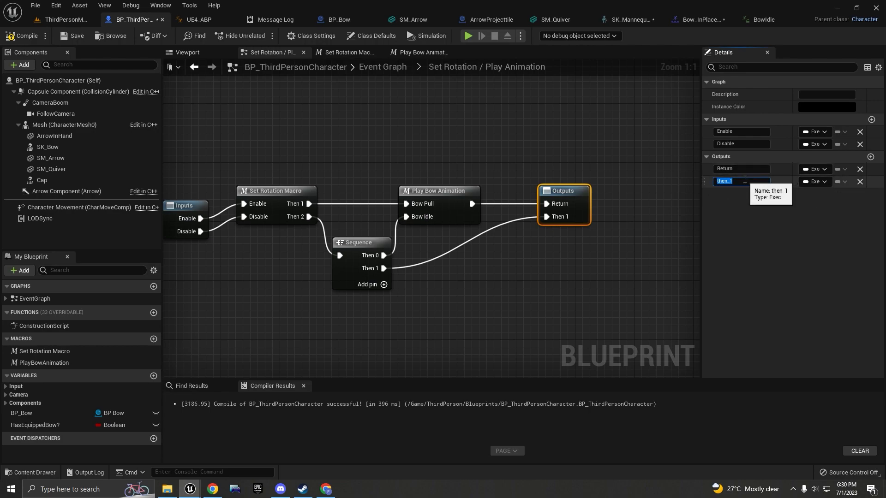
text(Return 2)
key(Return)
Return to the Event Graph and create a Boolean variable named IsAiming?
click(383, 67)
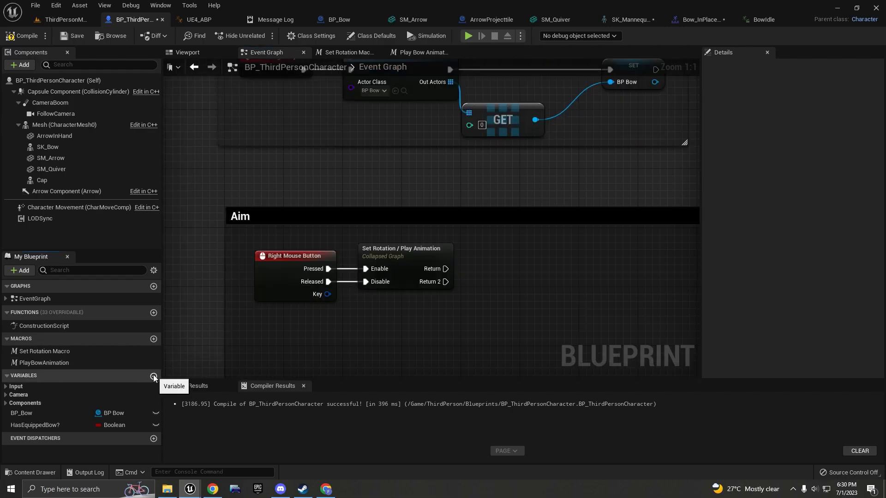
click(153, 374)
text(IsAiming?)
key(Return)
Add two Set IsAiming? nodes, connecting one to the collapsed node's Return output and the other to Return 2.
drag(57, 436, 482, 258)
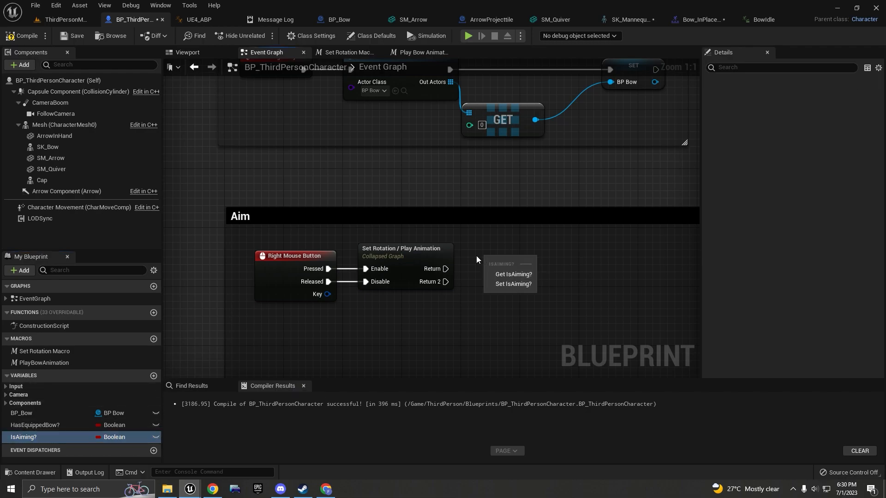
click(509, 284)
drag(446, 269, 524, 250)
click(513, 296)
drag(484, 299, 445, 282)
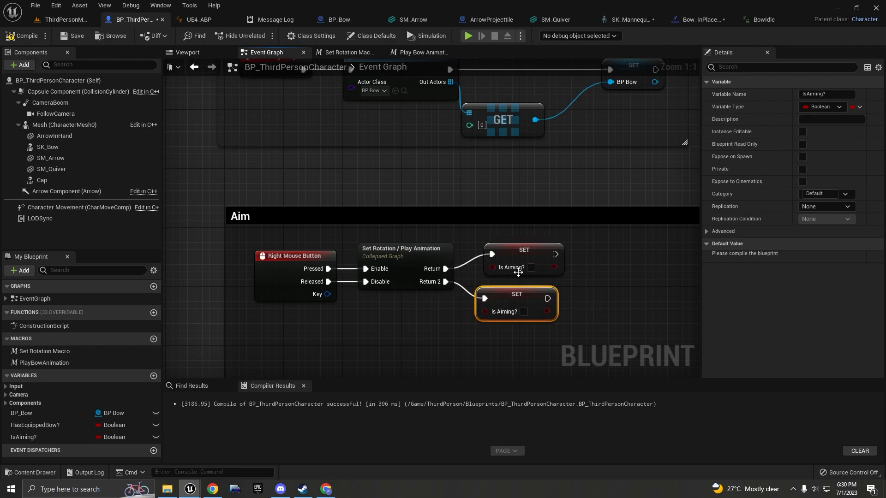
Enable Is Aiming? on the Set node connected to Return, and align the two Set nodes one above the other.
drag(516, 299, 517, 315)
drag(525, 254, 510, 268)
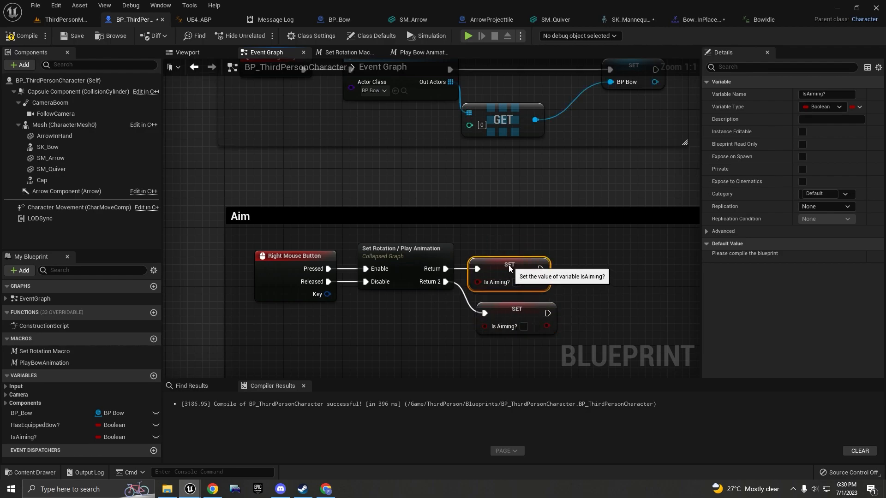
click(579, 263)
right_drag(587, 262, 516, 259)
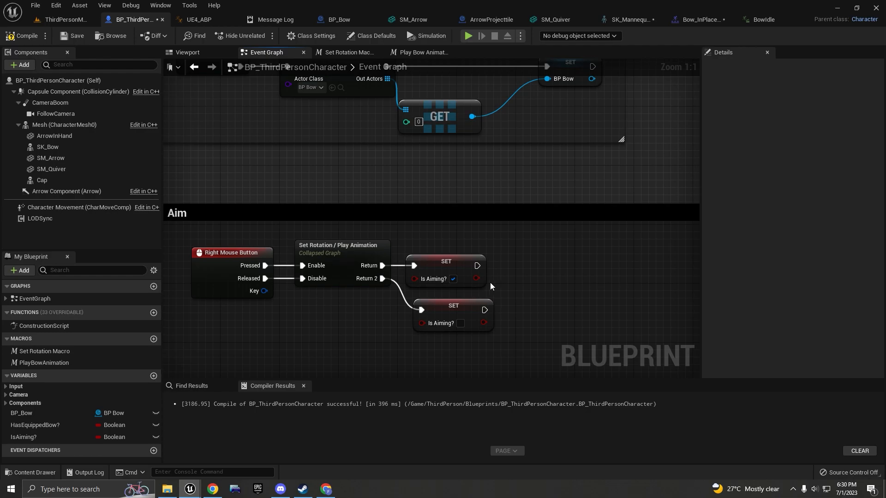
scroll(253, 247, down, 2)
scroll(401, 264, up, 2)
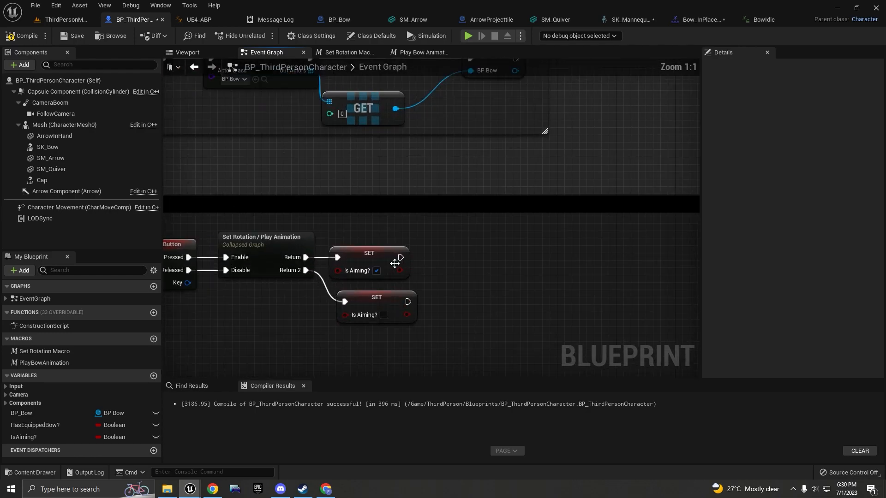
drag(401, 264, 408, 263)
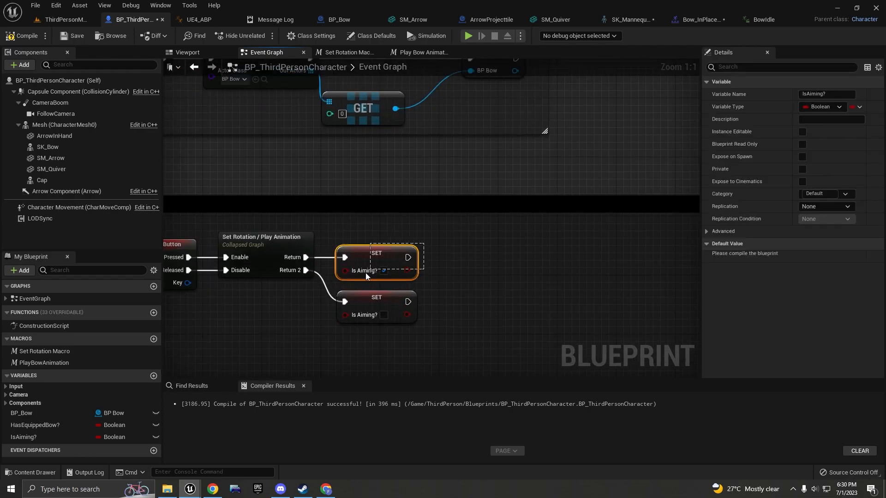
drag(341, 285, 331, 290)
click(465, 267)
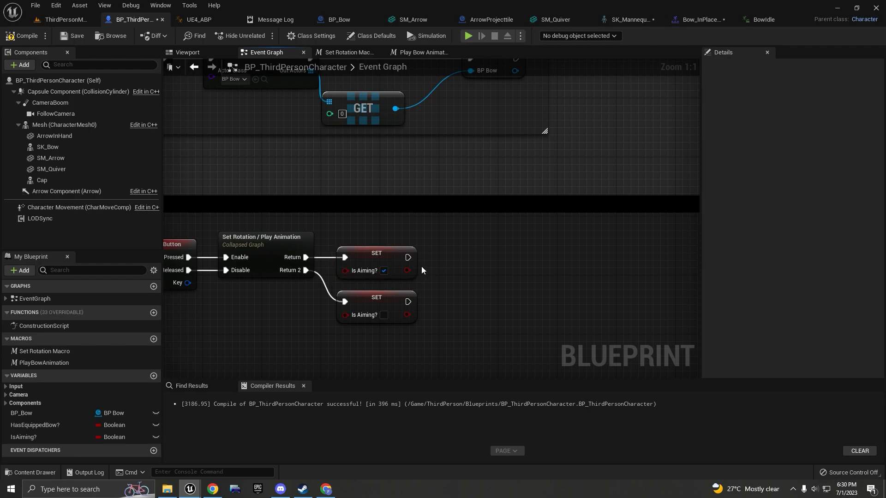
scroll(421, 270, down, 3)
scroll(413, 261, up, 3)
drag(413, 262, 481, 264)
click(452, 241)
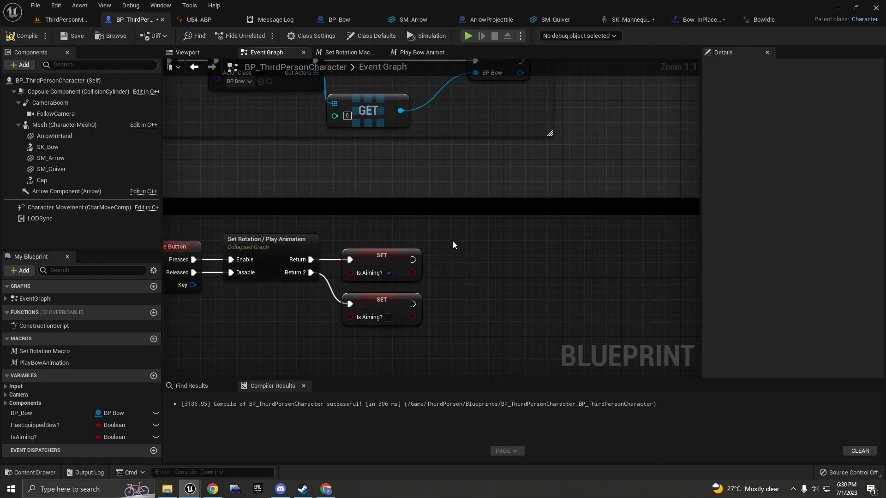
Play-test ThirdPersonMap in the level viewport and stop the session.
click(54, 23)
click(198, 36)
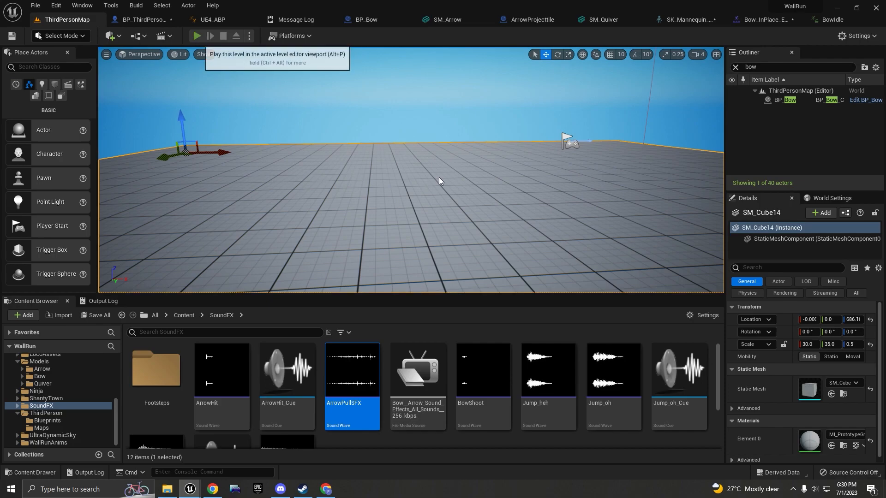
click(507, 271)
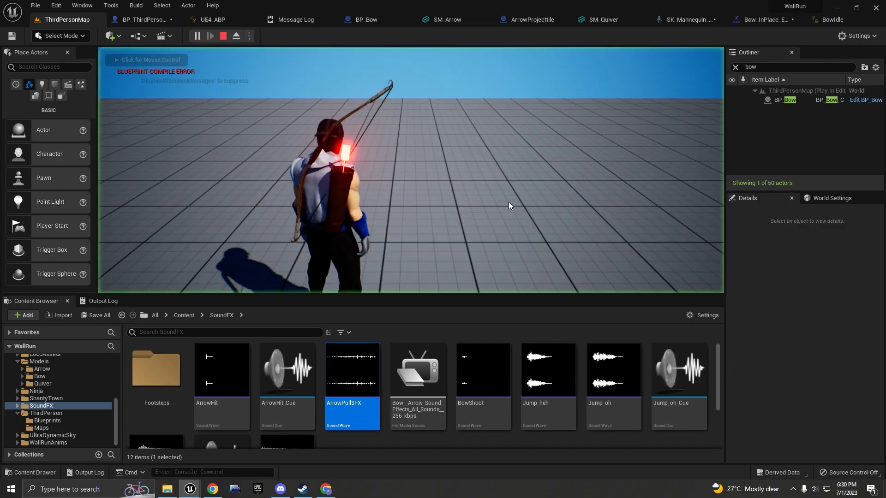
key(Escape)
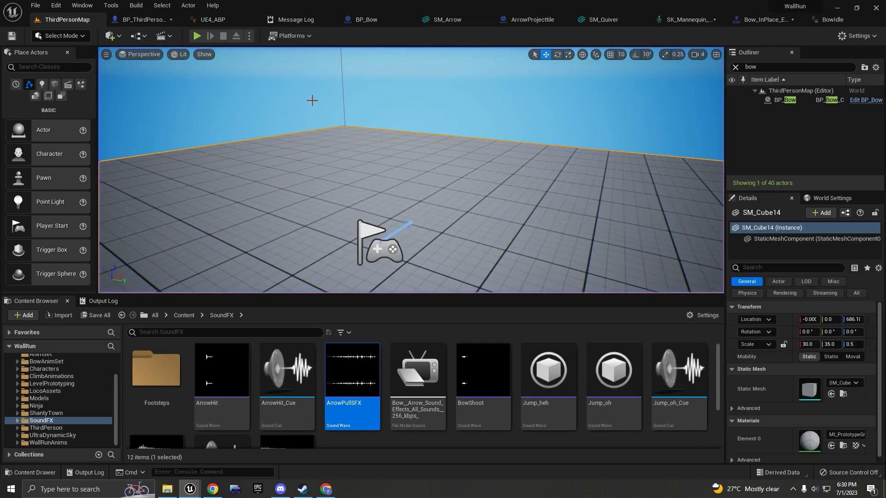
In UE4_ABP's AnimGraph, add a new state machine named Bow / Arrow.
click(139, 19)
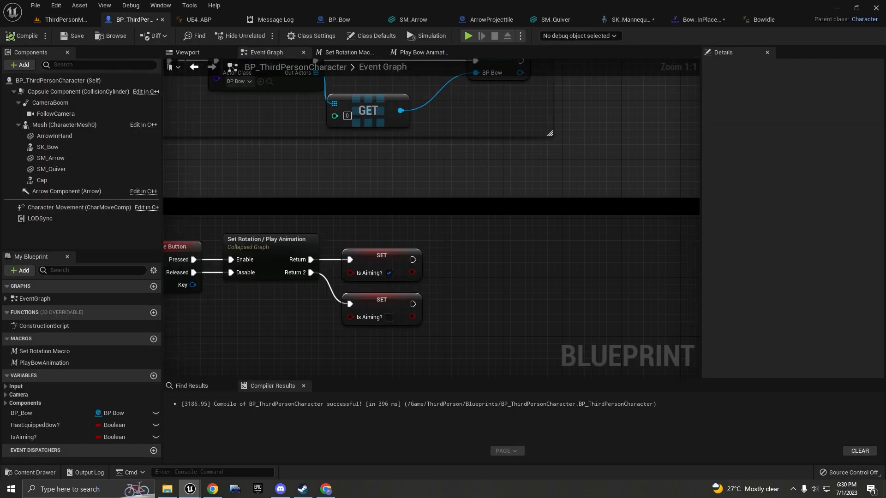
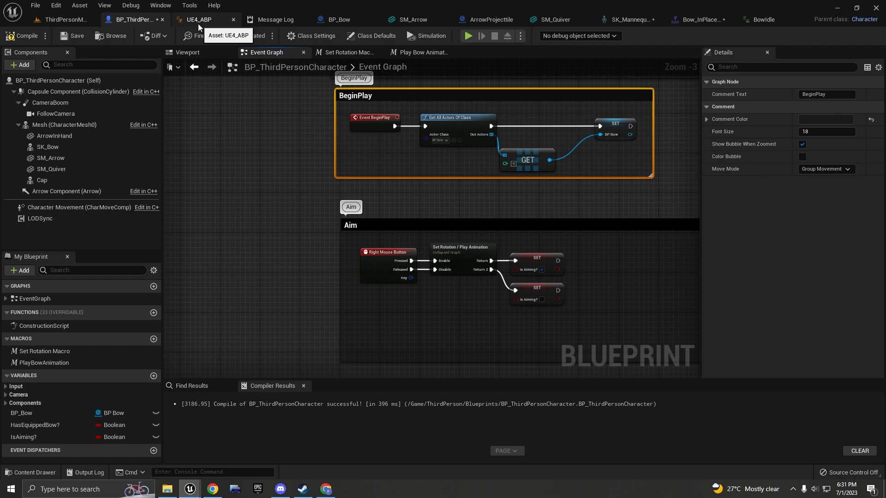
click(198, 24)
right_drag(274, 225, 366, 228)
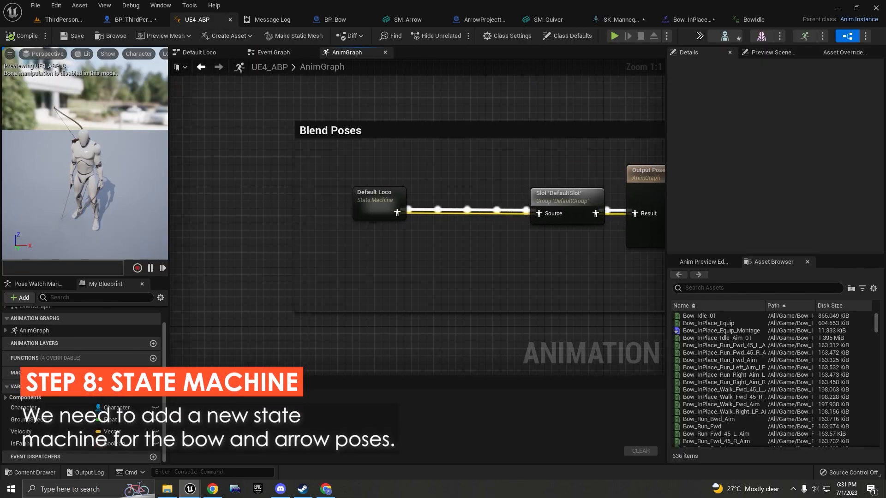
right_click(350, 258)
text(new state)
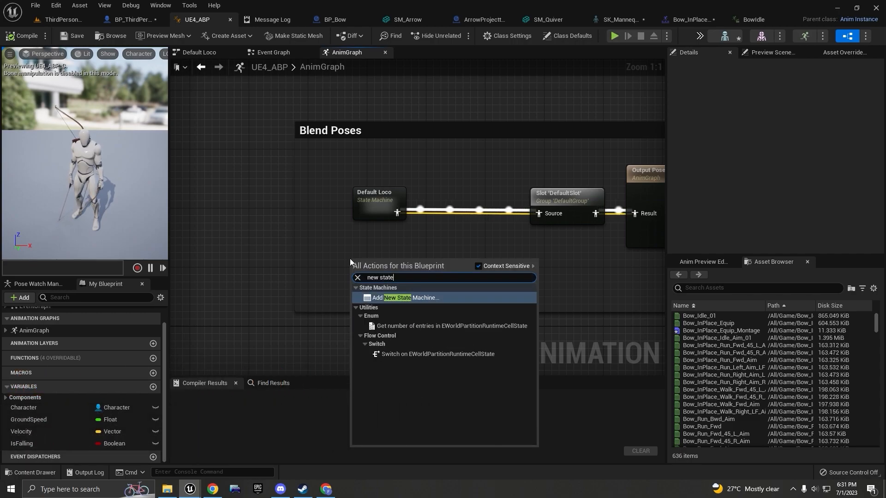
key(Return)
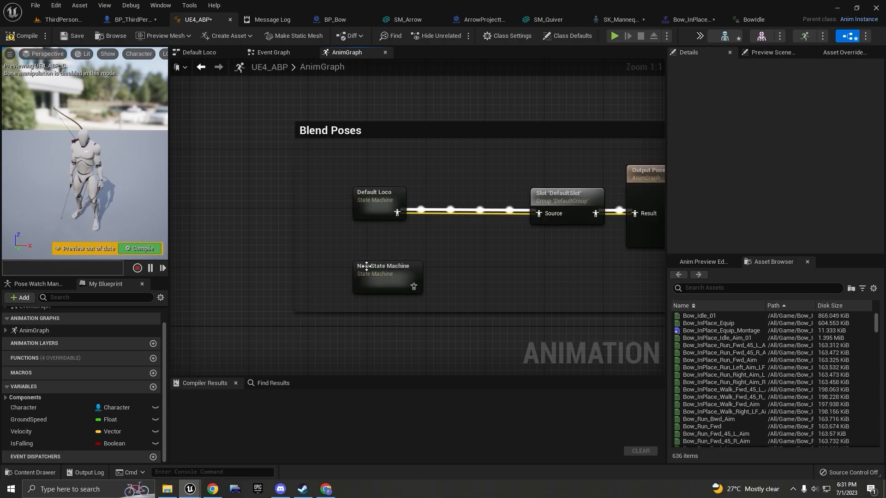
click(387, 268)
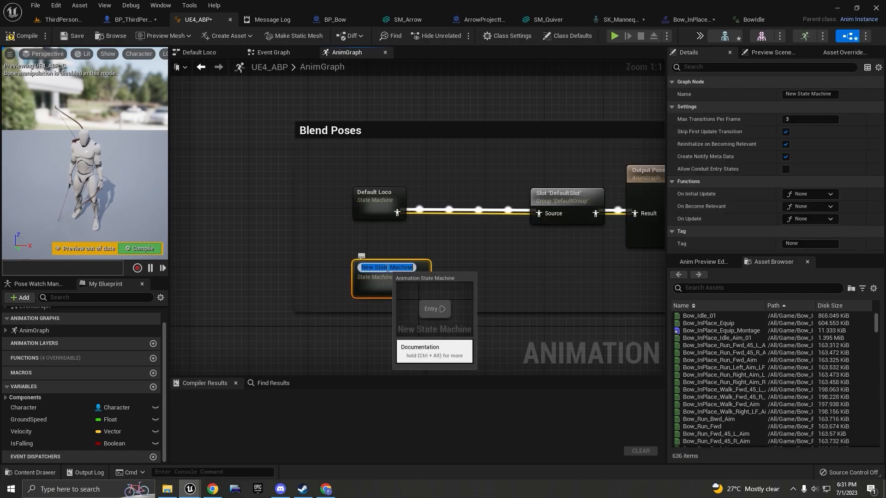
text(Bow ./)
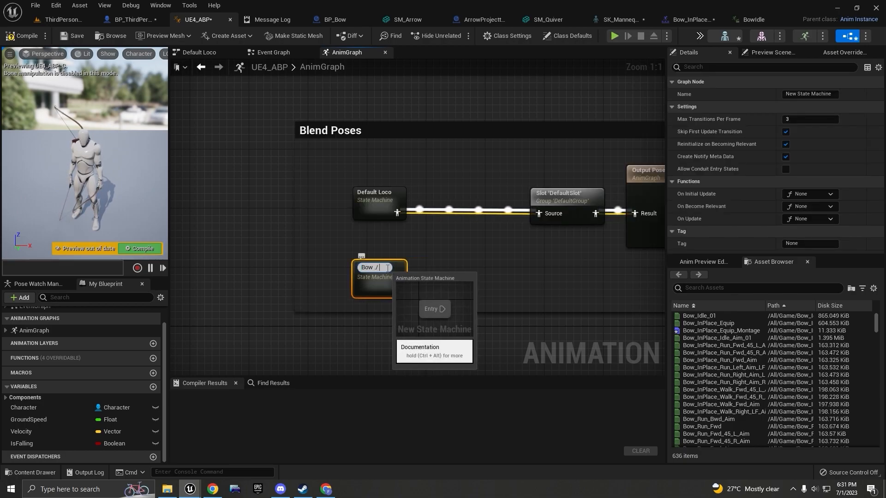
text( Arrow)
Place the Bow / Arrow state machine above Default Loco and feed its output into a new Blend Poses by bool node's True Pose.
drag(386, 272, 436, 200)
text(blend poses )
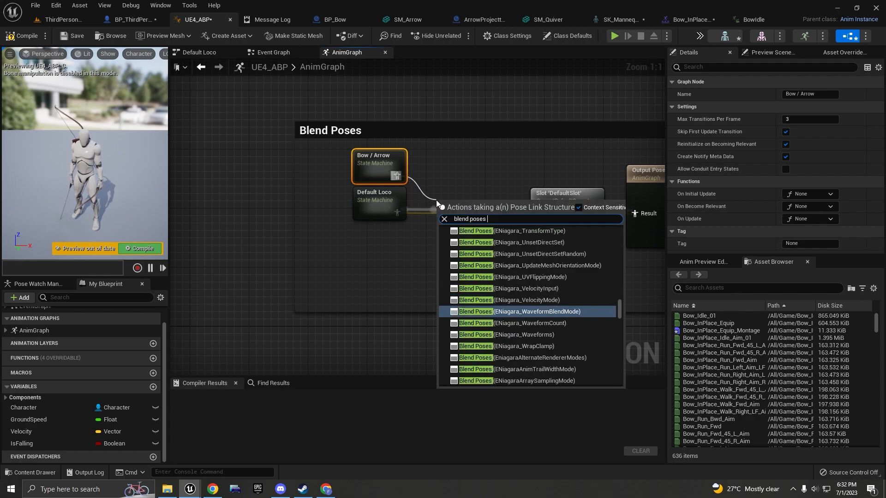
text(by b)
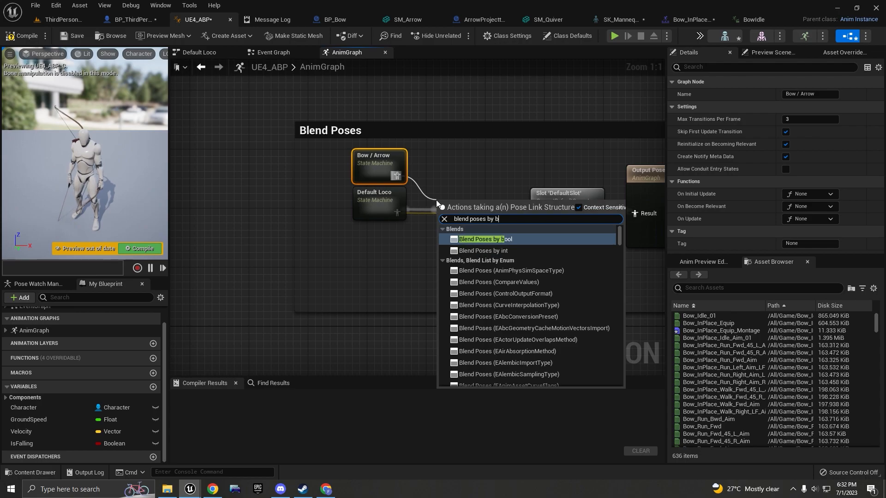
key(Return)
drag(436, 201, 439, 172)
Shift the DefaultSlot and Output Pose nodes to make room, wire the blend output into DefaultSlot, and connect Default Loco to False Pose.
right_drag(562, 249, 464, 250)
scroll(464, 250, down, 2)
drag(465, 258, 557, 195)
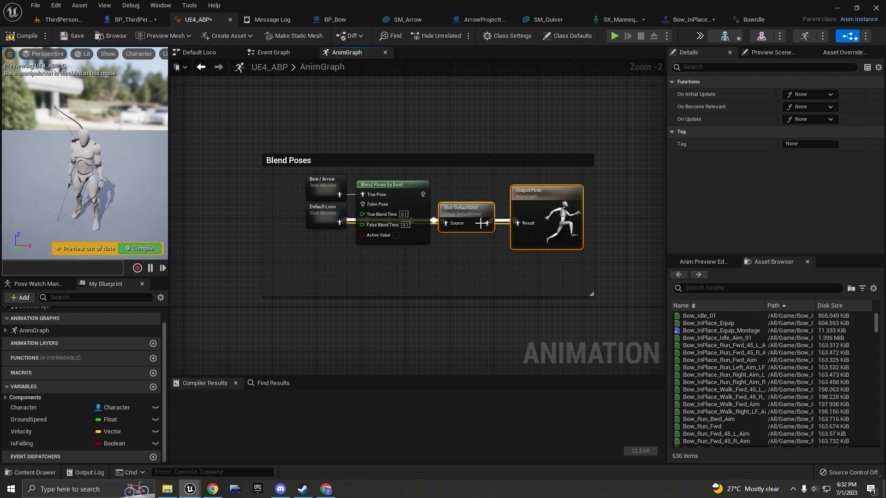
drag(462, 214, 476, 212)
drag(423, 194, 463, 223)
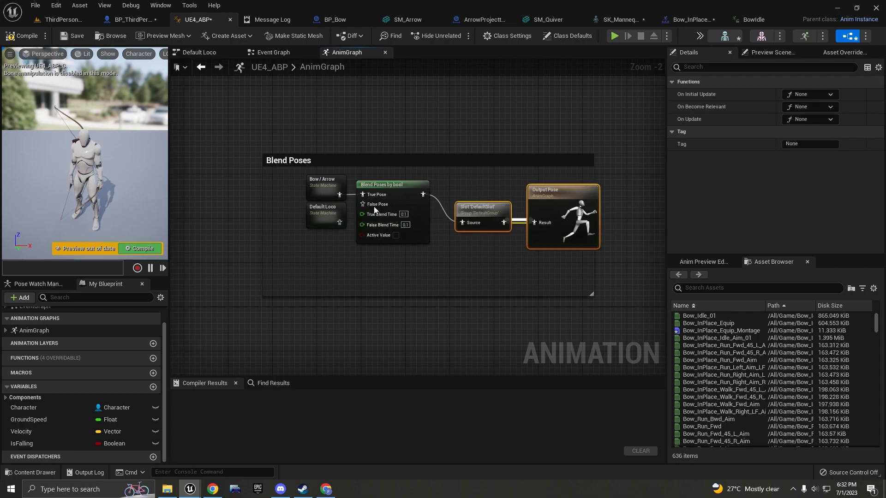
drag(339, 222, 362, 204)
scroll(399, 214, up, 2)
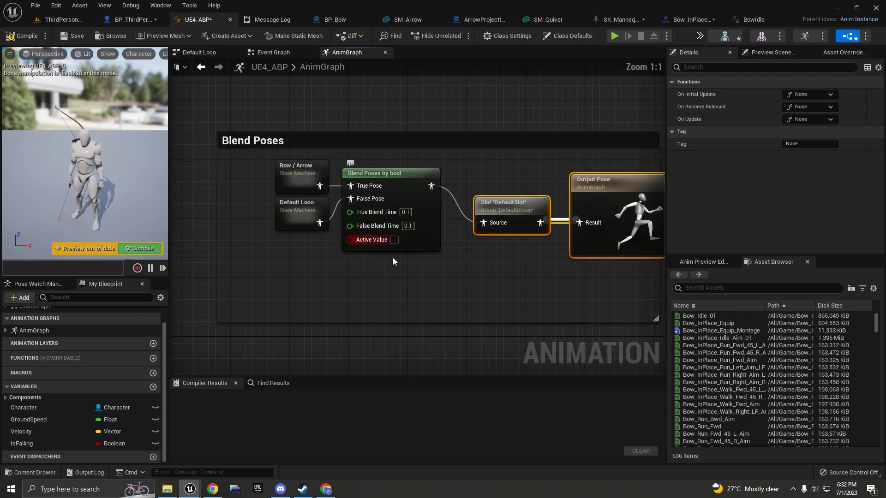
right_drag(393, 259, 489, 278)
drag(361, 176, 482, 193)
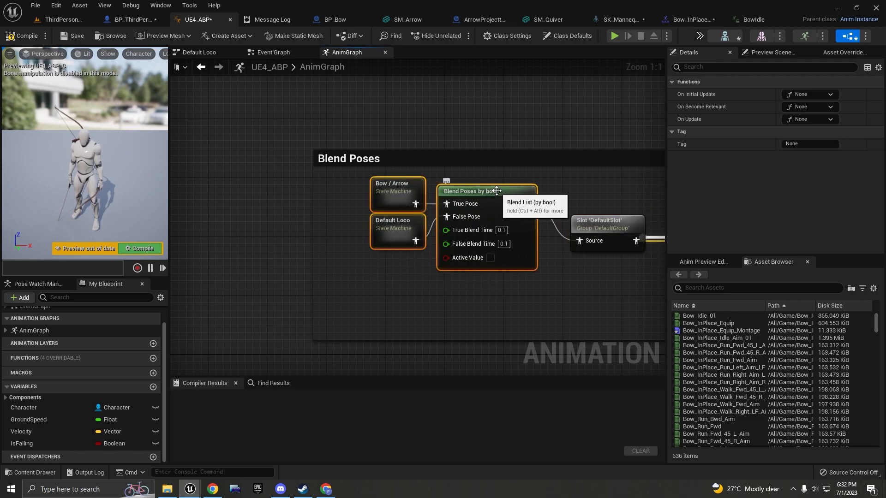
click(496, 191)
drag(446, 257, 518, 296)
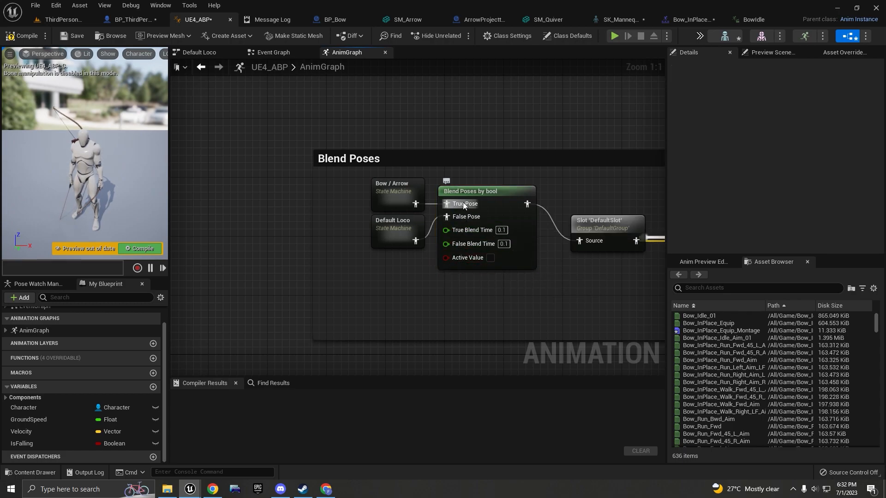
drag(351, 176, 428, 208)
drag(345, 225, 364, 239)
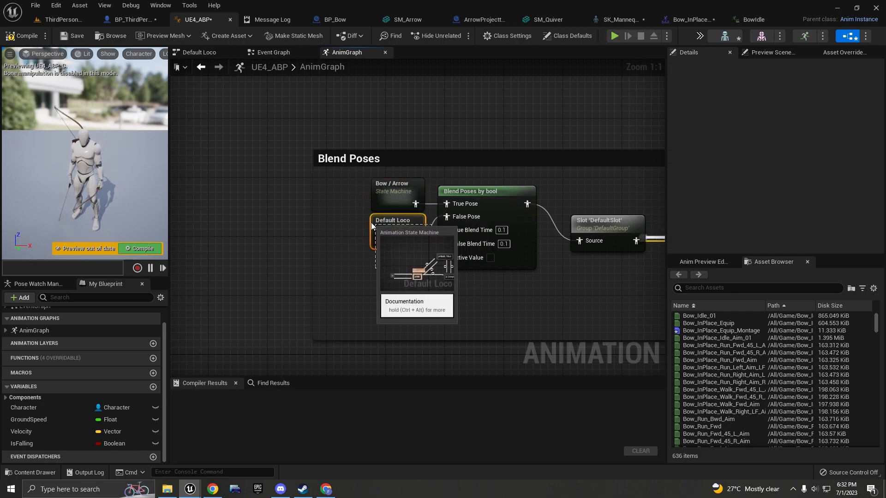
drag(483, 256, 456, 267)
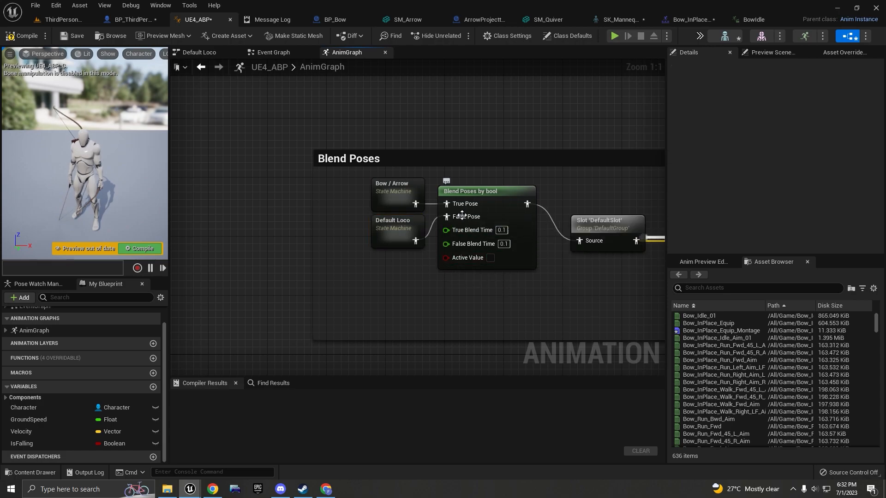
Review the contents of the Default Loco and Bow / Arrow state machines, returning to AnimGraph after each.
double_click(383, 227)
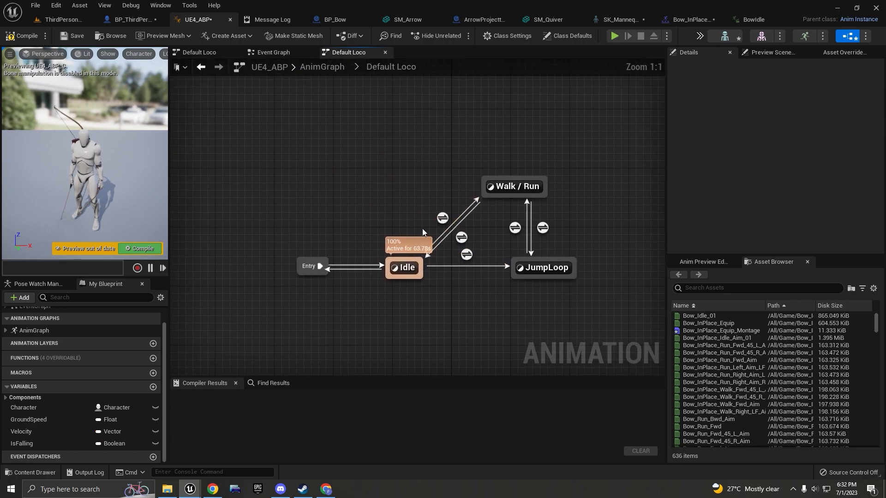
click(324, 69)
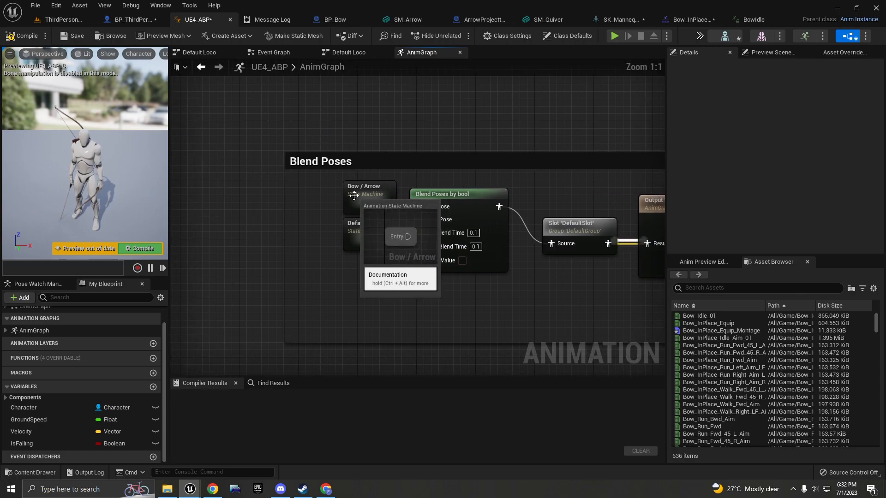
click(394, 194)
click(367, 195)
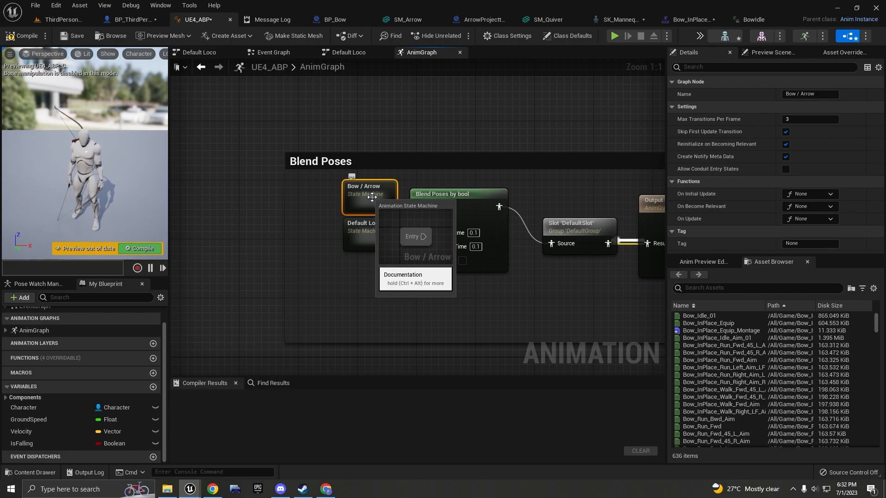
double_click(373, 198)
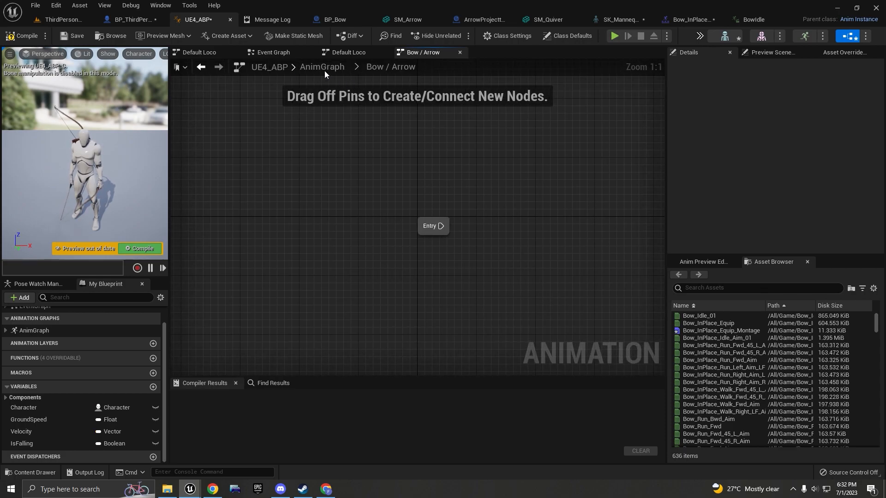
click(327, 69)
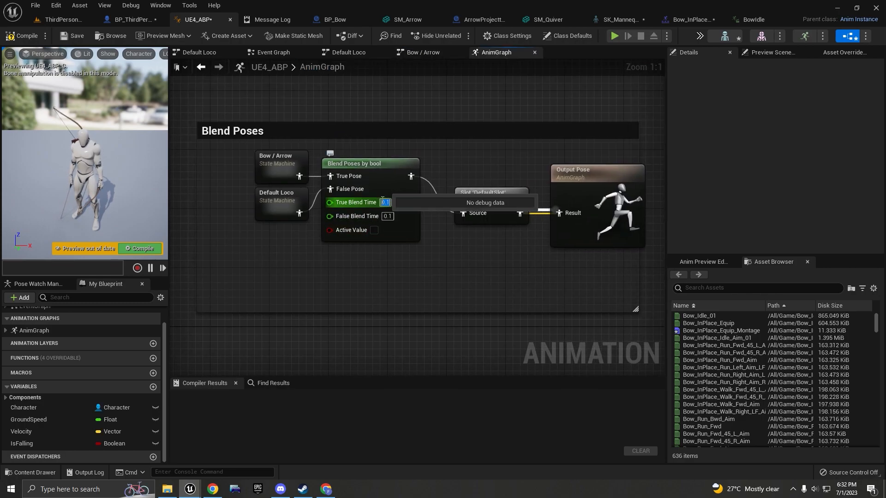
Set True Blend Time and False Blend Time to 0.3 on the Blend Poses by bool node, and compile the animation blueprint.
click(385, 216)
text(3)
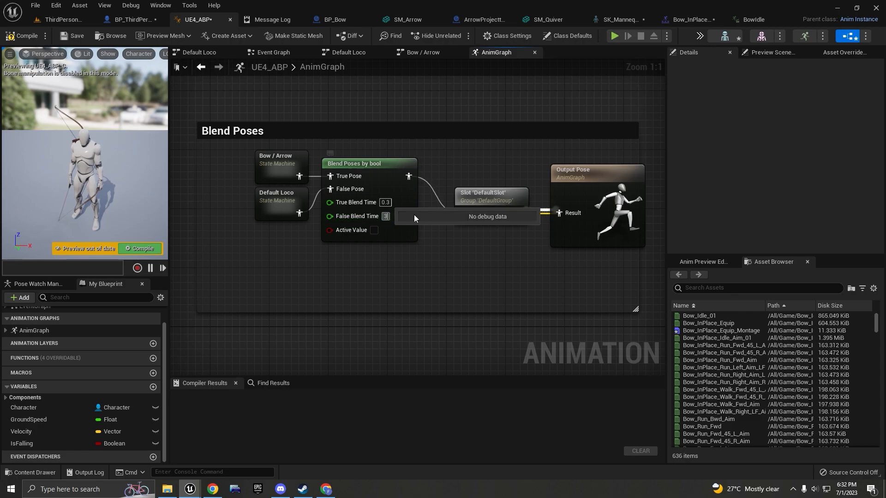
click(406, 229)
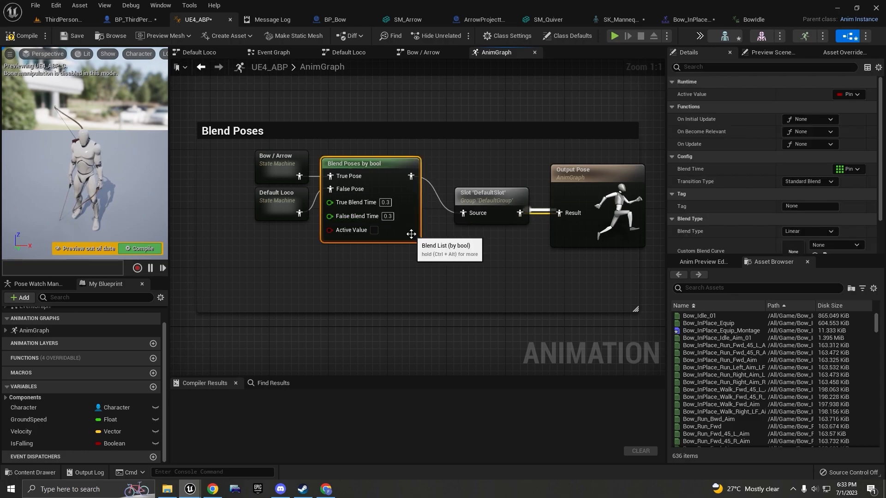
click(279, 203)
right_drag(230, 179, 326, 197)
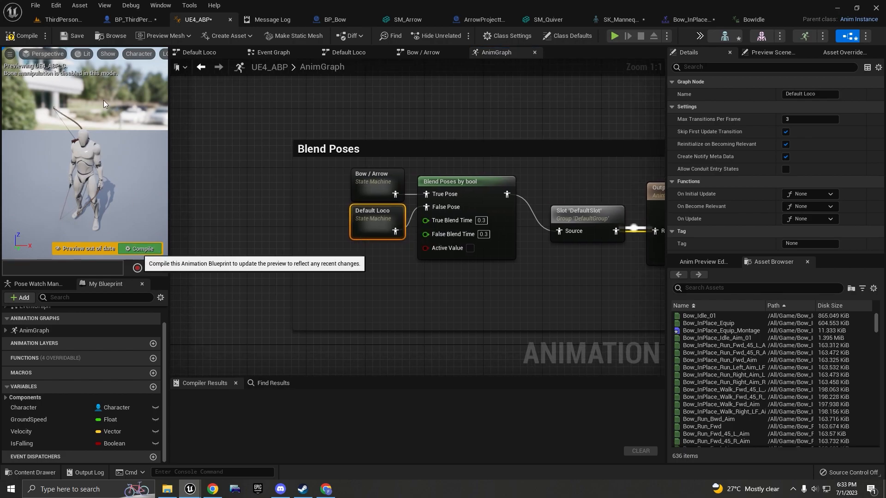
click(144, 249)
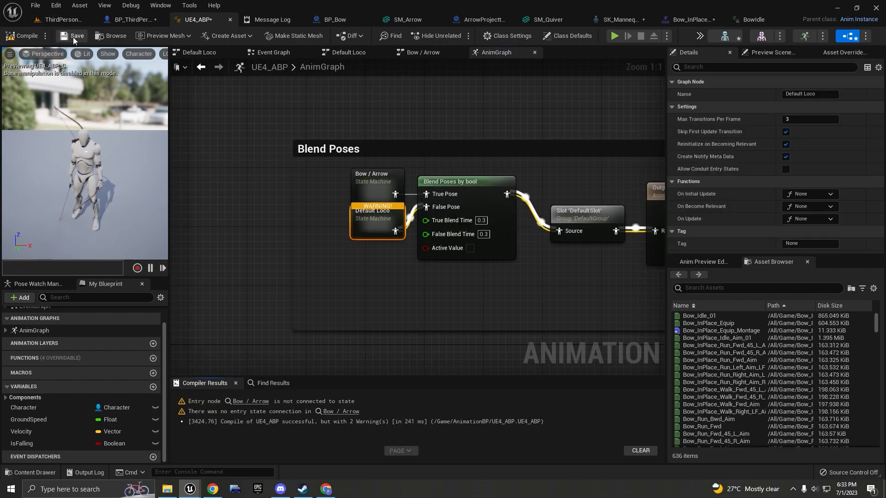
Close the unneeded SM_Arrow, SM_Quiver, mannequin skeleton, Bow_InPlace_Equip montage and BowIdle editors.
click(416, 20)
middle_click(449, 20)
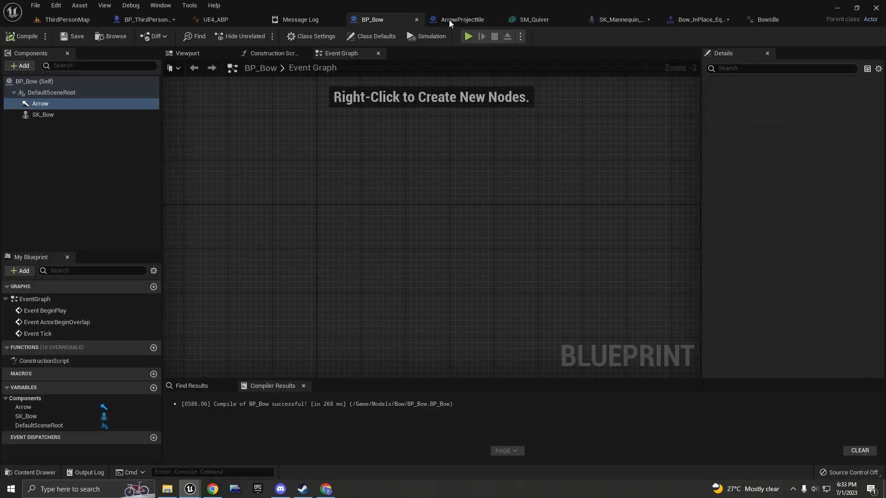
click(456, 23)
click(534, 18)
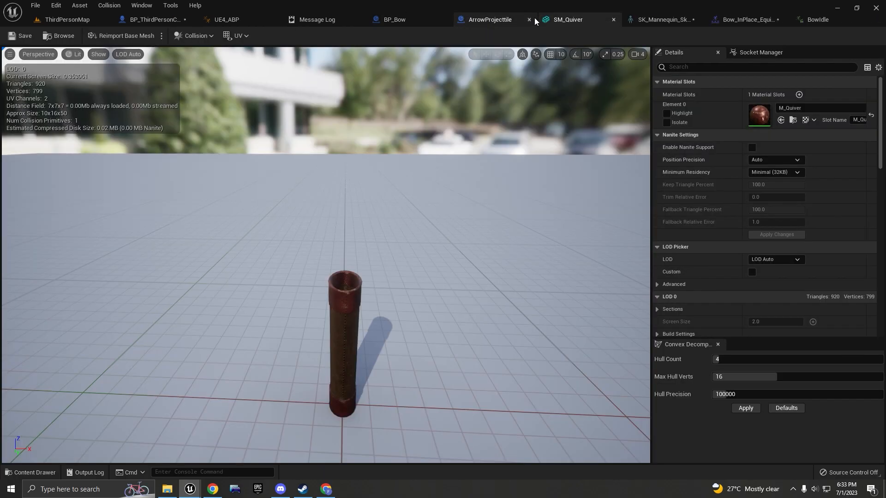
middle_click(563, 21)
click(596, 22)
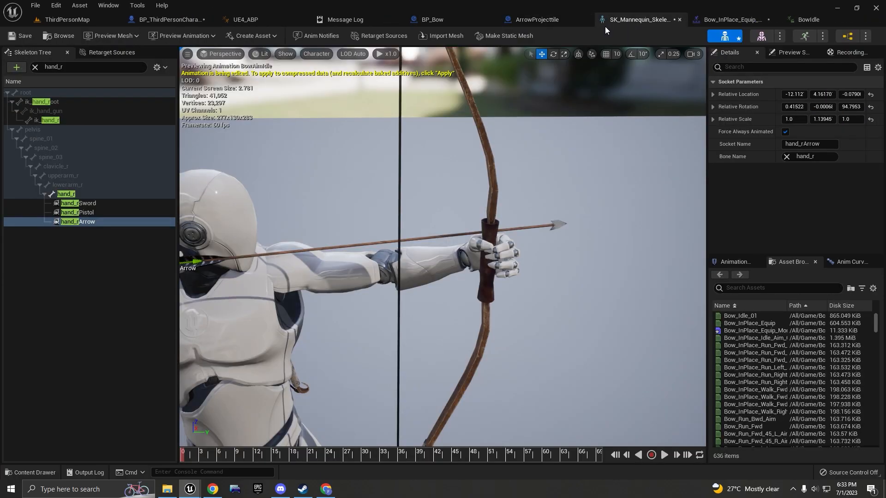
middle_click(638, 20)
Open the Bow / Arrow state machine, search the assets for bowAimIDle, and add the BowAimIdle animation as a state.
double_click(378, 185)
click(707, 288)
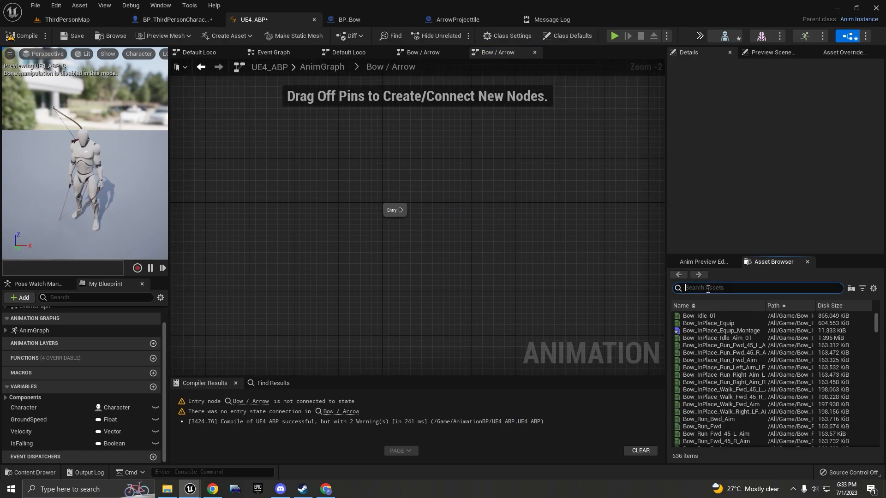
text(bow)
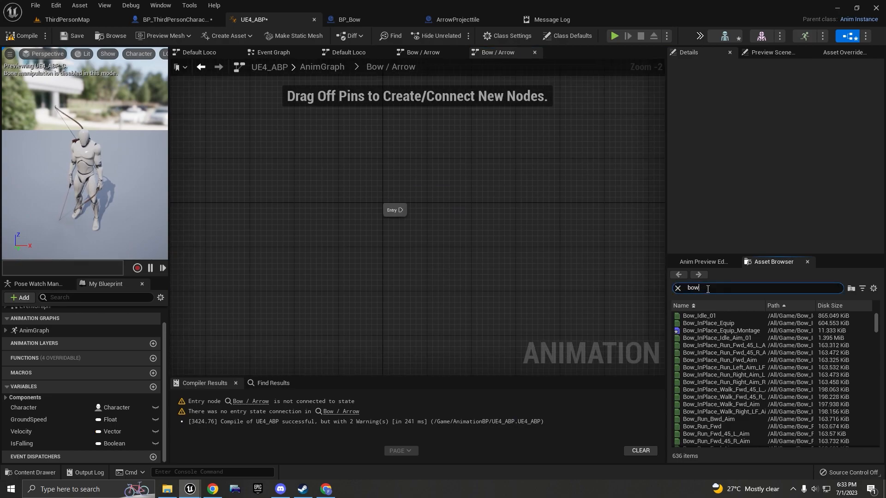
text(AimIDle)
drag(698, 316, 494, 198)
Inspect the BowAimIdle state's graph and preview its animation sequence.
double_click(500, 201)
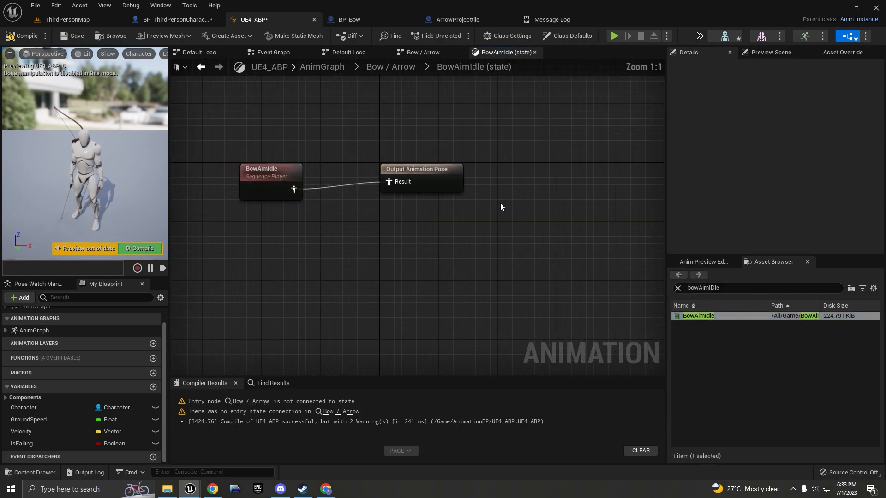
double_click(389, 236)
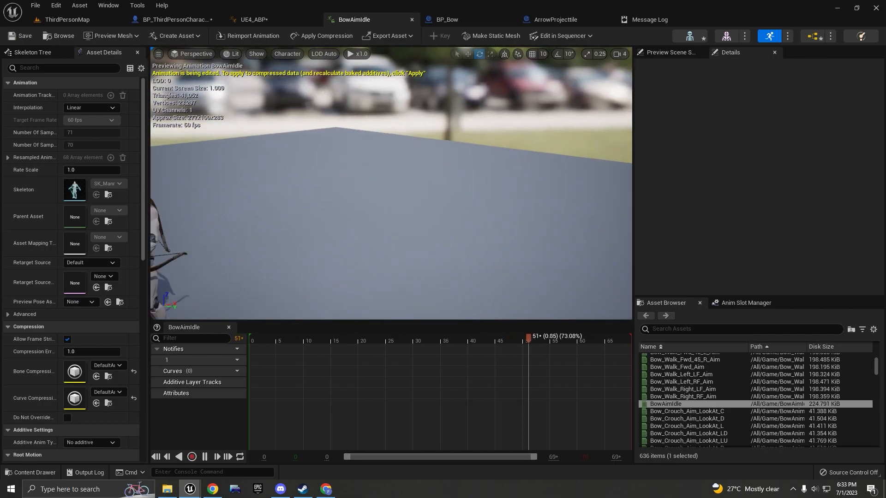
right_drag(401, 193, 295, 194)
drag(261, 346, 285, 355)
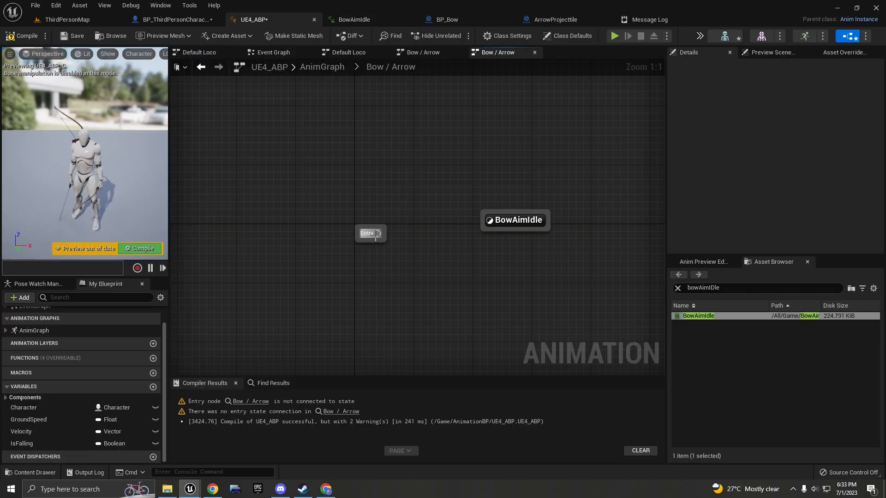
Connect Entry to the BowAimIdle state, place the state beside Entry, and open the state's graph.
drag(377, 233, 486, 223)
click(461, 231)
drag(379, 233, 453, 234)
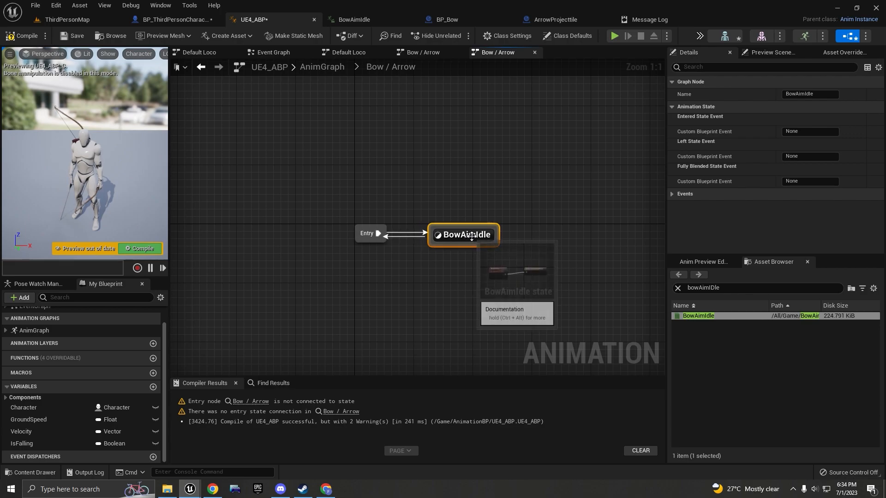
double_click(470, 236)
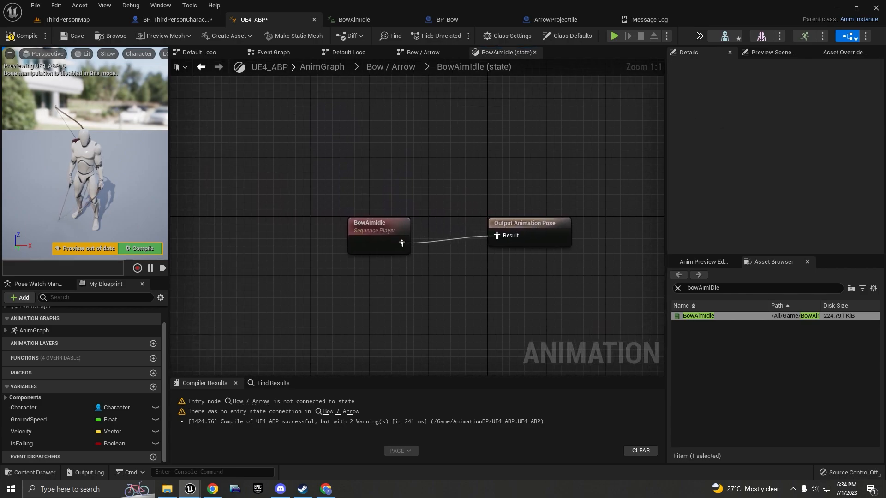
Review the BowAimIdle sequence player's settings and move the Output Animation Pose node farther away from it.
click(378, 228)
scroll(714, 230, down, 5)
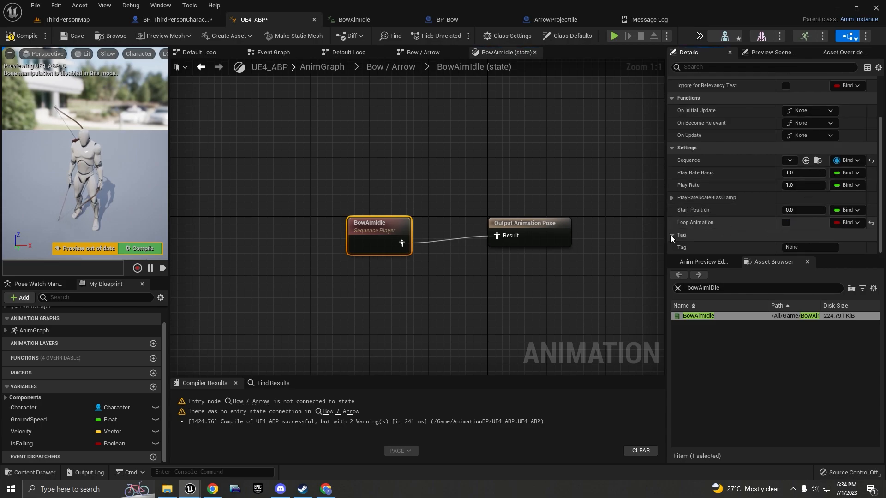
drag(511, 226, 598, 233)
scroll(545, 264, down, 3)
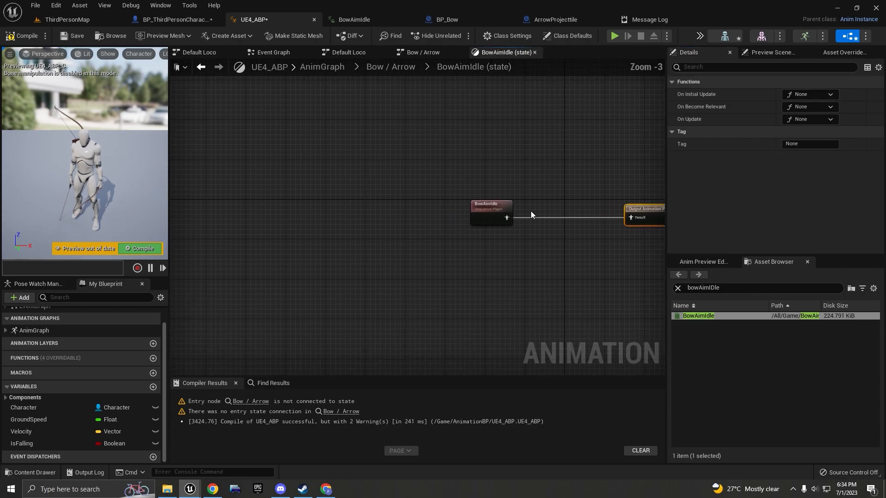
click(457, 203)
scroll(486, 105, up, 2)
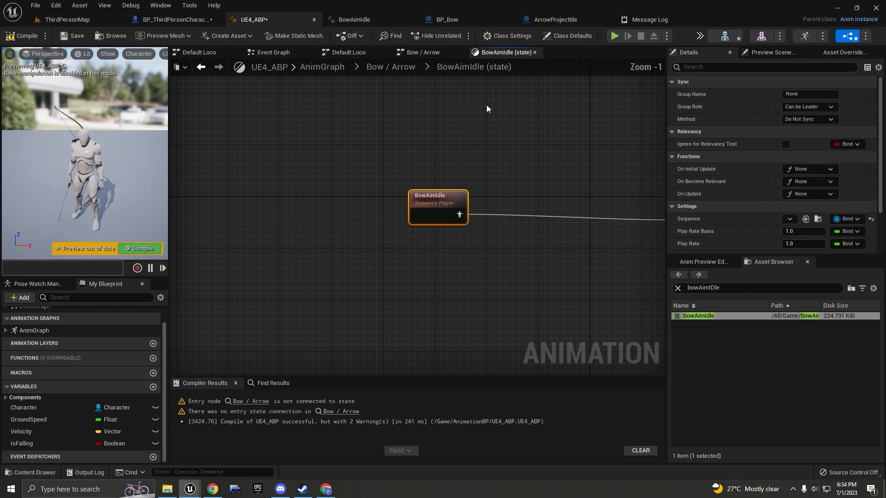
Return to the AnimGraph, compile the blueprint, and align the Default Loco state machine beneath Bow / Arrow.
click(410, 71)
click(326, 68)
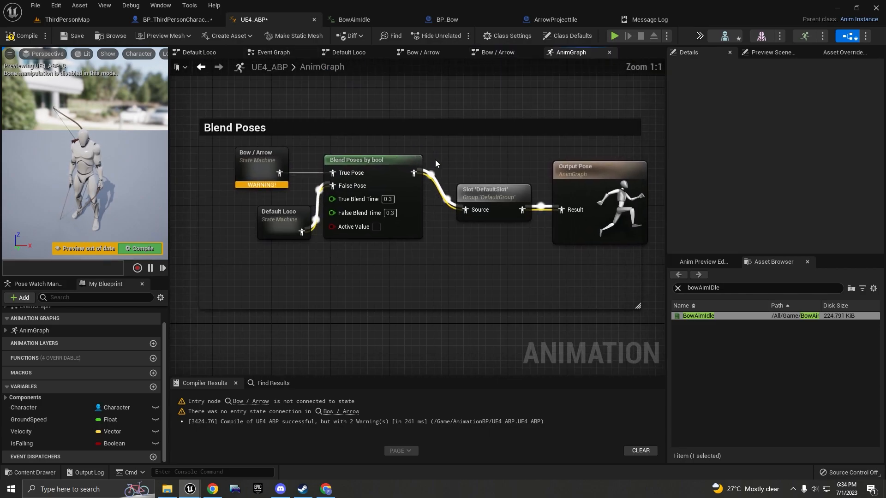
drag(445, 238, 406, 229)
click(150, 248)
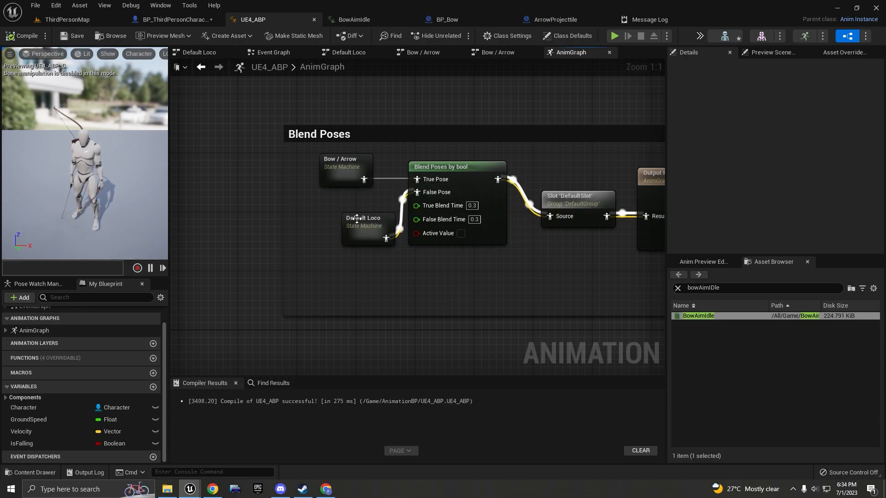
drag(361, 225, 331, 225)
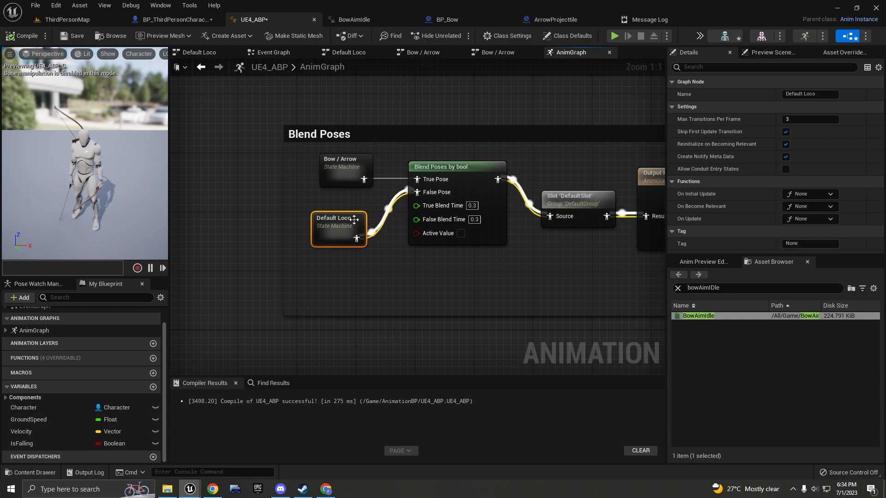
mouse_move(437, 235)
mouse_down()
mouse_move(453, 282)
mouse_move(501, 289)
mouse_move(429, 240)
mouse_up()
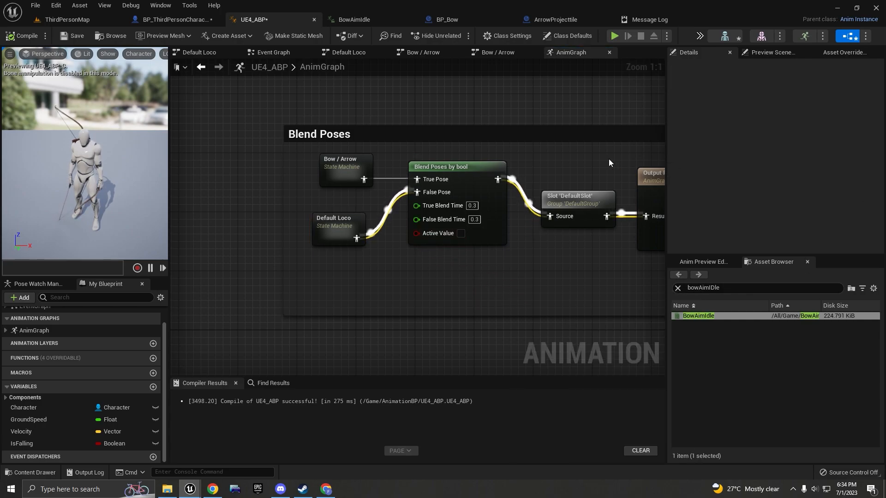
In the Event Graph, add an Is Valid node from the Sequence's Then 2 output and place it below the Is Falling section.
click(198, 51)
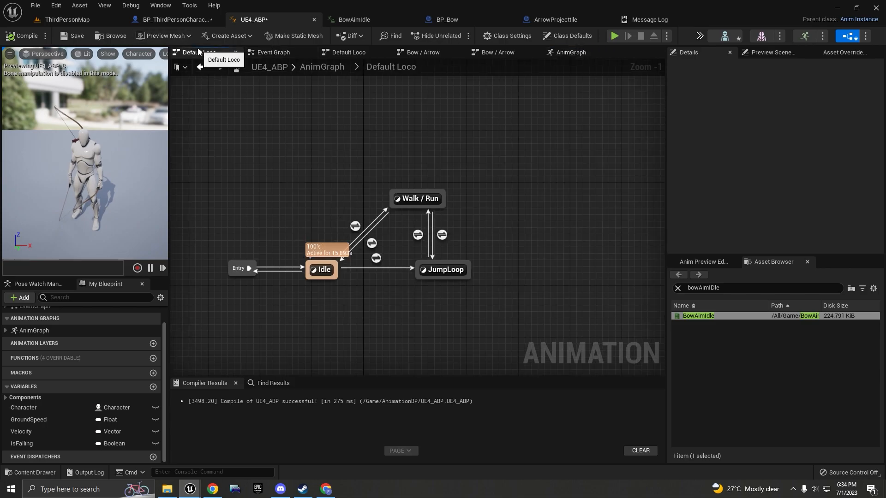
click(273, 53)
scroll(392, 215, down, 2)
scroll(392, 215, down, 2)
scroll(414, 194, down, 1)
right_drag(346, 201, 429, 185)
scroll(476, 215, up, 5)
scroll(478, 219, down, 4)
right_drag(483, 220, 474, 239)
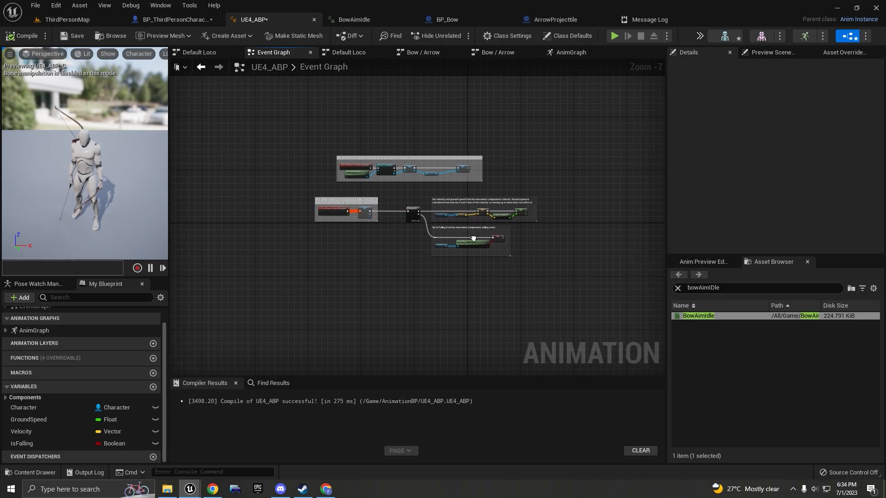
scroll(422, 220, up, 6)
drag(393, 201, 499, 357)
text(is valid)
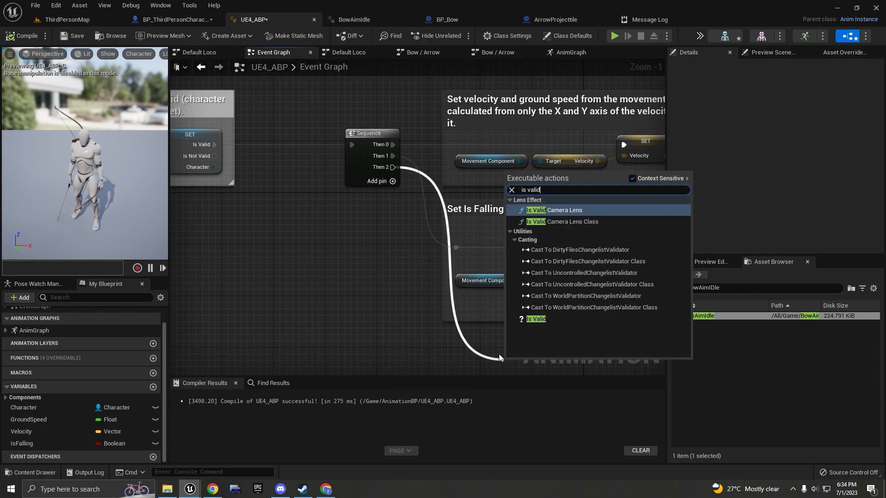
click(554, 319)
right_drag(545, 360, 491, 254)
scroll(491, 253, up, 1)
drag(498, 260, 447, 263)
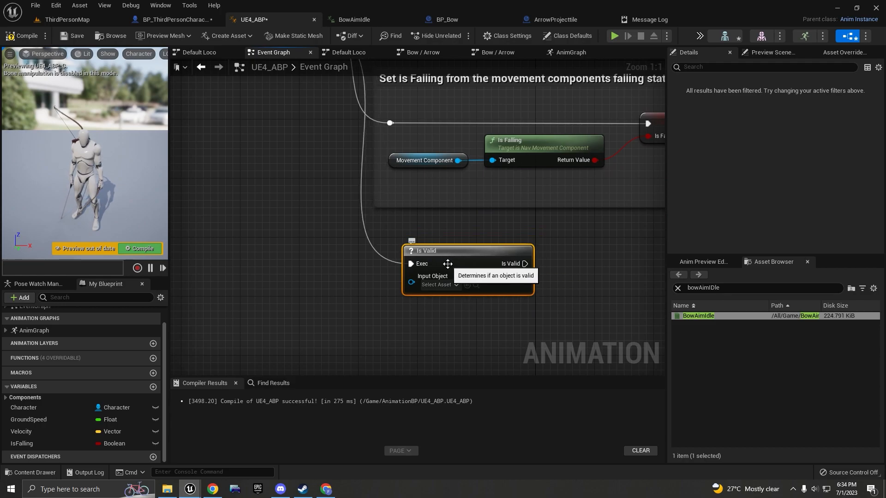
scroll(323, 199, down, 2)
Add an Event Blueprint Begin Play node in the empty area below the Event Blueprint Update Animation comment.
right_drag(323, 199, 443, 230)
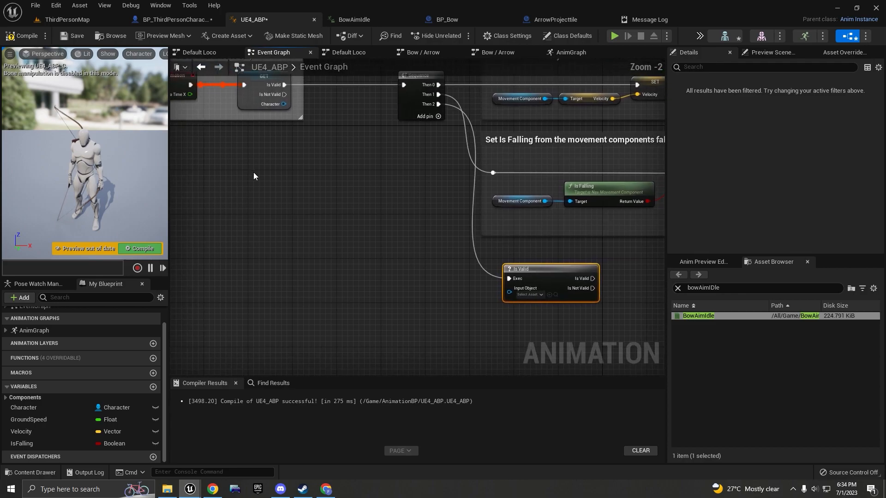
right_drag(261, 173, 410, 211)
right_click(274, 226)
text(begin)
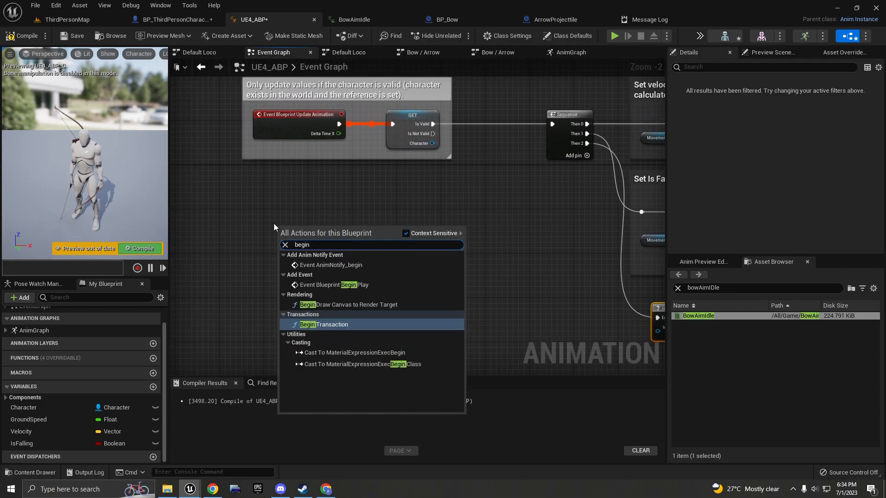
click(319, 285)
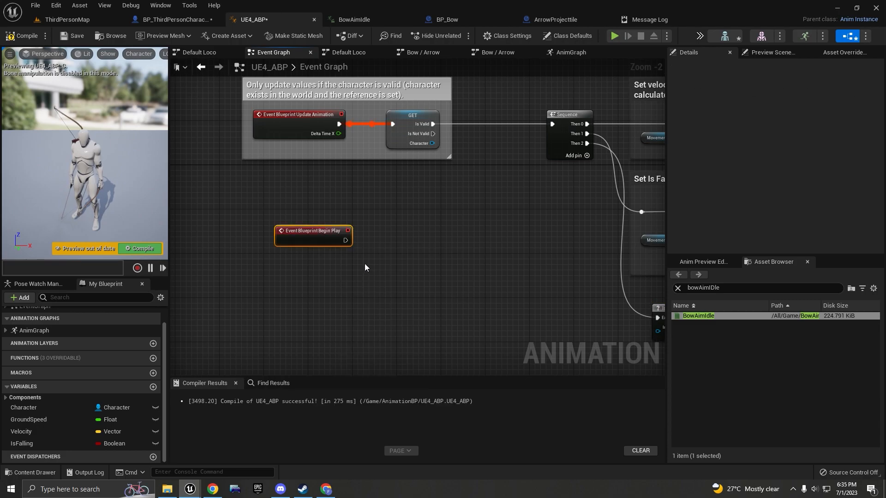
Connect Begin Play to a Cast To BP_ThirdPersonCharacter node and promote the cast's character output to a variable.
scroll(367, 266, up, 2)
drag(338, 235, 403, 246)
text(cast th)
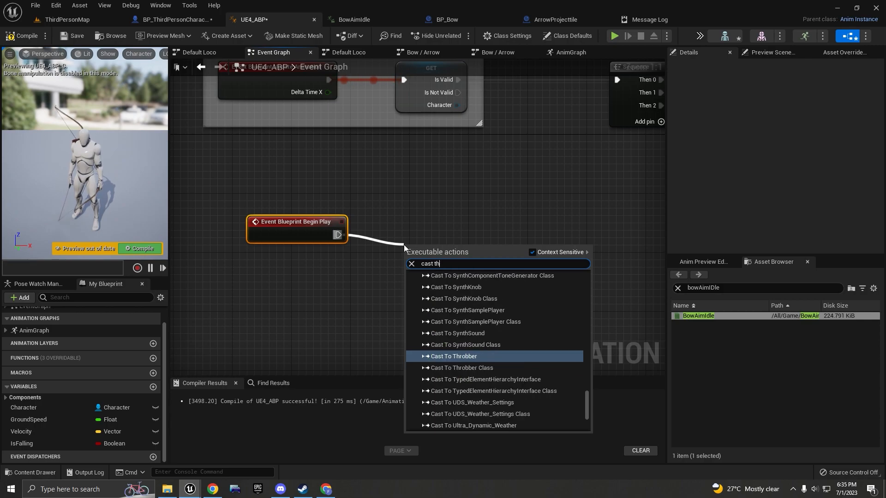
text(ird per)
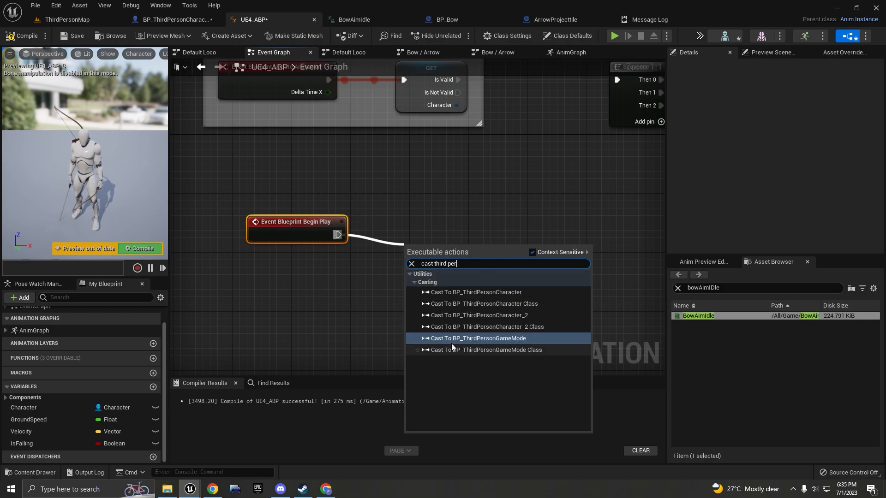
click(483, 293)
right_click(484, 273)
click(505, 291)
drag(624, 248, 588, 248)
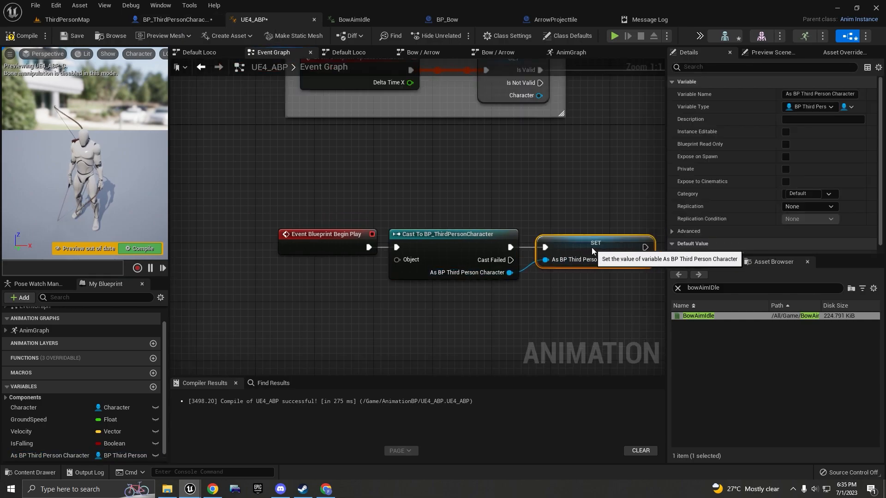
Feed the cast's Object input from a Get Player Character node placed directly below the cast.
scroll(449, 267, down, 2)
drag(417, 223, 437, 278)
text(get player c)
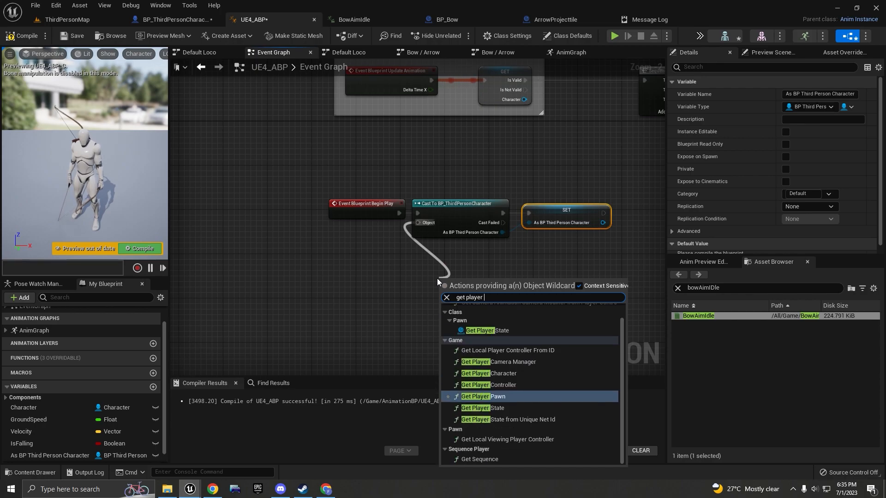
key(Return)
scroll(432, 298, up, 2)
drag(494, 282, 461, 233)
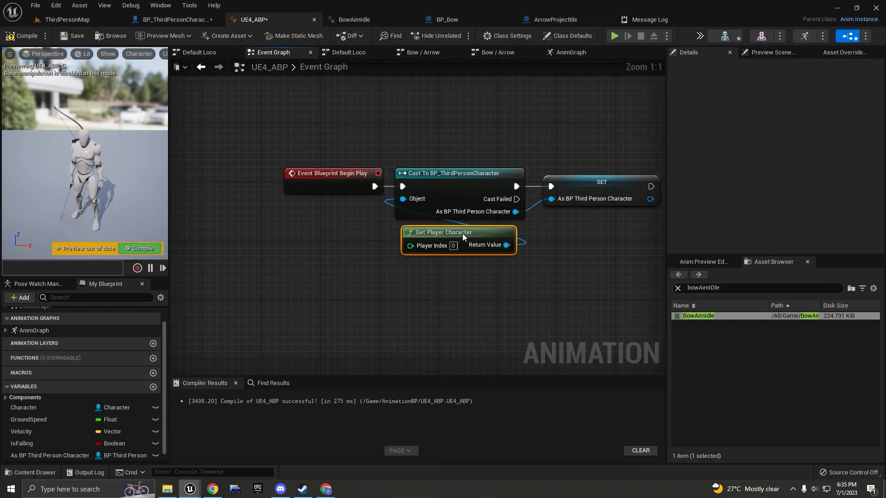
Compile and save the animation blueprint with the new Begin Play character reference.
drag(321, 276, 558, 162)
scroll(568, 159, down, 4)
right_drag(583, 152, 266, 153)
click(26, 41)
click(76, 36)
Add a getter for the As BP Third Person Character variable and connect it to Is Valid's Input Object.
scroll(344, 253, up, 4)
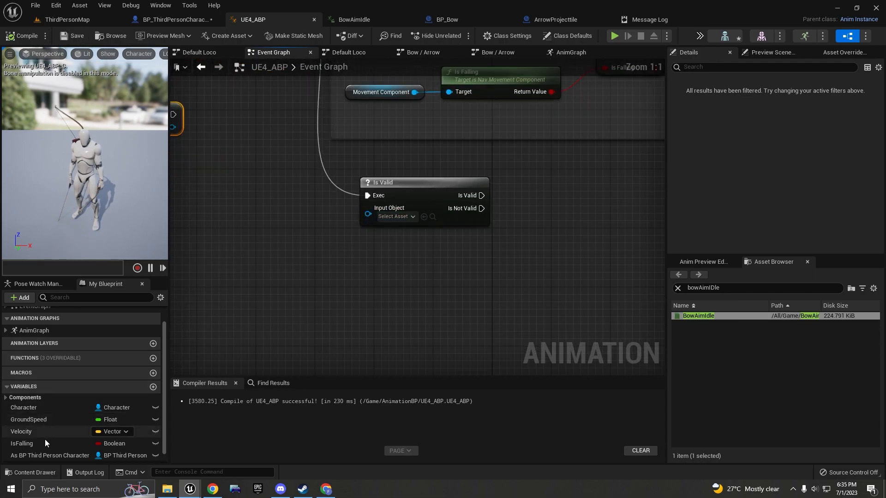
drag(43, 456, 371, 239)
click(394, 254)
drag(462, 244, 368, 209)
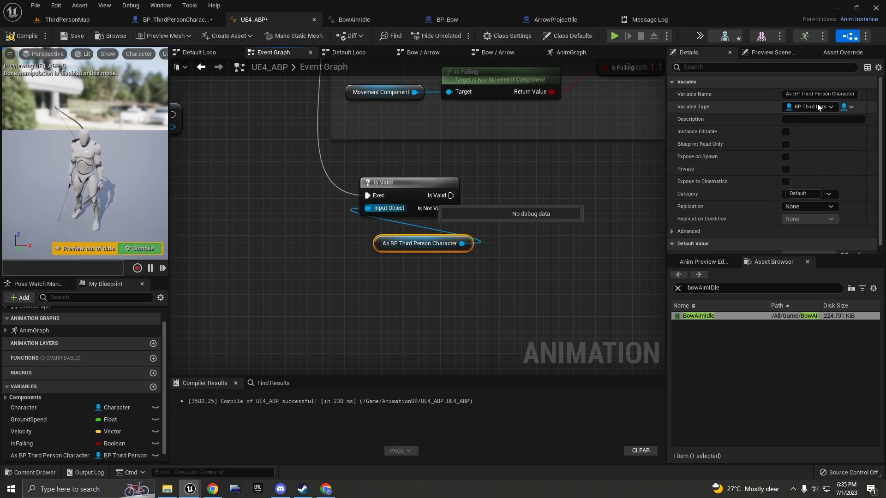
Rename the As BP Third Person Character variable as Char REF, and compile and save the blueprint.
click(810, 94)
text(CHAR)
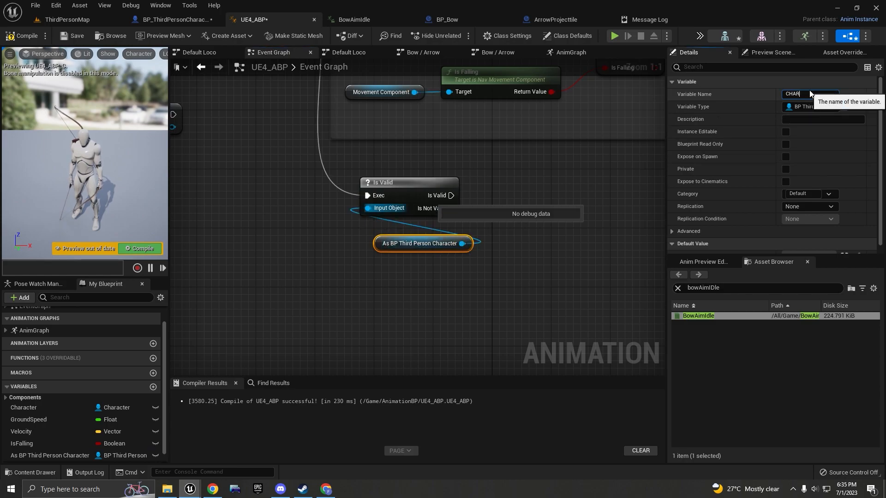
text( REF)
key(Return)
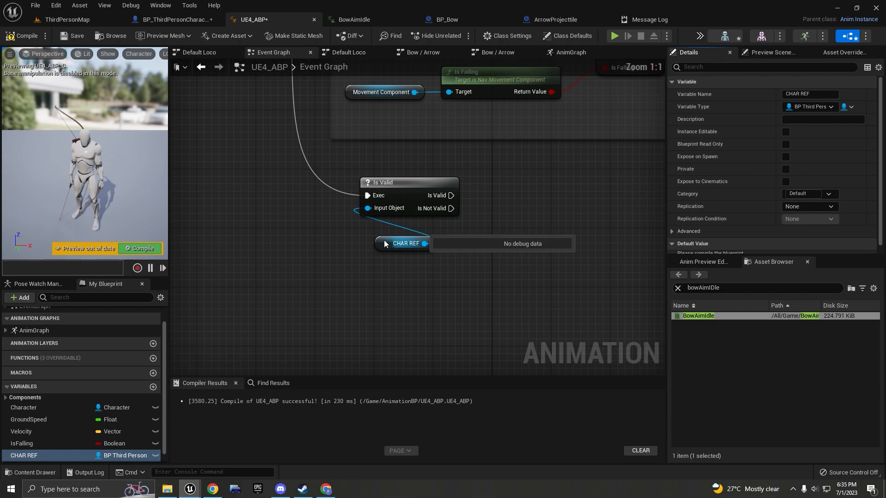
double_click(790, 94)
text(Char)
key(Return)
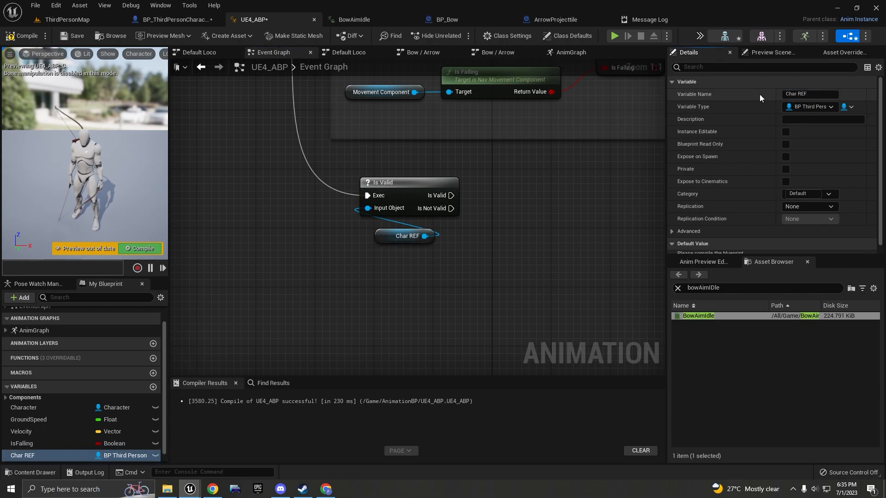
click(157, 250)
click(73, 36)
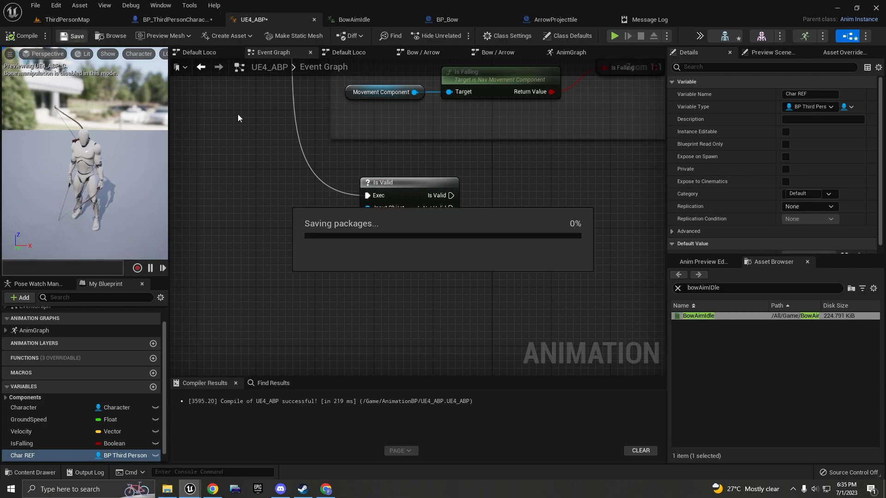
Check the HasEquippedBow? variable in BP_ThirdPersonCharacter, and get Has Equipped Bow? from the Char REF node in UE4_ABP.
right_drag(479, 255, 422, 268)
drag(368, 248, 284, 79)
click(175, 20)
click(33, 425)
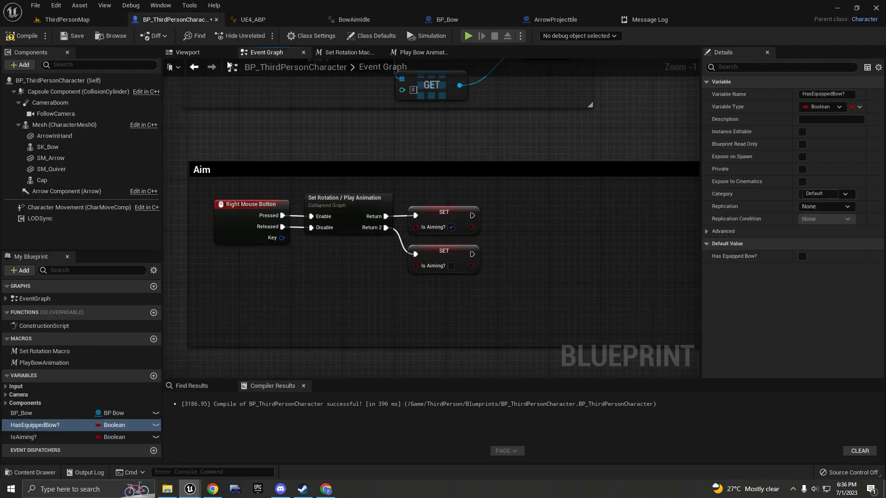
click(277, 19)
drag(371, 253, 432, 255)
text(get has e)
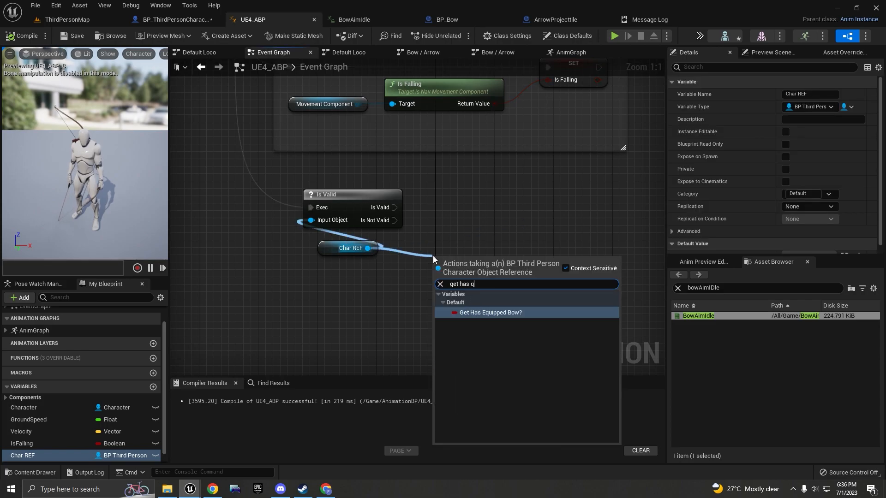
key(Return)
Promote the Has Equipped Bow? output to a variable, run its Set node from Is Valid, and compile.
drag(536, 263, 537, 271)
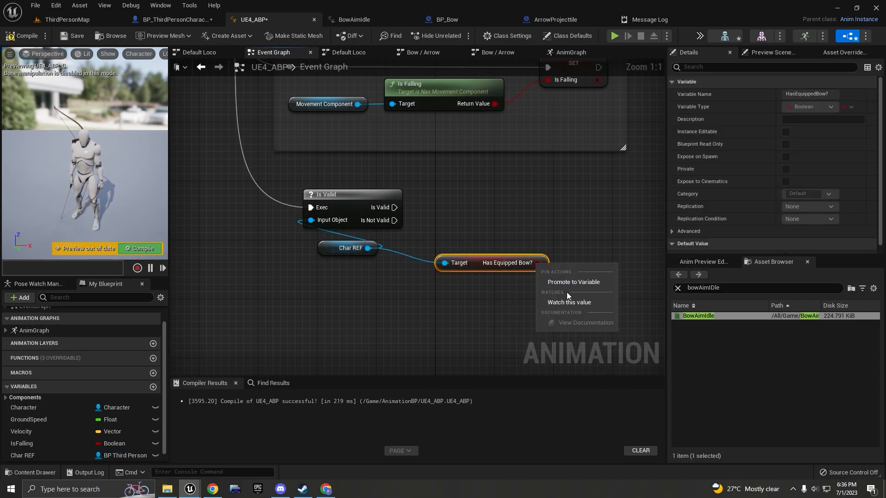
click(591, 279)
drag(663, 265, 491, 204)
drag(474, 263, 438, 247)
ctrl+click(320, 245)
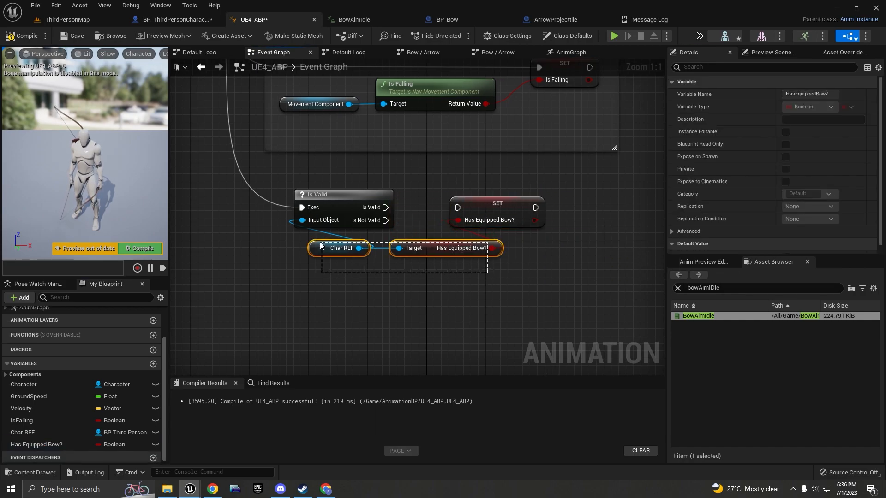
drag(386, 207, 452, 209)
drag(329, 279, 531, 242)
right_drag(530, 242, 441, 253)
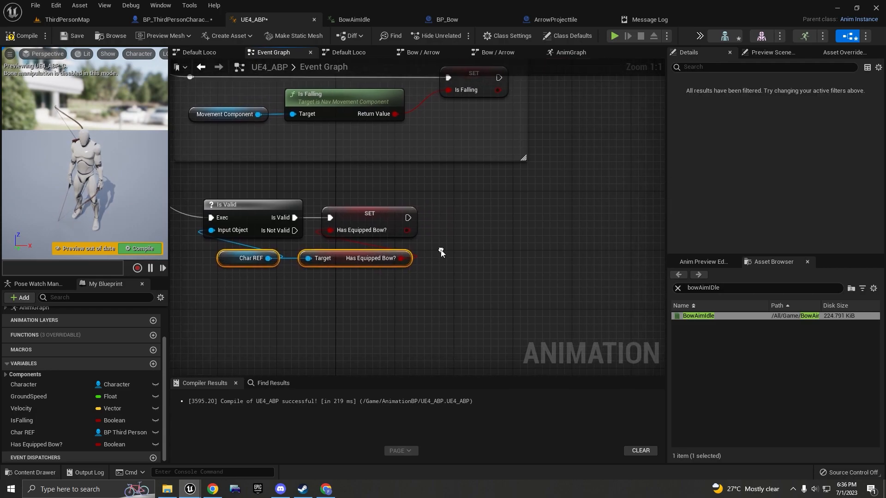
click(441, 253)
click(147, 248)
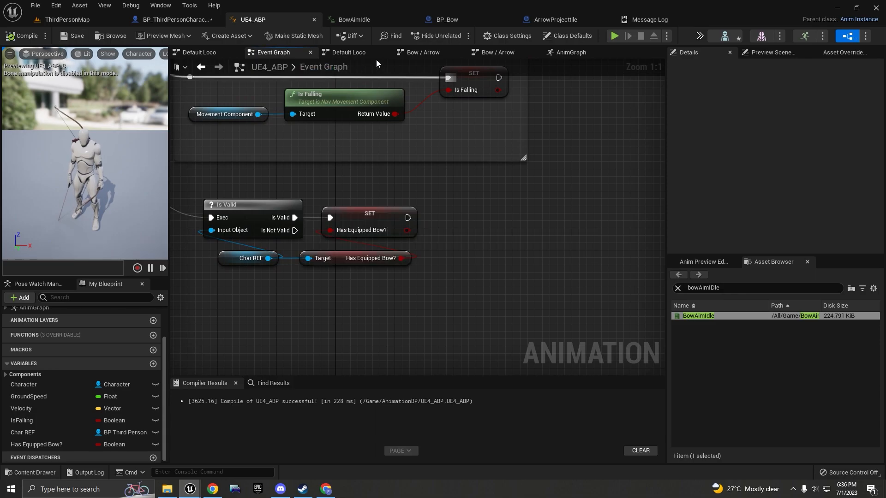
Close the two open Bow / Arrow graphs and show the AnimGraph.
click(369, 52)
click(405, 52)
click(517, 51)
middle_click(514, 49)
middle_click(430, 57)
click(425, 55)
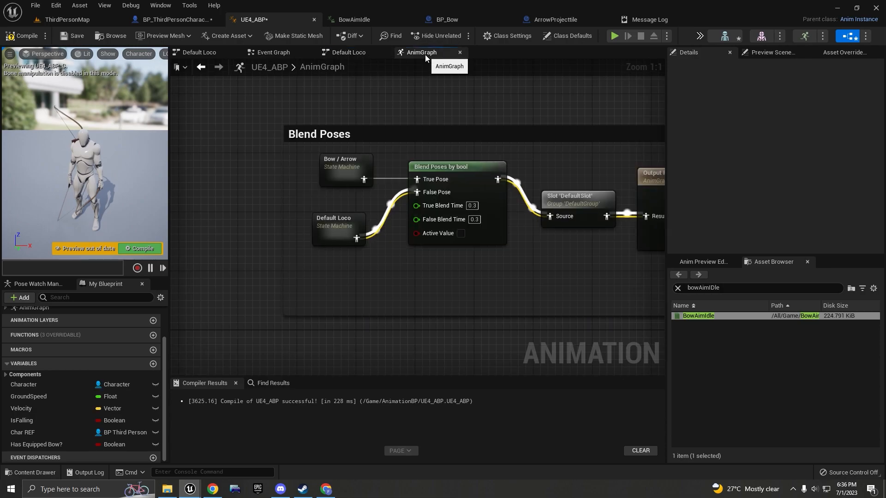
Connect the Has Equipped Bow? variable to the Active Value of Blend Poses by bool, and compile.
drag(63, 444, 450, 237)
drag(382, 238, 487, 268)
click(147, 251)
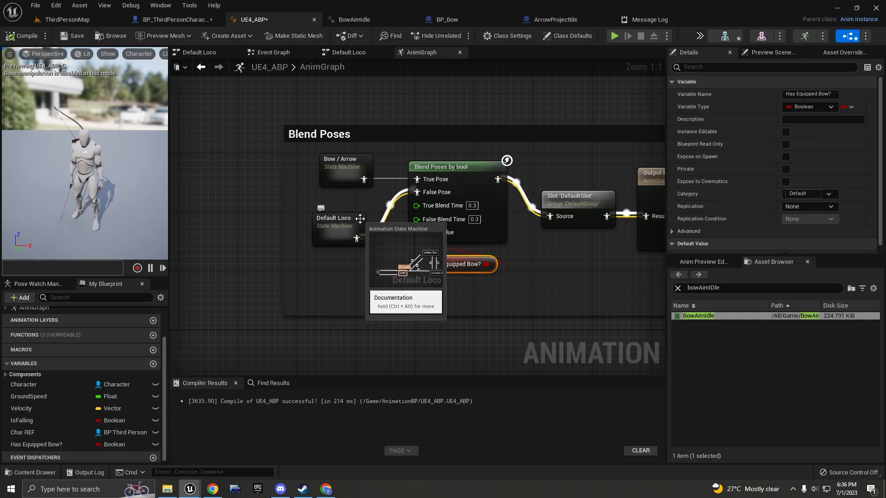
Check the Bow / Arrow state machine, return to the AnimGraph, and play the game in the editor despite the compile errors.
double_click(347, 175)
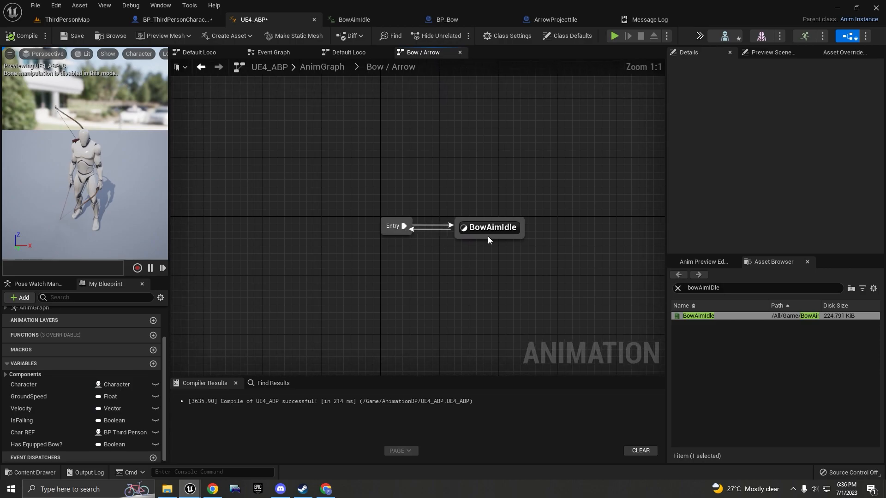
click(333, 68)
click(614, 35)
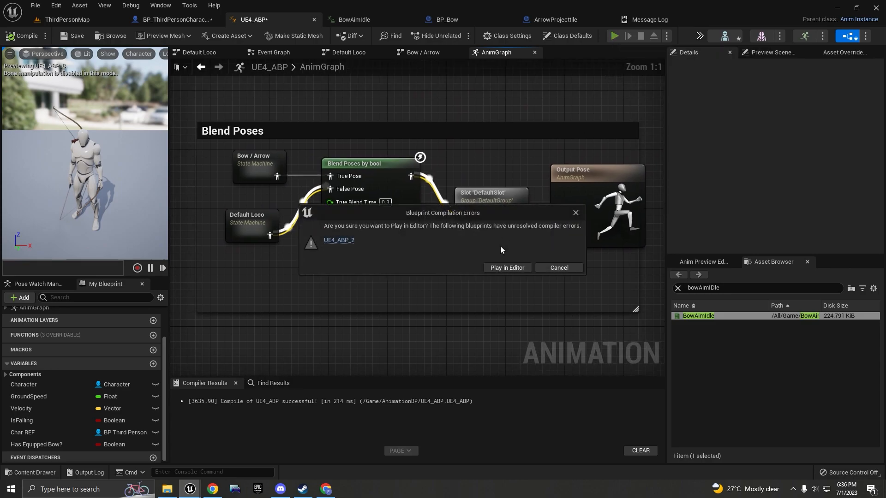
click(504, 268)
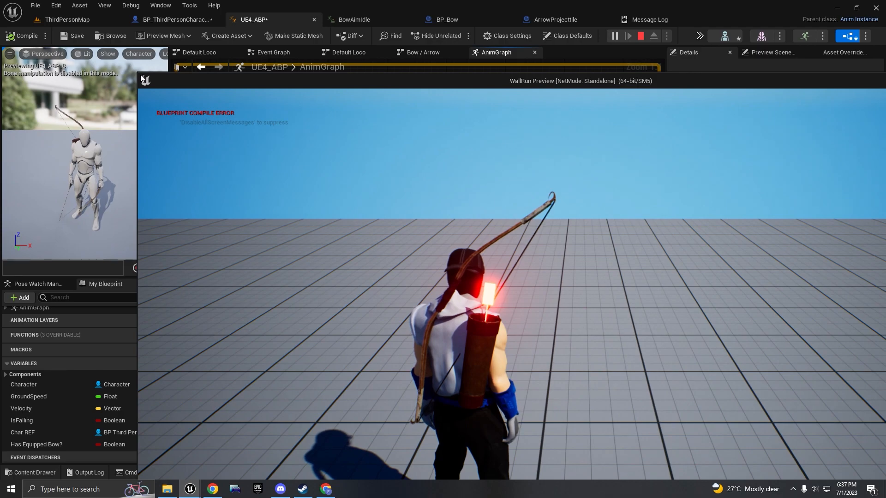
drag(138, 73, 443, 364)
drag(493, 377, 215, 265)
click(514, 160)
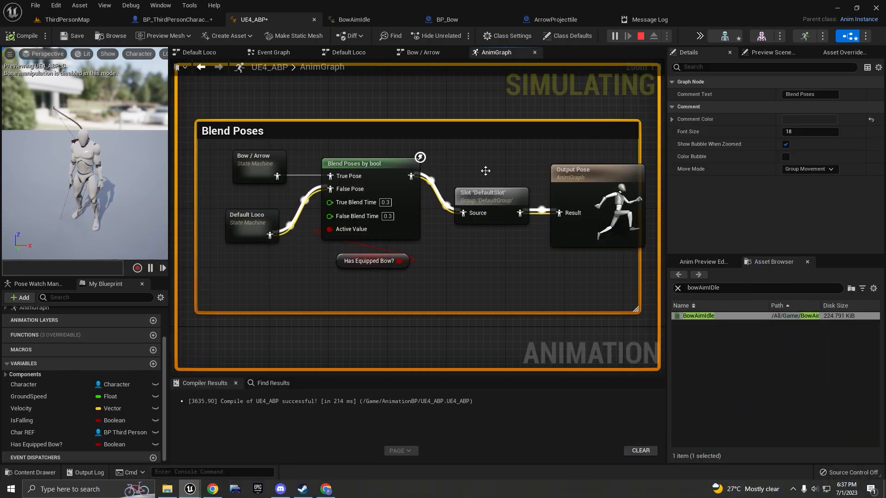
Set the debug object to UE4_ABP_C_0 in BP_ThirdPersonCharacter (spawned) and bring the graph and game preview into view together.
click(700, 36)
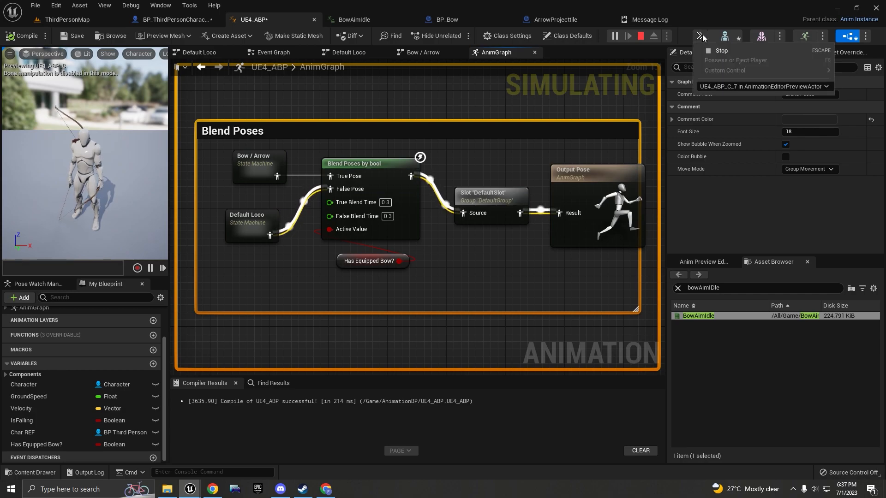
click(724, 87)
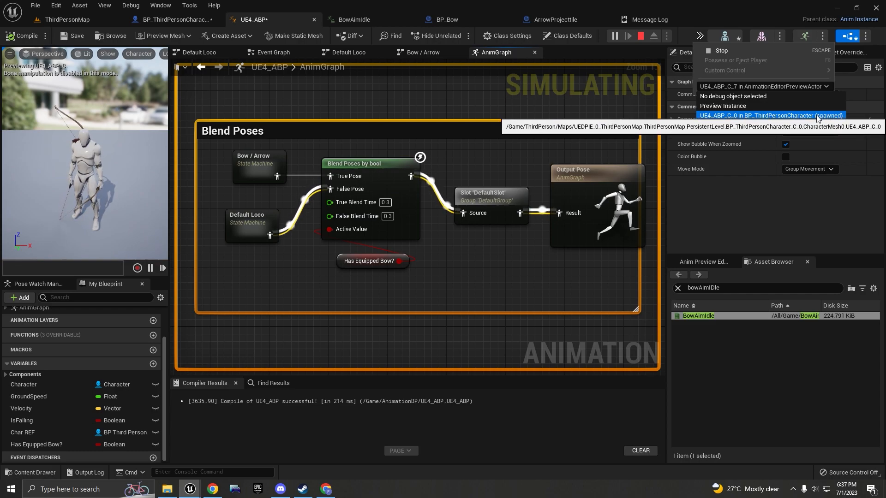
click(791, 116)
right_drag(497, 265, 516, 255)
drag(264, 176, 581, 244)
click(288, 445)
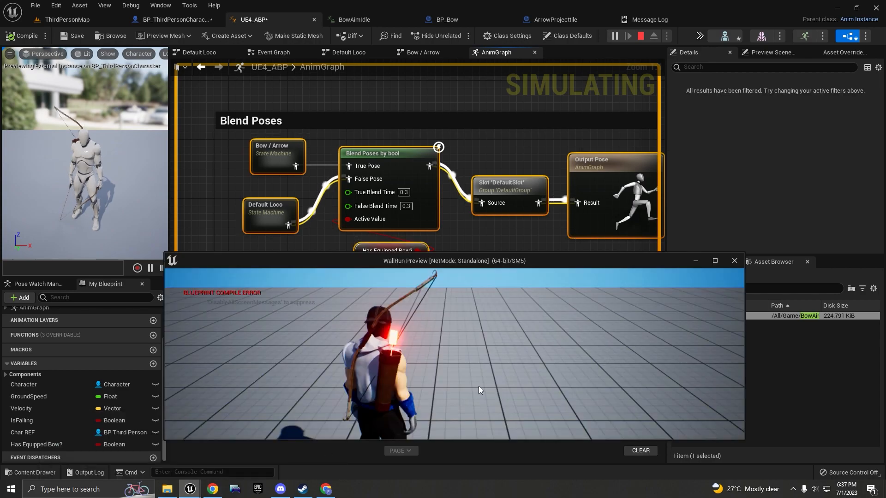
Arrange the game preview below the AnimGraph nodes and test equipping the bow while watching the pose blend.
drag(543, 258, 559, 216)
scroll(508, 191, down, 3)
right_drag(508, 191, 503, 156)
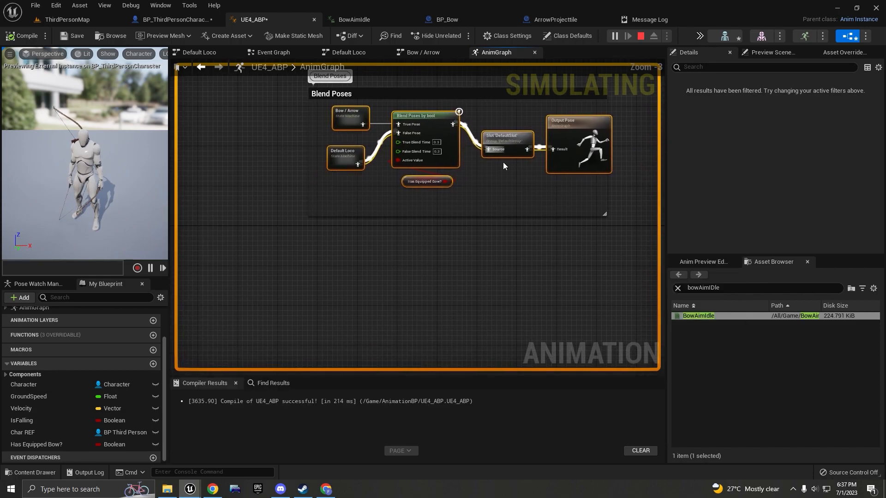
key(alt+Tab)
drag(523, 215, 561, 205)
click(547, 292)
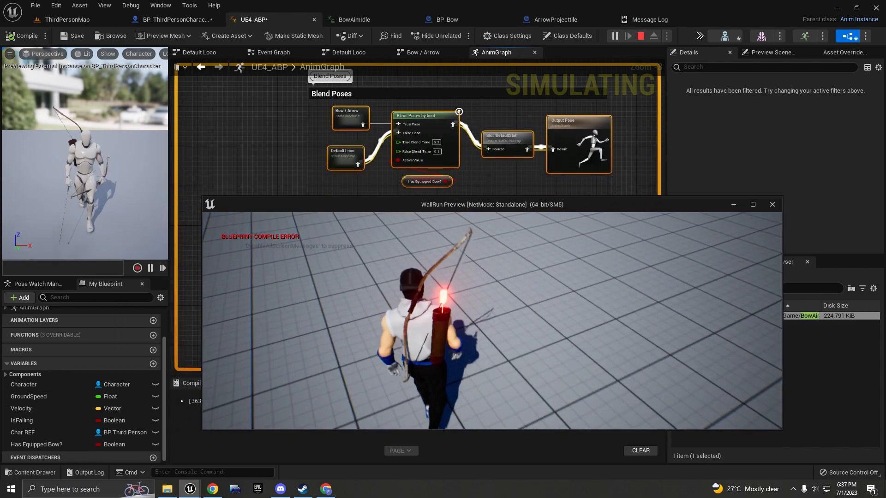
key(e)
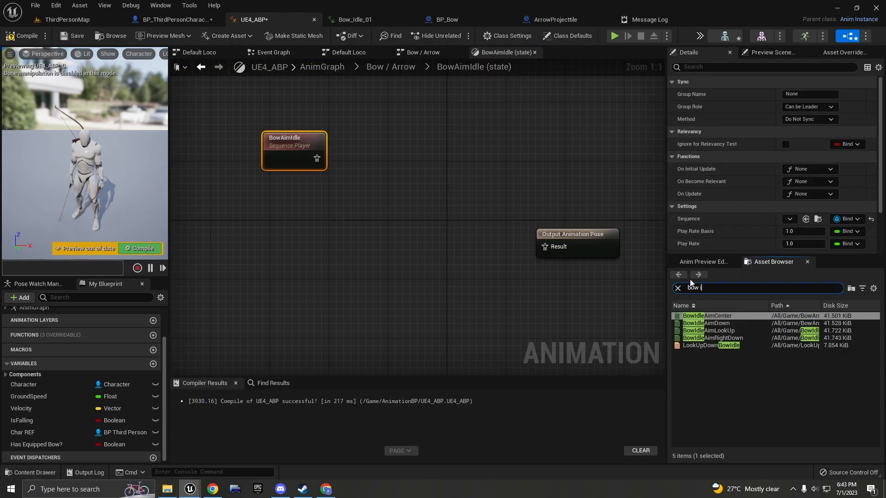
Find the Bow_Idle_01 animation, add it to the BowAimIdle state, preview it, and connect it to the Output Animation Pose.
text(dle 01)
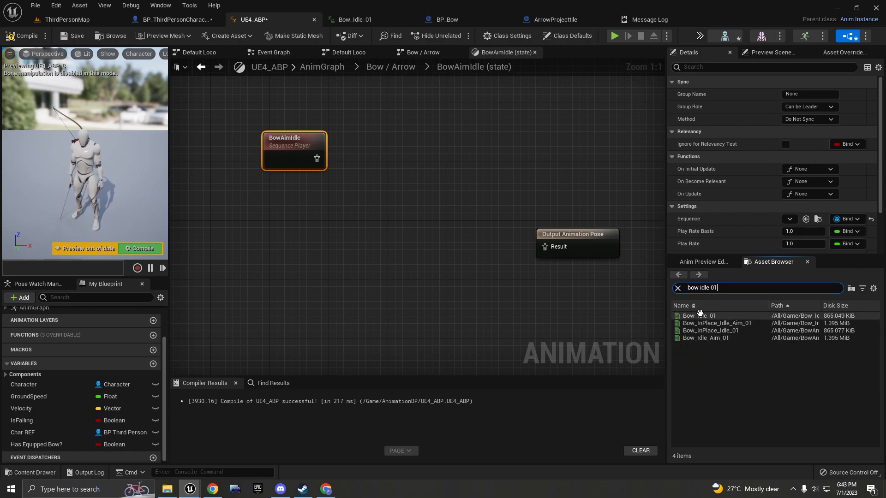
drag(700, 314, 397, 252)
double_click(401, 253)
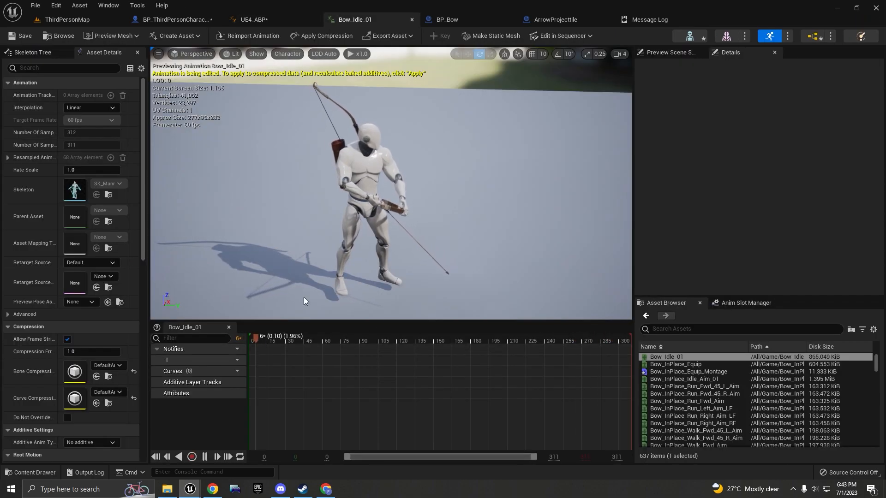
click(270, 19)
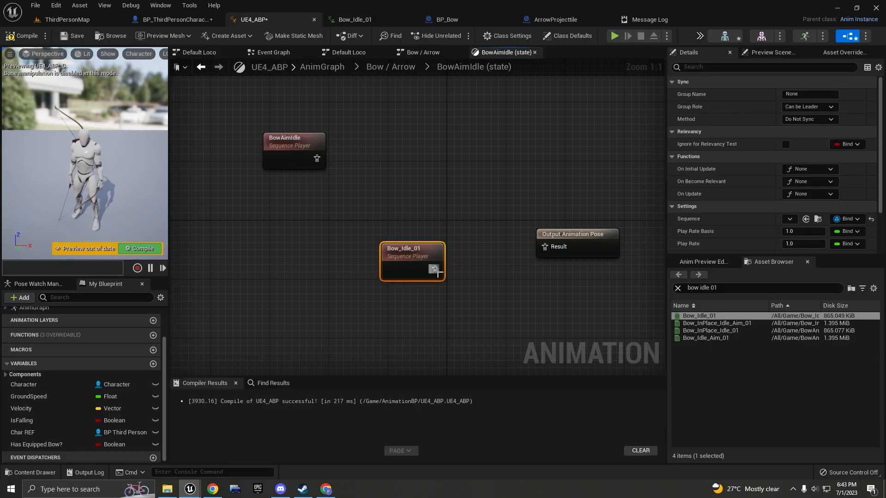
Return to the AnimGraph and play-test the equipped bow idle pose, ending the session when done.
click(395, 67)
click(326, 68)
click(614, 36)
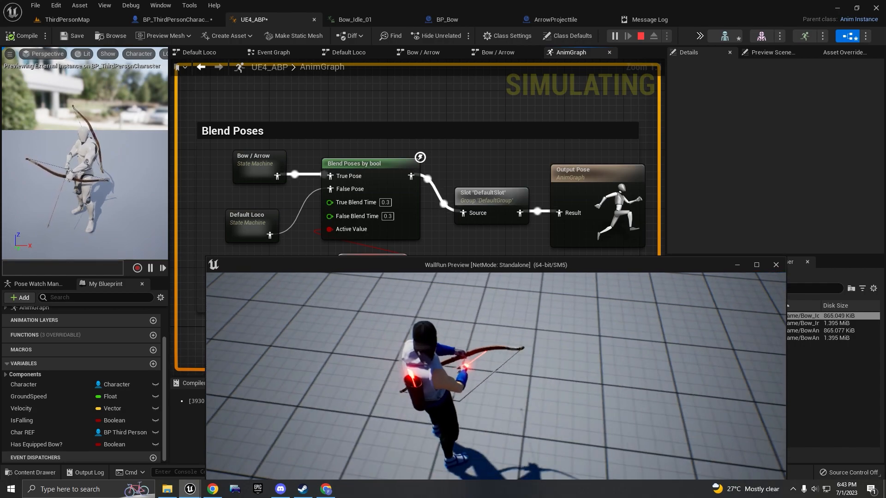
key(Escape)
In the BowAimIdle state, make room beside Bow_Idle_01 and insert a Blend Poses by bool node between it and the output pose.
double_click(258, 169)
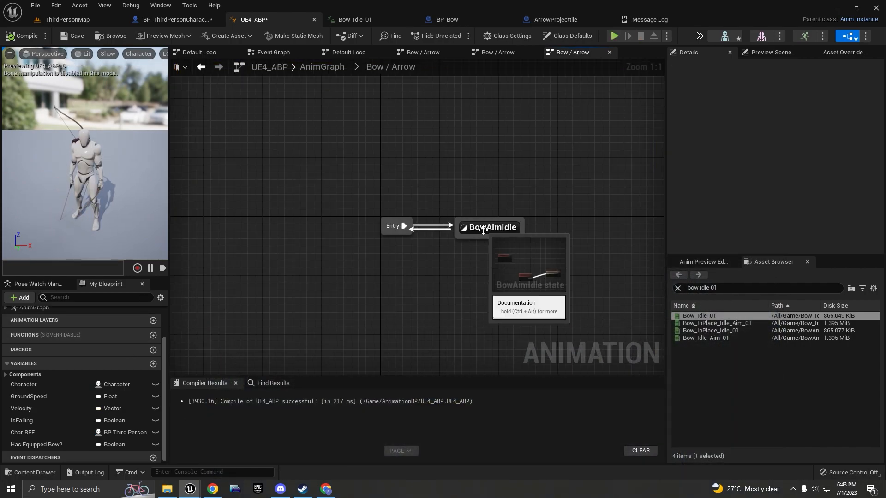
double_click(483, 230)
drag(392, 280, 290, 286)
right_drag(290, 286, 373, 292)
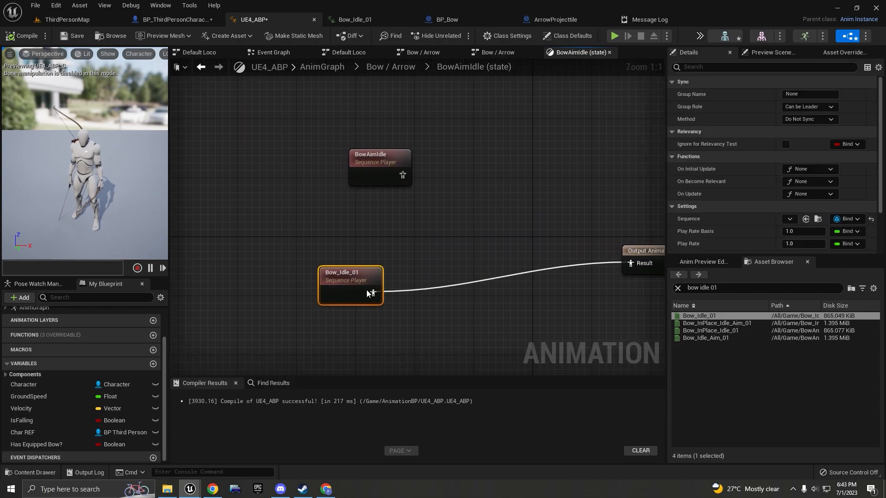
drag(365, 291, 424, 244)
text(blend p)
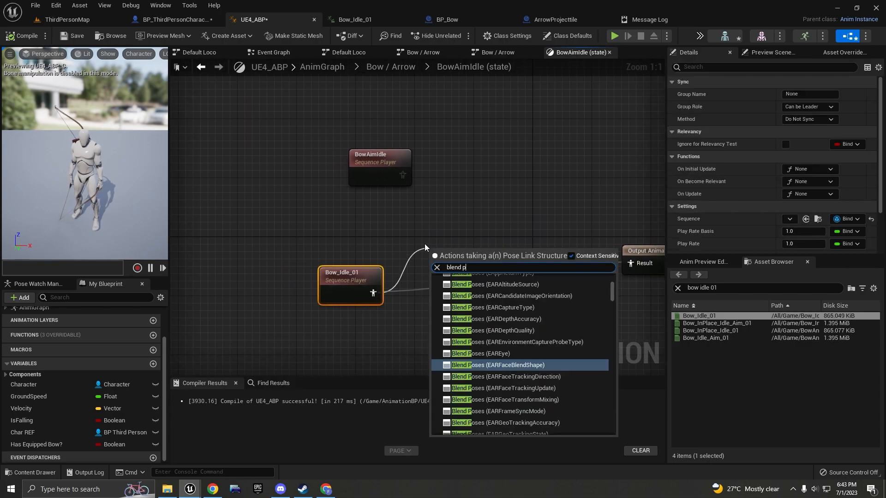
text(oses by)
key(Return)
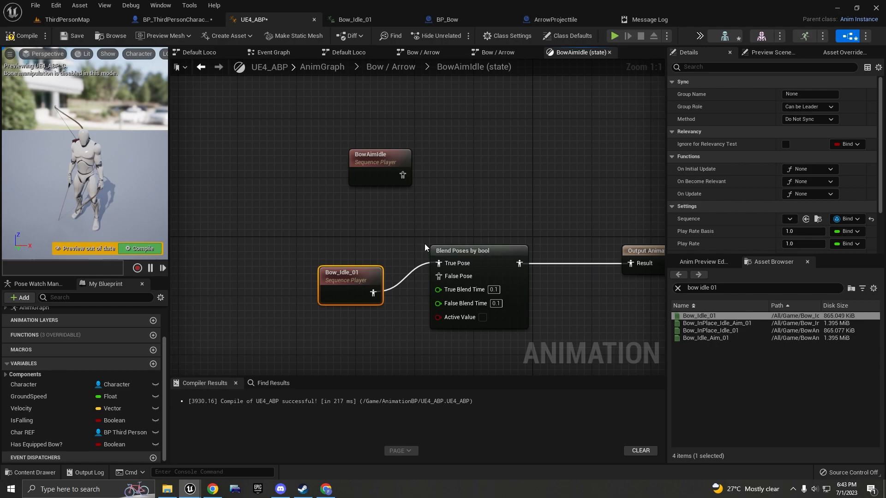
Set the blend node's True and False Blend Times to 0.3, and tidy the positions of it and Bow_Idle_01.
drag(469, 251, 491, 228)
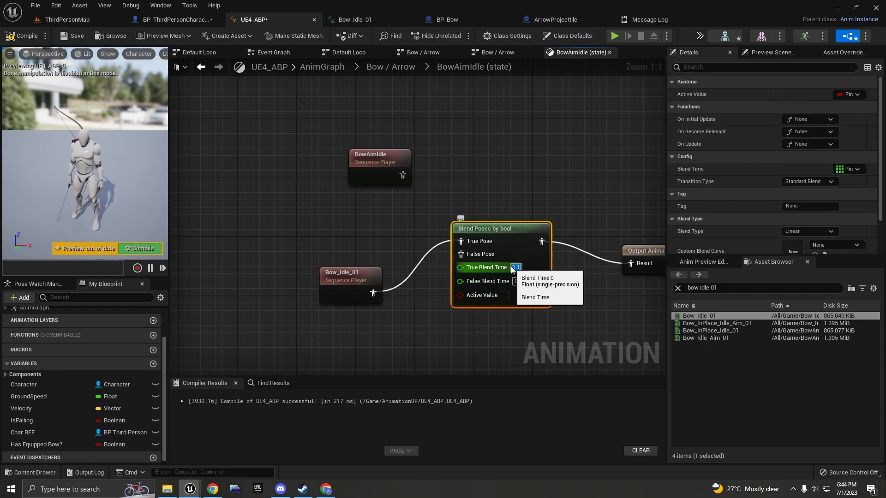
click(516, 282)
text(.3)
drag(365, 283, 401, 252)
scroll(493, 300, down, 1)
scroll(493, 300, up, 1)
right_drag(493, 301, 438, 285)
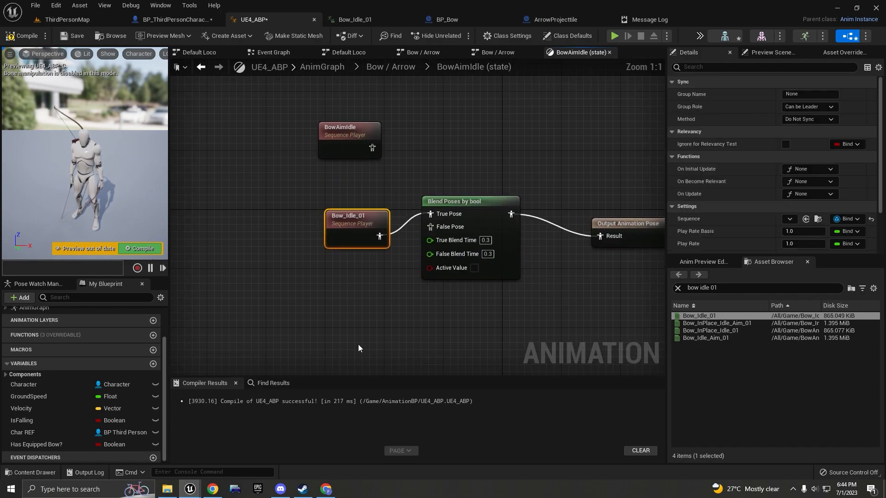
In the Event Graph, get the Is Aiming? variable from the Char REF node.
click(199, 52)
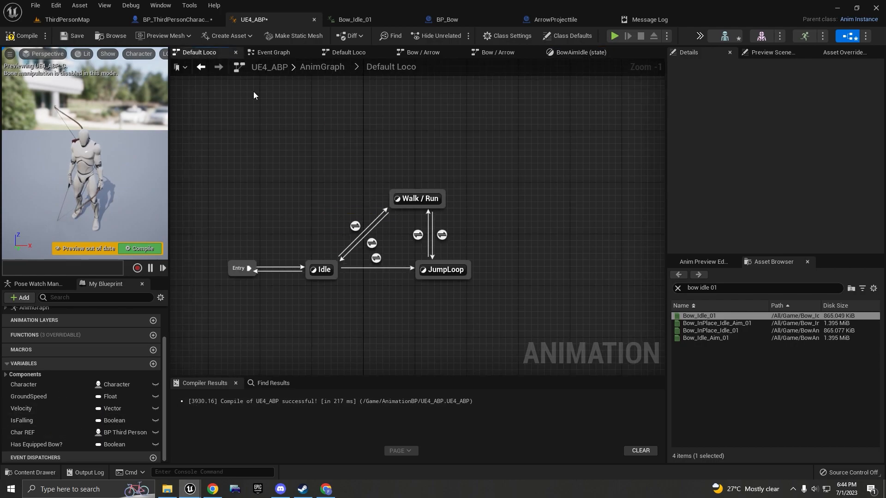
click(274, 53)
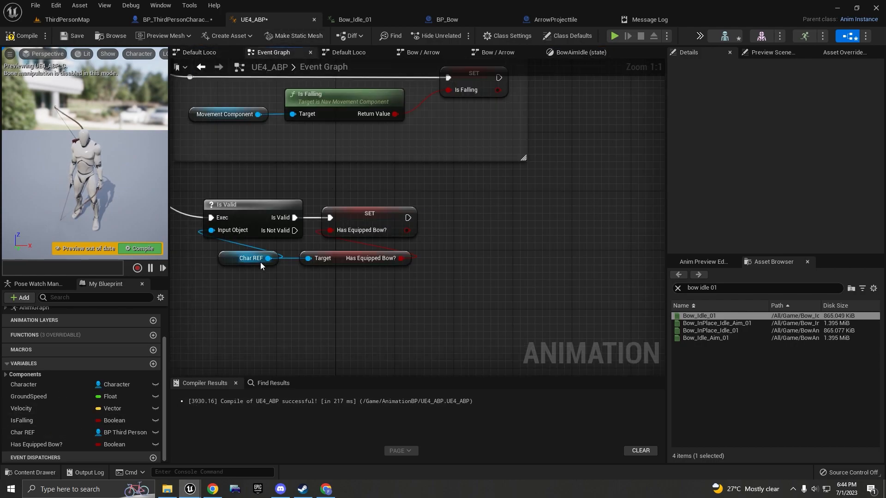
drag(268, 259, 420, 281)
text(ge)
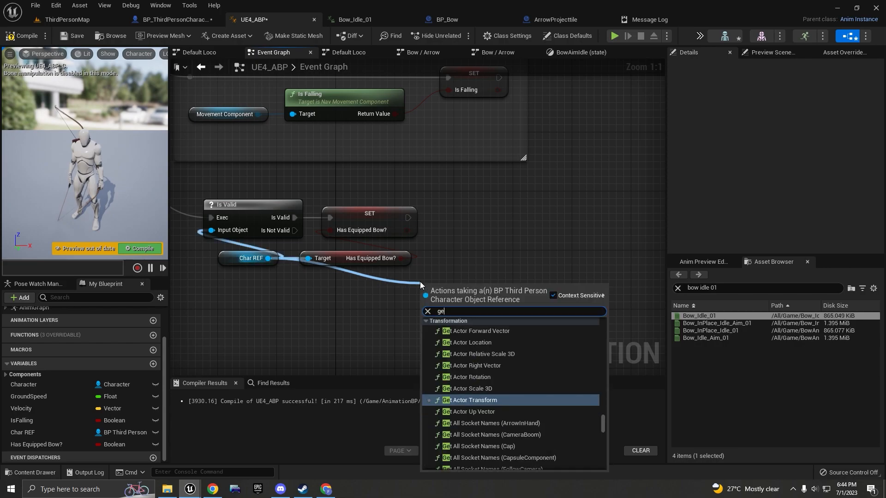
text(t isaim)
key(Return)
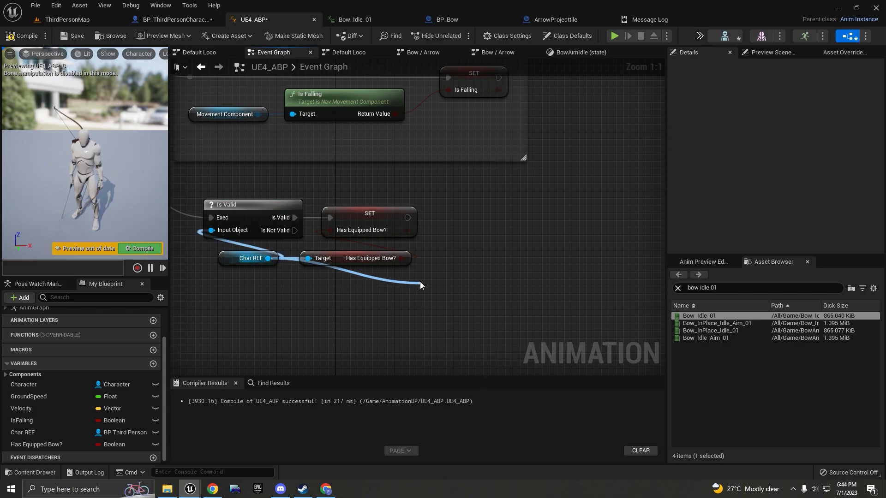
Promote the Is Aiming? output to a variable and place its Set node after Set Has Equipped Bow?
drag(466, 285, 467, 255)
right_click(495, 258)
click(514, 275)
drag(635, 266, 480, 222)
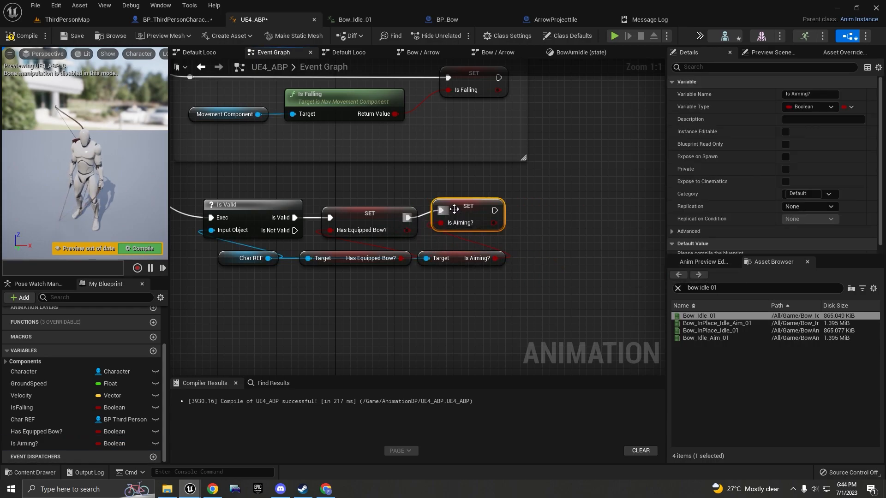
In the BowAimIdle state, drive Active Value with Is Aiming?, connect Bow_Idle_01 to False Pose, and reposition both animation players.
click(574, 53)
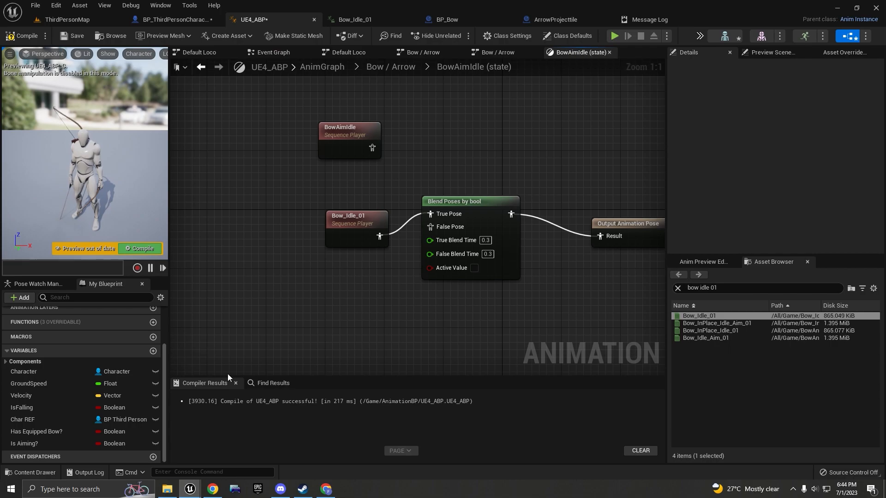
drag(47, 447, 436, 301)
drag(355, 230, 379, 251)
drag(367, 242, 360, 250)
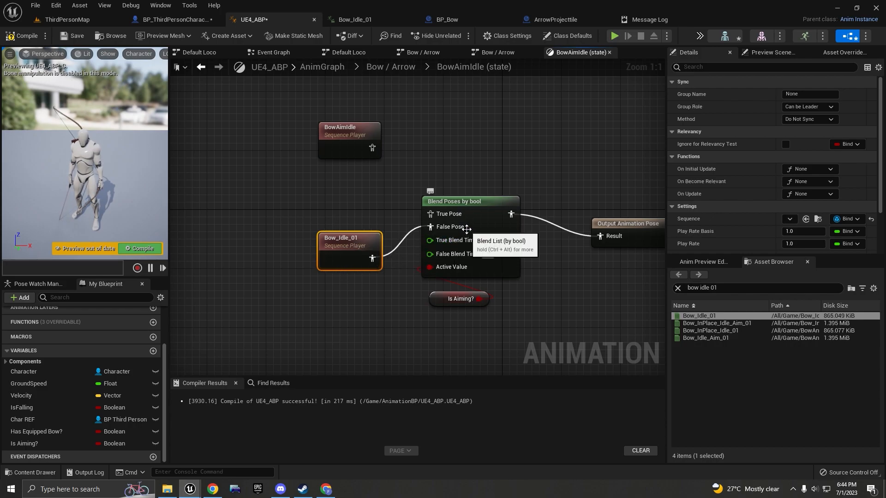
drag(363, 264, 370, 271)
drag(355, 134, 303, 135)
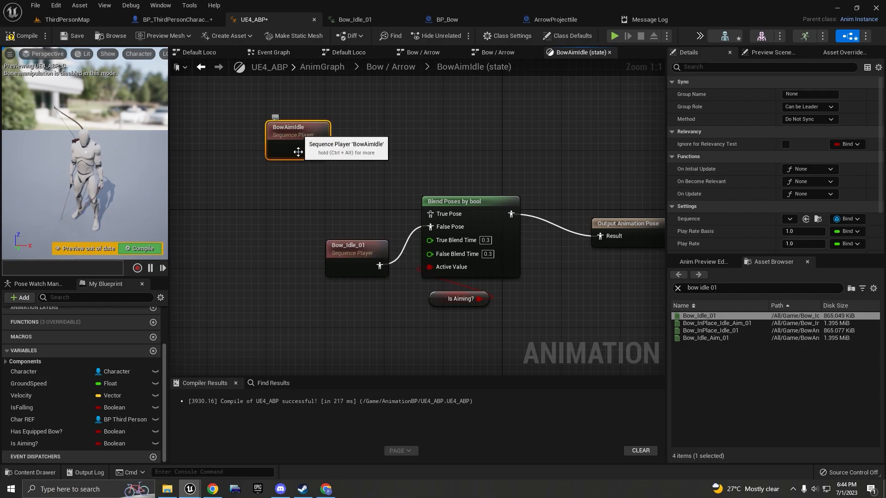
Open the BowAimIdle animation, scrub through its final frames to examine the pose, and return to UE4_ABP.
double_click(298, 143)
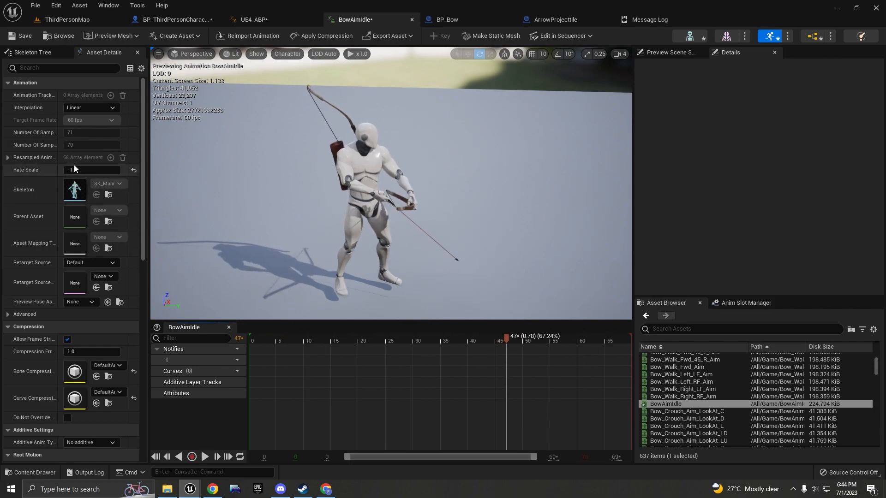
drag(563, 342, 631, 346)
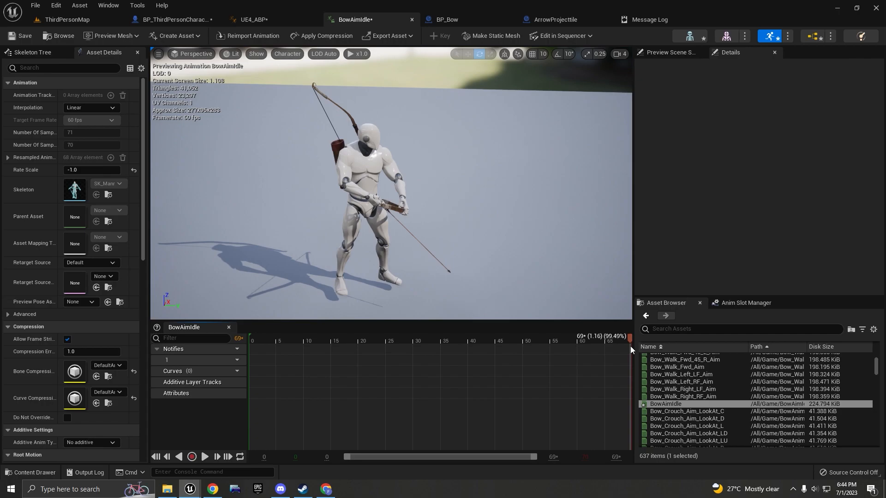
drag(630, 346, 603, 346)
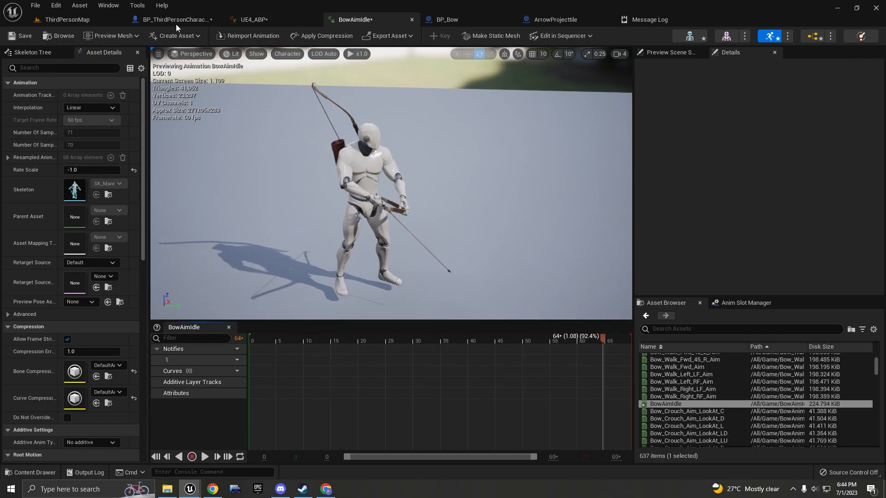
click(173, 21)
click(253, 20)
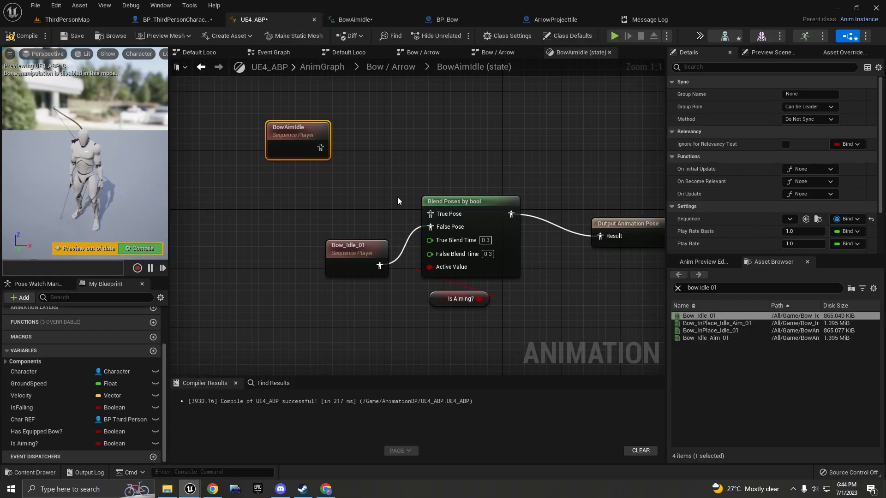
Compile UE4_ABP, add a Layered blend per bone node with BowAimIdle as its Base Pose, and move both nodes clear of Blend Poses by bool.
click(158, 248)
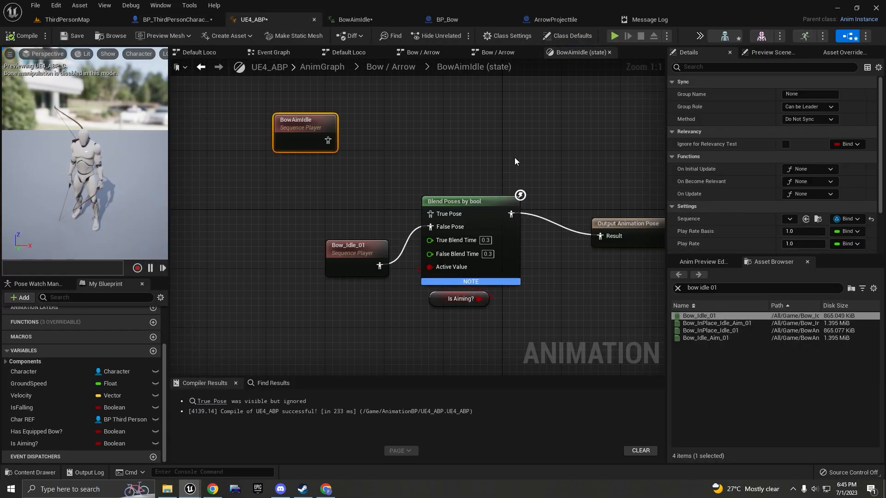
drag(362, 133, 383, 126)
click(361, 129)
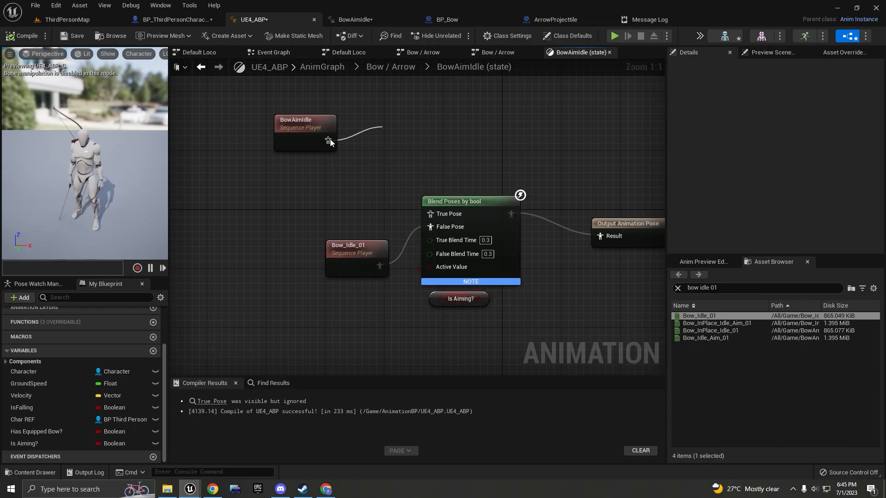
drag(328, 140, 371, 120)
text(layered)
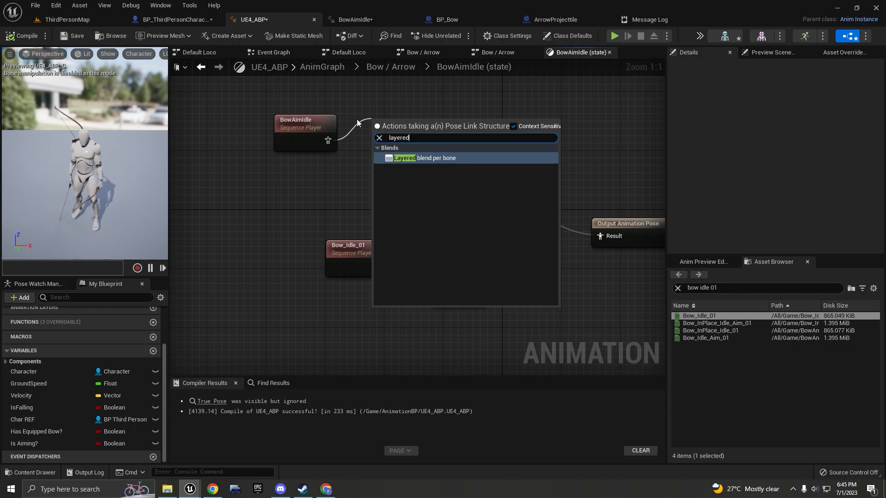
key(Return)
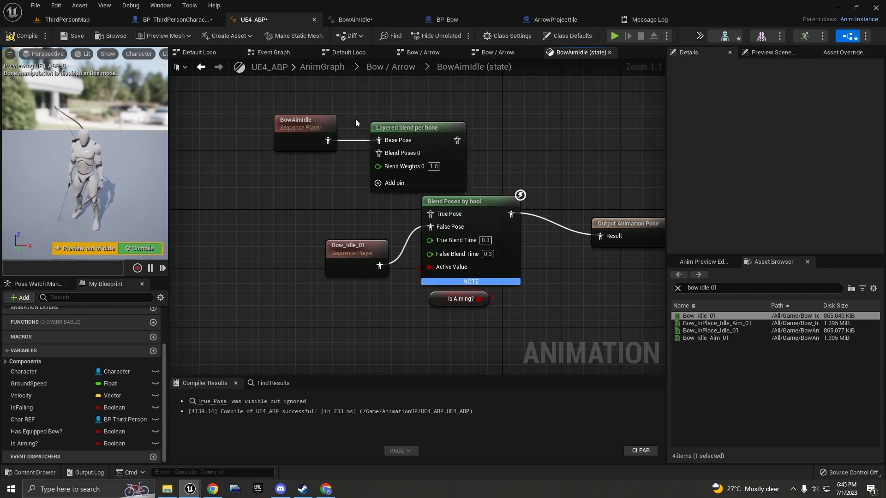
drag(317, 101, 295, 139)
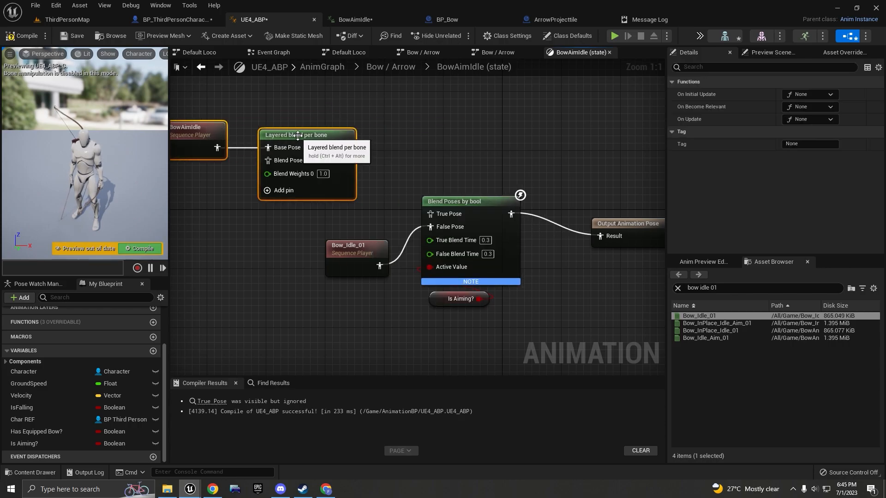
right_drag(345, 156, 477, 168)
Examine the LookUpDownBowIdle blend space, previewing the aim pose at different angles and reviewing its horizontal axis settings.
click(360, 230)
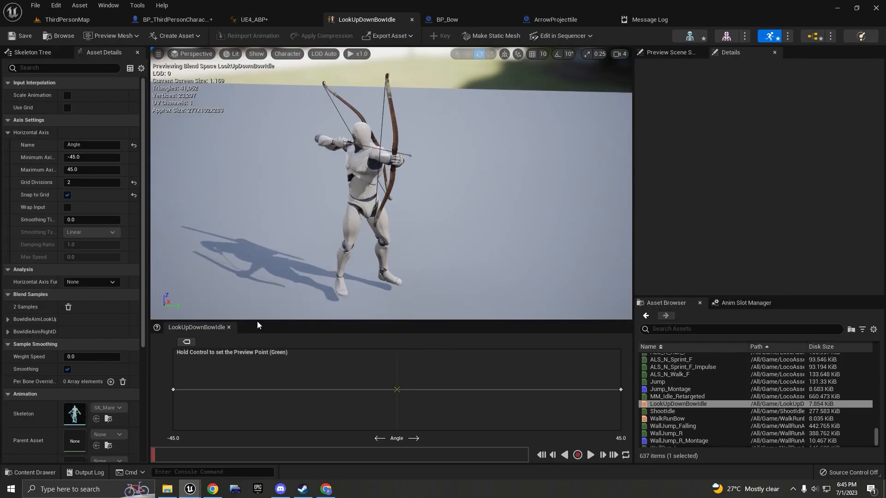
key(ctrl)
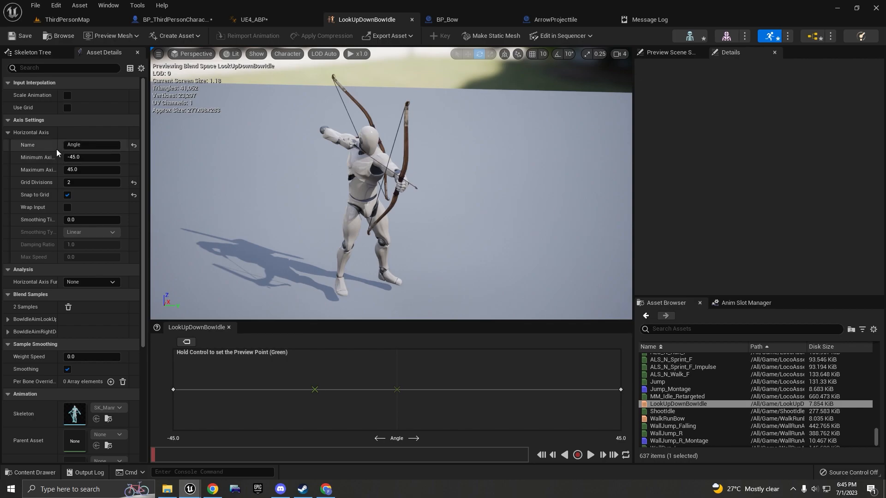
drag(57, 147, 106, 148)
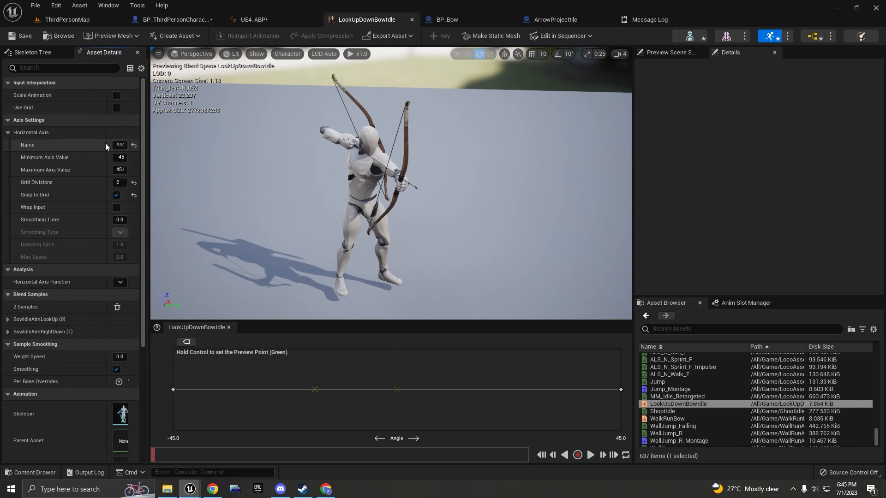
drag(105, 143, 65, 159)
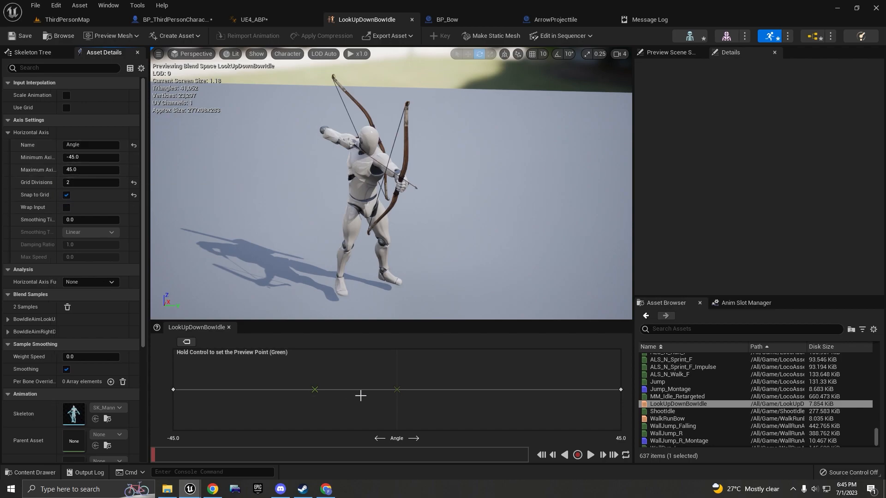
key(ctrl)
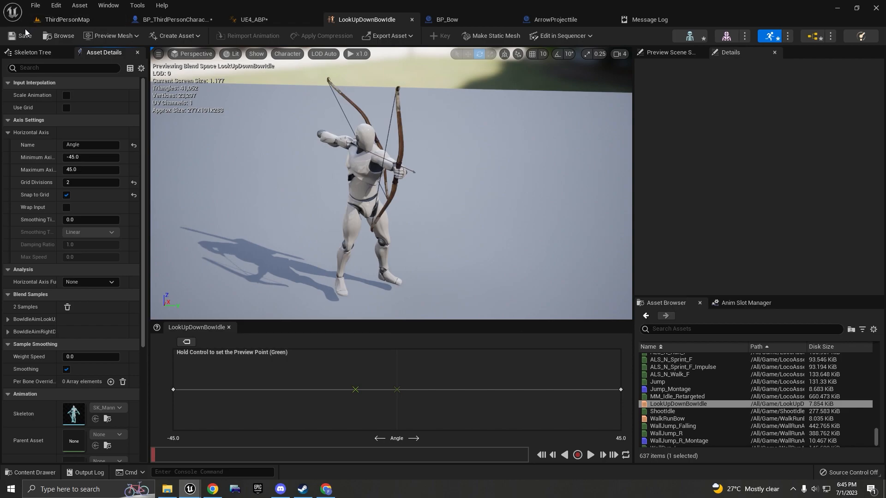
scroll(106, 221, down, 5)
scroll(133, 252, up, 5)
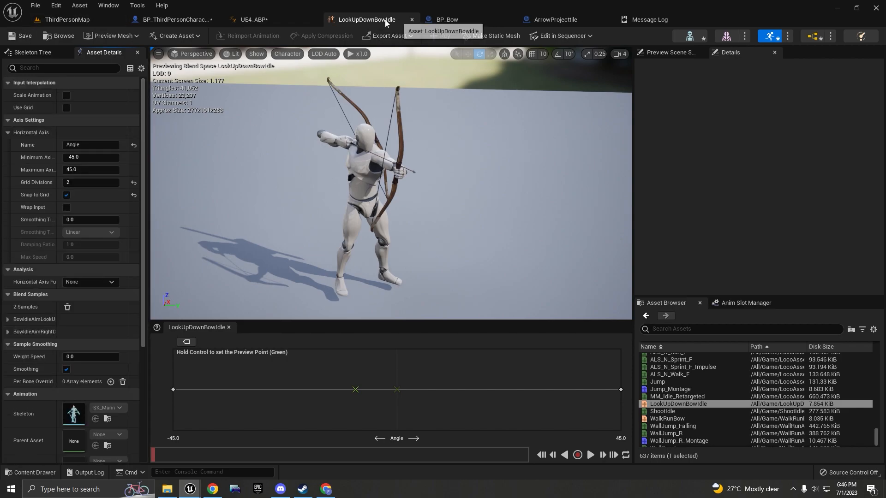
Create a Blend Space 1D named LookUpDownTest in the Content folder for the UE4 SK_Mannequin_Skeleton, and open it.
click(60, 36)
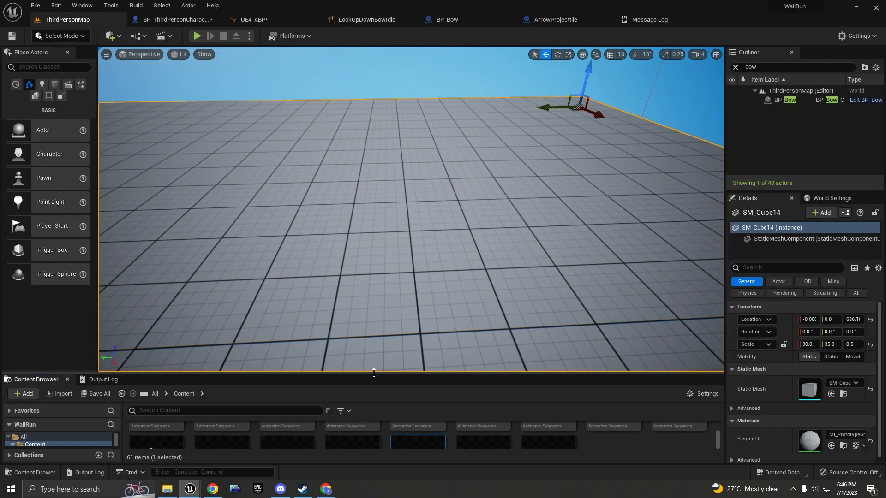
drag(373, 373, 373, 225)
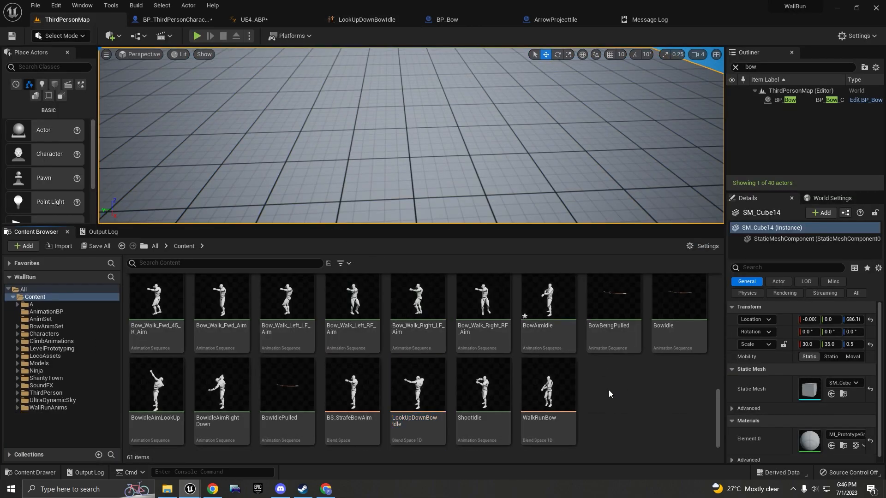
right_click(608, 390)
mouse_move(659, 229)
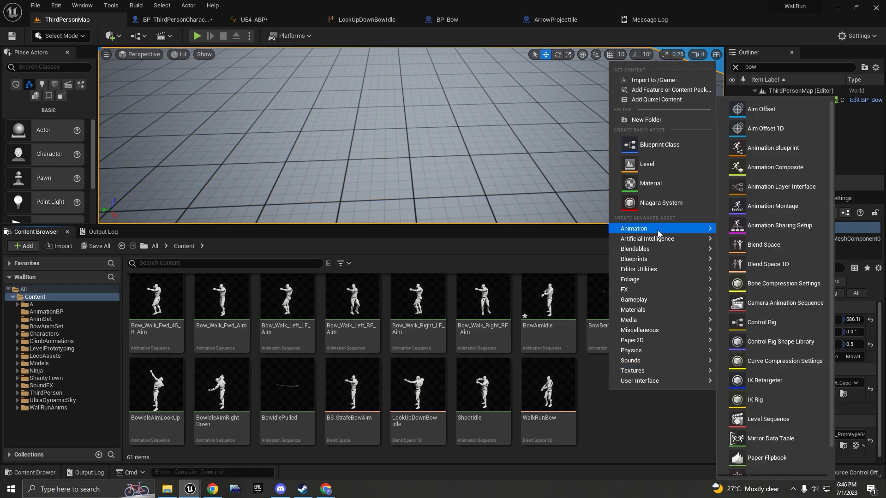
click(762, 267)
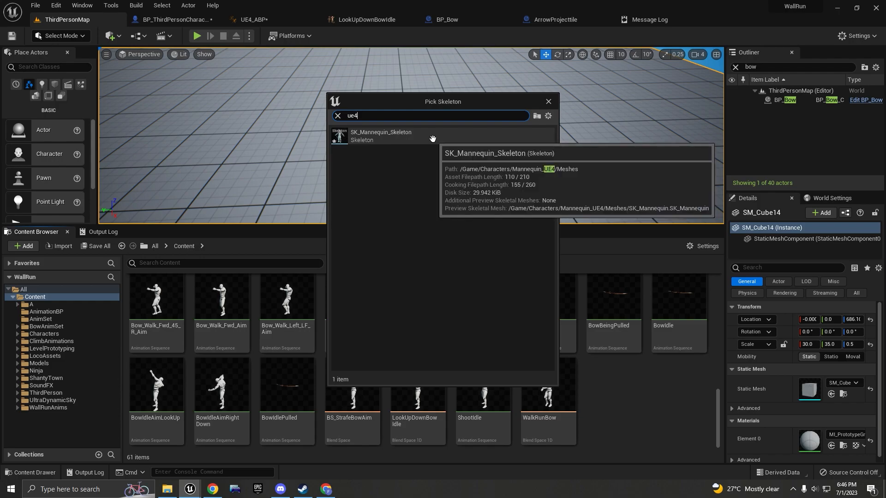
click(433, 139)
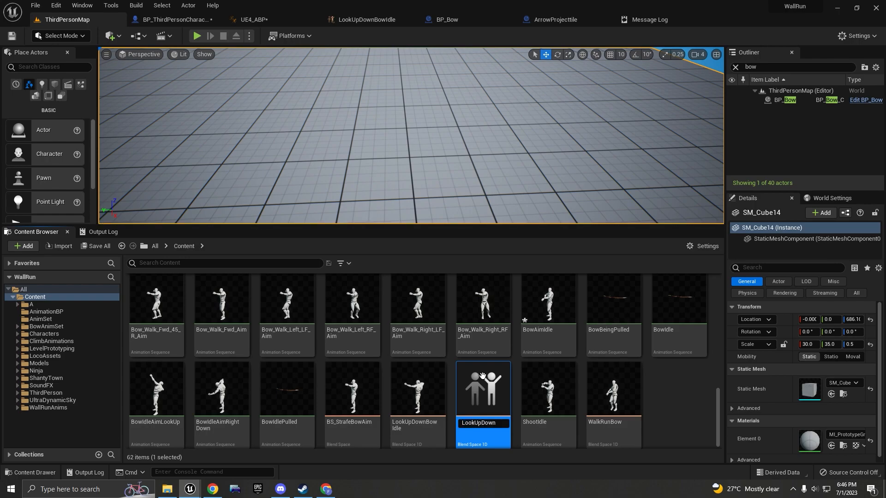
key(Return)
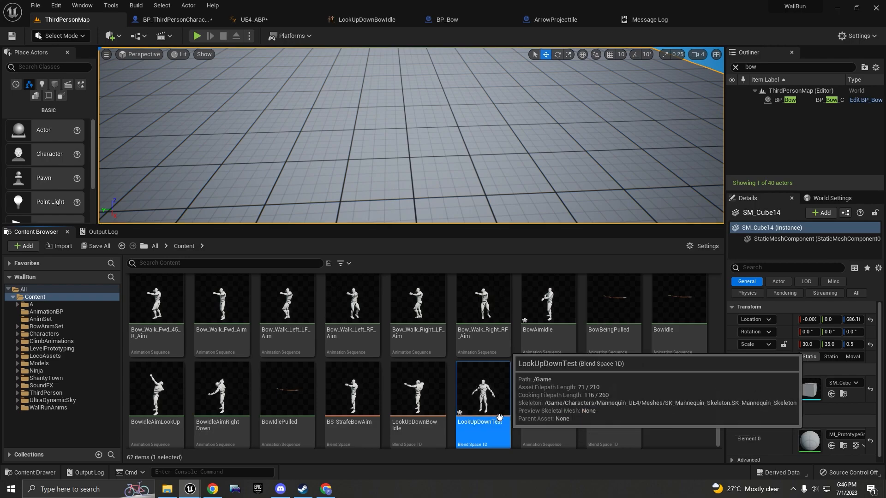
double_click(482, 388)
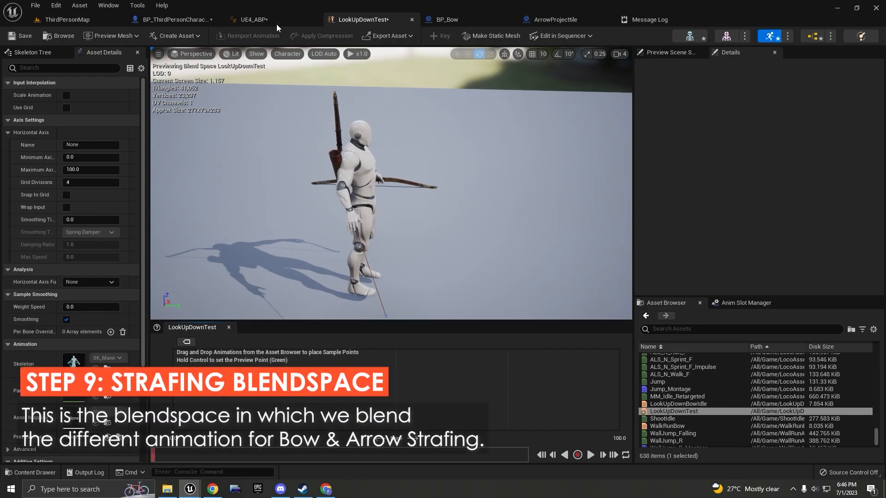
Name the LookUpDownTest horizontal axis "Verticla Angle" and review the remaining blend space settings.
click(89, 146)
text(Verticla Angl)
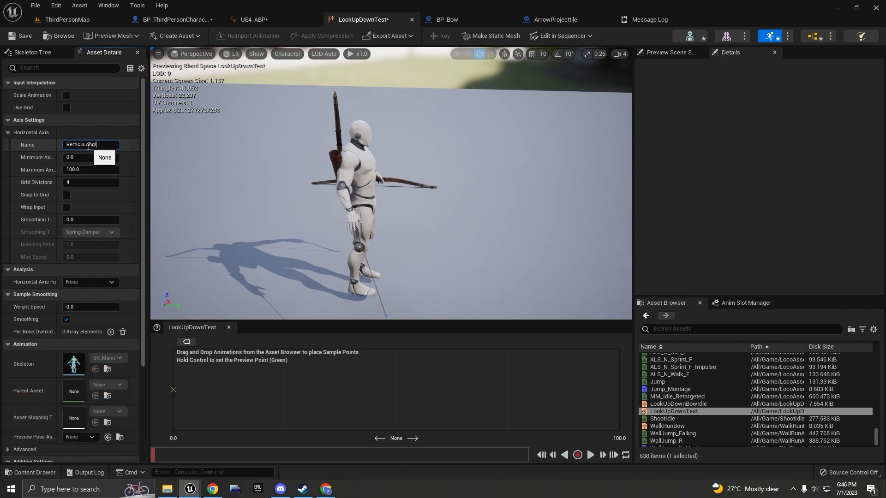
key(Return)
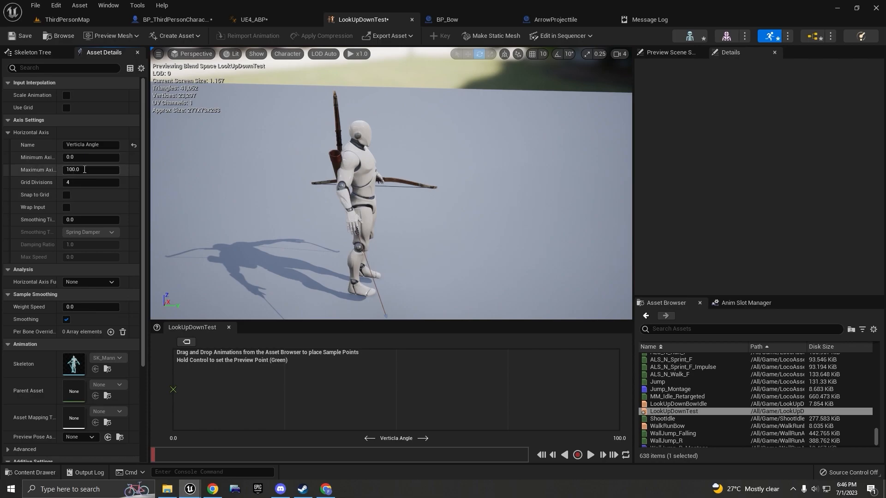
scroll(137, 231, down, 1)
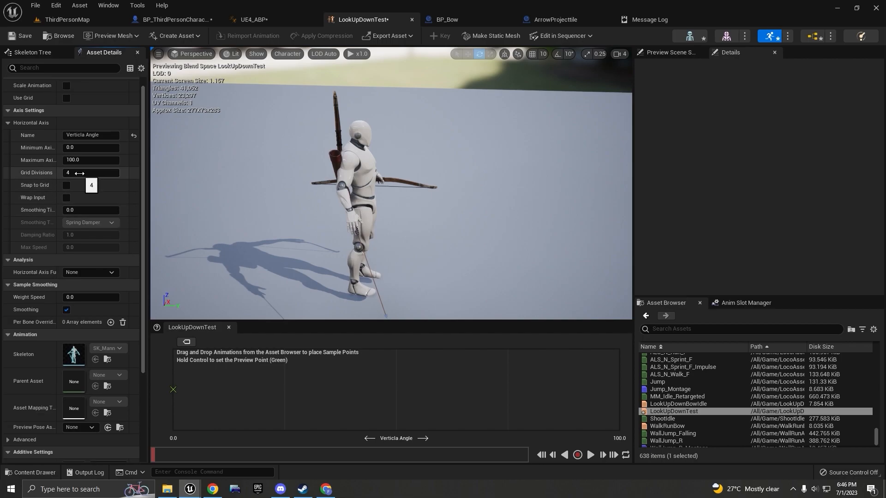
drag(144, 225, 144, 263)
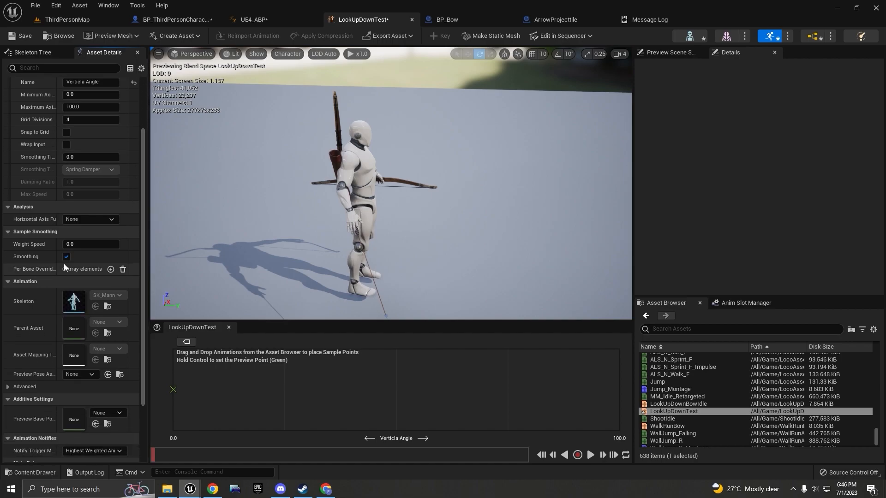
drag(143, 218, 148, 148)
Examine the sample points in the LookUpDownBowIdle blend space and preview the upward and downward aim poses.
click(175, 19)
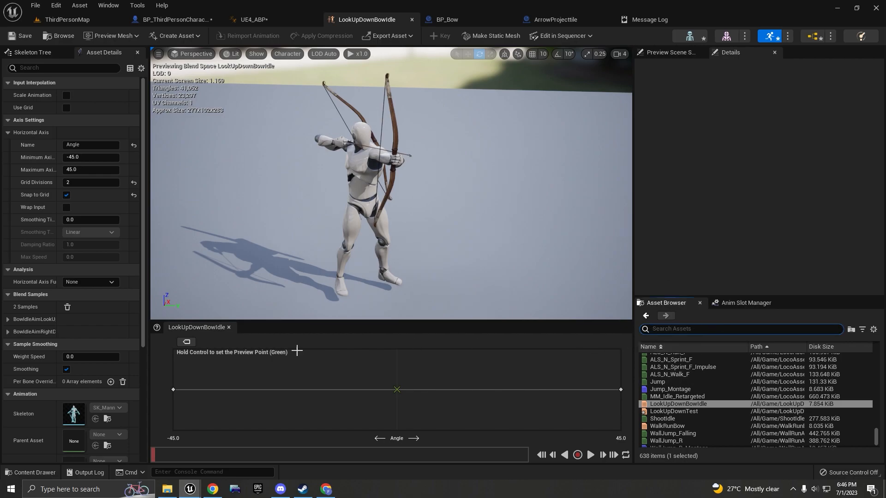
mouse_move(175, 390)
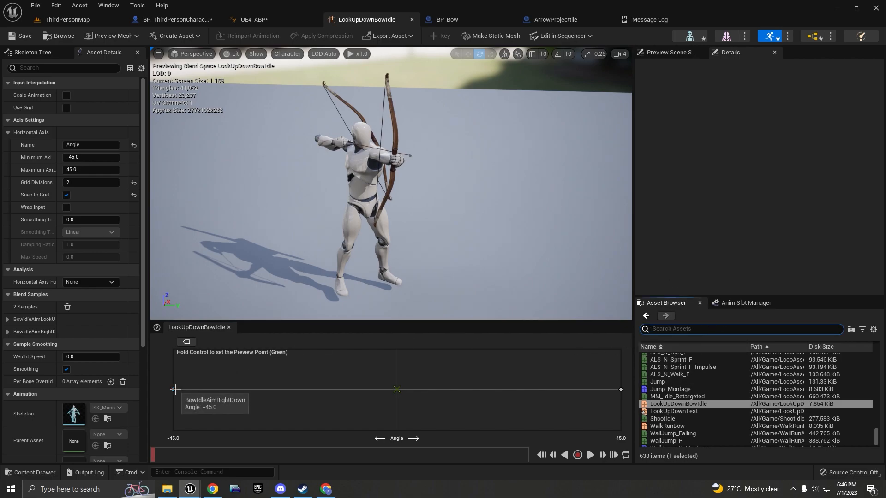
key(ctrl)
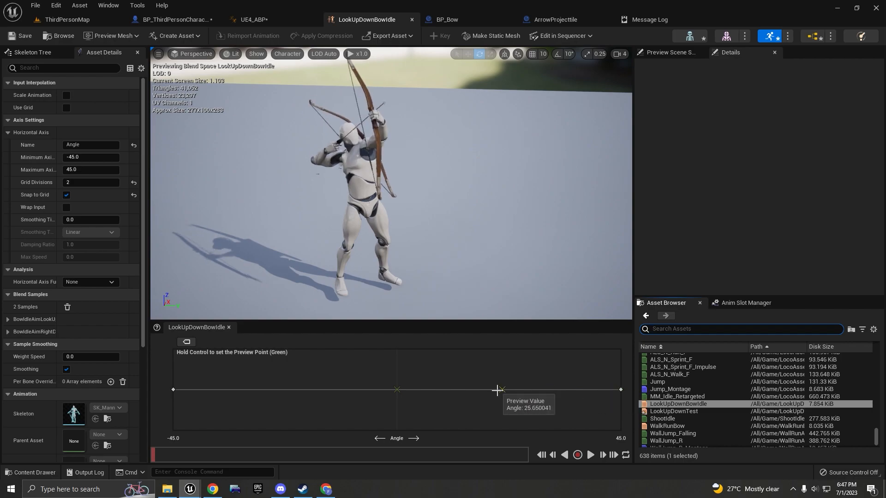
drag(143, 206, 155, 192)
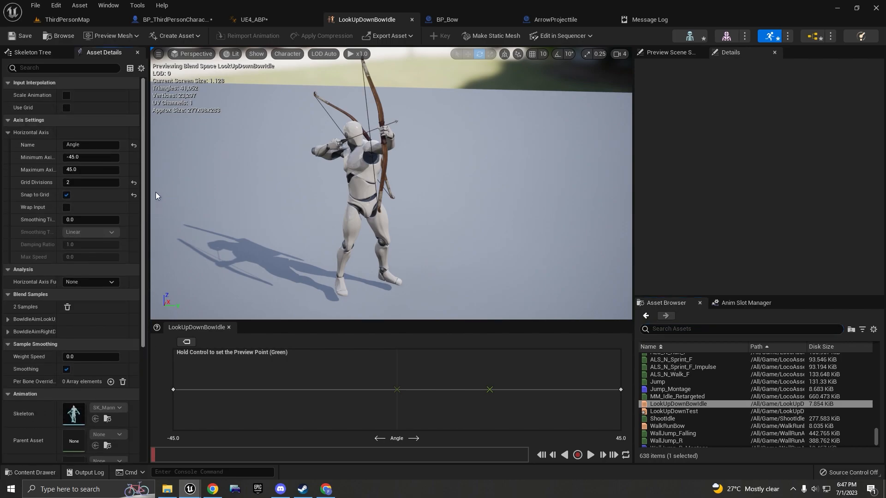
Add a LookUpDownBowIdle player to the BowAimIdle state, connect it to Blend Poses 0, and move the BowAimIdle player higher.
click(60, 34)
drag(418, 383, 403, 176)
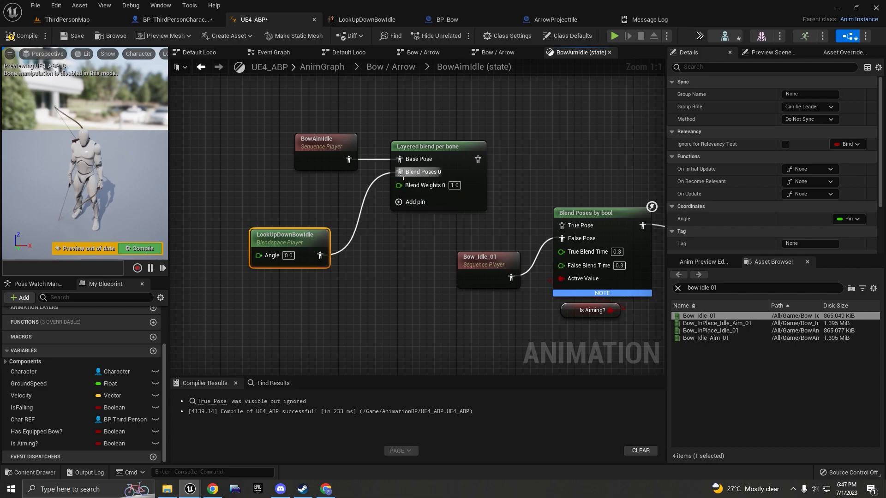
click(325, 147)
drag(325, 148, 324, 118)
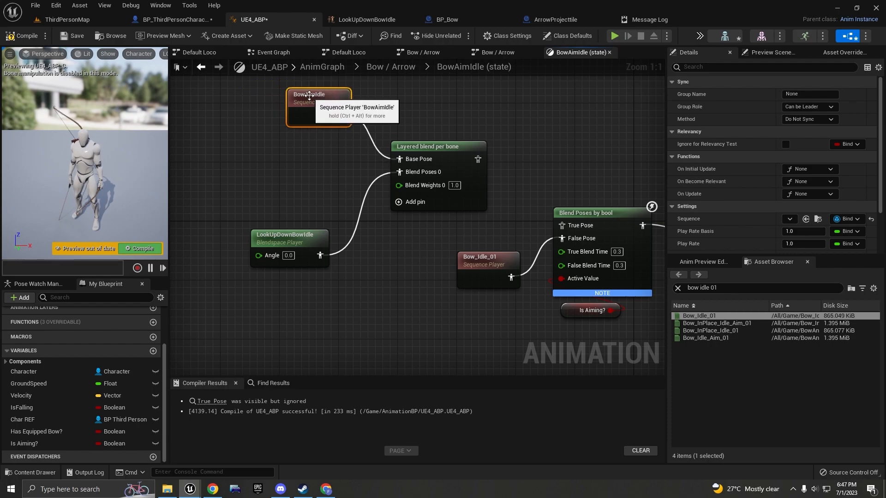
Check the BowAimIdle animation, and arrange the BowAimIdle and LookUpDownBowIdle players beside the Layered blend per bone node.
double_click(311, 110)
click(266, 19)
click(309, 231)
drag(310, 231, 297, 213)
mouse_move(309, 112)
mouse_down()
mouse_move(311, 131)
mouse_move(331, 132)
mouse_move(324, 107)
mouse_up()
drag(252, 136, 369, 251)
drag(225, 86, 370, 275)
click(310, 217)
drag(310, 217, 303, 195)
scroll(320, 283, down, 2)
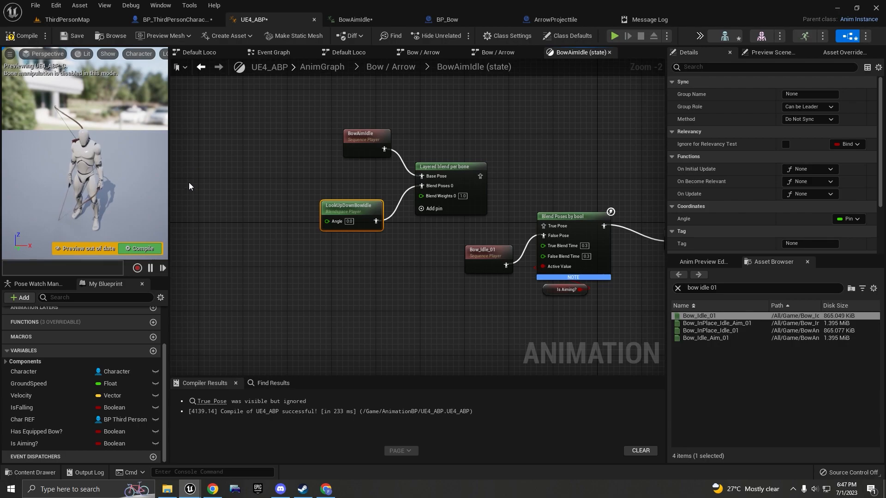
Add an Event Tick node to the BP_ThirdPersonCharacter Event Graph, in the empty area below the Is Aiming? logic.
click(175, 20)
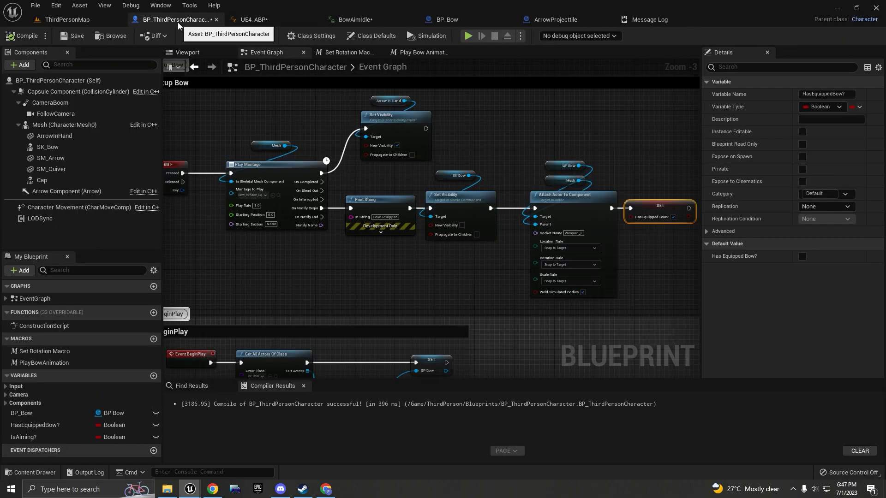
scroll(345, 259, down, 4)
right_drag(345, 259, 408, 159)
scroll(327, 279, up, 4)
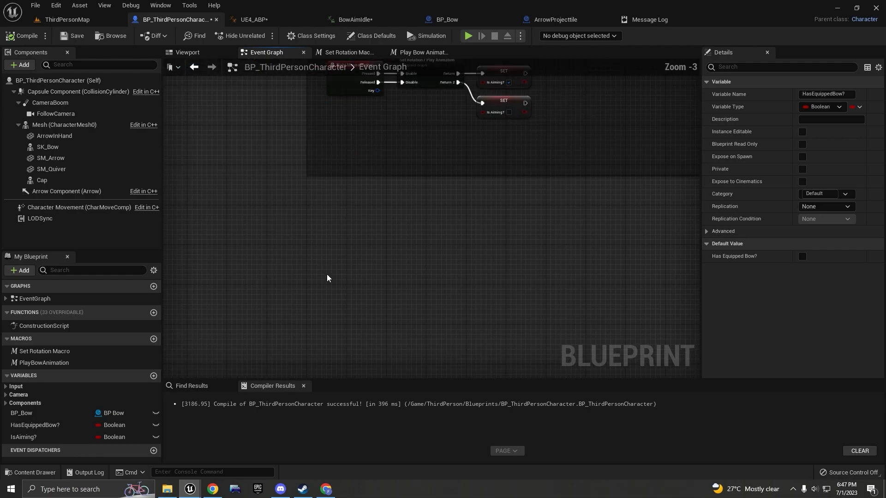
right_click(346, 243)
text(tick)
key(Return)
drag(366, 245, 371, 224)
Play-test ThirdPersonMap briefly to view the character, stop it, and return to the Event Tick node in BP_ThirdPersonCharacter.
click(90, 19)
click(197, 36)
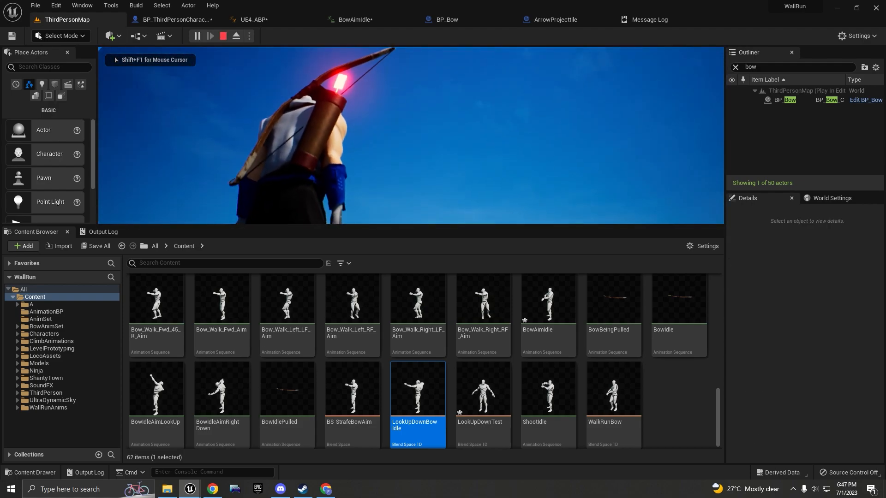
key(shift+F1)
key(Escape)
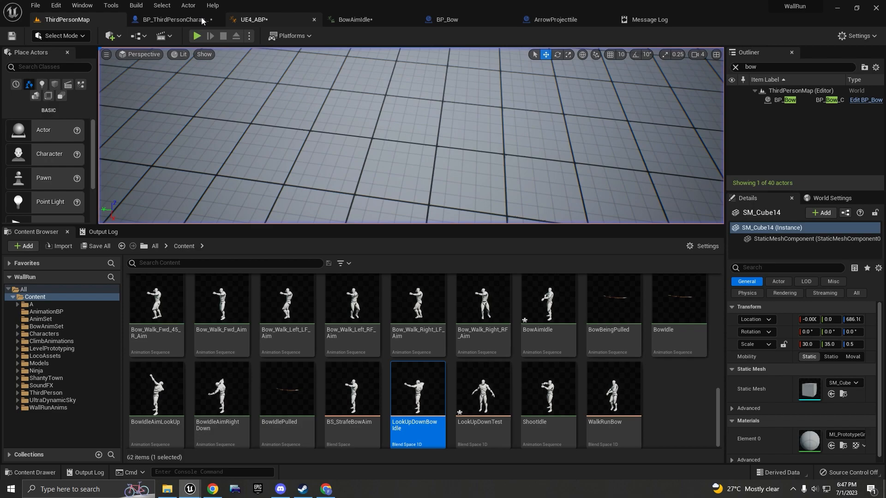
click(213, 20)
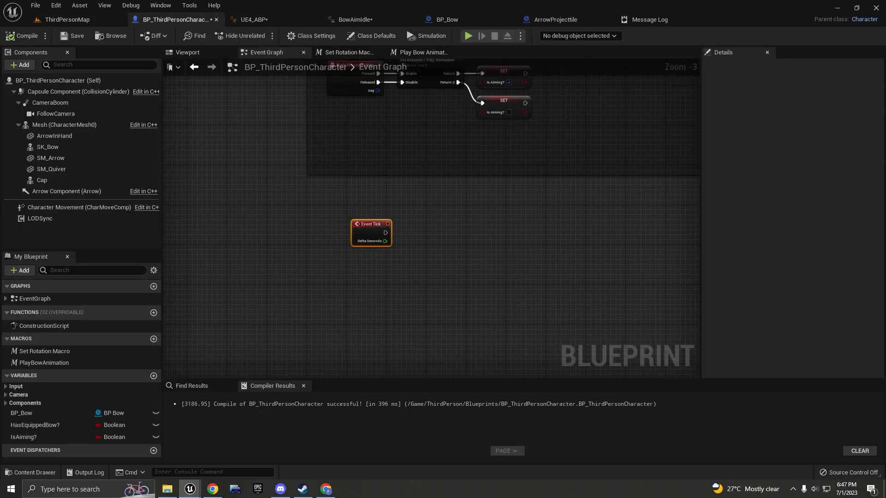
right_drag(422, 272, 443, 270)
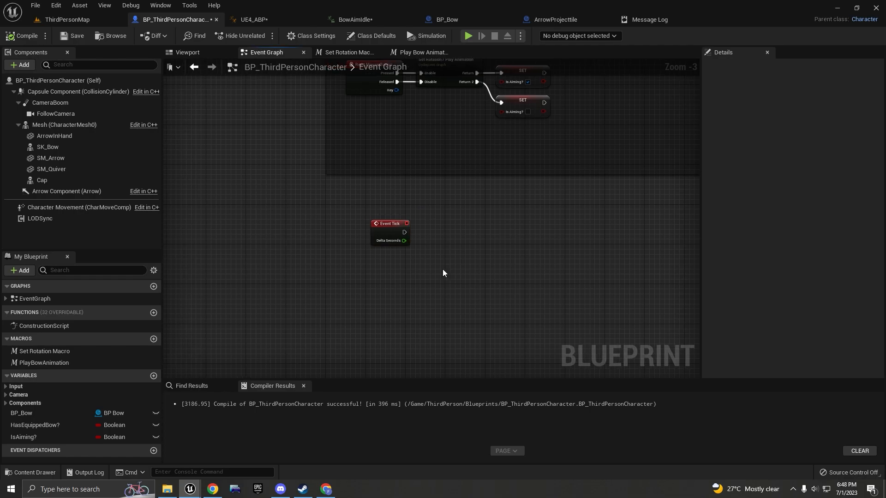
Add a Get Player Camera Manager node below Event Tick and feed its return value into a Get Actor Rotation node.
right_click(443, 303)
text(get player camera)
key(Return)
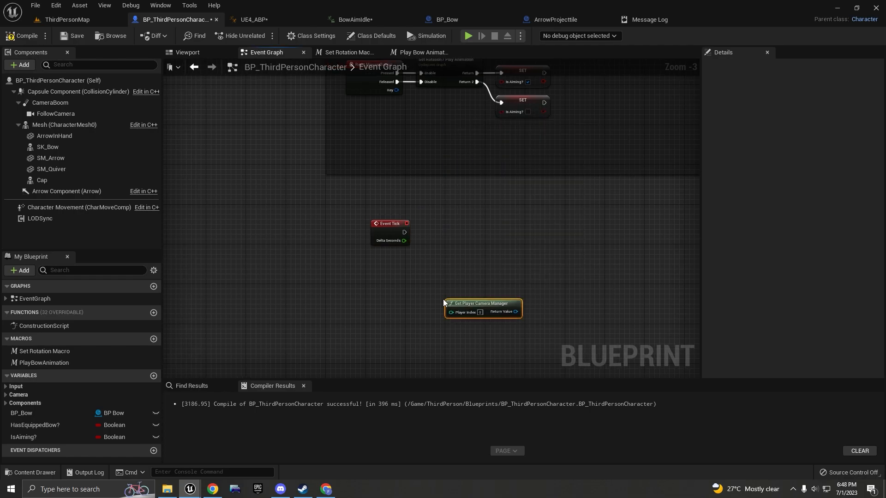
drag(516, 316, 557, 318)
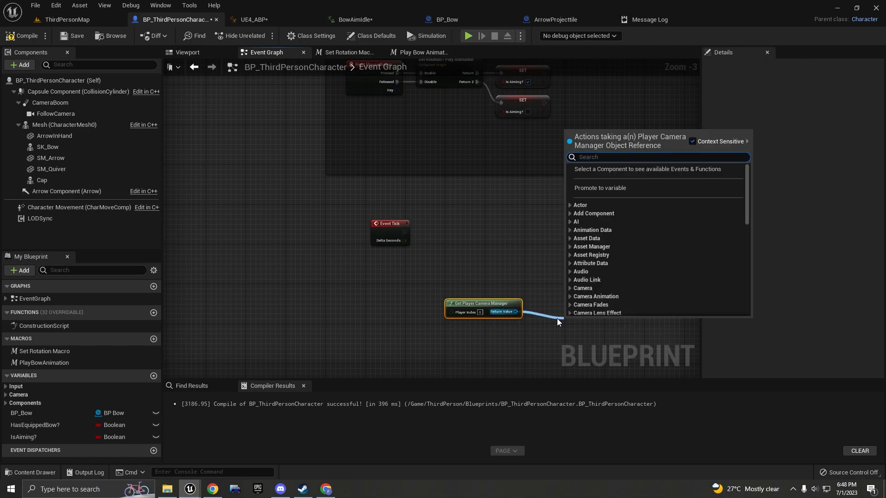
text(get actor rotation)
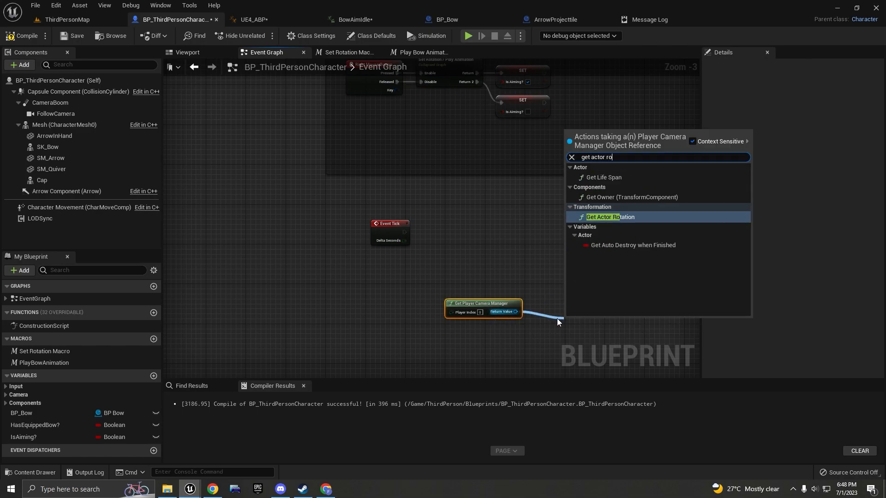
key(Return)
Split the camera's rotation into roll, pitch and yaw with a Break Rotator node connected to Get Actor Rotation.
drag(582, 326, 595, 247)
text(break rot)
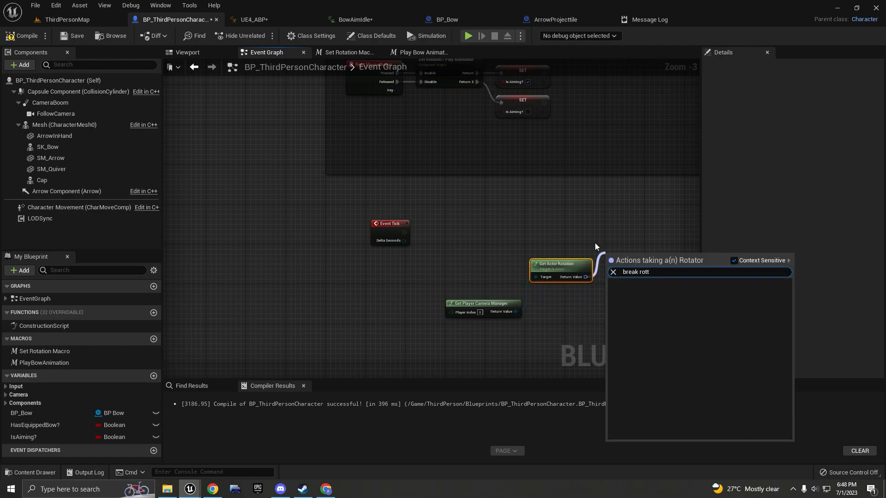
key(Down)
key(Return)
right_drag(630, 246, 565, 295)
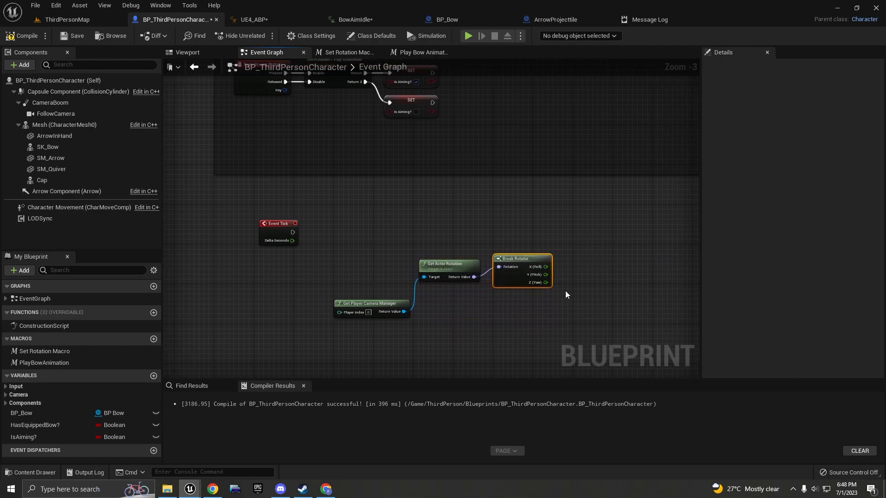
drag(545, 275, 612, 228)
Play-test ThirdPersonMap to examine the camera's vertical movement, stop it, and return to BP_ThirdPersonCharacter.
click(101, 19)
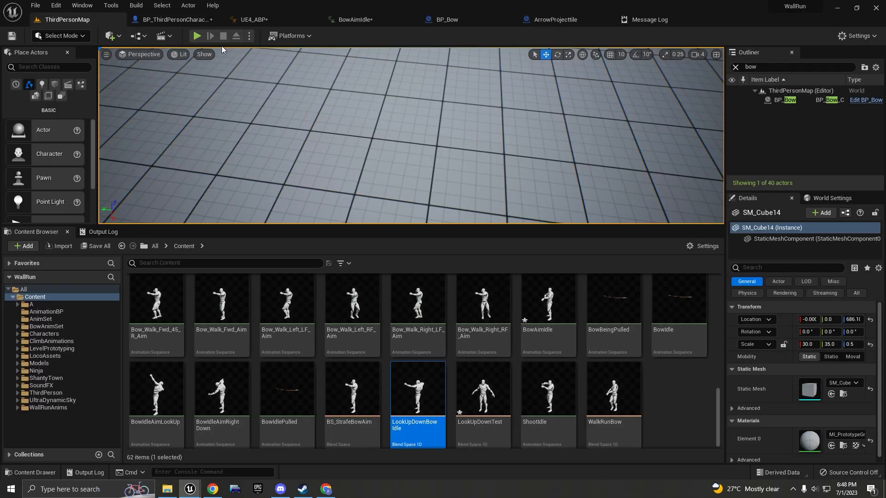
click(197, 36)
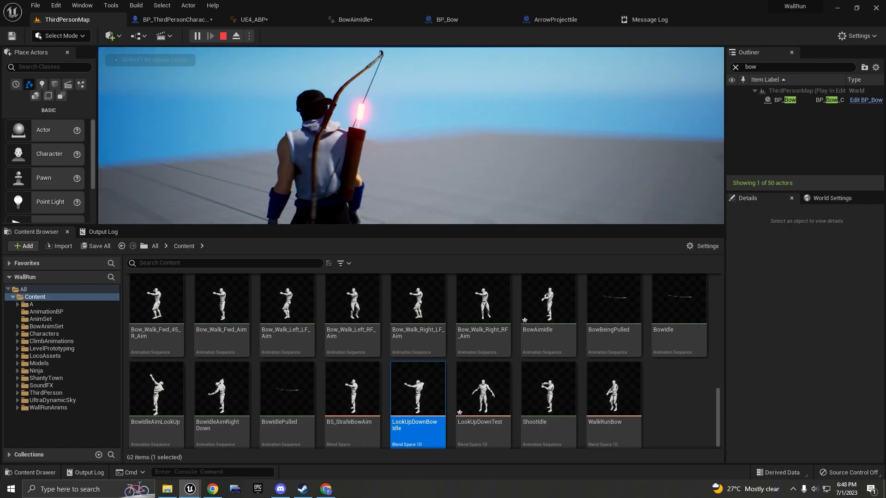
key(Escape)
click(173, 20)
Straighten the camera manager, Get Actor Rotation and Break Rotator nodes into one row and place them below Event Tick.
scroll(486, 236, up, 3)
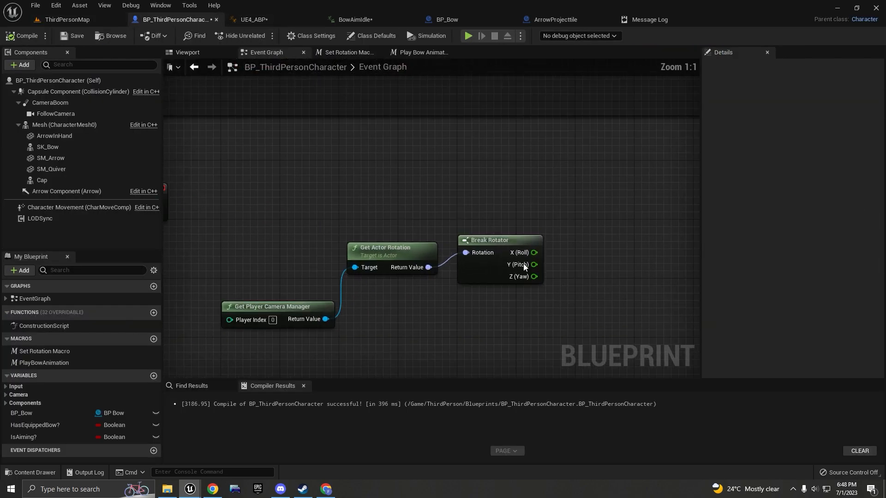
drag(527, 277, 557, 280)
mouse_move(649, 303)
mouse_down()
mouse_move(636, 299)
mouse_move(654, 302)
mouse_up()
right_drag(608, 211, 499, 207)
scroll(586, 220, down, 3)
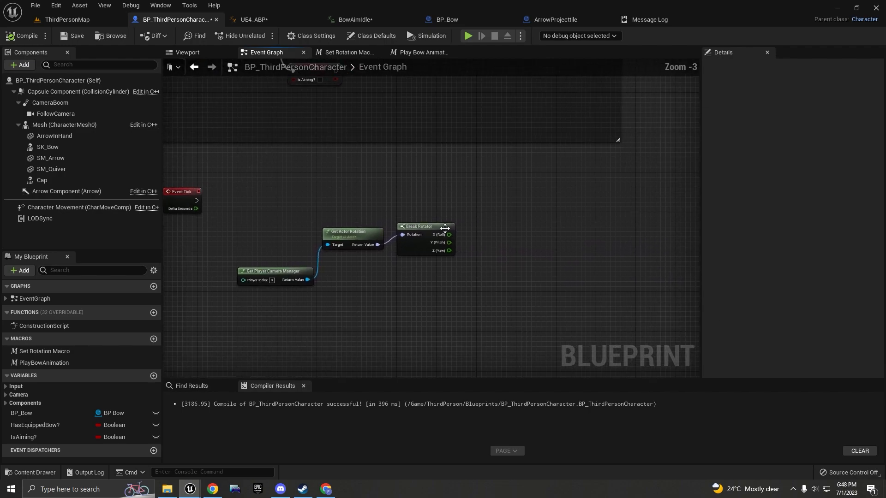
drag(292, 302, 293, 302)
key(q)
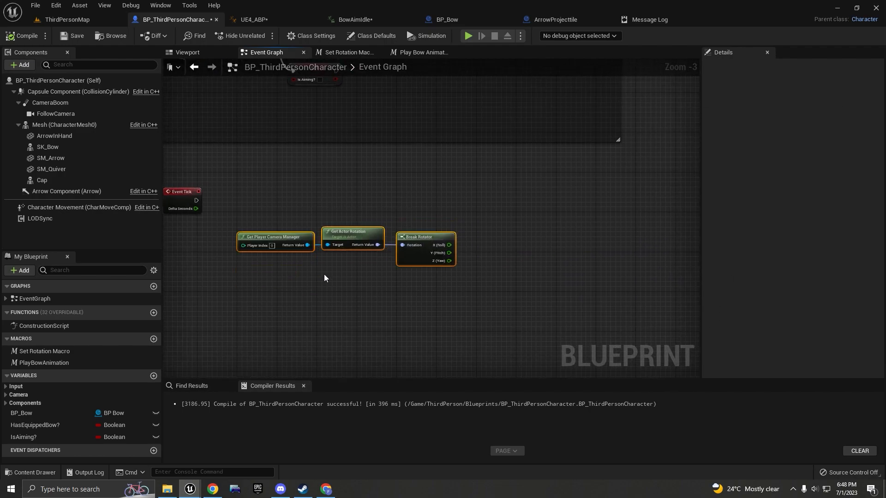
drag(432, 239, 354, 287)
right_drag(361, 268, 461, 238)
scroll(461, 238, down, 1)
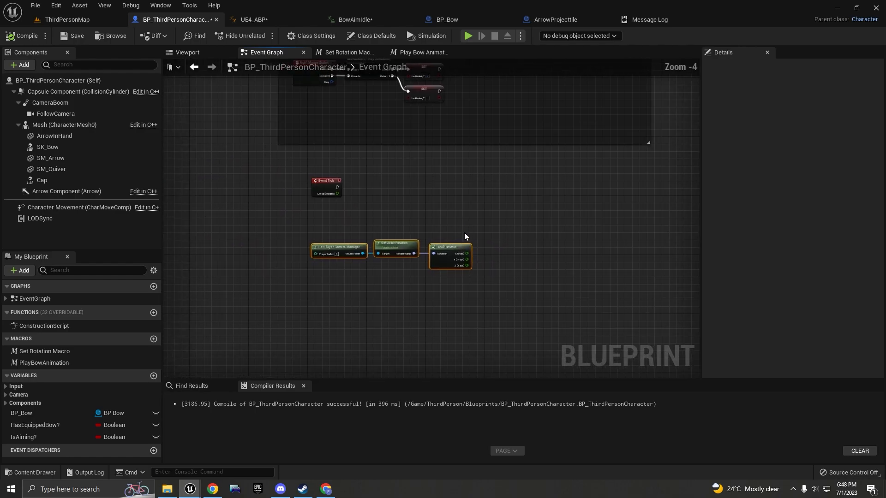
Connect the Break Rotator's Y (Pitch) output to a new Subtract node.
scroll(459, 256, up, 3)
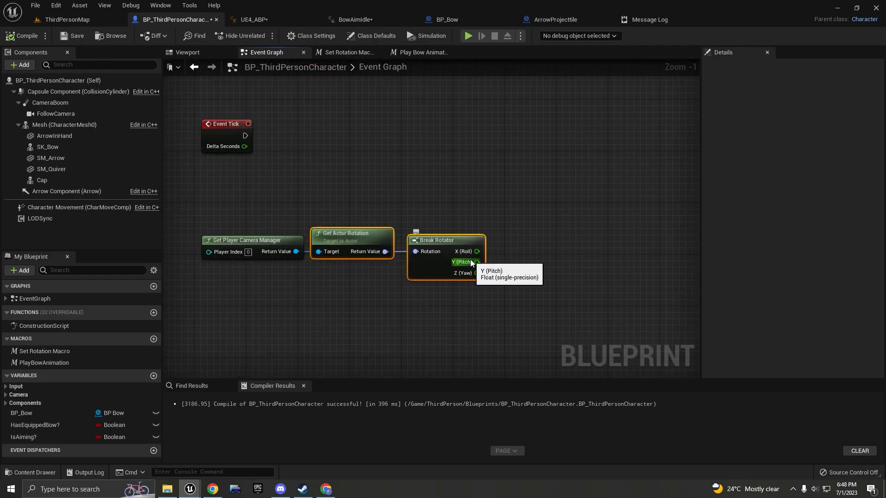
drag(470, 262, 566, 184)
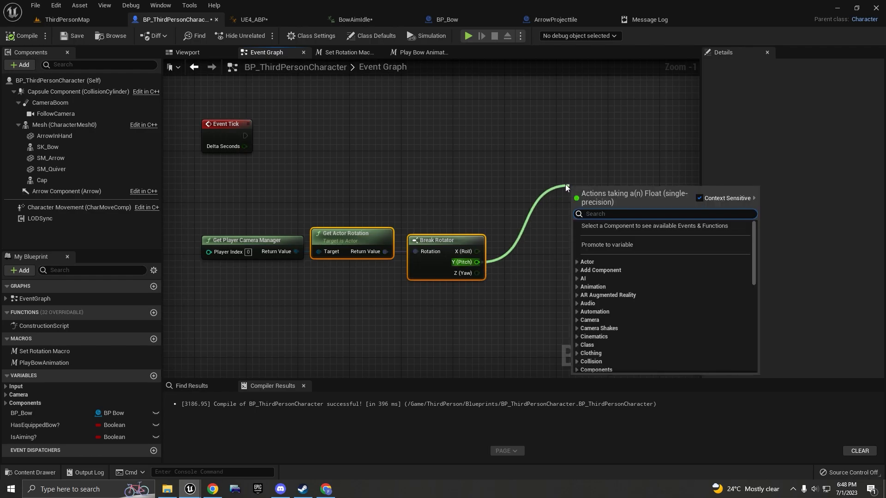
text(subtr)
key(Return)
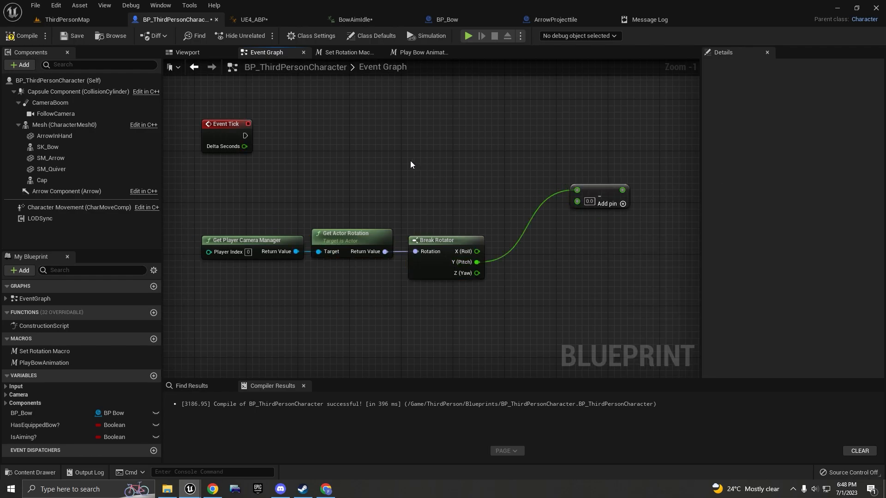
Add a Get Actor Rotation node targeting self above the Break Rotator and split its return value into separate axes.
right_click(411, 161)
text(get actor)
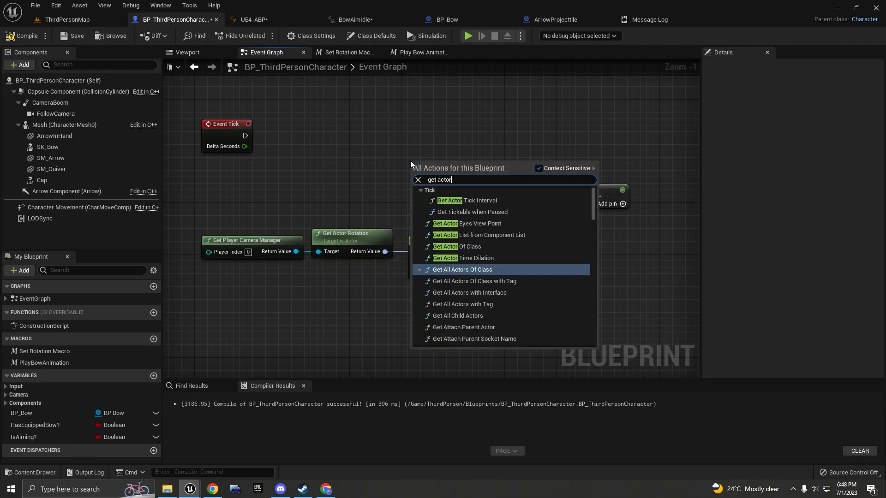
text( rota)
key(Return)
scroll(600, 192, up, 1)
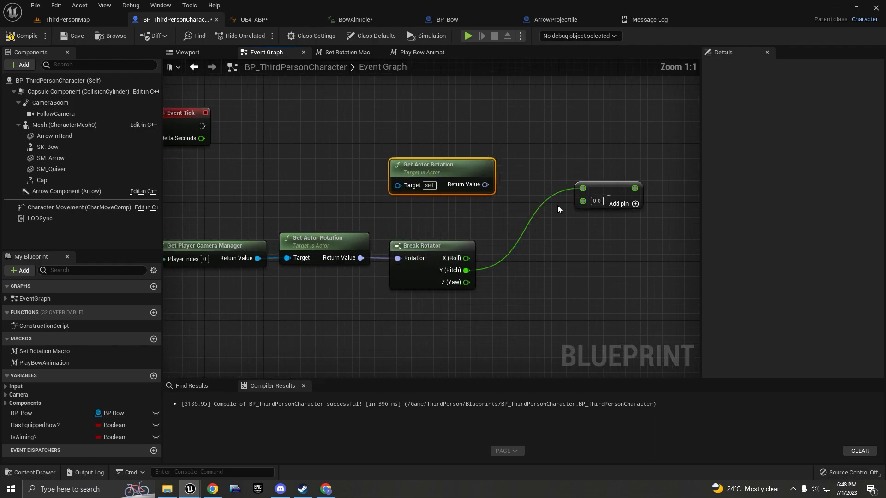
right_click(473, 190)
click(491, 217)
Wire the Subtract node to take the camera pitch away from the character's own pitch, and arrange the nodes neatly.
alt+click(583, 188)
drag(465, 271, 507, 197)
shift+click(621, 196)
key(q)
scroll(458, 201, down, 4)
scroll(336, 293, up, 1)
drag(312, 307, 485, 215)
right_drag(498, 214, 445, 234)
Feed the Subtract result into the Angle Degrees input of a new Clamp Angle node.
drag(443, 233, 477, 193)
text(clmap)
key(ctrl+a)
text(clmap)
key(ctrl+a)
text(clamp angle)
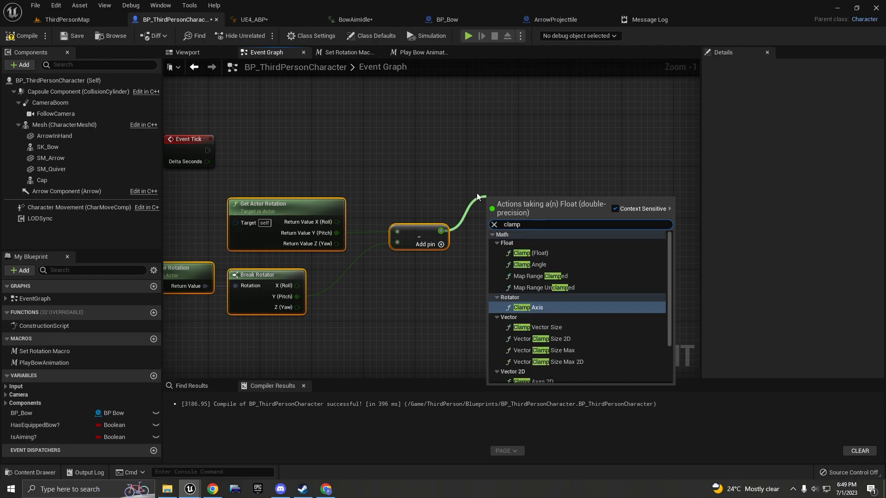
key(Return)
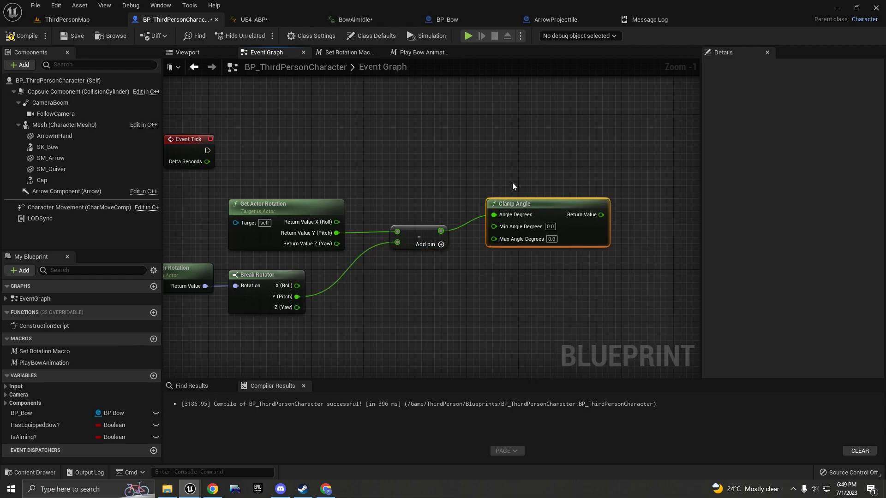
Set the Clamp Angle node's minimum to -45 and maximum to 45 degrees.
scroll(538, 180, up, 1)
click(539, 180)
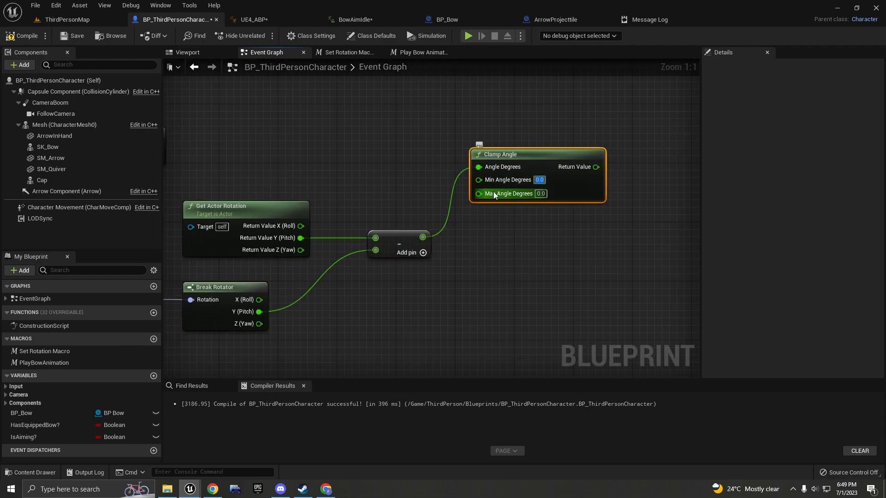
text(-45)
key(Tab)
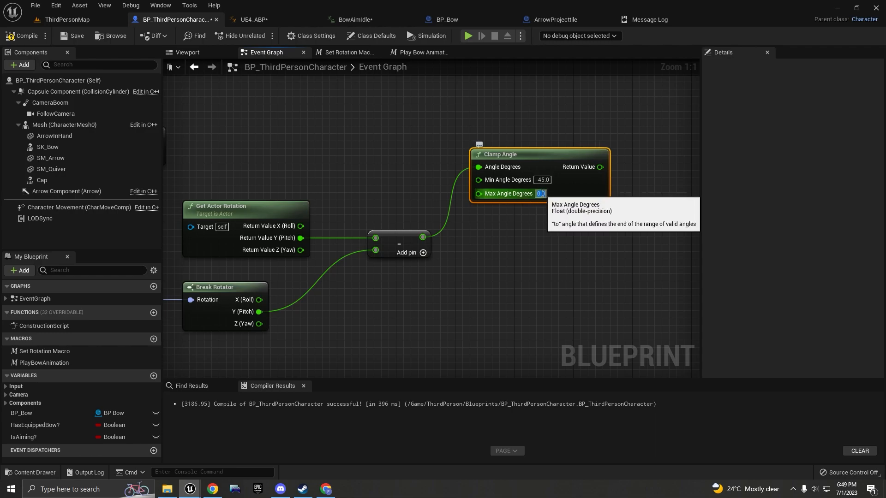
text(45)
key(Return)
Multiply the Clamp Angle return value by -1 with a new Multiply node.
scroll(463, 306, down, 3)
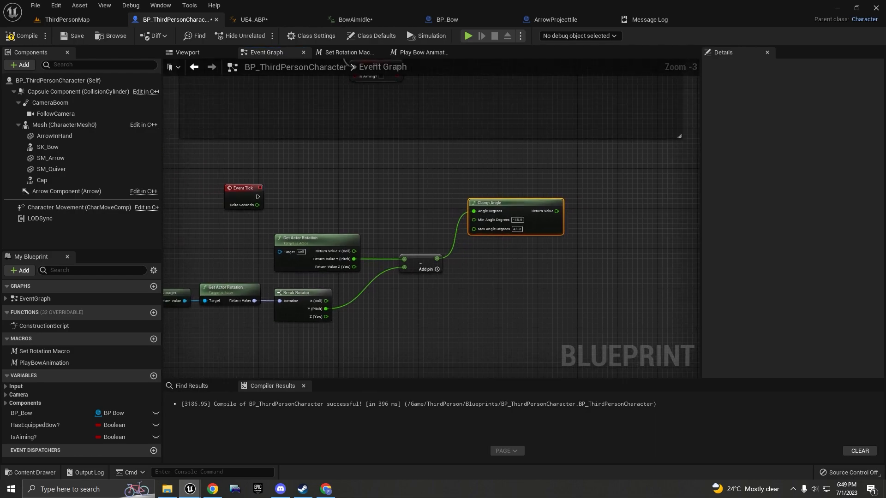
drag(538, 210, 591, 207)
text(mult)
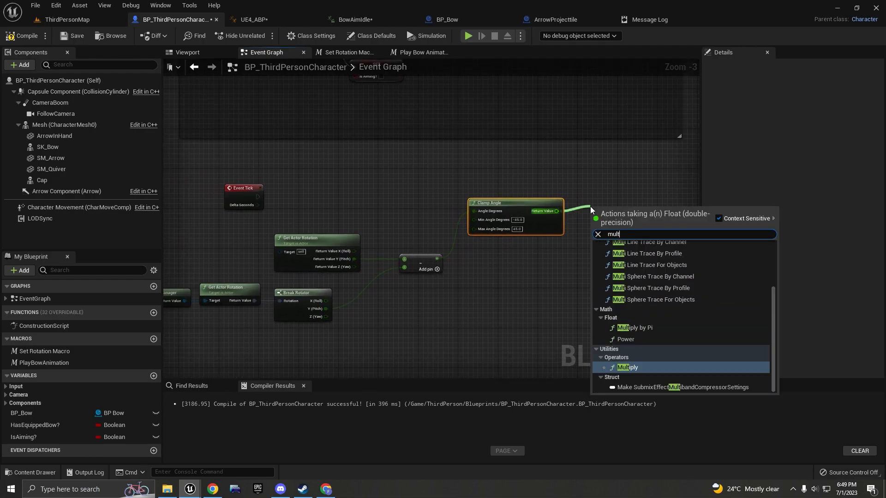
key(Return)
scroll(590, 207, up, 2)
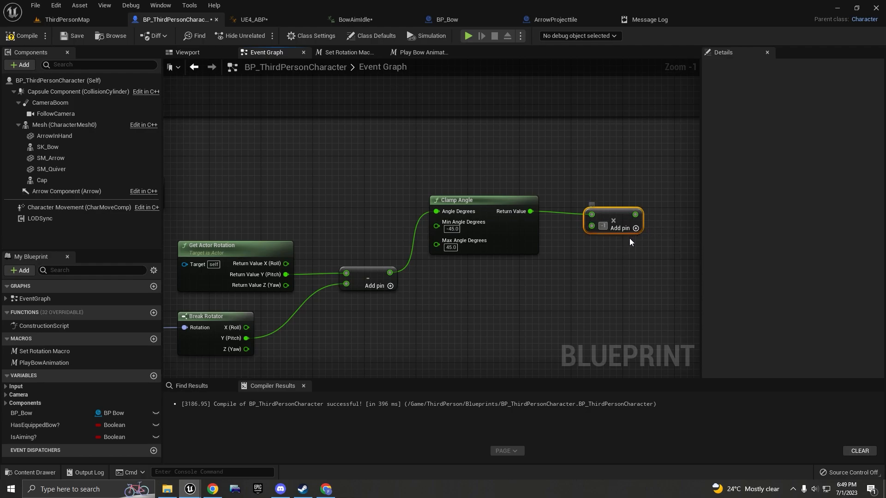
Move the Multiply node closer to Clamp Angle and arrange both beside the Subtract node.
drag(617, 214, 592, 208)
scroll(602, 229, down, 4)
right_drag(603, 229, 582, 214)
scroll(610, 191, up, 4)
drag(563, 197, 423, 270)
scroll(441, 251, down, 3)
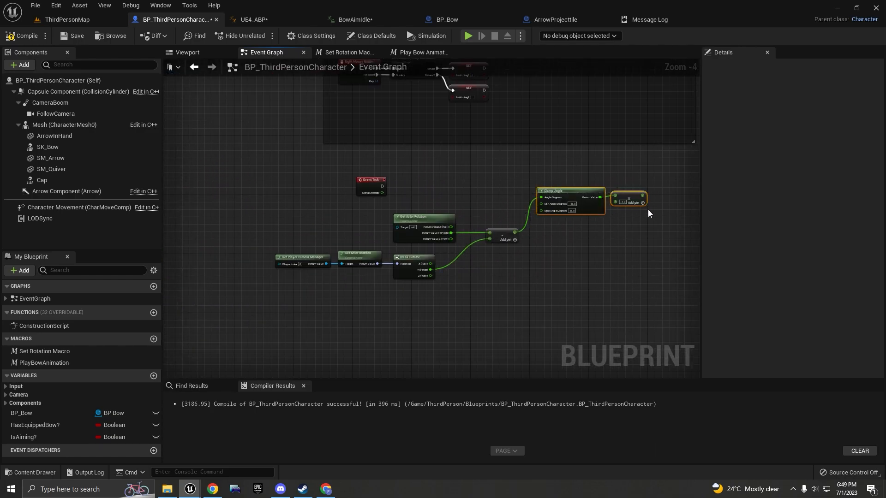
Promote the Multiply result to a new float variable named VerticalAngle.
scroll(641, 208, up, 1)
right_drag(606, 199, 494, 245)
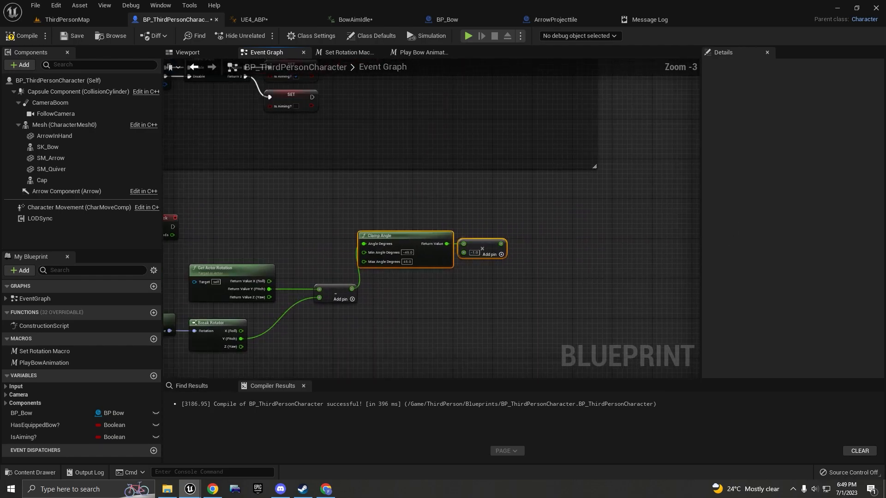
scroll(475, 246, up, 2)
right_click(475, 246)
click(502, 264)
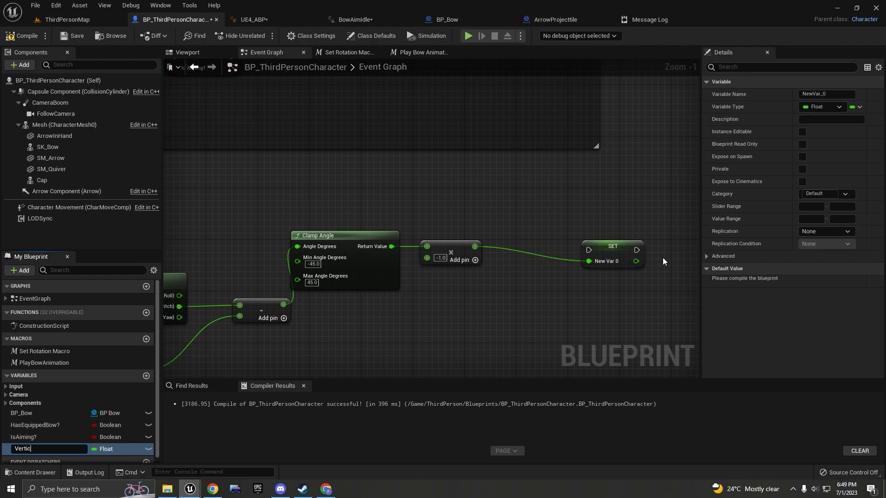
text(VerticalAngle)
key(Return)
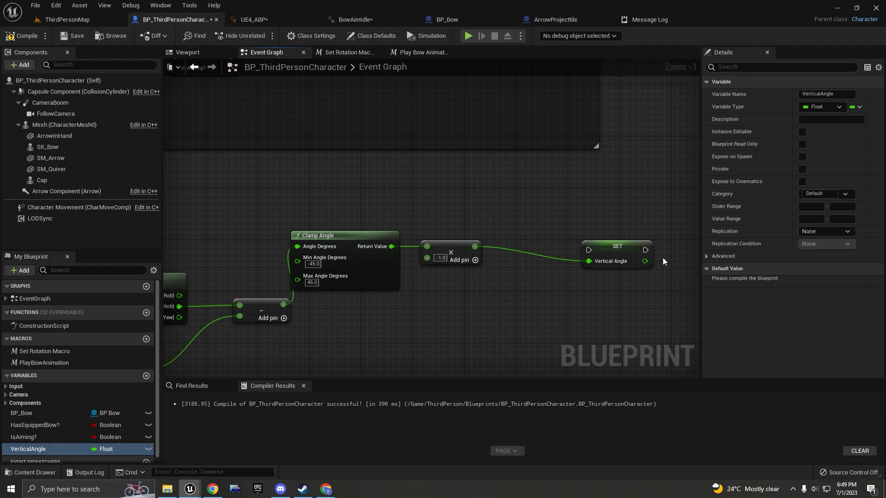
Connect Event Tick's execution output to the SET Vertical Angle node.
right_drag(589, 253, 632, 229)
scroll(632, 229, down, 4)
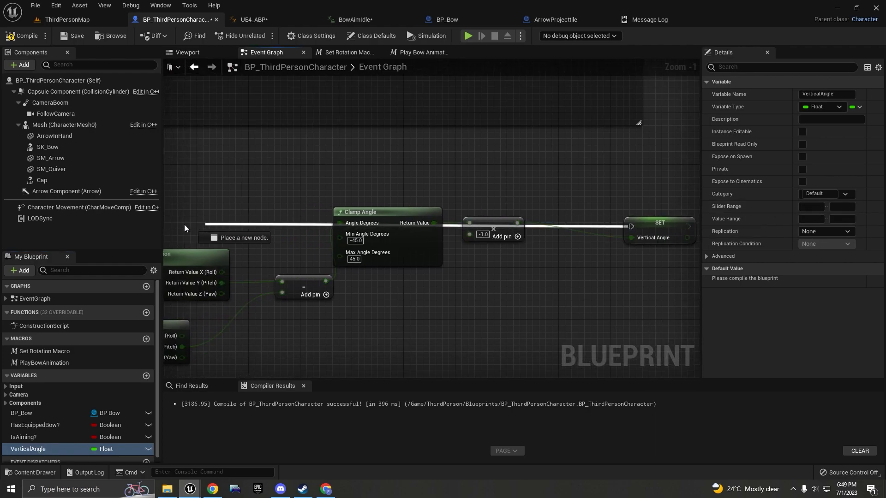
right_drag(401, 204, 273, 206)
Add a Print String node after SET Vertical Angle and feed the Vertical Angle value into its In String input.
scroll(492, 214, up, 2)
drag(493, 214, 515, 209)
scroll(528, 203, up, 2)
text(print)
key(Return)
drag(457, 211, 523, 237)
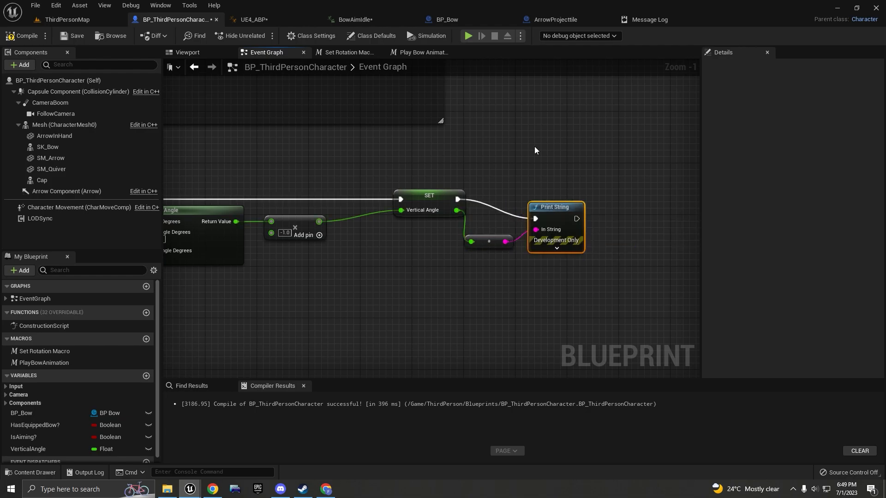
Play-test ThirdPersonMap to examine the printed vertical angle while looking up and down, stop it, and return to BP_ThirdPersonCharacter.
click(94, 22)
click(198, 37)
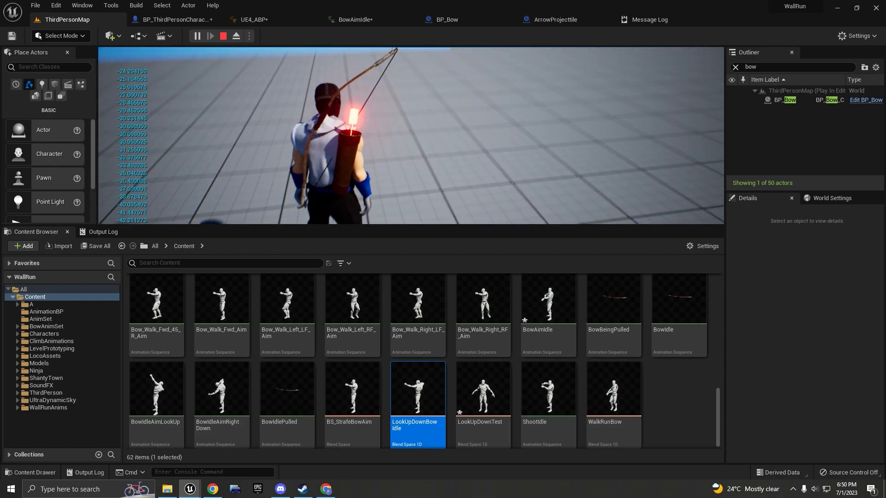
key(Escape)
click(195, 18)
In the UE4_ABP Event Graph, get Vertical Angle from Char REF and promote it to a new variable.
click(249, 19)
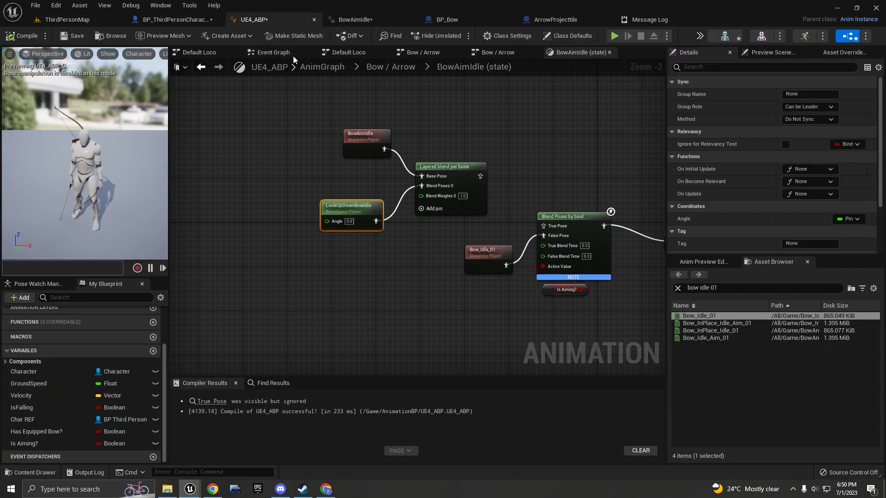
click(276, 53)
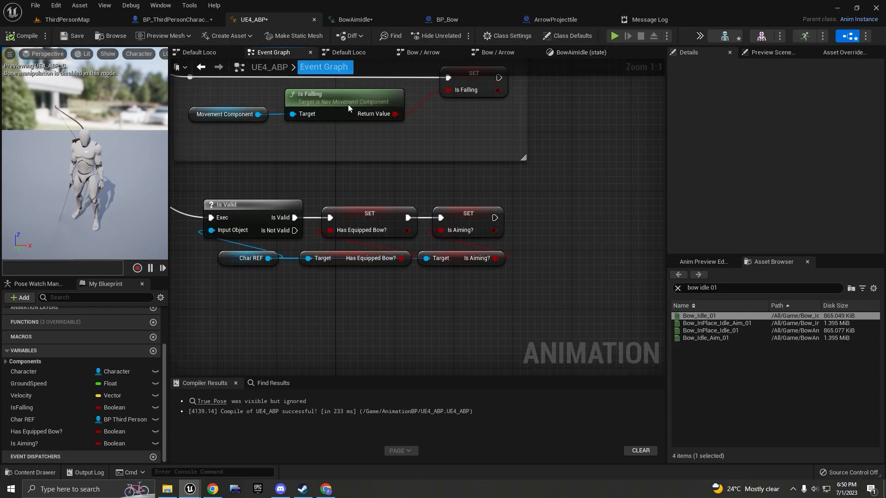
drag(268, 258, 497, 296)
text(get)
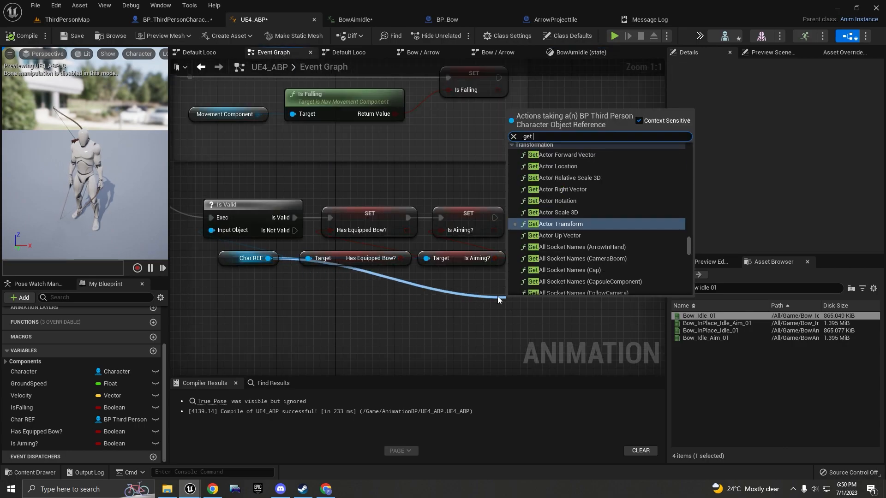
text( vertic)
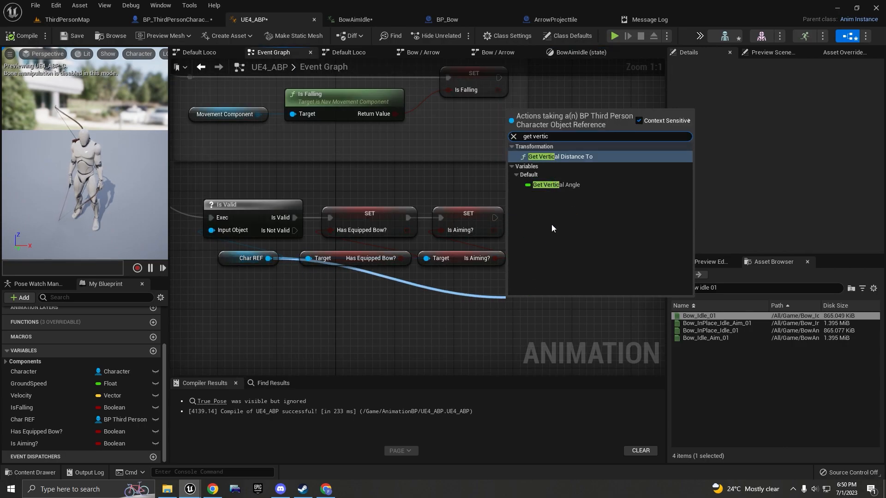
click(559, 185)
right_click(593, 303)
click(620, 320)
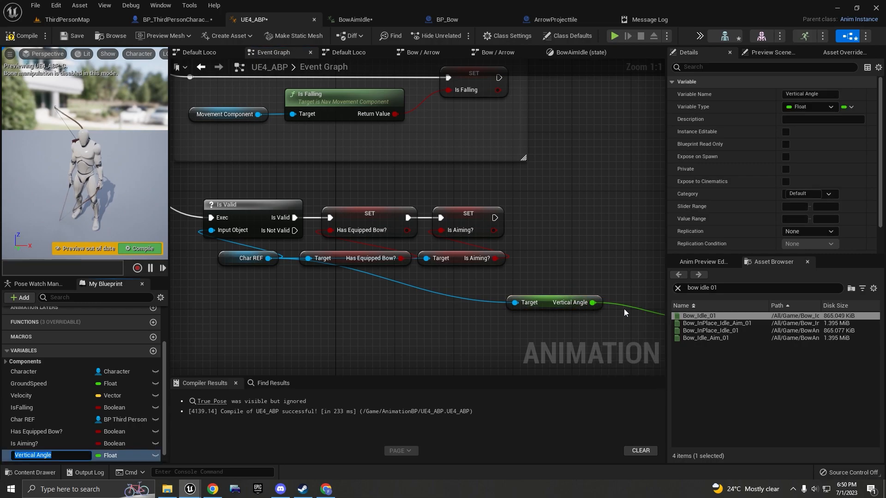
Place SET Vertical Angle after SET Is Aiming? in the Event Graph, align its getter beneath, and compile UE4_ABP.
right_drag(611, 321, 495, 306)
drag(631, 292, 571, 219)
drag(437, 291, 442, 247)
drag(523, 216, 379, 202)
drag(554, 215, 454, 200)
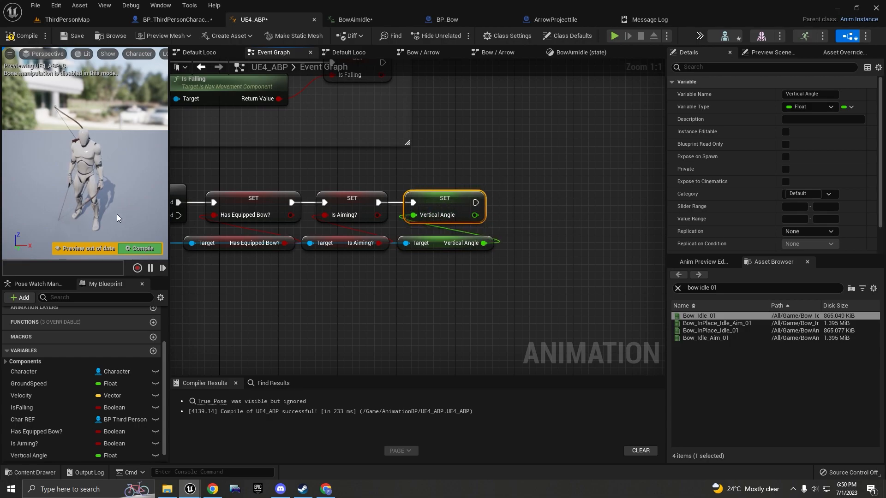
click(143, 249)
In the BowAimIdle state, feed the Vertical Angle variable into the Angle input of the LookUpDownBowIdle blendspace player.
click(502, 55)
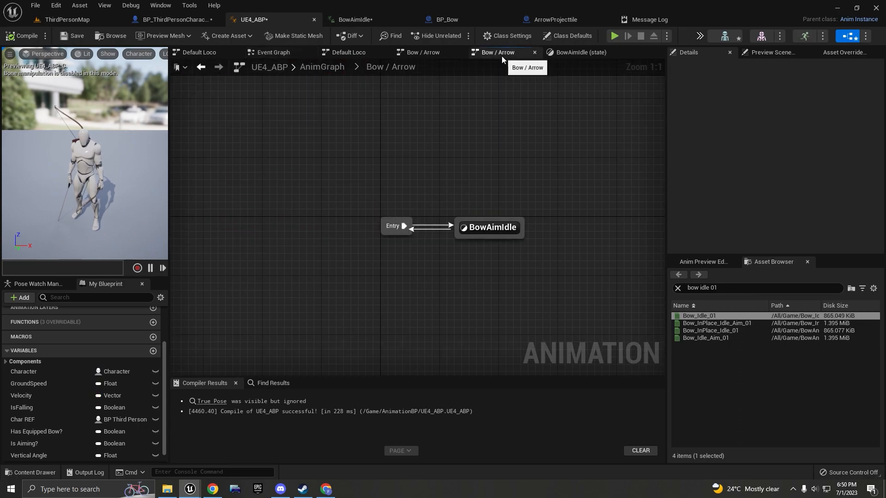
click(570, 57)
scroll(364, 201, up, 2)
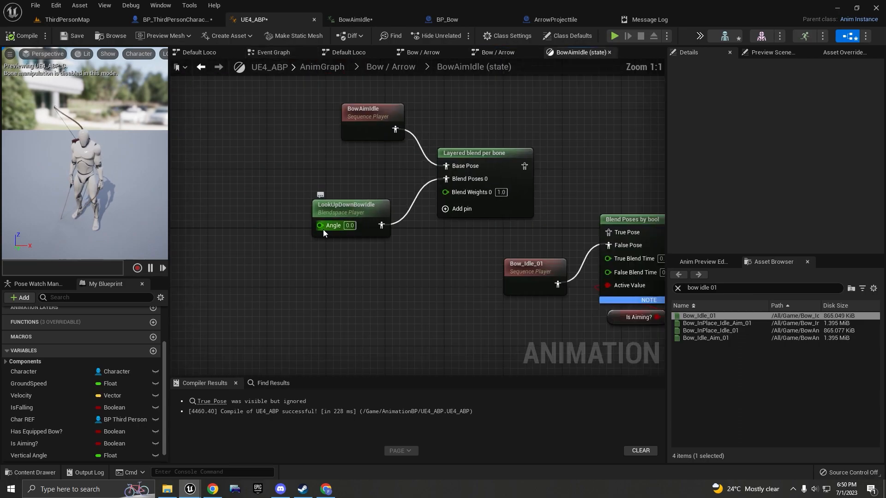
drag(28, 455, 320, 225)
Add a branch filter to the Layered blend per bone node with bone name spine_02 and blend depth 2.
click(492, 154)
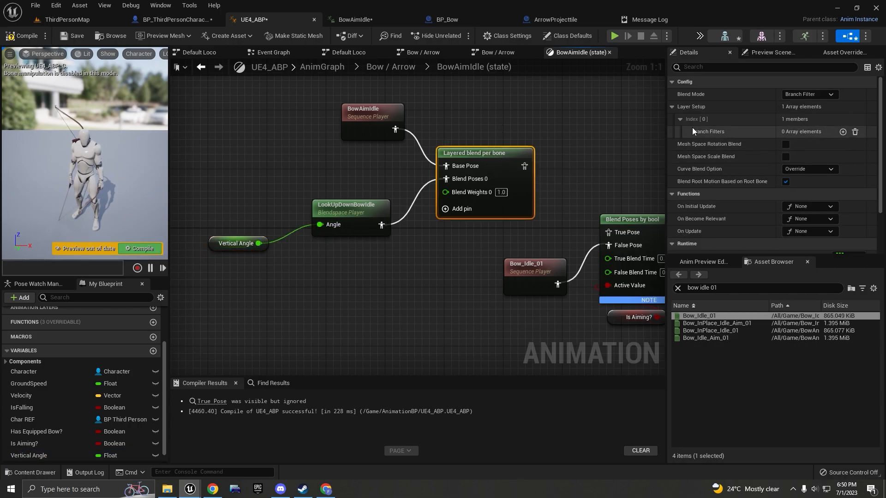
click(843, 133)
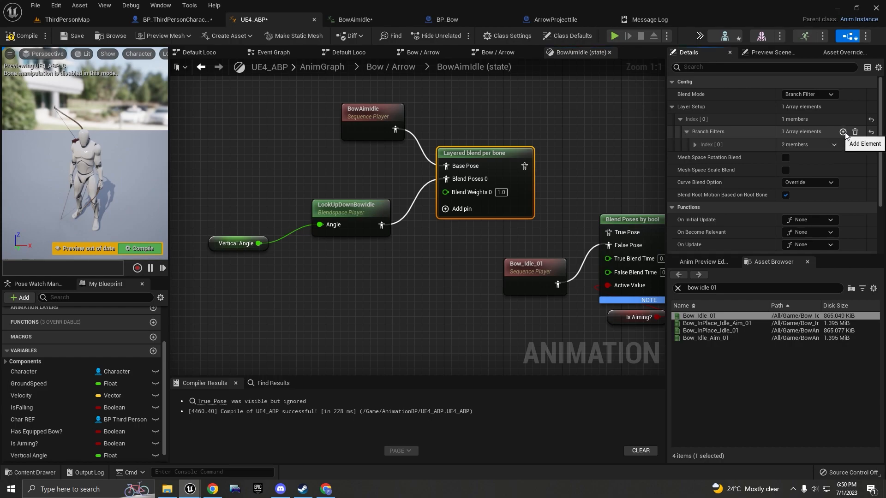
click(715, 147)
click(799, 158)
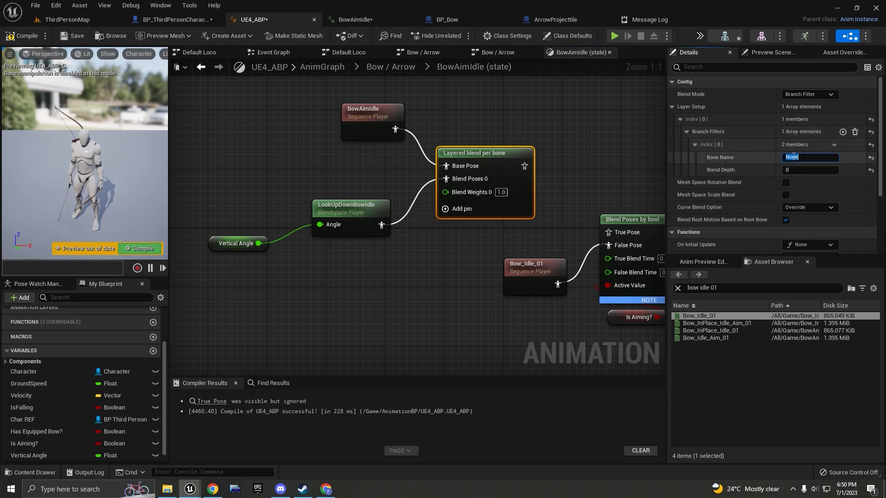
text(spine_02)
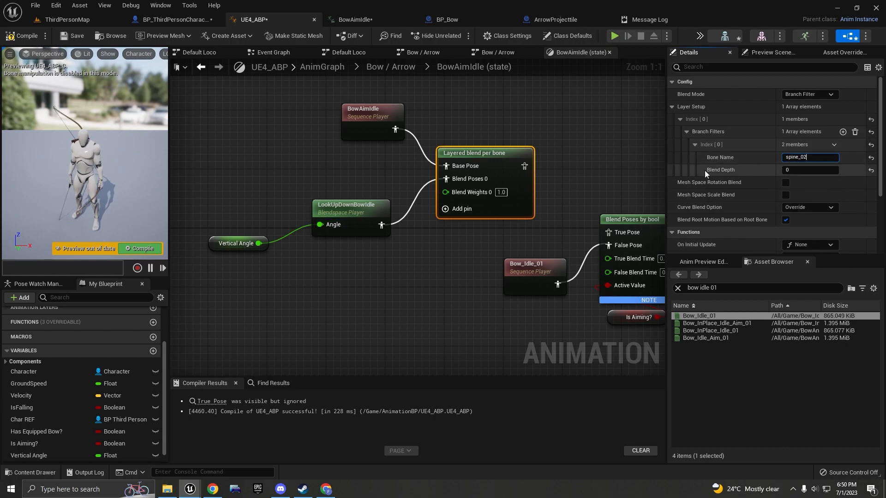
click(807, 170)
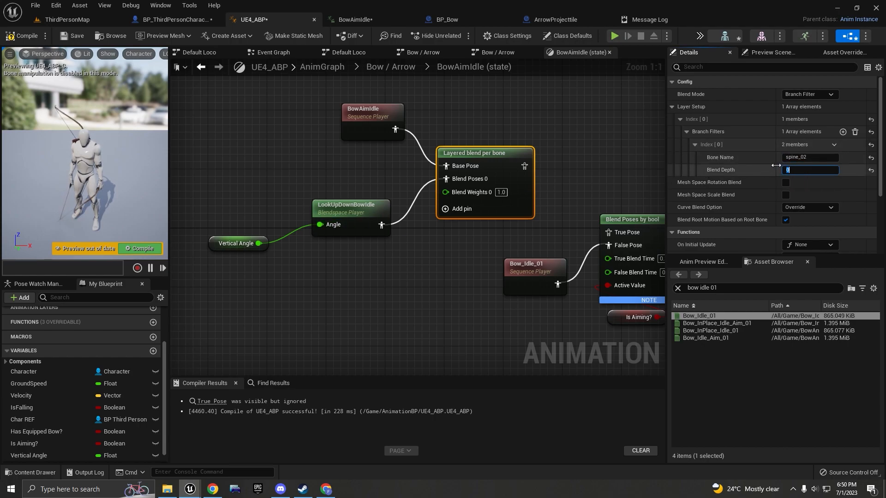
text(2)
Connect the Layered blend per bone output to the True Pose of Blend Poses by bool and compile.
drag(524, 167, 624, 234)
scroll(502, 189, down, 3)
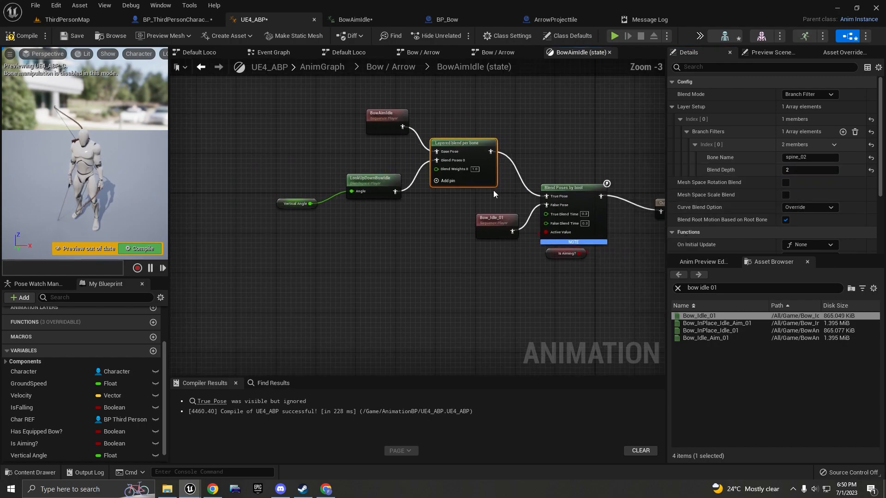
click(140, 248)
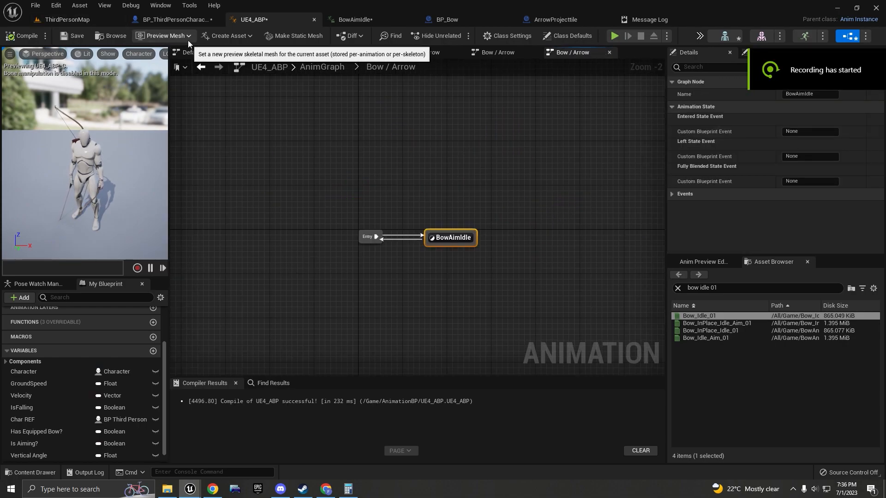
Go to ThirdPersonMap, open the BS_StrafeBowAim blend space asset and play its animation preview.
click(173, 20)
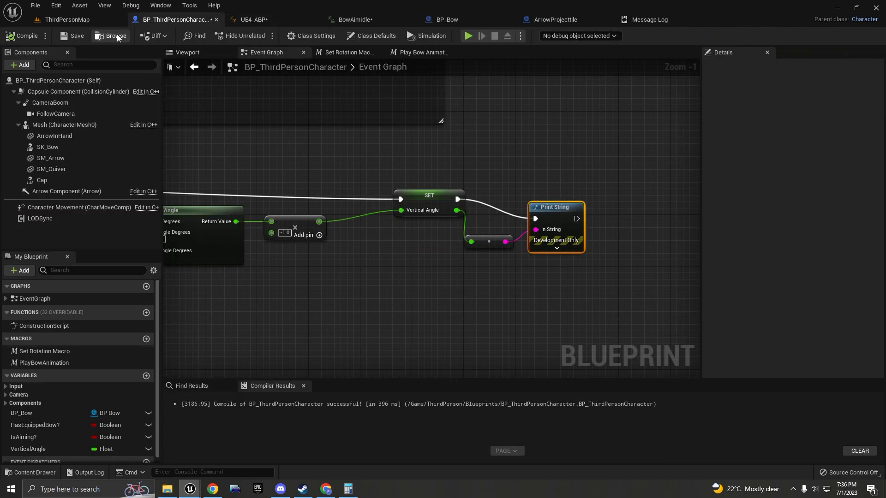
click(69, 19)
click(364, 421)
double_click(363, 421)
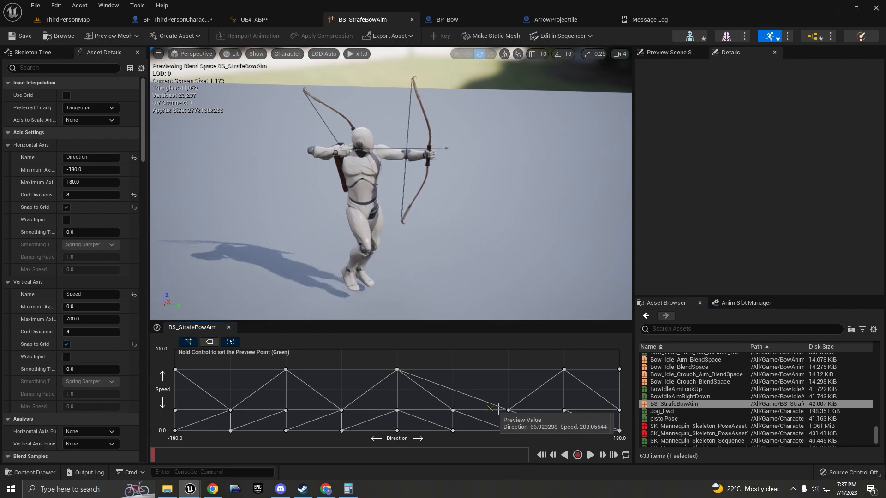
click(591, 455)
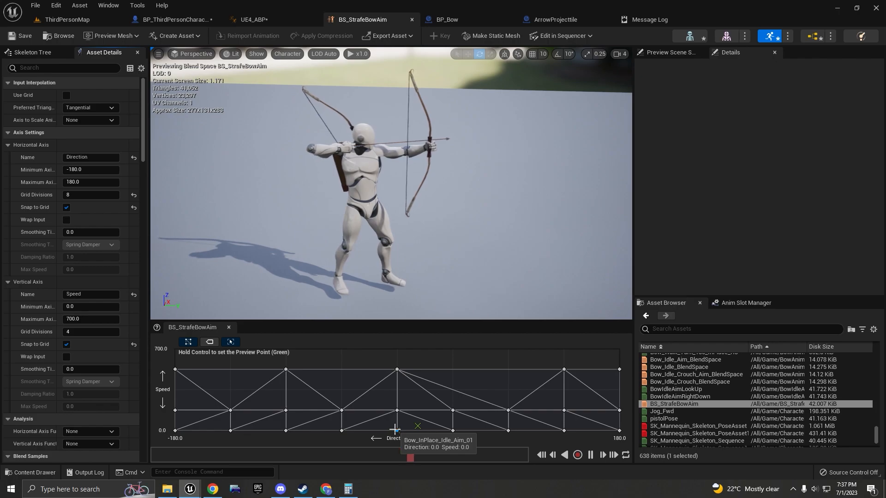
Search the blend space's assets for "bow inplace idle anim 1" and locate Bow_InPlace_Idle_Aim_01, used by the zero-speed samples.
click(685, 329)
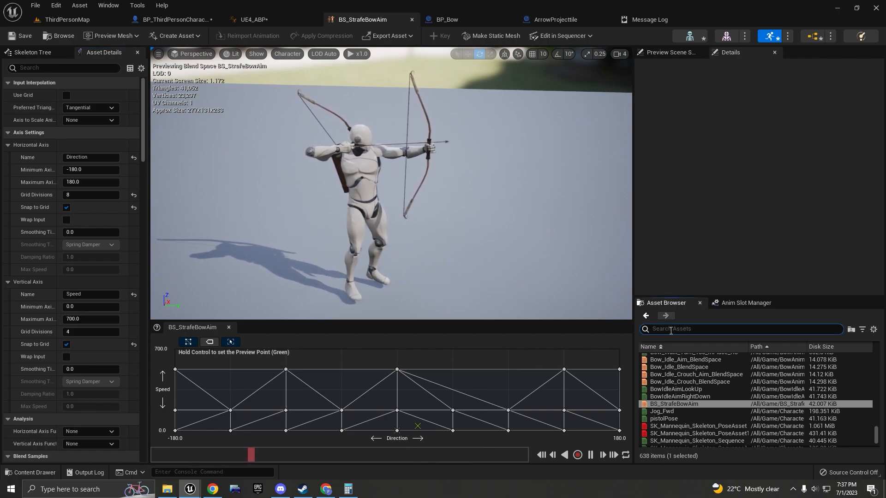
text(bow implace idle anim 1)
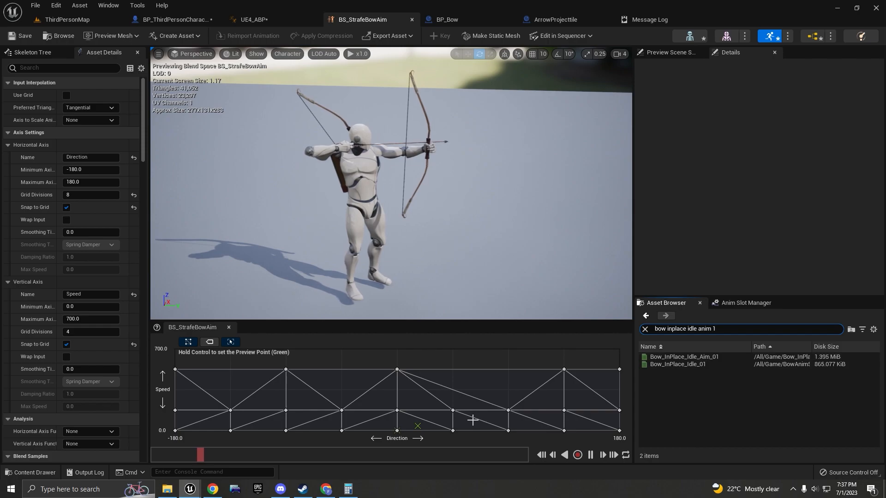
mouse_move(509, 429)
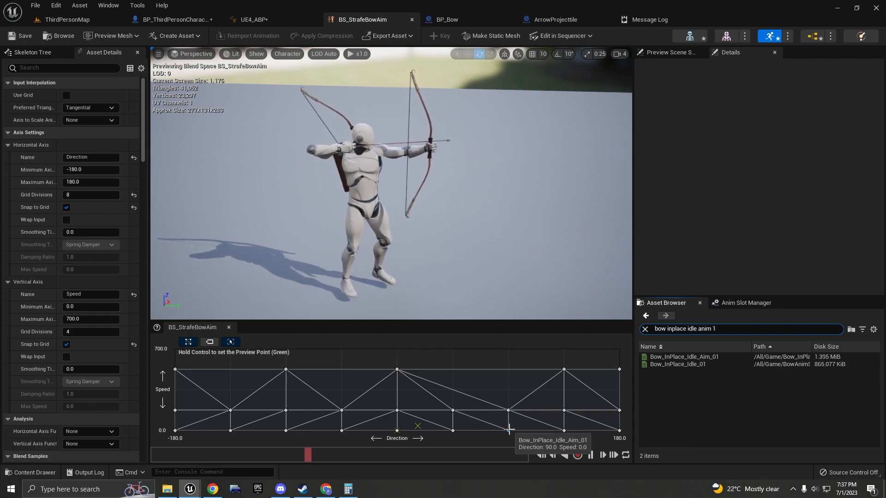
click(690, 357)
mouse_move(672, 357)
mouse_down()
mouse_move(573, 418)
mouse_move(650, 390)
mouse_move(680, 355)
mouse_up()
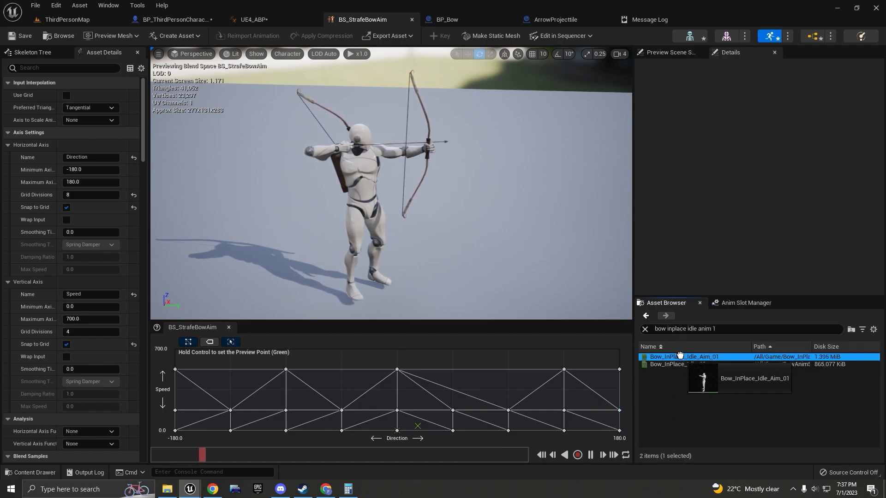
click(607, 419)
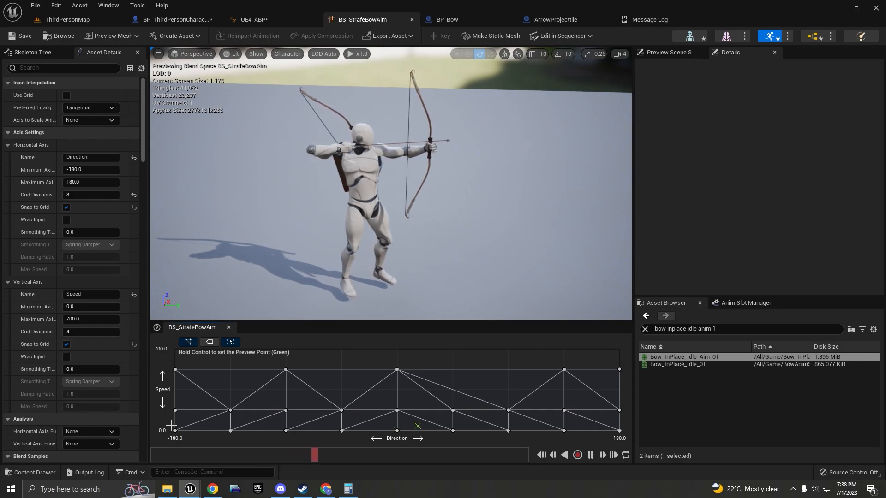
Examine BS_StrafeBowAim by previewing its walk samples at different directions and reviewing its axis, blend sample and smoothing settings.
key(ctrl)
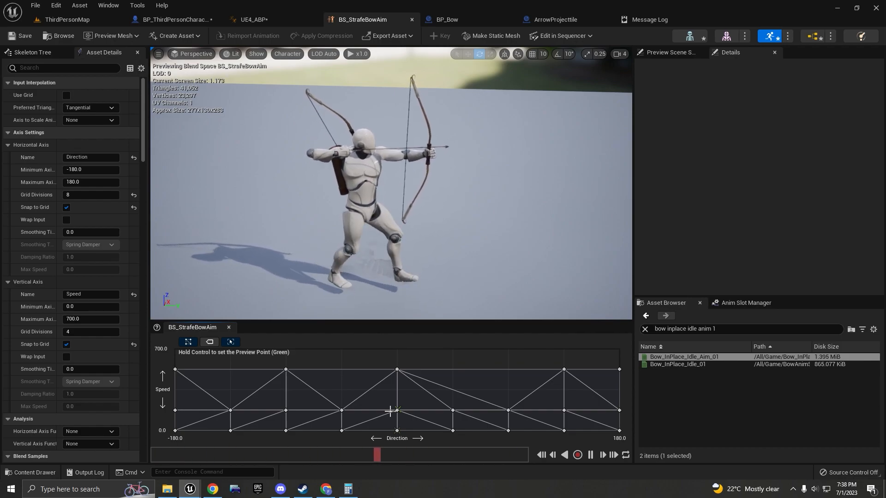
mouse_move(452, 412)
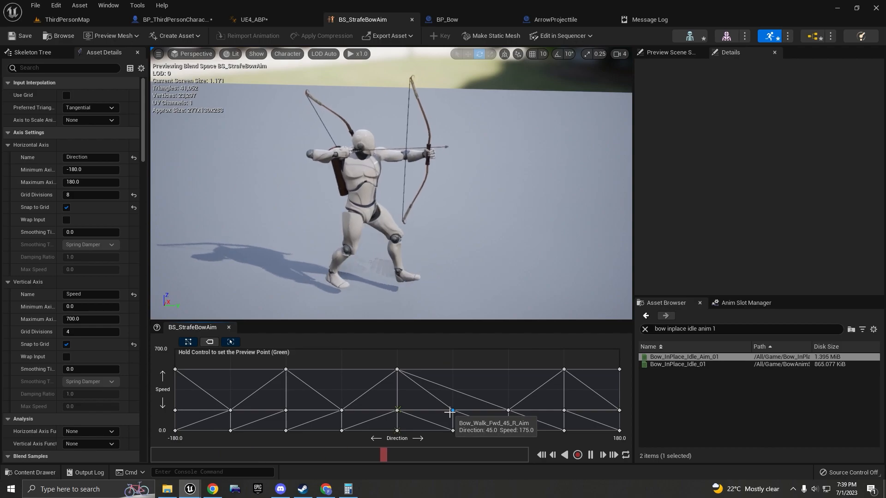
mouse_move(508, 410)
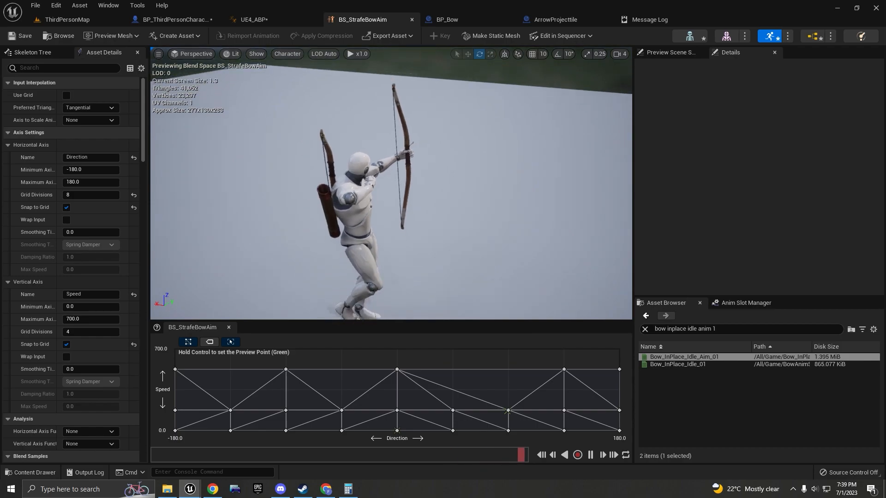
alt+drag(391, 185, 397, 168)
key(ctrl)
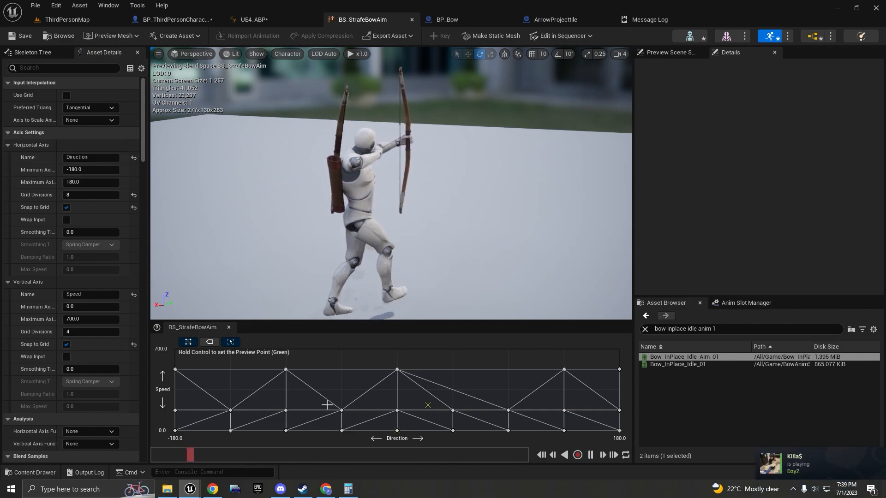
key(ctrl)
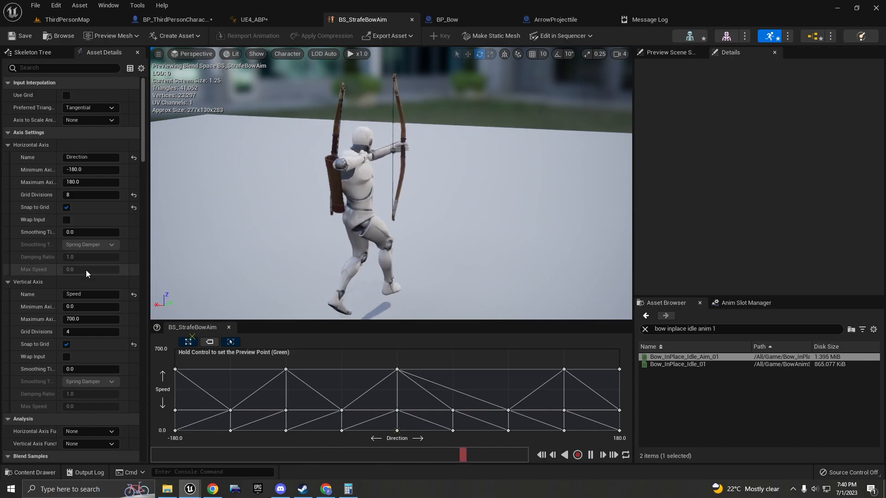
scroll(83, 231, down, 2)
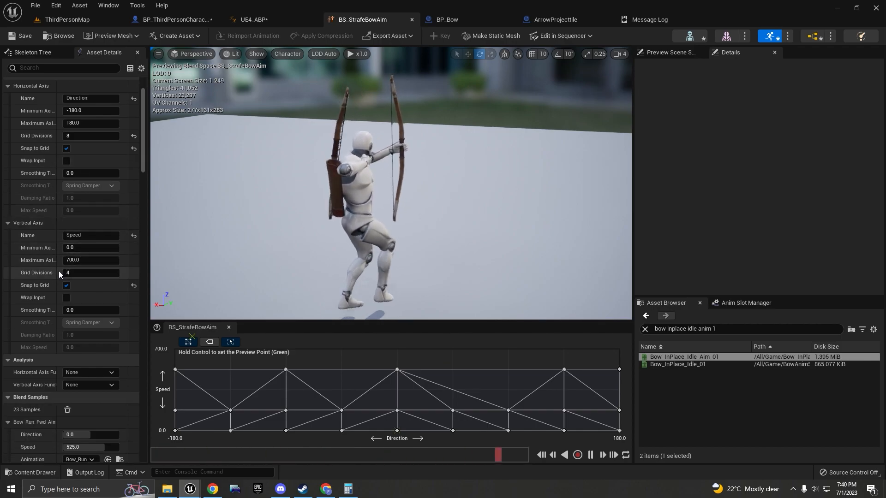
scroll(106, 289, down, 8)
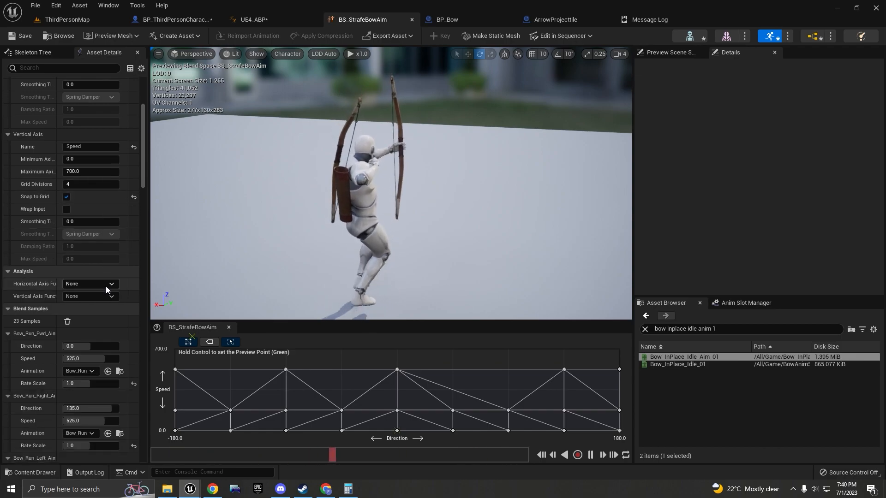
drag(142, 203, 138, 449)
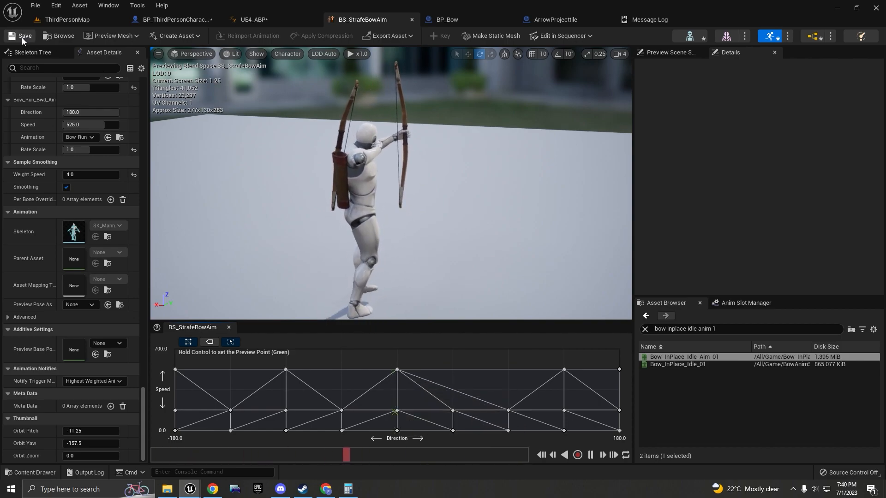
Return to UE4_ABP and close the duplicate Default Loco and Bow / Arrow graphs.
click(257, 21)
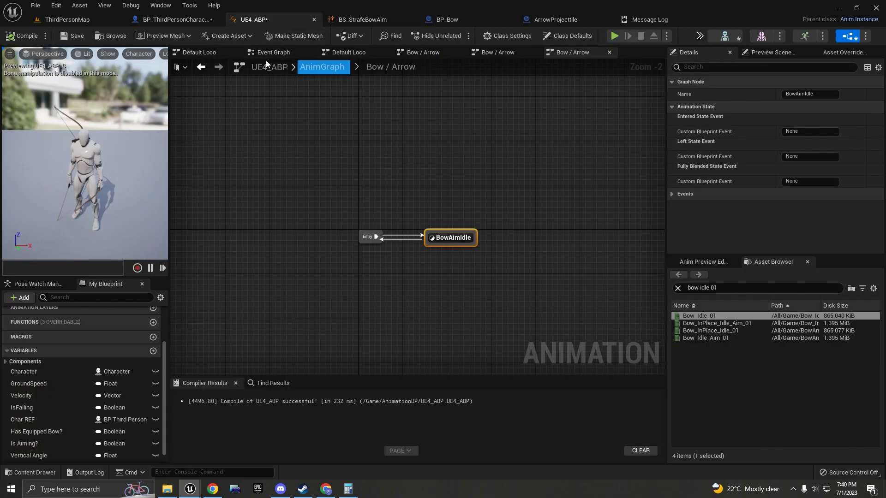
middle_click(350, 52)
middle_click(345, 54)
middle_click(345, 55)
Open UE4_ABP's AnimGraph at the empty area above the Blend Poses comment.
click(269, 53)
scroll(261, 73, down, 1)
click(201, 57)
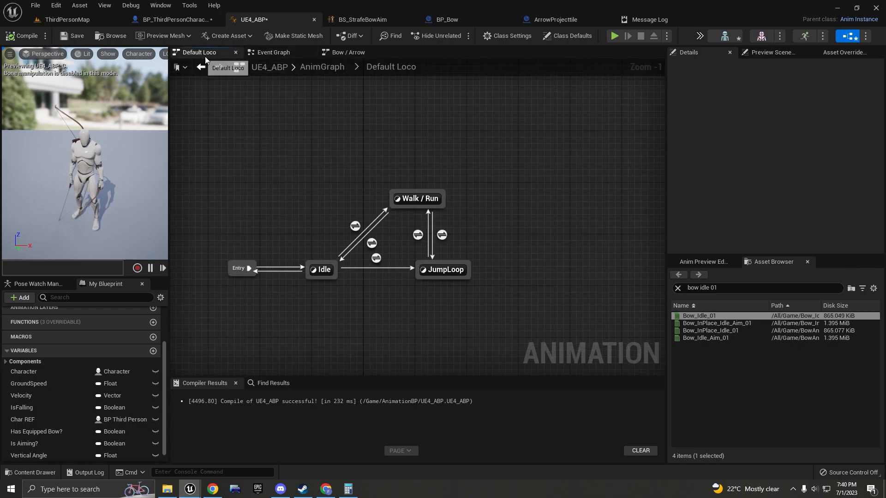
click(322, 66)
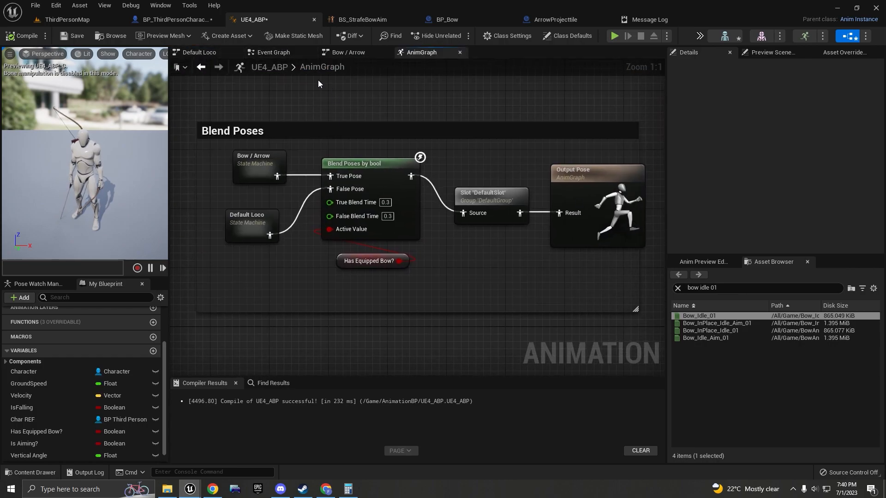
scroll(318, 80, down, 6)
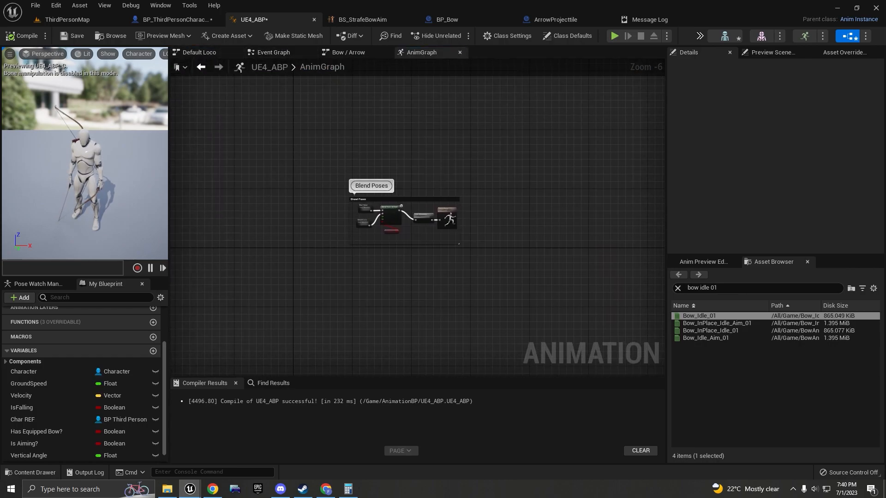
scroll(389, 174, up, 4)
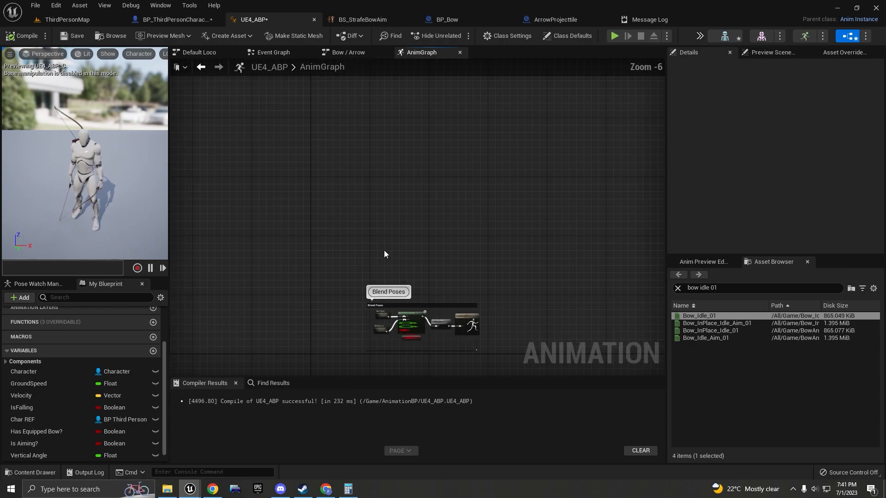
Find the asset with "strafe bow aim" and place a BS_StrafeBowAim blendspace player above the Blend Poses comment.
click(723, 289)
text(strafe )
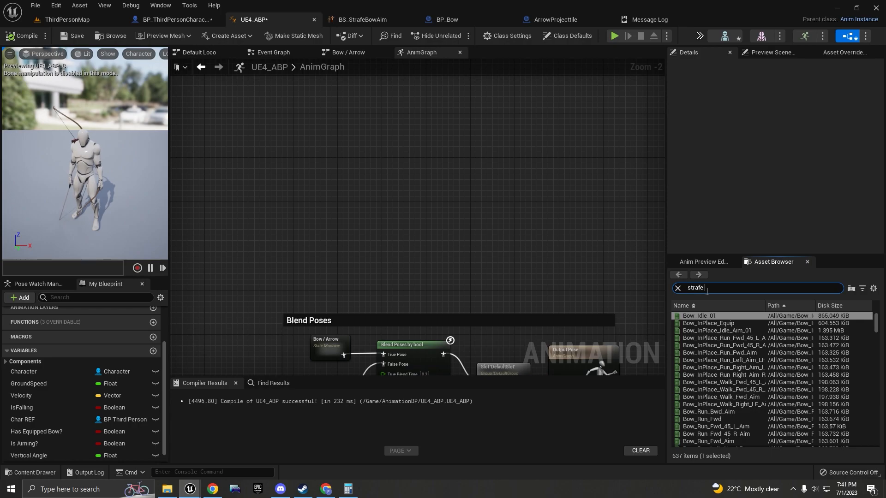
text(bow aim)
drag(713, 318, 379, 174)
right_drag(510, 281, 507, 256)
click(476, 266)
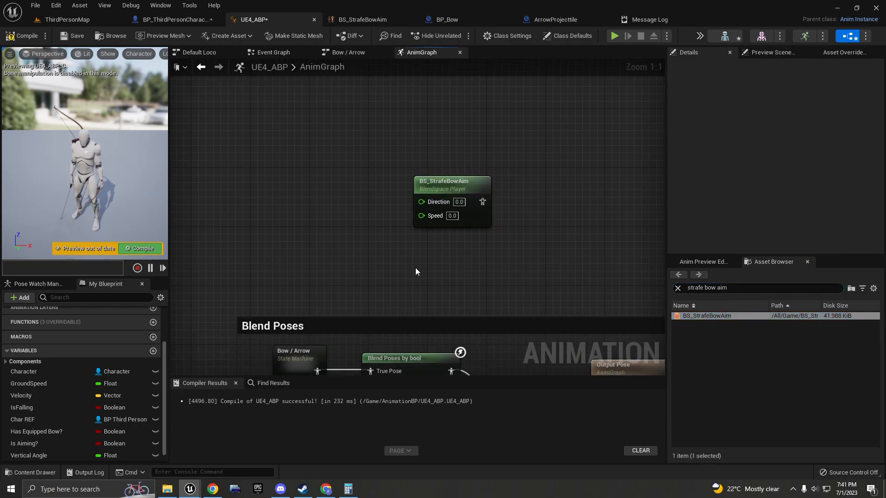
Get the GroundSpeed variable, connect it to the Speed input of BS_StrafeBowAim, and position the getter beneath that node.
drag(54, 387, 333, 211)
click(333, 208)
drag(394, 226, 421, 215)
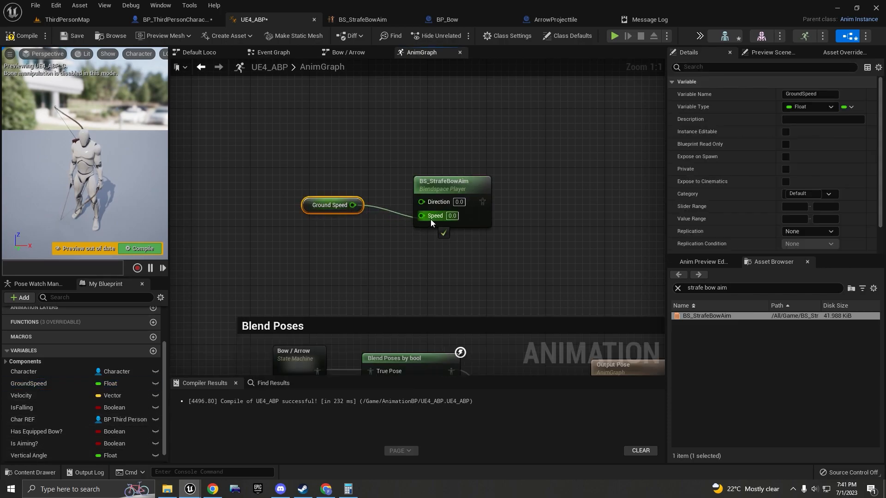
drag(397, 272, 397, 272)
drag(304, 206, 424, 250)
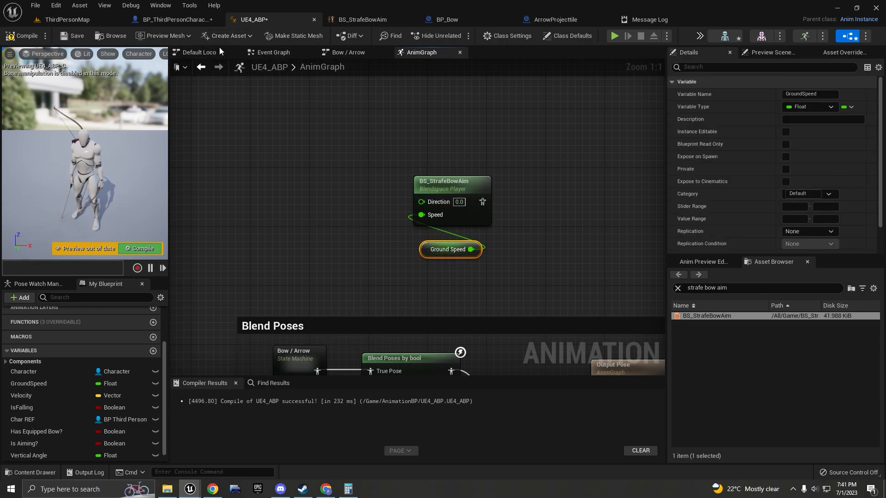
In UE4_ABP's Event Graph, get the Character variable near the Ground Speed setter and add a Get Actor Rotation node from it, placed beneath.
click(275, 52)
right_drag(383, 90, 408, 297)
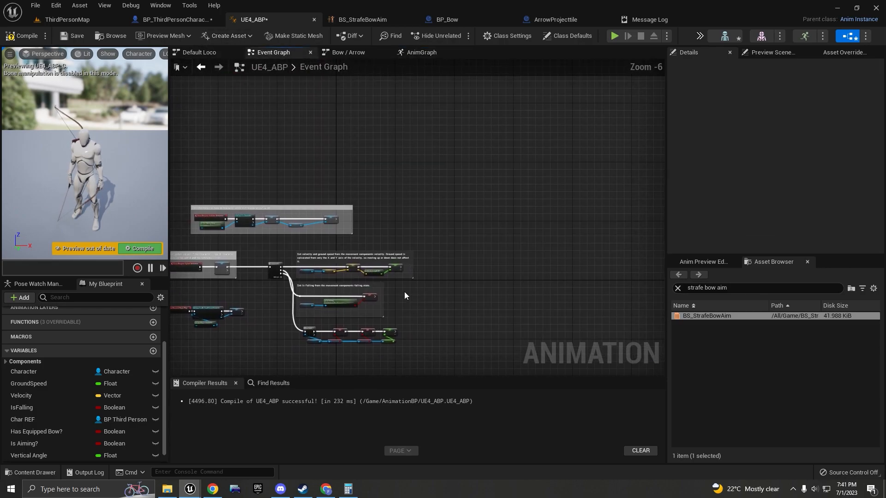
scroll(408, 297, up, 3)
scroll(507, 233, down, 1)
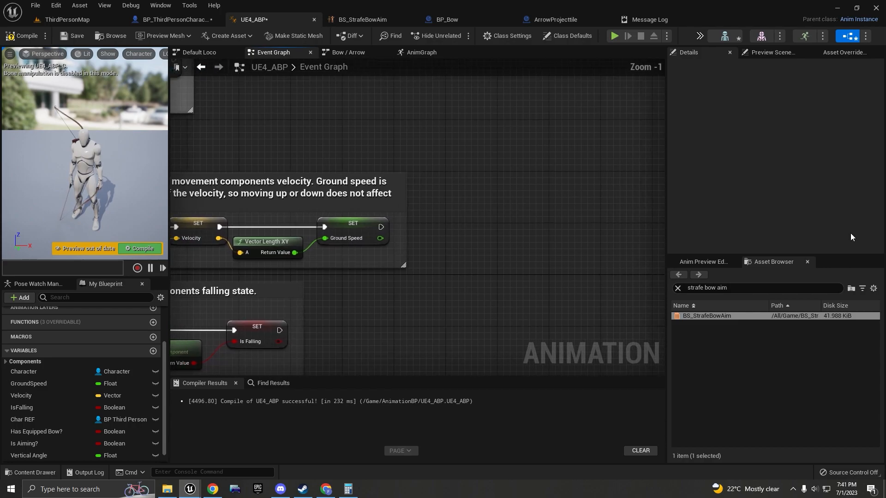
drag(24, 371, 438, 328)
click(397, 309)
text(get actor )
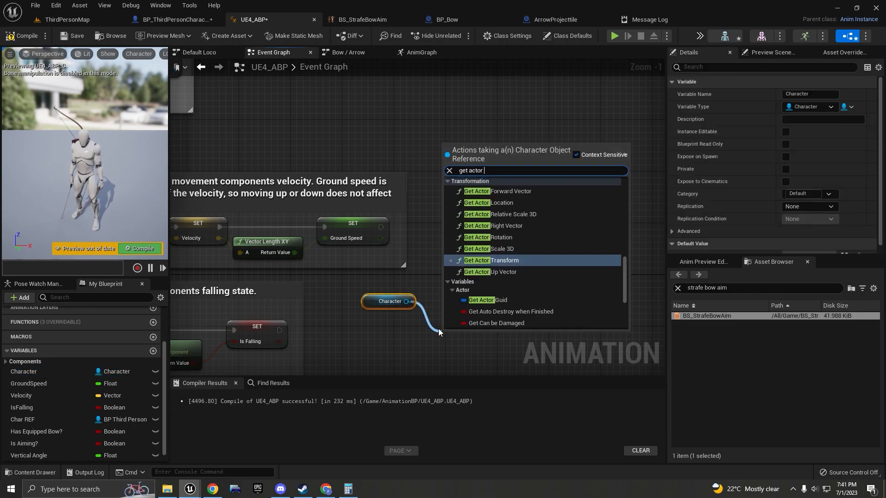
text(rta)
key(BackSpace)
key(BackSpace)
text(otation)
key(Return)
drag(470, 337, 385, 324)
Feed the actor rotation into a new Calculate Direction node's Base Rotation and connect a Velocity getter to its Velocity input, placing the getter beneath.
drag(430, 343, 477, 320)
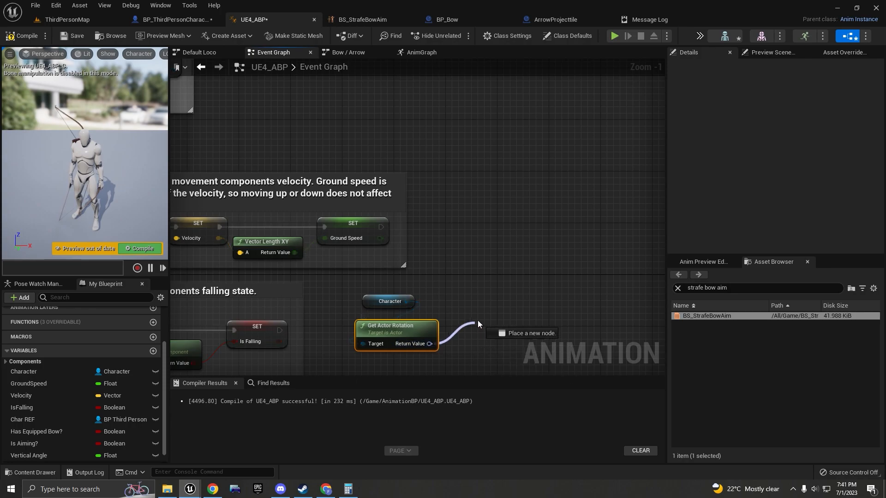
text(cal)
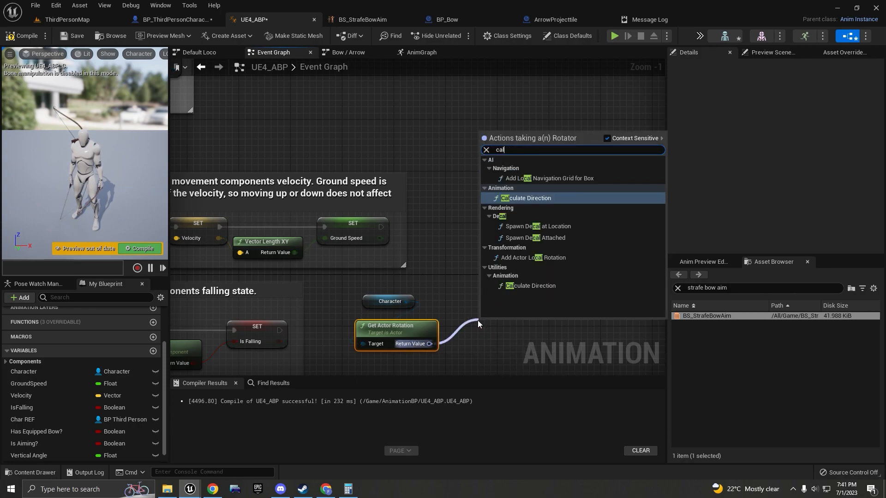
text(cu)
key(Return)
drag(509, 322, 536, 255)
drag(32, 395, 511, 285)
drag(443, 281, 539, 322)
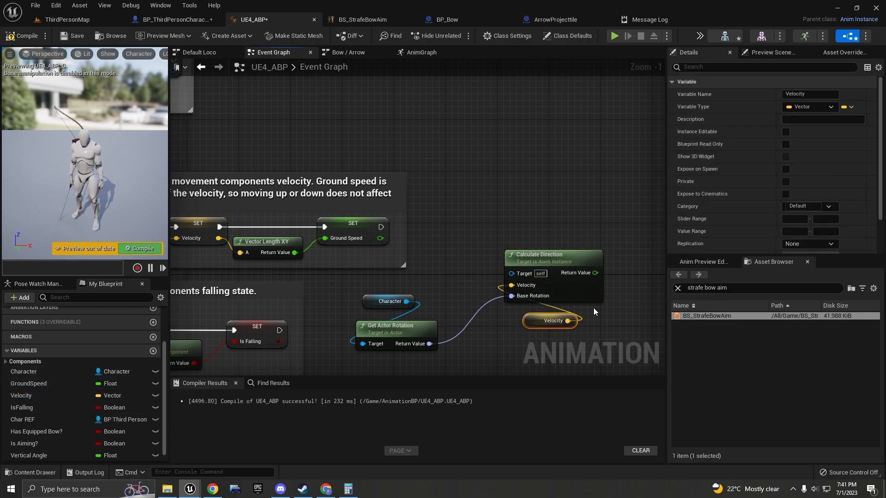
Promote Calculate Direction's Return Value to a variable named Direction and run its setter after the Ground Speed setter.
right_drag(593, 308, 475, 292)
right_click(472, 261)
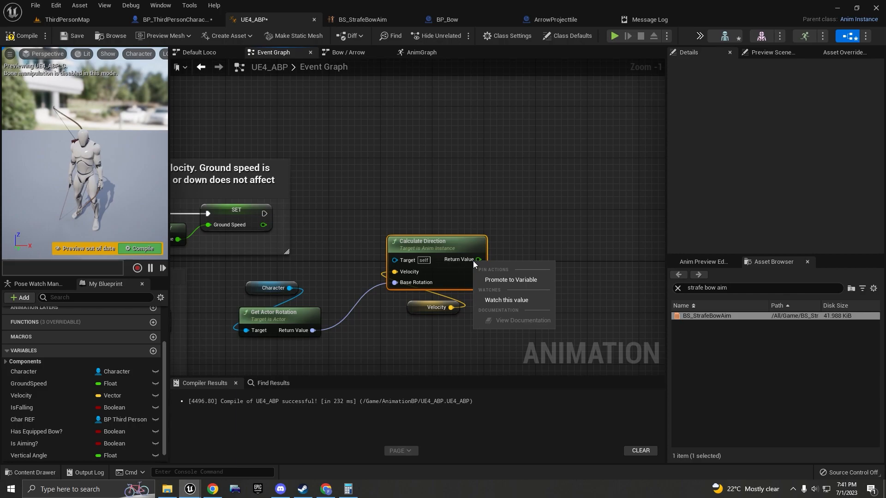
click(500, 281)
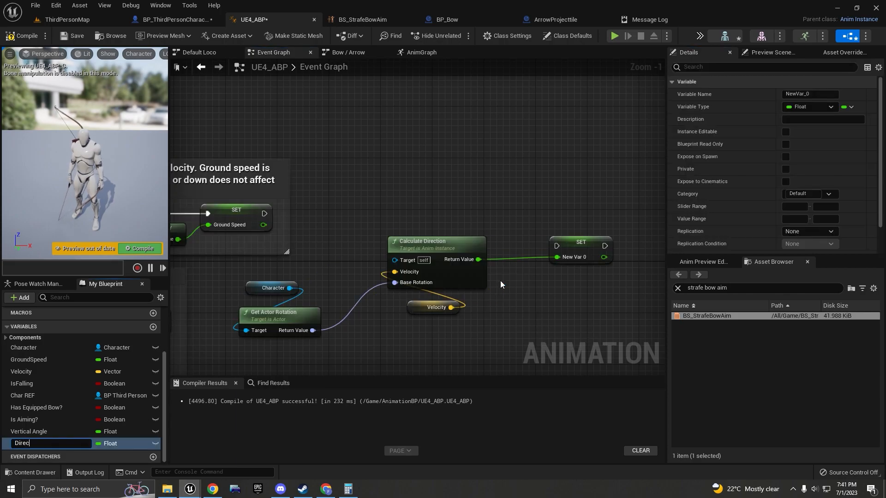
text(Direction)
key(Return)
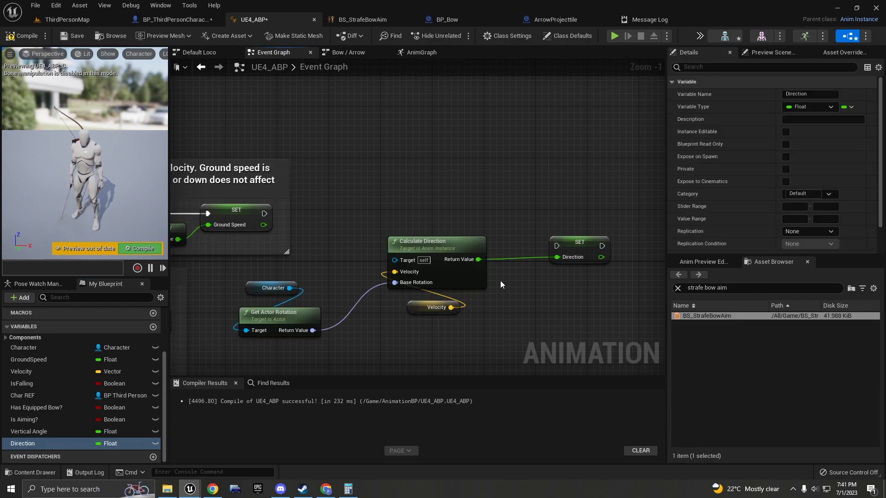
drag(570, 249, 556, 224)
drag(264, 216, 542, 204)
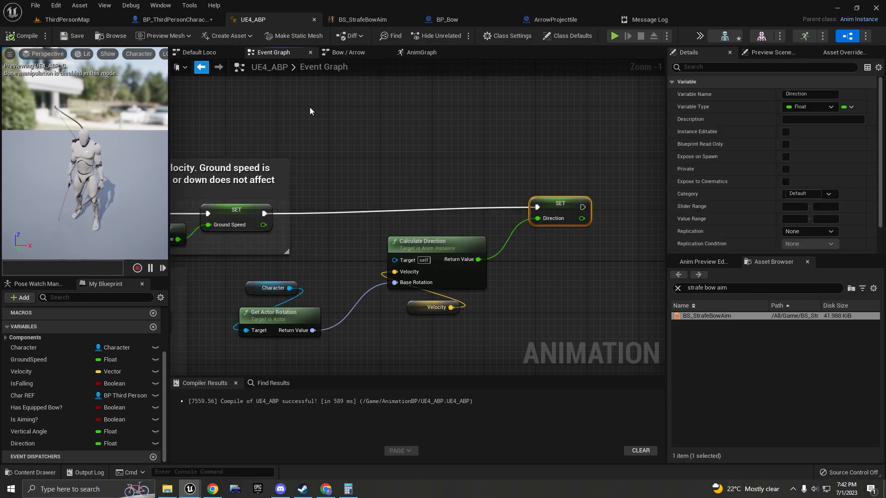
drag(561, 205, 563, 211)
mouse_move(610, 257)
mouse_down()
mouse_move(509, 188)
mouse_move(605, 253)
mouse_up()
Add a Print String after the Direction setter that prints the Direction value.
drag(461, 203, 550, 215)
text(print)
key(Return)
click(502, 233)
Play ThirdPersonMap briefly to check the values printed on screen, and stop the session.
click(69, 19)
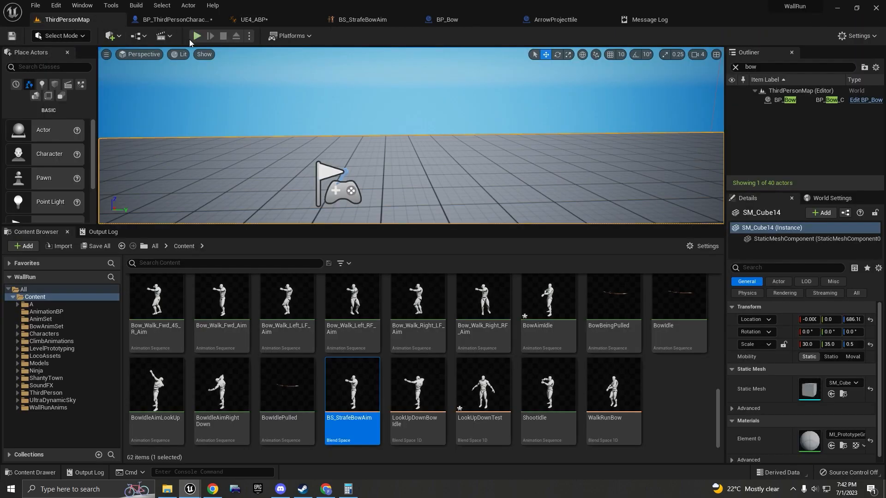
key(alt+p)
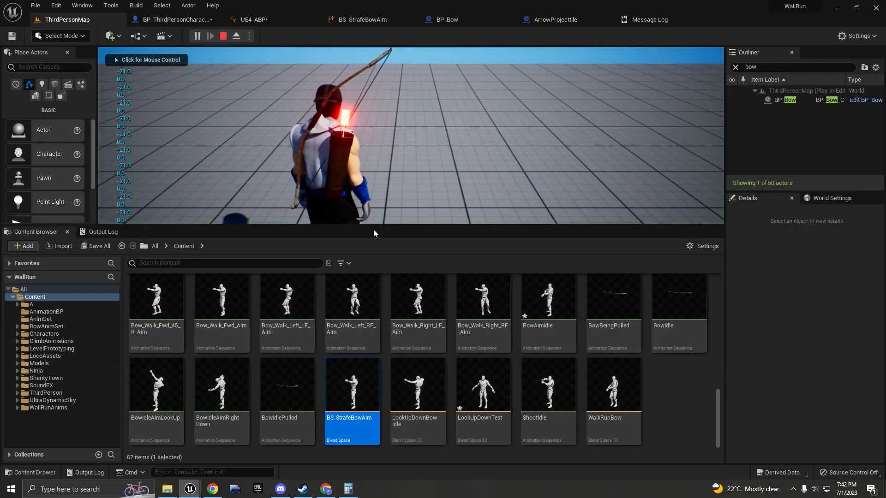
key(Escape)
In BP_ThirdPersonCharacter's Event Graph, disconnect the execution wire between the Vertical Angle setter and its Print String.
click(176, 19)
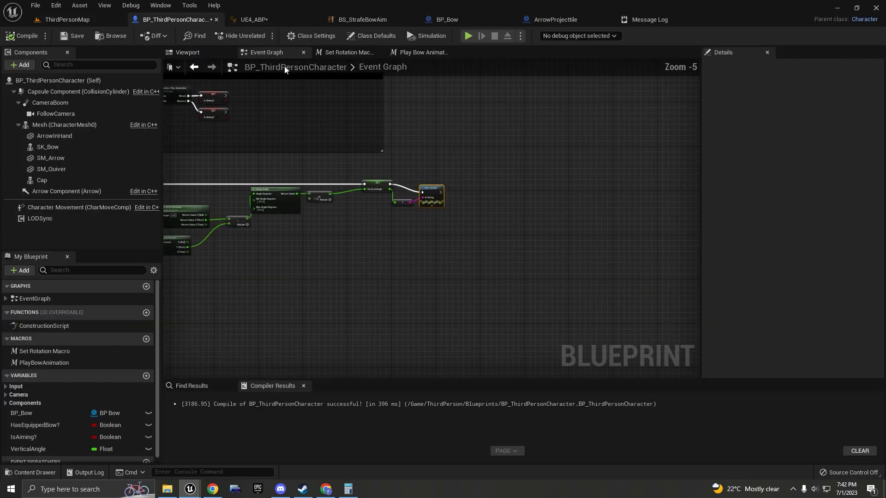
scroll(333, 196, down, 6)
right_drag(346, 192, 442, 205)
scroll(446, 206, up, 8)
alt+click(474, 192)
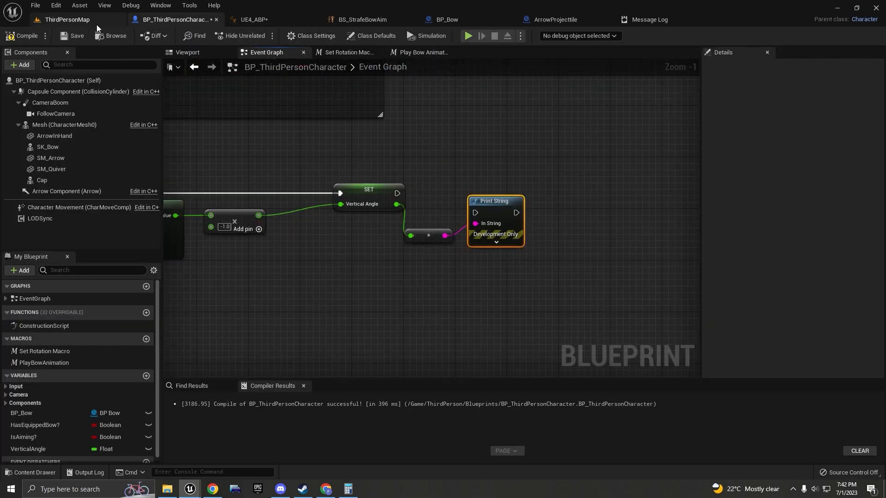
Play ThirdPersonMap and move the character left, right, forward, backward and diagonally to examine the printed Direction values, and stop the session.
click(68, 19)
key(alt+p)
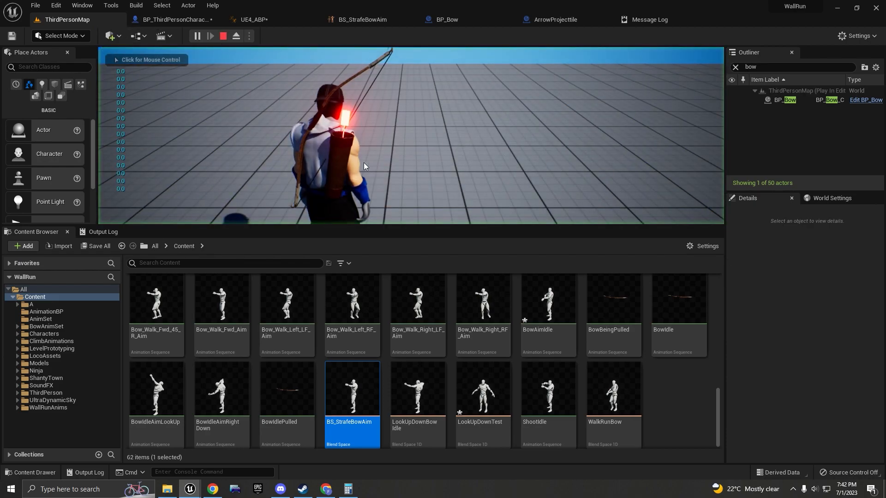
key(a)
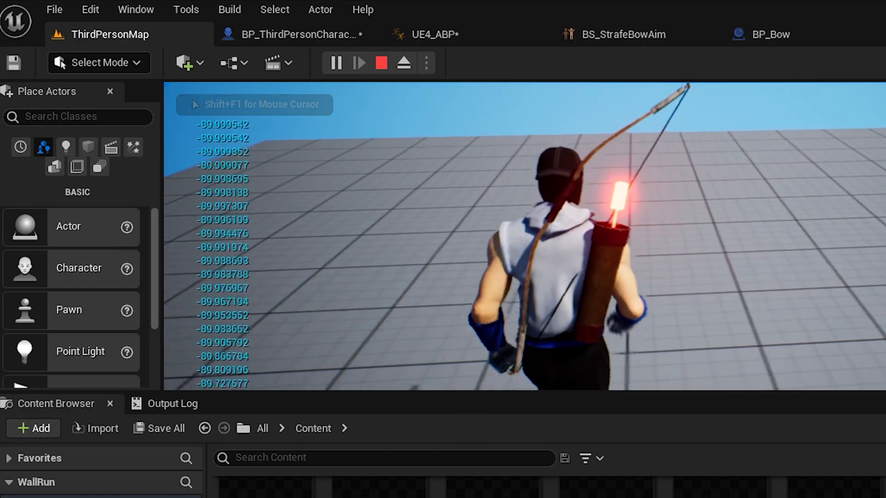
key(d)
key(w)
key(s)
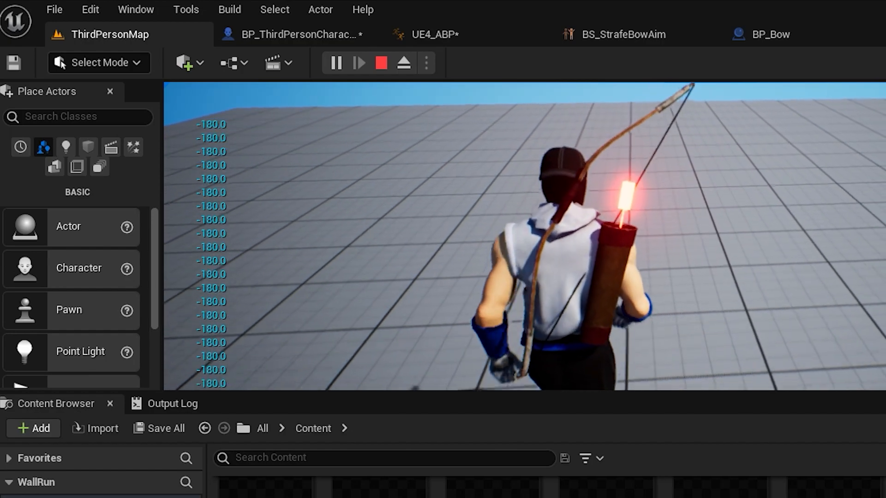
key(a)
key(d)
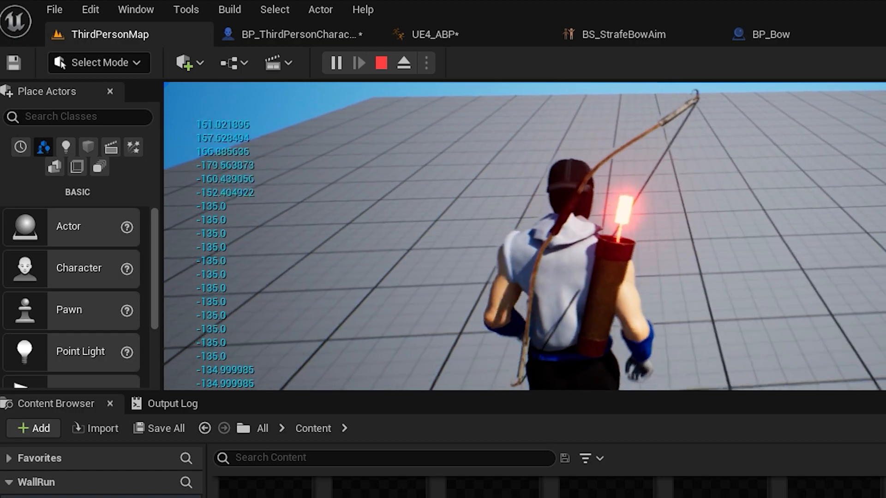
key(w)
key(a)
key(Escape)
Return to UE4_ABP's Event Graph and delete the Direction Print String together with its conversion node.
click(290, 34)
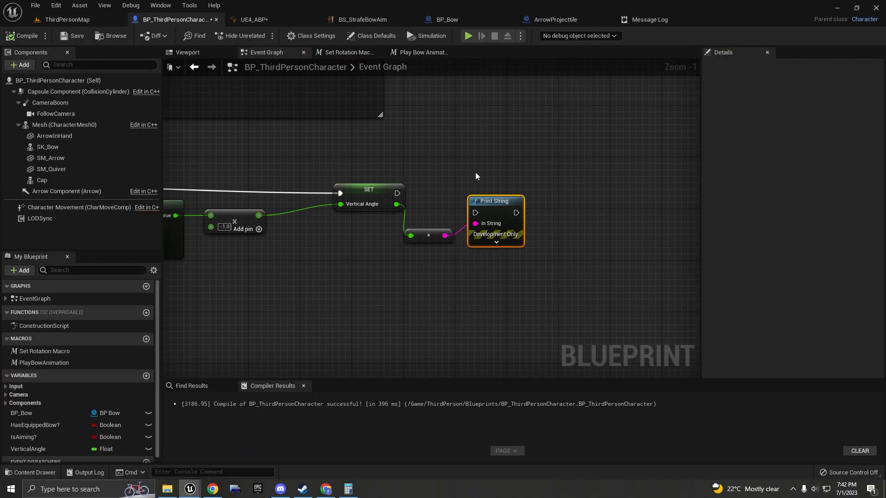
click(269, 20)
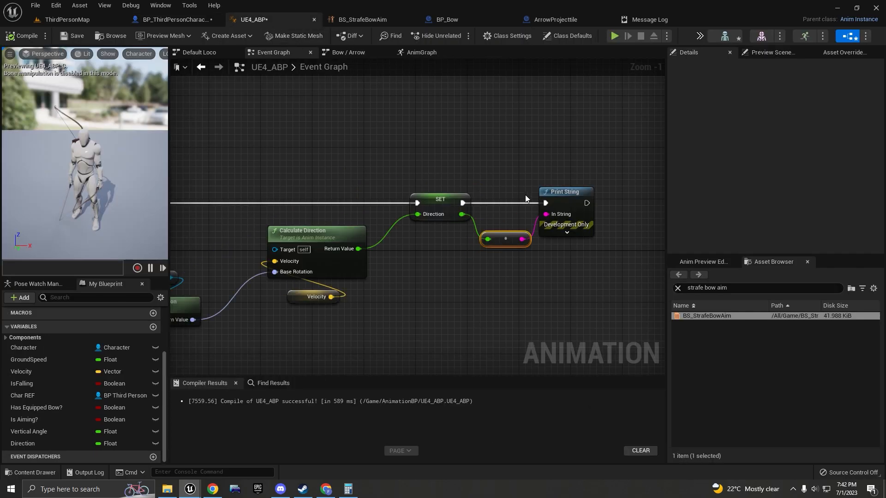
key(Delete)
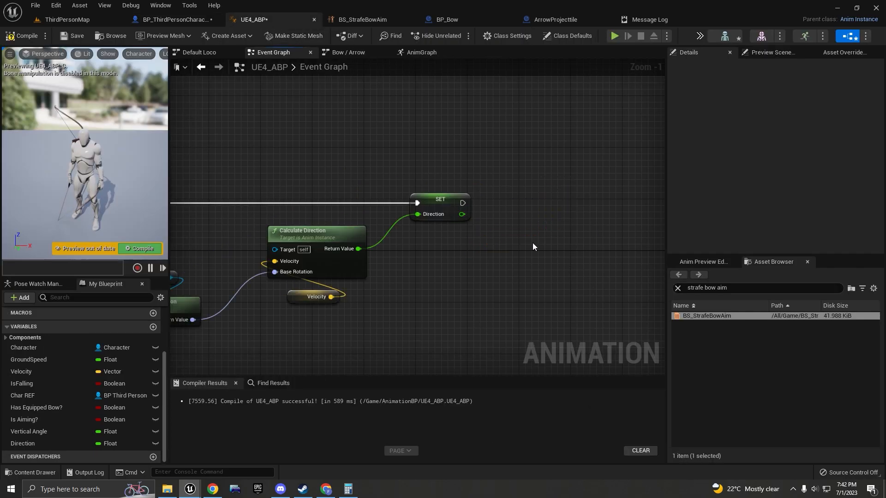
In the AnimGraph, connect a Direction getter to BS_StrafeBowAim's Direction input and arrange both getters in front of the node.
click(348, 54)
click(421, 52)
ctrl+drag(27, 444, 345, 188)
click(375, 209)
drag(397, 198, 434, 203)
drag(361, 203, 340, 217)
drag(424, 249, 320, 249)
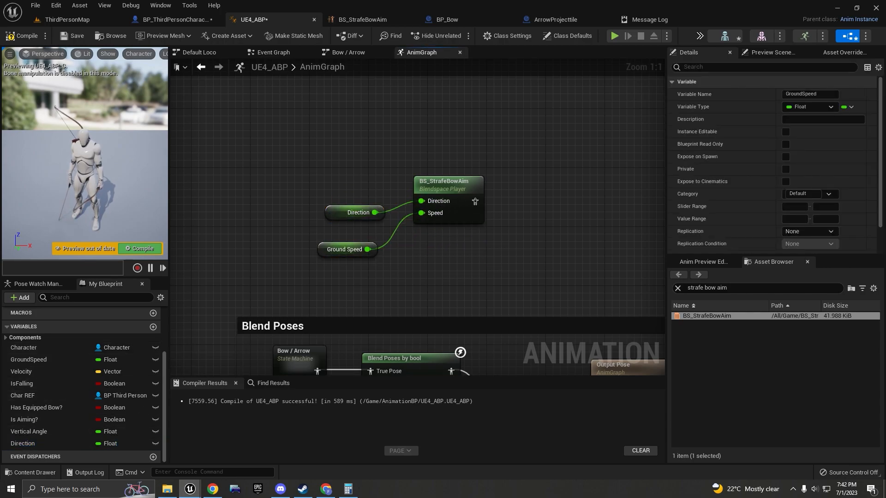
Create a new saved cached pose from BS_StrafeBowAim's output and name it StrafeBowAim.
click(427, 237)
right_drag(427, 237, 417, 235)
scroll(427, 237, up, 1)
drag(463, 202, 502, 200)
text(ne)
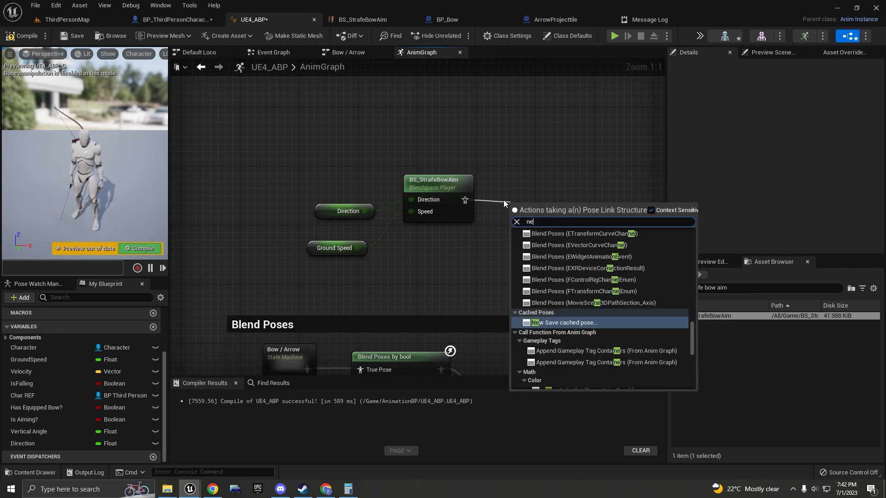
text(w save)
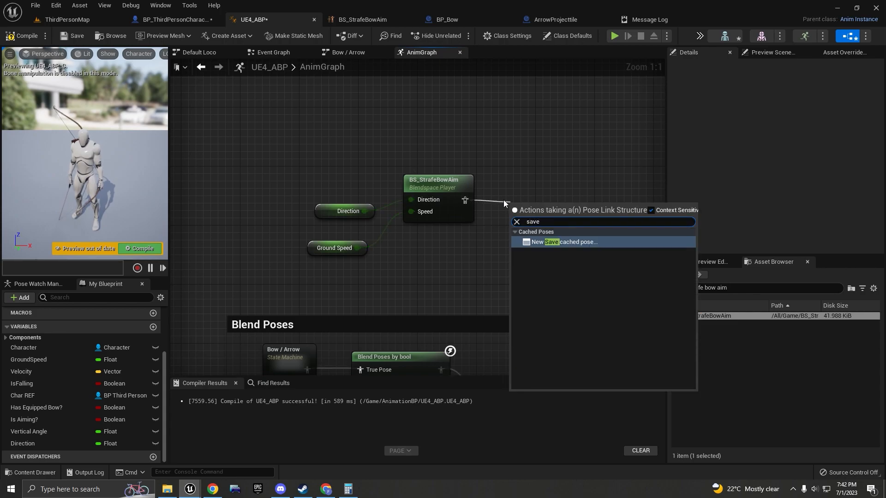
key(Return)
double_click(535, 207)
click(811, 95)
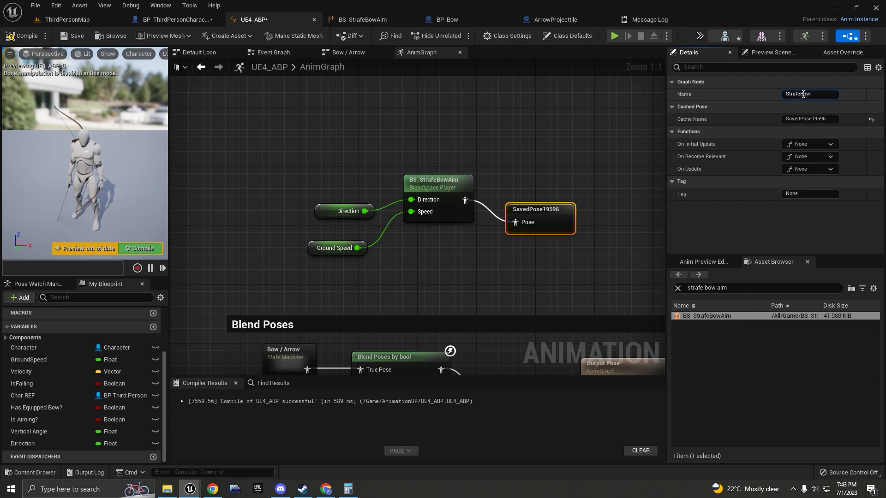
key(Return)
Straighten the connections between Direction, BS_StrafeBowAim and the StrafeBowAim cached pose, and move the Ground Speed getter directly beneath Direction.
drag(309, 138, 527, 221)
key(q)
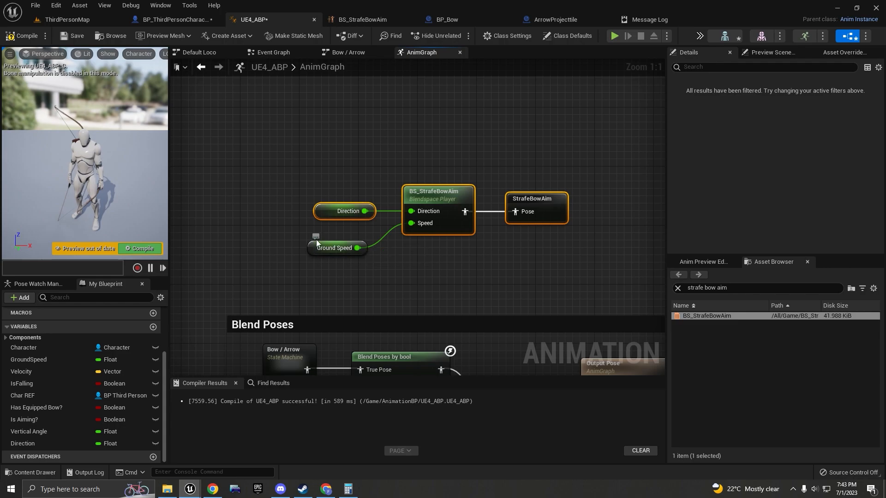
drag(315, 241, 320, 227)
drag(338, 153, 556, 253)
click(557, 229)
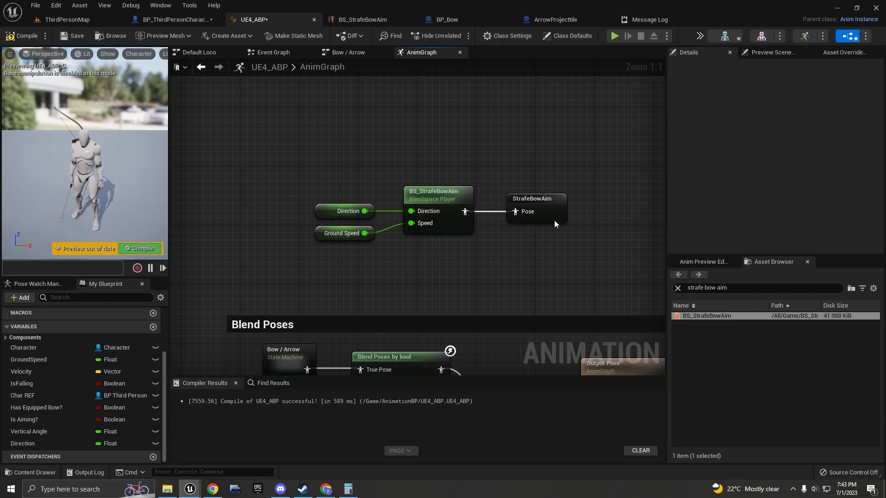
Compile the UE4_ABP animation blueprint and open the Bow / Arrow state machine from the Blend Poses section.
drag(508, 237, 508, 237)
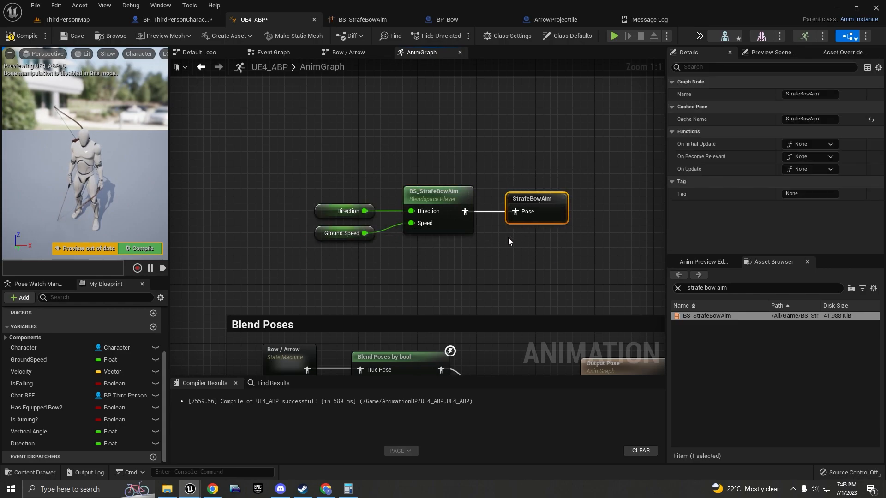
click(145, 248)
right_drag(389, 299, 430, 168)
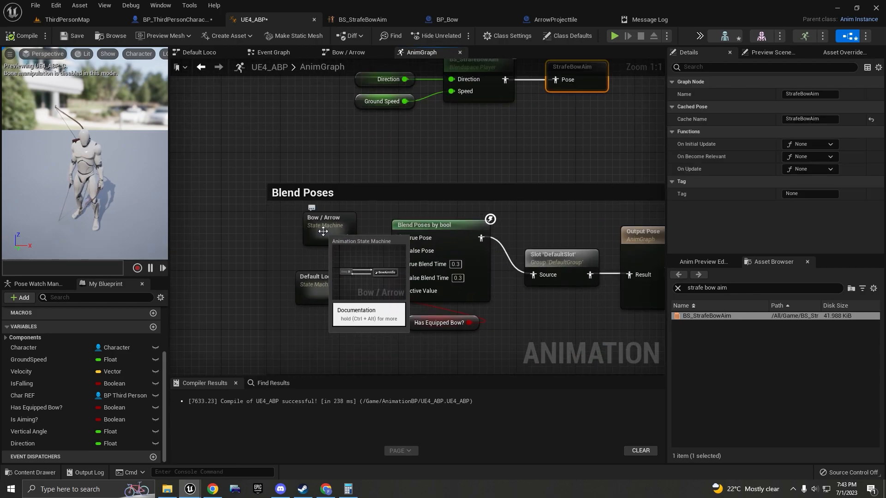
scroll(387, 217, down, 3)
drag(298, 123, 577, 217)
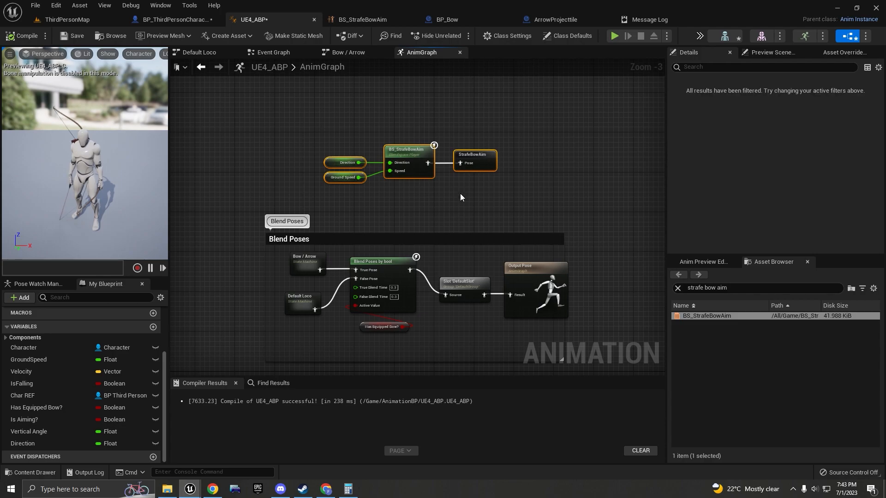
double_click(295, 267)
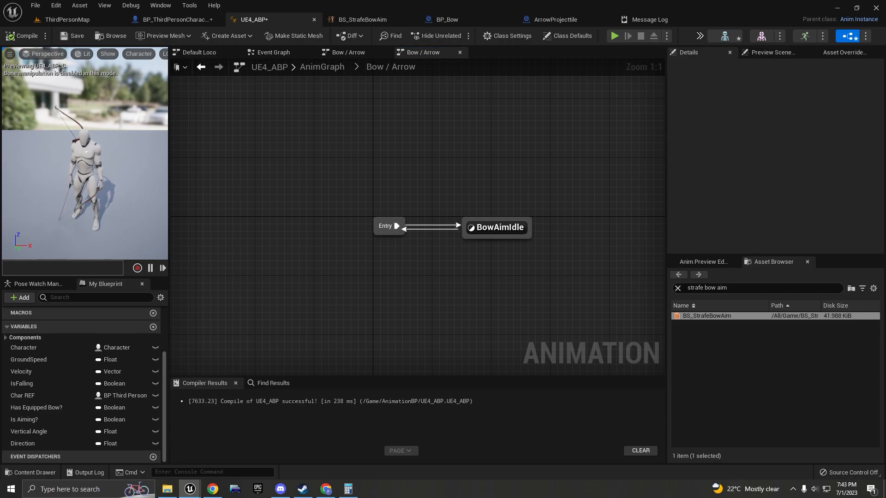
Add a state named "Bow Walk Run / Aim" above BowAimIdle and link the two states with transitions in both directions.
right_click(482, 137)
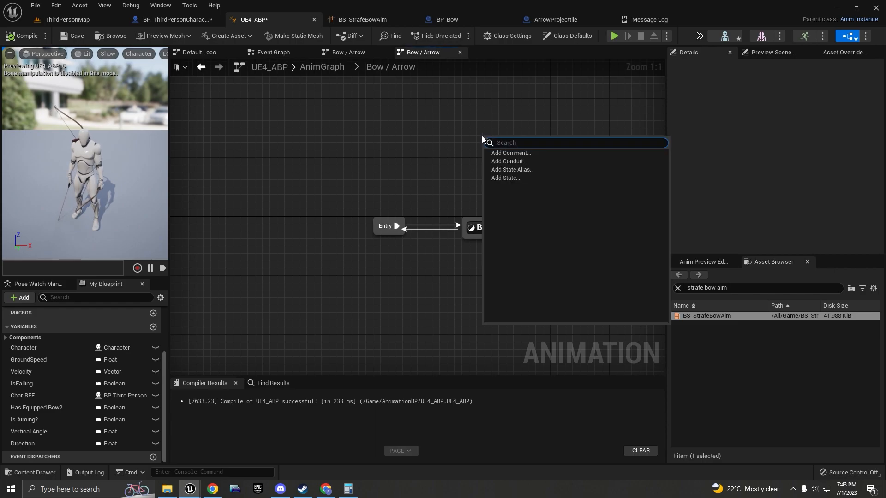
click(520, 180)
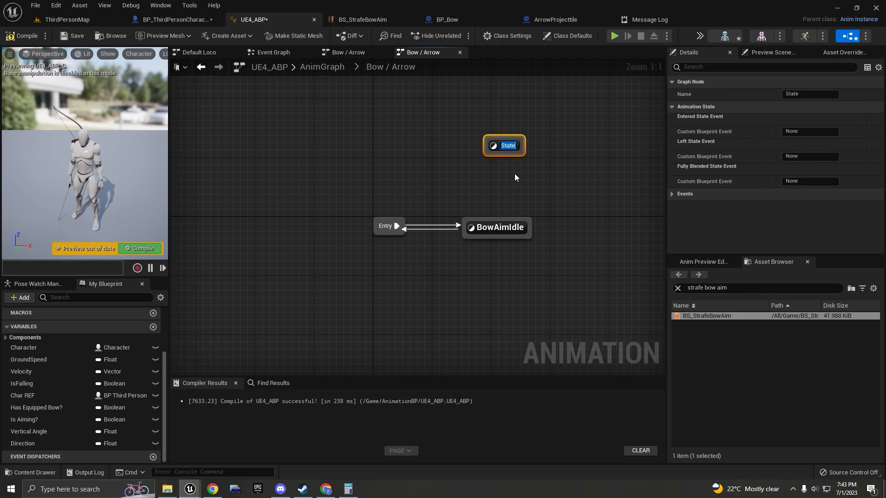
text(Bow Walk Run / Aim)
key(Return)
drag(531, 162, 500, 223)
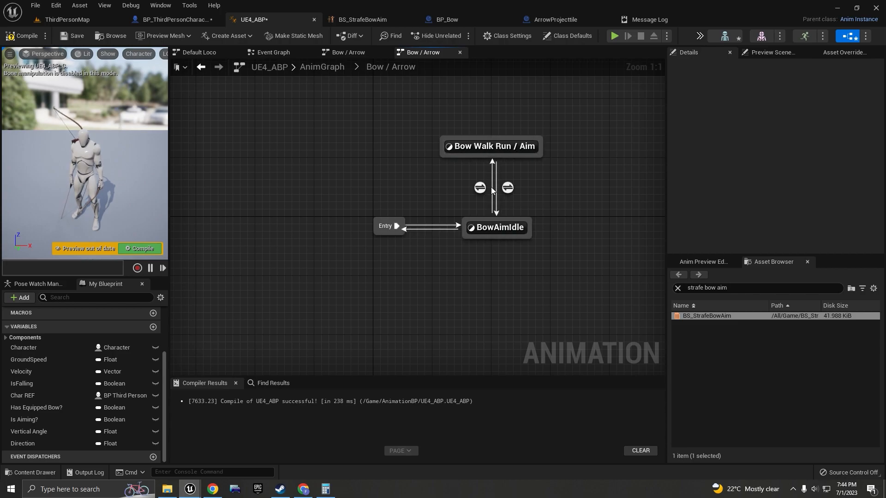
Make the BowAimIdle to Bow Walk Run / Aim rule allow the transition when GroundSpeed >= 1.0, and line up its nodes.
double_click(480, 188)
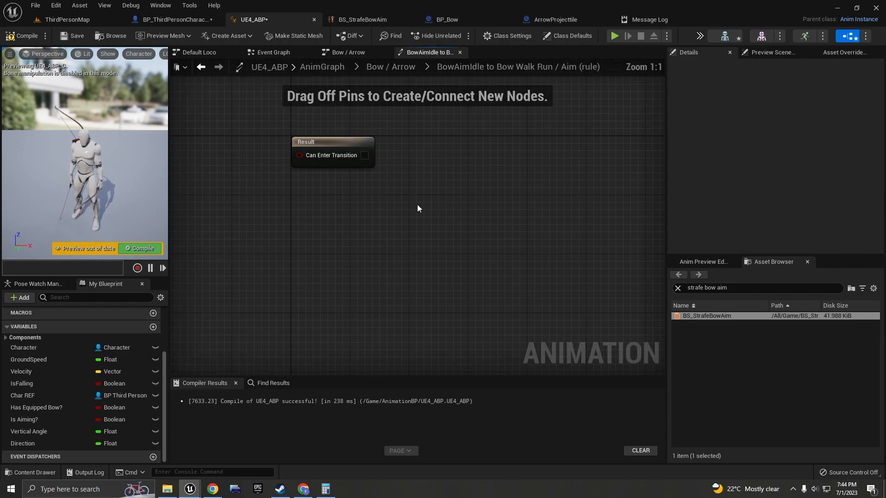
drag(33, 365, 297, 227)
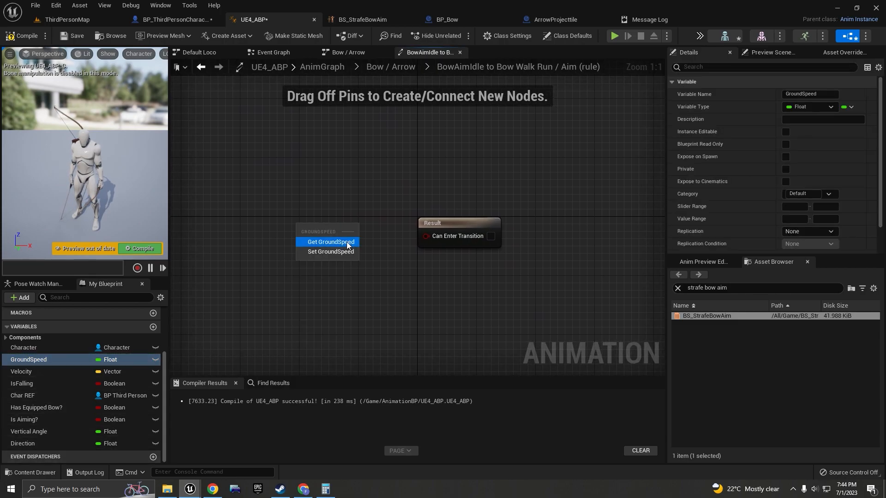
click(323, 241)
drag(351, 232, 429, 236)
text(>=)
key(Return)
text(1)
drag(447, 224, 440, 194)
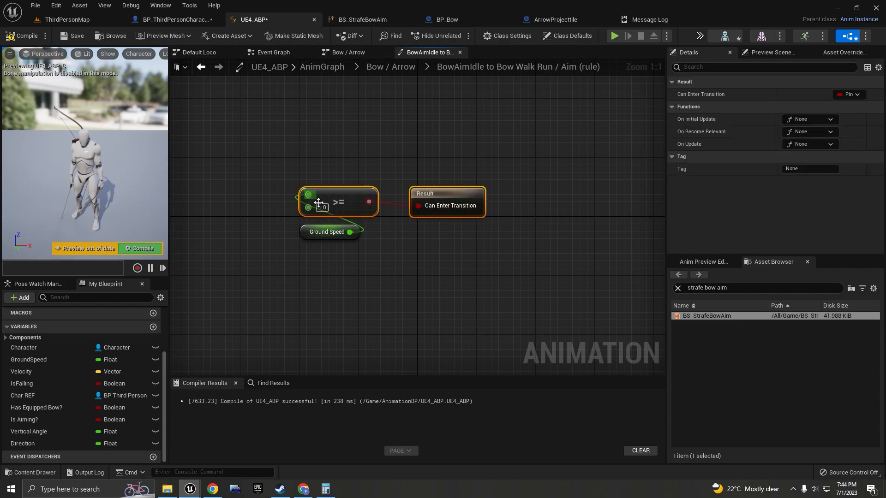
key(q)
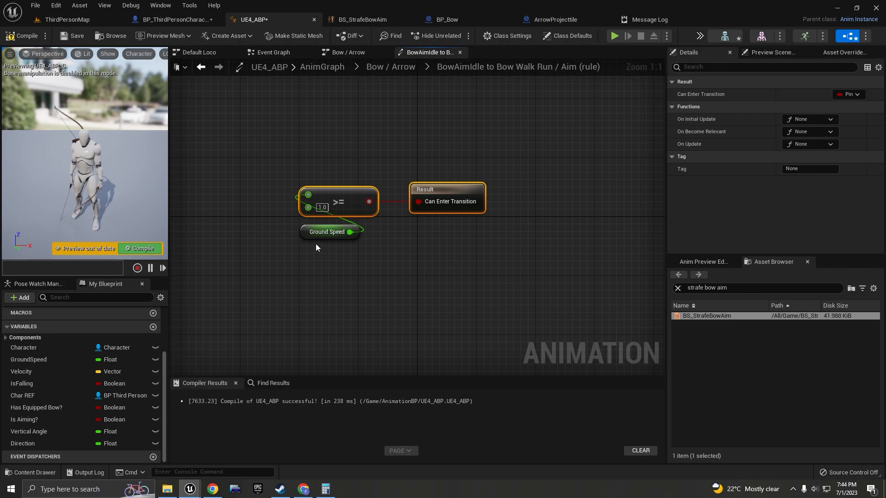
Make the Bow Walk Run / Aim to BowAimIdle rule allow the transition when GroundSpeed <= 1.0.
click(390, 67)
double_click(462, 228)
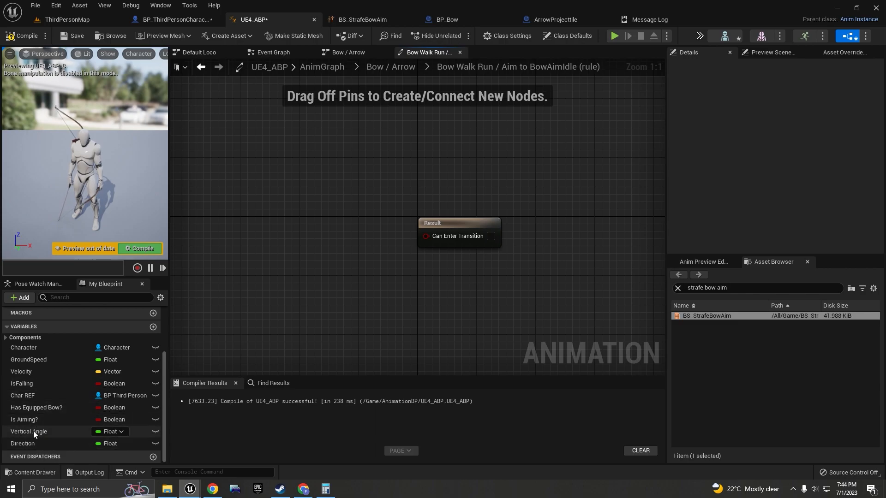
drag(42, 360, 287, 151)
click(266, 199)
text(<=)
key(Return)
click(315, 163)
text(1)
drag(362, 157, 458, 235)
Arrange the return rule's Ground Speed, comparison and Result nodes in a row and straighten their connections.
drag(244, 141, 325, 223)
key(q)
drag(341, 150, 355, 230)
key(ctrl+a)
key(q)
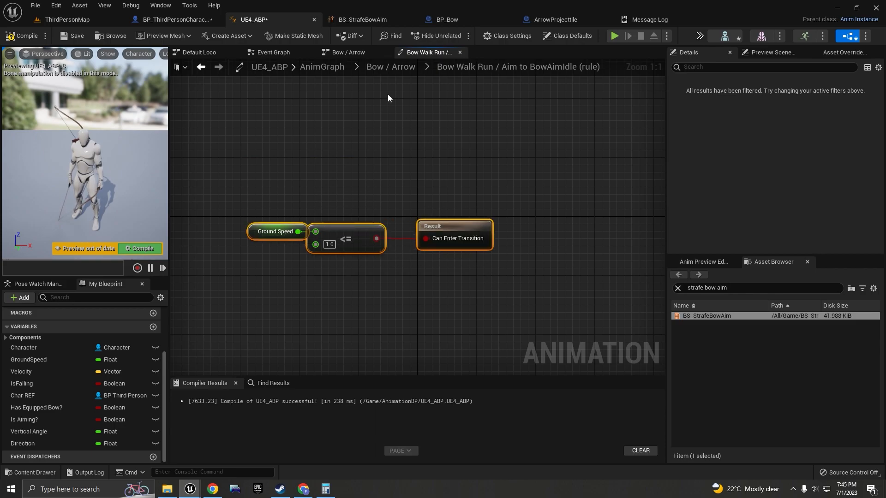
Open the Bow Walk Run / Aim state and add a Use cached pose 'StrafeBowAim' node to its graph.
click(390, 69)
mouse_move(488, 186)
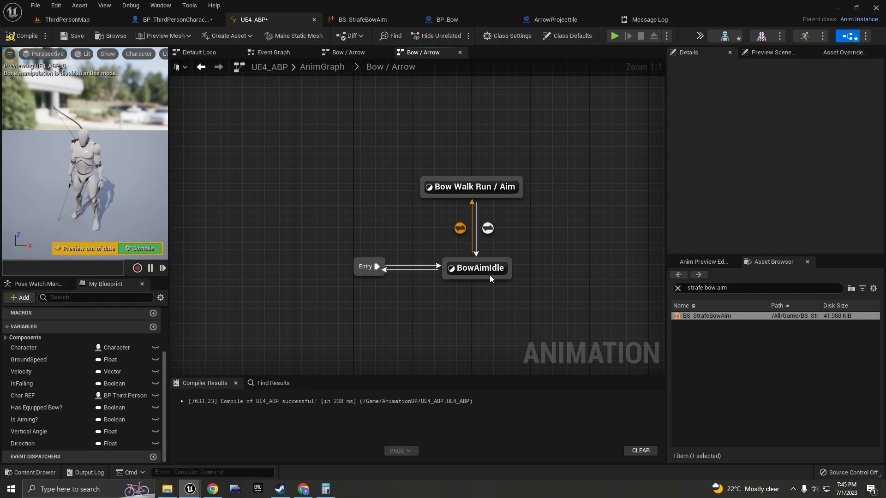
double_click(455, 187)
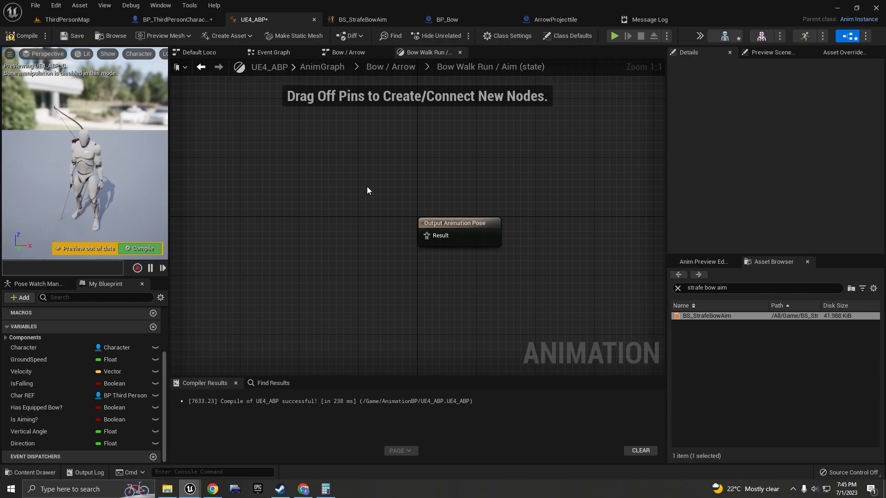
right_click(379, 153)
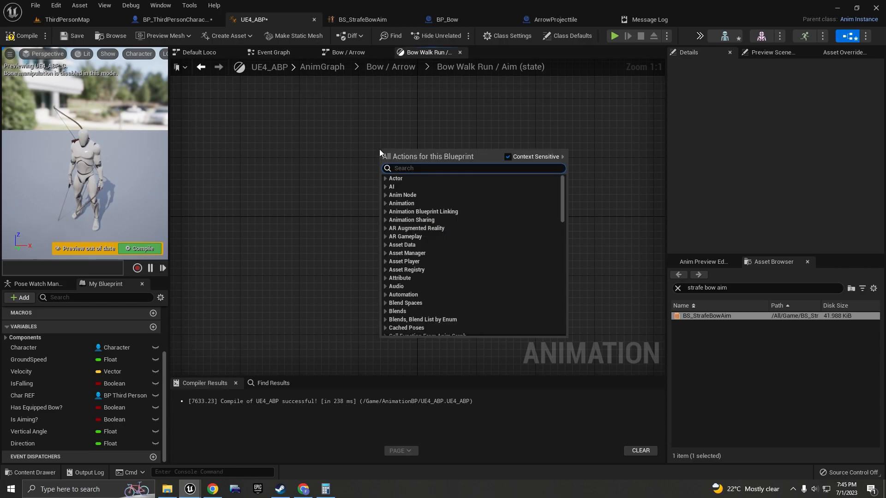
text(strafe)
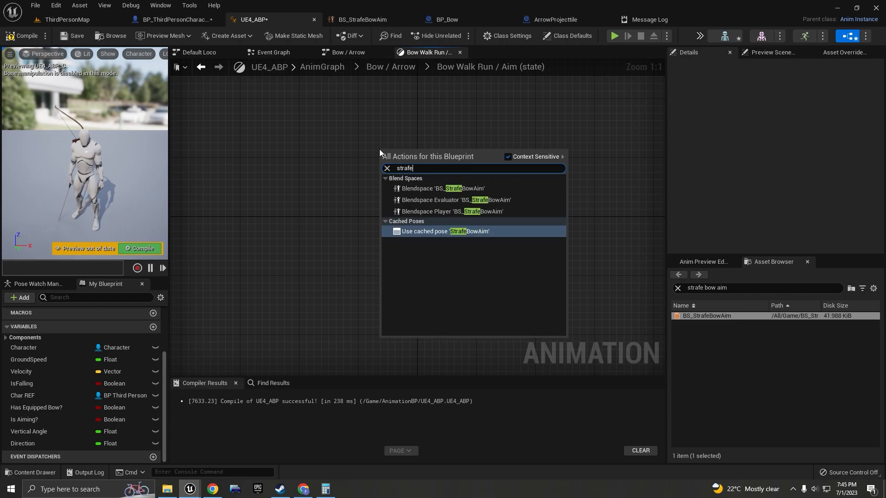
key(Return)
drag(407, 160, 240, 183)
right_drag(364, 184, 462, 167)
Connect the StrafeBowAim cached pose to the True Pose of a new Blend Poses by bool node and move Output Animation Pose clear of it.
drag(404, 164, 472, 132)
text(blend poses by)
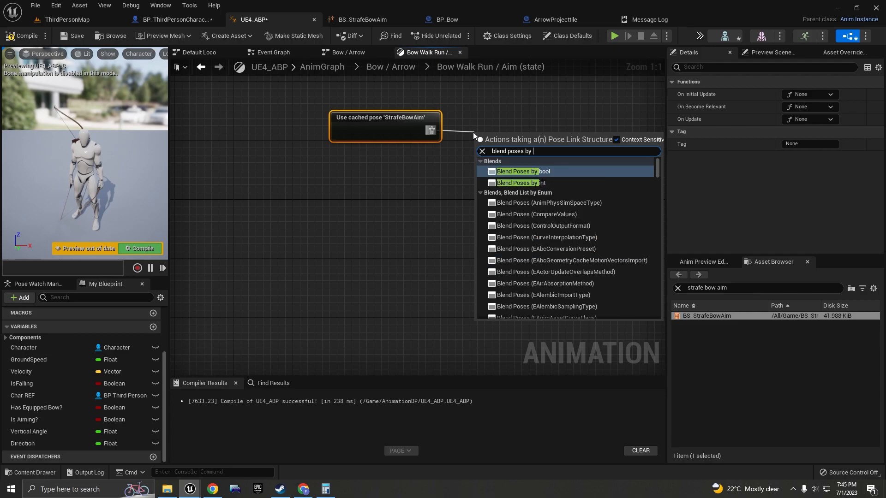
key(Return)
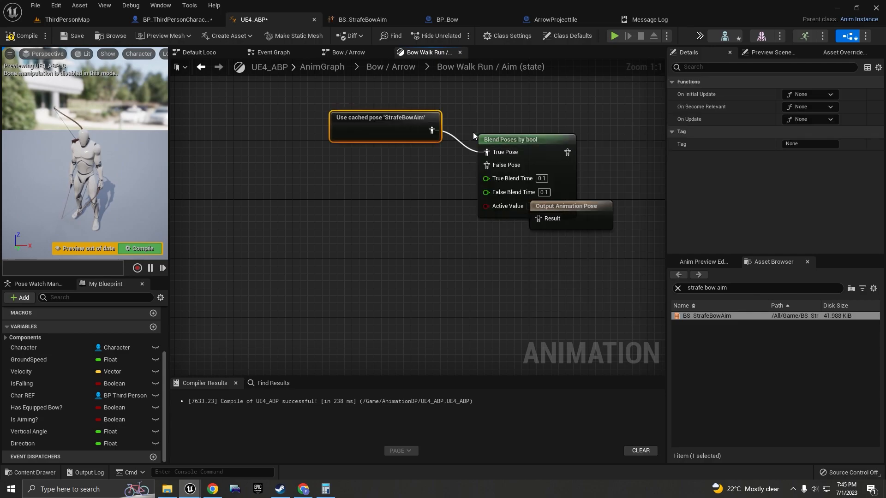
drag(583, 219, 640, 168)
scroll(605, 214, down, 4)
scroll(593, 216, up, 4)
right_drag(582, 208, 487, 211)
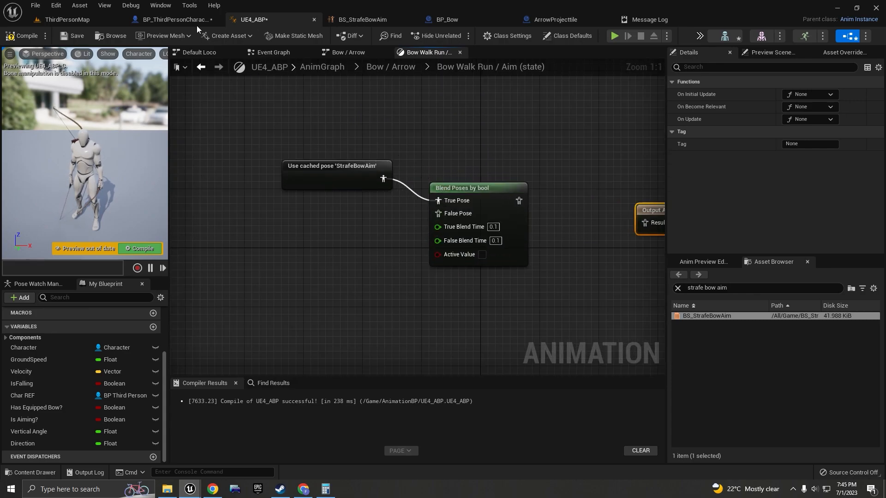
Play the ThirdPersonMap level, equip the bow to check the character's normal bow movement, and stop the session.
click(173, 21)
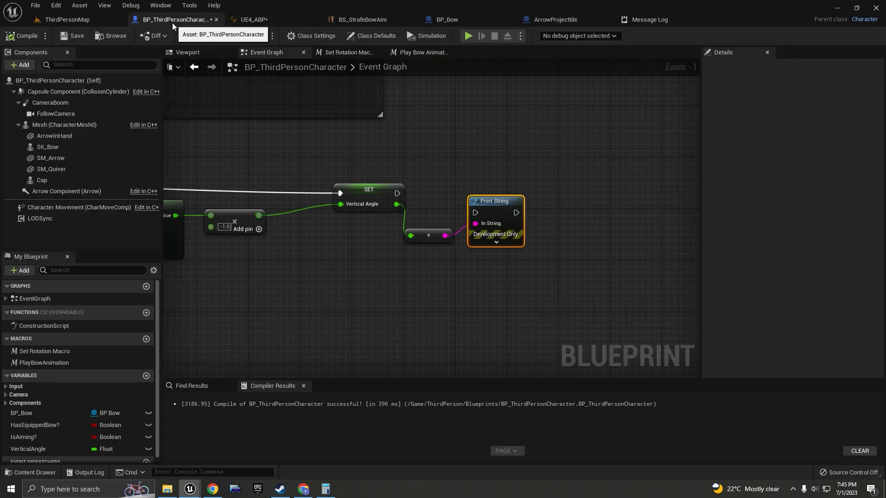
click(87, 19)
key(alt+p)
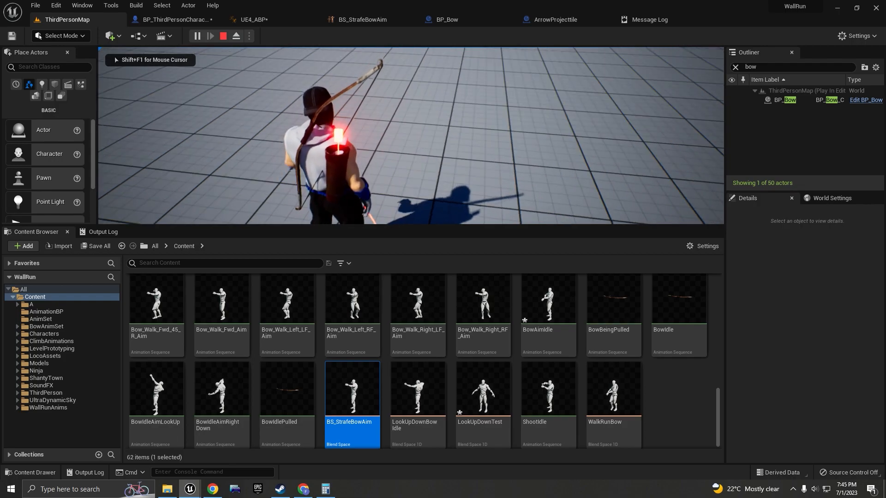
key(e)
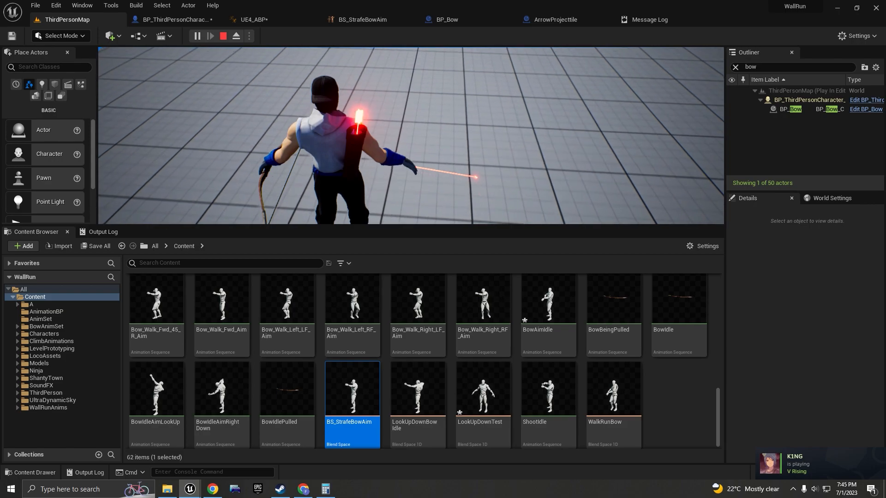
key(Escape)
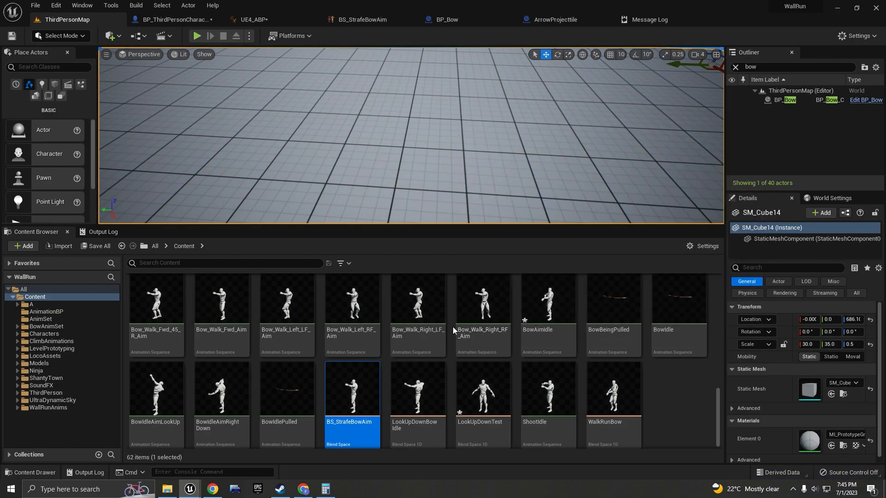
Open the WalkRunBow blend space and examine its axis settings, blend samples, smoothing and motion preview along the Speed axis.
double_click(615, 406)
key(ctrl)
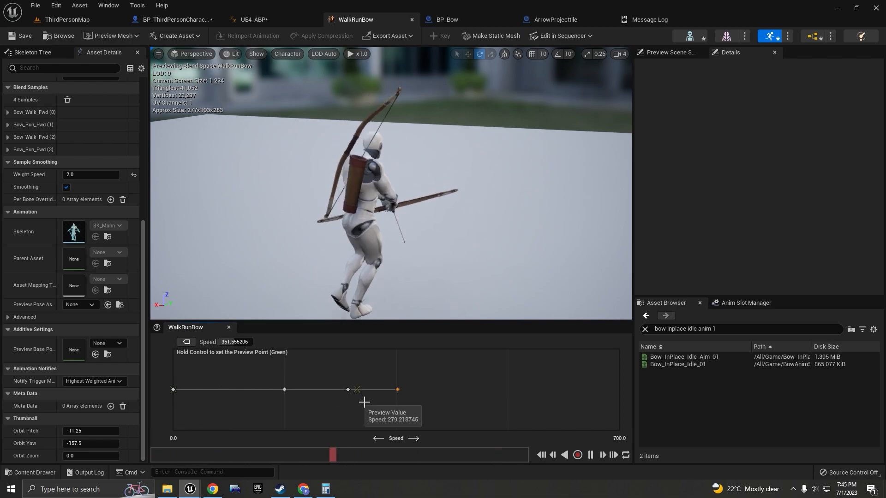
scroll(140, 244, up, 5)
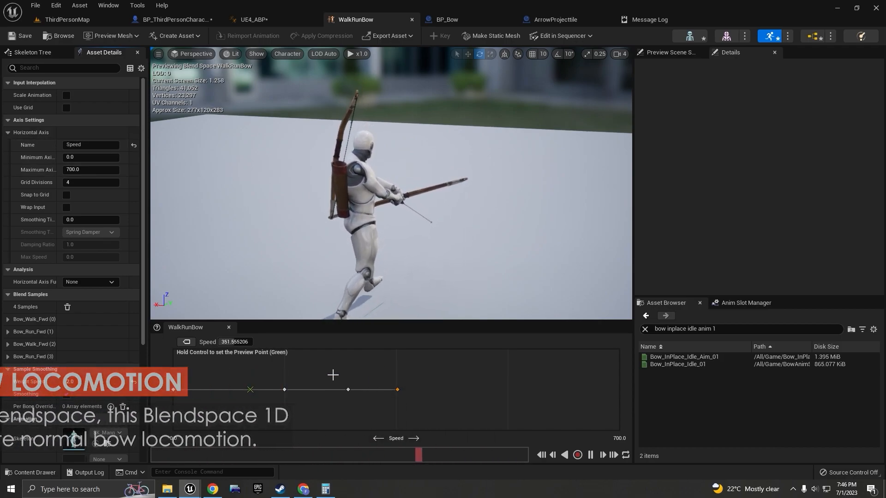
right_click(398, 389)
click(364, 379)
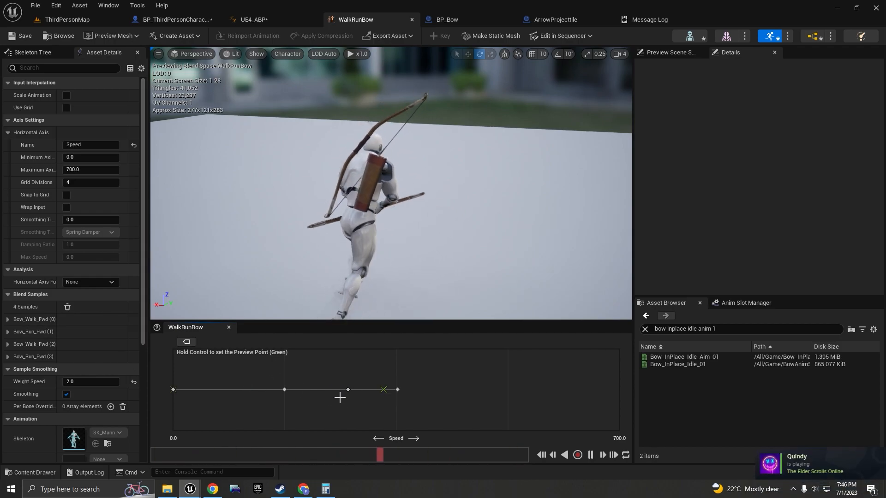
scroll(140, 346, down, 8)
scroll(142, 304, up, 5)
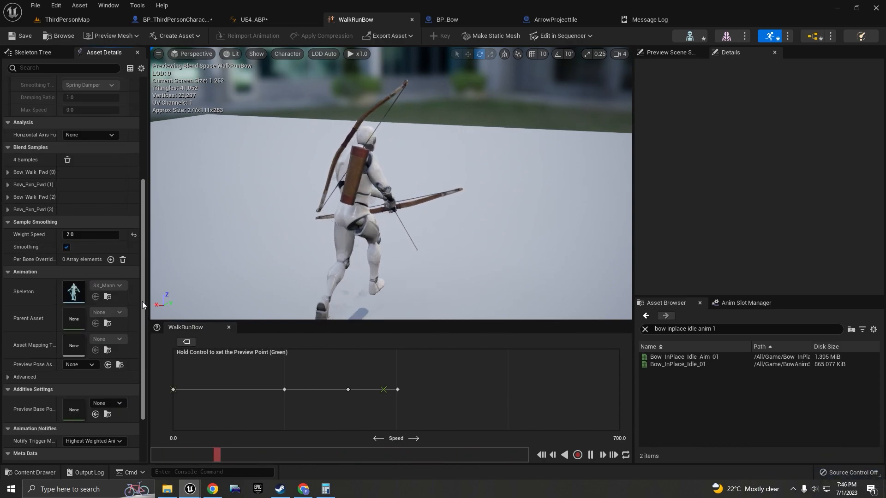
scroll(145, 267, up, 1)
scroll(144, 257, up, 1)
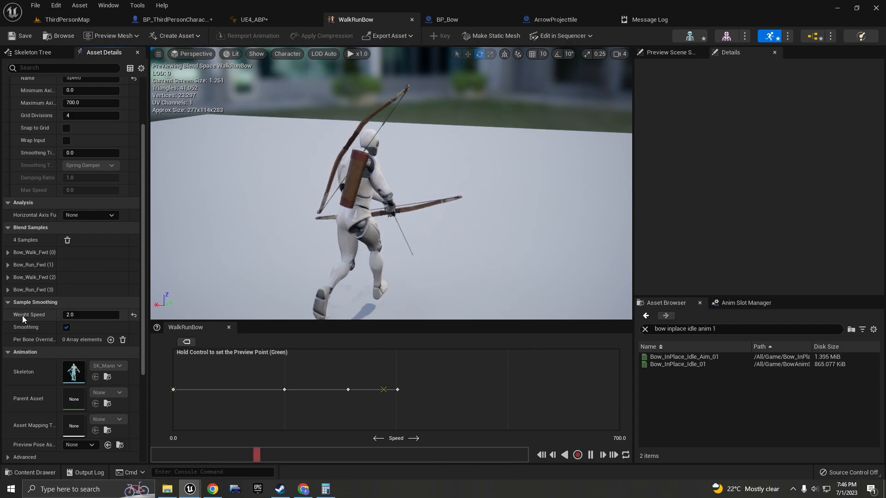
drag(140, 289, 141, 180)
ctrl+drag(237, 425, 346, 390)
scroll(87, 242, down, 5)
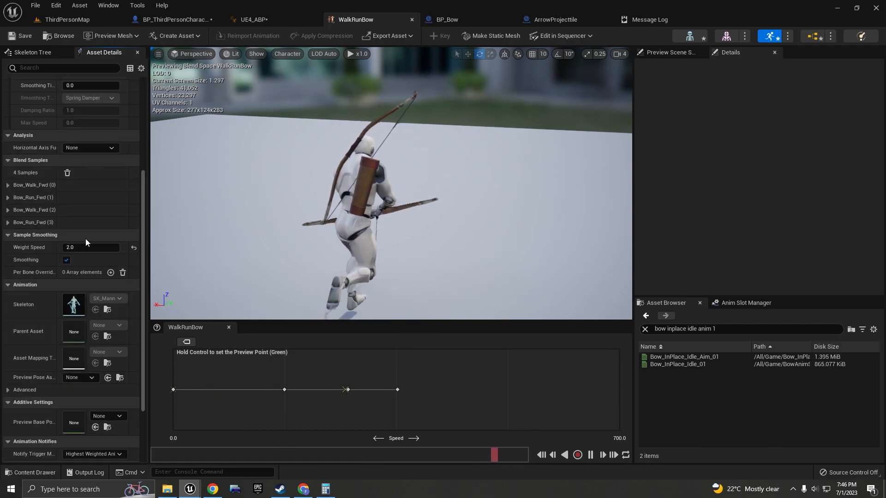
Set the Sample Smoothing Weight Speed to 0 and preview the blend along the Speed axis.
click(87, 244)
text(0)
click(253, 372)
ctrl+drag(211, 374, 273, 390)
Set the Sample Smoothing Weight Speed to 2 and preview the blend at another speed.
click(85, 249)
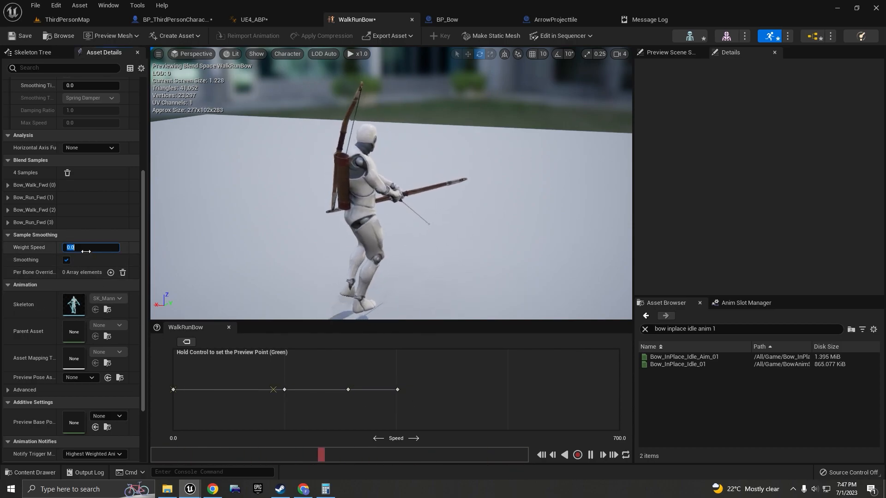
text(2)
key(Return)
ctrl+drag(317, 366, 330, 346)
Save the WalkRunBow blend space and all other modified assets.
click(20, 36)
click(35, 5)
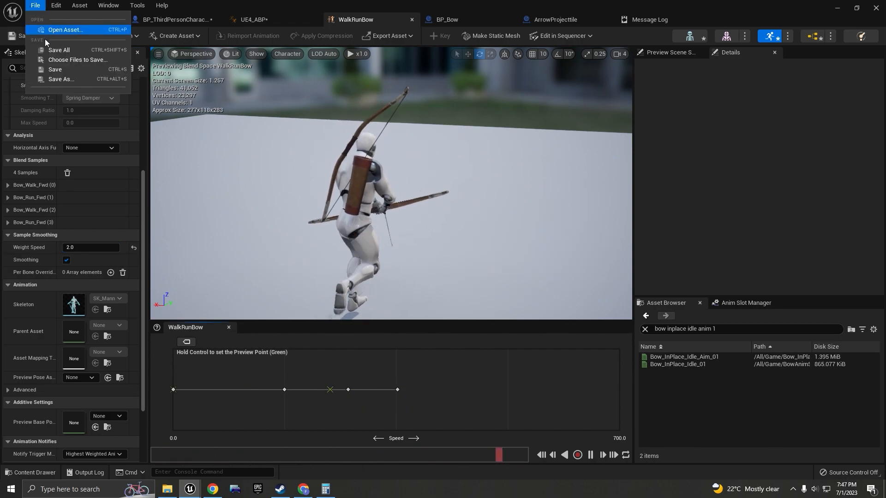
click(48, 50)
Review WalkRunBow's horizontal axis name, minimum and maximum values, and grid divisions.
drag(142, 207, 142, 93)
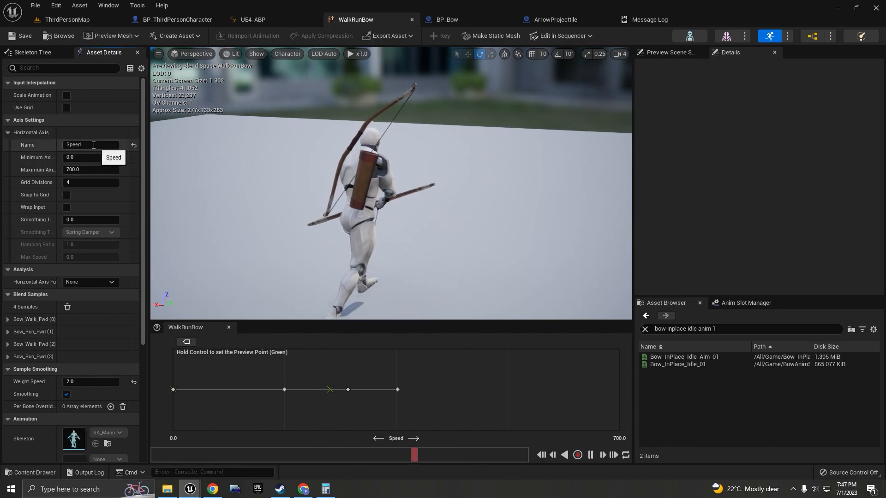
click(83, 158)
click(78, 170)
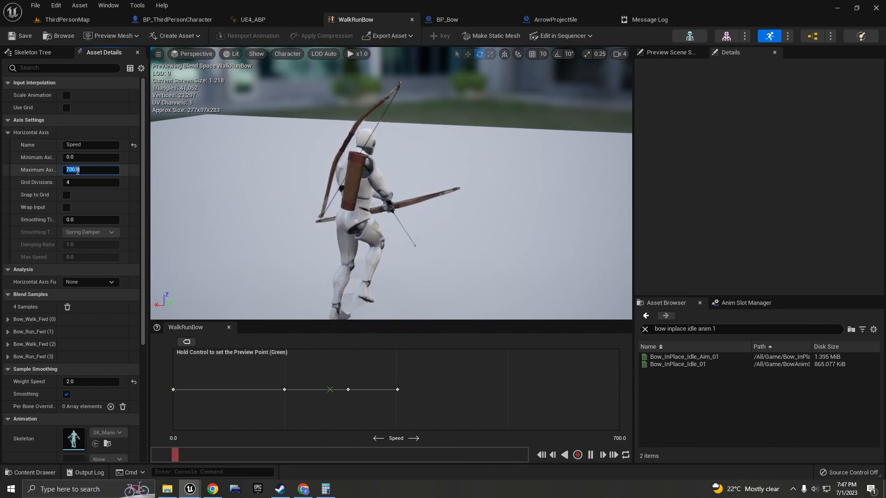
click(76, 183)
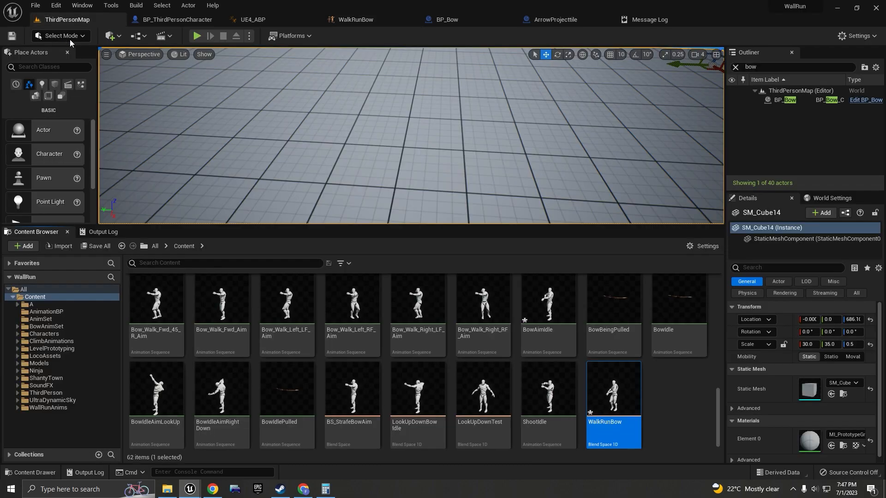
Add the WalkRunBow blend space to the Bow Walk Run / Aim state and drive its Speed with the GroundSpeed variable.
click(62, 36)
drag(613, 392, 295, 262)
right_drag(305, 259, 342, 245)
drag(34, 359, 208, 223)
click(239, 235)
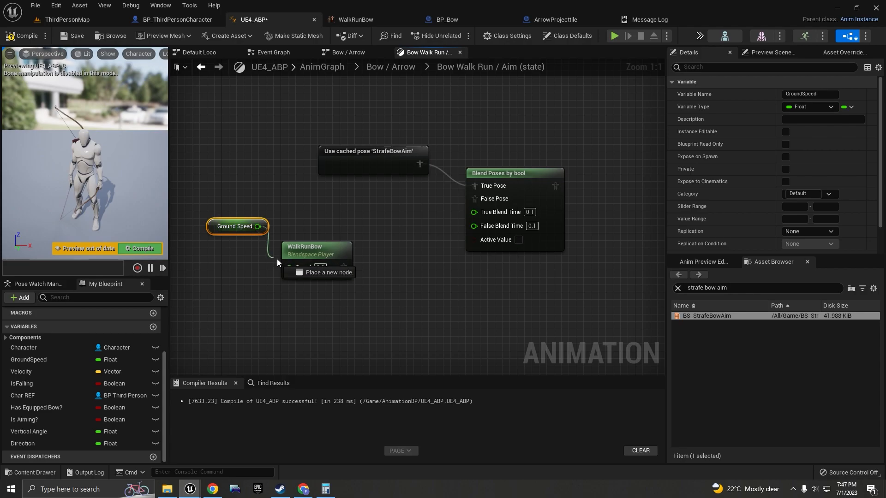
drag(314, 256, 330, 238)
drag(214, 232, 218, 256)
shift+click(319, 243)
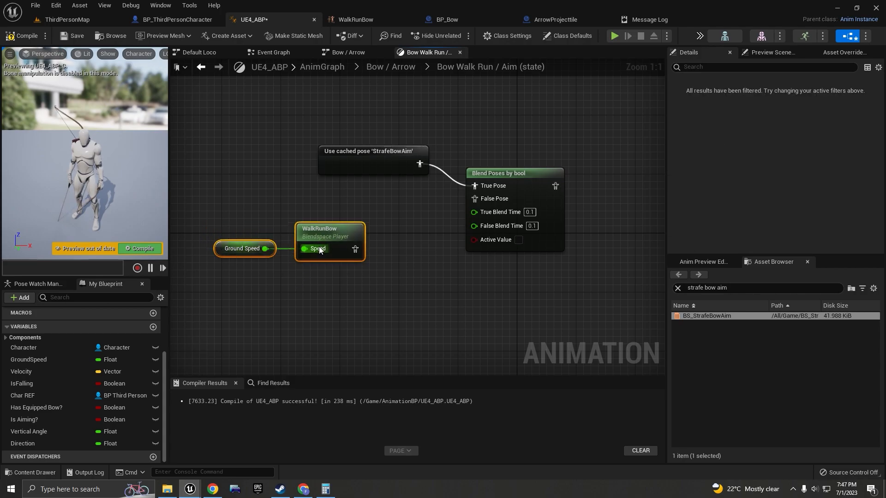
Connect WalkRunBow to the False Pose of Blend Poses by bool and use Is Aiming? as the Active Value.
drag(354, 249, 485, 199)
scroll(487, 257, down, 1)
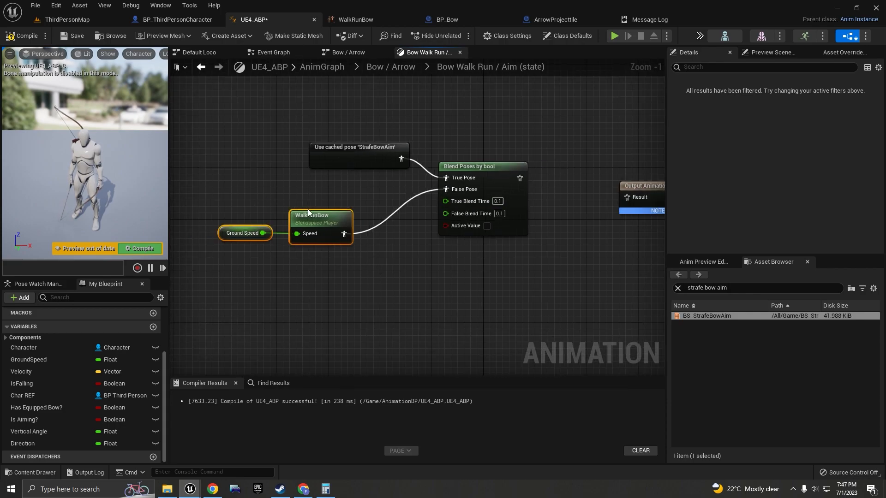
drag(302, 211, 314, 188)
ctrl+drag(31, 419, 455, 253)
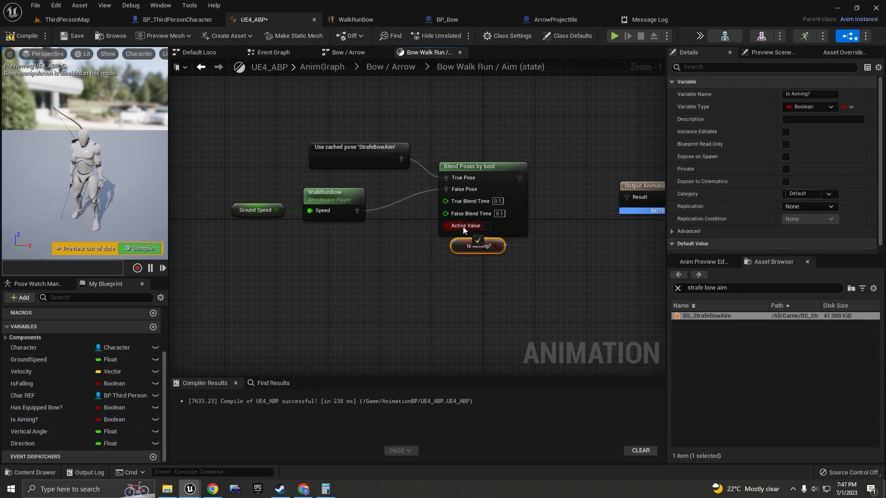
Examine the WalkRunBow blend space and the BS_StrafeBowAim blend space behind the cached StrafeBowAim pose.
scroll(462, 253, up, 1)
drag(256, 245, 359, 202)
double_click(358, 202)
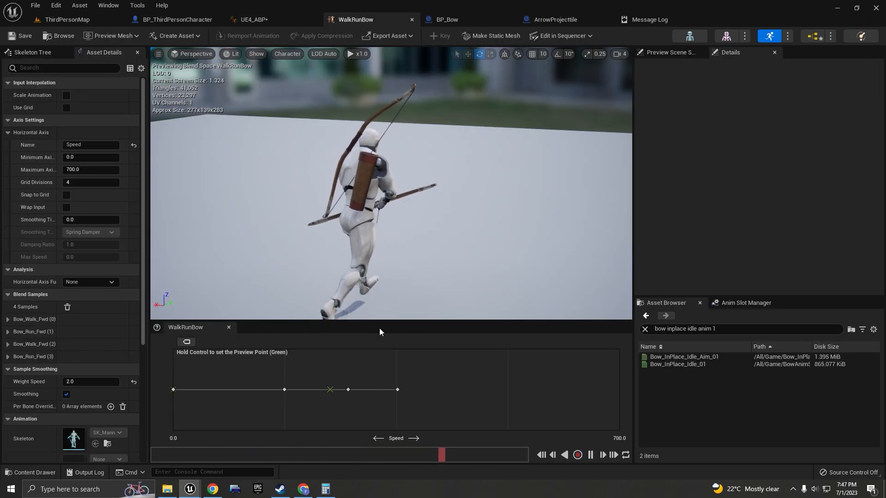
click(281, 18)
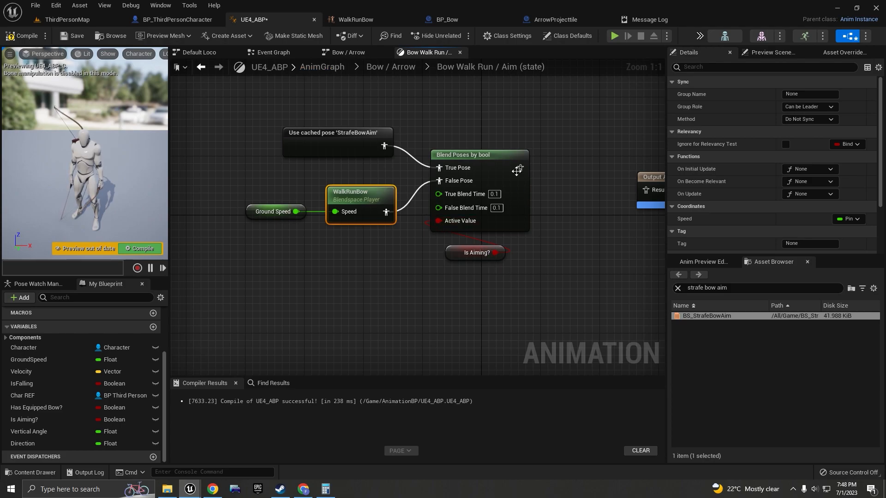
click(470, 157)
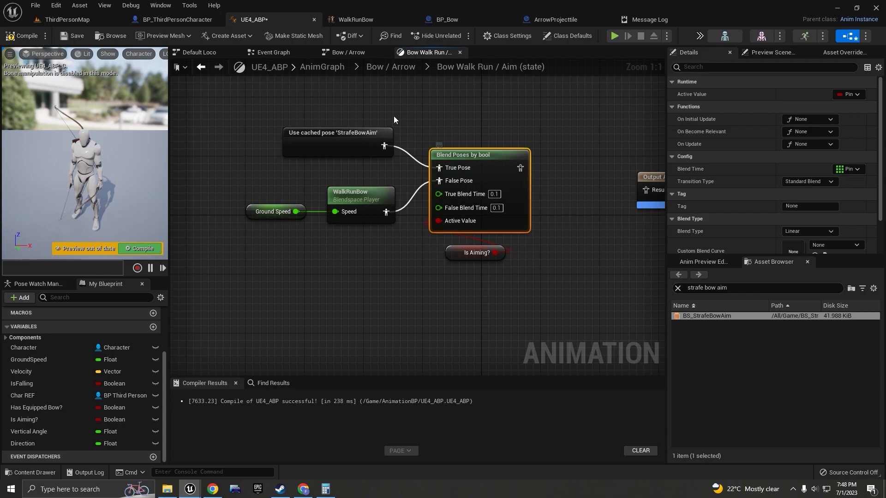
drag(264, 111, 399, 165)
drag(237, 99, 401, 169)
drag(271, 114, 387, 160)
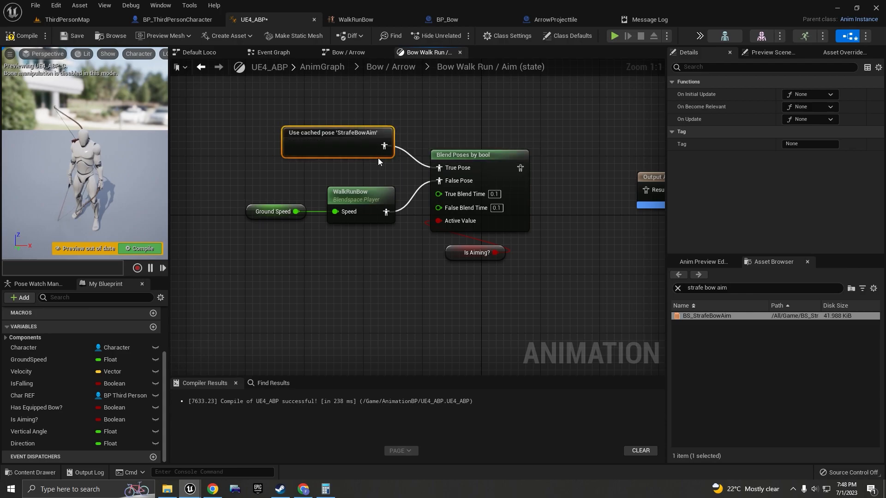
double_click(357, 137)
double_click(355, 226)
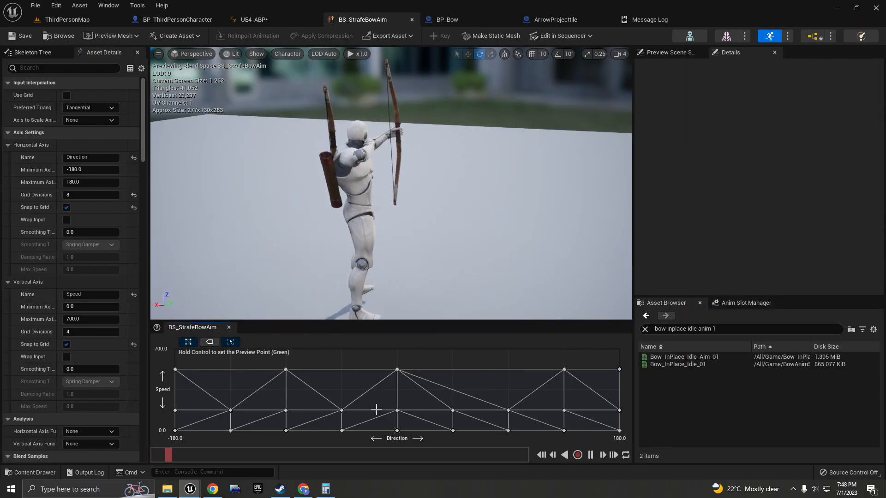
click(179, 21)
click(269, 19)
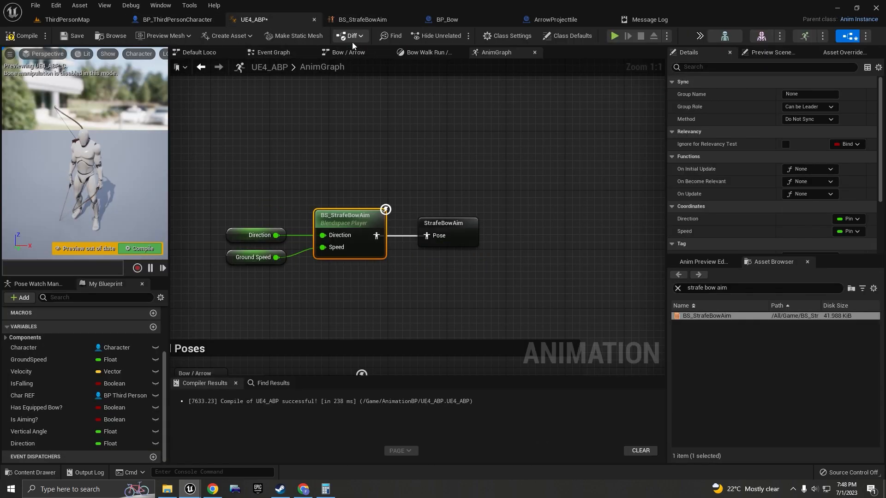
In the Bow Walk Run / Aim state, connect Blend Poses by bool to the Output Animation Pose and compile UE4_ABP.
click(429, 53)
scroll(475, 164, down, 2)
drag(466, 180, 418, 153)
drag(409, 162, 359, 167)
click(25, 37)
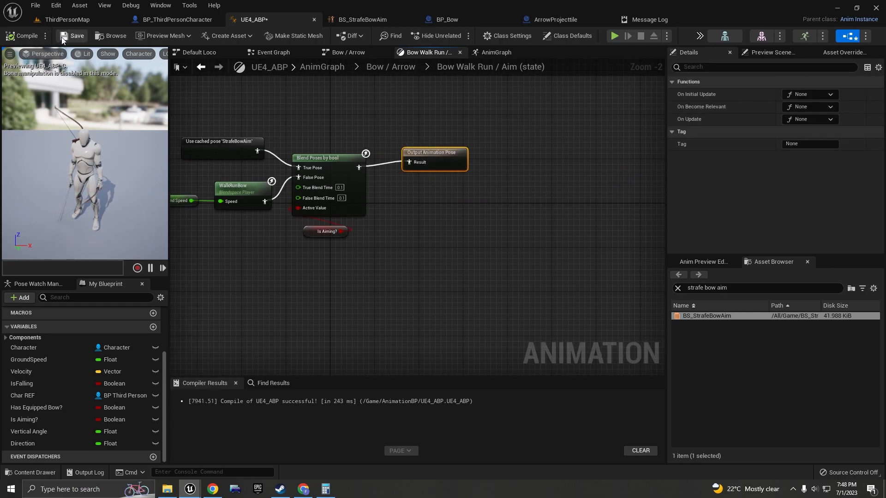
Set the True Blend Time to 0.5 and the False Blend Time to 0.3 on Blend Poses by bool.
scroll(282, 202, up, 2)
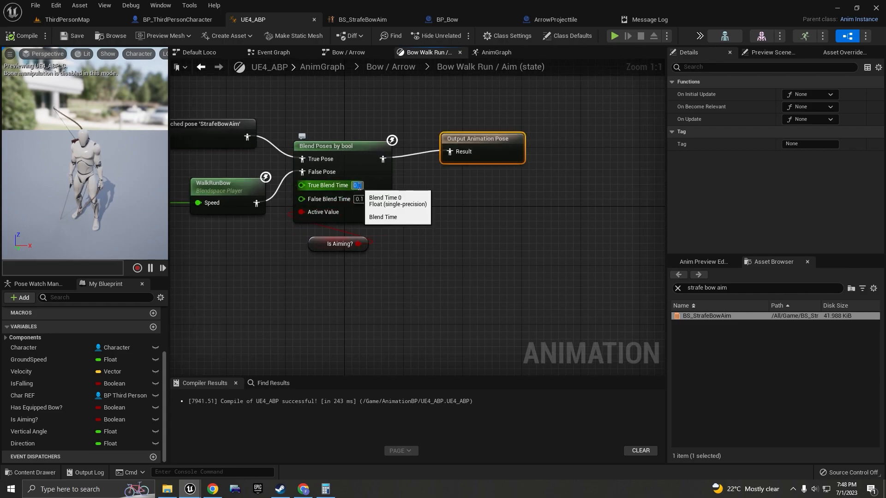
key(Return)
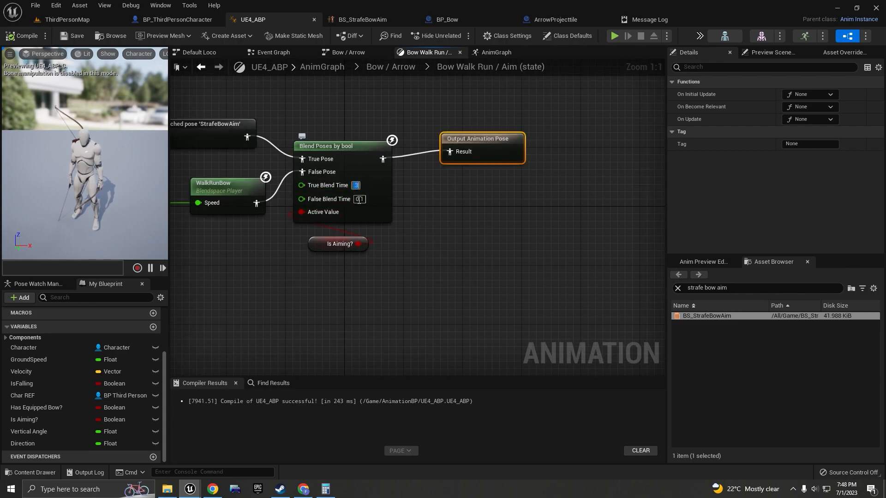
click(358, 198)
text(.3)
click(139, 248)
click(354, 185)
text(.5)
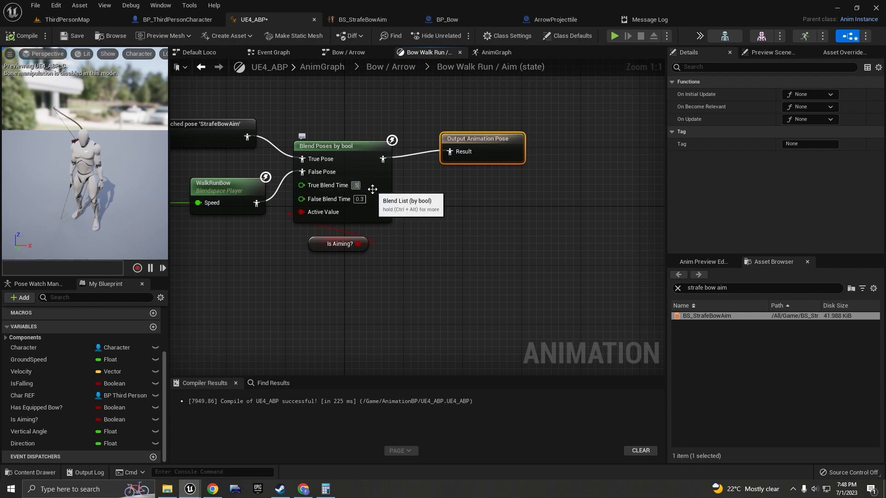
key(Return)
Play-test equipping the bow, moving and aiming, and return to the Bow / Arrow state machine.
click(614, 37)
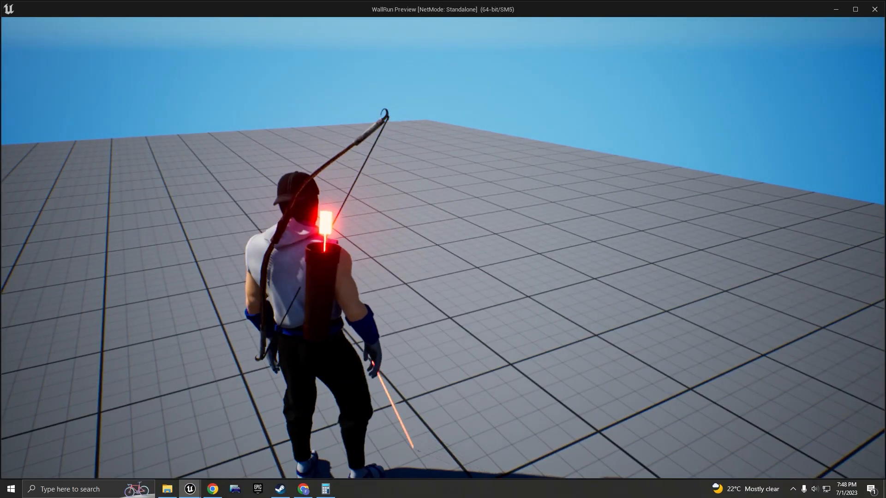
key(e)
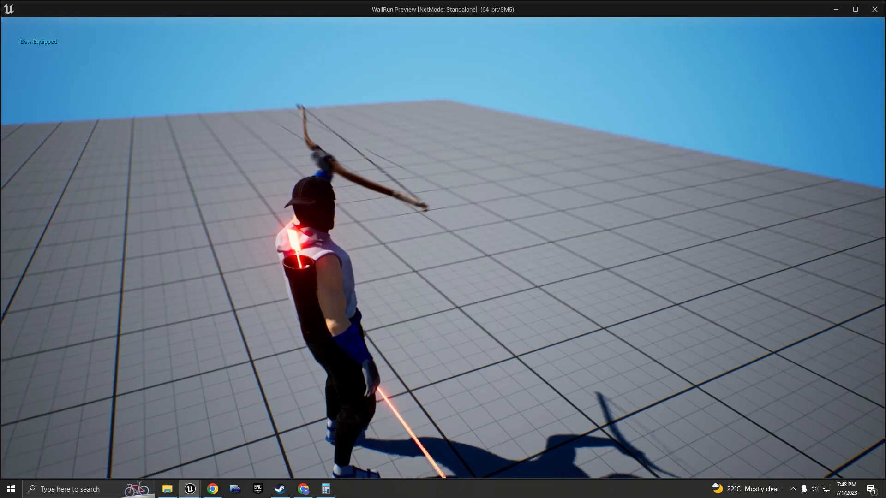
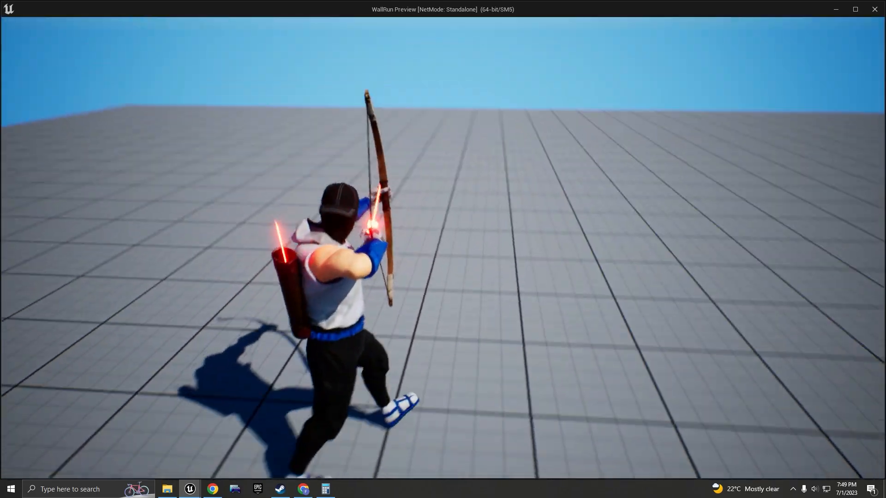
key(Escape)
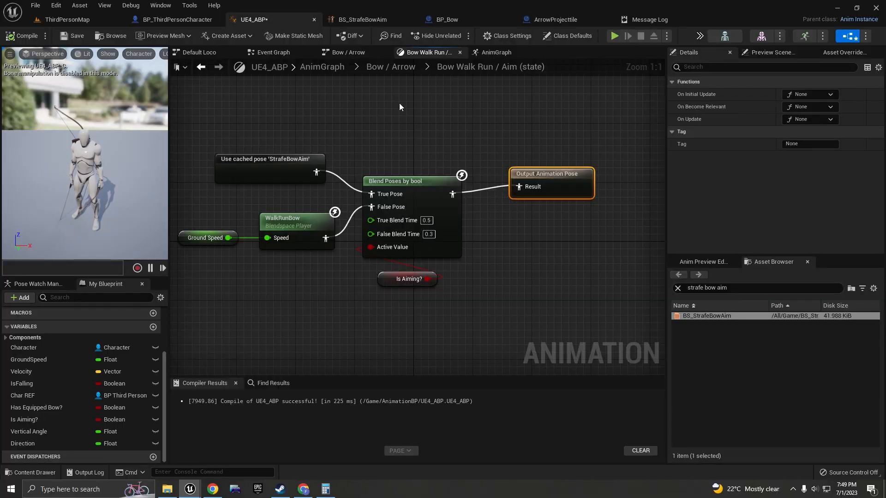
click(391, 67)
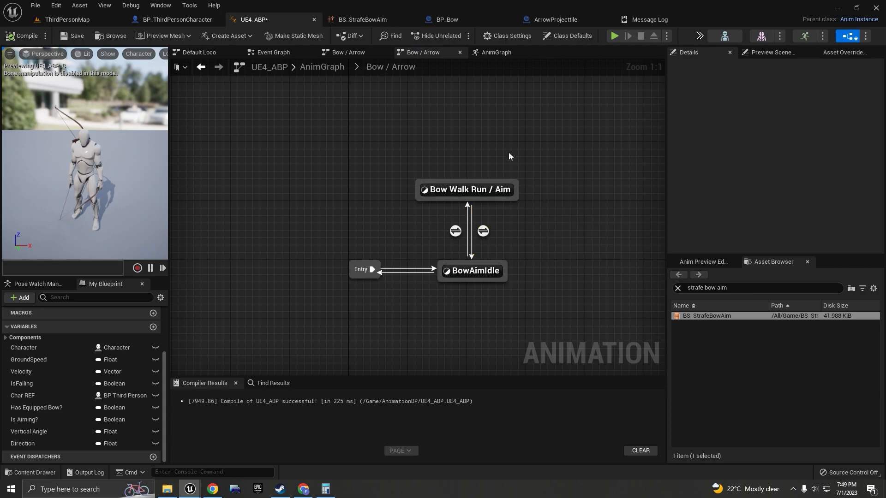
right_drag(508, 152, 453, 186)
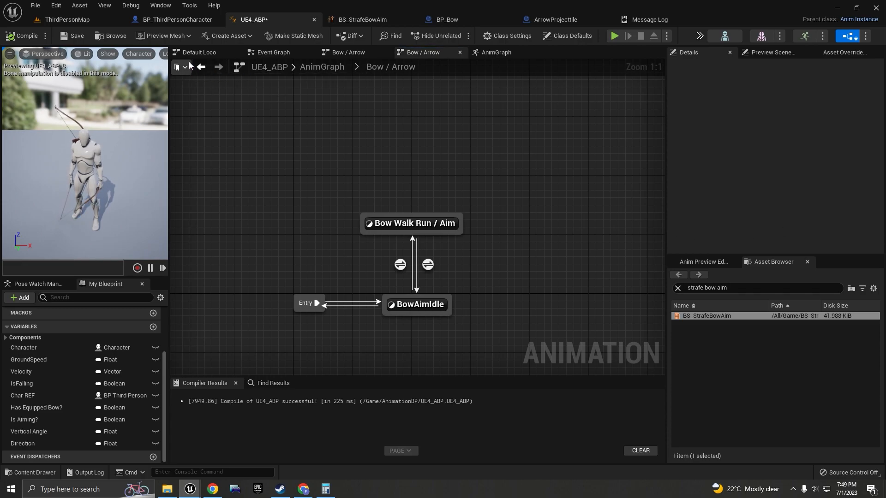
Switch to the BP_ThirdPersonCharacter event graph and find free space near the Pickup Bow group.
click(176, 20)
scroll(395, 130, down, 5)
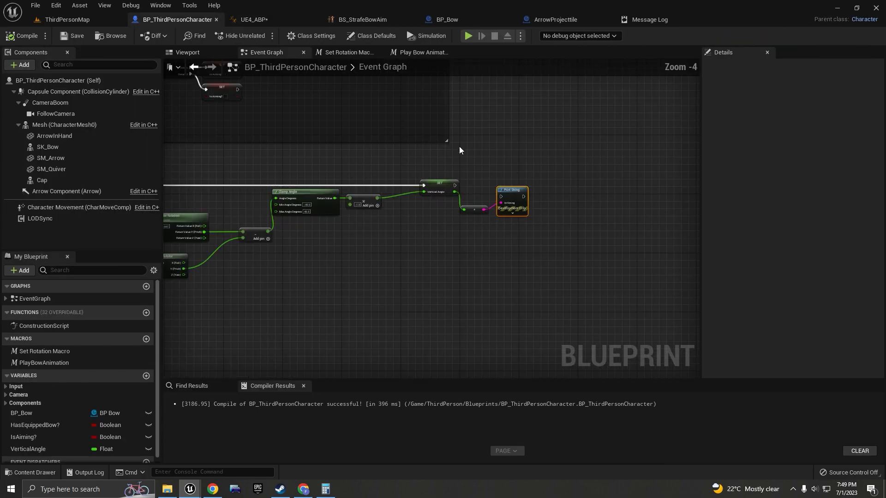
scroll(364, 198, up, 3)
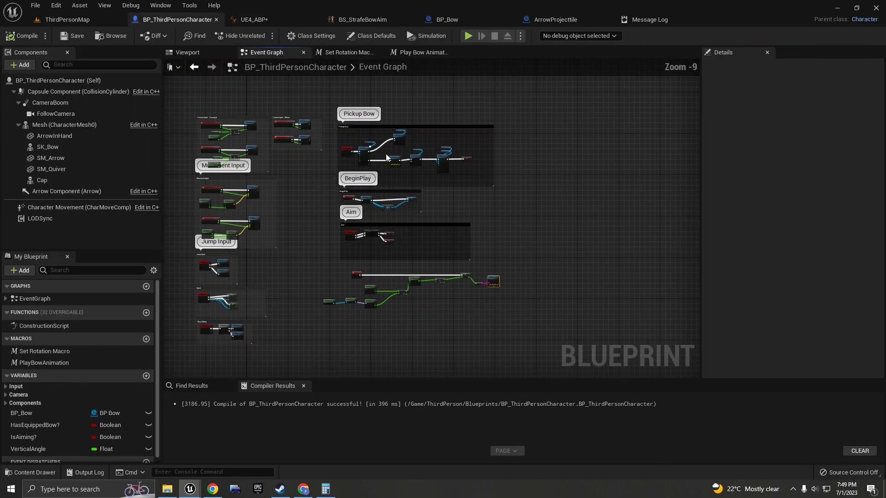
right_click(330, 210)
text(right mouse)
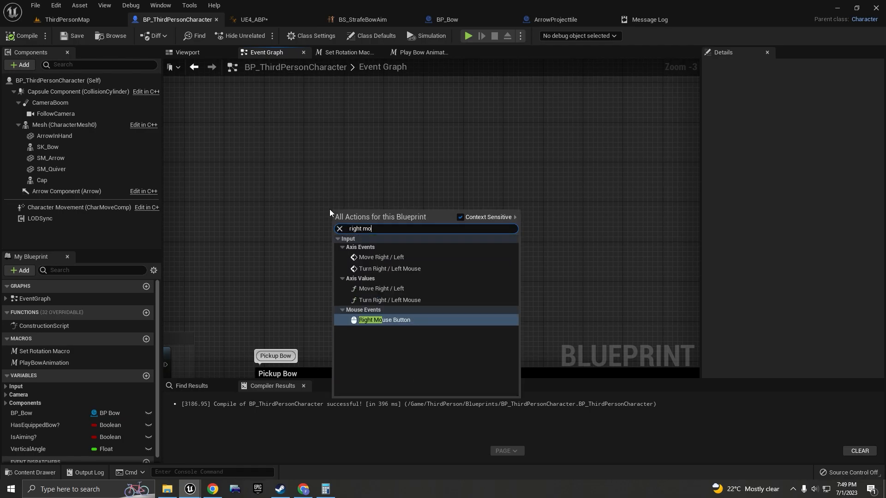
key(Return)
drag(369, 218, 302, 257)
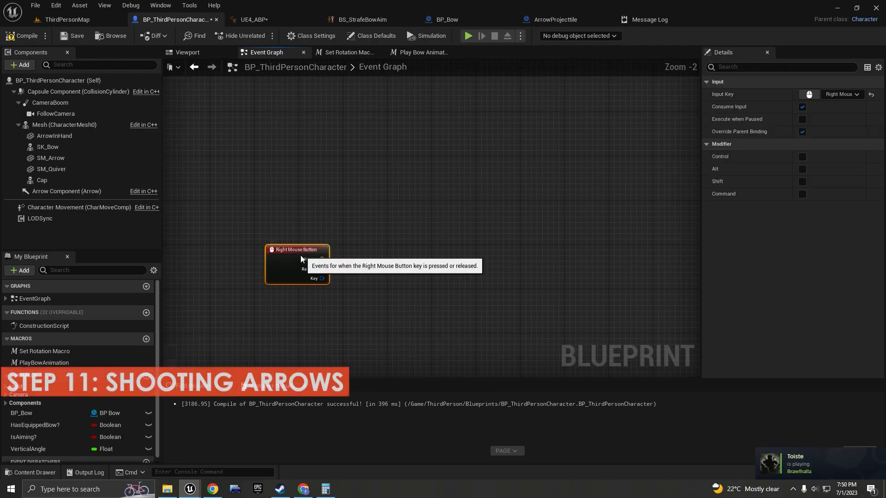
scroll(323, 217, down, 3)
scroll(314, 224, up, 3)
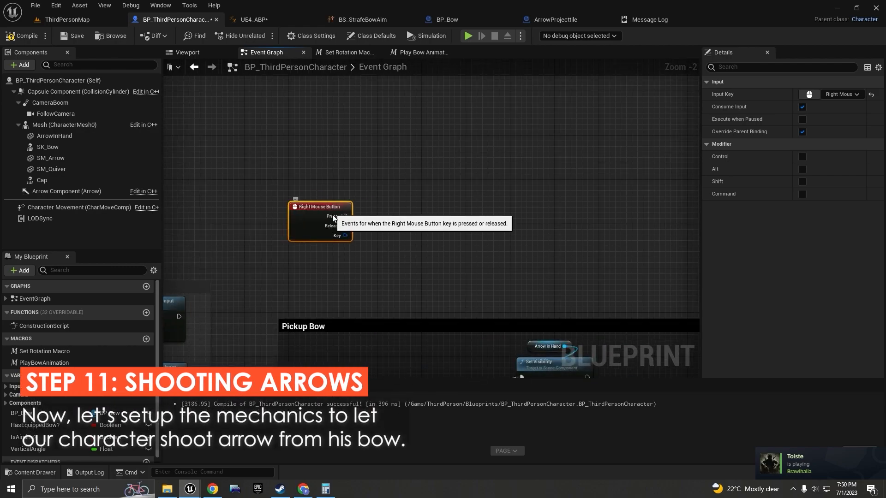
key(Delete)
Add a Left Mouse Button event in the empty area above the Pickup Bow group.
right_click(310, 187)
text(left mouse)
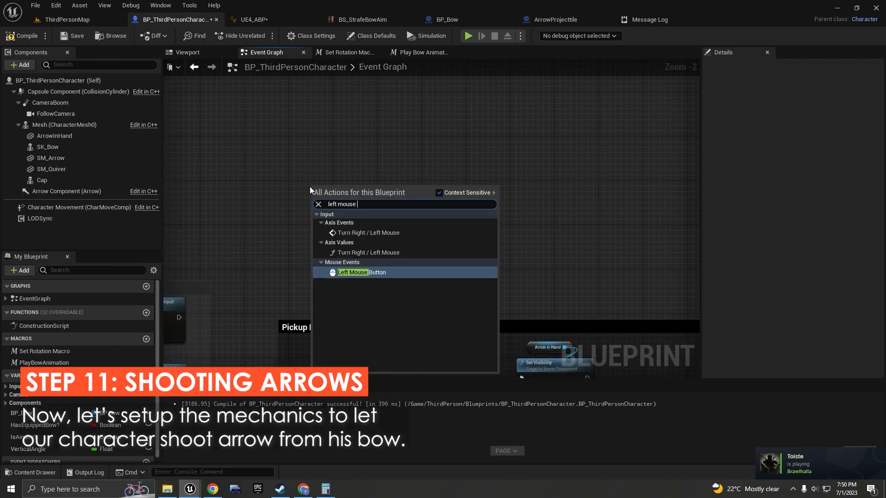
key(Return)
scroll(381, 254, down, 5)
scroll(382, 254, up, 6)
scroll(372, 293, down, 5)
scroll(382, 257, up, 3)
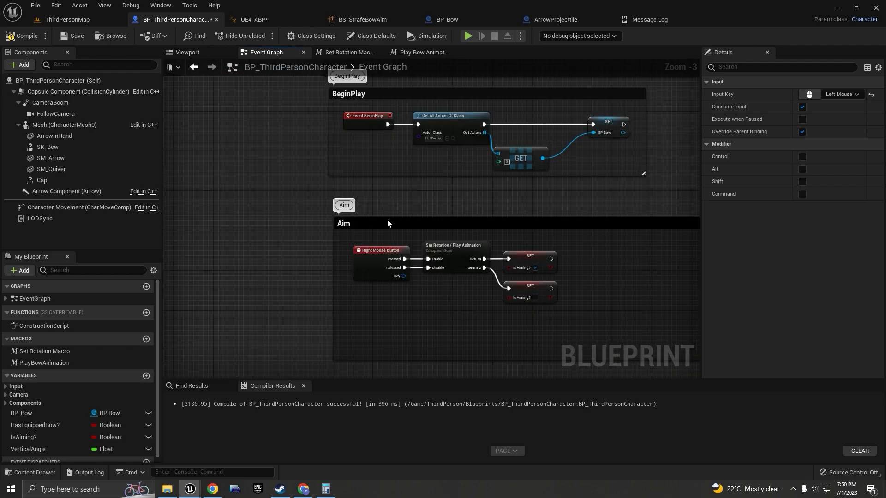
scroll(415, 229, down, 4)
right_drag(432, 163, 430, 234)
scroll(412, 121, up, 7)
Add a Branch to the Left Mouse Button's Pressed output and use IsAiming? as its Condition.
drag(381, 181, 461, 153)
scroll(380, 195, down, 3)
scroll(385, 189, up, 3)
text(branhc)
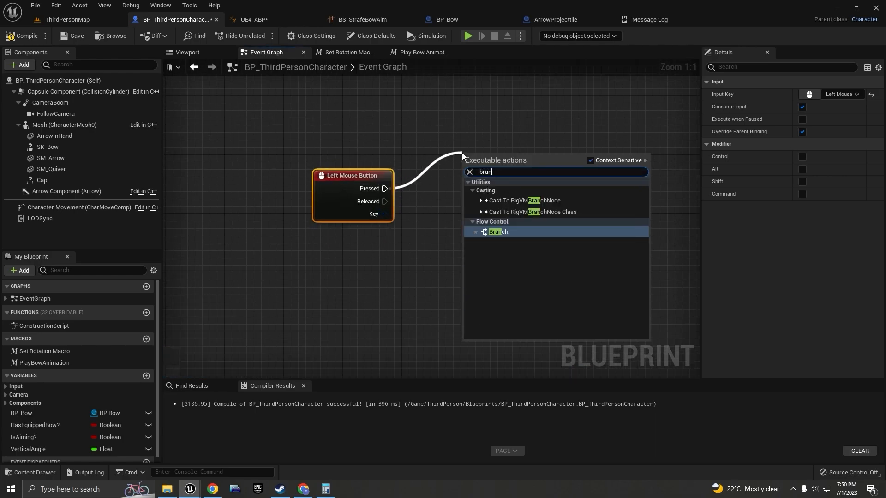
key(Return)
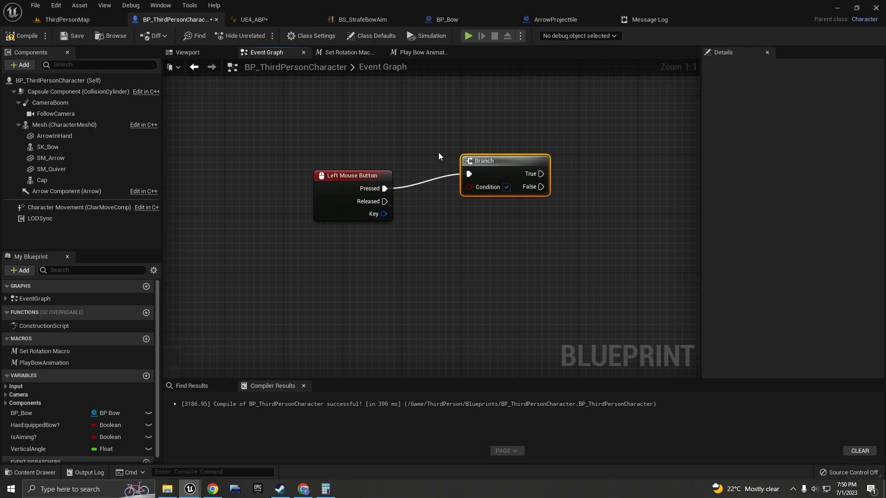
drag(45, 437, 450, 204)
click(481, 241)
drag(460, 232, 453, 226)
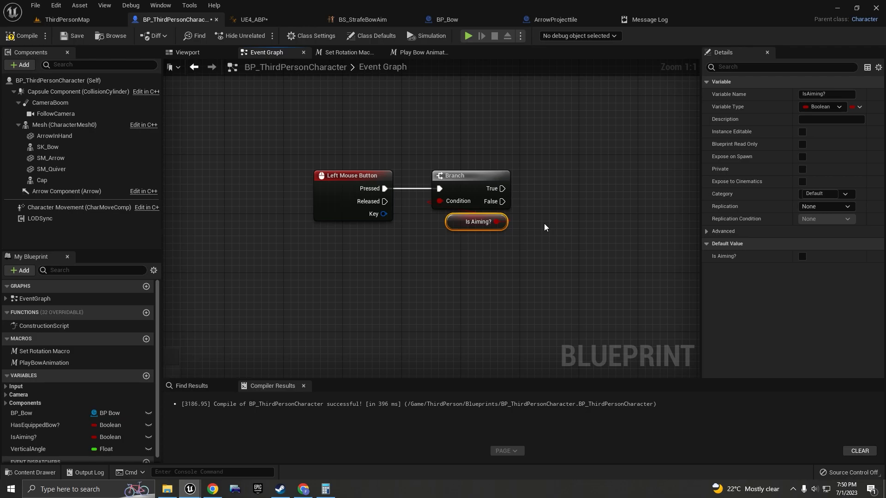
Create a Boolean variable named IsShooting? in BP_ThirdPersonCharacter.
drag(502, 189, 600, 167)
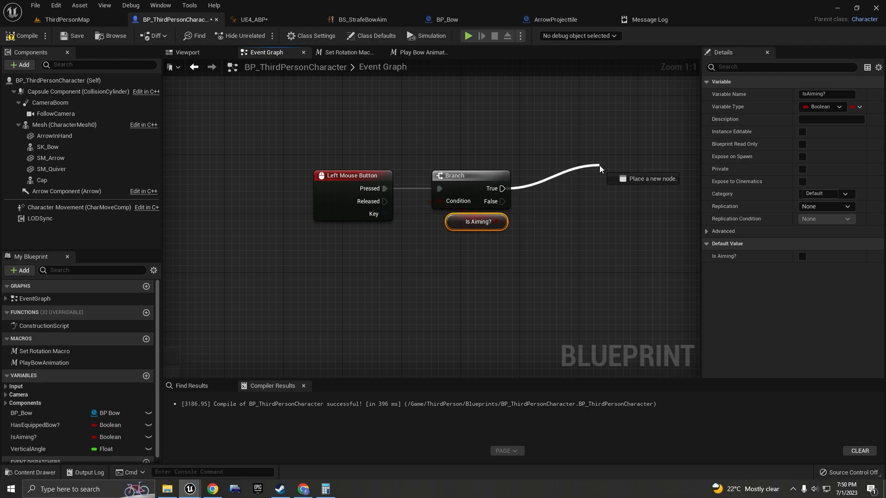
click(147, 376)
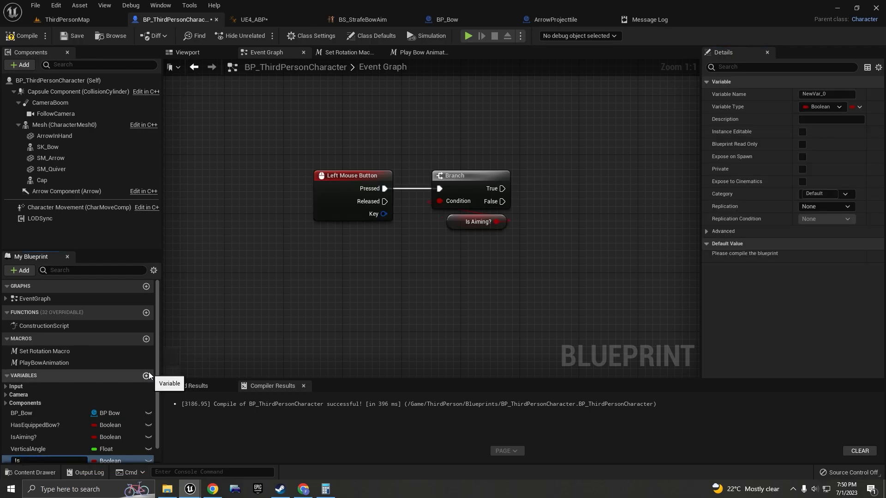
text(IsShooting?)
key(Return)
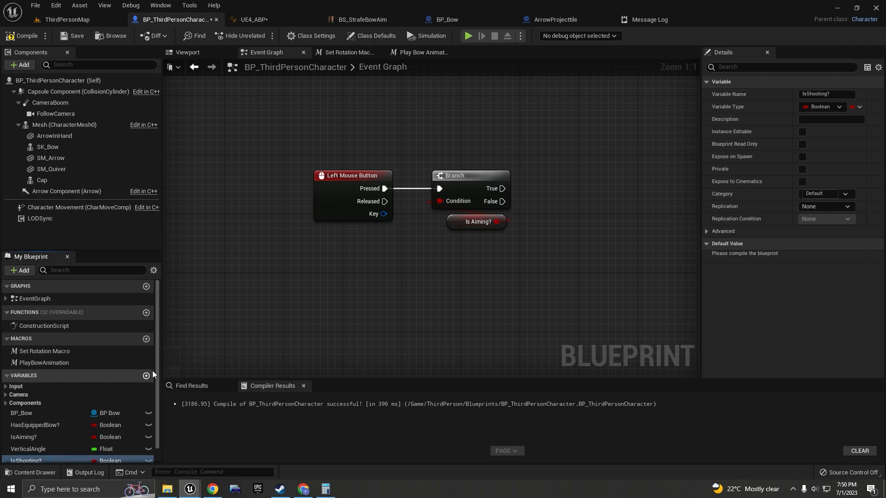
Set IsShooting? to true on the Branch's True output and to false on its False output.
drag(57, 443, 584, 184)
key(ctrl+c)
key(ctrl+v)
click(594, 186)
drag(558, 225, 530, 213)
drag(590, 219, 575, 226)
drag(592, 185, 578, 193)
scroll(571, 263, up, 1)
drag(570, 267, 592, 228)
Duplicate the unchecked IsShooting? setter and connect it to the Left Mouse Button's Released output.
key(ctrl+c)
key(ctrl+v)
drag(431, 240, 438, 246)
drag(384, 201, 475, 252)
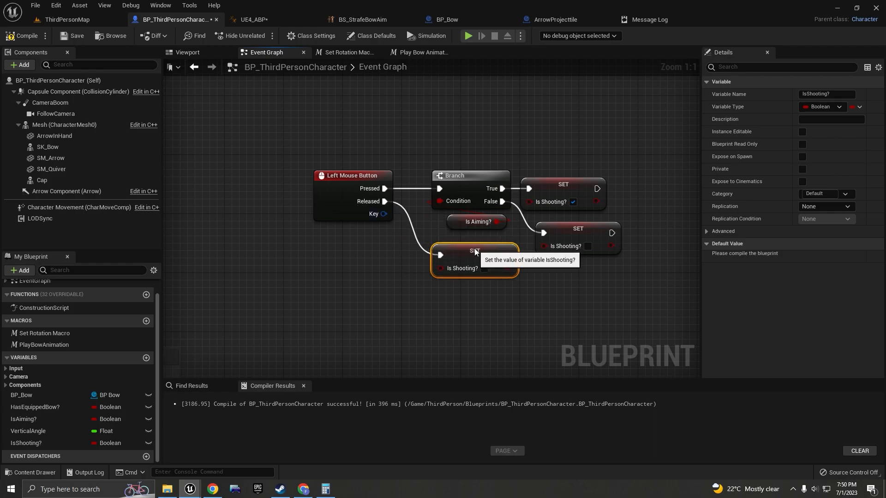
scroll(524, 236, down, 2)
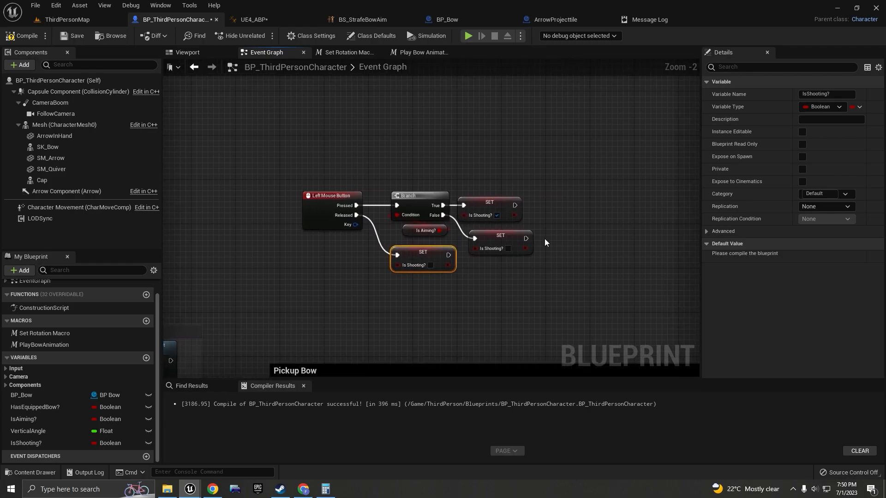
Add a Spawn Actor from Class node after the checked IsShooting? setter on the Branch's True path and align it.
scroll(542, 240, up, 2)
right_drag(601, 217, 449, 204)
drag(356, 195, 477, 194)
text(spawn acto)
key(Return)
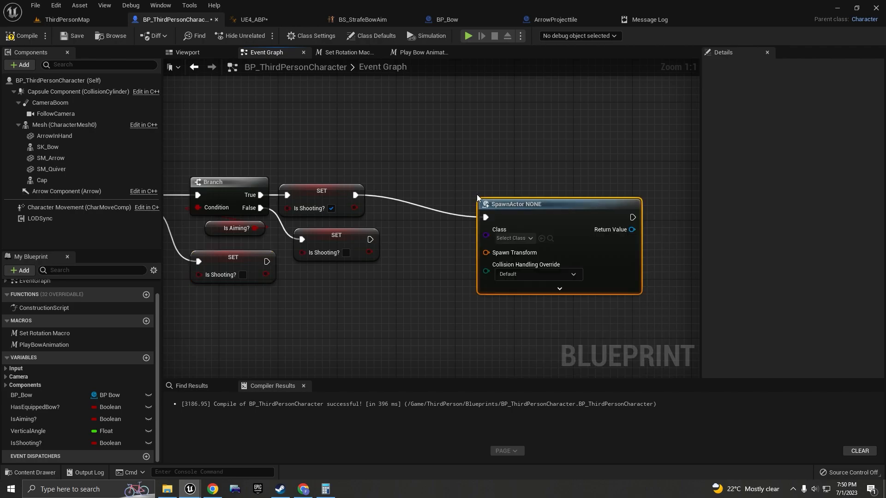
drag(577, 219, 518, 197)
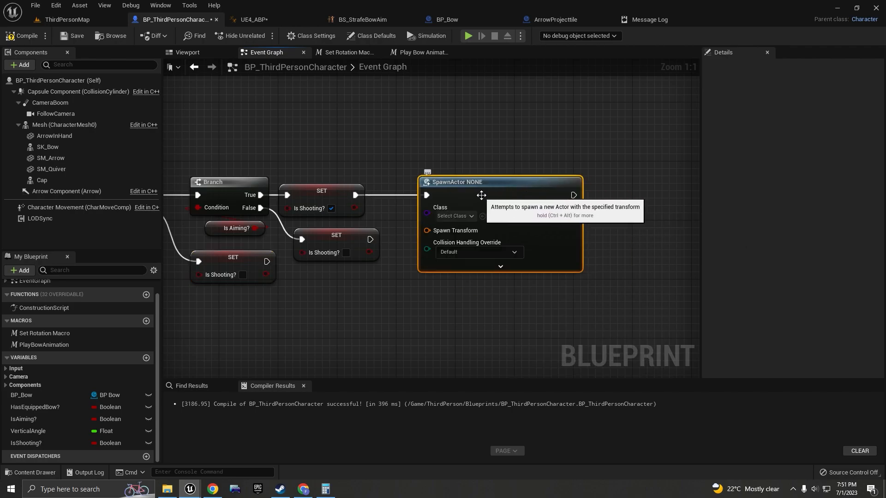
drag(483, 195, 513, 195)
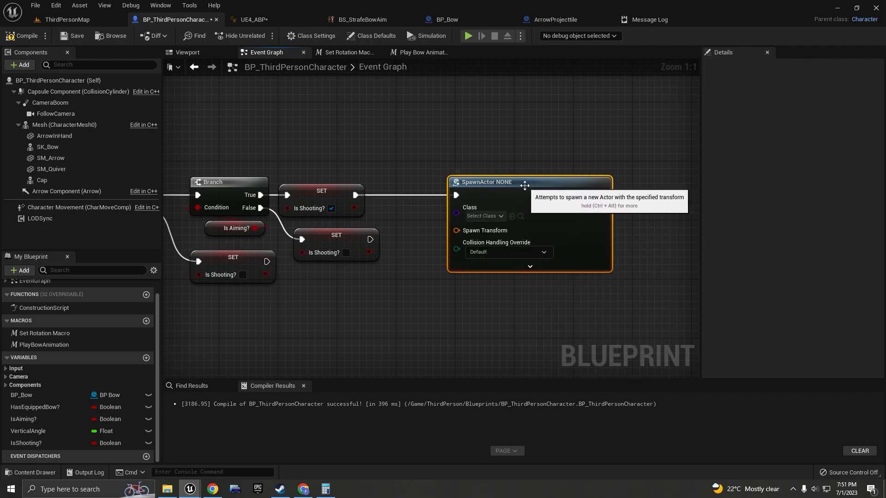
Set the class of the SpawnActor node to ArrowProjecttile.
click(491, 216)
text(arrow)
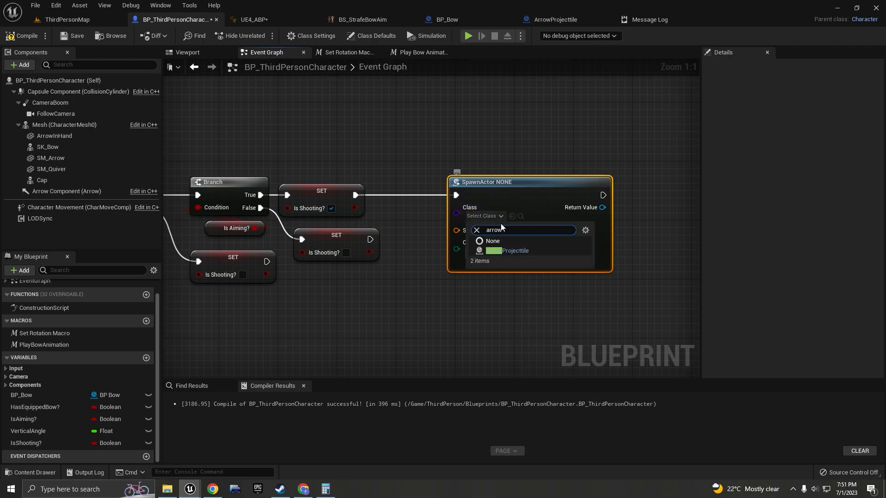
click(505, 249)
Examine the ProjectileMovement component and its speed settings in ArrowProjecttile, and look up that component type among the addable components.
click(560, 20)
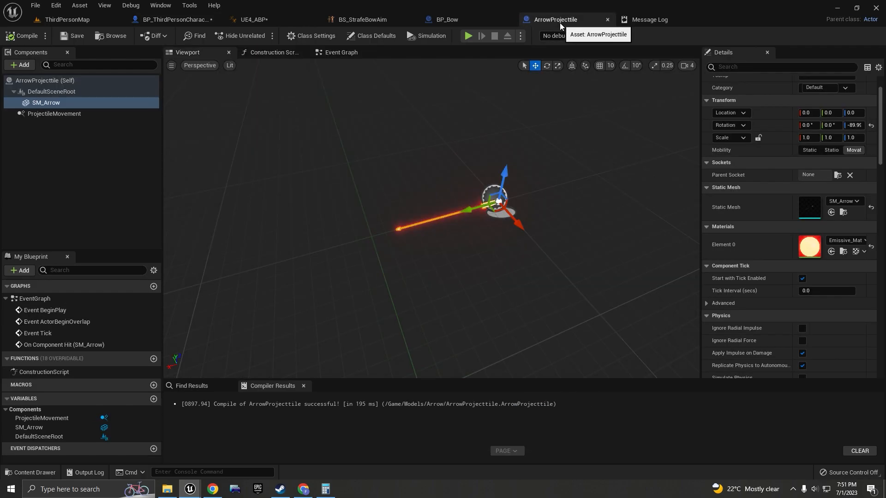
click(86, 115)
click(16, 67)
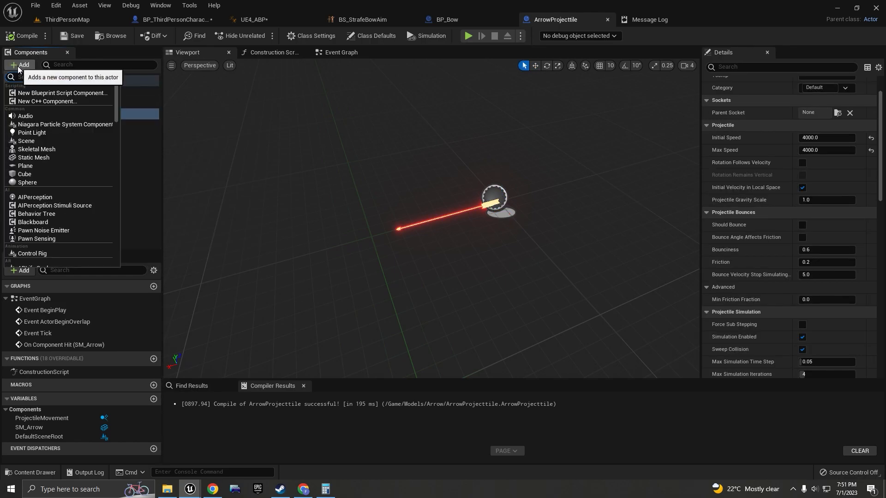
text(proj)
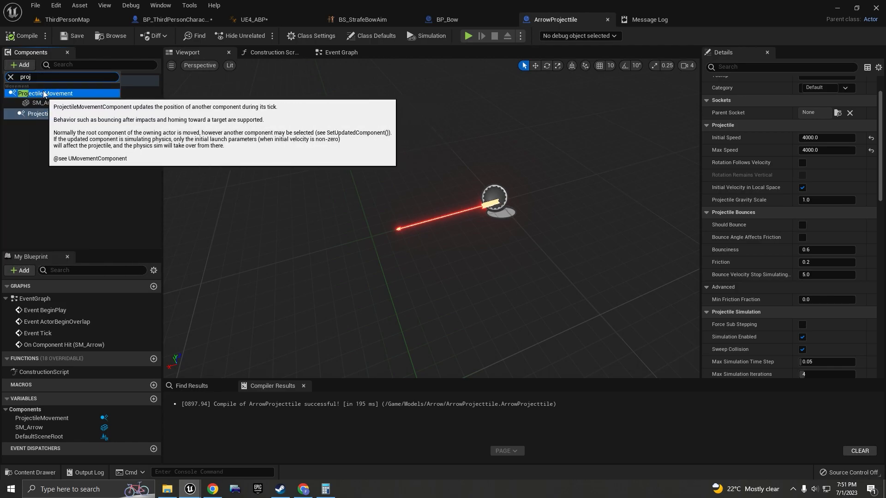
click(71, 148)
click(102, 115)
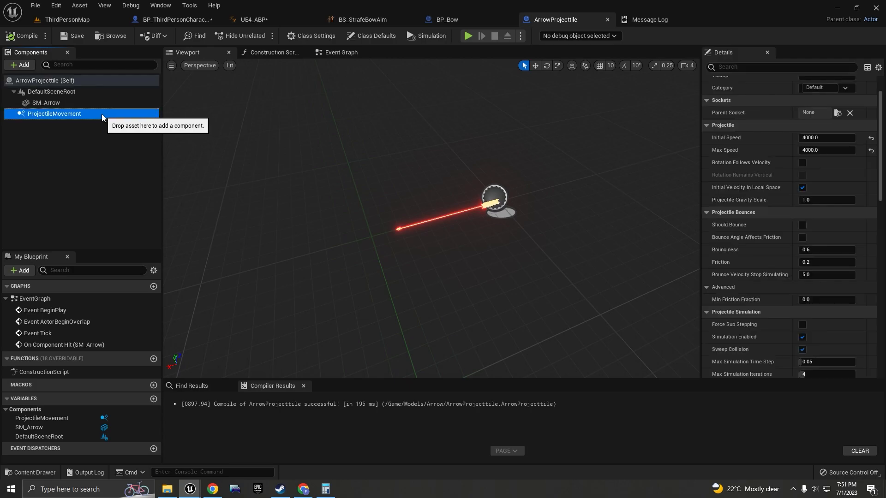
scroll(785, 145, up, 1)
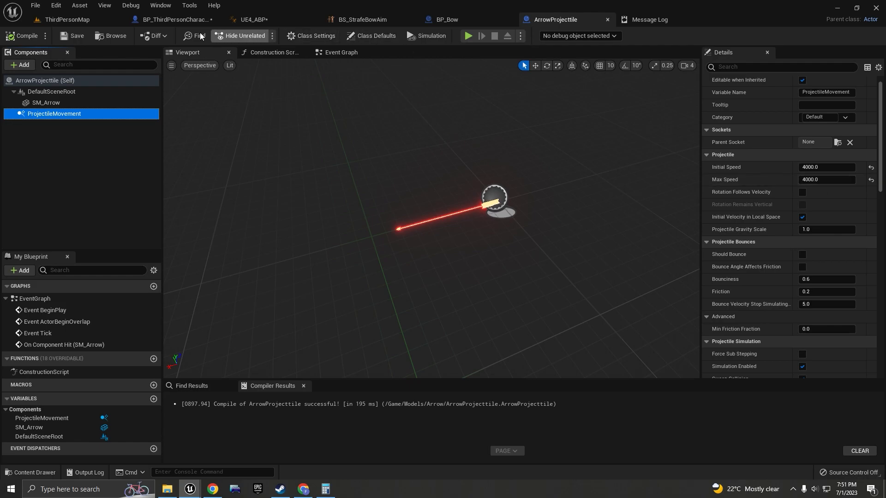
Look up the Max Walk Speed setting of the Character Movement component in BP_ThirdPersonCharacter.
click(184, 22)
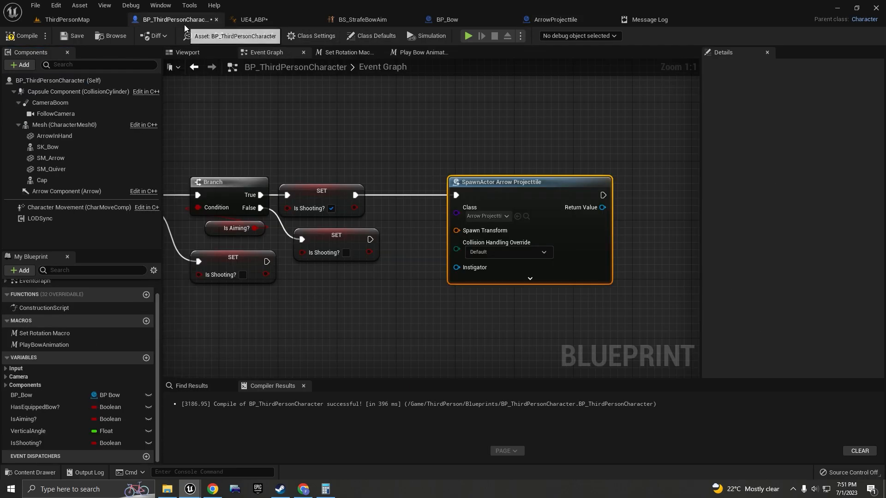
click(80, 209)
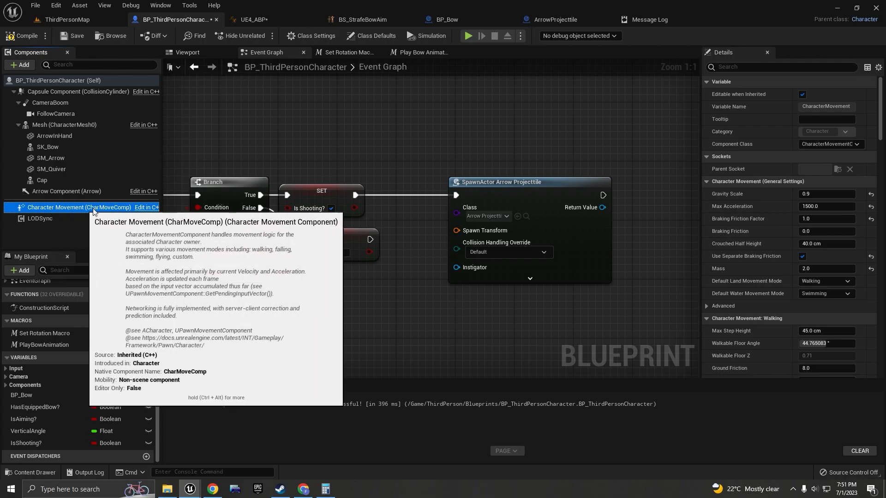
click(727, 69)
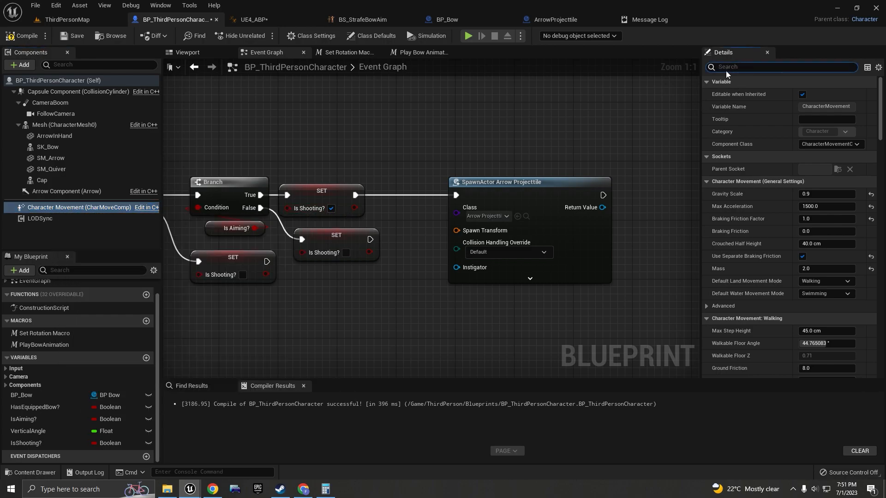
text(max walk sp)
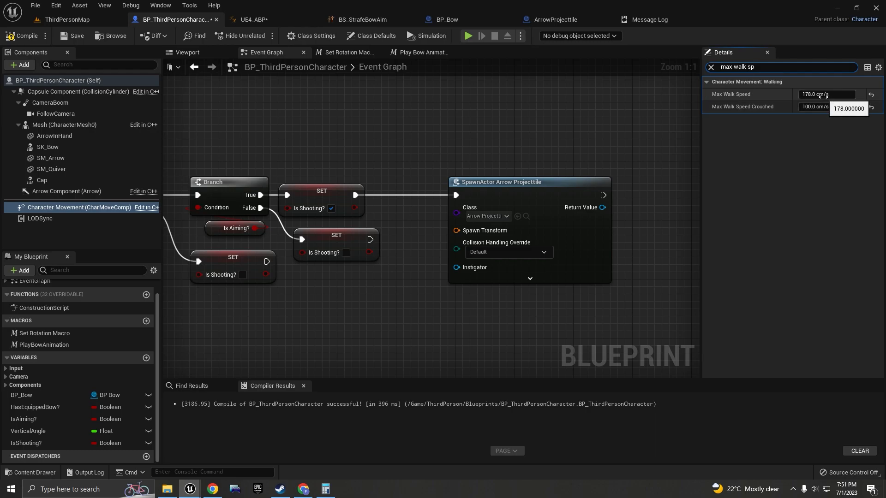
Examine the Max Walk Speed setters in the Sprint section and clear the details filter.
scroll(507, 245, down, 5)
scroll(461, 236, up, 3)
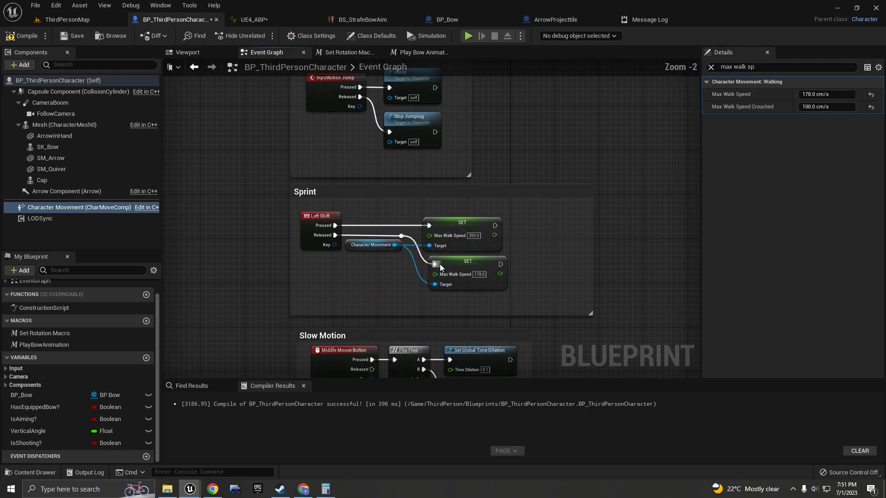
scroll(439, 265, up, 2)
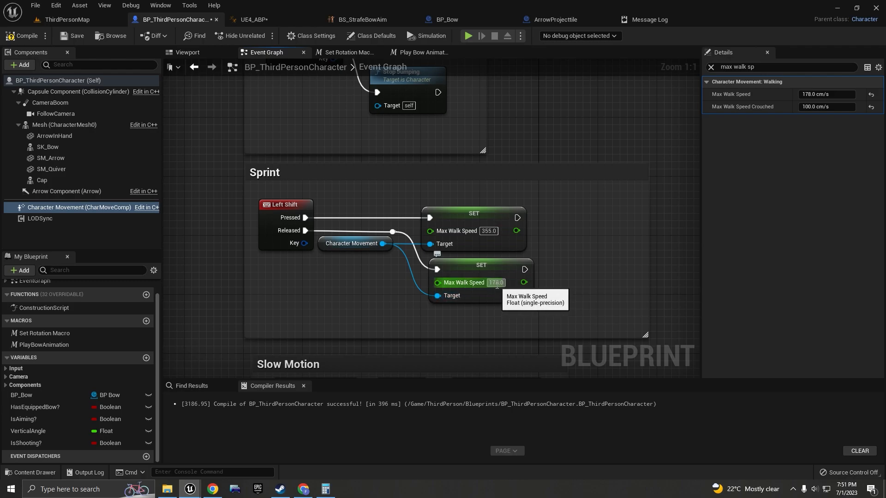
click(459, 285)
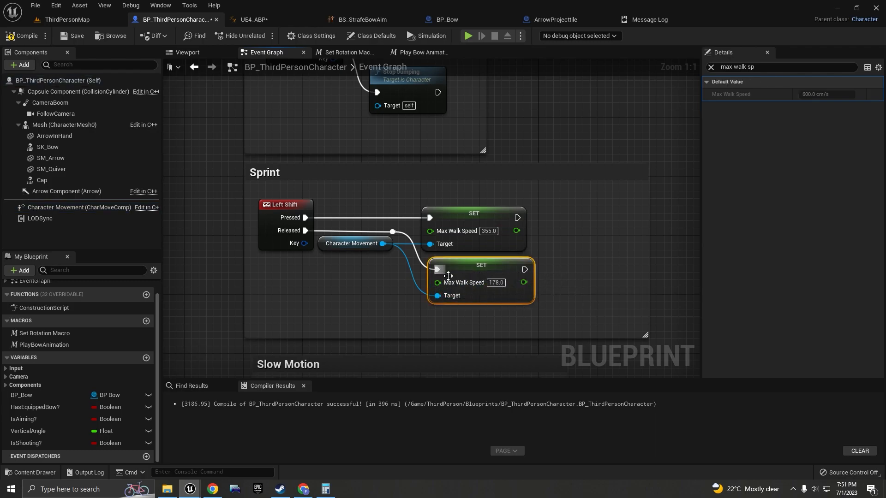
drag(435, 276, 420, 260)
click(760, 71)
key(BackSpace)
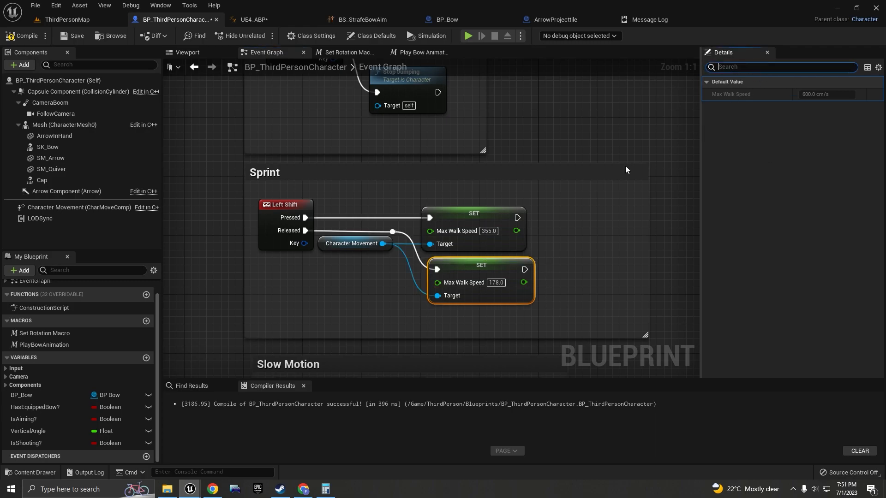
scroll(527, 187, down, 4)
click(789, 82)
click(740, 143)
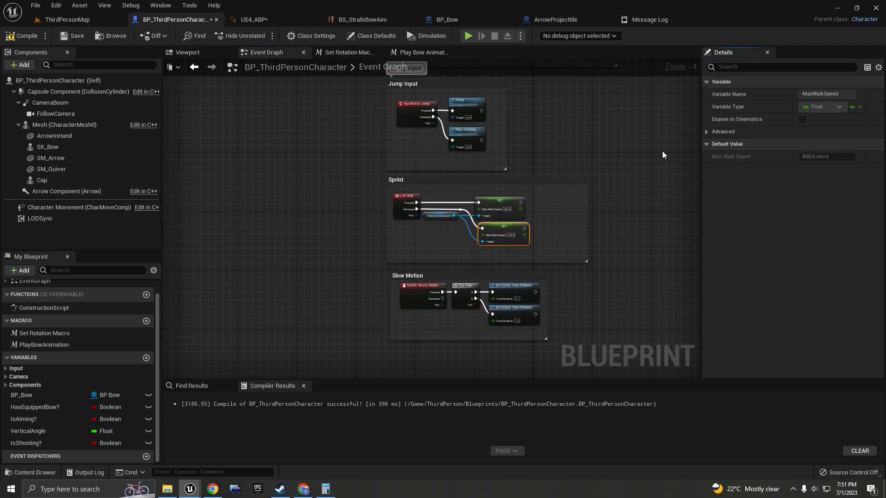
Return to the Left Mouse Button logic in the event graph and inspect the SpawnActor node's inputs.
scroll(664, 153, down, 8)
right_drag(663, 152, 460, 288)
scroll(527, 117, up, 6)
scroll(457, 341, up, 6)
scroll(459, 217, down, 6)
scroll(460, 288, down, 2)
scroll(483, 137, up, 6)
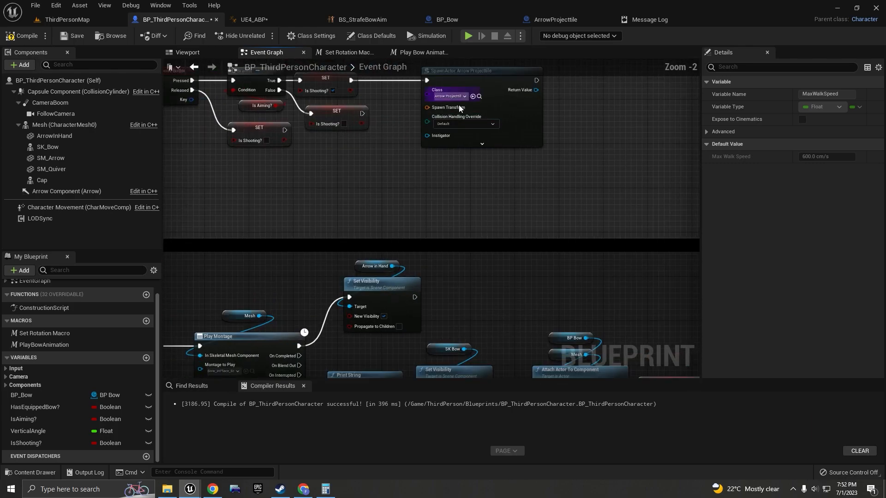
right_drag(457, 101, 456, 265)
scroll(459, 252, up, 2)
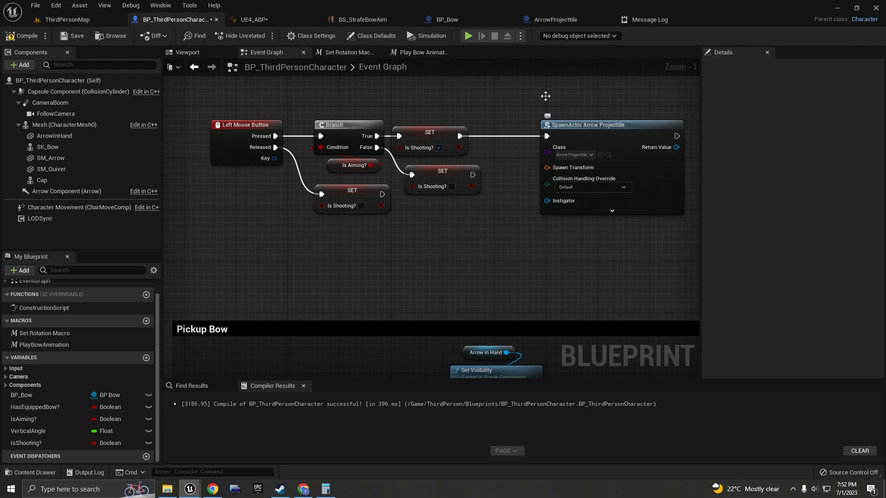
Inspect the Arrow component's position and direction in the BP_Bow viewport, and view the arrow mesh in ArrowProjecttile.
click(536, 17)
click(462, 20)
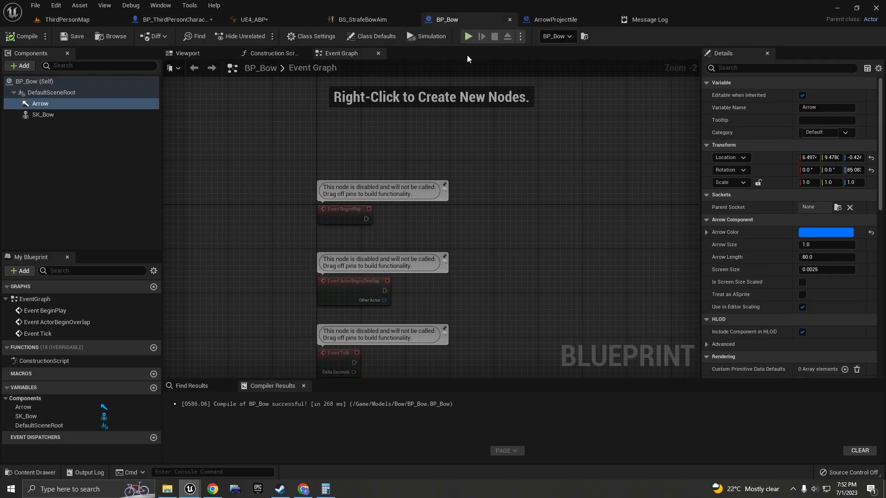
click(188, 53)
scroll(431, 222, up, 8)
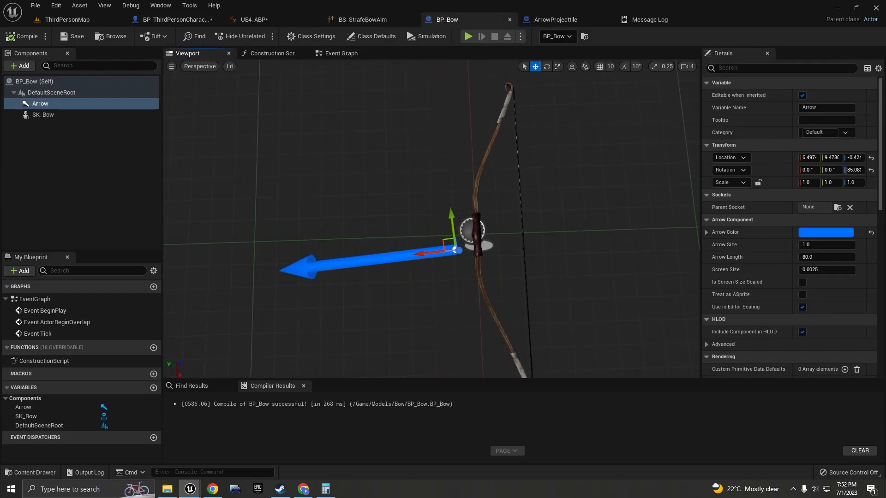
scroll(431, 221, down, 10)
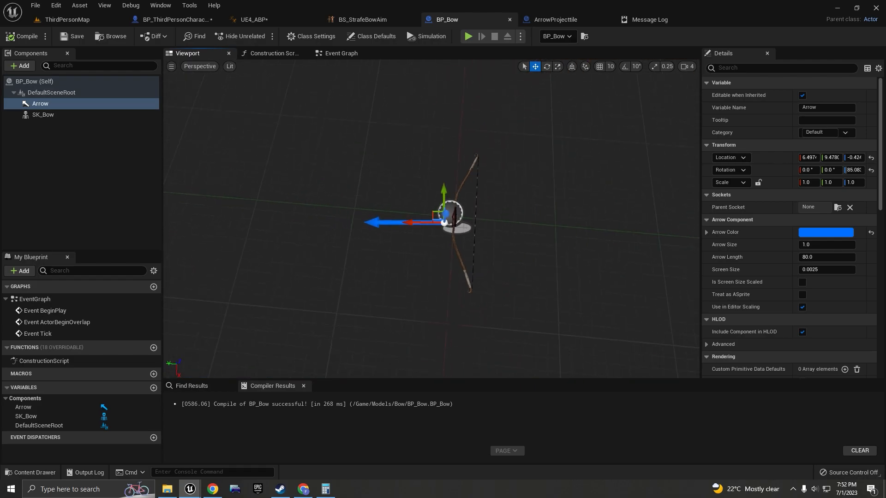
scroll(432, 222, up, 3)
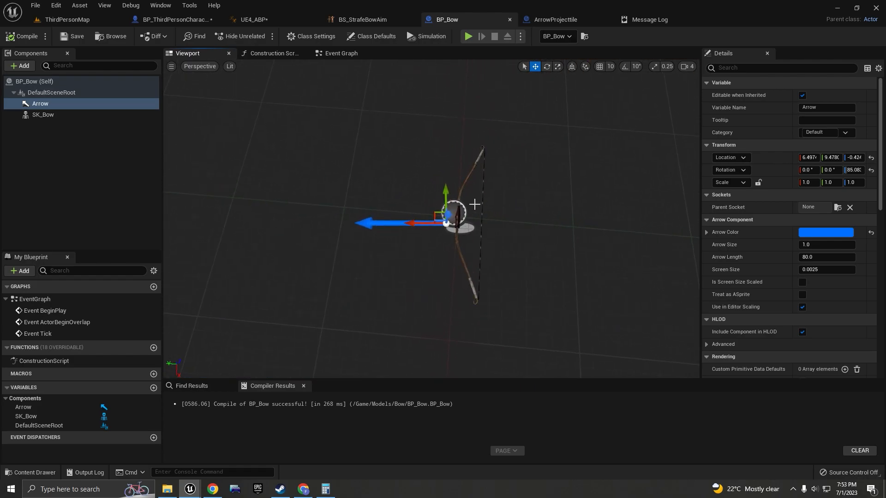
click(553, 20)
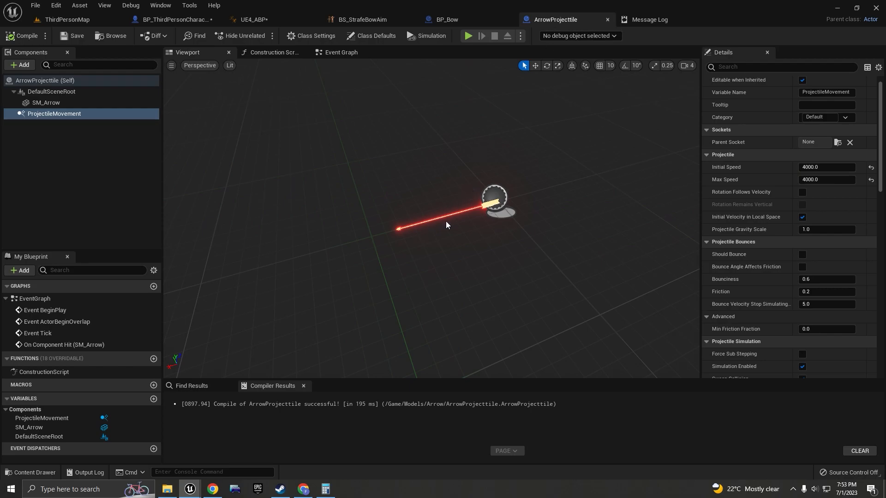
Try to play the level, cancel, and compare the ArrowProjecttile mesh with the Arrow component in BP_Bow.
click(466, 35)
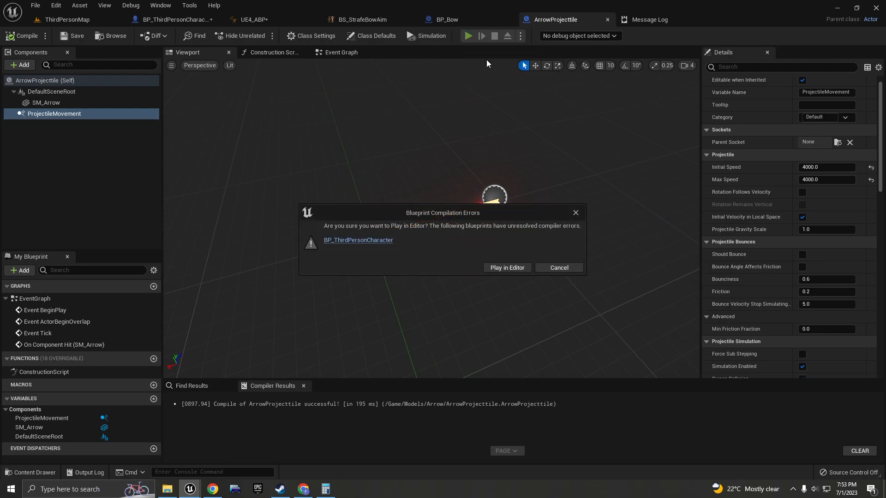
click(567, 270)
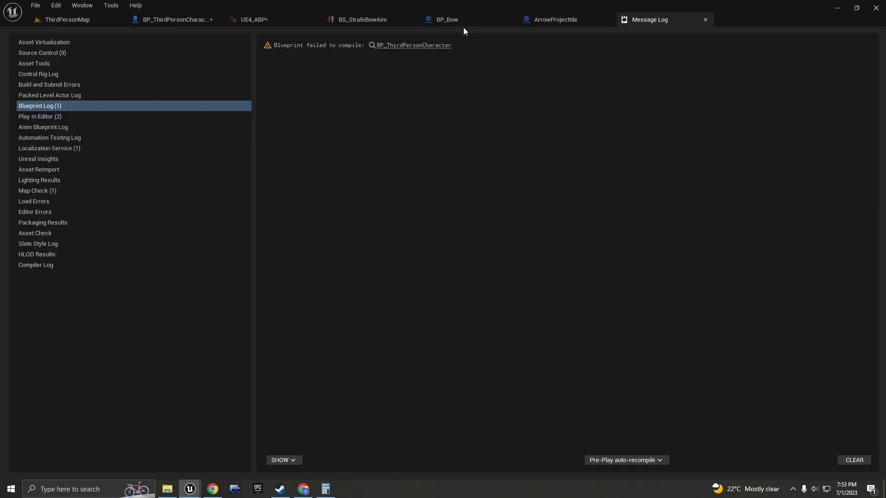
click(458, 22)
click(555, 21)
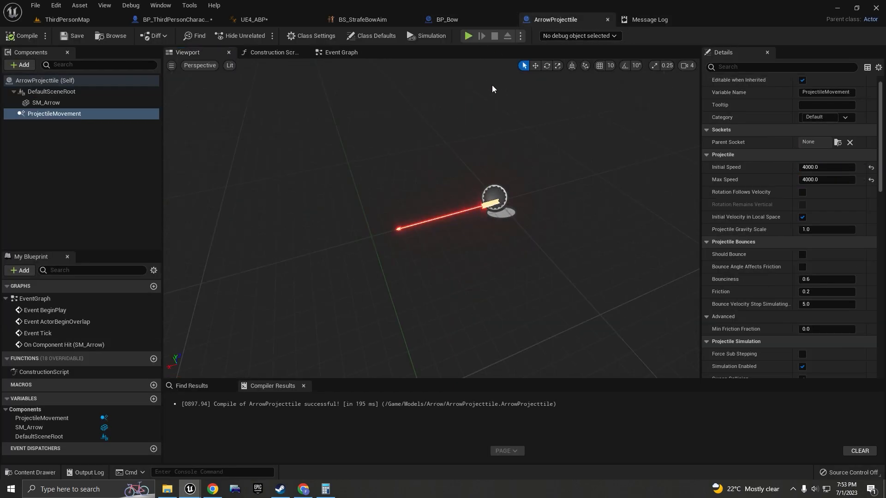
click(457, 21)
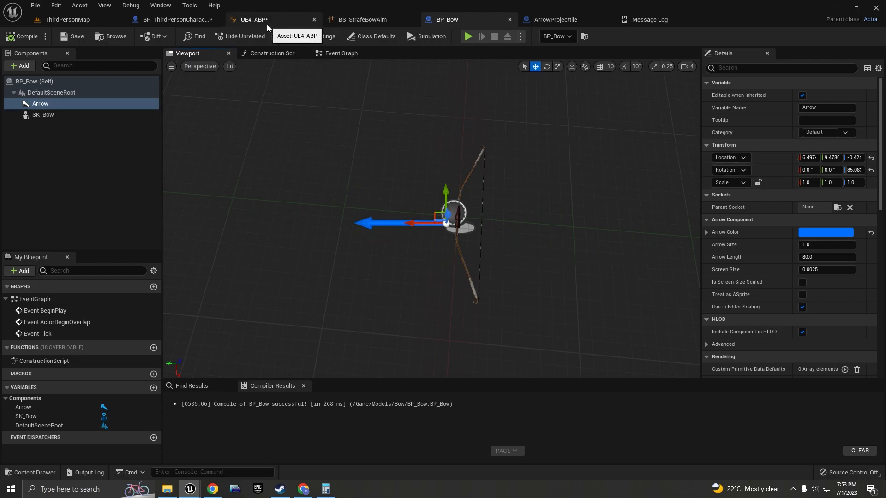
Add a BP_Bow getter below the shooting nodes in BP_ThirdPersonCharacter and get its Arrow component from it.
click(184, 21)
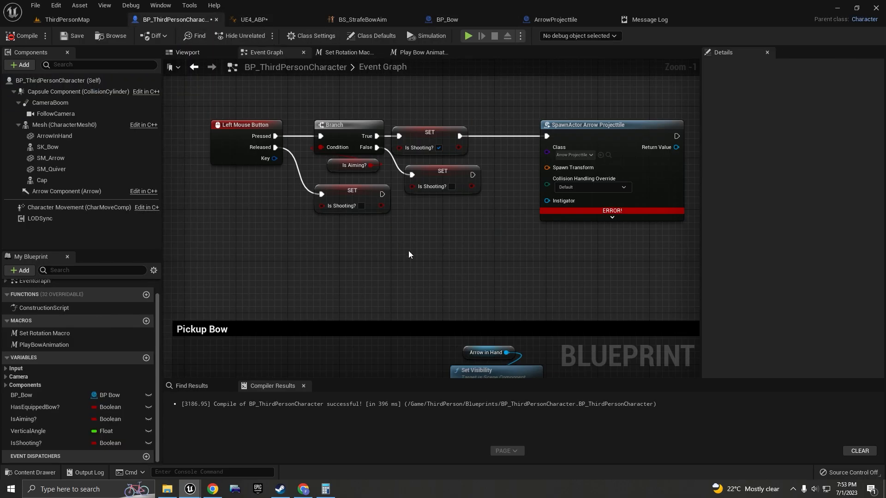
ctrl+drag(35, 391, 396, 253)
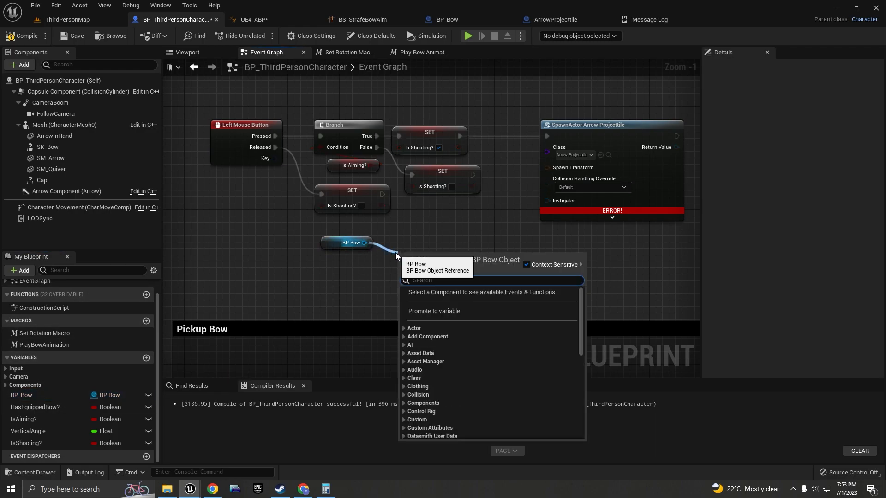
text(get arrow)
key(Return)
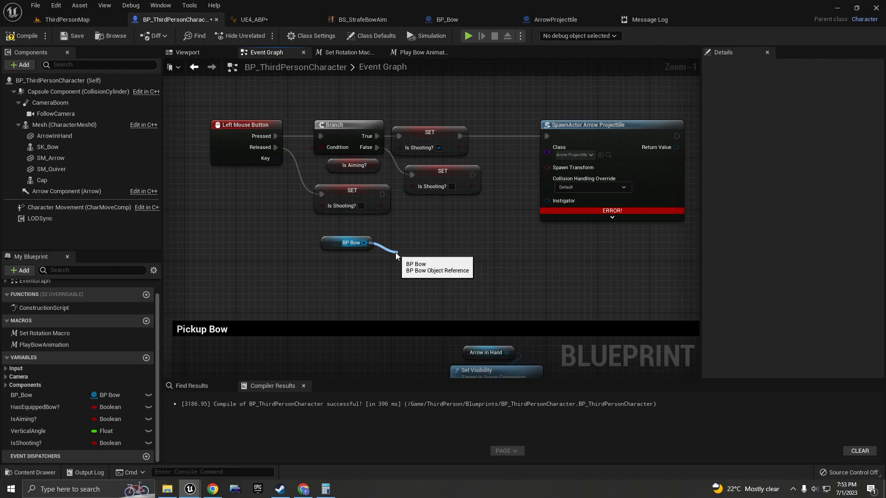
click(503, 254)
click(444, 268)
key(Delete)
drag(362, 238, 458, 268)
text(get)
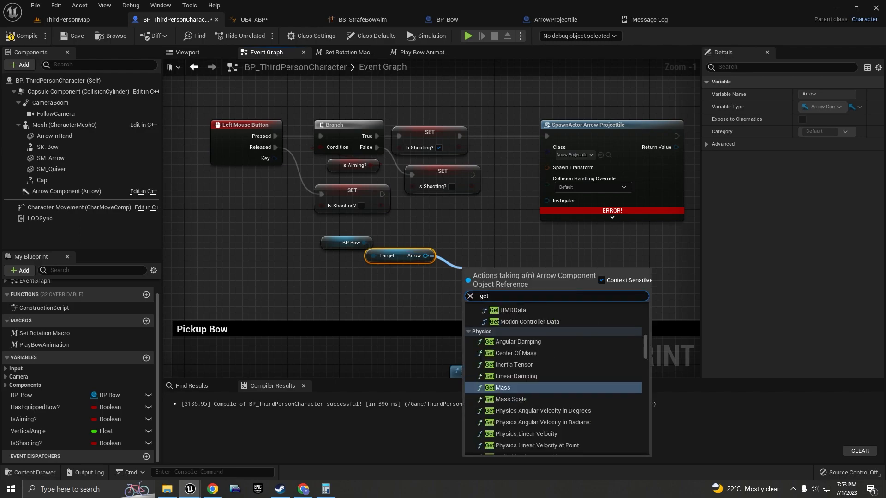
key(Escape)
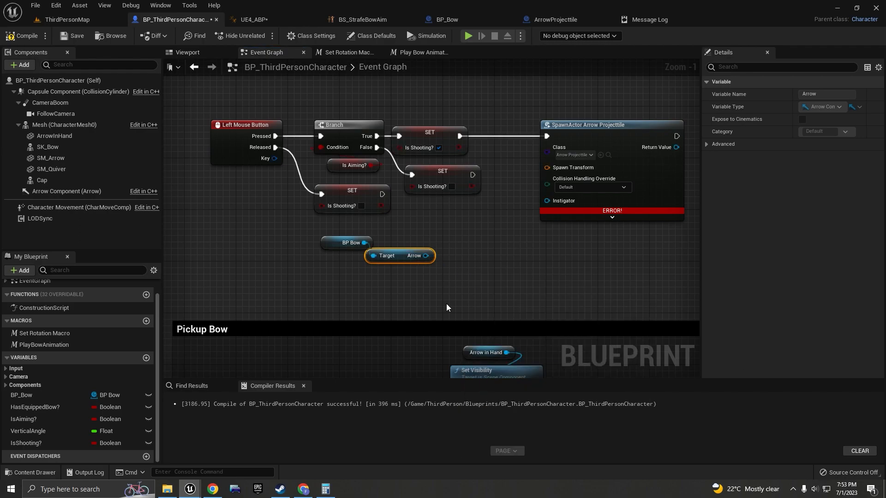
Add a Get Socket Location node fed by the bow's Arrow component reference.
drag(423, 256, 477, 275)
text(get socket loc)
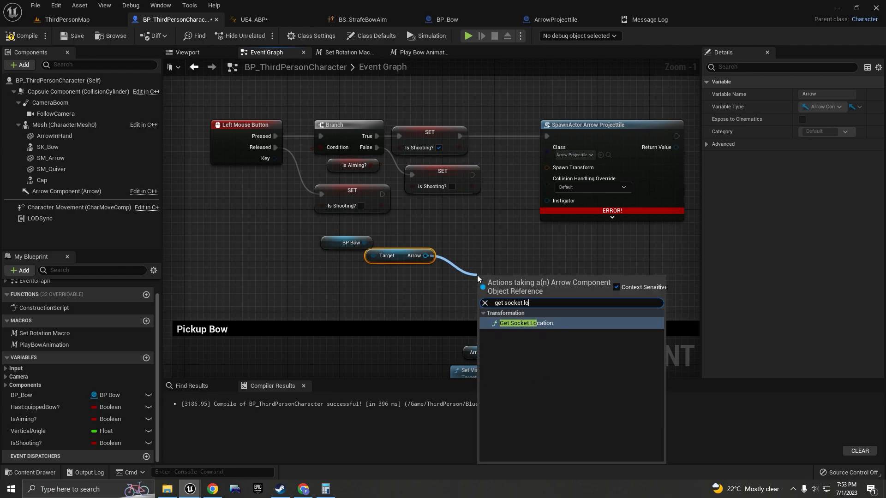
click(539, 321)
drag(546, 305, 519, 279)
click(509, 283)
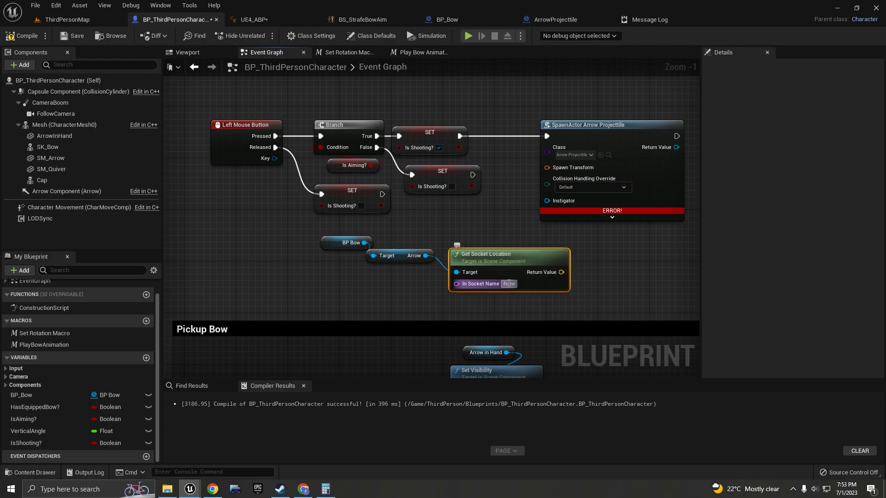
click(529, 254)
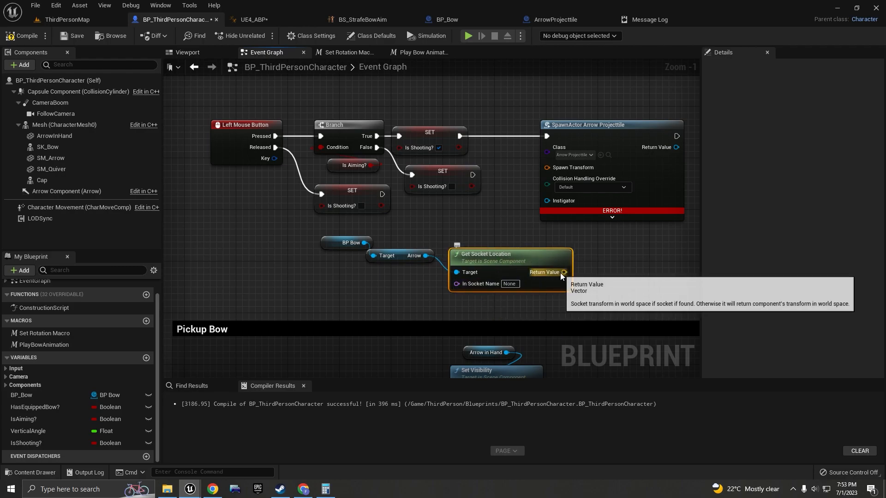
Split the SpawnActor node's Spawn Transform pin and connect Get Socket Location's return value to Spawn Transform Location.
drag(564, 179, 623, 179)
right_click(614, 169)
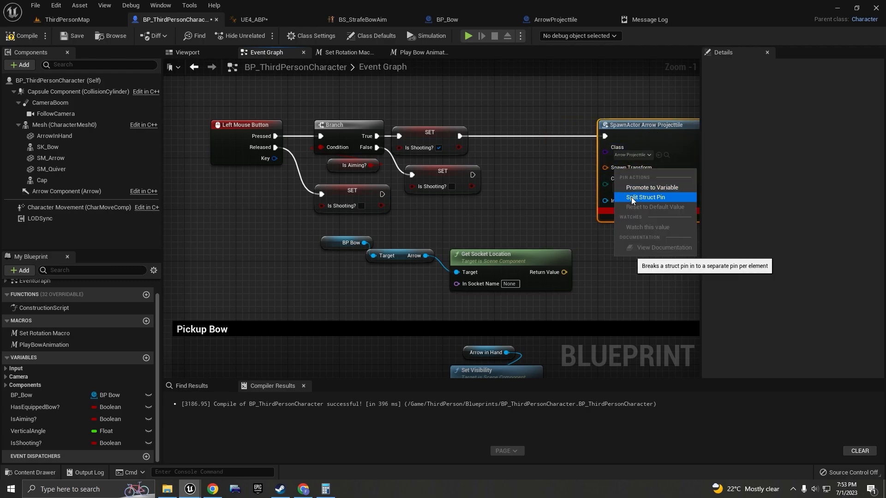
click(631, 197)
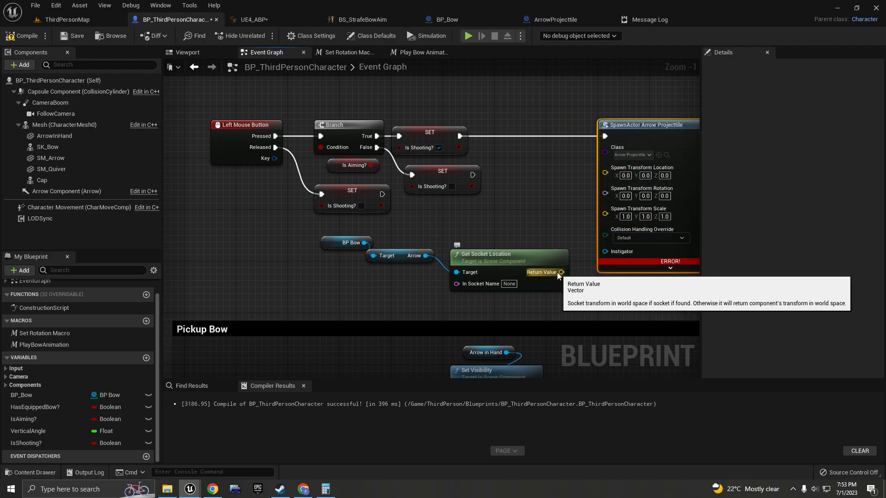
drag(553, 268, 610, 175)
Add a Get Socket Rotation node from the bow's Arrow reference and connect its return value to Spawn Transform Rotation.
right_drag(511, 253, 529, 234)
drag(397, 261, 369, 220)
drag(425, 239, 442, 265)
click(401, 258)
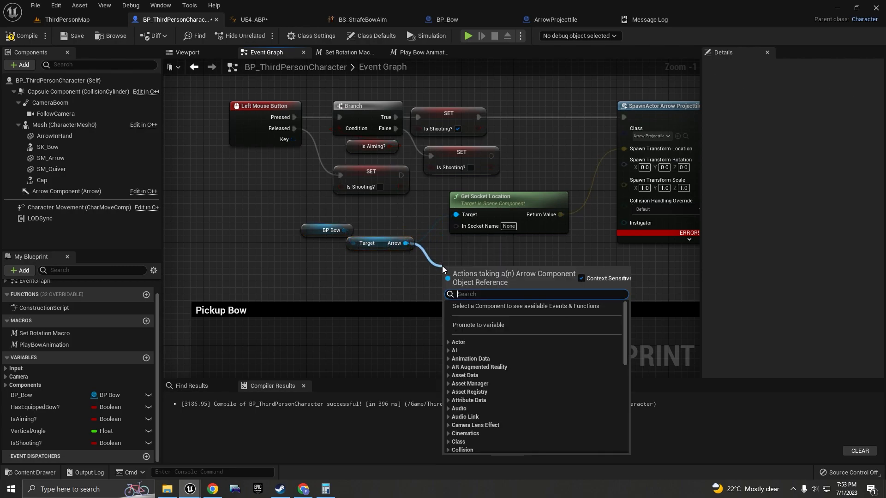
text(get socket)
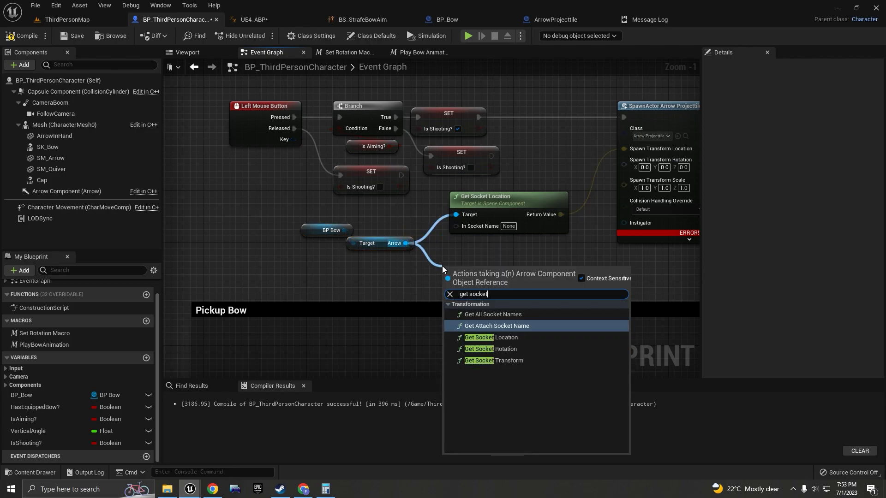
text( rot)
key(Return)
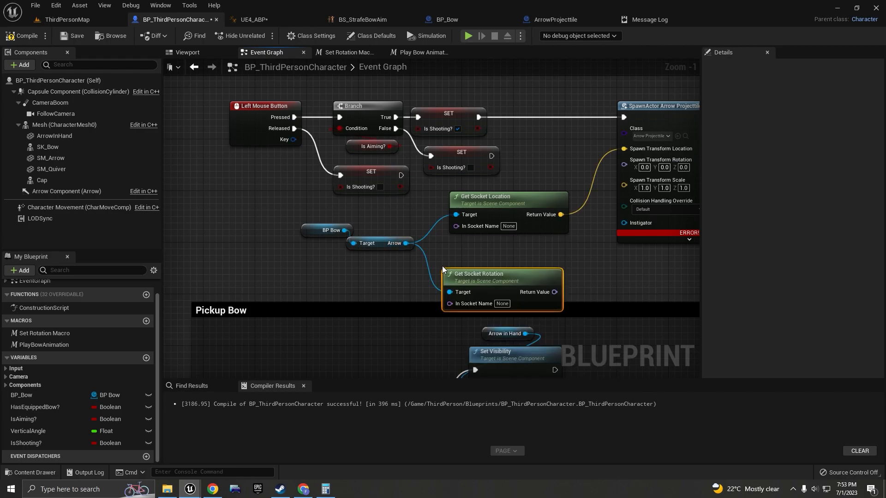
drag(496, 276, 515, 243)
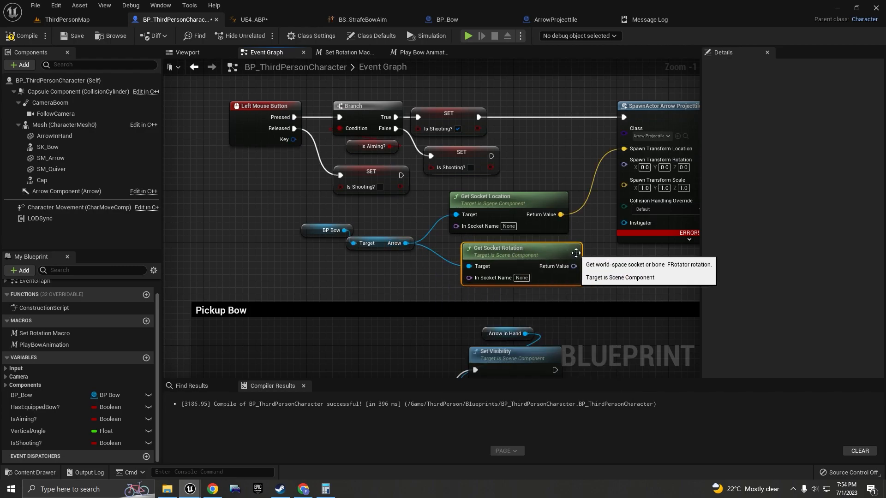
right_drag(522, 252, 475, 257)
drag(520, 273, 583, 175)
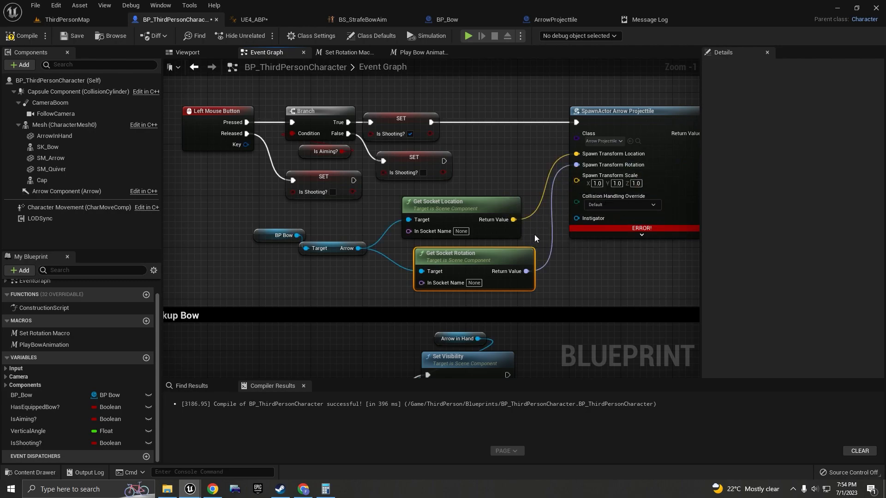
Set the SpawnActor node's Collision Handling Override to Always Spawn, Ignore Collisions, then compile and save the blueprint.
click(606, 205)
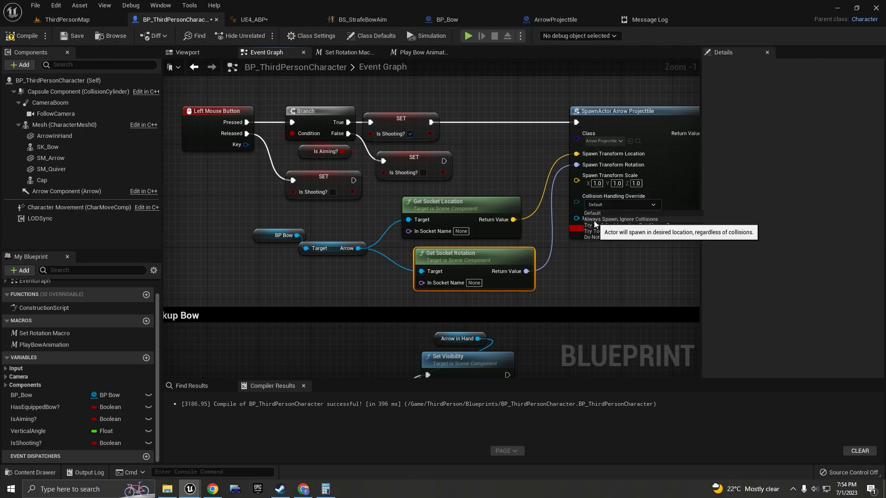
click(628, 219)
click(22, 33)
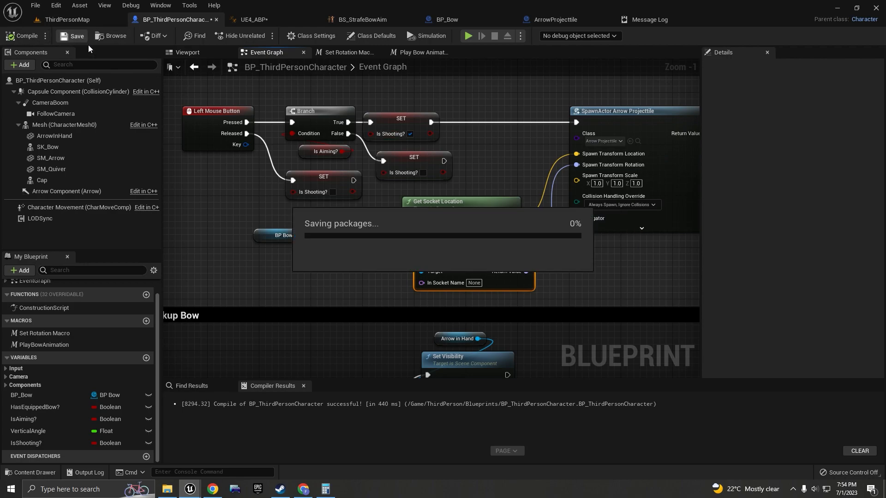
Collapse the BP Bow, Arrow and socket location and rotation nodes into a graph named Spawn Location, placed beside the SpawnActor node.
drag(485, 253, 472, 247)
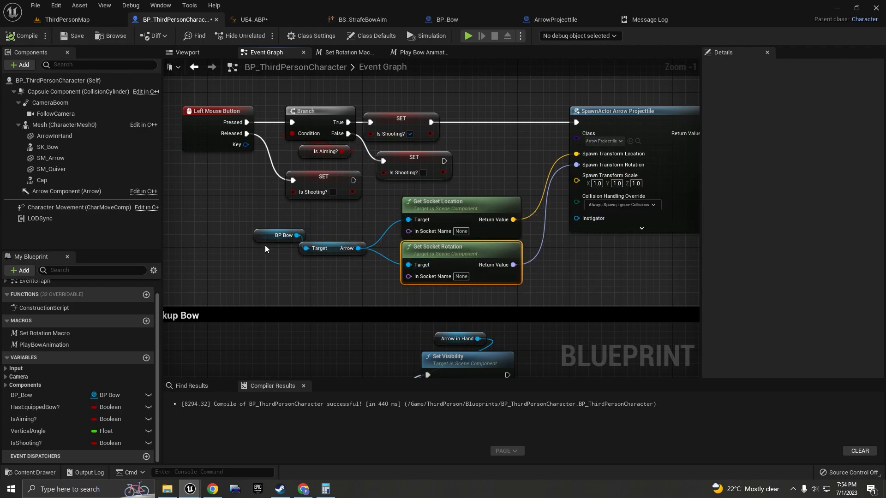
drag(265, 238, 315, 231)
drag(319, 283, 471, 208)
right_click(470, 208)
click(505, 324)
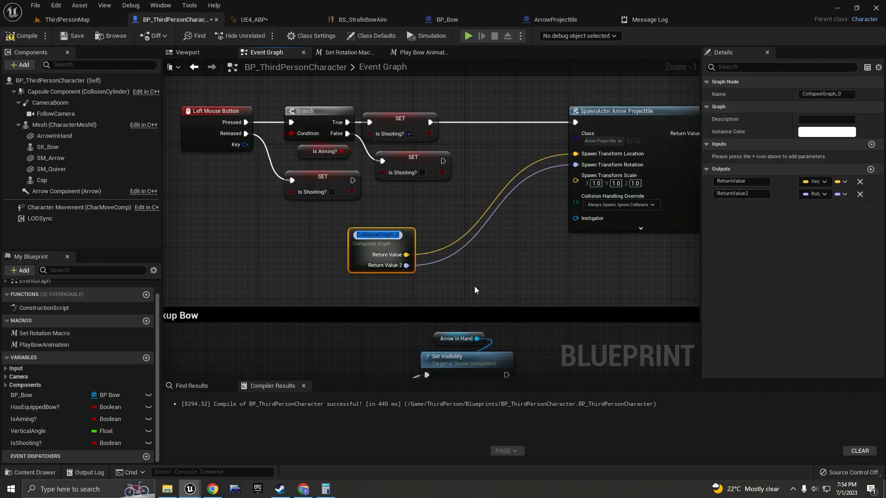
text(S)
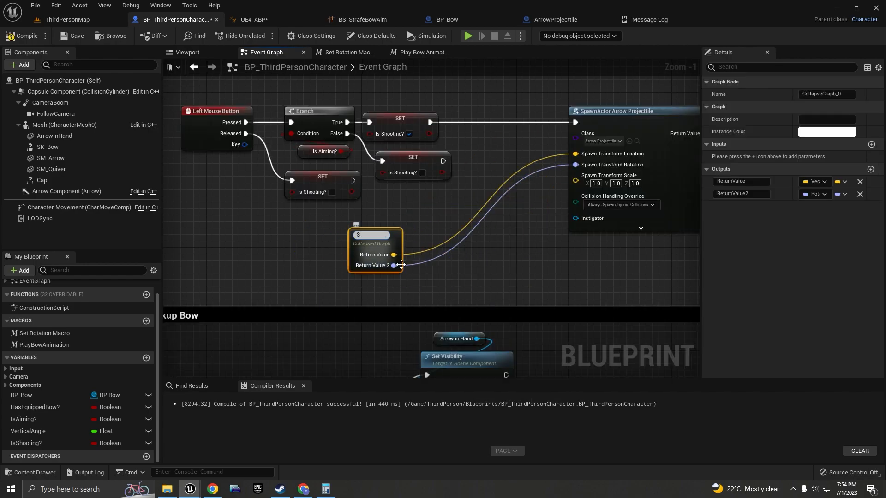
text(pawn Location)
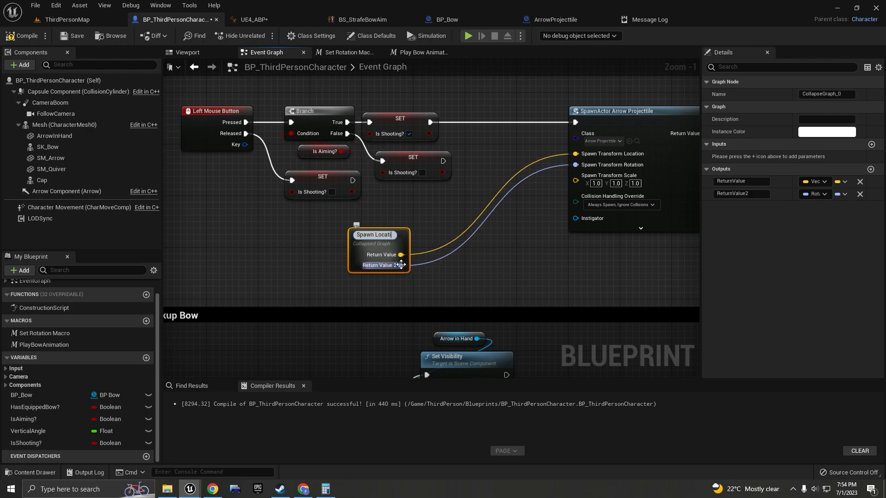
key(Return)
drag(375, 243, 516, 164)
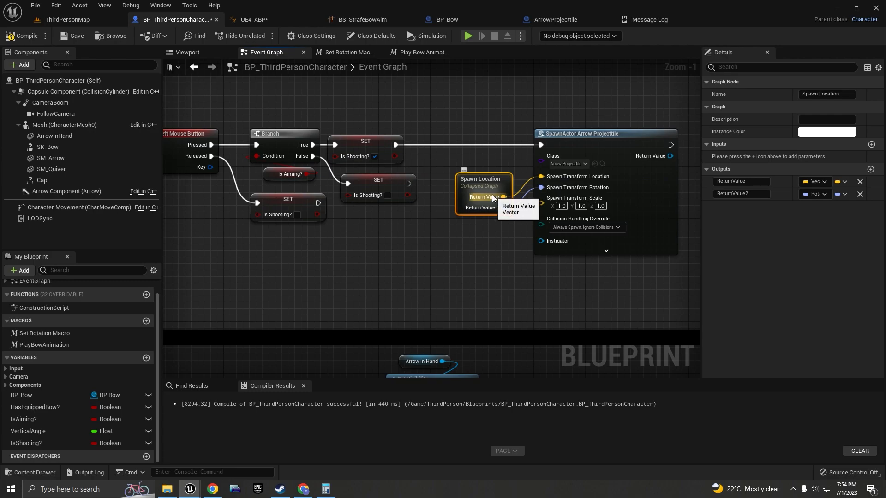
Add the PlayBowAnimation macro after the SpawnActor node and connect the execution output to its Bow Idle input.
scroll(579, 235, down, 3)
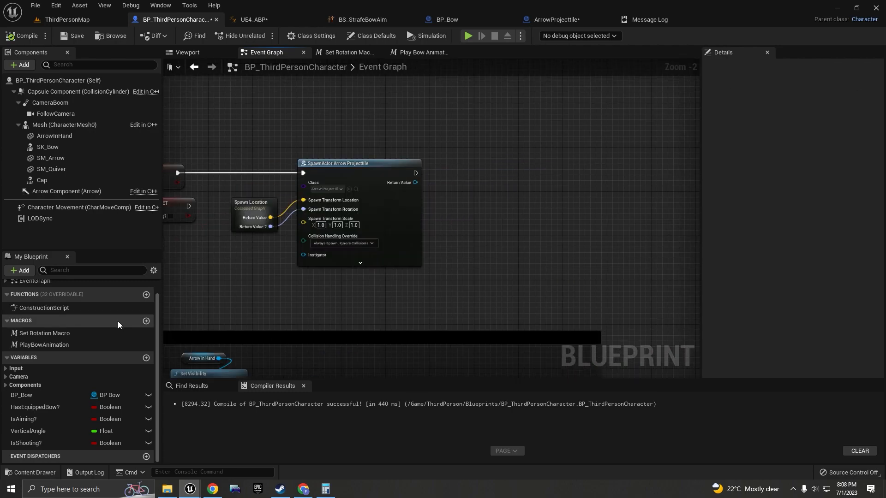
drag(63, 346, 464, 183)
scroll(455, 187, up, 2)
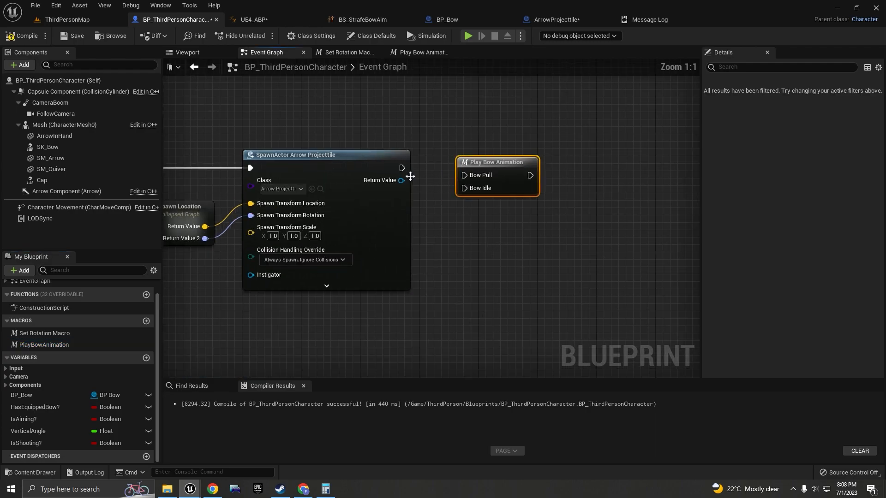
drag(401, 168, 512, 139)
right_drag(640, 193, 575, 219)
Add a Play Sound 2D node after Play Bow Animation with BowShoot as its sound.
drag(464, 181, 541, 173)
text(play so)
key(Return)
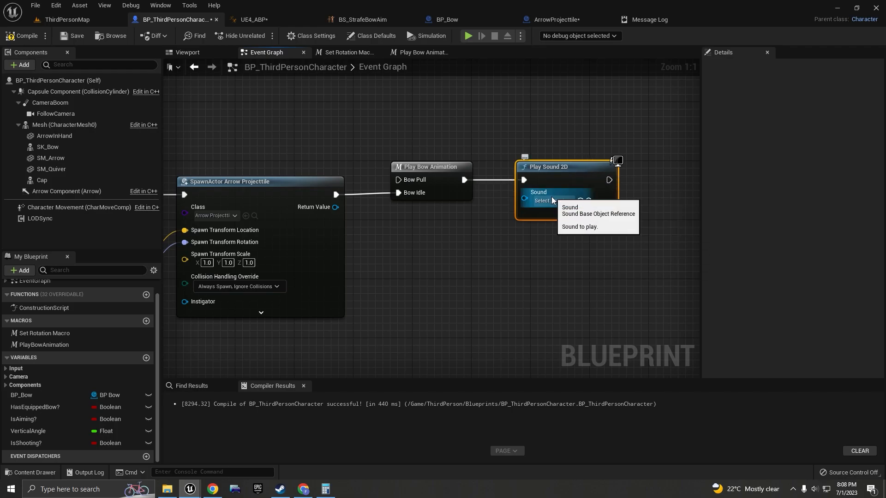
click(552, 201)
text(bowshoo)
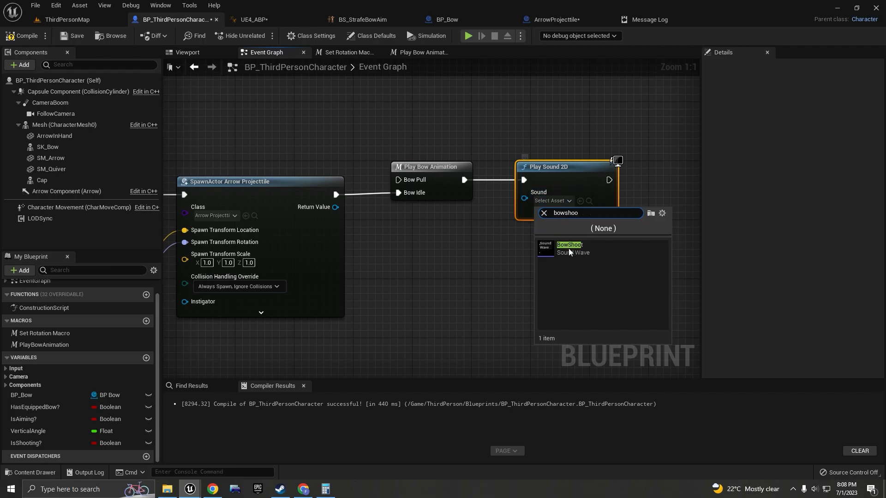
click(569, 248)
click(593, 202)
click(452, 411)
Add Set Simulate Physics for the spawned arrow's SM Arrow after Play Sound 2D, with Simulate disabled.
drag(382, 198, 539, 235)
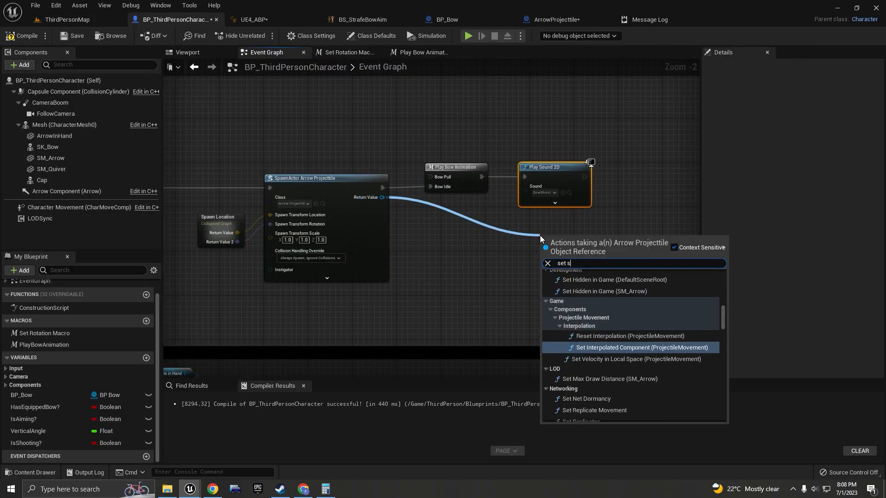
text(simulate)
key(Return)
drag(579, 256, 634, 184)
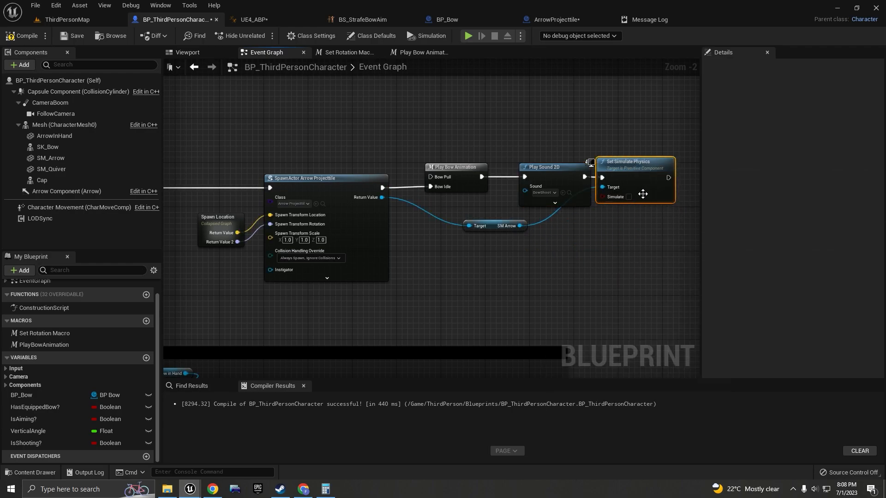
Add a Retriggerable Delay node after Set Simulate Physics and align it with the execution chain.
scroll(464, 220, down, 1)
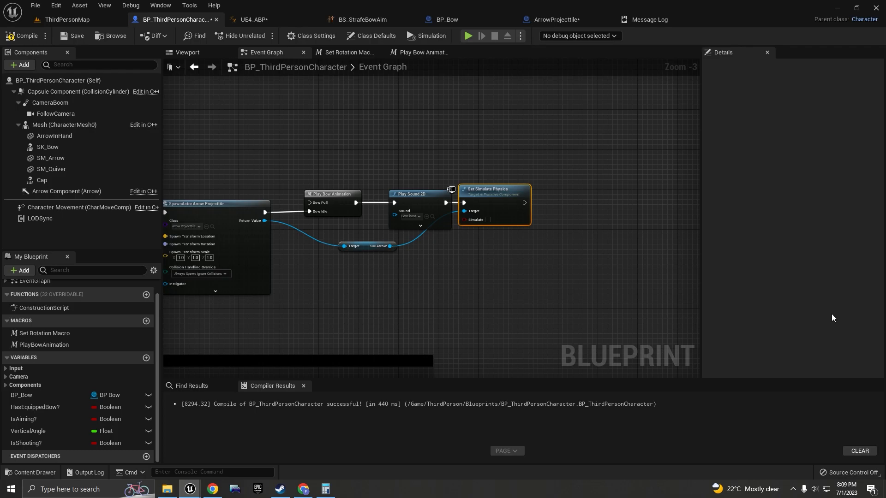
scroll(523, 201, up, 1)
drag(510, 195, 557, 195)
text(retrigger)
key(Return)
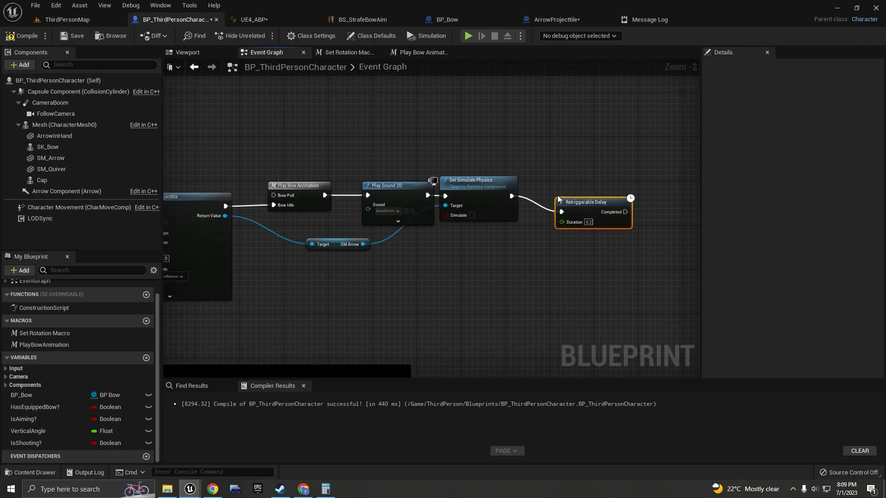
drag(580, 204, 559, 189)
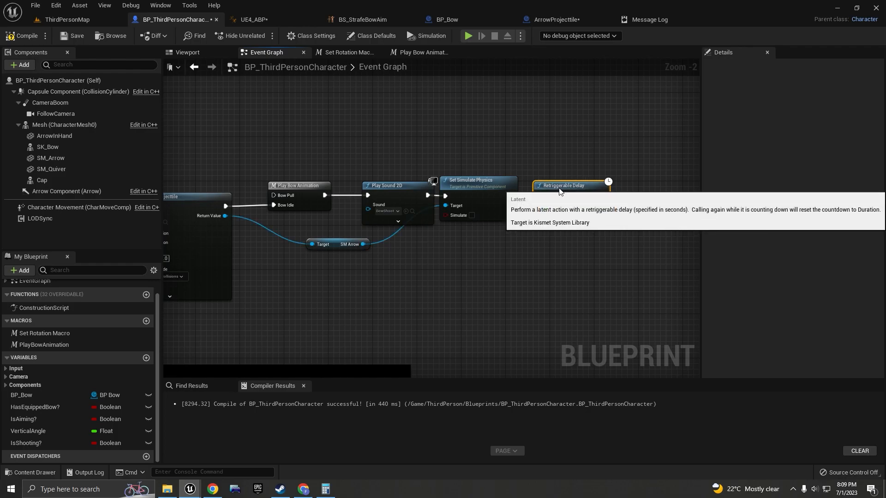
right_drag(630, 204, 541, 215)
Duplicate Set Simulate Physics after the delay, enable Simulate and target SM Arrow, with the delay's duration set to 0.06.
drag(363, 255, 476, 233)
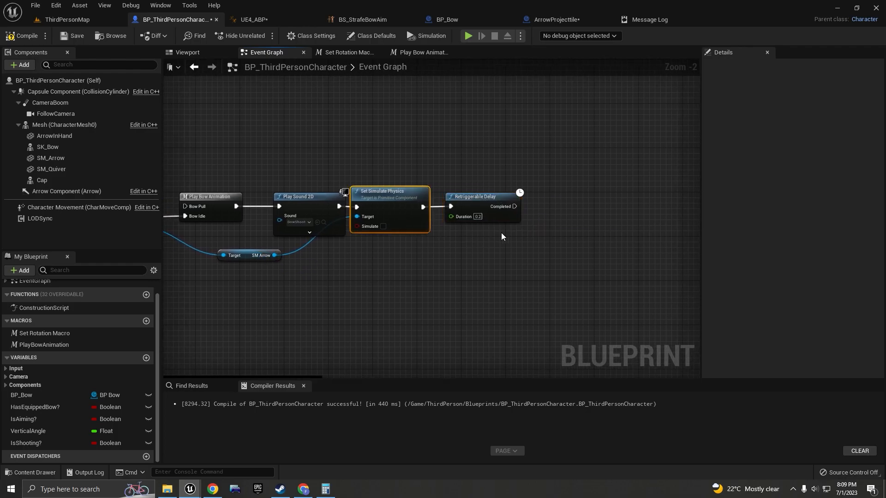
key(ctrl+v)
drag(512, 209, 588, 199)
click(583, 228)
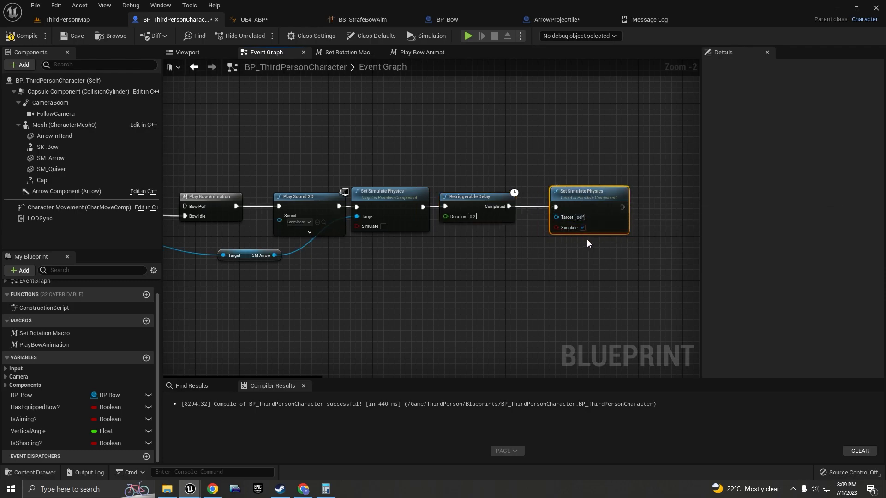
click(566, 167)
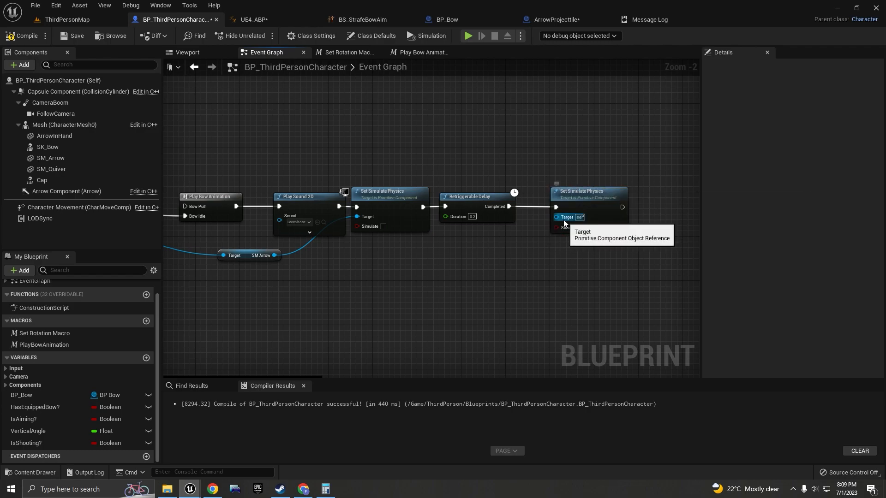
drag(563, 222, 275, 255)
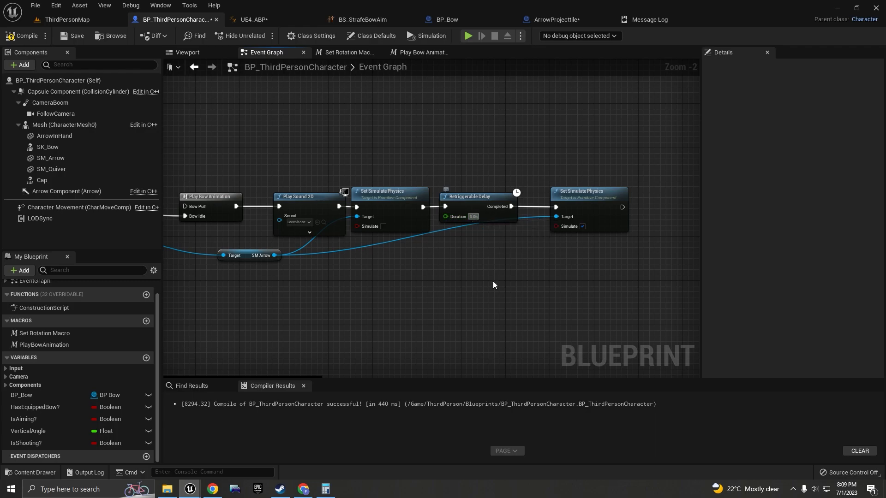
Add a Set Visibility node at the end of the chain targeting ArrowInHand, with New Visibility disabled.
right_drag(529, 287, 416, 308)
drag(508, 229, 584, 214)
text(set visibi)
key(Return)
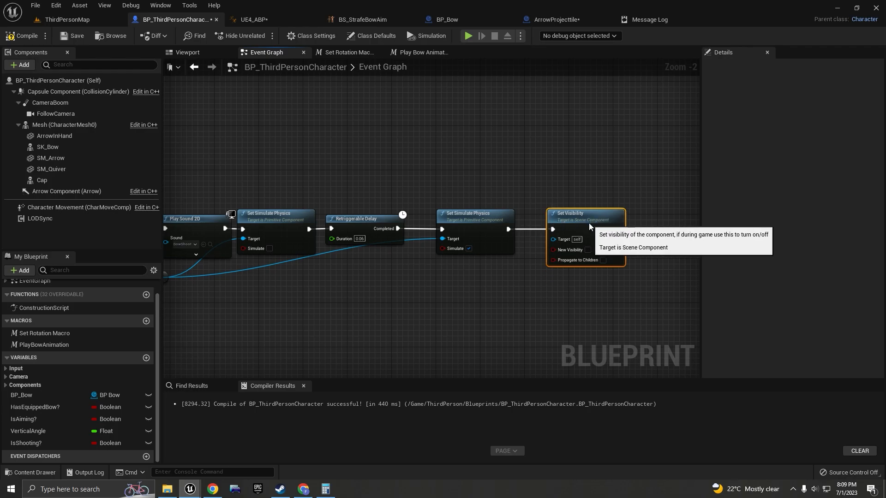
drag(51, 136, 566, 241)
drag(582, 286, 573, 278)
right_drag(613, 281, 493, 281)
Play the level to test equipping the bow, aiming and shooting, and return to the event graph.
click(468, 36)
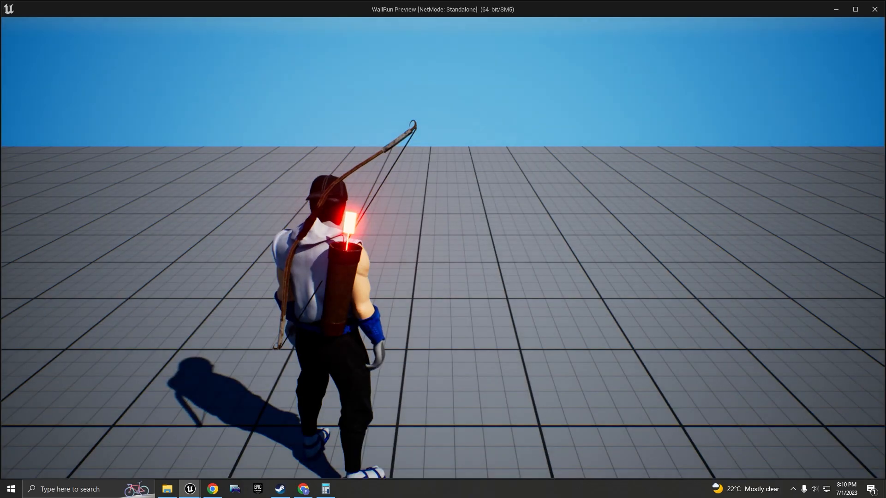
key(e)
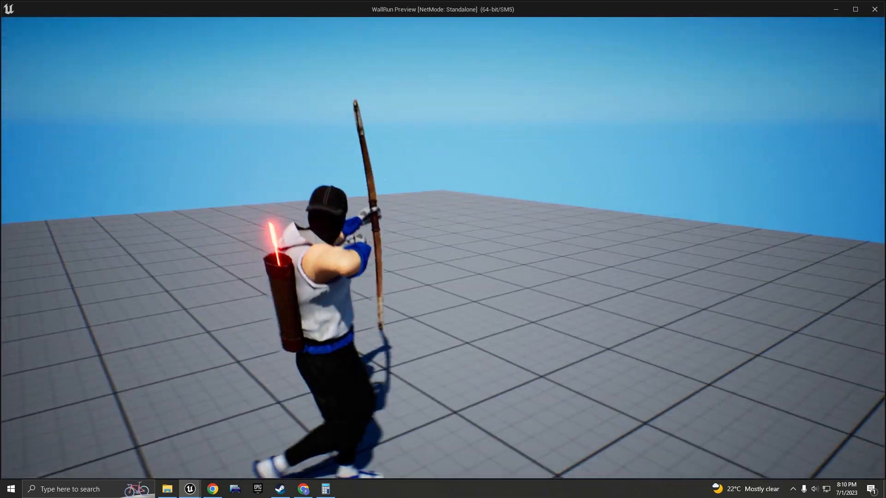
key(Escape)
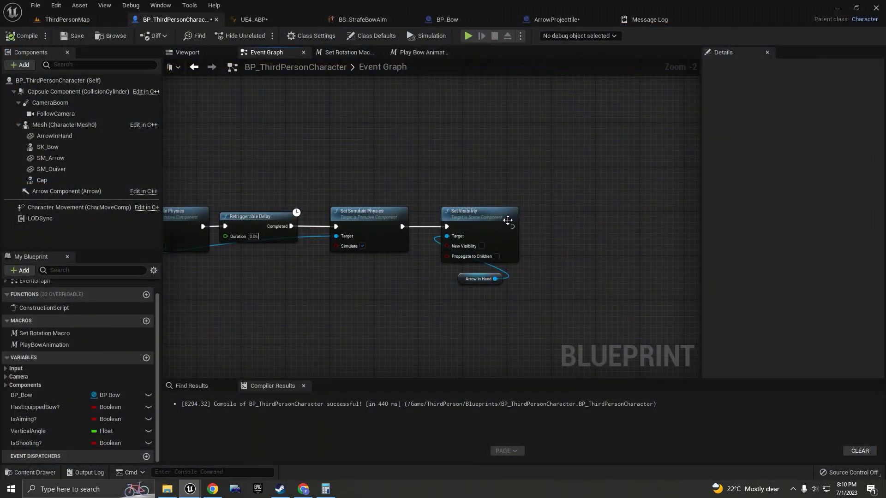
scroll(516, 225, down, 5)
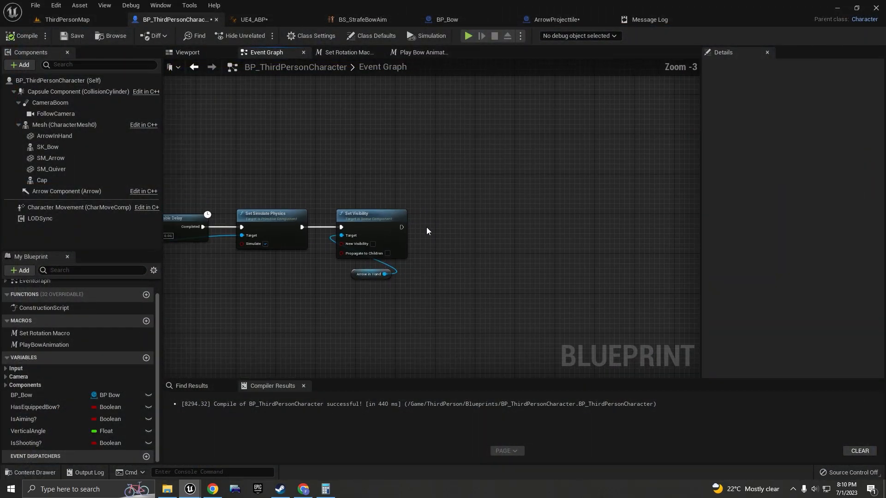
Wrap the whole shooting node chain in a black comment box titled Shoot, with its bubble shown when zoomed out.
scroll(509, 224, down, 2)
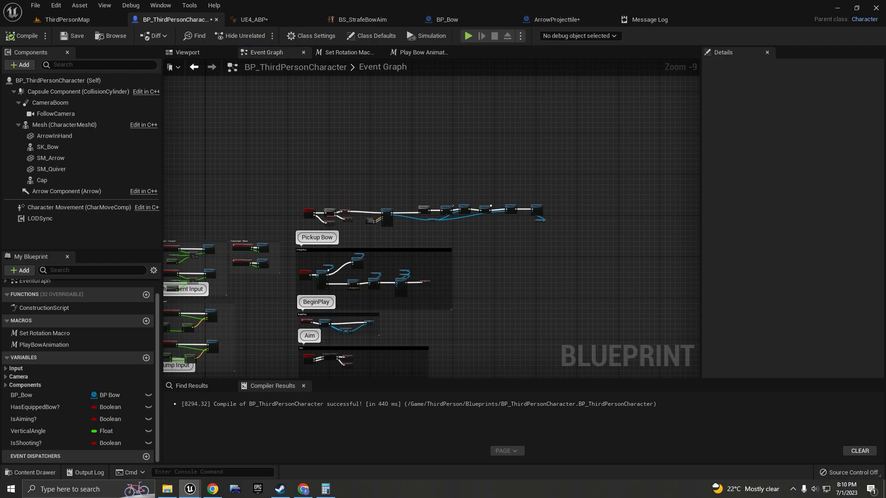
drag(295, 194, 568, 231)
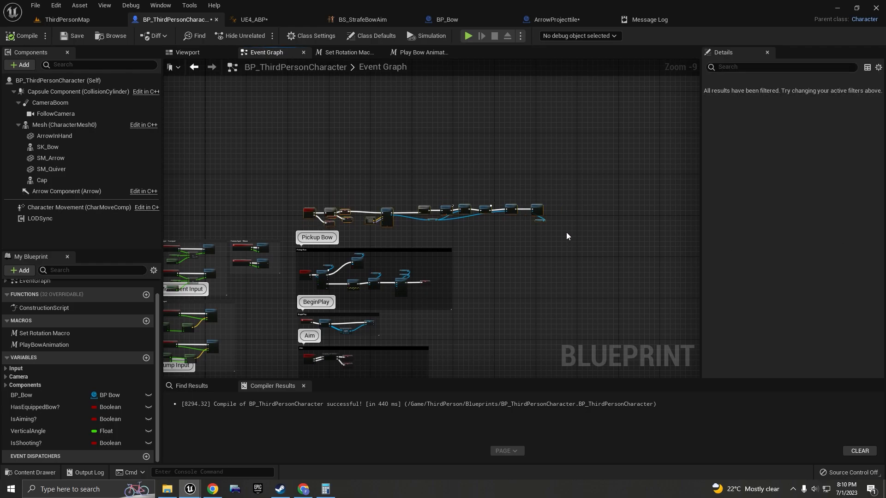
text(c)
text(Shoot)
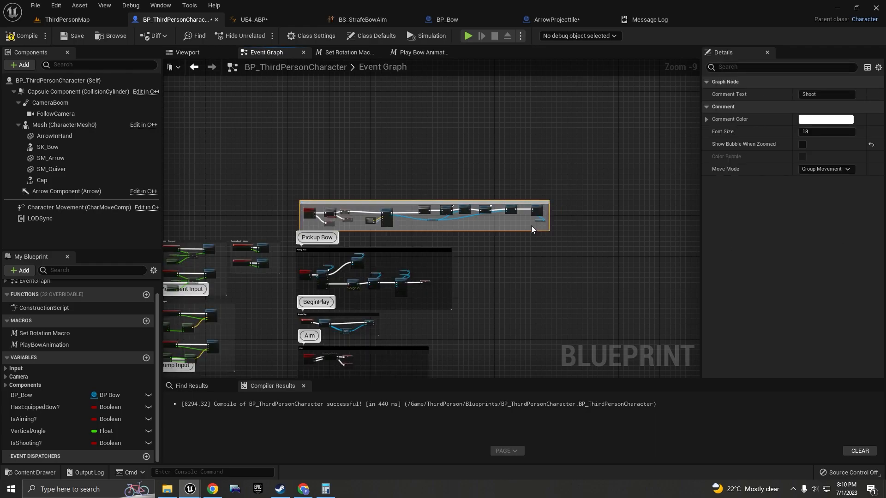
click(802, 144)
click(826, 119)
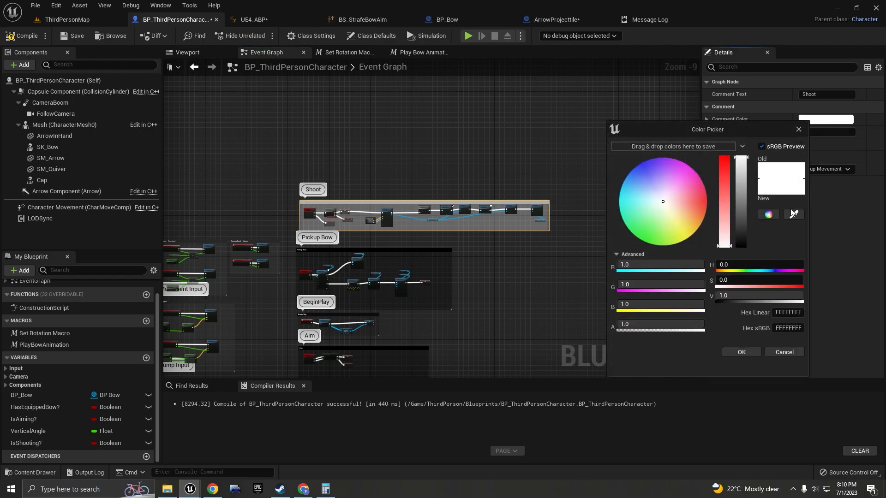
Add a Retriggerable Delay node after the Set Visibility node at the end of the Shoot chain.
scroll(572, 217, up, 4)
scroll(574, 189, up, 3)
right_drag(573, 189, 474, 217)
scroll(258, 198, down, 2)
click(383, 200)
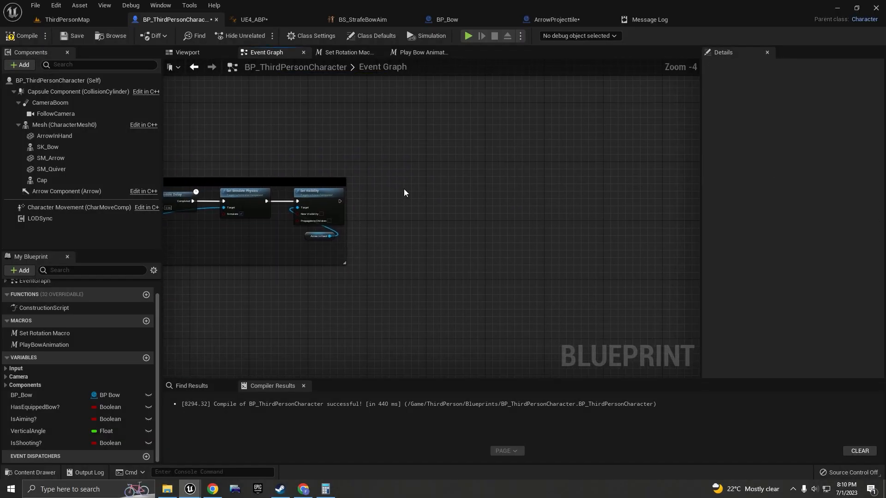
scroll(392, 196, up, 1)
drag(325, 208, 411, 209)
text(g)
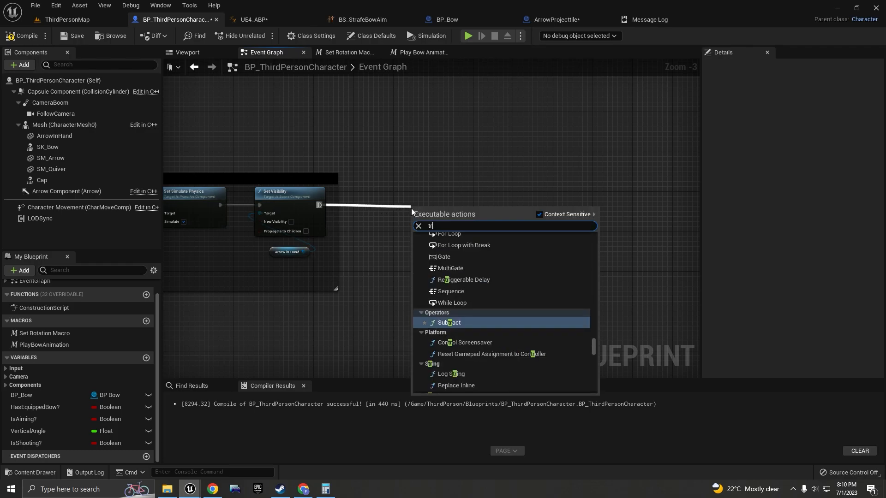
key(BackSpace)
text(d)
key(BackSpace)
text(retrig)
key(Return)
Align the new Retriggerable Delay with the execution chain and set its Duration to 1.1.
drag(411, 209, 372, 194)
scroll(386, 207, up, 3)
click(406, 216)
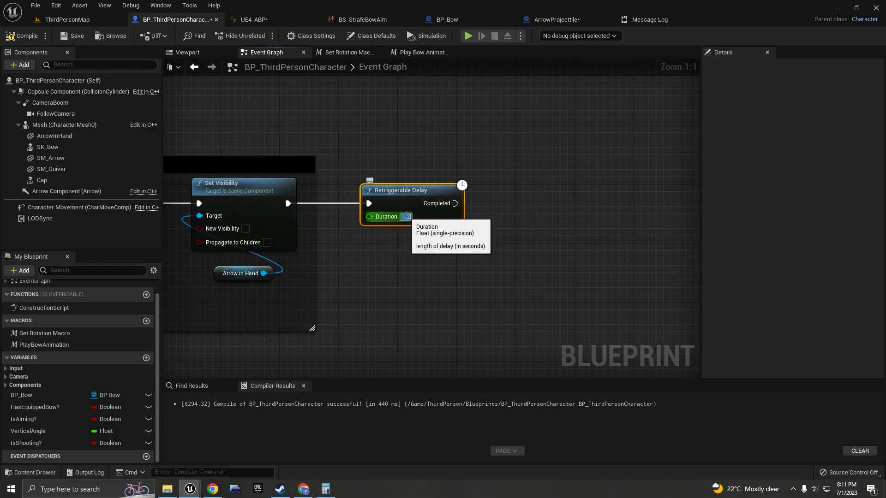
text(1.1)
key(Return)
Add a Branch node after the delay and use the IsAiming? variable as its condition, placed just below it.
right_drag(451, 203, 376, 218)
drag(378, 217, 460, 216)
text(branch)
click(472, 304)
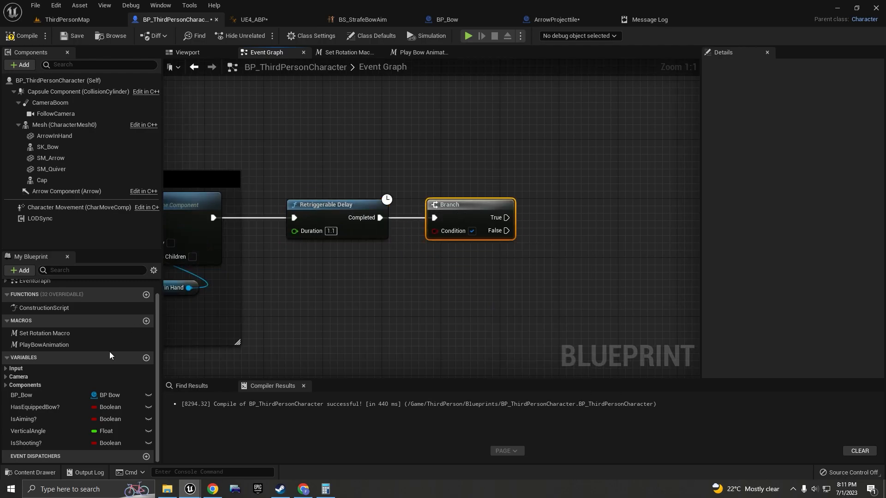
drag(35, 419, 434, 230)
click(457, 264)
drag(443, 267, 450, 259)
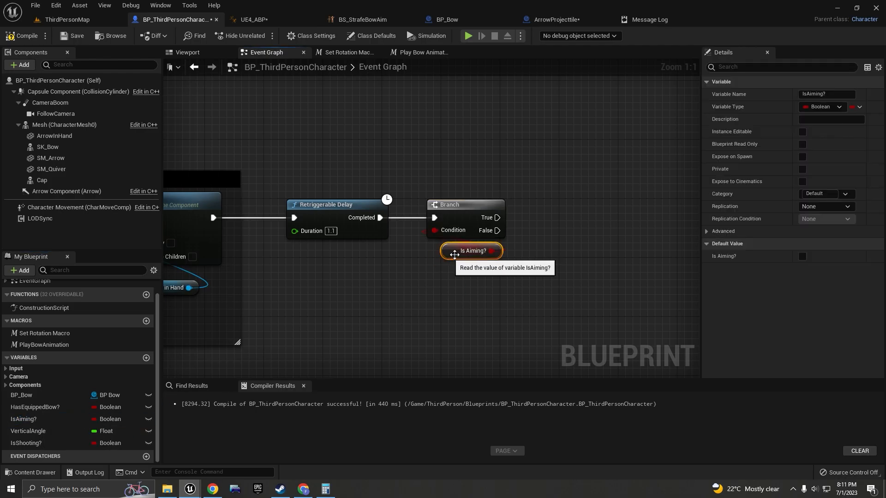
Add the PlayBowAnimation macro after the Branch, connecting True to Bow Pull and False to Bow Idle.
right_drag(525, 249, 455, 237)
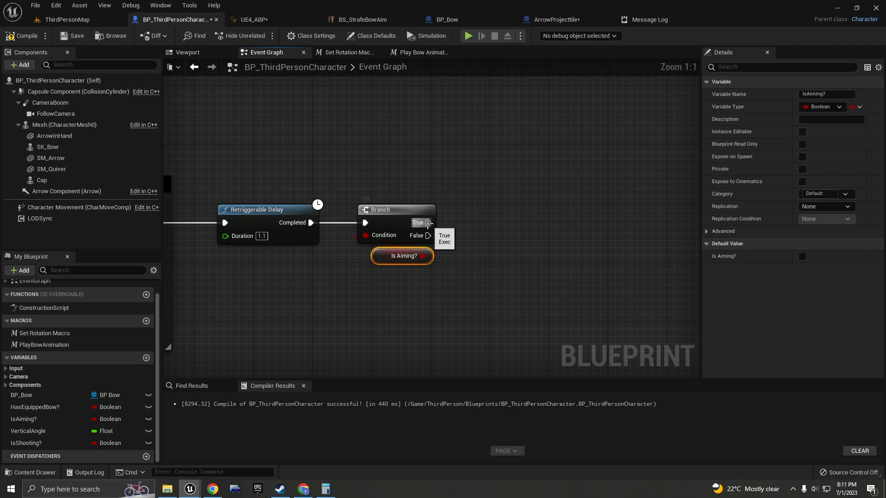
drag(51, 345, 490, 212)
drag(429, 223, 512, 210)
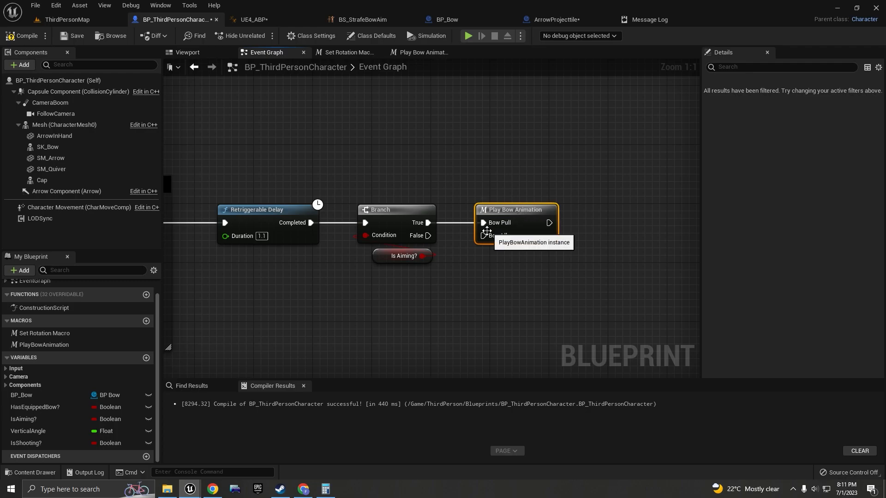
drag(483, 235, 421, 237)
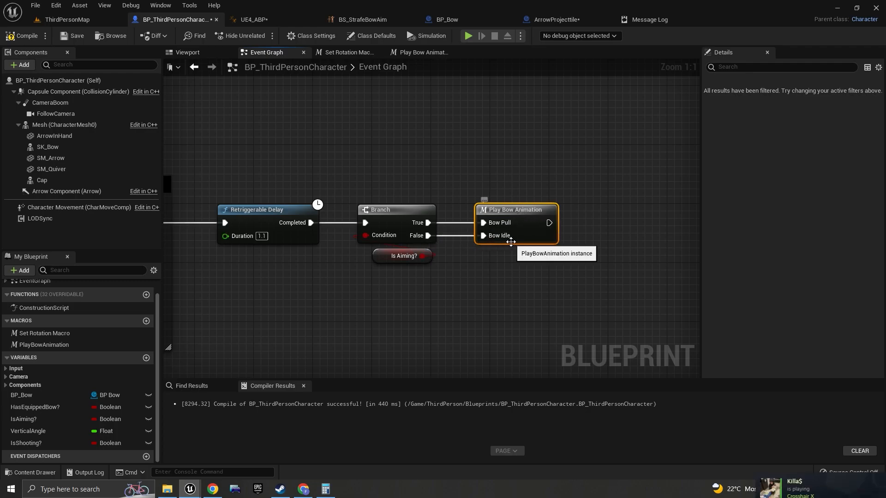
scroll(498, 242, down, 8)
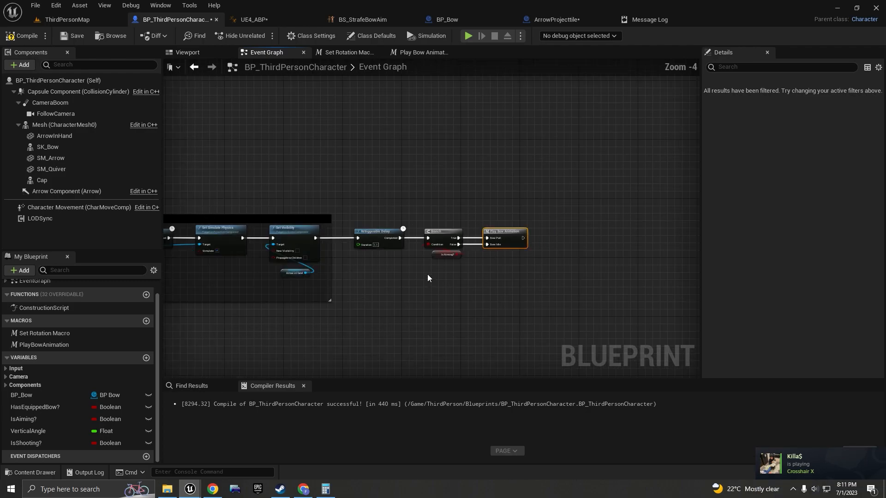
scroll(533, 261, up, 7)
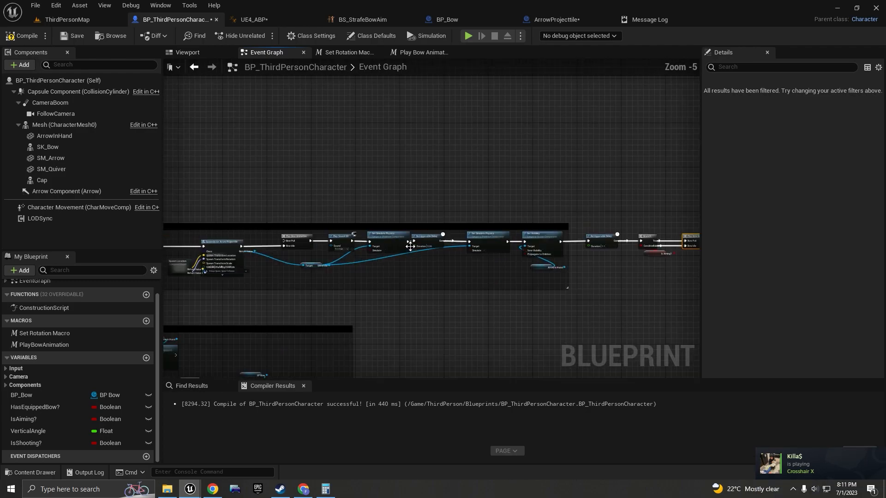
right_drag(457, 292, 458, 290)
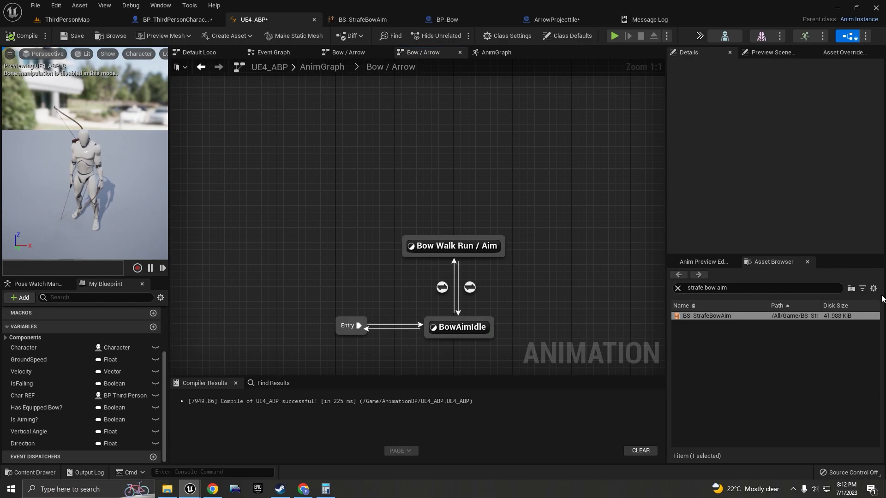
Find the Bow_Shoot_2_Aim animation in UE4_ABP and add it as a state above Bow Walk Run / Aim in the Bow / Arrow state machine.
click(740, 288)
text(bow shoot 2 aim)
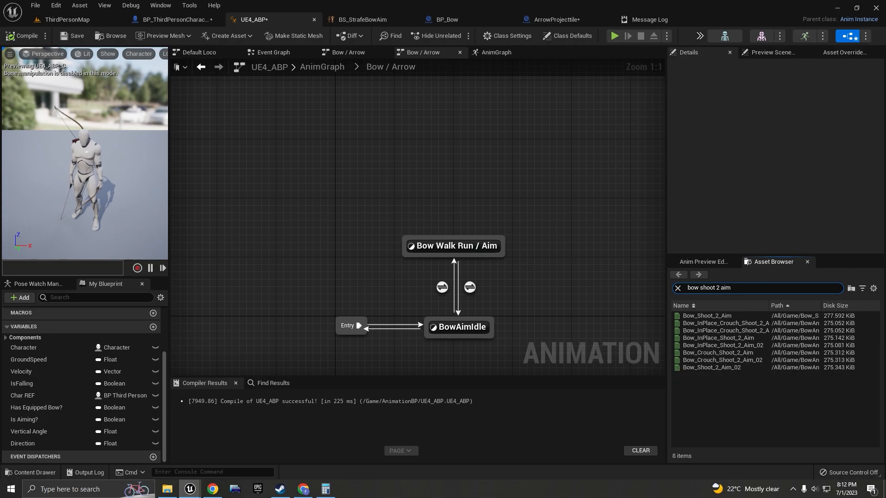
drag(706, 315, 431, 155)
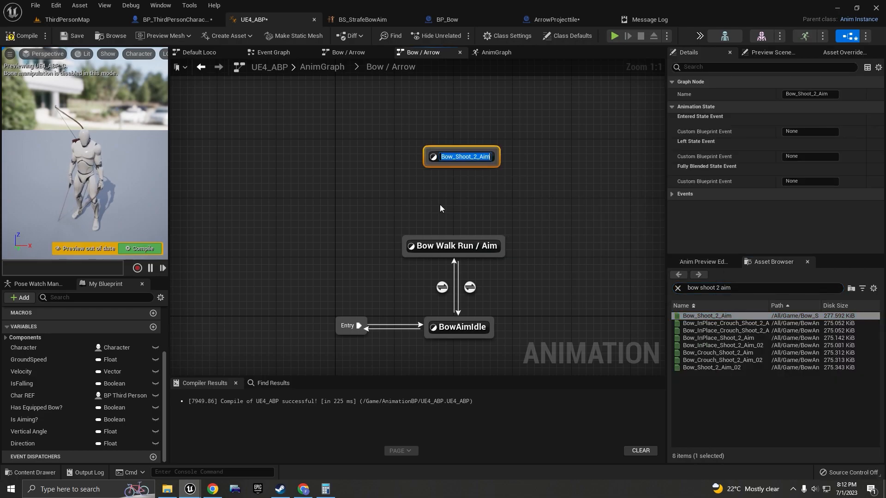
Open the Bow_Shoot_2_Aim animation from its new state and scrub the timeline to about frame 18.
double_click(477, 158)
double_click(388, 233)
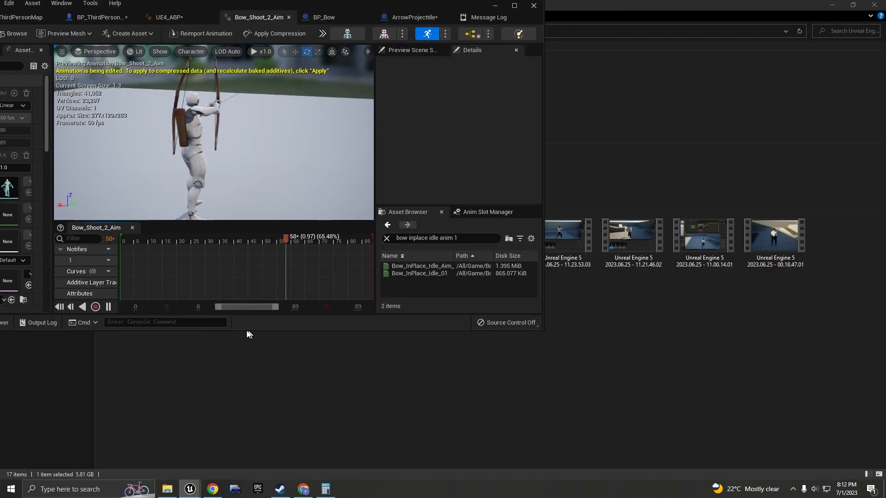
drag(364, 340, 328, 351)
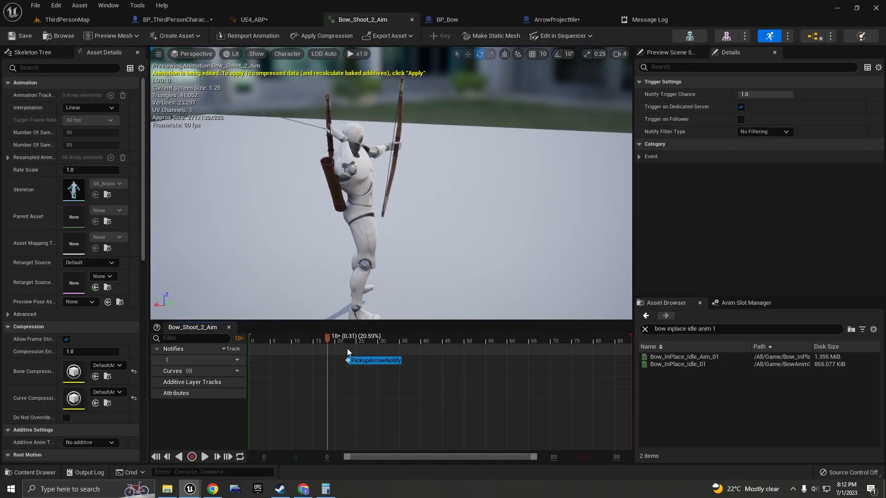
click(430, 360)
right_click(417, 363)
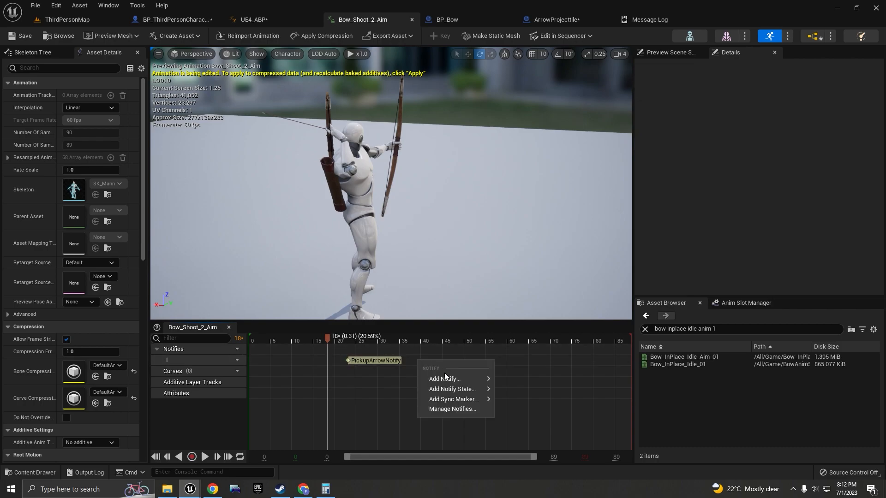
key(Escape)
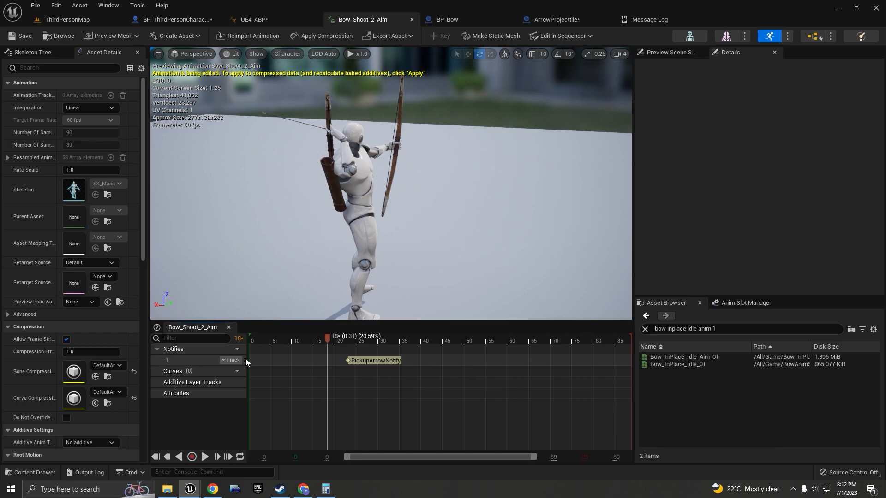
right_click(297, 361)
mouse_move(307, 382)
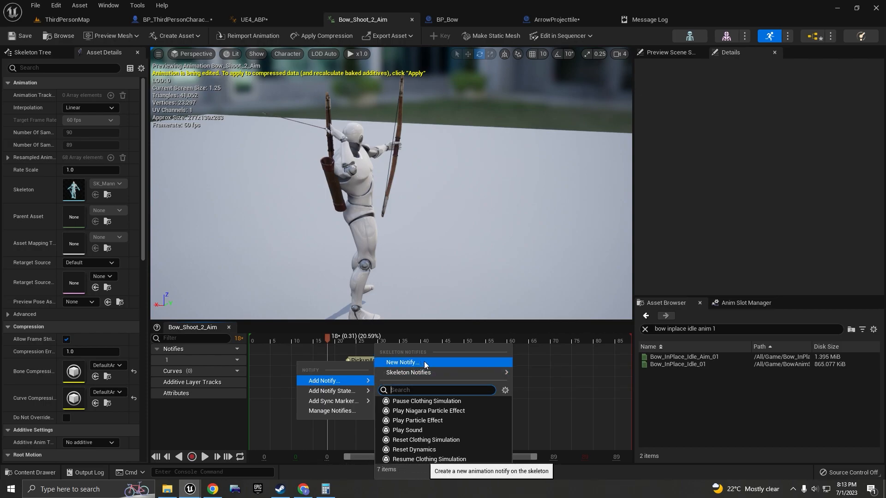
click(351, 359)
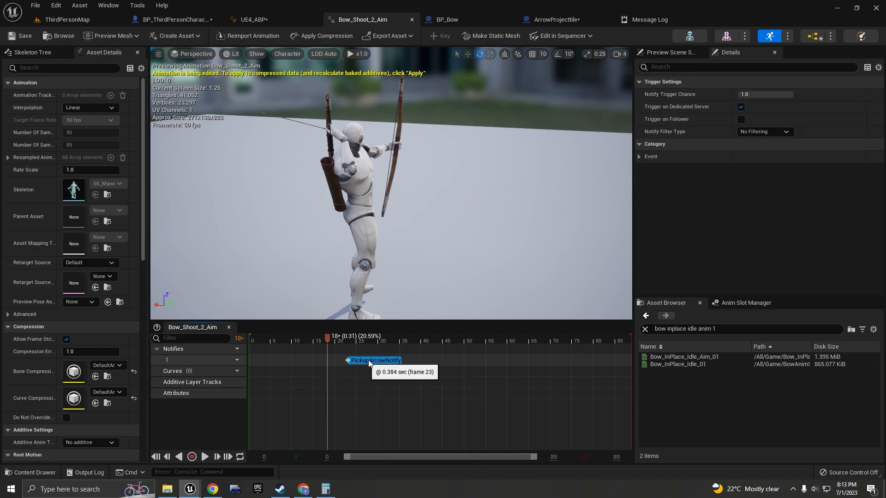
click(378, 364)
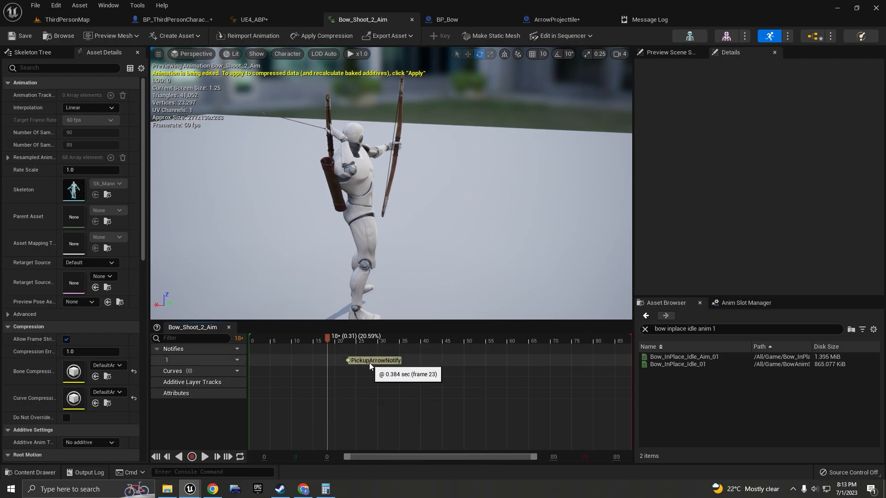
Scrub to the moment the hand reaches for the quiver and move PickupArrowNotify to that point, at about 0.40 s.
drag(305, 338, 348, 343)
click(364, 358)
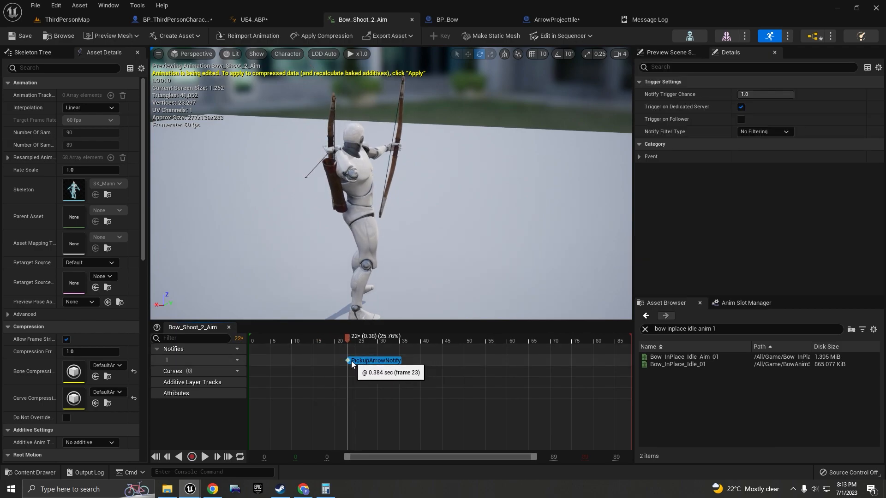
right_drag(347, 265, 387, 212)
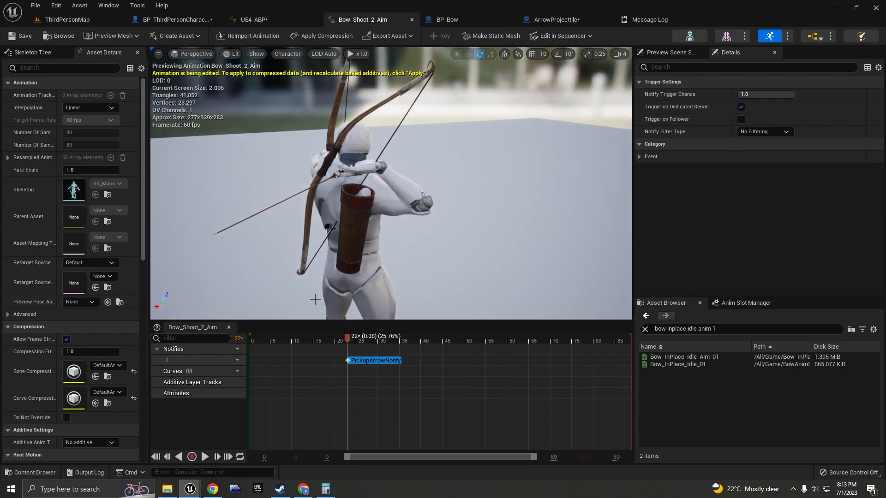
drag(314, 340, 352, 336)
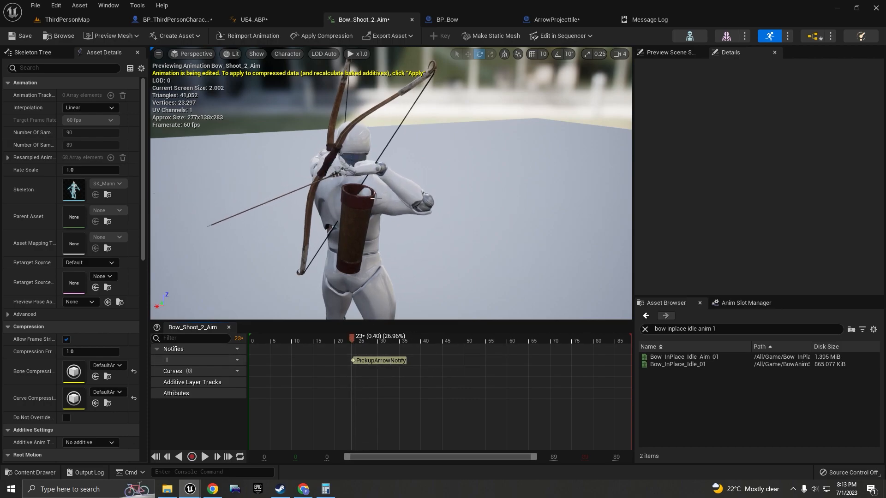
click(383, 360)
click(389, 378)
click(381, 357)
In UE4_ABP's Event Graph, add the AnimNotify_PickupArrowNotify event and place it below the Event Blueprint Begin Play chain.
click(247, 20)
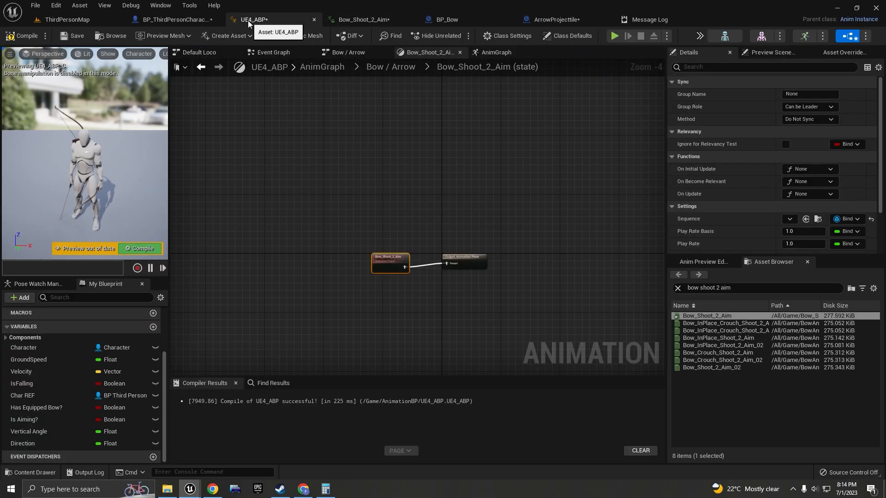
click(214, 53)
click(268, 54)
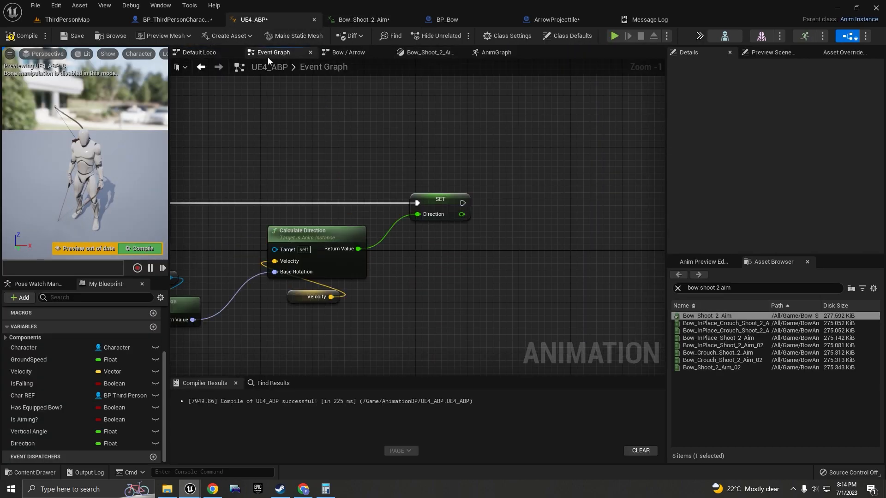
right_click(276, 278)
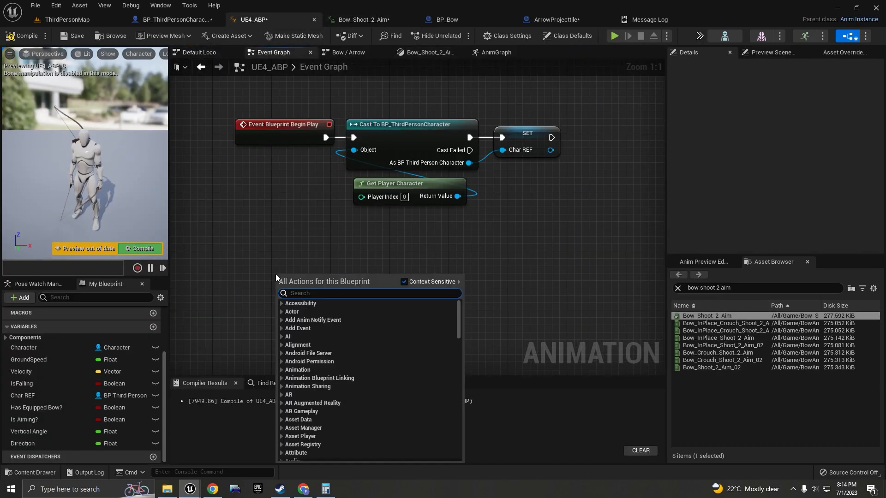
click(366, 20)
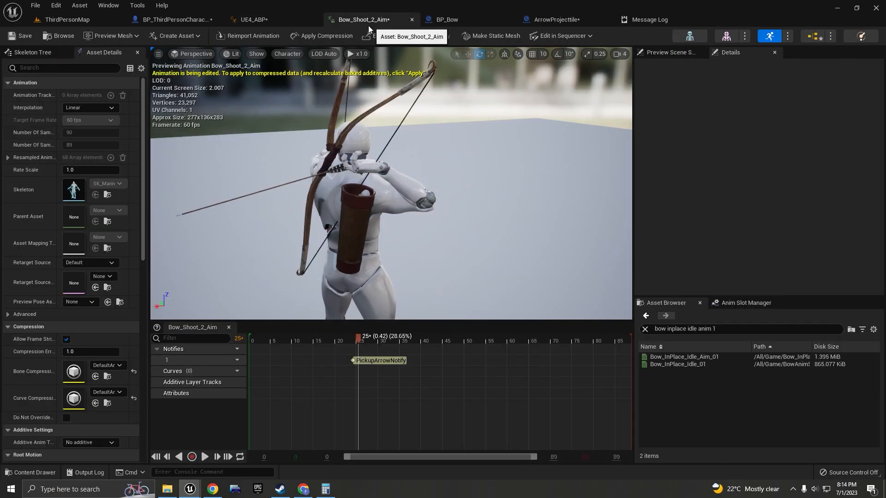
click(264, 21)
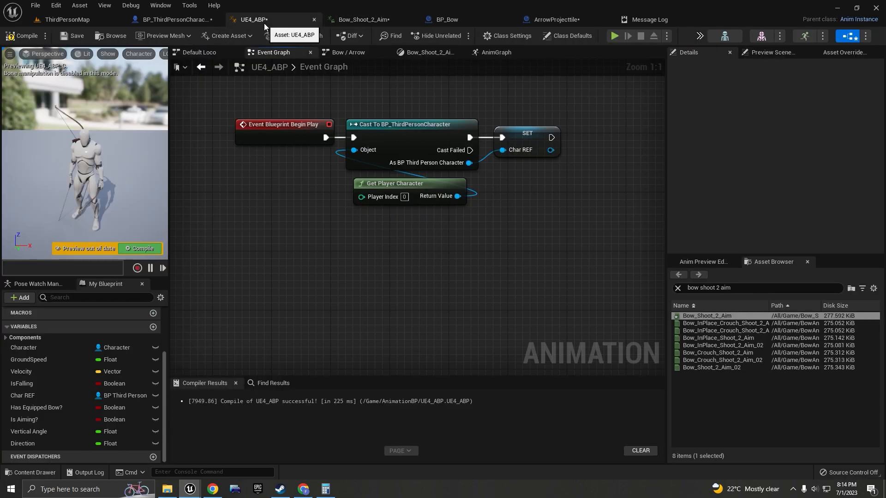
right_click(281, 261)
text(pickup a)
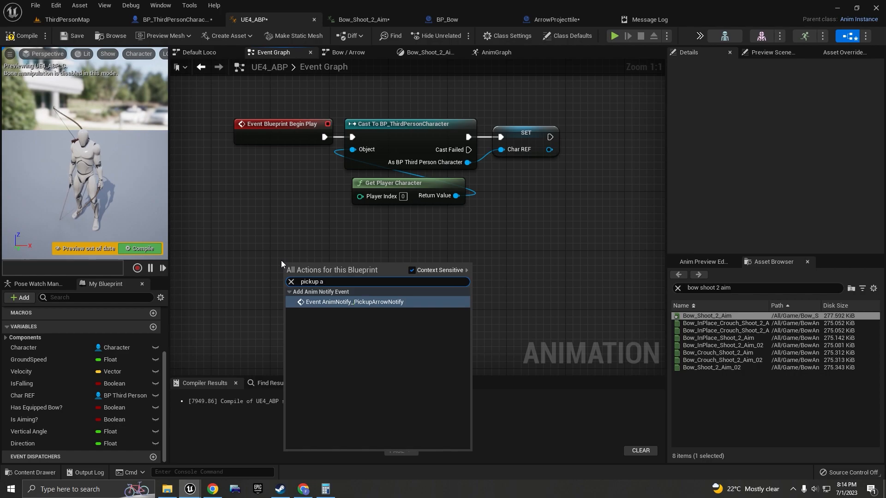
key(Return)
drag(387, 281, 326, 309)
Connect a Print String node with the text Hello to AnimNotify_PickupArrowNotify and compile UE4_ABP.
right_drag(344, 315, 356, 272)
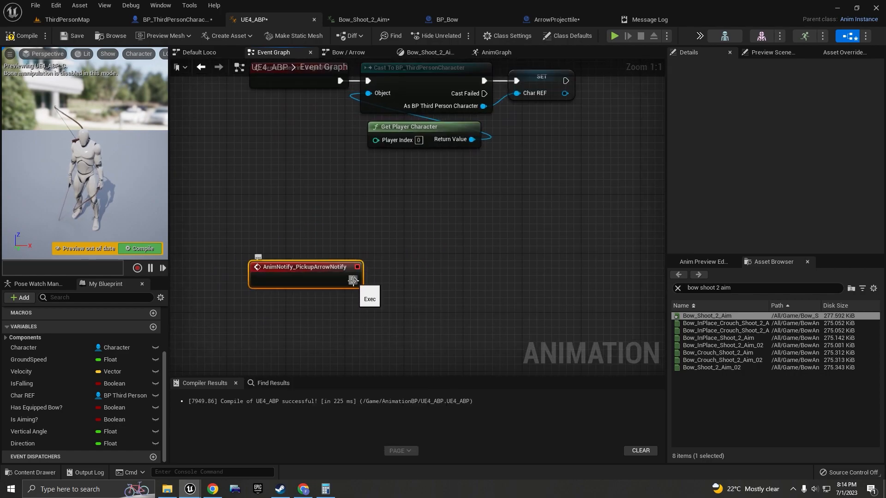
drag(353, 280, 404, 280)
text([ronm)
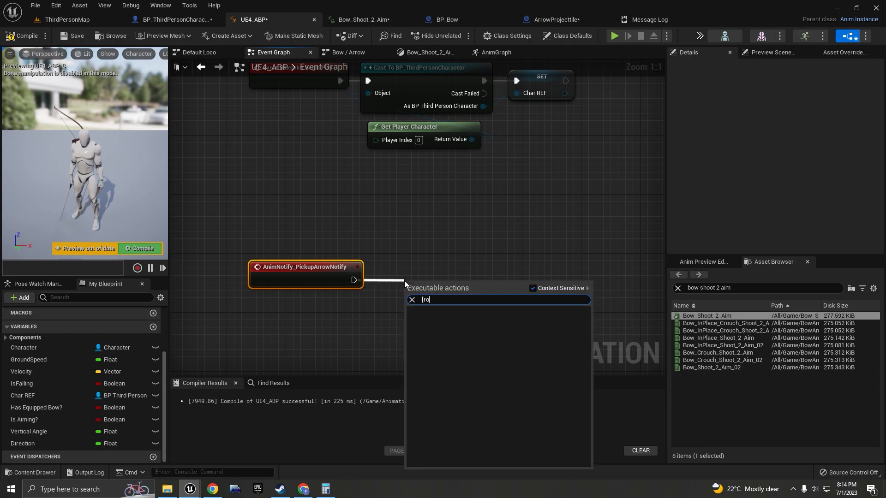
key(BackSpace)
key(BackSpace)
key(BackSpace)
key(BackSpace)
key(BackSpace)
text(print)
key(Return)
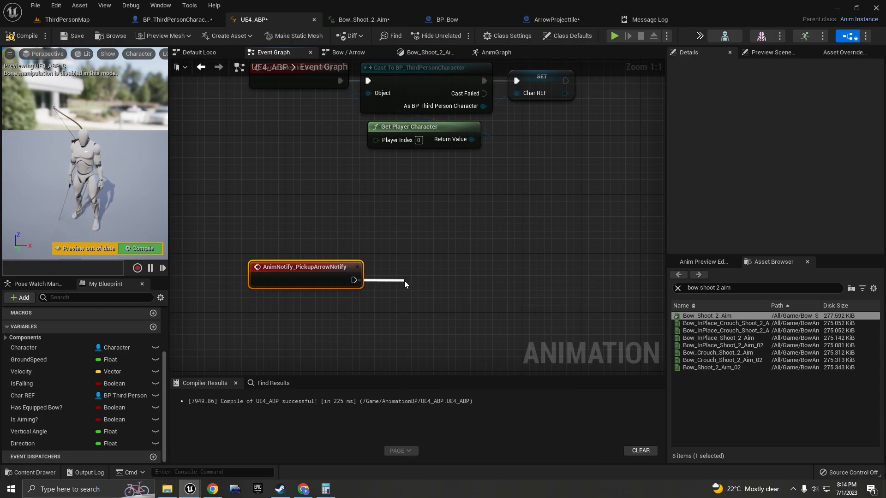
click(155, 248)
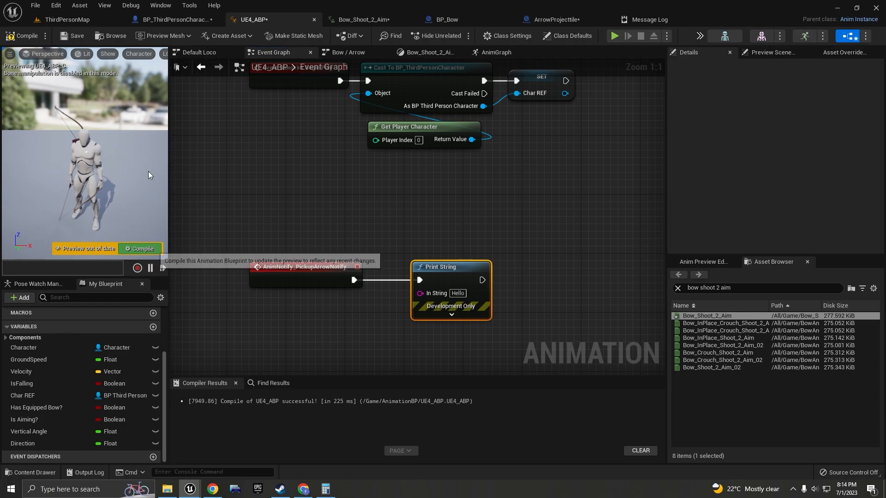
In the Bow / Arrow state machine, add transitions both ways between Bow Walk Run / Aim and Bow_Shoot_2_Aim, and open the rule into Bow_Shoot_2_Aim.
click(62, 22)
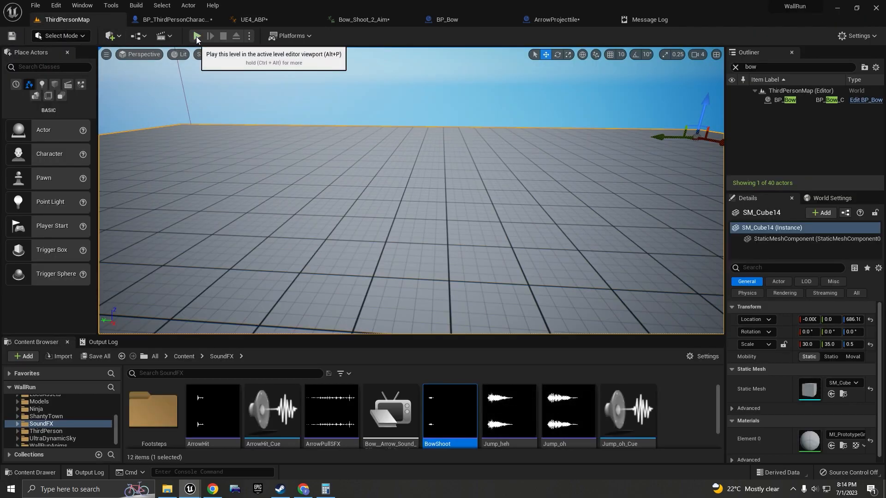
click(255, 20)
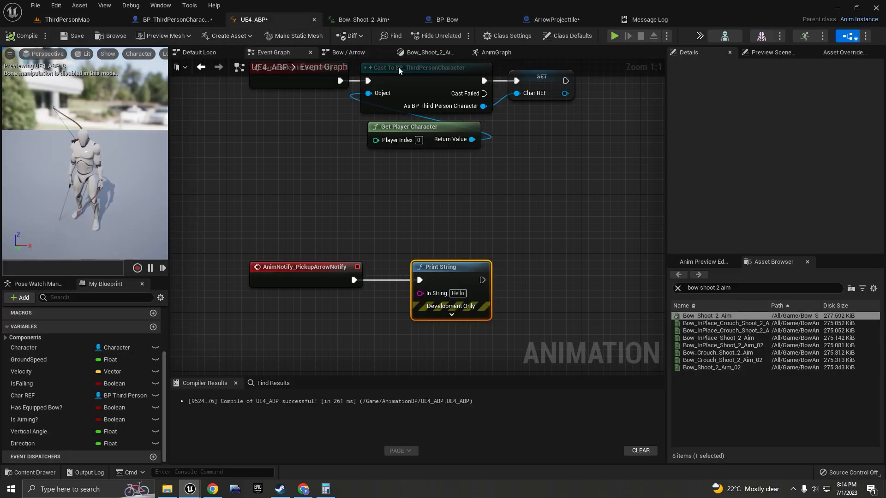
click(350, 52)
drag(462, 118, 449, 112)
scroll(458, 138, up, 2)
right_drag(458, 138, 453, 165)
mouse_move(445, 212)
mouse_down()
mouse_move(438, 136)
mouse_move(460, 208)
mouse_up()
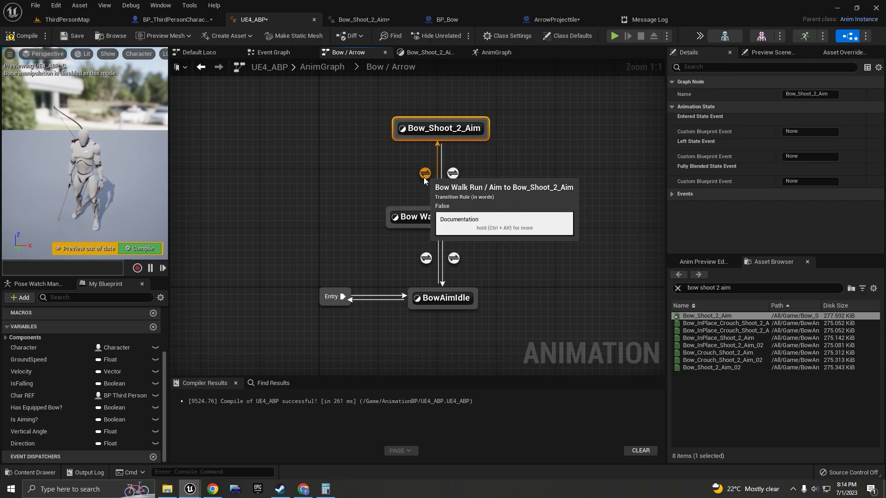
click(411, 176)
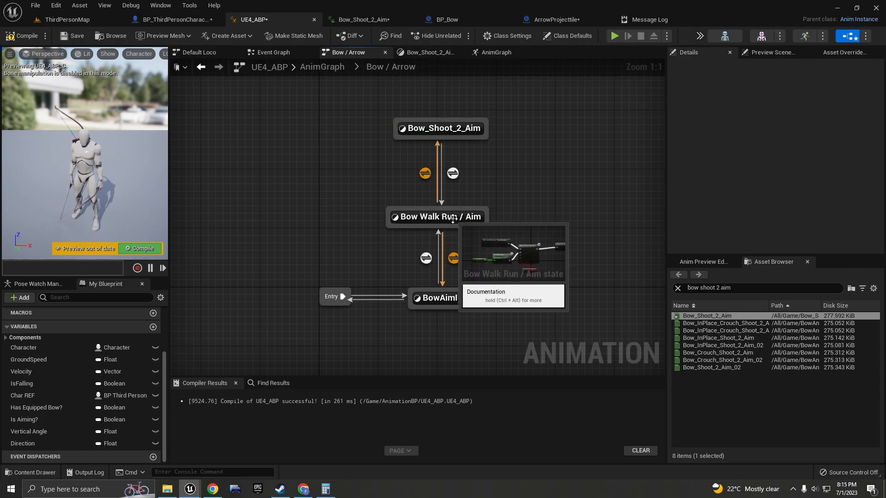
double_click(425, 173)
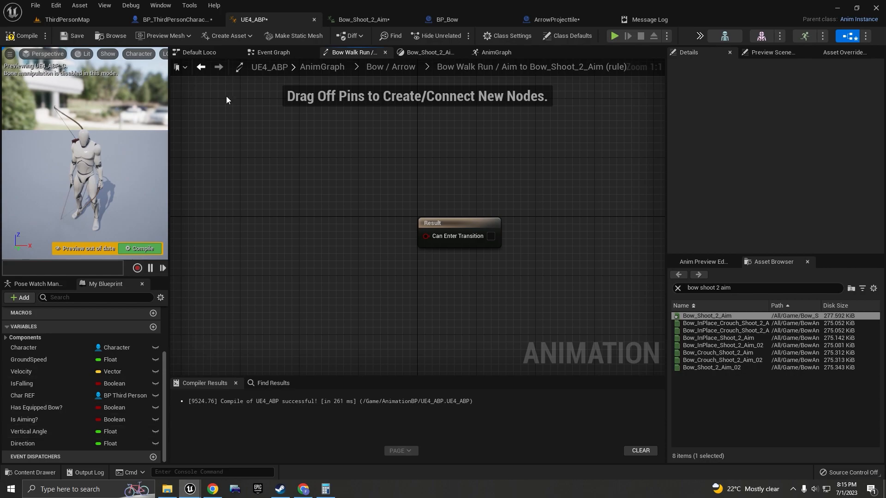
In the Event Graph, get Is Shooting? from Char REF, promote it to a variable set after Vertical Angle, and compile.
click(273, 52)
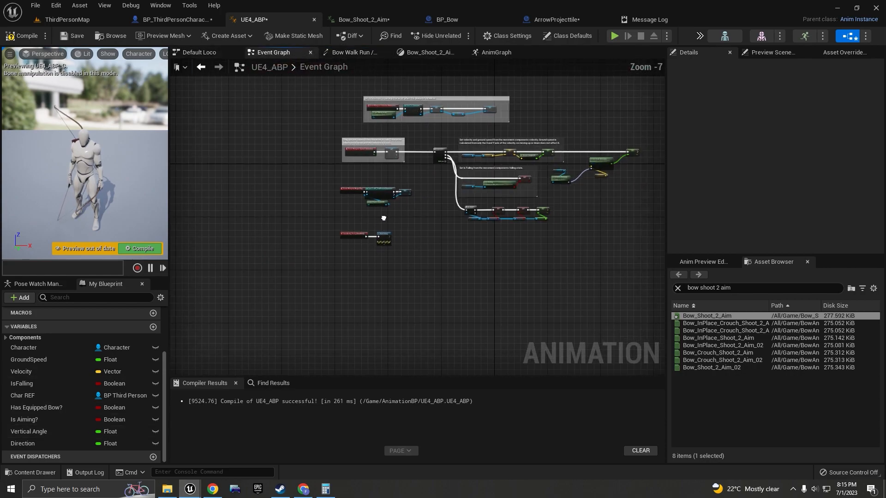
scroll(415, 235, up, 2)
drag(240, 240, 574, 280)
text(get sho)
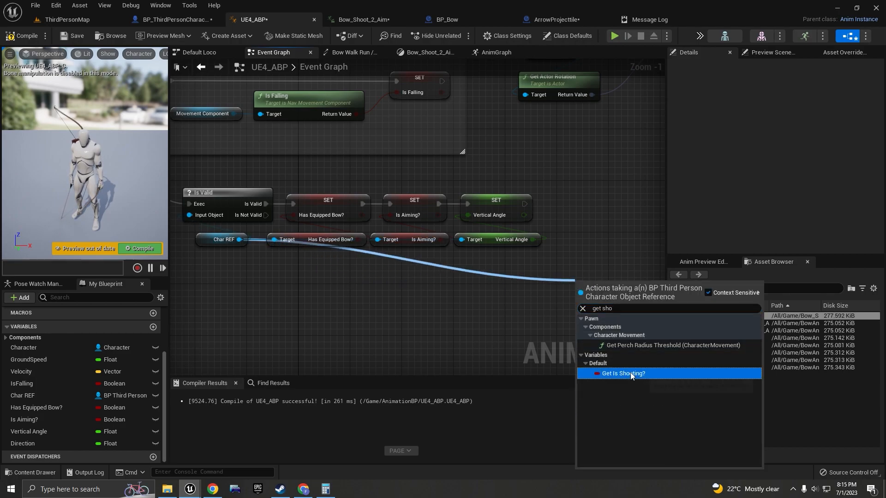
click(630, 373)
drag(554, 291, 511, 236)
right_click(532, 239)
click(566, 251)
drag(643, 237, 434, 203)
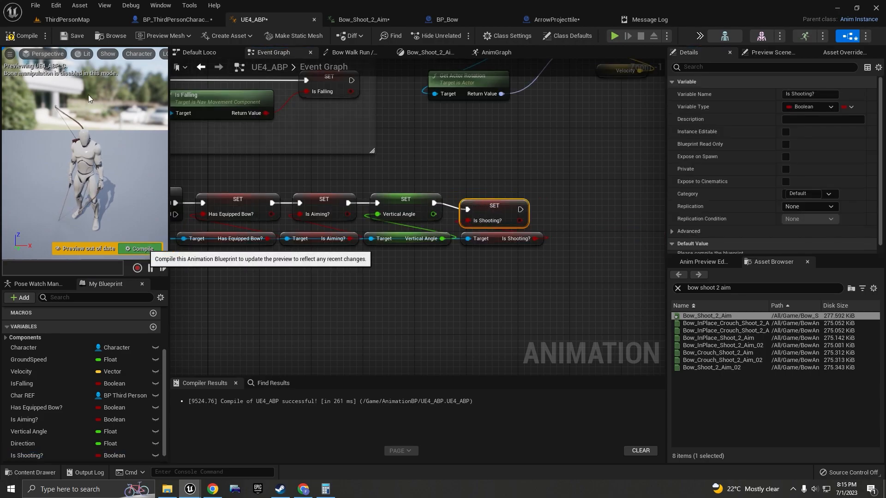
click(123, 246)
Use Is Shooting? as the Can Enter Transition condition from Bow Walk Run / Aim to Bow_Shoot_2_Aim, then compile and save UE4_ABP.
click(515, 54)
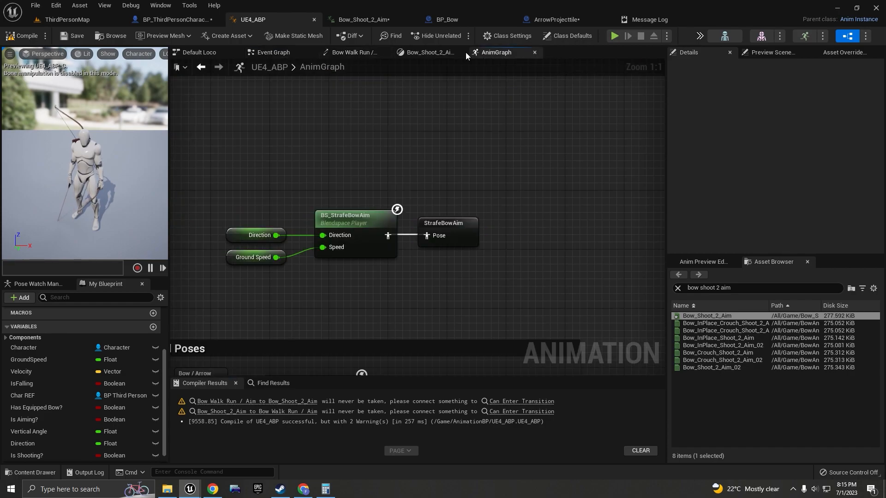
click(433, 52)
click(355, 53)
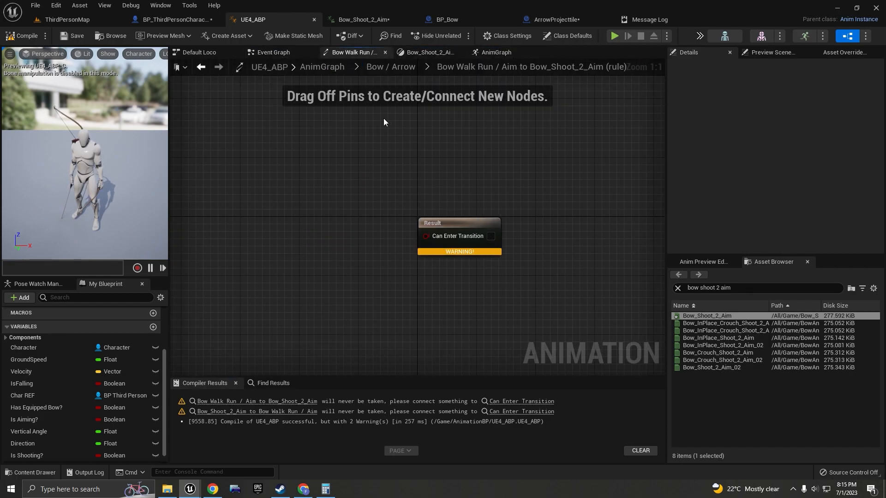
drag(27, 457, 435, 243)
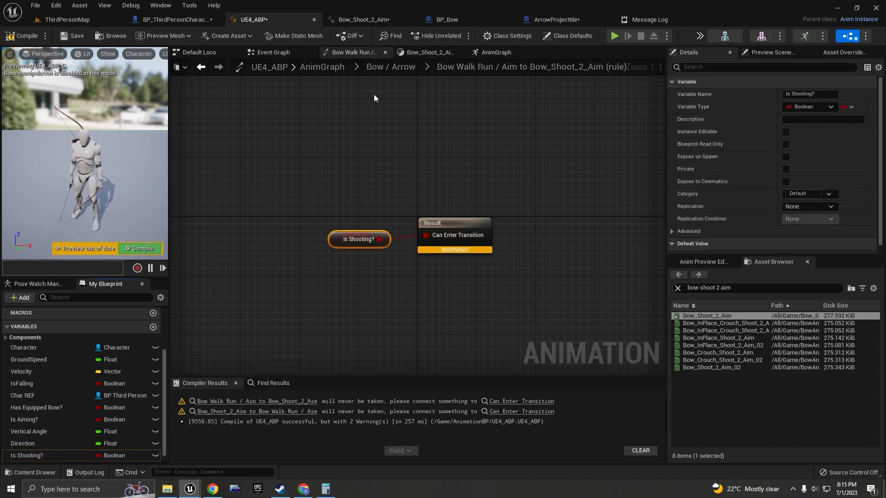
click(381, 68)
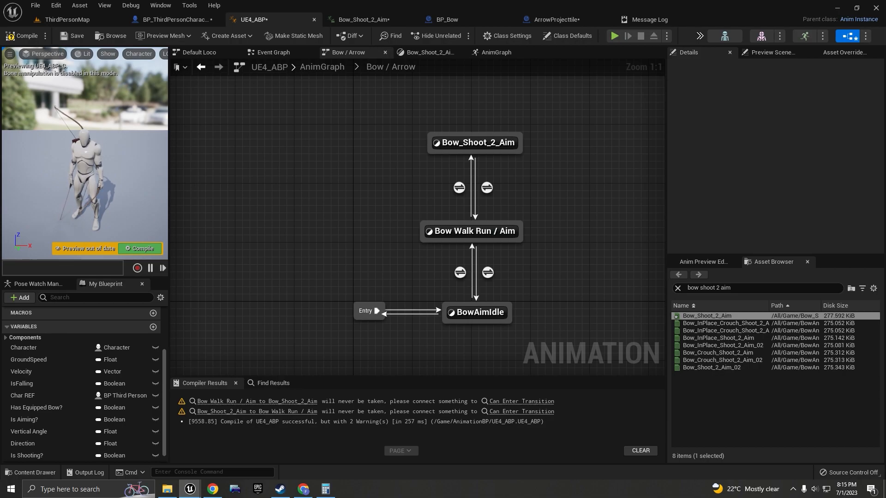
double_click(474, 141)
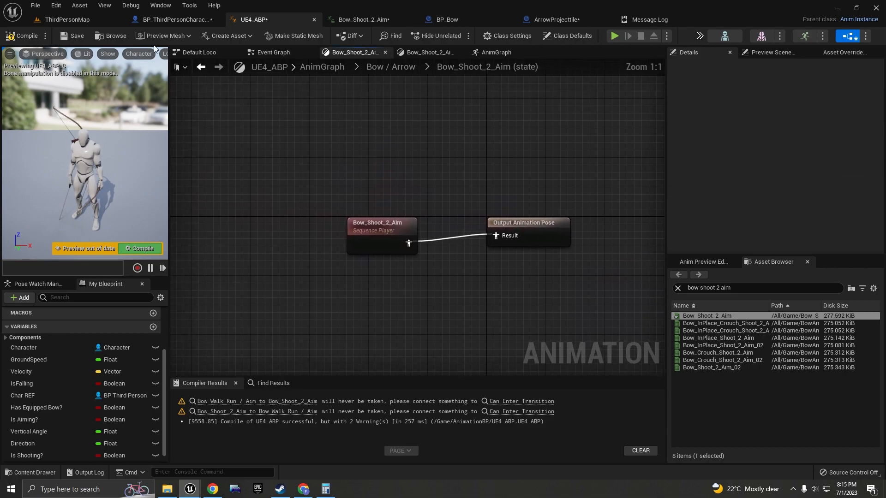
click(65, 35)
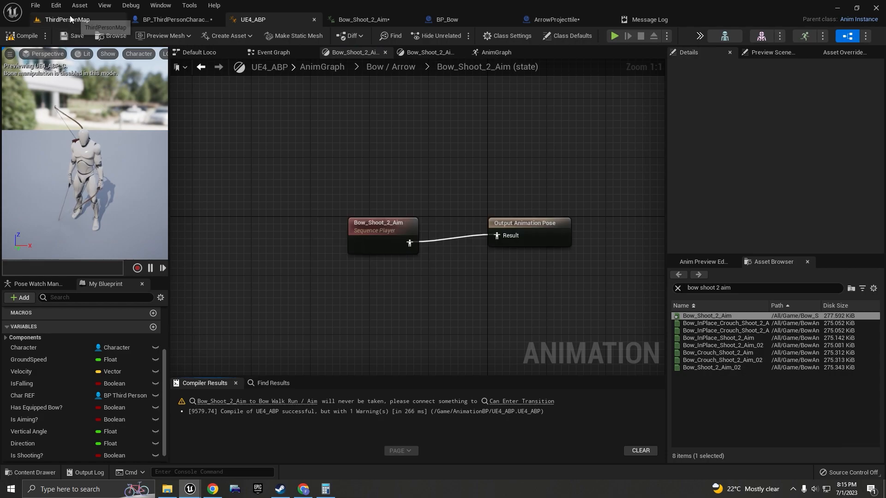
Play-test ThirdPersonMap with the bow to check the shooting transition and the pickup notify.
click(70, 18)
key(alt+p)
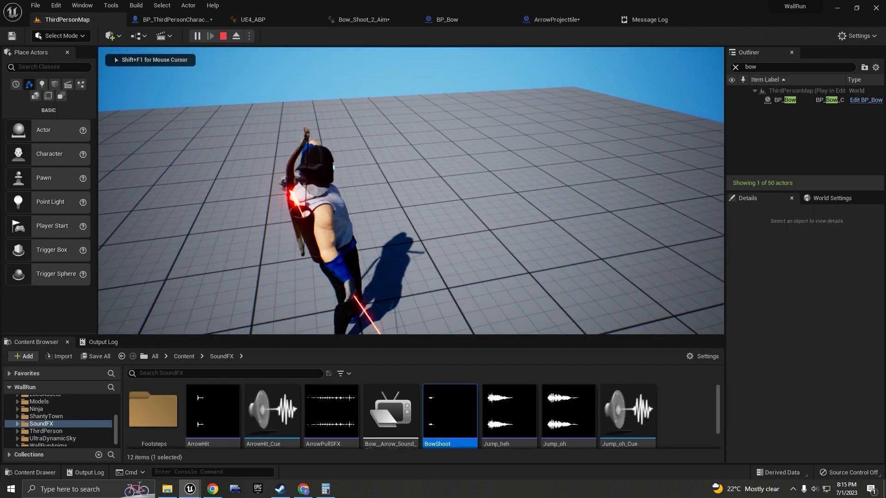
key(e)
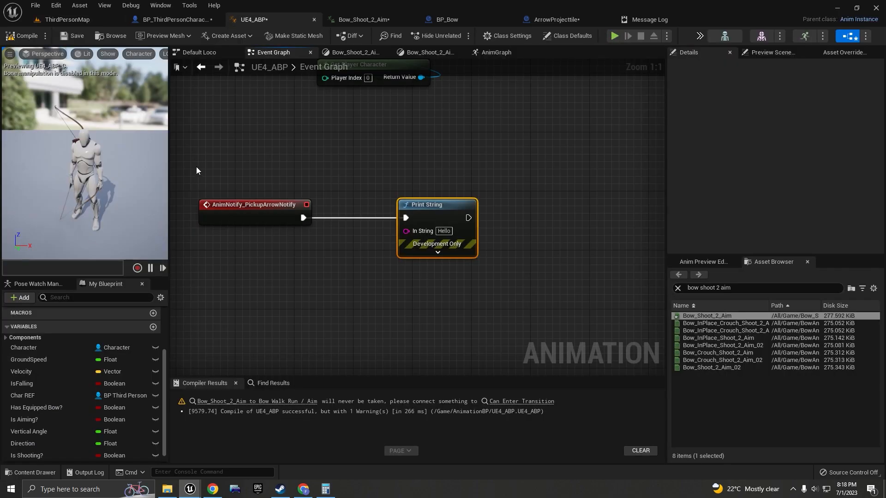
Below AnimNotify_PickupArrowNotify, get Arrow in Hand from a Char REF getter and delete the unneeded Get Mass node.
drag(195, 167, 259, 207)
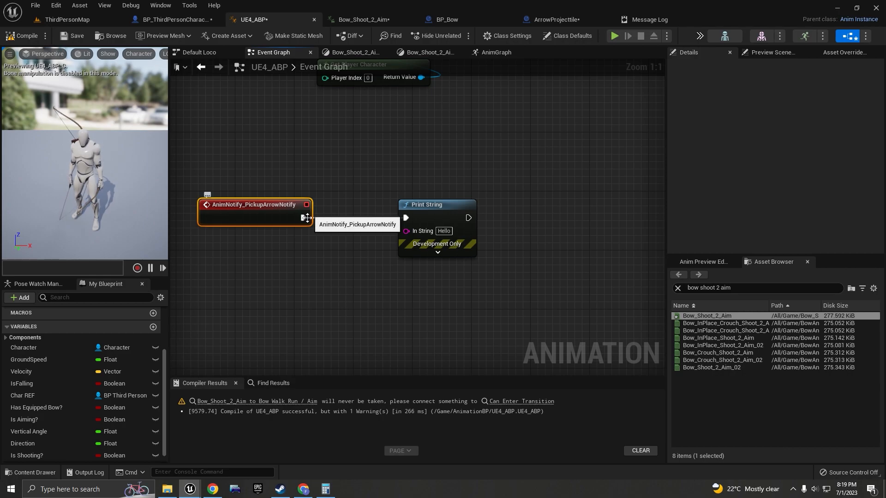
drag(307, 215, 405, 217)
drag(28, 395, 322, 302)
click(256, 312)
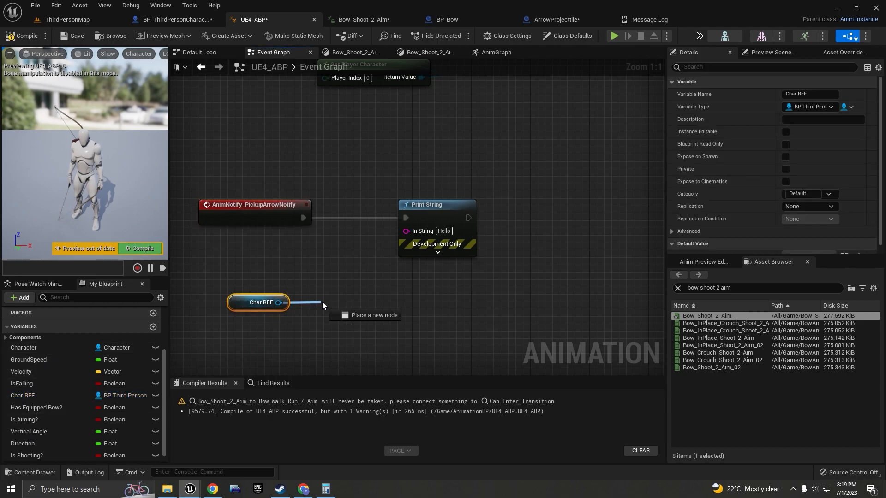
text(get arrow)
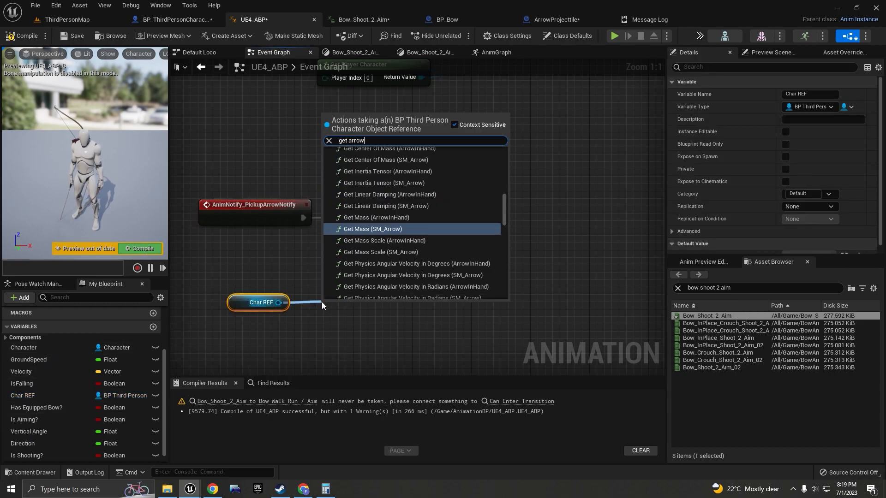
text( in ha)
key(Return)
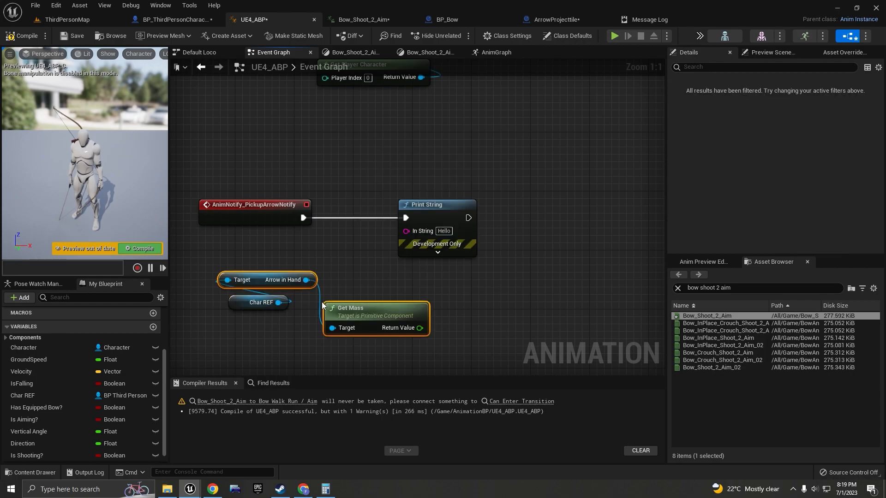
click(370, 308)
key(Delete)
Add a Set Visibility node targeting Arrow in Hand and enable its New Visibility option.
drag(306, 280, 341, 287)
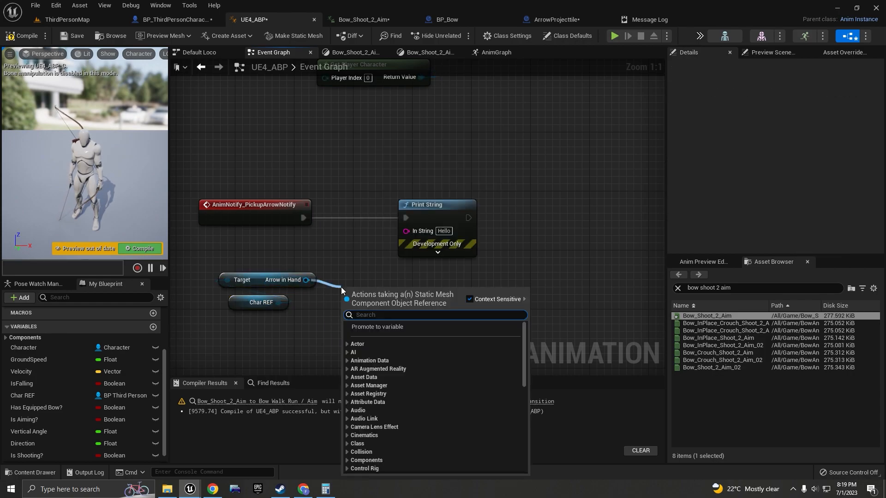
text(visi)
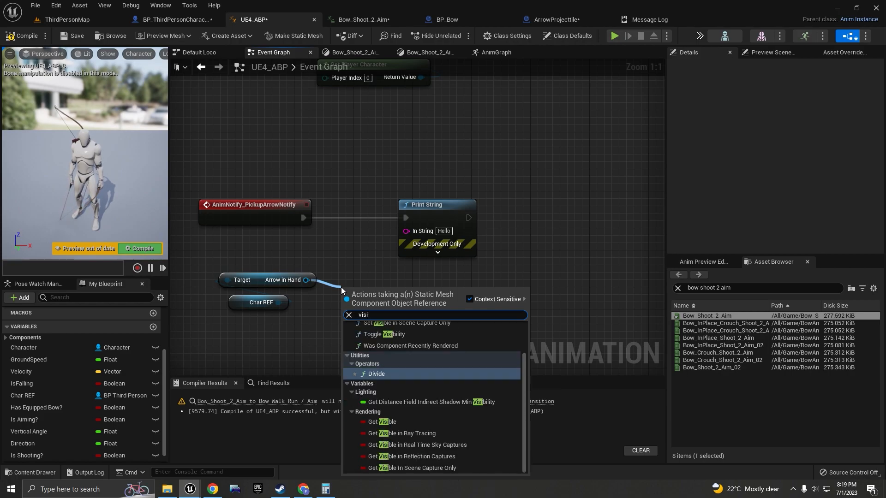
key(ctrl+a)
text(set visibi)
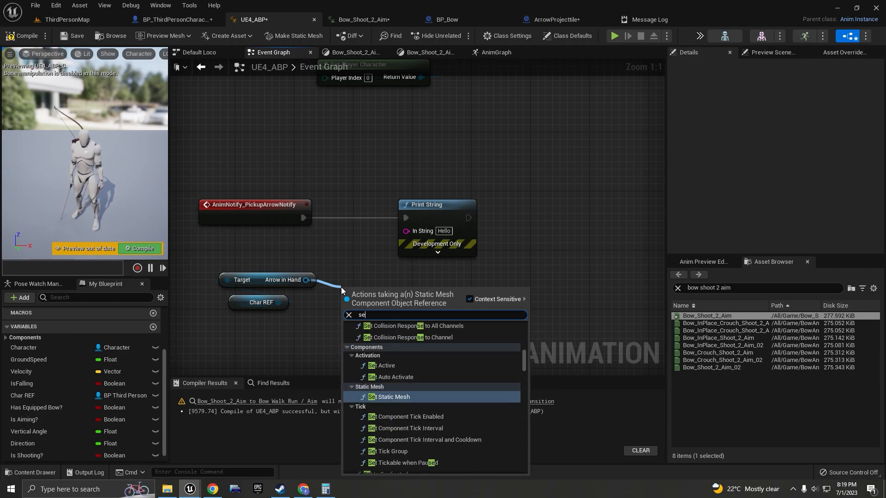
key(Return)
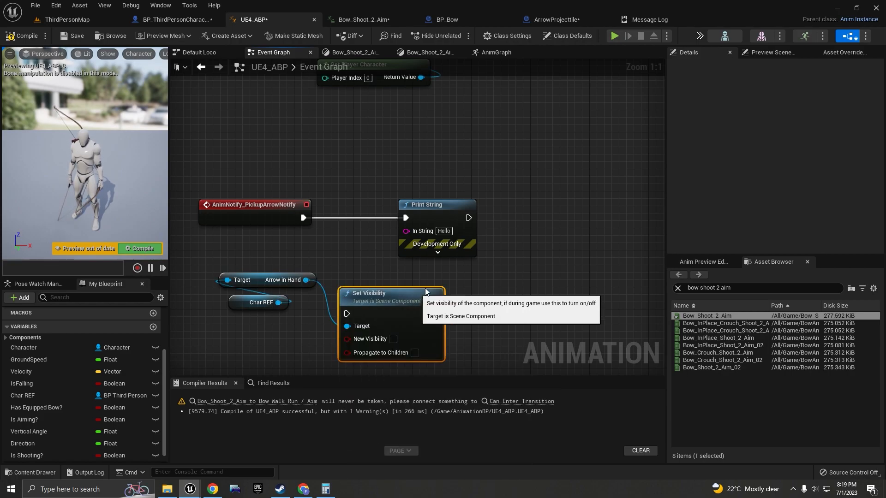
drag(361, 292, 407, 272)
click(444, 317)
Run Set Visibility directly from AnimNotify_PickupArrowNotify in place of Print String, set Print String aside, and compile UE4_ABP.
drag(399, 292, 303, 218)
drag(410, 247, 513, 240)
drag(461, 275, 431, 209)
click(150, 250)
Play-test in the preview window, equipping the bow and shooting to check when the arrow in hand reappears, and end the session.
click(615, 36)
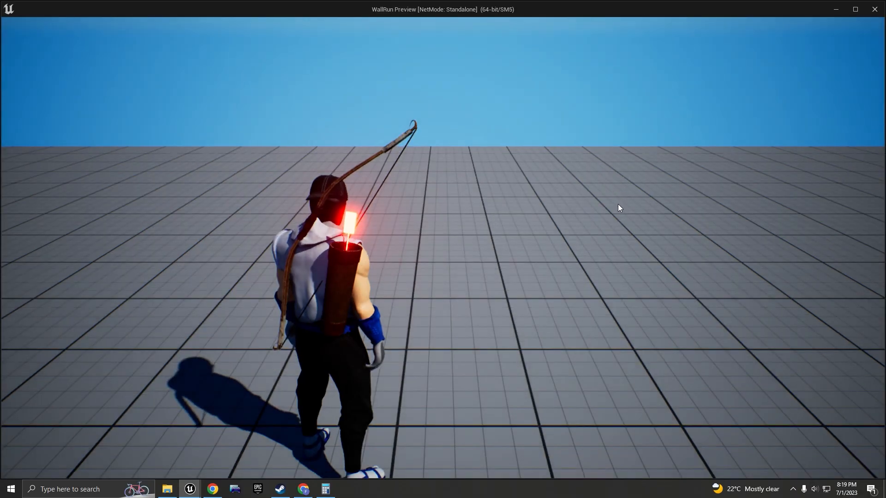
key(1)
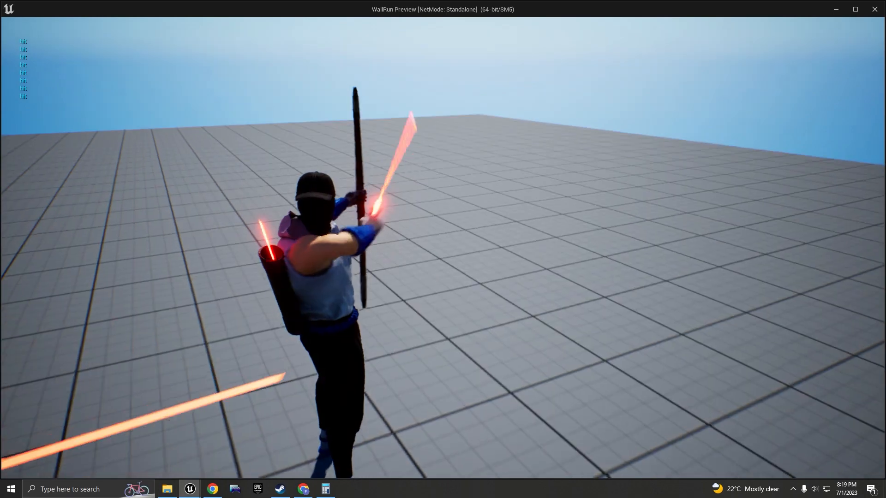
key(Escape)
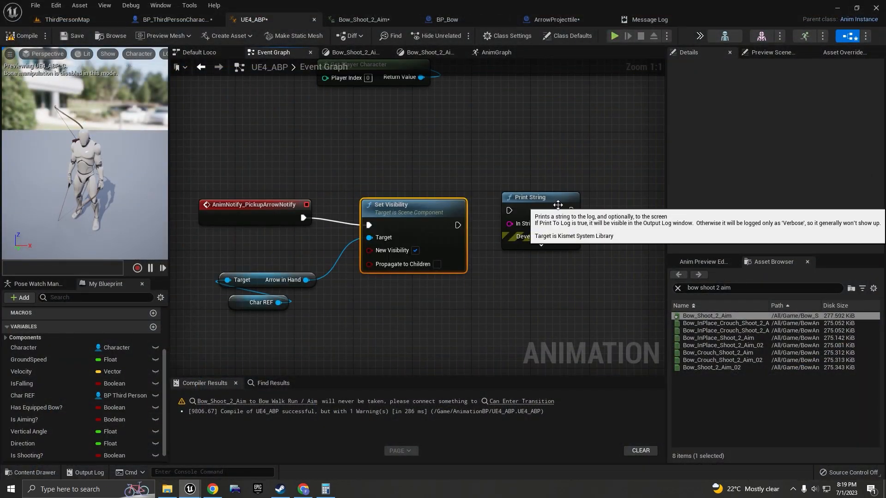
Straighten the connection between AnimNotify_PickupArrowNotify and Set Visibility, then compile and save UE4_ABP.
scroll(331, 280, down, 2)
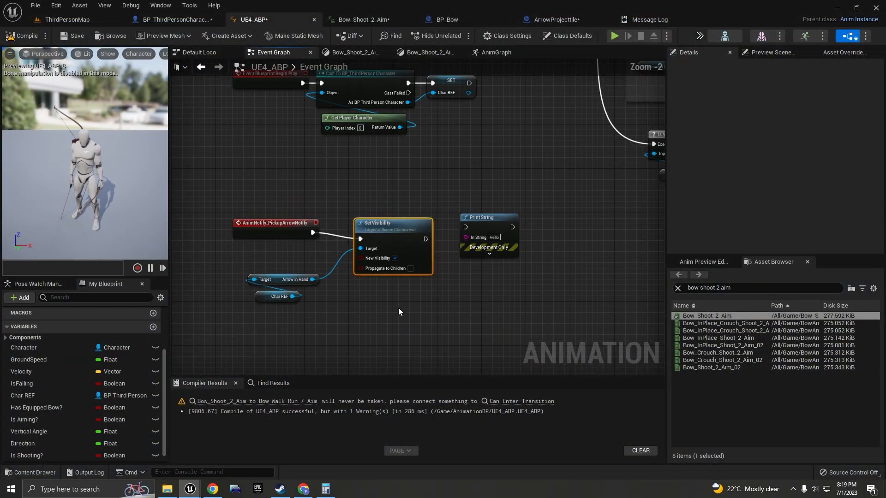
key(q)
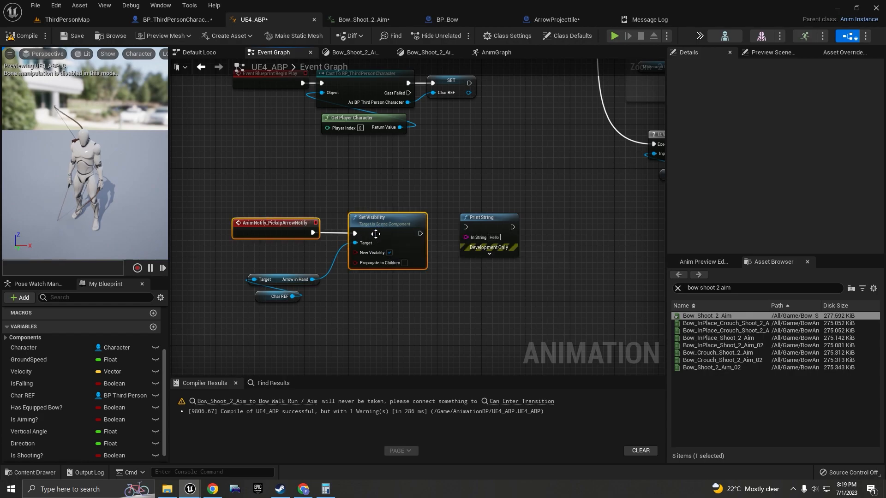
click(23, 36)
click(72, 35)
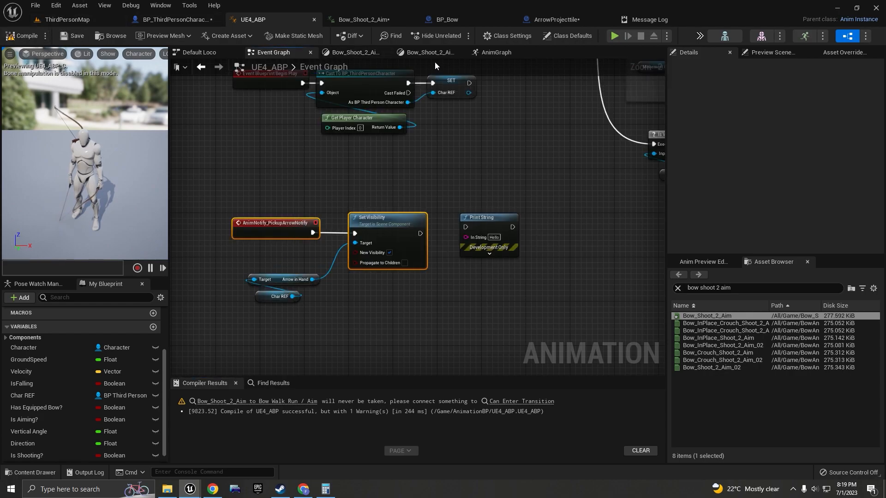
Turn off Loop Animation on the Bow_Shoot_2_Aim sequence player and return to the Bow / Arrow state machine.
click(363, 51)
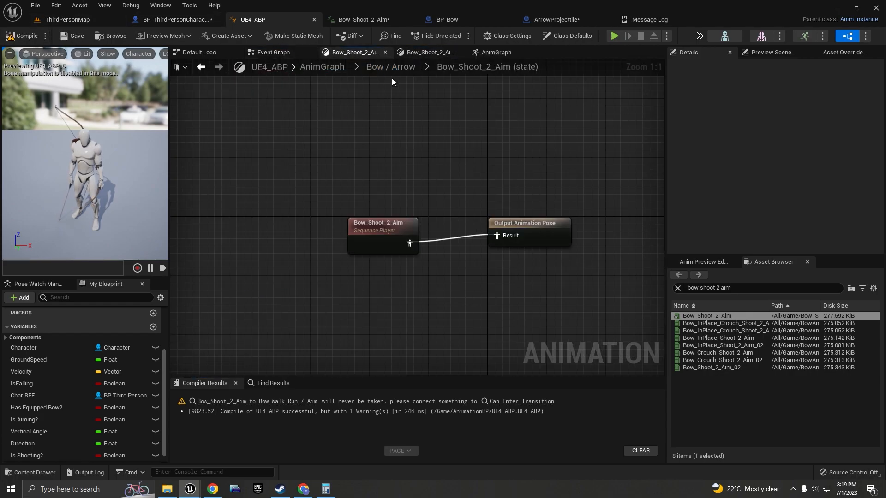
click(383, 231)
scroll(784, 203, down, 5)
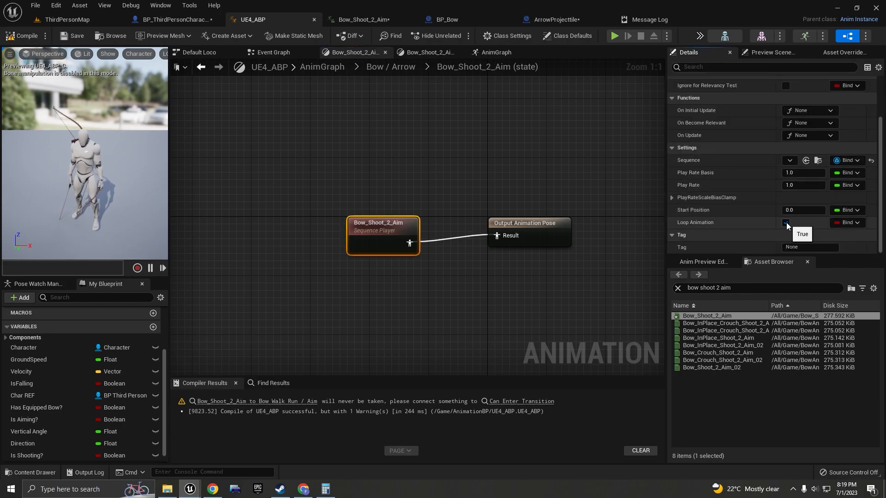
click(786, 224)
click(398, 69)
right_drag(406, 106, 378, 186)
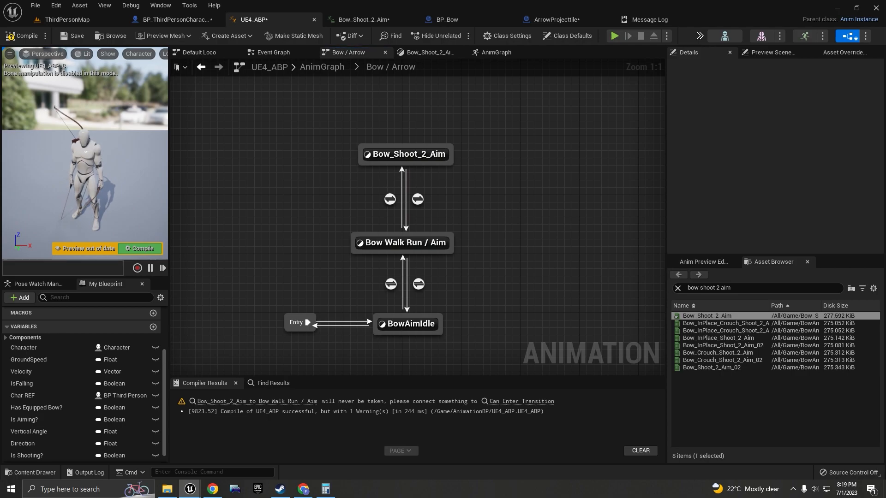
double_click(417, 199)
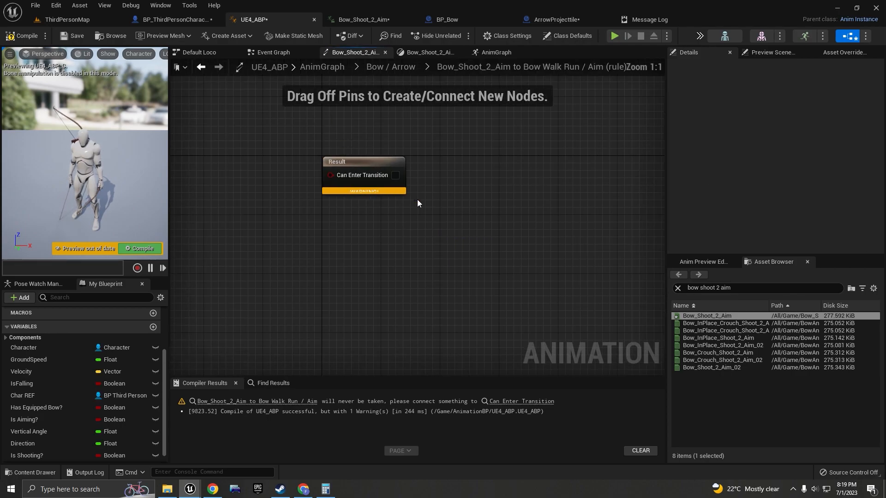
click(406, 68)
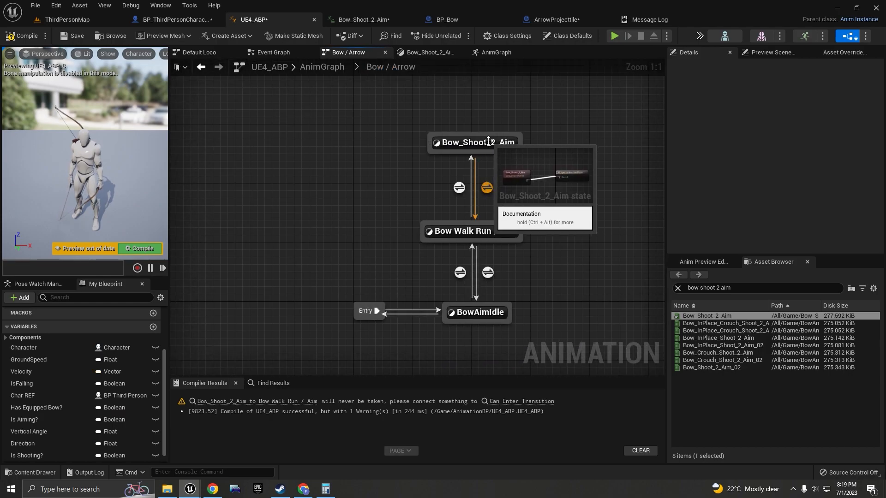
double_click(486, 187)
right_drag(251, 197, 279, 214)
right_click(278, 214)
click(292, 203)
click(406, 68)
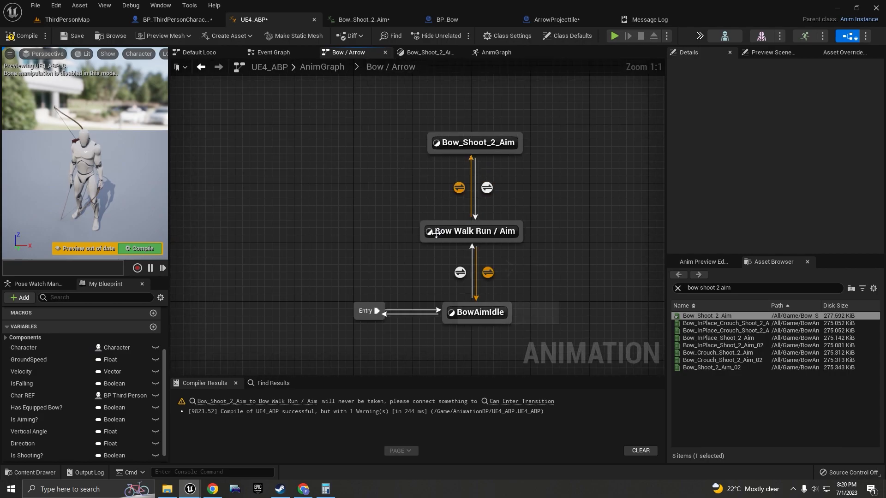
In the transition rule from Bow_Shoot_2_Aim to Bow Walk Run / Aim, add a Time Remaining (ratio) node for Bow_Shoot_2_Aim.
double_click(487, 188)
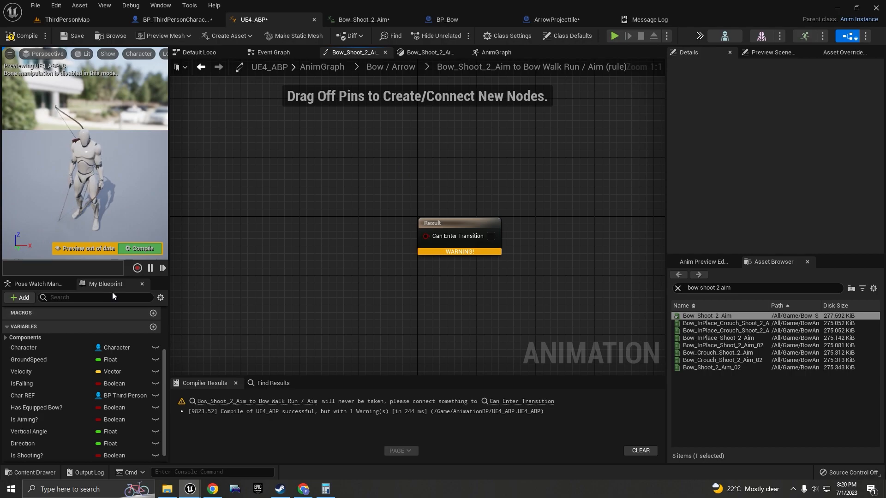
right_click(264, 217)
text(time r)
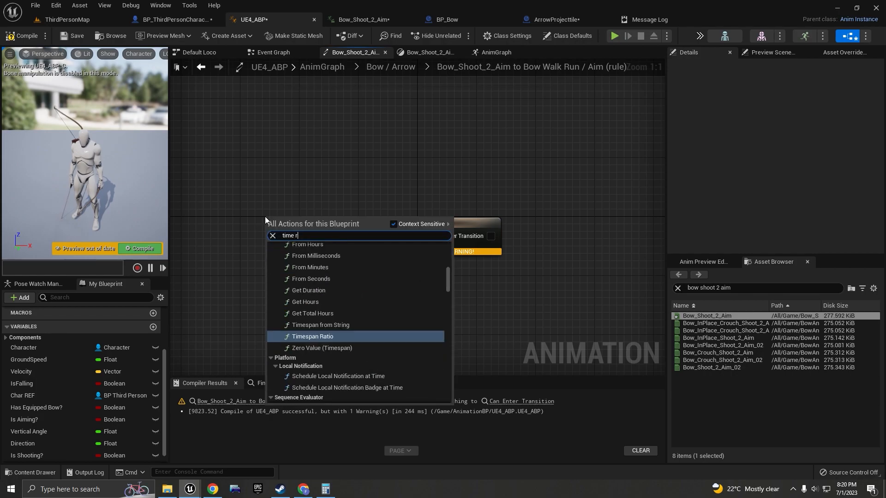
text(ema)
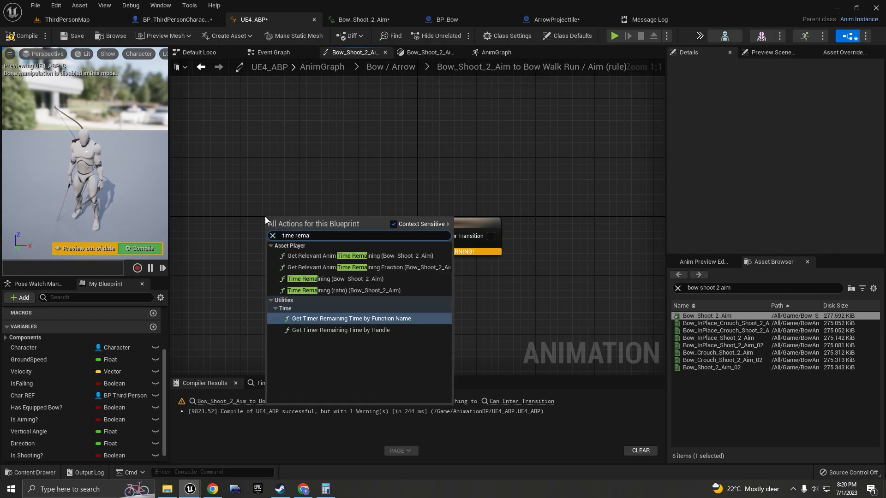
click(320, 287)
drag(295, 222, 216, 186)
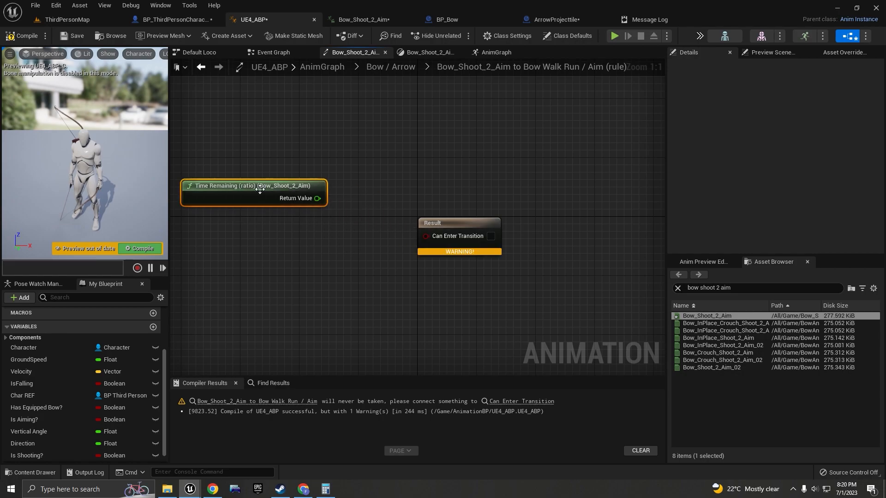
Compare the remaining-time ratio with a Less Equal node set to 0.1 and connect its result to Can Enter Transition.
drag(317, 199, 306, 237)
text(<=)
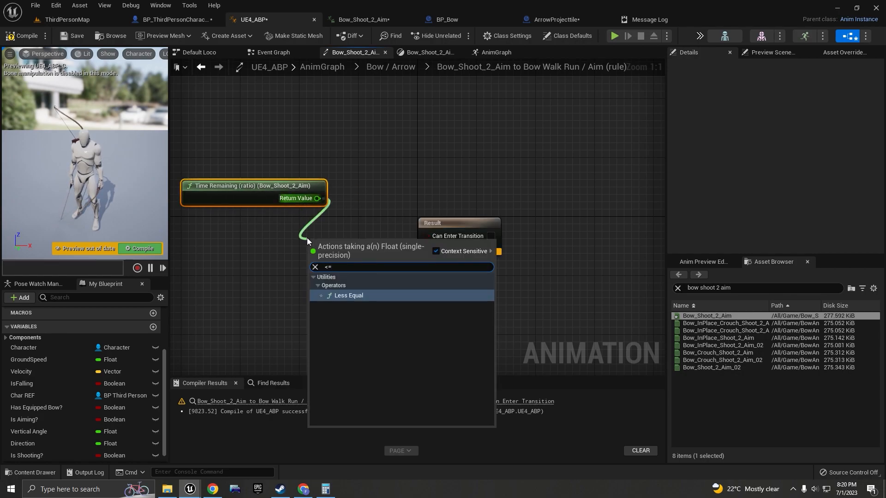
key(Return)
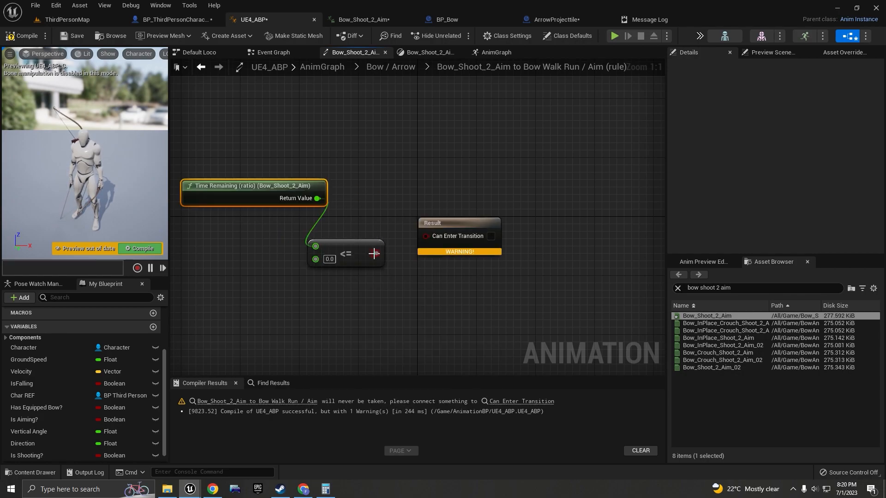
drag(439, 243, 429, 236)
click(329, 259)
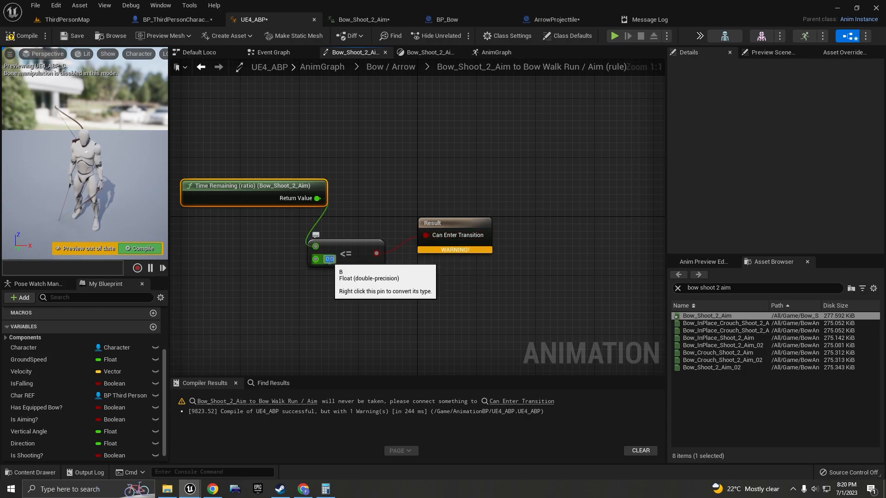
text(0.1)
key(Return)
Compile and save UE4_ABP, and go back to the Bow / Arrow state machine.
click(142, 251)
click(74, 36)
click(391, 67)
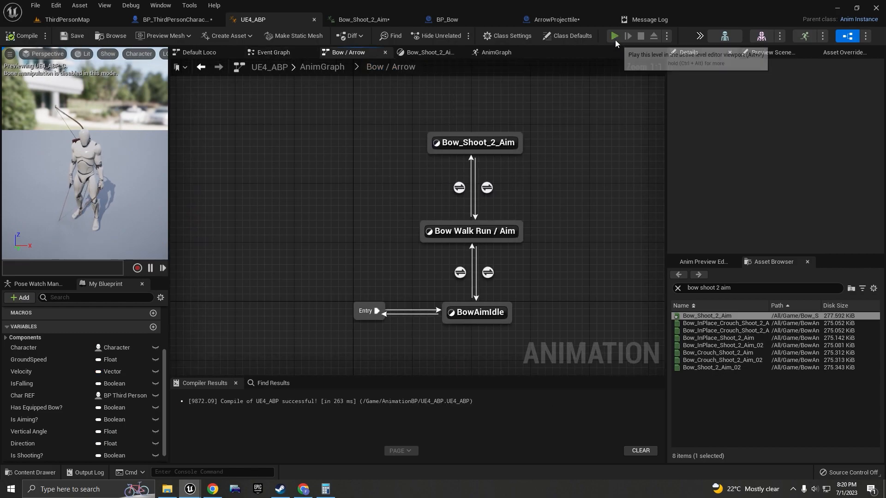
Play-test in the preview window, equipping the bow and shooting arrows to check the return to aiming, and end the session.
click(615, 36)
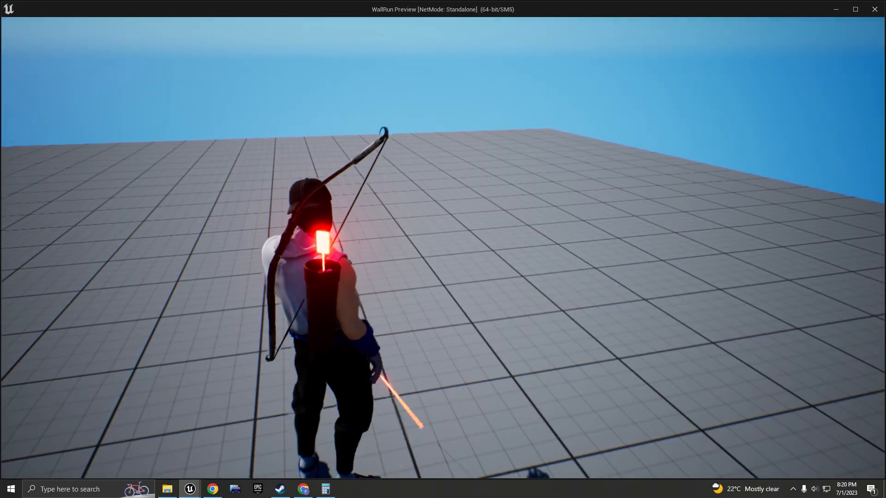
key(e)
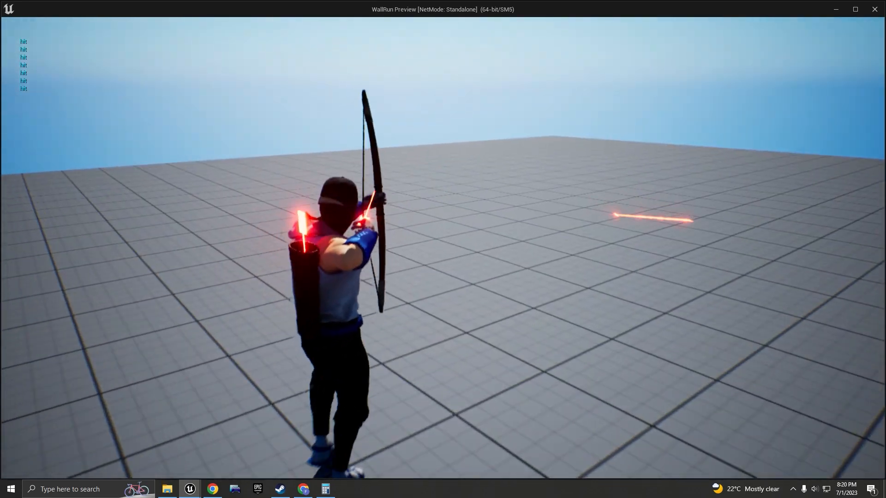
key(Escape)
In the Bow_Shoot_2_Aim state, reposition the sequence player and add a Use cached pose 'StrafeBowAim' node.
scroll(346, 175, down, 2)
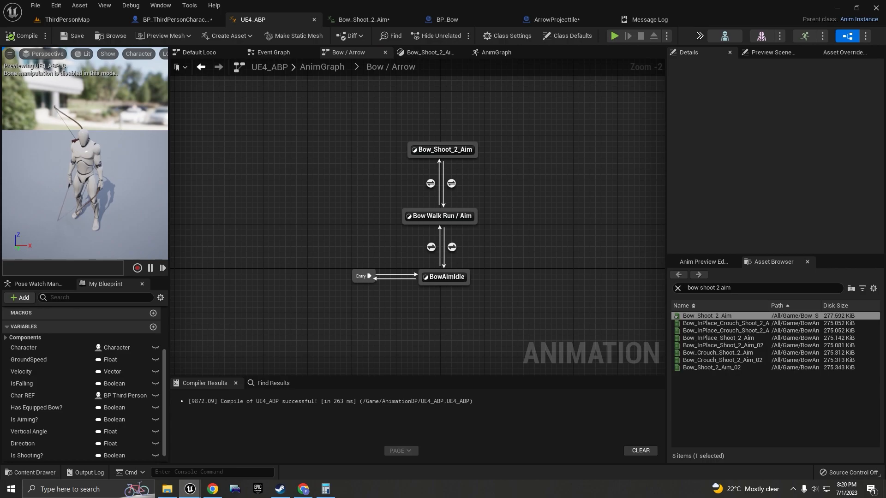
double_click(446, 149)
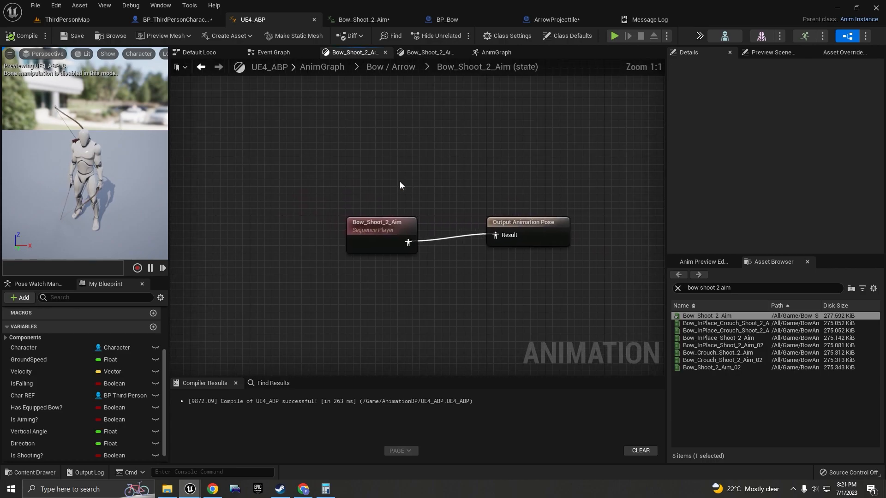
drag(378, 224, 260, 164)
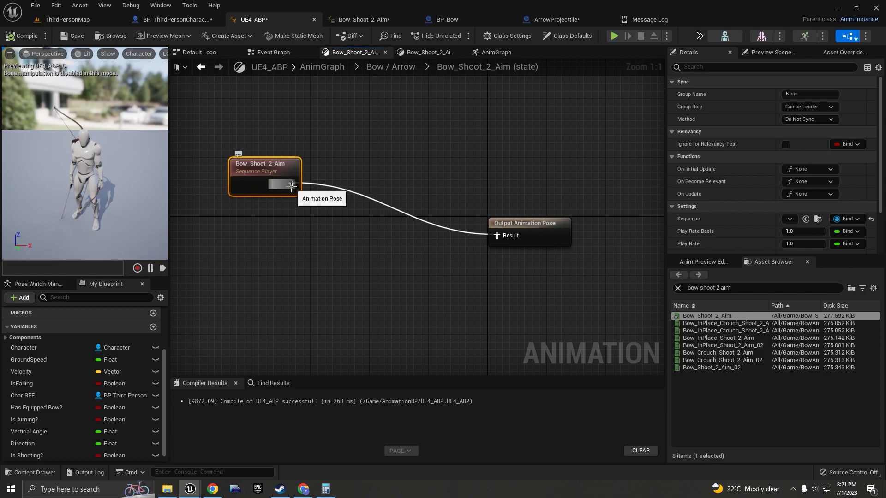
drag(291, 185, 306, 267)
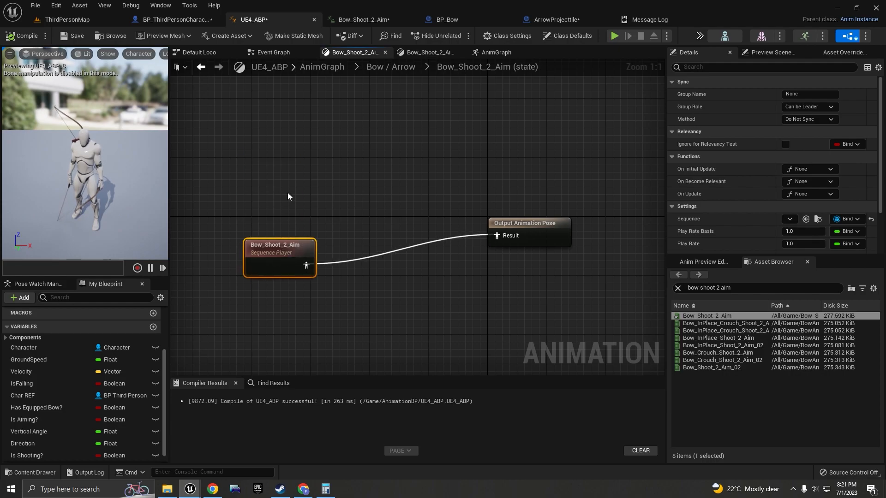
right_click(286, 192)
text(use )
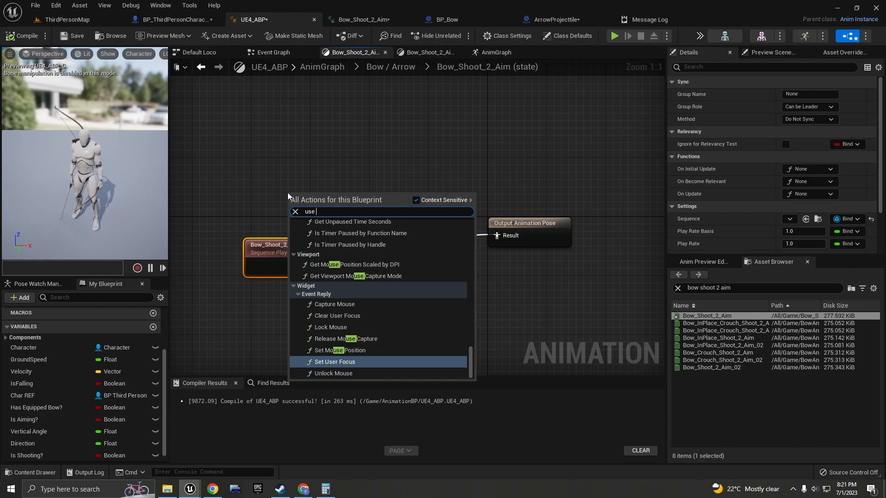
text(cached)
key(Return)
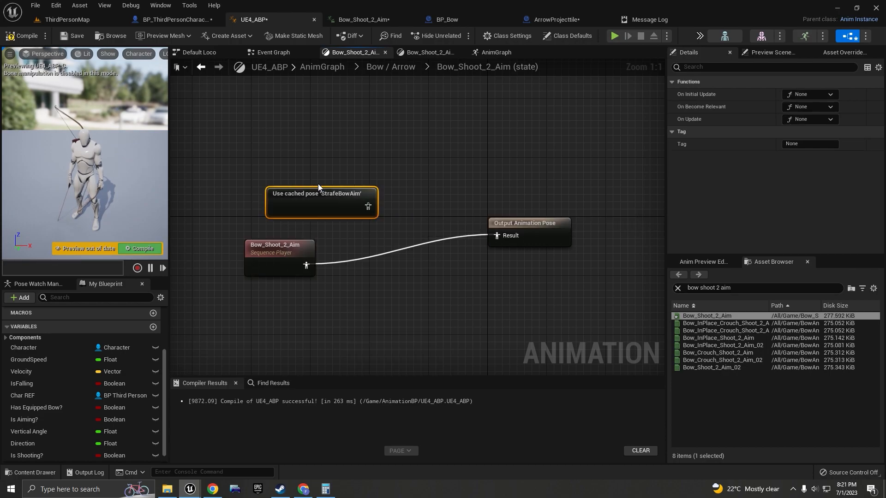
Add a Layered blend per bone with StrafeBowAim as Base Pose and Bow_Shoot_2_Aim as Blend Poses 0, feeding Output Animation Pose.
drag(295, 199, 213, 169)
drag(309, 184, 339, 203)
text(layer)
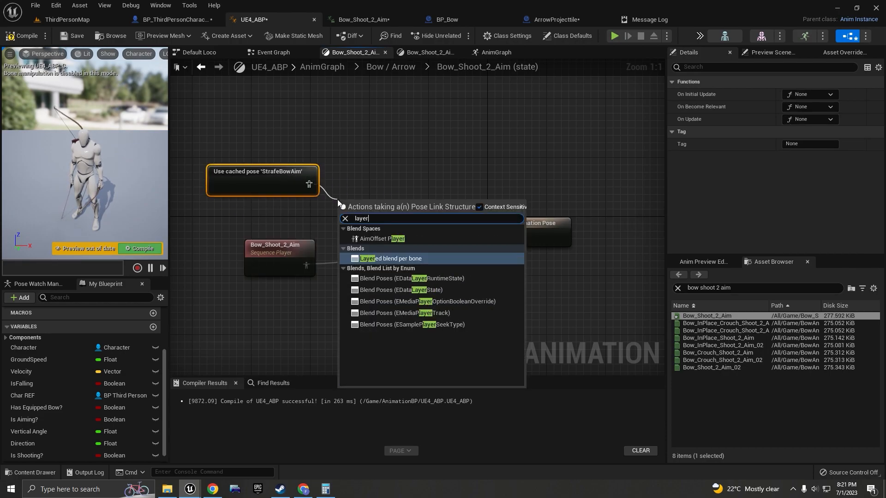
key(Return)
drag(406, 208, 420, 185)
drag(306, 266, 363, 212)
drag(442, 199, 512, 244)
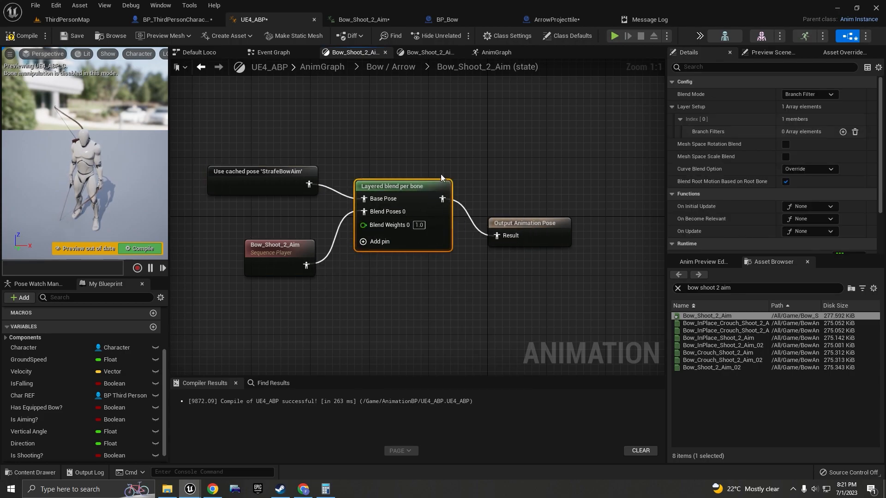
Add a branch filter to the layered blend with bone name spine_01 and blend depth 3, and compile UE4_ABP.
click(843, 132)
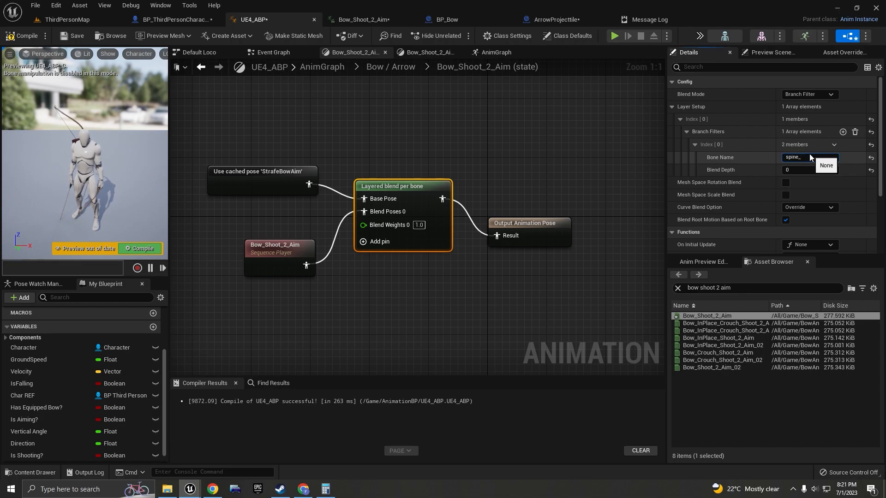
key(Tab)
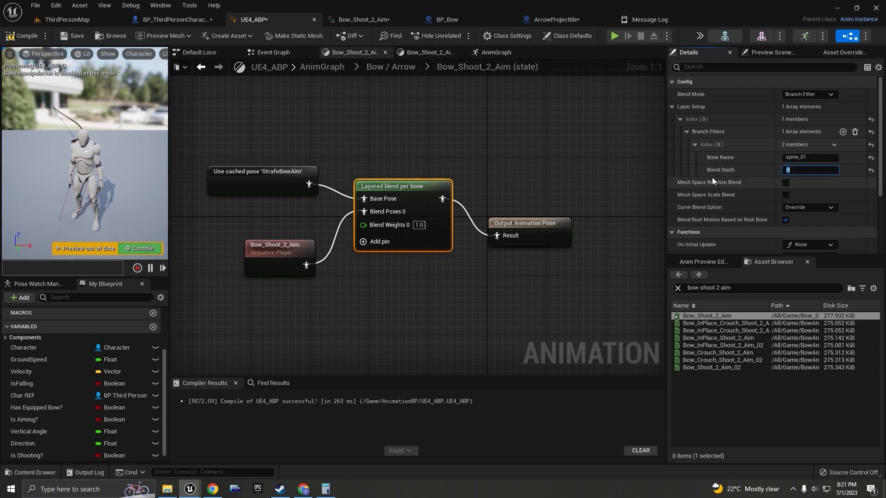
text(3)
click(22, 36)
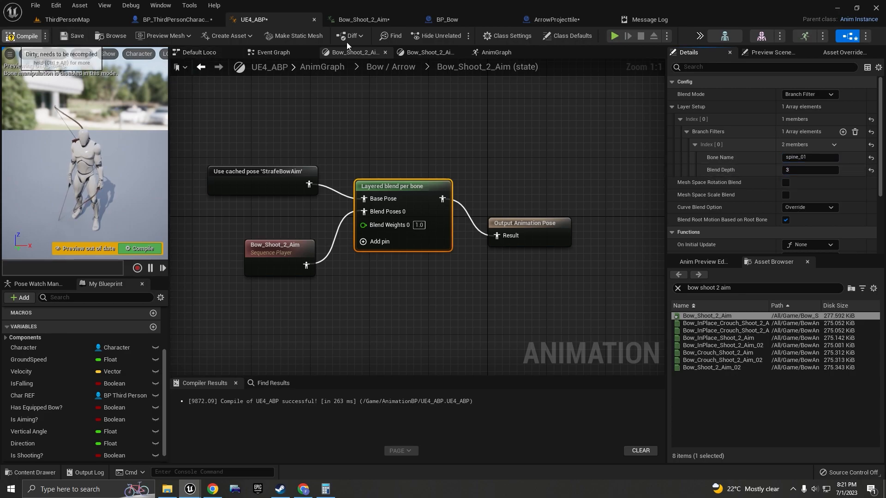
Return to the Bow / Arrow state machine and play-test equipping the bow in the preview window.
click(391, 66)
click(618, 39)
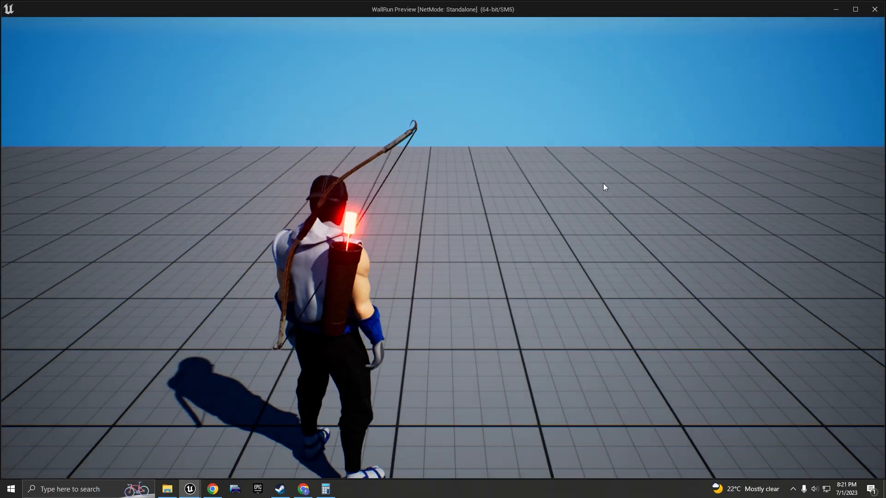
key(1)
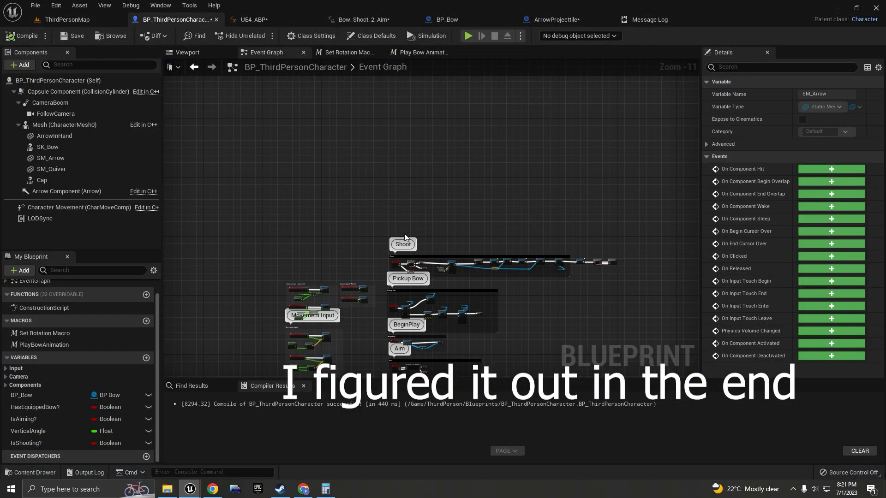
In BP_ThirdPersonCharacter's Shoot chain, shift Set Visibility and the nodes after it to make room behind the last Set Simulate Physics.
scroll(404, 233, up, 2)
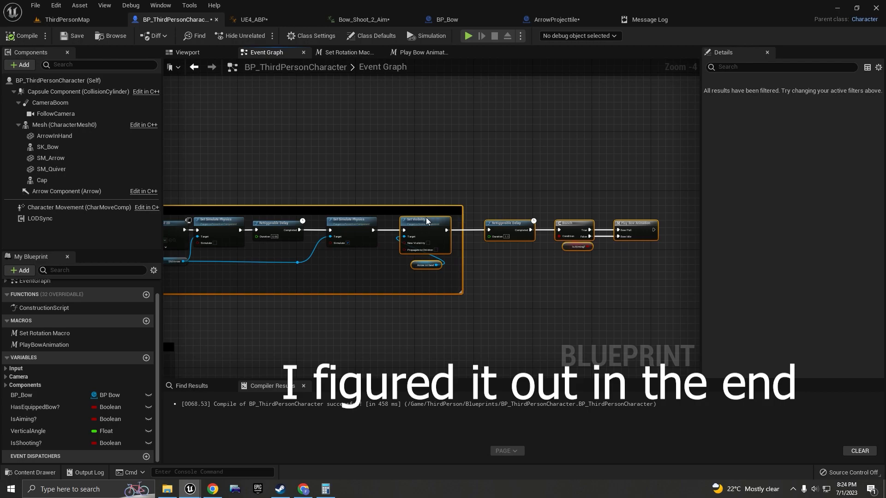
scroll(430, 220, up, 2)
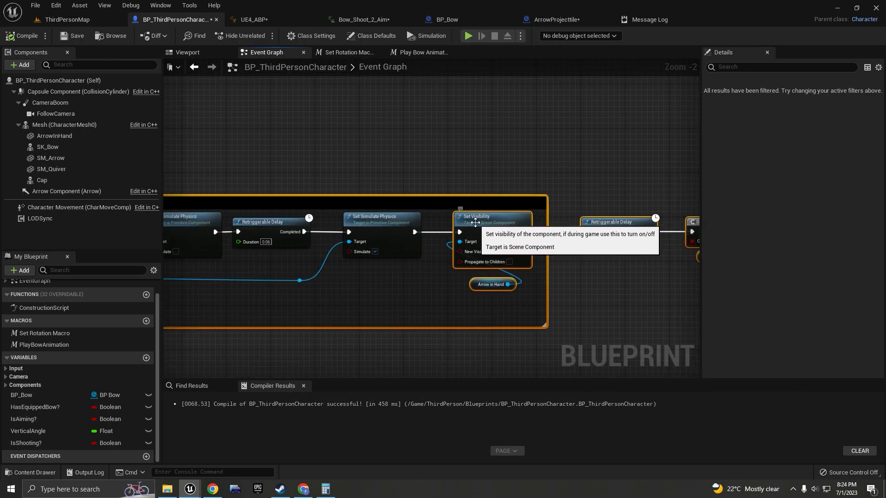
right_drag(476, 225, 328, 225)
scroll(384, 228, up, 2)
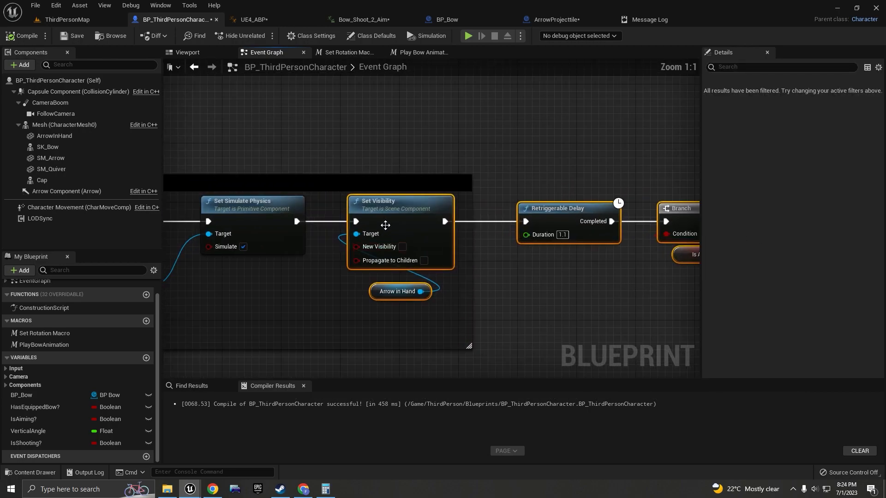
drag(384, 228, 480, 228)
Insert a Set node for IsShooting? between Set Simulate Physics and Set Visibility and wire it into the Shoot chain.
drag(28, 443, 335, 222)
click(357, 237)
drag(407, 222, 451, 224)
scroll(451, 223, down, 6)
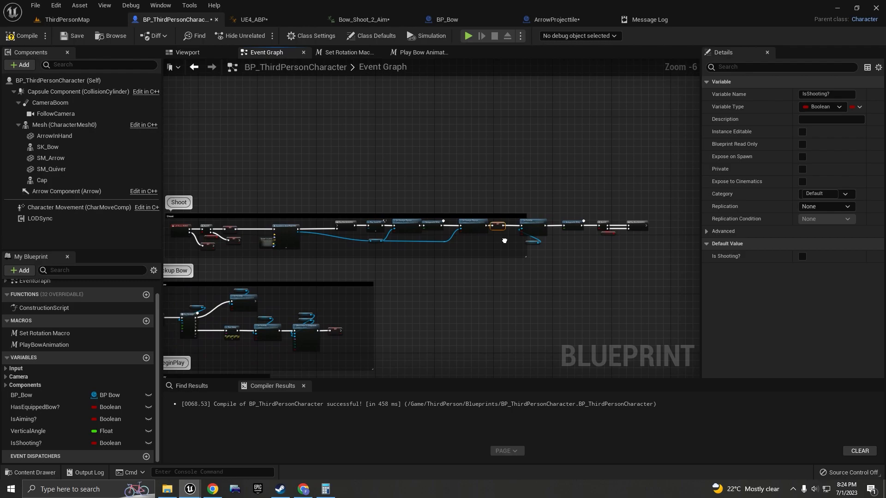
right_drag(504, 240, 567, 228)
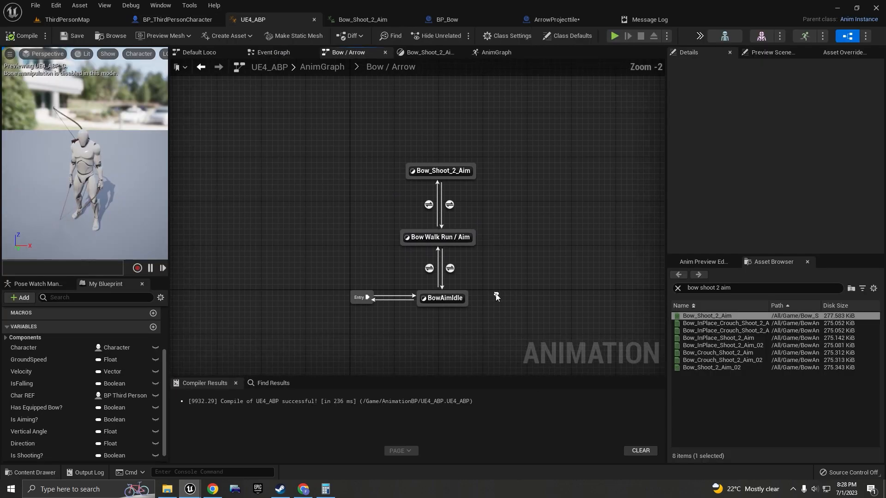
scroll(471, 295, up, 2)
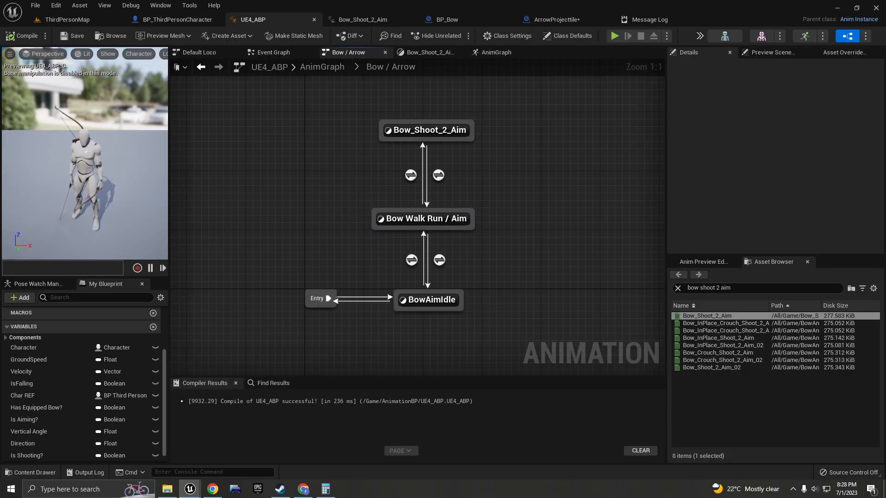
Find the ShootIdle animation and add it as a new state in the Bow / Arrow state machine.
right_drag(471, 295, 405, 275)
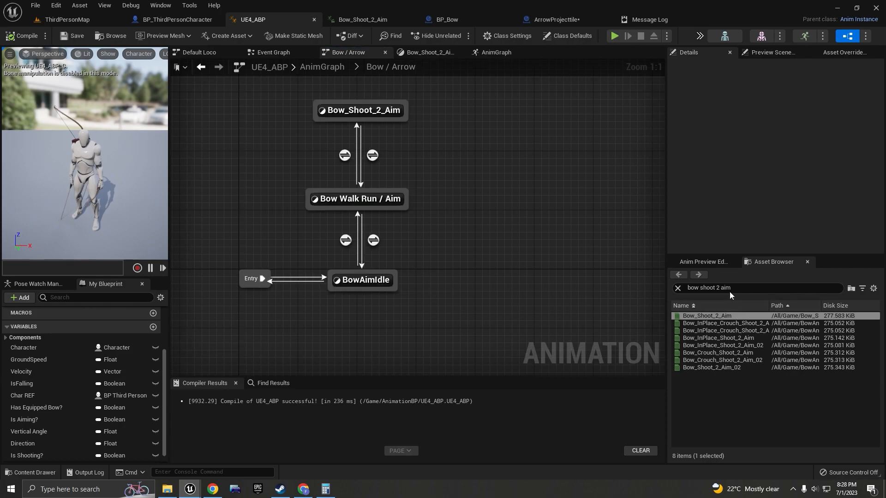
click(727, 288)
text(sho)
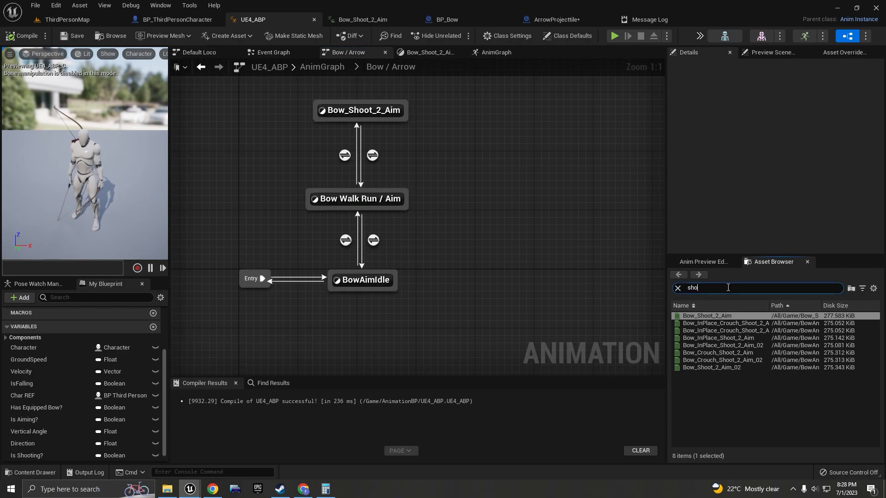
text(otIdle)
drag(706, 315, 462, 278)
Open the ShootIdle state, play back its animation from another angle, and return to the Bow / Arrow state machine.
double_click(490, 295)
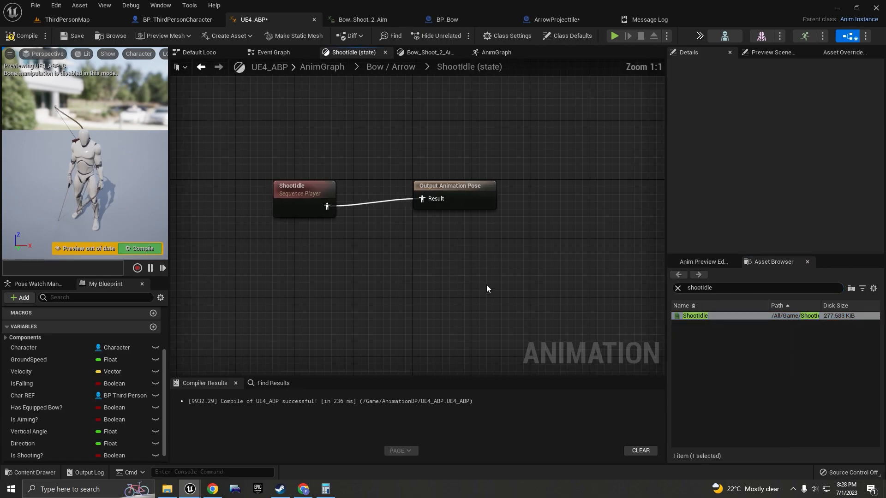
double_click(384, 225)
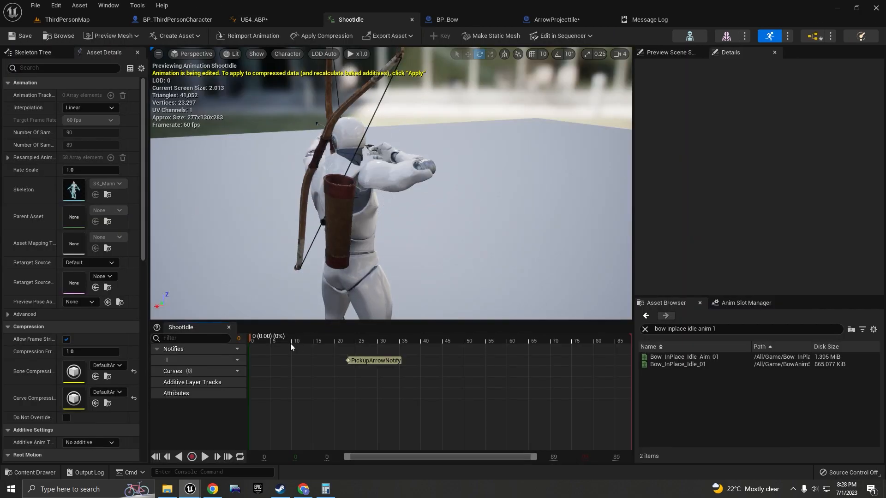
key(space)
right_drag(370, 208, 230, 208)
right_drag(461, 193, 516, 215)
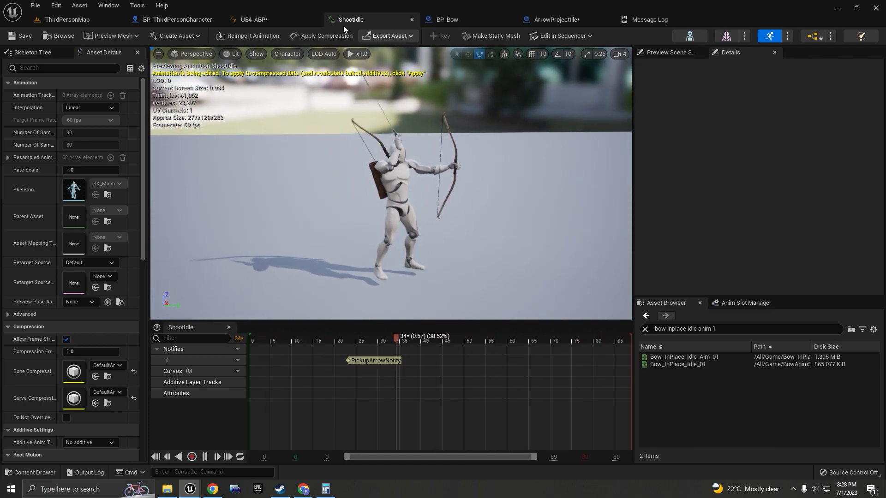
click(280, 22)
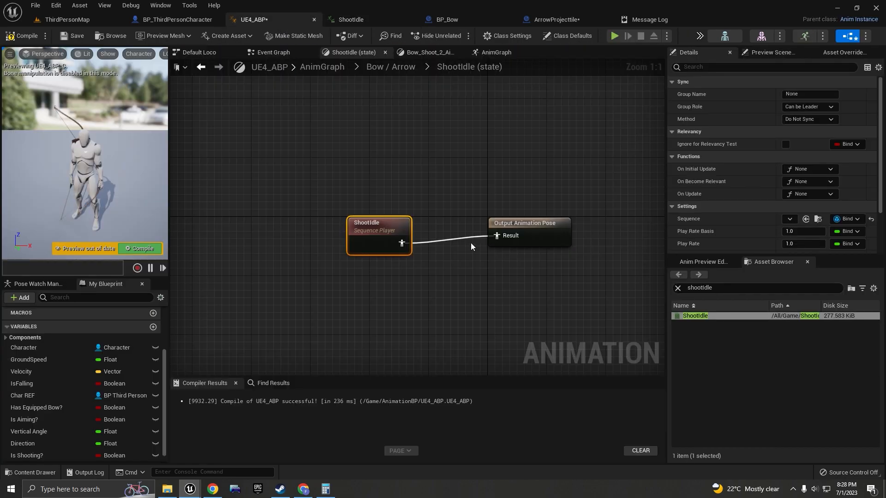
scroll(767, 224, down, 3)
click(785, 223)
key(alt+Left)
Add a BowAimIdle to Bow_Shoot_2_Aim transition driven by Is Shooting?, and move Bow_Shoot_2_Aim beside the Bow Walk Run / Aim state.
drag(492, 236, 472, 149)
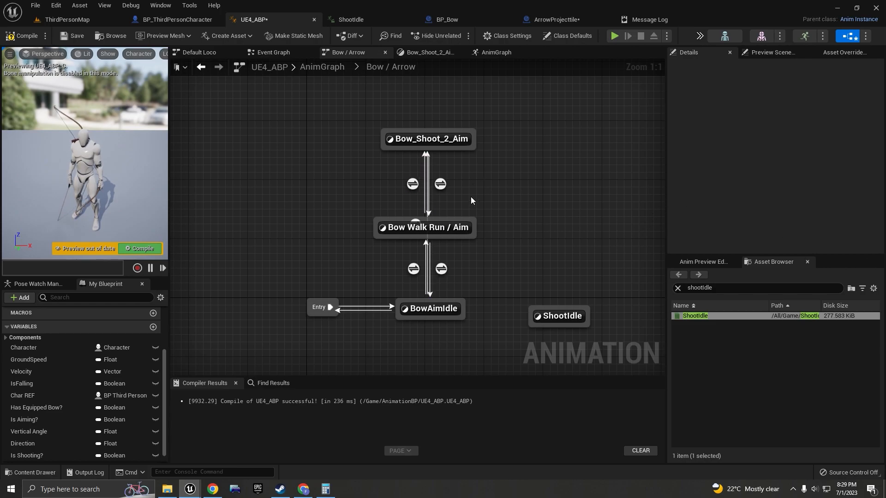
drag(438, 149, 600, 245)
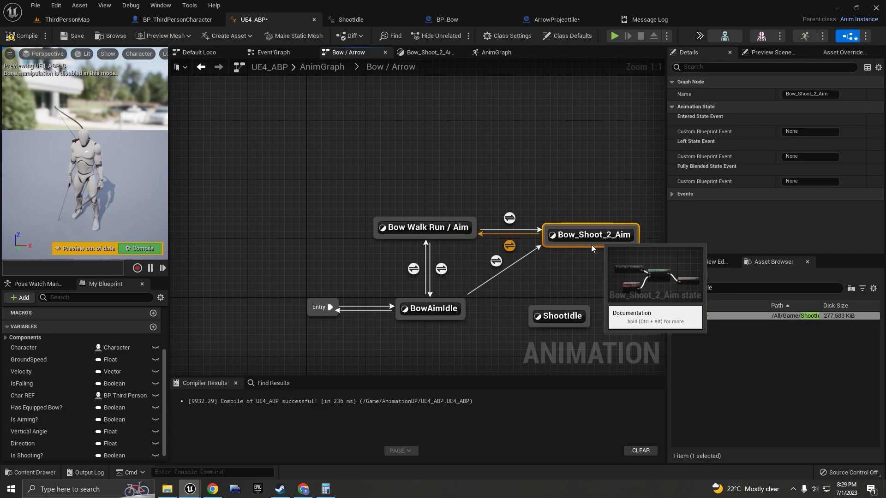
double_click(497, 262)
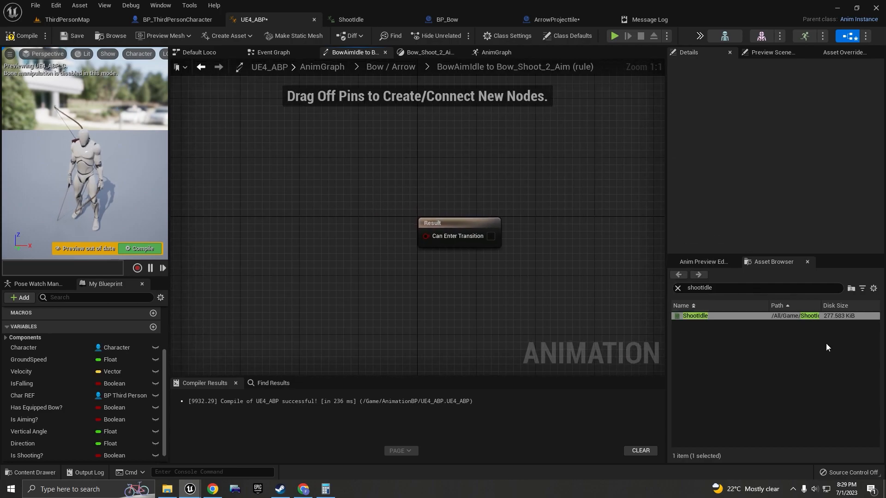
drag(62, 456, 244, 228)
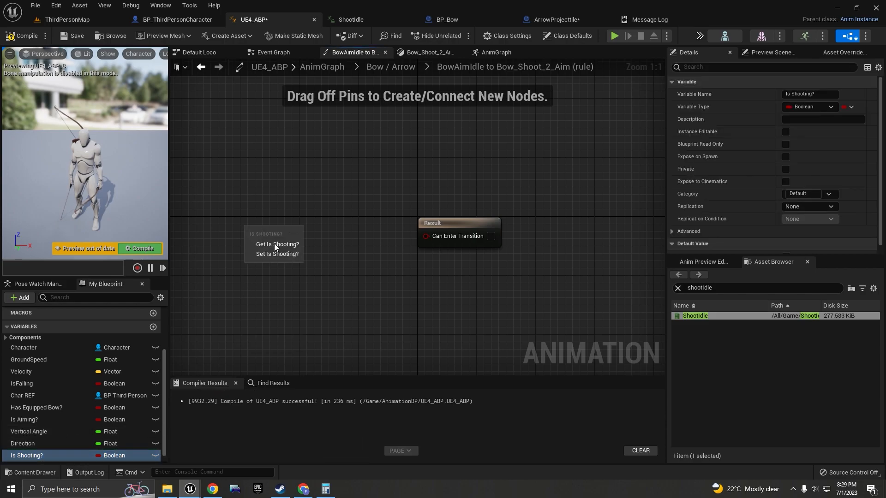
click(275, 244)
drag(298, 232, 447, 238)
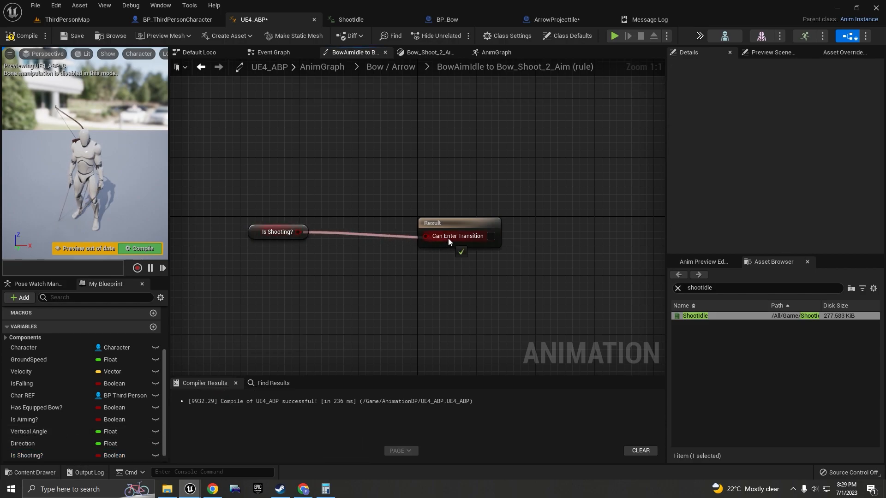
click(391, 67)
Add a return transition from Bow_Shoot_2_Aim to BowAimIdle, and compile with the ShootIdle state removed.
drag(560, 204, 452, 275)
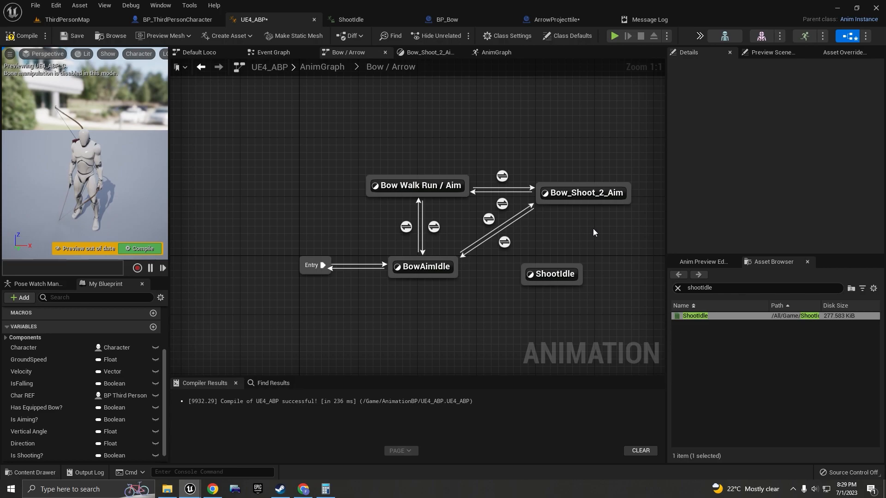
key(F7)
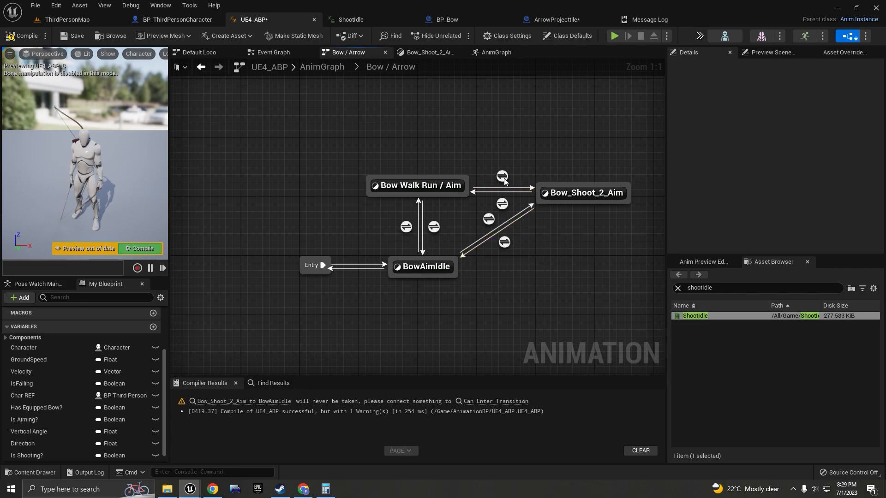
Copy the Time Remaining (ratio) <= 0.1 condition from the Bow Walk Run / Aim return rule into the Bow_Shoot_2_Aim to BowAimIdle rule and compile.
double_click(502, 205)
drag(399, 211, 443, 223)
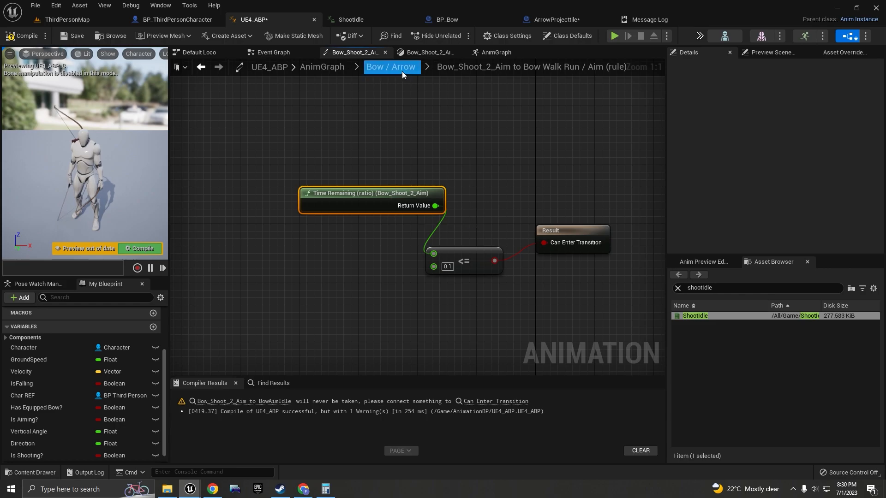
drag(393, 159, 453, 259)
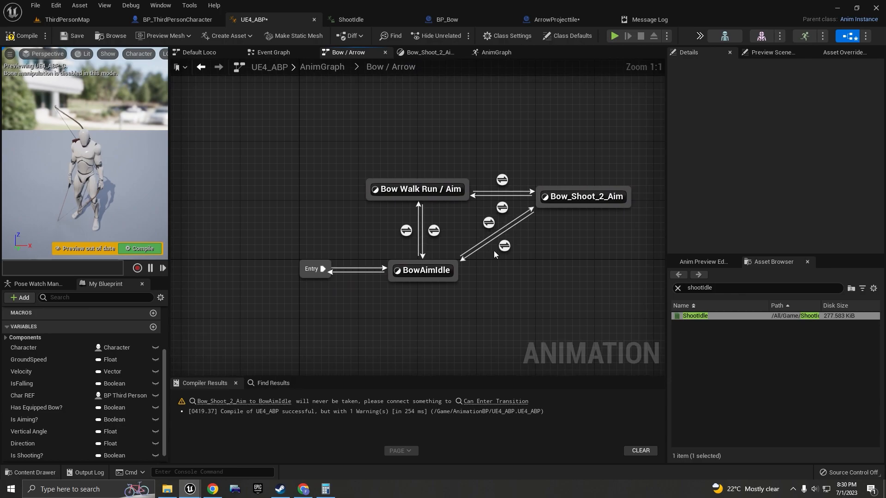
double_click(507, 248)
key(ctrl+v)
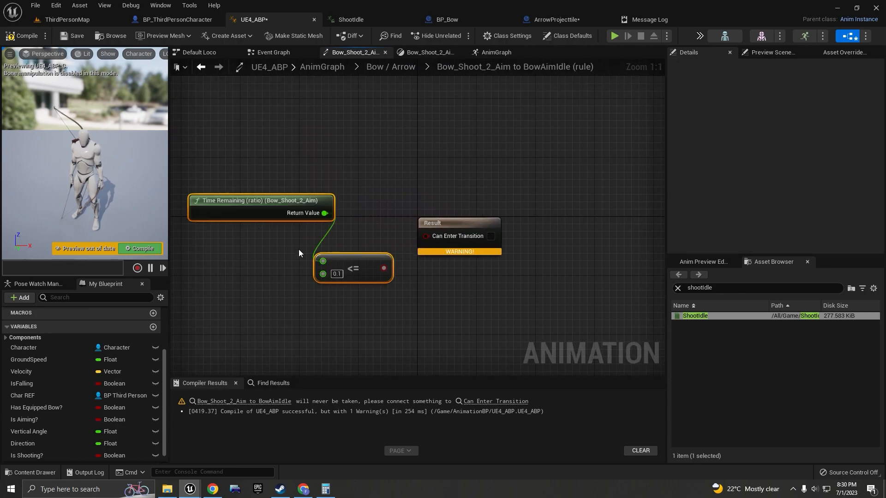
drag(384, 268, 425, 235)
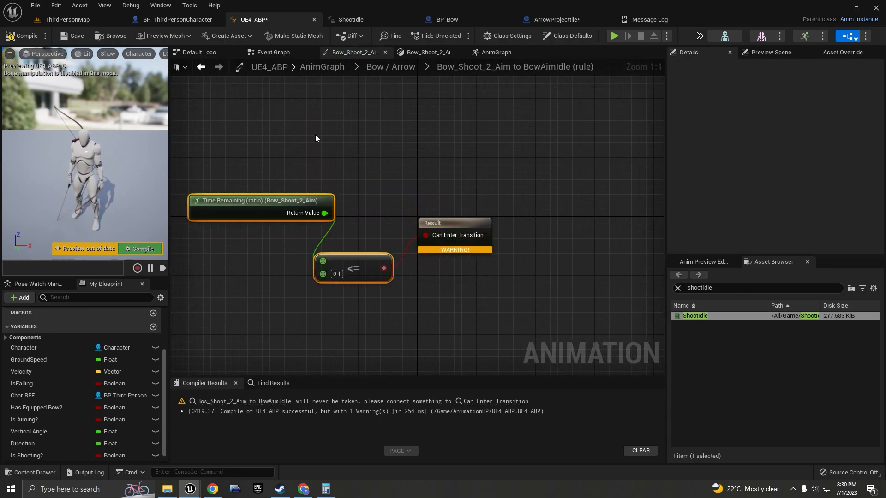
key(F7)
click(378, 69)
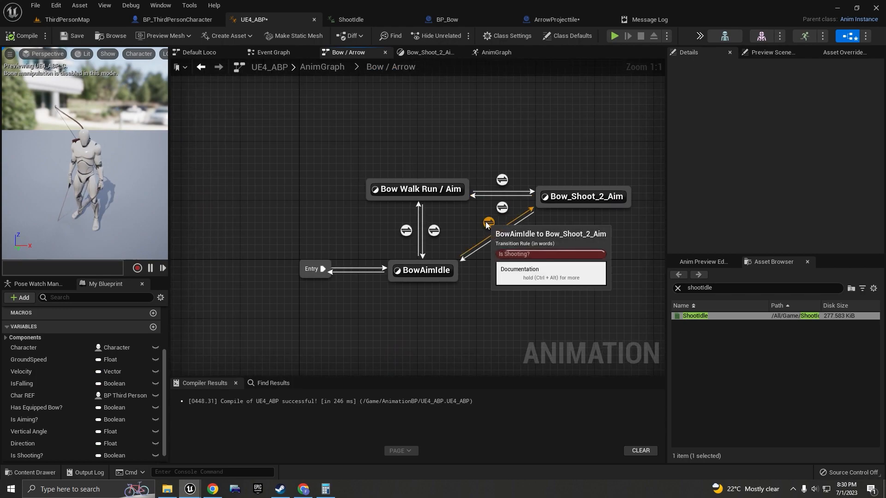
Play-test the bow in a maximized preview window, equipping it on the character.
click(614, 37)
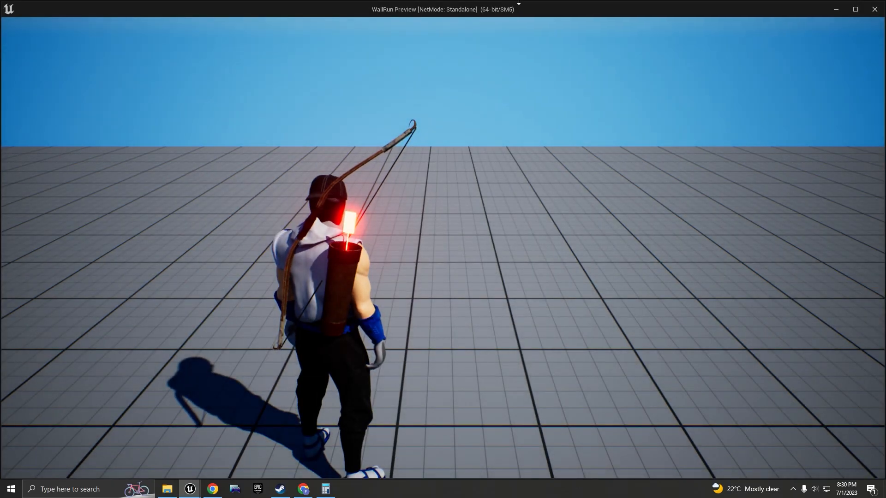
mouse_move(511, 9)
mouse_down()
mouse_move(586, 162)
mouse_move(519, 2)
mouse_up()
click(542, 74)
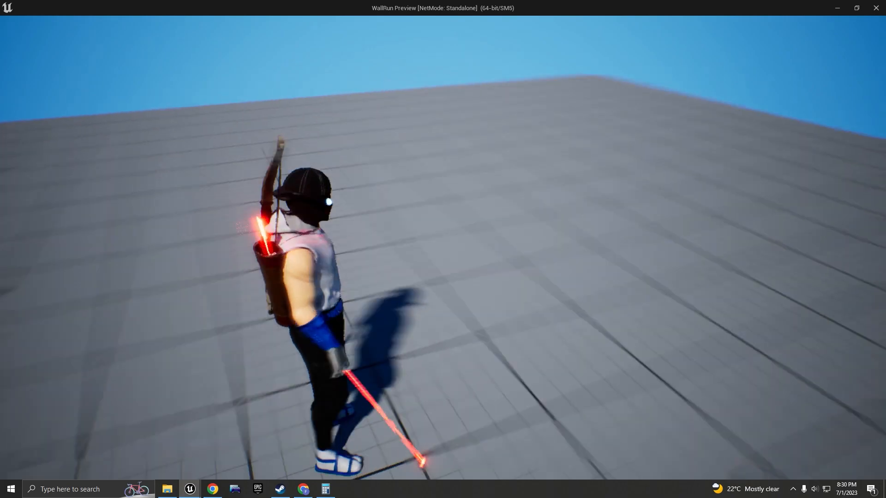
key(e)
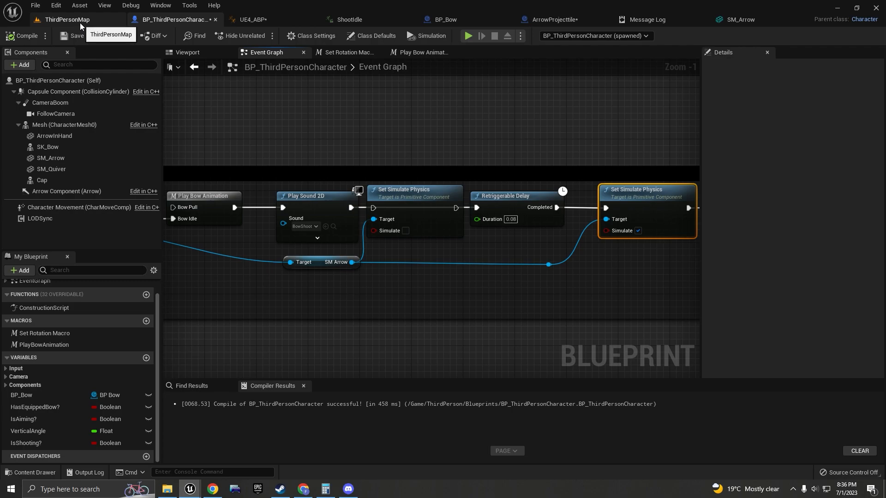
Review the physics and collision settings of SM_Arrow in ArrowProjecttile.
click(554, 19)
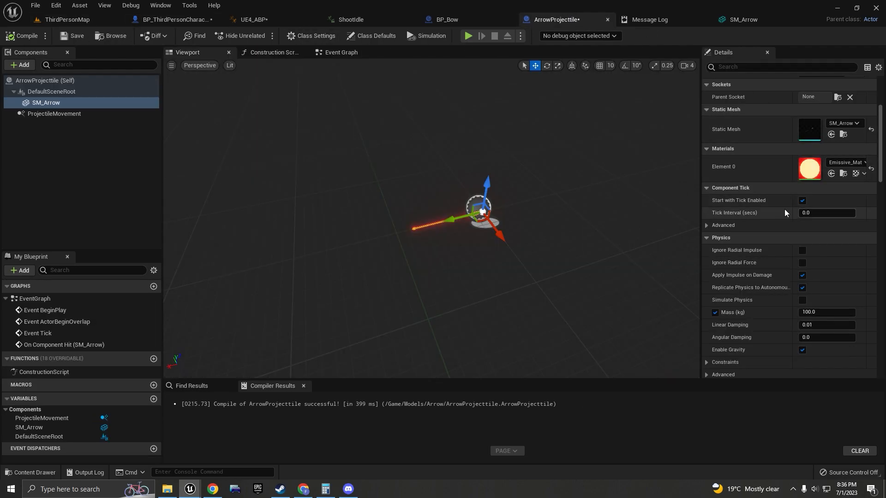
scroll(803, 213, up, 3)
scroll(806, 214, down, 8)
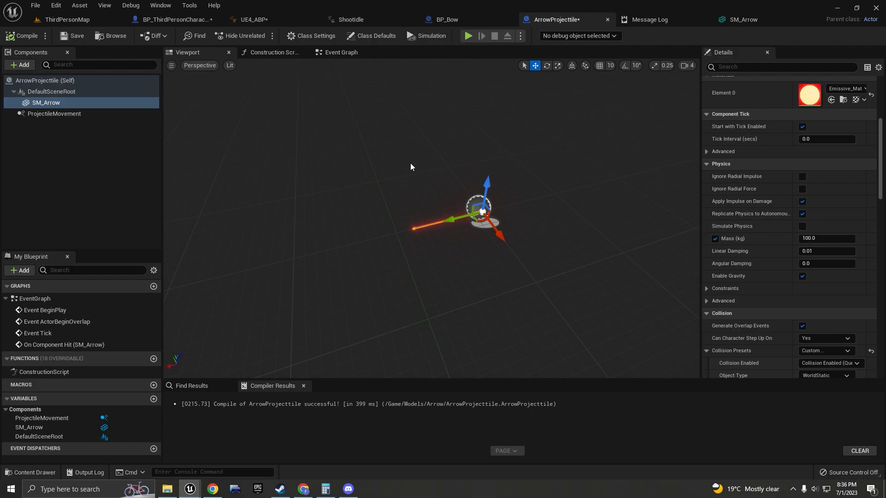
In BP_ThirdPersonCharacter's Shoot chain, delete the Set Simulate Physics node between Play Sound 2D and Retriggerable Delay.
click(174, 21)
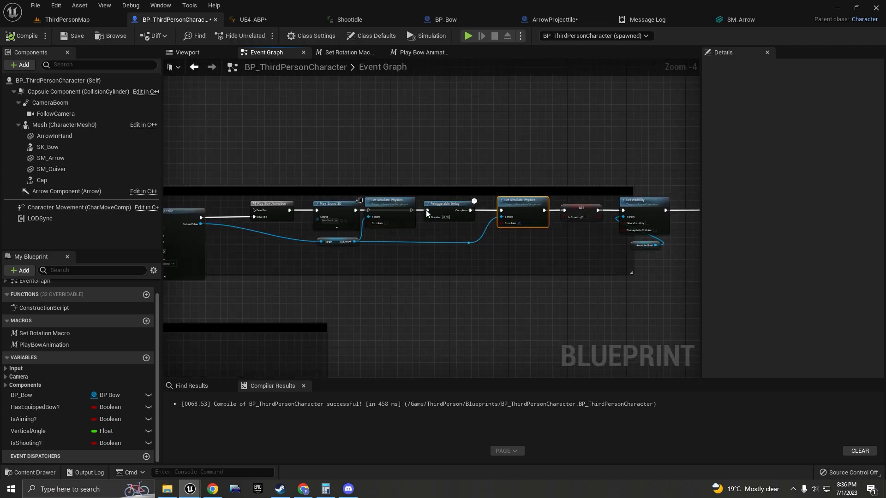
scroll(423, 214, up, 4)
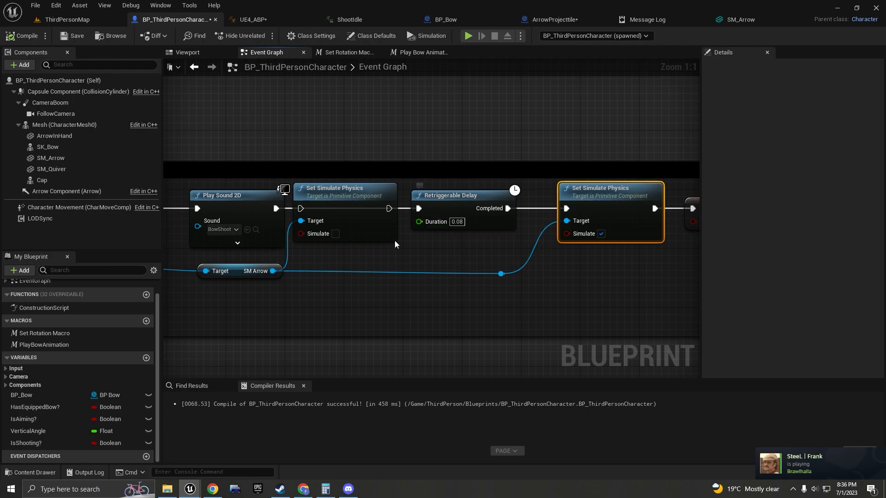
scroll(530, 236, down, 1)
right_drag(382, 249, 511, 227)
click(481, 208)
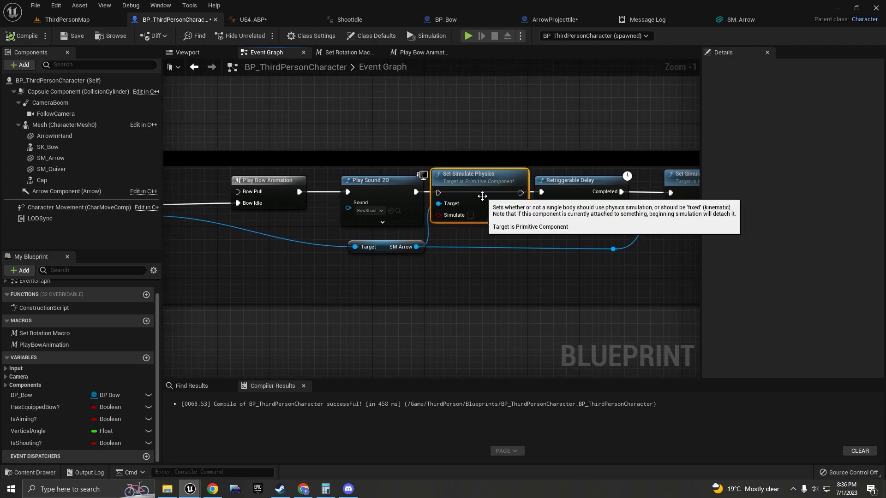
key(Delete)
Reposition the SM Arrow getter and bring Retriggerable Delay and Set Simulate Physics closer to Play Sound 2D, closing the gap.
drag(372, 252, 306, 251)
scroll(415, 256, down, 2)
right_drag(415, 256, 375, 256)
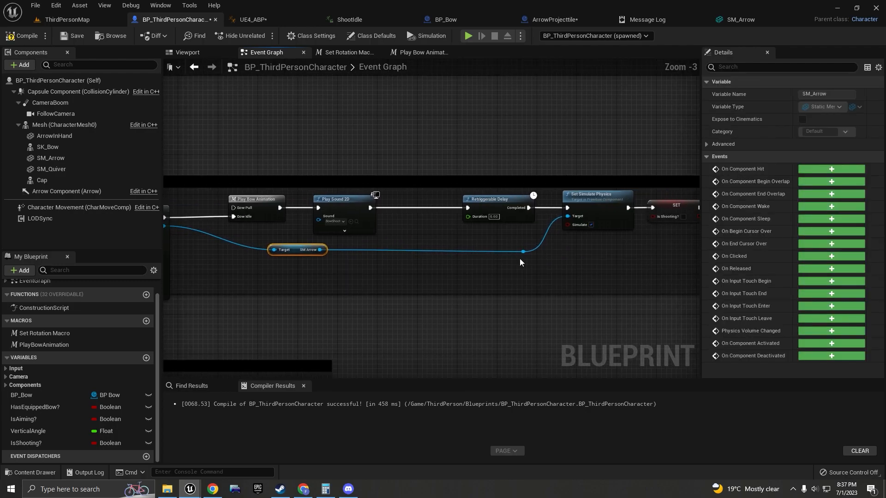
scroll(430, 237, down, 2)
scroll(524, 234, up, 2)
drag(582, 233, 706, 231)
scroll(560, 234, down, 3)
right_drag(507, 216, 574, 208)
scroll(572, 217, up, 3)
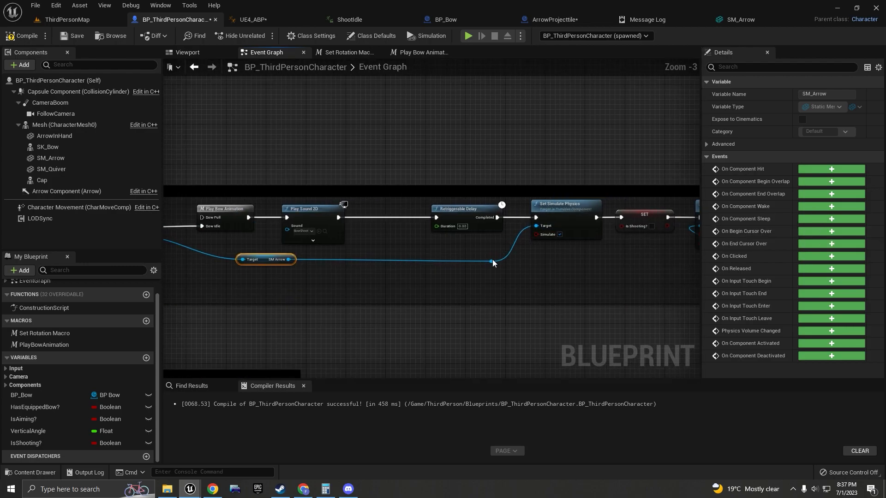
drag(478, 259, 513, 211)
click(502, 261)
right_drag(502, 261, 522, 247)
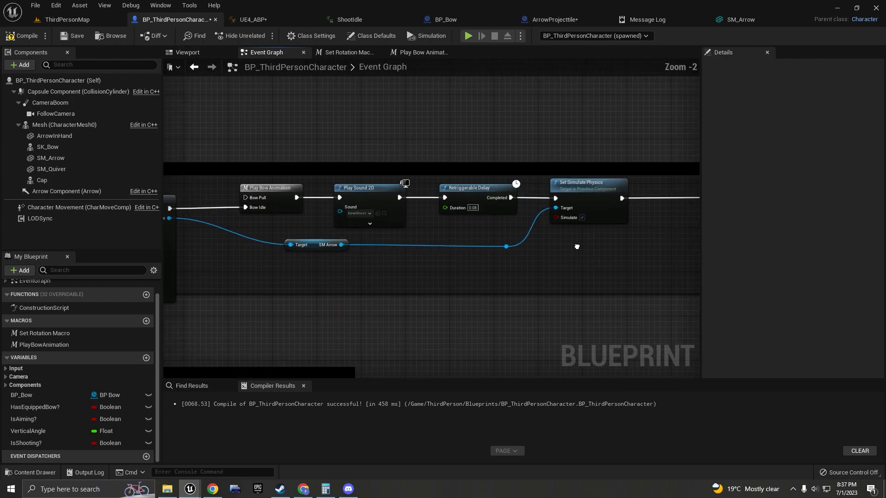
Examine the Shoot chain's nodes from Play Bow Animation through Retriggerable Delay.
scroll(522, 247, up, 1)
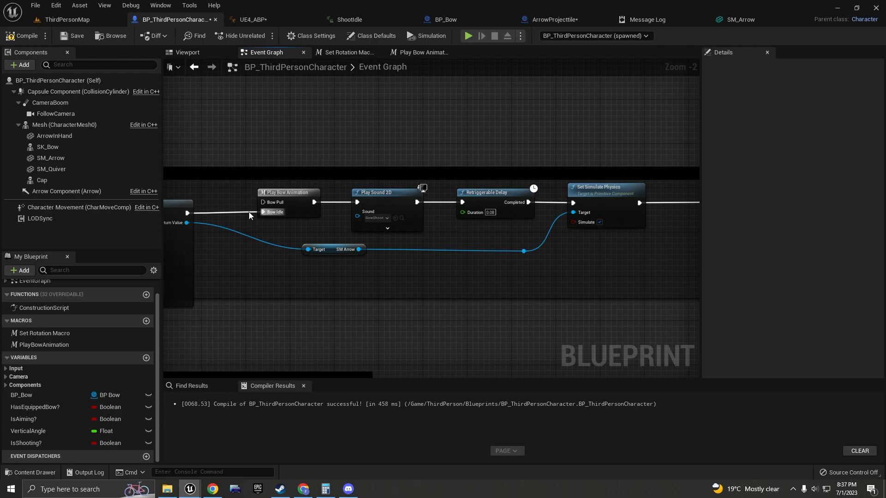
scroll(365, 210, up, 2)
click(367, 187)
right_drag(295, 216, 455, 213)
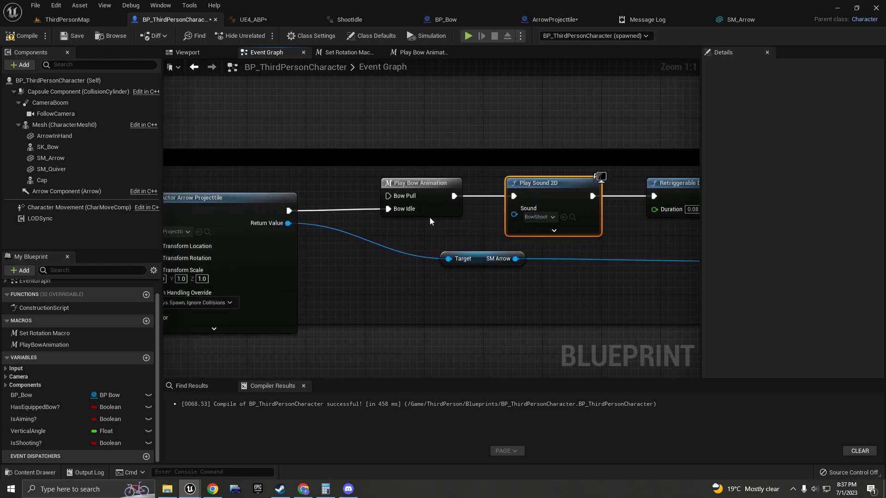
right_drag(547, 210, 372, 227)
click(405, 234)
drag(428, 226, 451, 218)
click(403, 233)
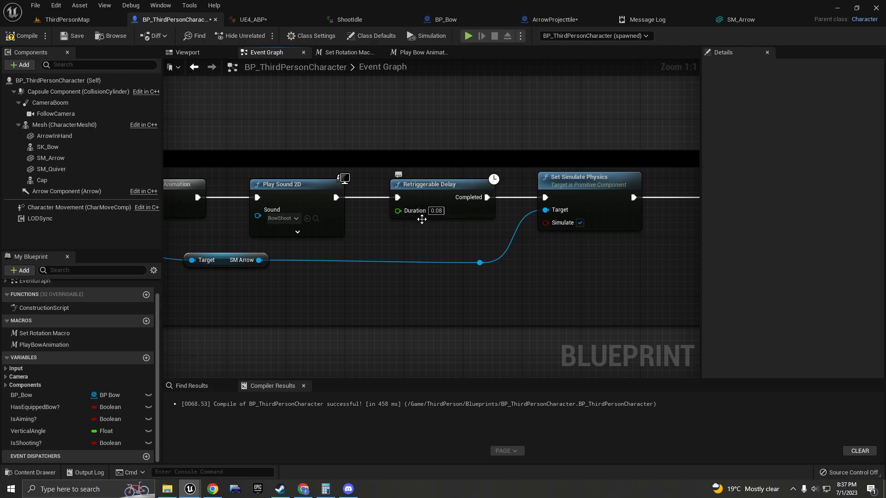
Examine the rest of the Shoot chain, from Set Simulate Physics through the IsShooting? setter to the final nodes.
right_drag(477, 226, 331, 232)
scroll(367, 228, down, 3)
scroll(362, 210, up, 3)
scroll(405, 209, down, 3)
scroll(405, 209, up, 3)
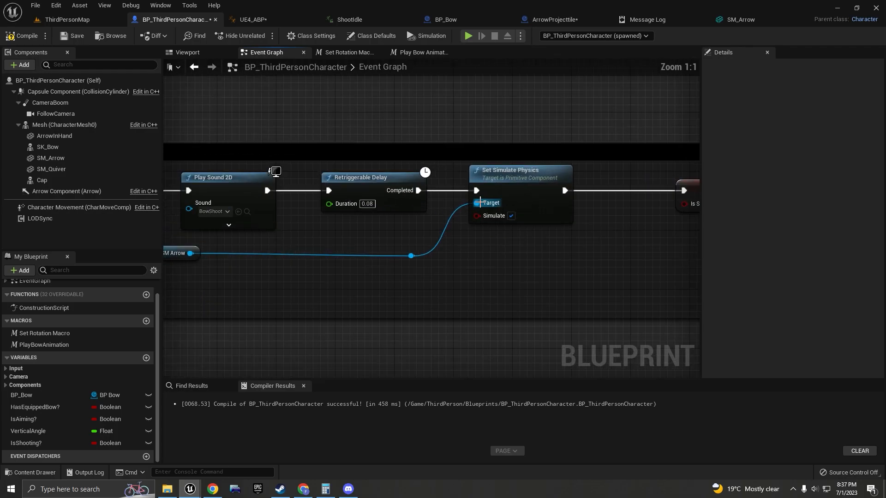
drag(456, 239, 597, 163)
scroll(604, 222, down, 5)
right_drag(604, 222, 460, 210)
scroll(496, 199, up, 5)
scroll(496, 200, down, 2)
scroll(464, 217, up, 2)
drag(456, 221, 568, 173)
right_drag(615, 257, 454, 258)
drag(415, 278, 543, 173)
scroll(531, 172, down, 4)
scroll(512, 172, up, 2)
drag(401, 146, 687, 243)
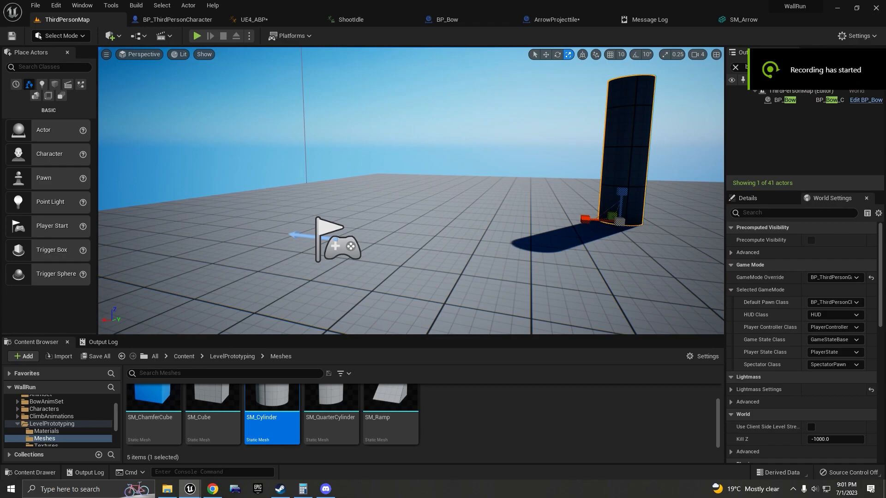
In the Aim section of BP_ThirdPersonCharacter's Event Graph, add a FollowCamera getter and a Set Relative Location node targeting it.
click(176, 20)
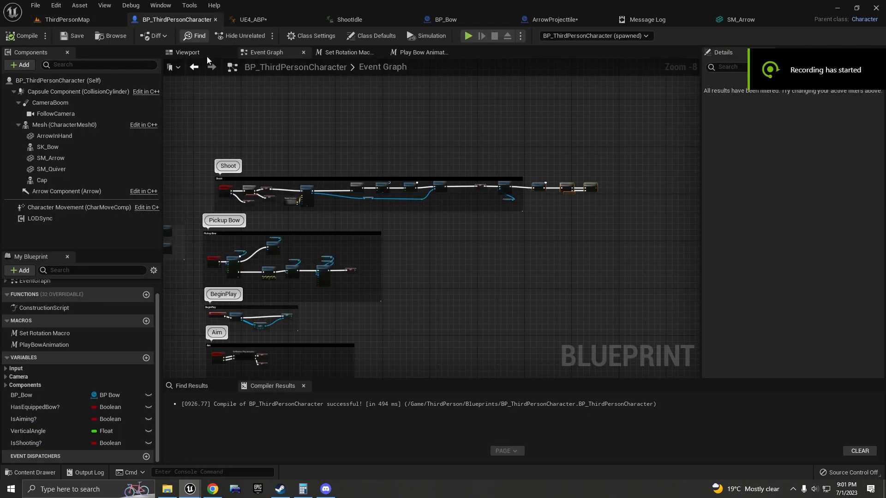
click(268, 40)
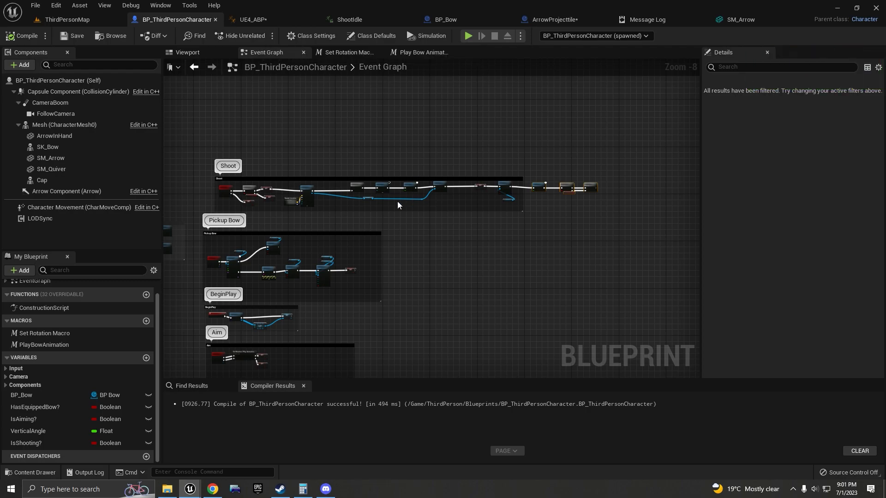
scroll(402, 198, down, 3)
scroll(328, 280, up, 5)
scroll(346, 261, down, 4)
right_drag(318, 310, 351, 214)
scroll(369, 195, up, 4)
scroll(351, 214, up, 5)
right_drag(373, 176, 491, 165)
scroll(491, 165, down, 2)
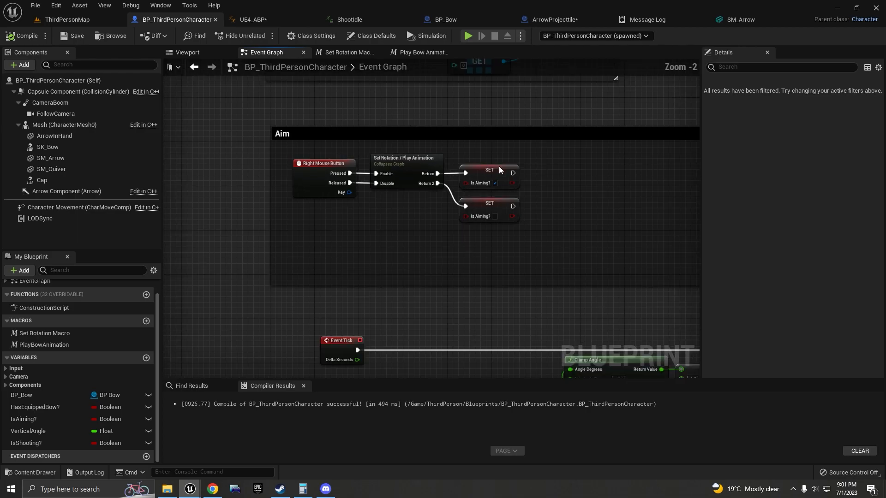
scroll(519, 185, up, 2)
drag(46, 113, 519, 213)
text(set)
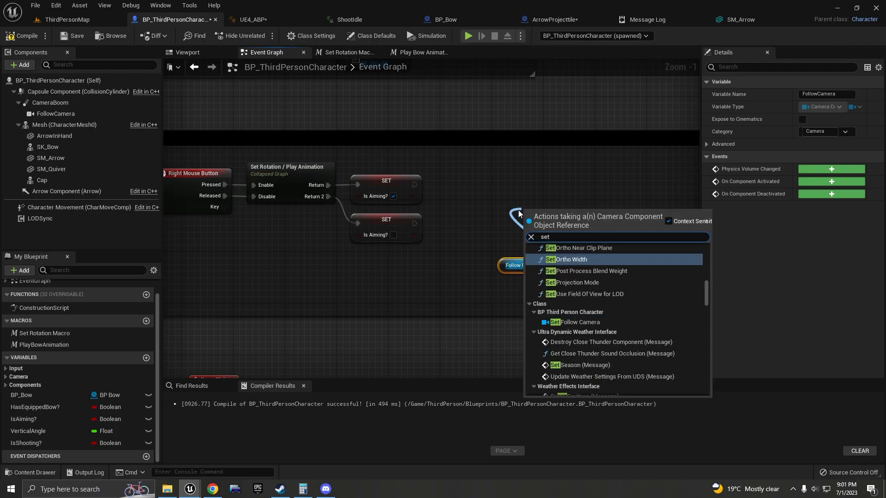
text( location)
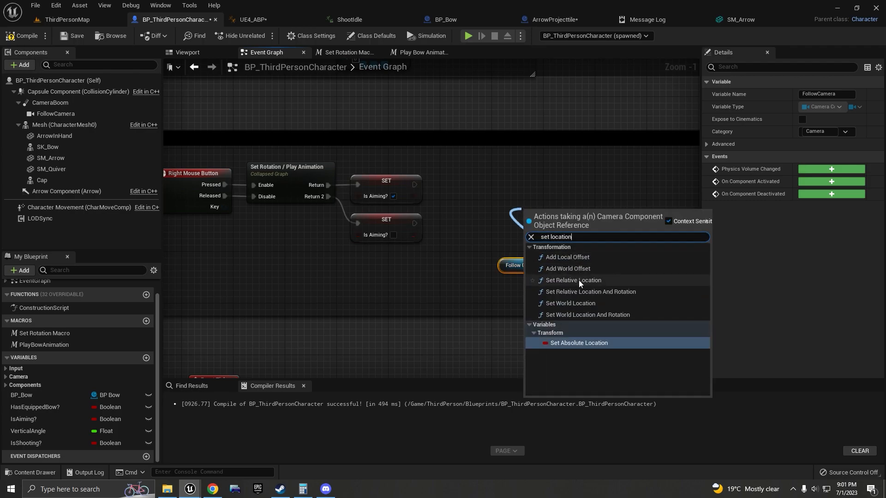
click(578, 281)
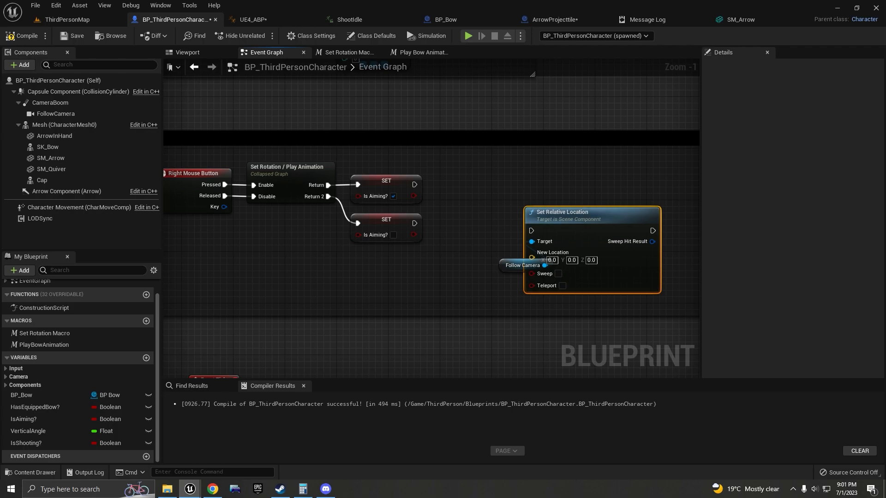
drag(582, 211, 604, 171)
Add a timeline named Distance, connect its Update output to Set Relative Location, and move the Follow Camera getter under that node.
right_click(480, 191)
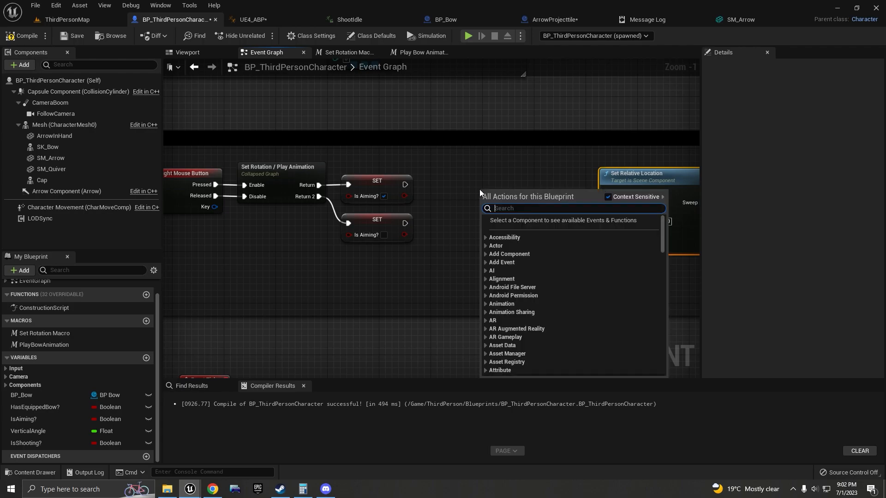
text(add timel)
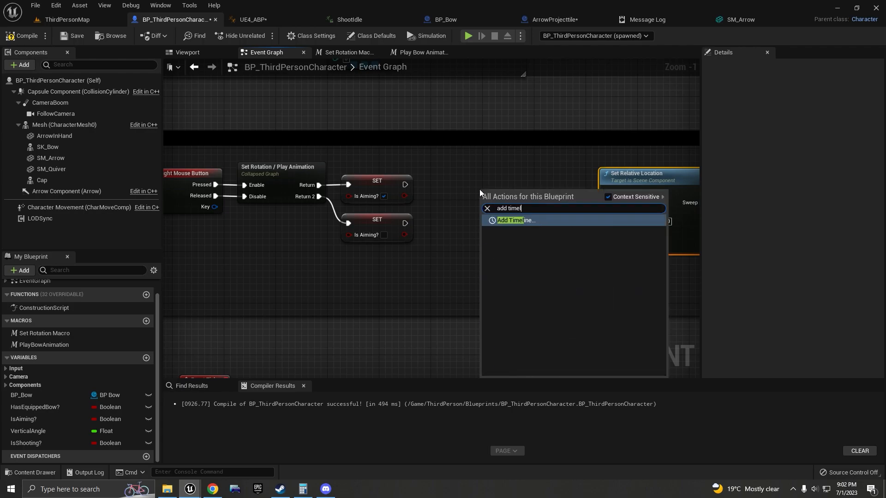
key(Return)
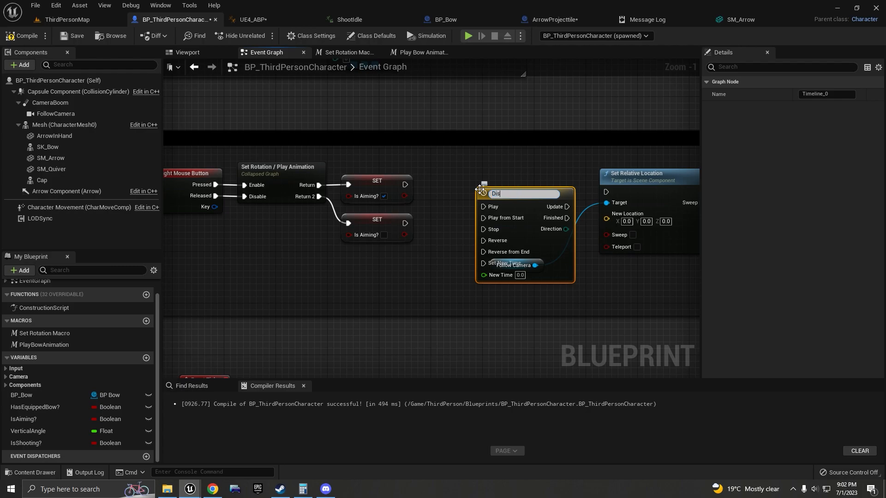
key(Return)
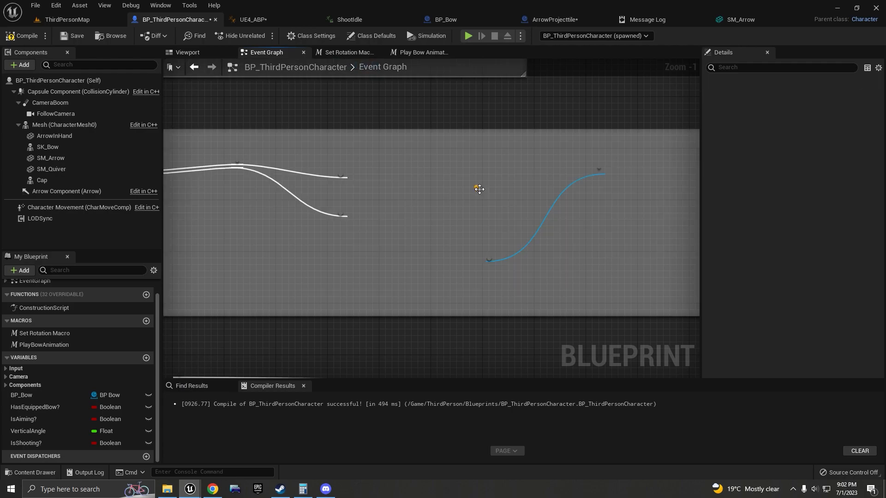
drag(565, 202, 608, 194)
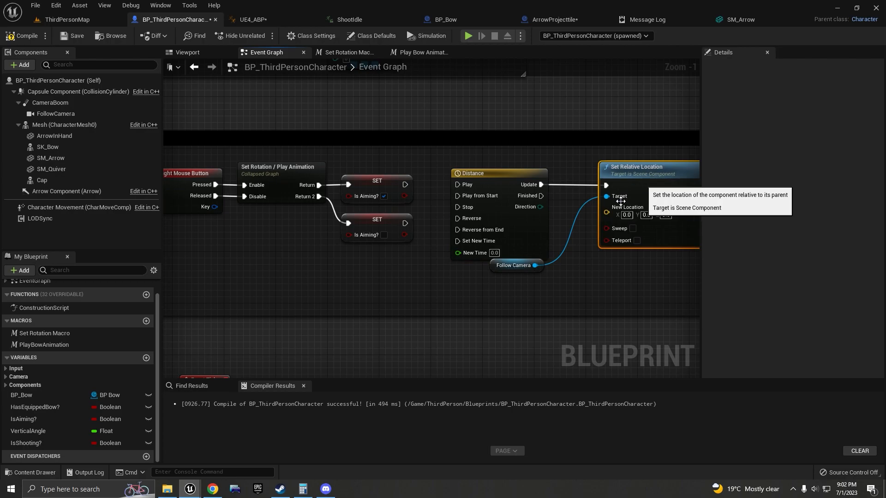
drag(494, 267, 642, 263)
Connect the checked Is Aiming? setter to Distance's Play from Start input and the unchecked one to Reverse from End.
right_drag(593, 266, 572, 274)
right_drag(452, 286, 550, 286)
drag(481, 191, 539, 203)
drag(481, 229, 552, 236)
click(443, 247)
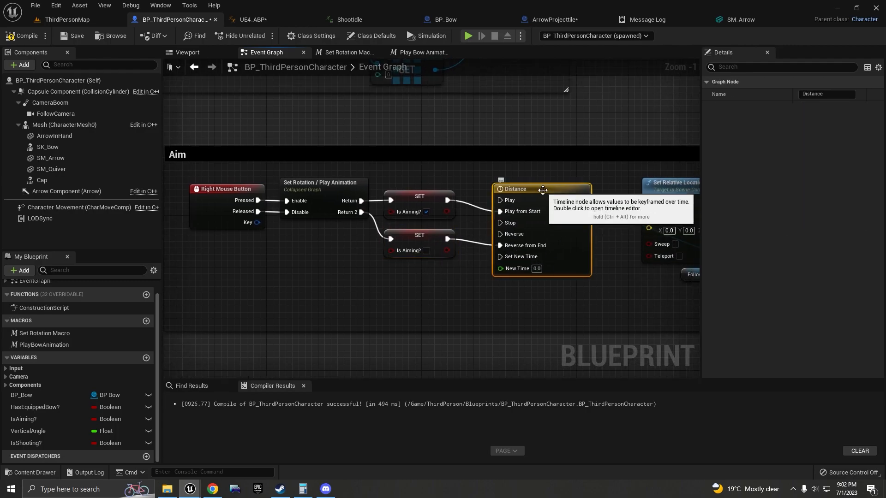
Open the Distance timeline for editing and add a vector track to it.
double_click(543, 193)
click(188, 77)
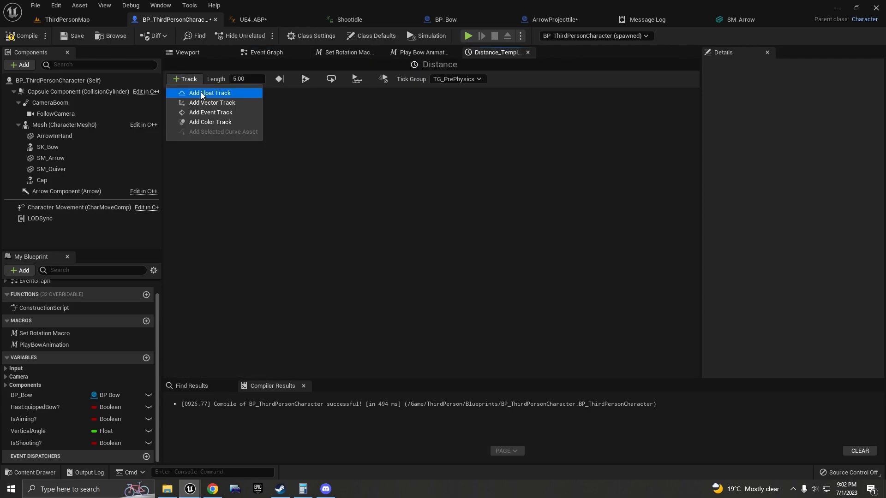
click(191, 81)
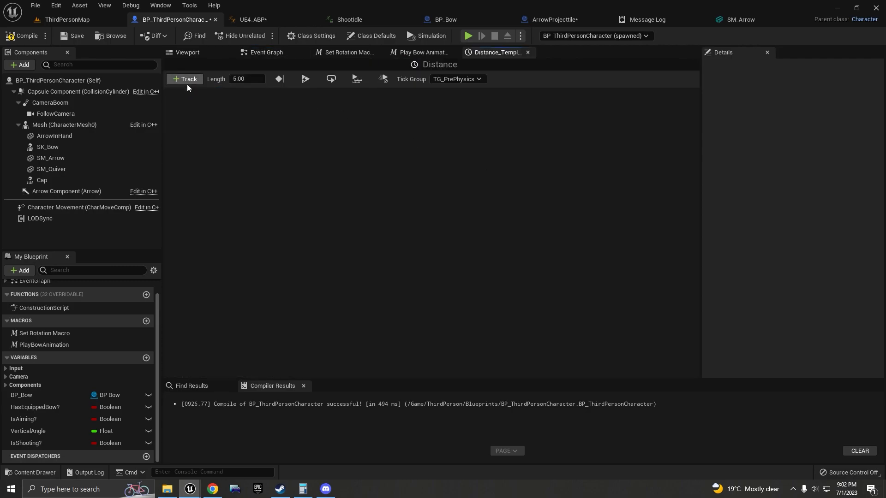
click(185, 79)
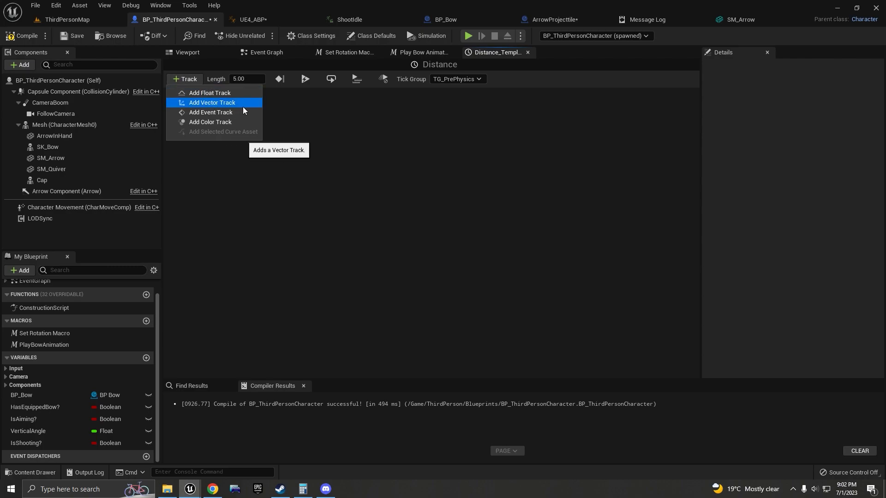
click(232, 101)
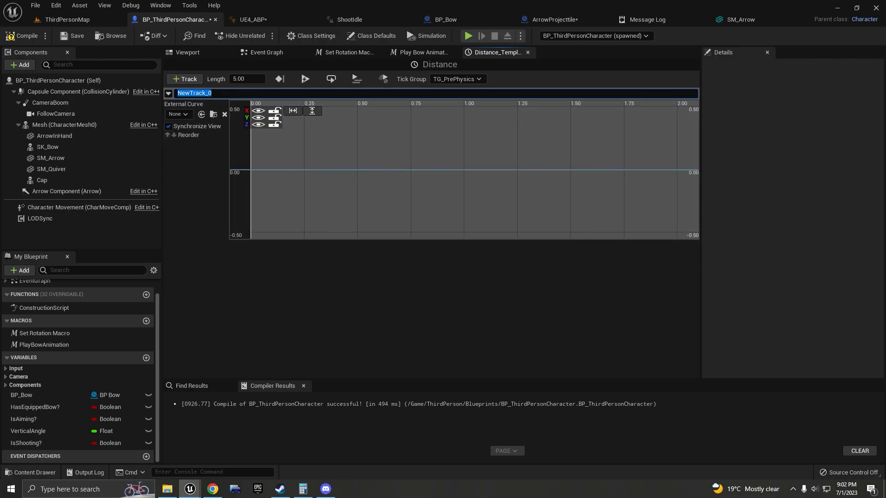
Add a key to the vector track's X curve near the start of the timeline.
click(252, 170)
right_click(251, 168)
click(250, 168)
right_click(251, 168)
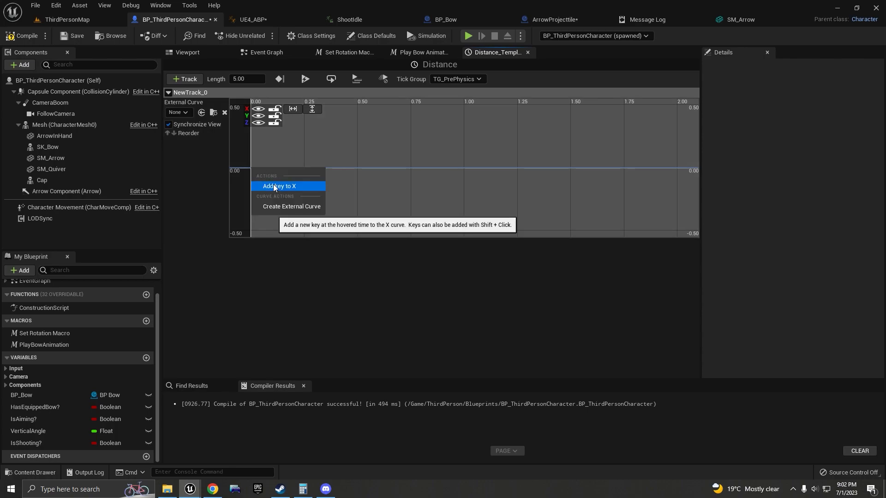
click(273, 185)
drag(254, 170, 258, 165)
Add a key with value to all three curves beside the first X key, and separate the overlapping Y and Z keys.
right_click(259, 168)
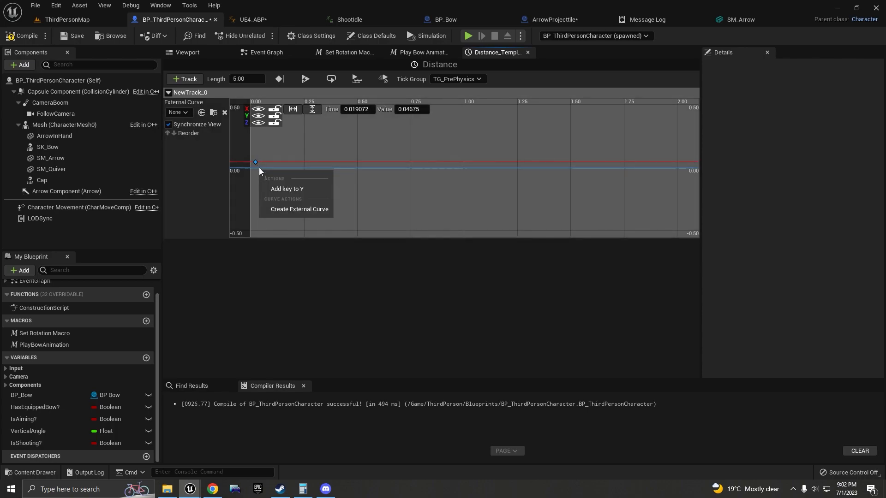
right_click(255, 168)
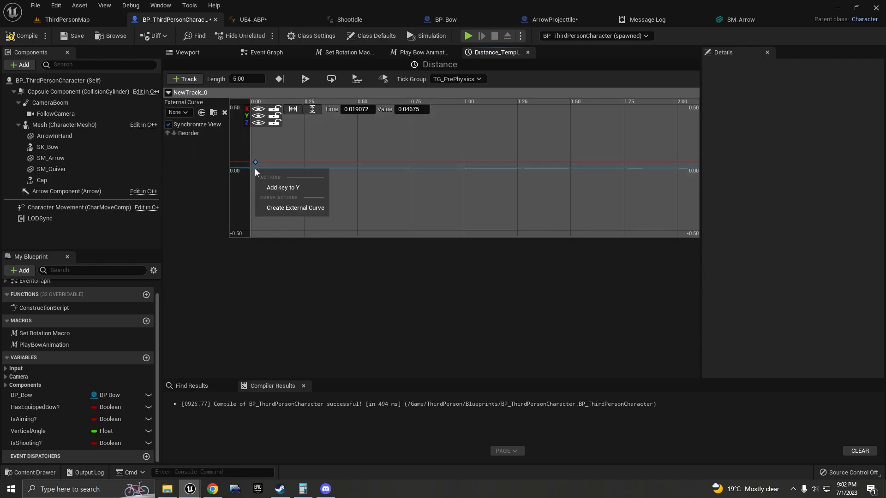
right_click(263, 160)
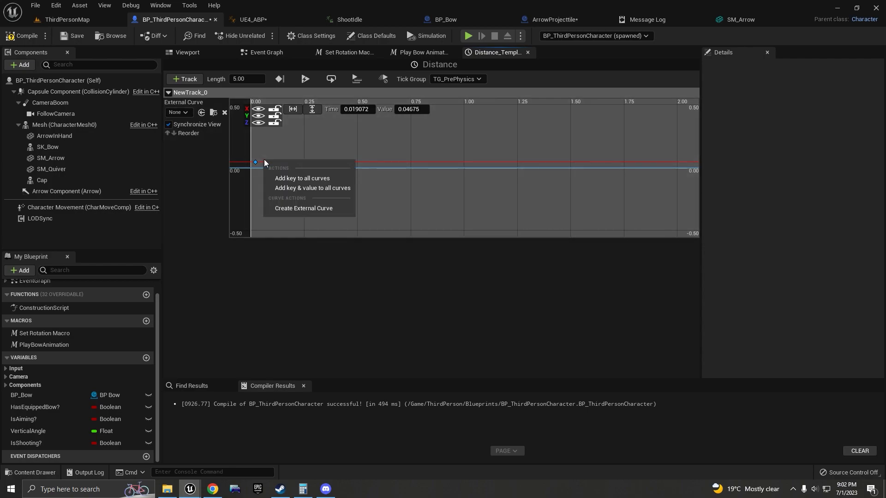
click(298, 187)
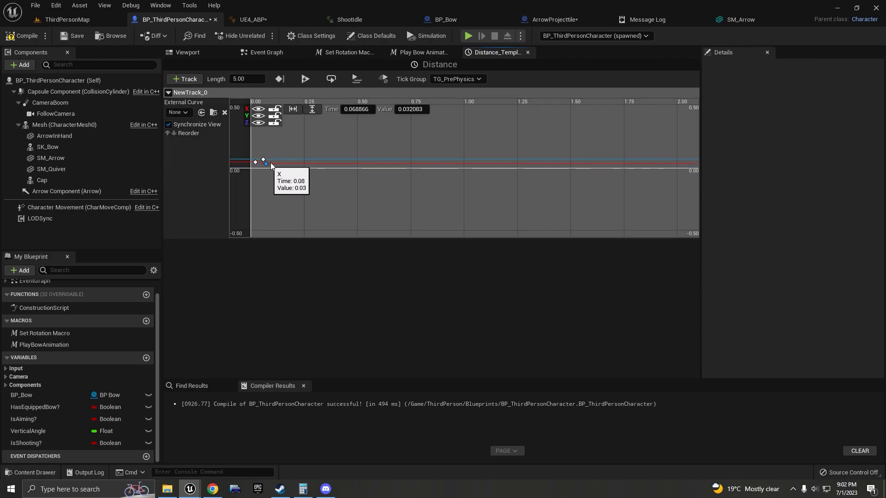
click(287, 153)
mouse_move(264, 159)
mouse_down()
mouse_move(276, 151)
mouse_move(276, 158)
mouse_up()
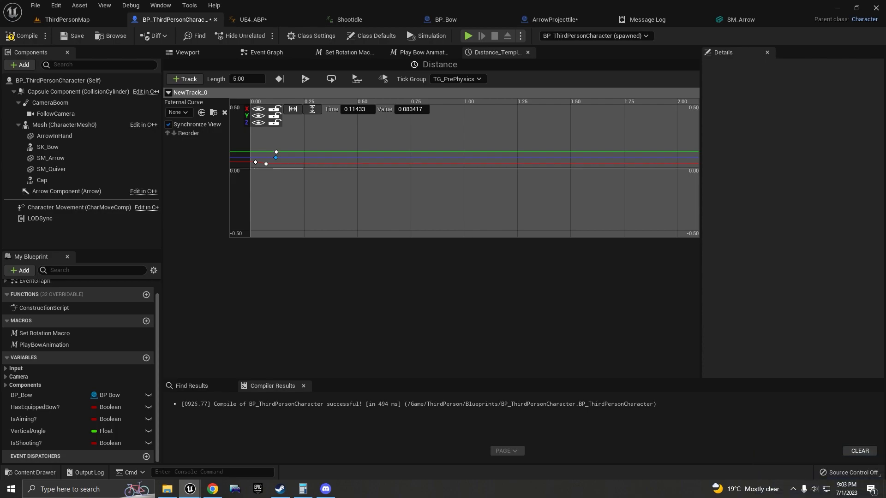
Set the first X key's time to 0 and its value to -151.
drag(256, 162, 255, 177)
text(0)
key(Return)
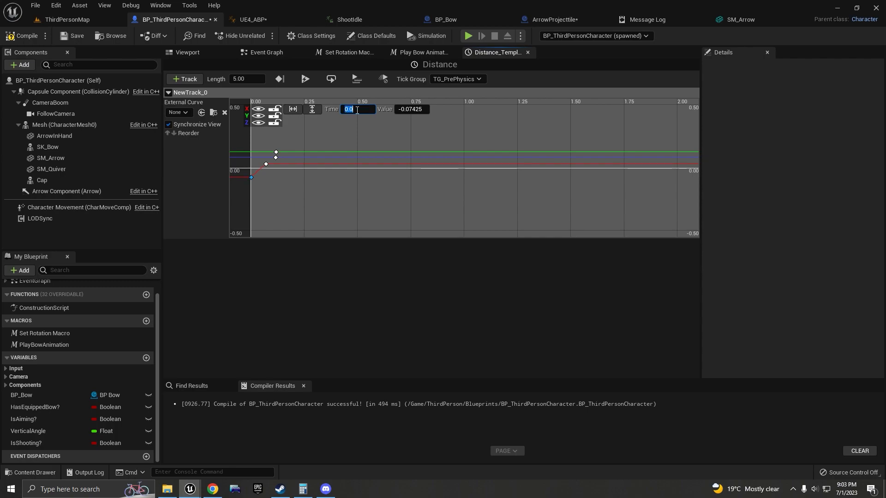
click(417, 110)
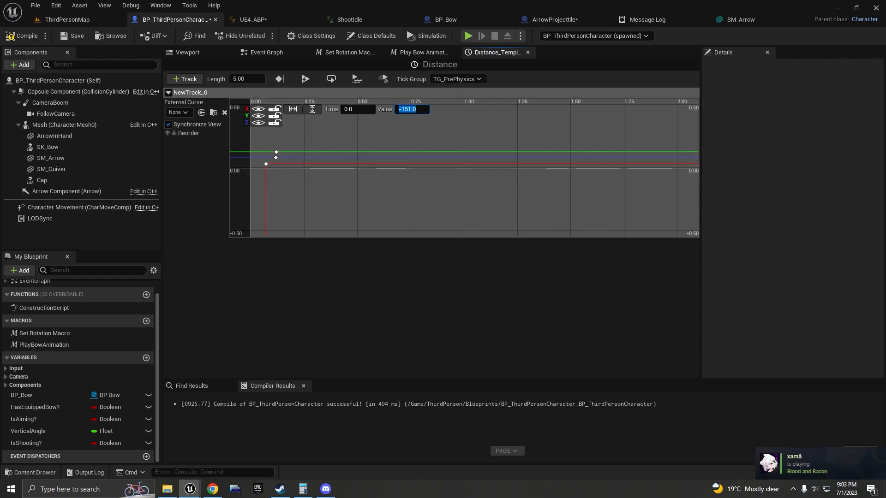
Set the Y key to time 0 and value 84, and the Z key to time 0 and value 41.
click(276, 153)
click(416, 111)
text(84)
key(Return)
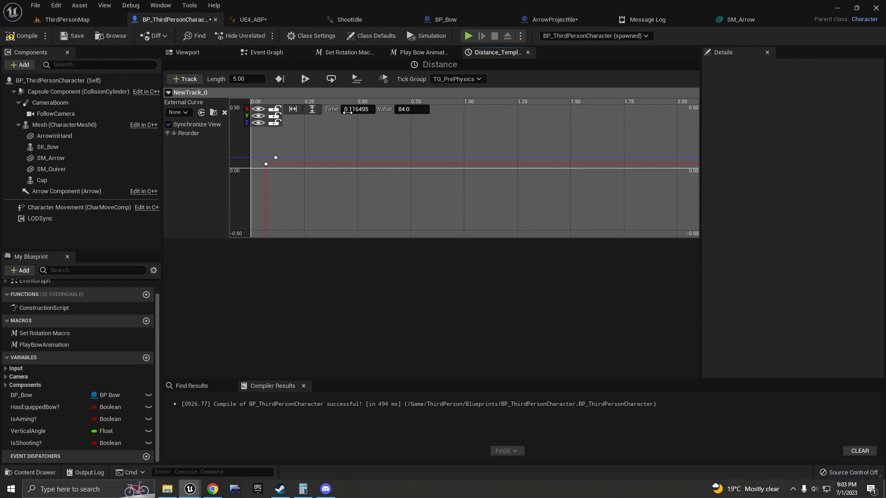
text(0)
key(Return)
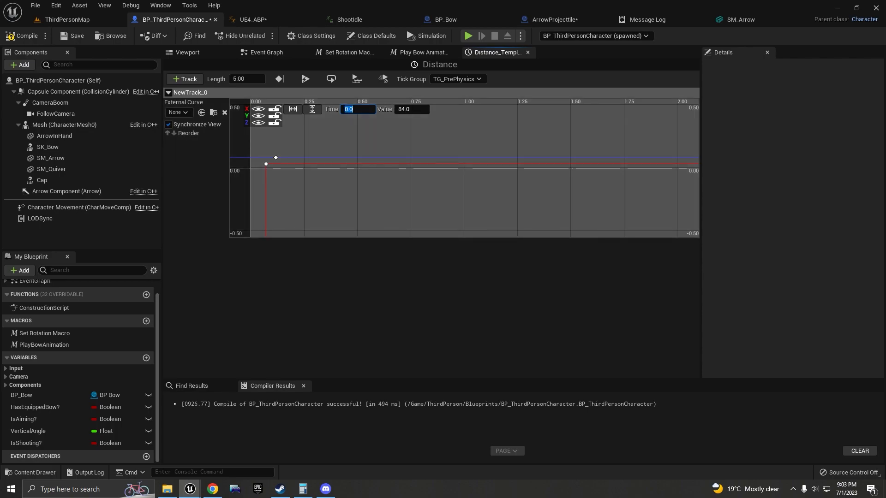
click(276, 157)
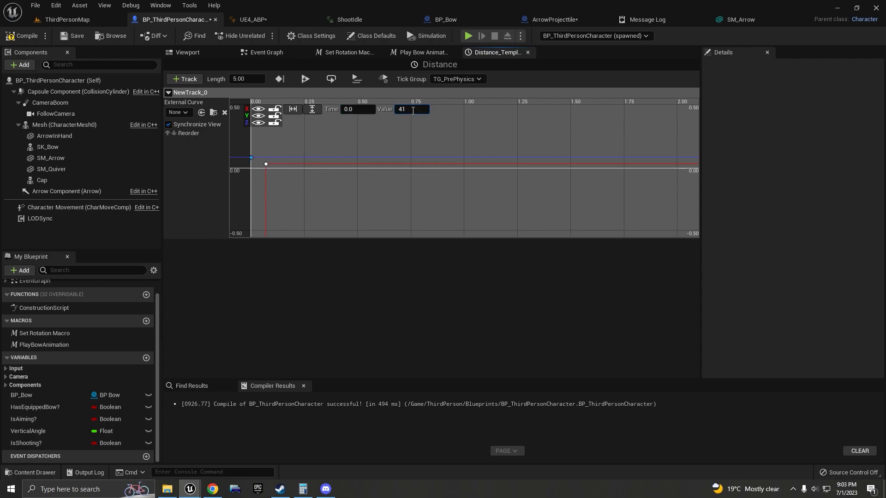
click(288, 108)
Set the timeline length to 0.65 and move the second X key to about time 0.64, value -99.7.
scroll(425, 175, down, 20)
scroll(498, 187, down, 4)
click(507, 181)
drag(479, 168, 570, 204)
right_drag(542, 176, 412, 175)
scroll(412, 179, down, 5)
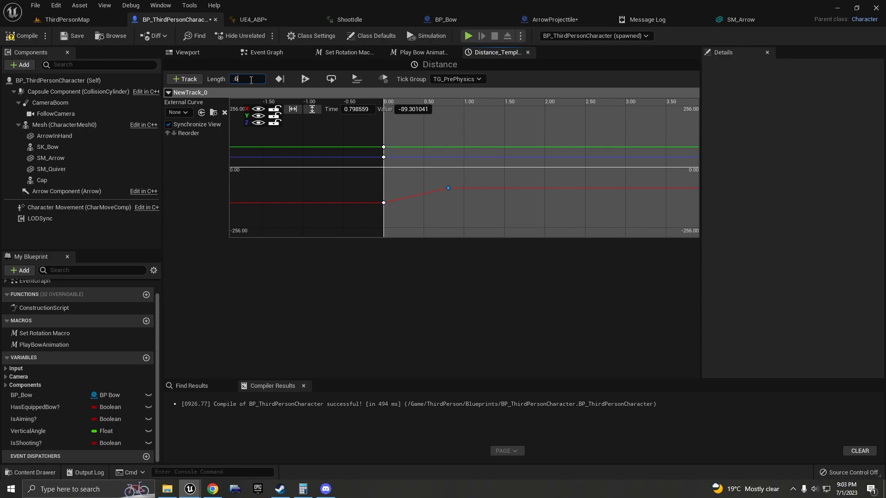
key(Return)
scroll(452, 206, up, 2)
drag(448, 195, 428, 196)
scroll(394, 201, up, 2)
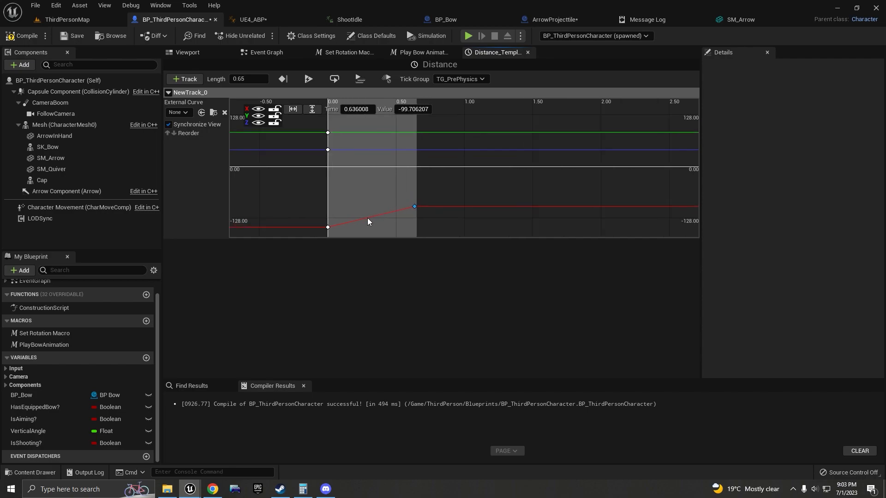
Add a middle key to the X curve at about time 0.34, between its start and end keys.
right_click(376, 223)
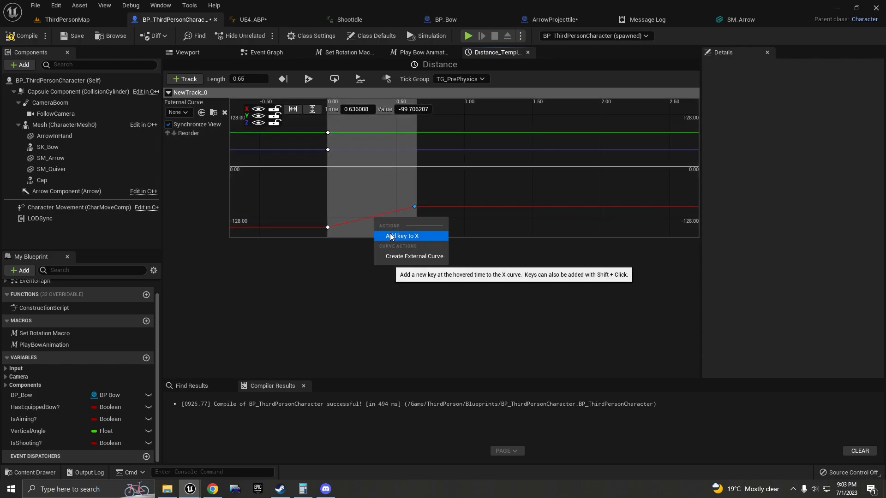
click(388, 235)
right_drag(380, 199, 405, 179)
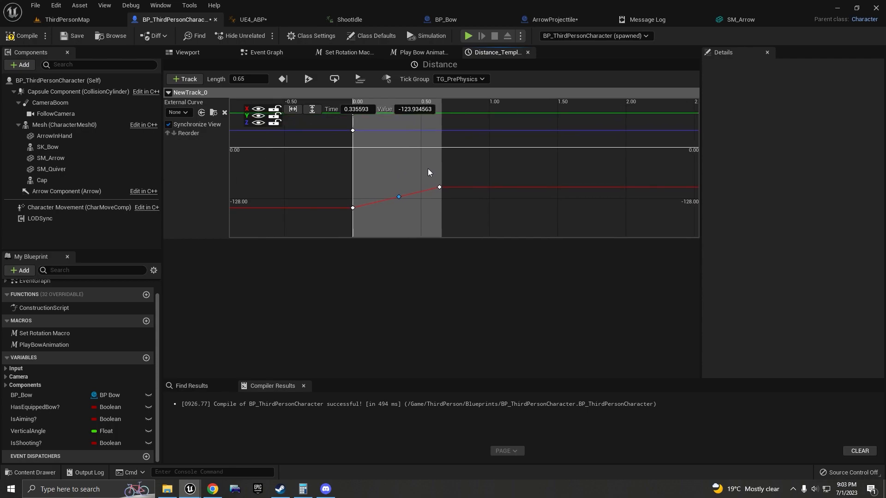
Set the interpolation of the X curve's end, middle and start keys to Auto.
right_click(440, 188)
click(455, 207)
click(399, 197)
right_click(398, 197)
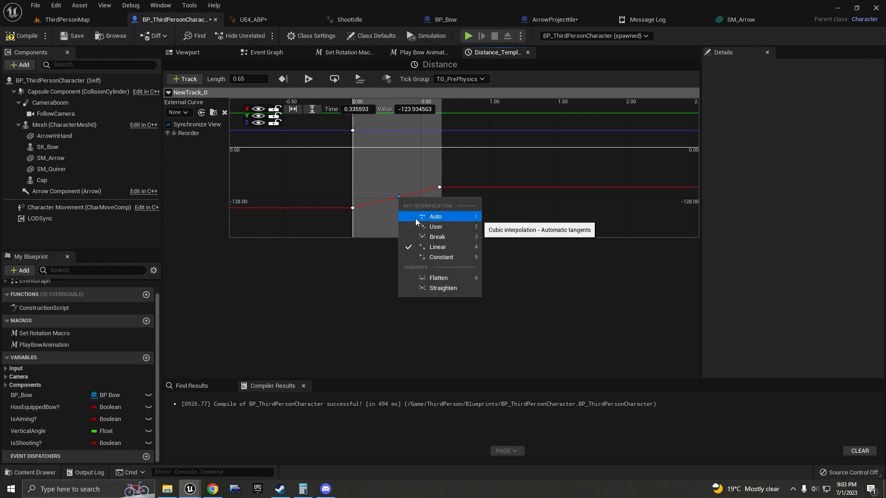
click(415, 218)
click(353, 208)
right_click(353, 208)
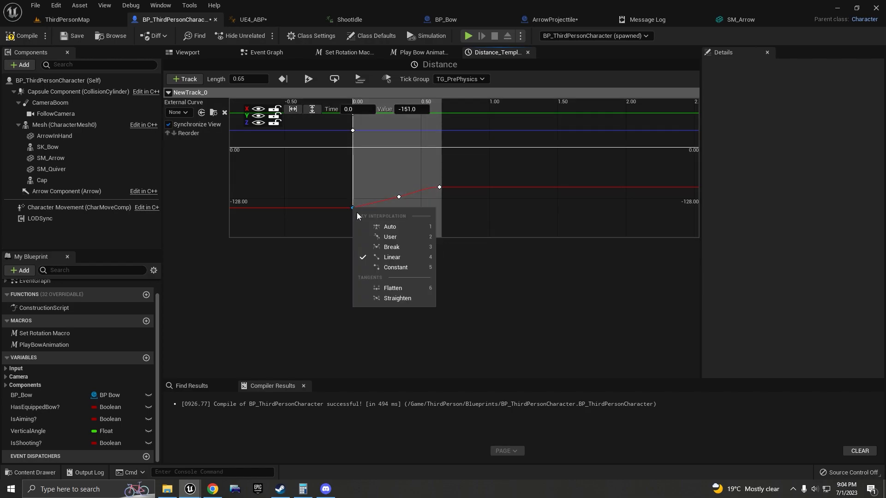
Move the middle X key to about time 0.31, value -119.2, to shape the smoothed curve.
click(399, 197)
drag(425, 194, 400, 181)
scroll(398, 212, up, 3)
scroll(465, 168, up, 1)
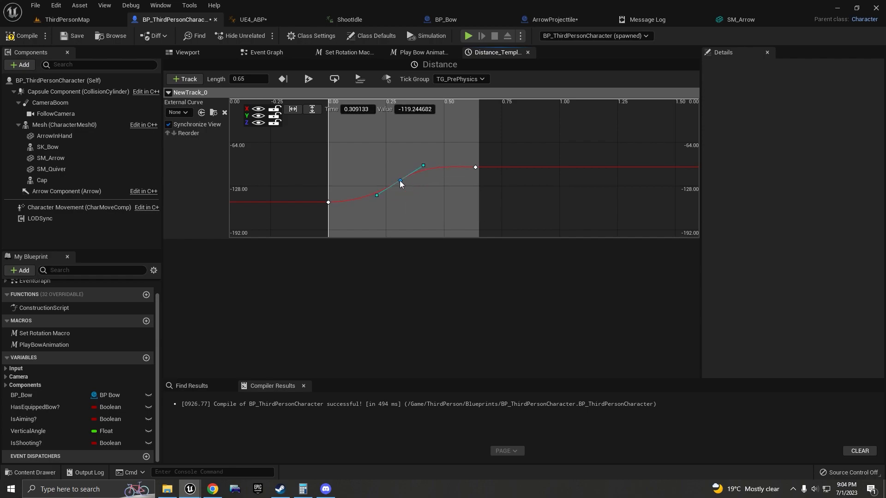
click(408, 134)
scroll(447, 189, down, 4)
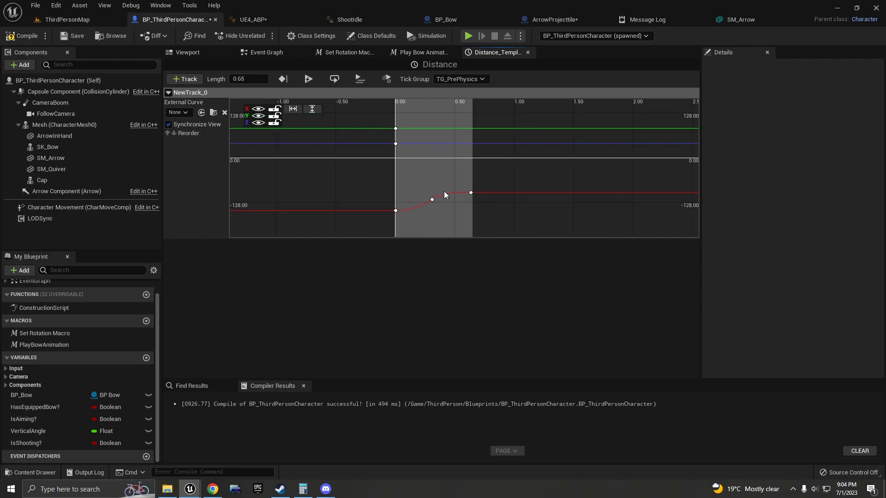
Add a middle key and an end key to the Z curve at about times 0.31 and 0.65.
scroll(417, 143, up, 2)
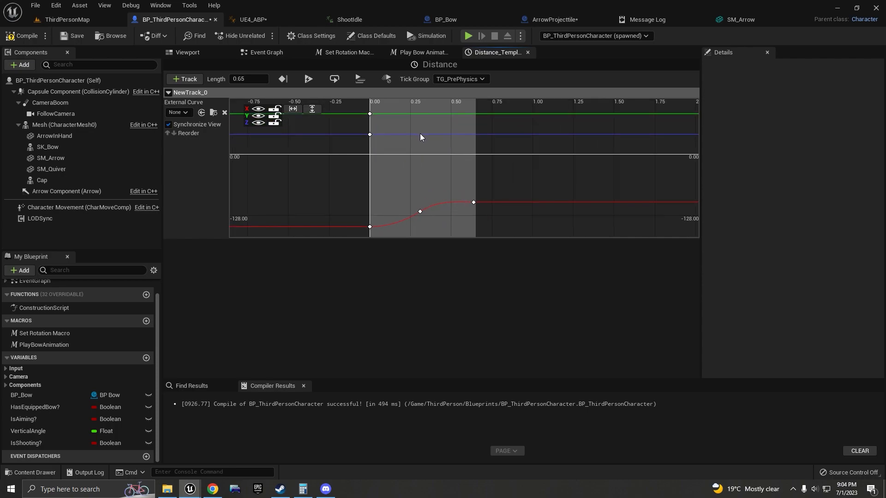
right_click(420, 133)
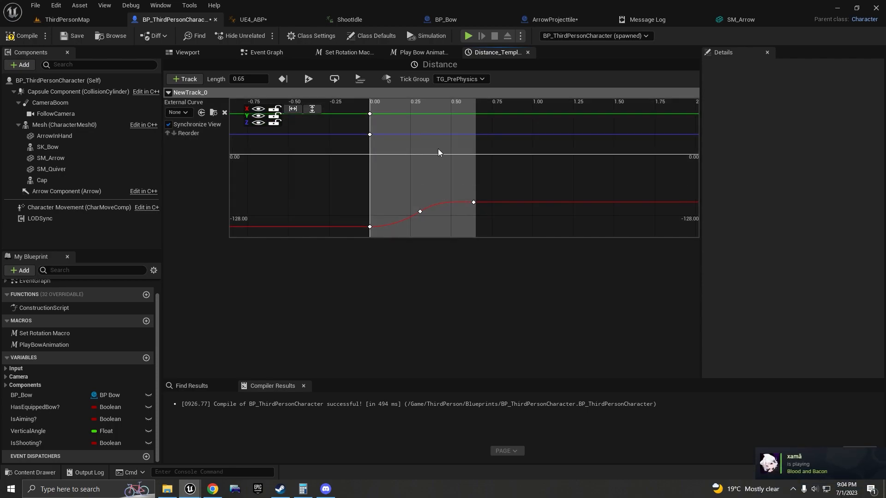
click(433, 148)
right_click(474, 137)
click(472, 121)
Add an end key and a middle key to the Y curve at about times 0.64 and 0.32.
right_click(473, 114)
click(482, 132)
right_drag(453, 126, 450, 159)
right_click(419, 146)
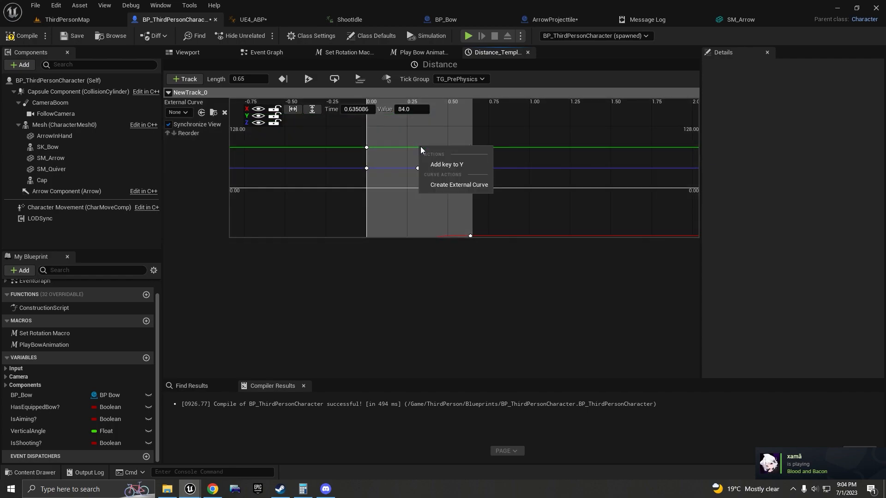
click(429, 164)
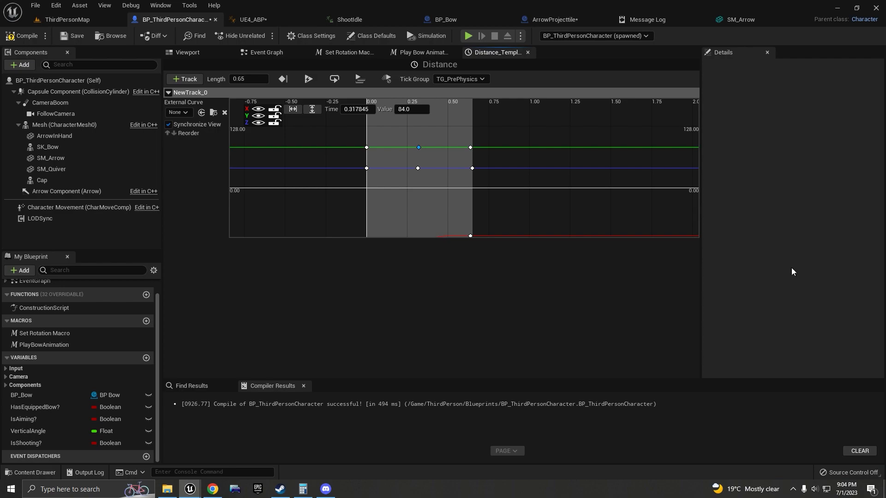
Set the X curve's end key to value -5 and time 0.65.
right_drag(469, 236, 480, 215)
click(480, 215)
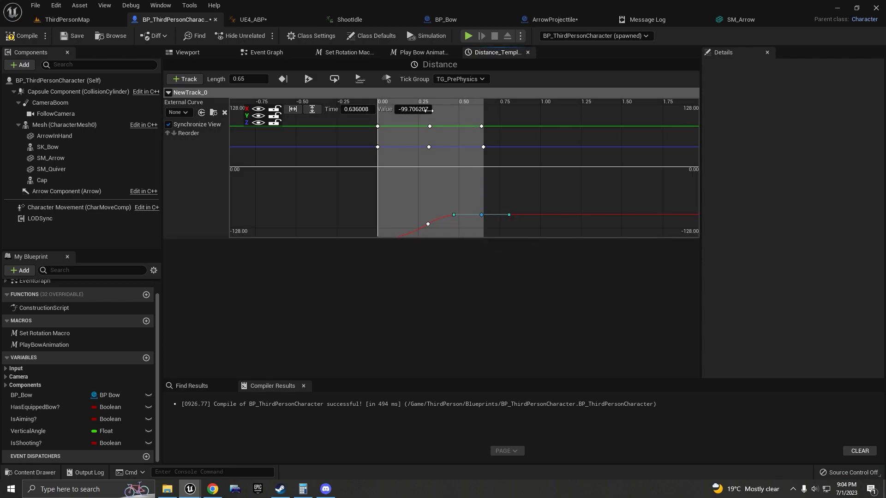
text(-5)
key(Return)
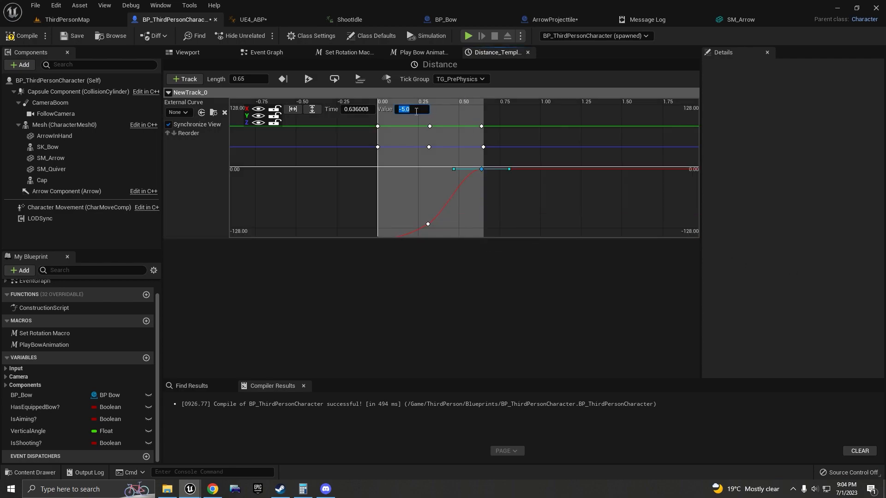
scroll(473, 155, up, 3)
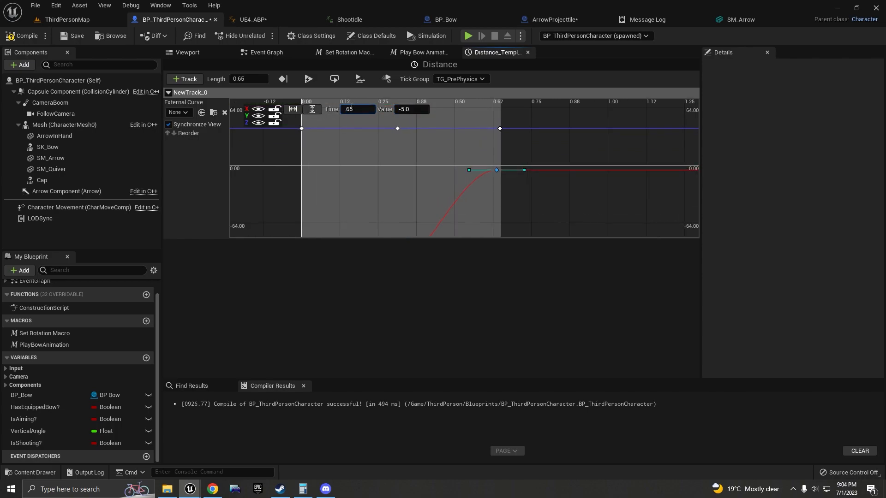
scroll(522, 138, down, 4)
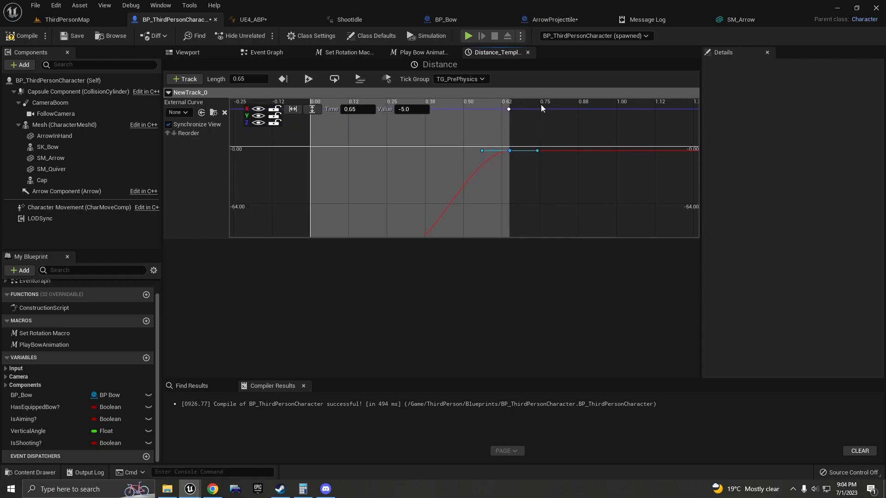
Reshape the middle of the X curve through its middle key so it rises smoothly to the end key.
click(443, 198)
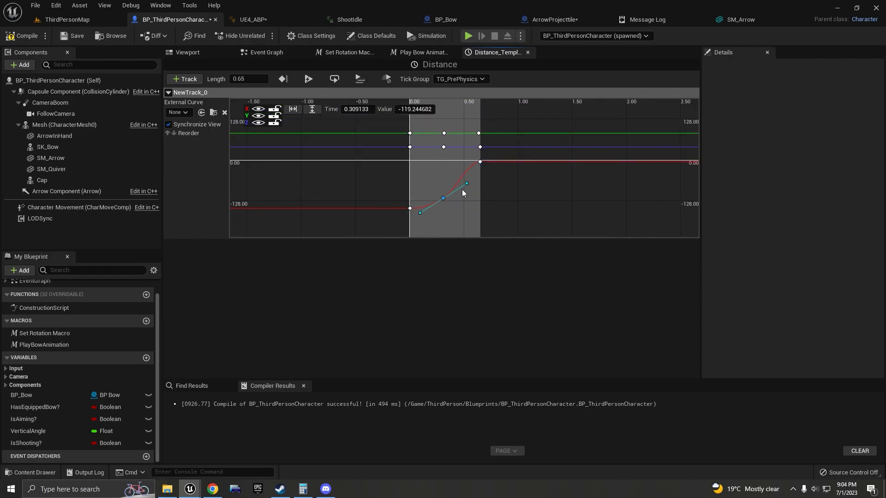
drag(467, 183, 464, 156)
scroll(495, 155, up, 2)
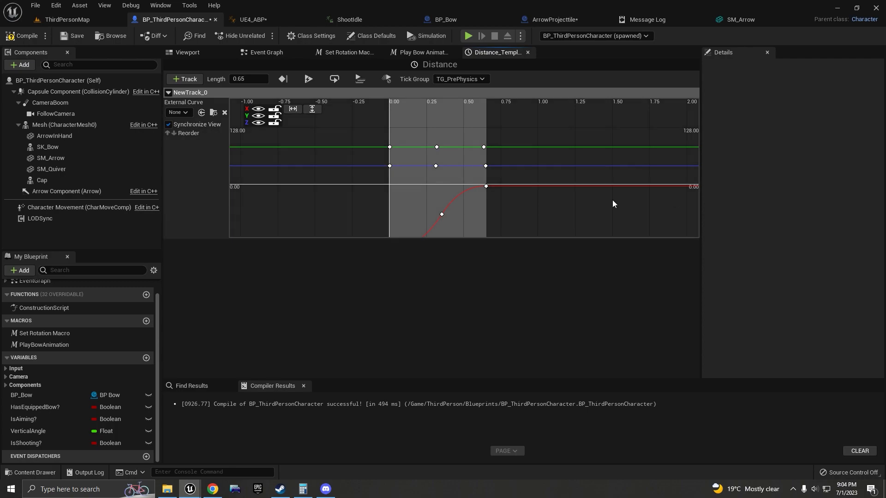
Set the value of the Z curve's end key to -13.
click(485, 166)
click(412, 108)
text(-13)
key(Return)
right_drag(433, 162, 430, 158)
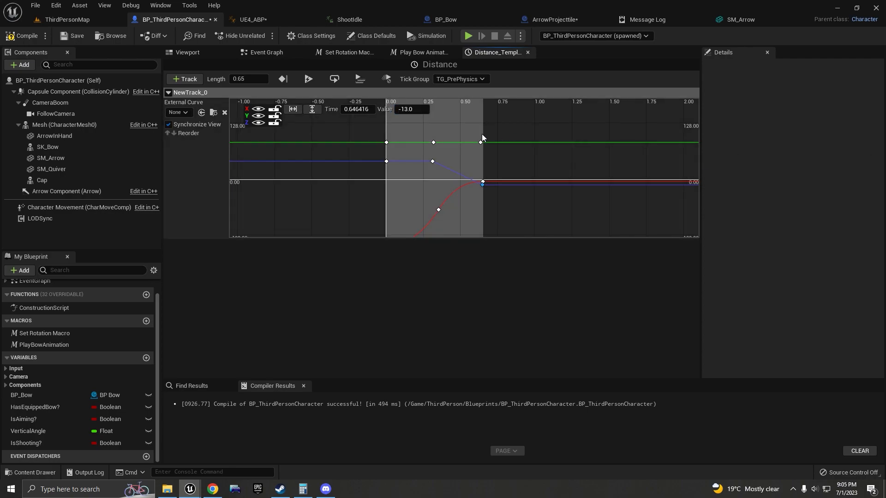
Set the value of the Y curve's end key to 64.
click(480, 143)
click(412, 109)
text(64)
key(Return)
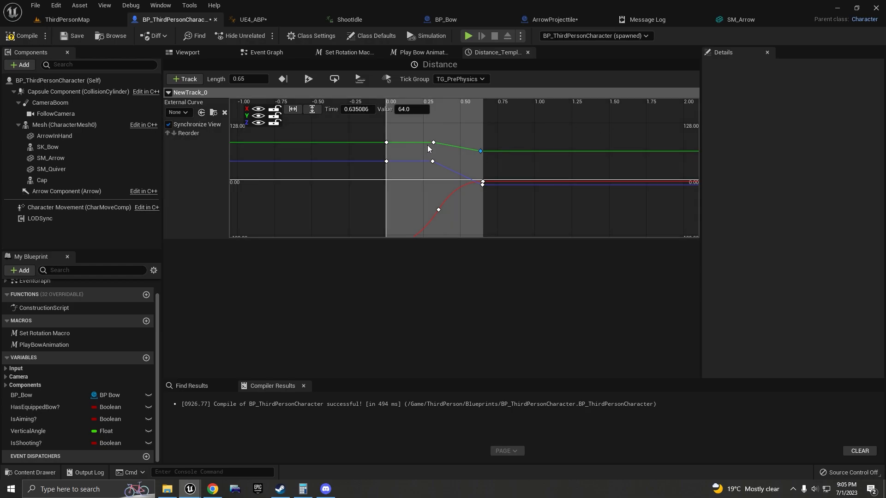
Set the interpolation of the start and middle keys on the Y and Z curves to Auto.
click(433, 142)
right_click(433, 142)
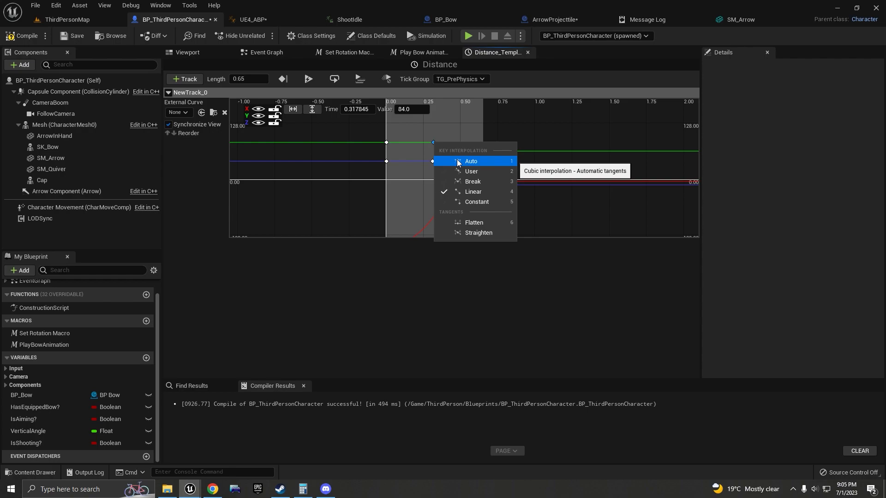
click(471, 161)
right_click(386, 142)
click(408, 161)
right_click(386, 161)
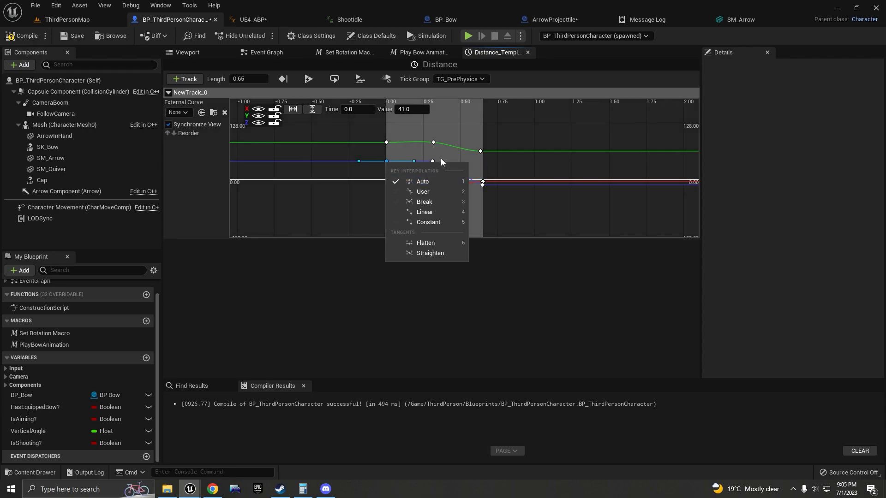
click(480, 151)
right_click(432, 161)
click(441, 173)
Lower the middle Z and Y keys until both curves fall smoothly to their end keys, and compile the blueprint.
drag(432, 161, 450, 171)
drag(477, 178, 471, 188)
click(433, 142)
drag(434, 142, 438, 148)
drag(464, 151, 463, 158)
right_drag(452, 184, 455, 175)
scroll(455, 175, up, 3)
drag(449, 161, 435, 161)
scroll(449, 161, down, 5)
click(444, 149)
click(21, 35)
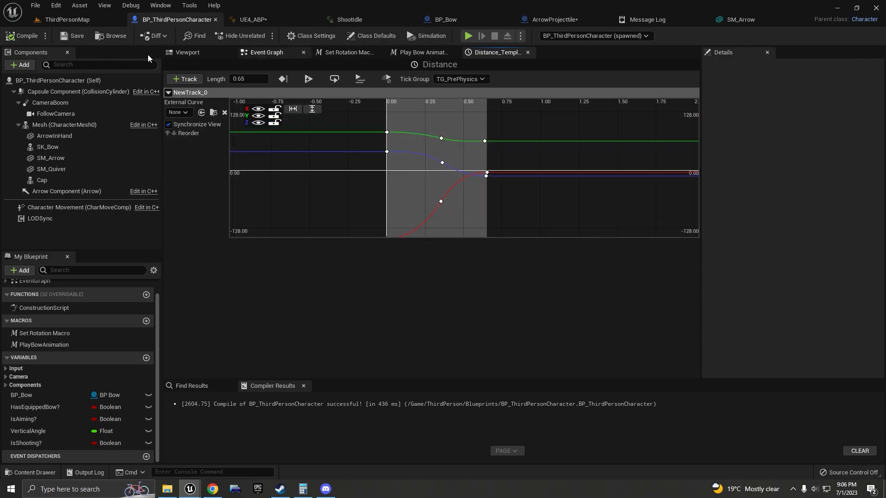
Connect the Distance timeline's New Track 0 output to New Location on Set Relative Location in the Event Graph.
click(257, 53)
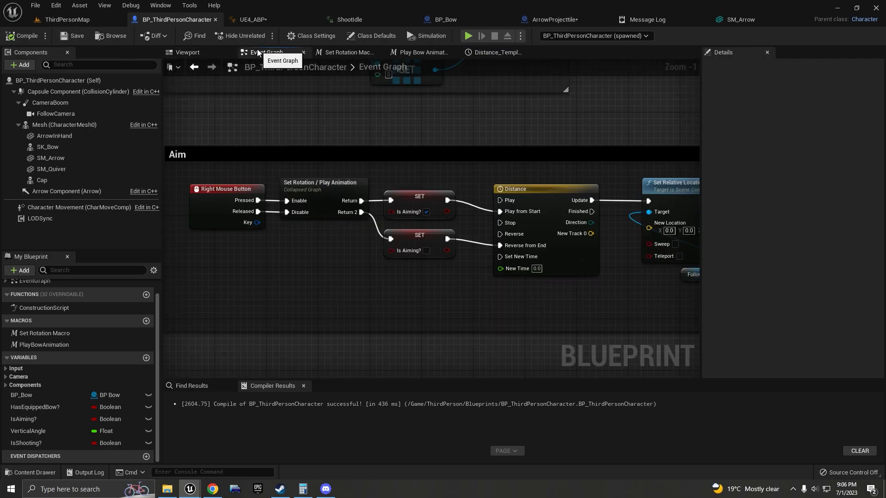
right_drag(577, 234, 409, 234)
scroll(407, 234, up, 1)
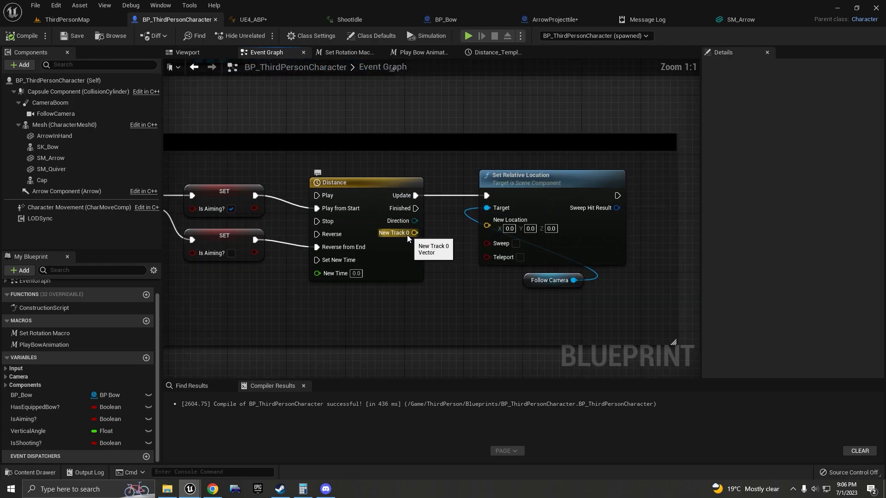
drag(395, 234, 493, 228)
scroll(410, 147, down, 6)
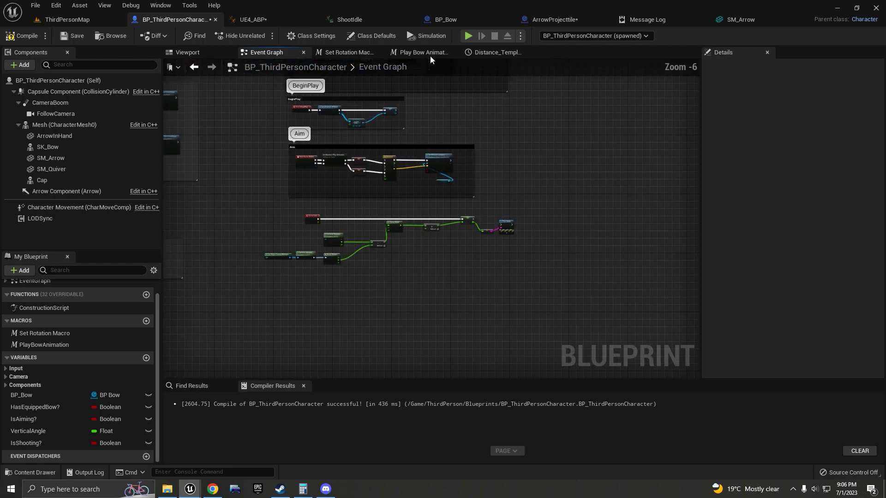
Play-test from the ThirdPersonMap level, equip the bow and aim repeatedly to check the camera movement.
click(474, 37)
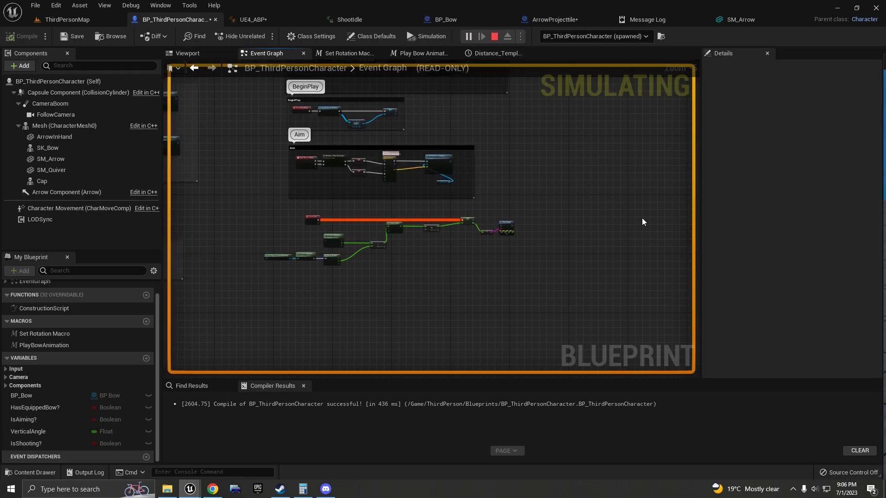
click(494, 36)
click(67, 19)
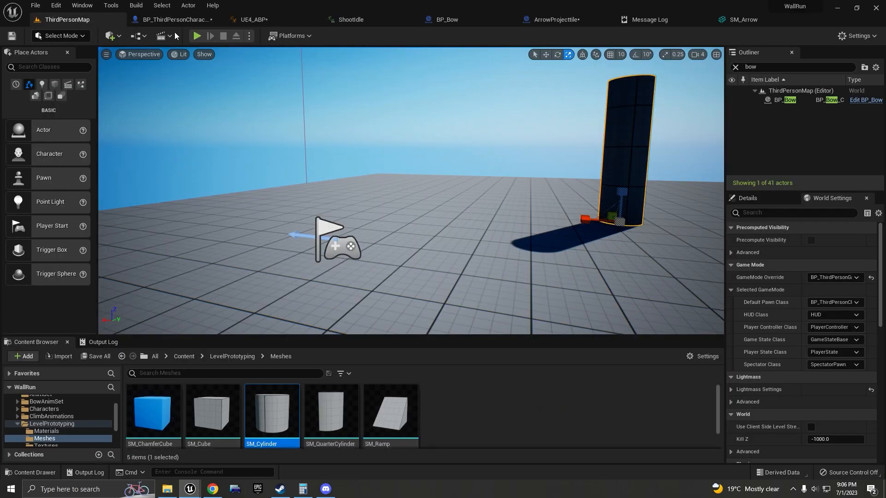
click(197, 36)
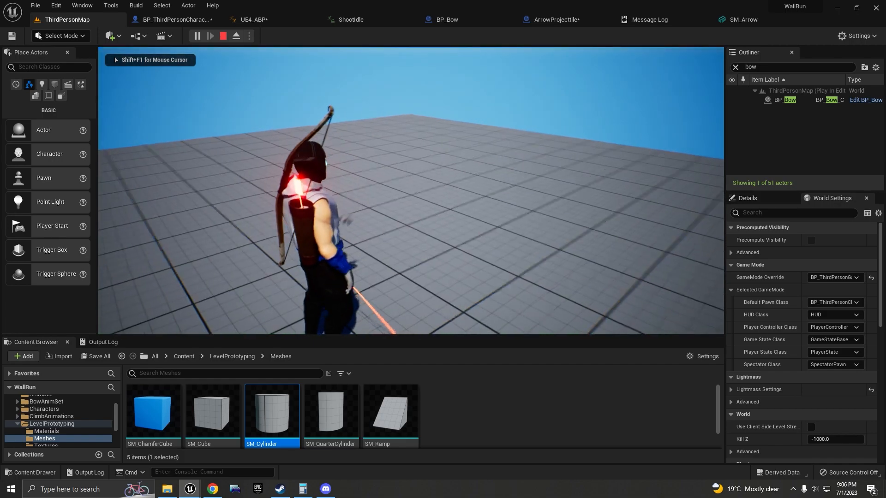
key(e)
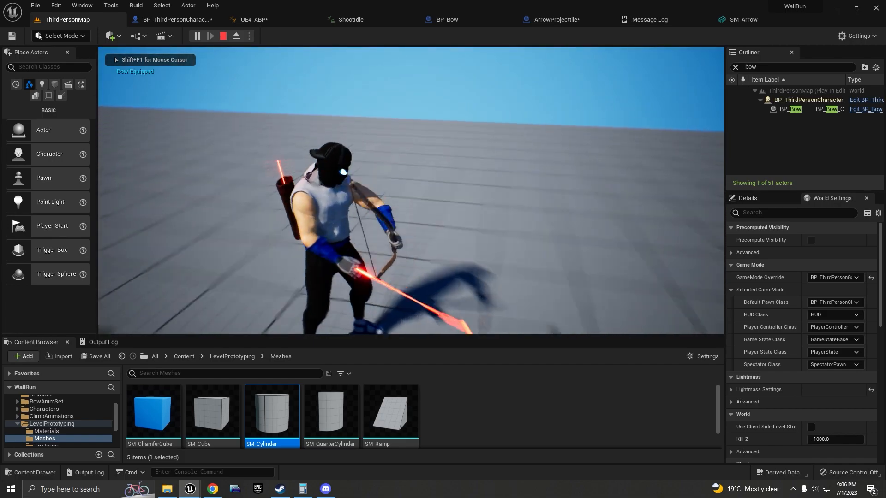
right_click(411, 191)
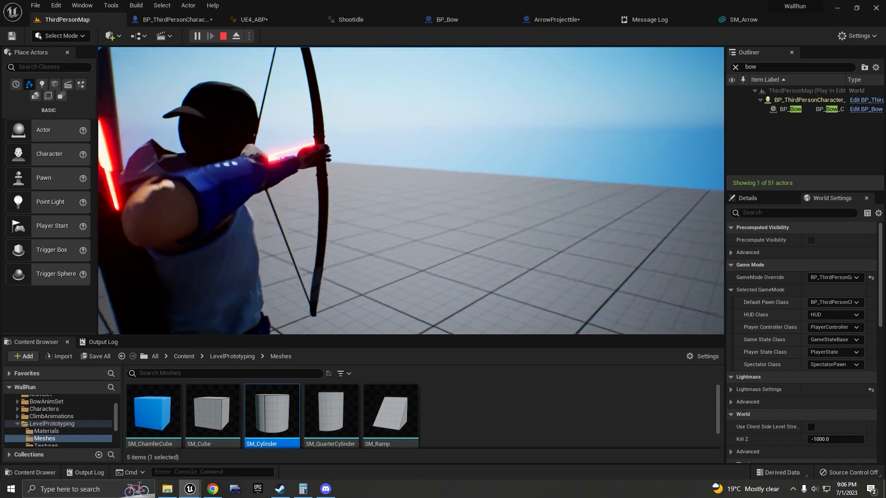
right_click(411, 191)
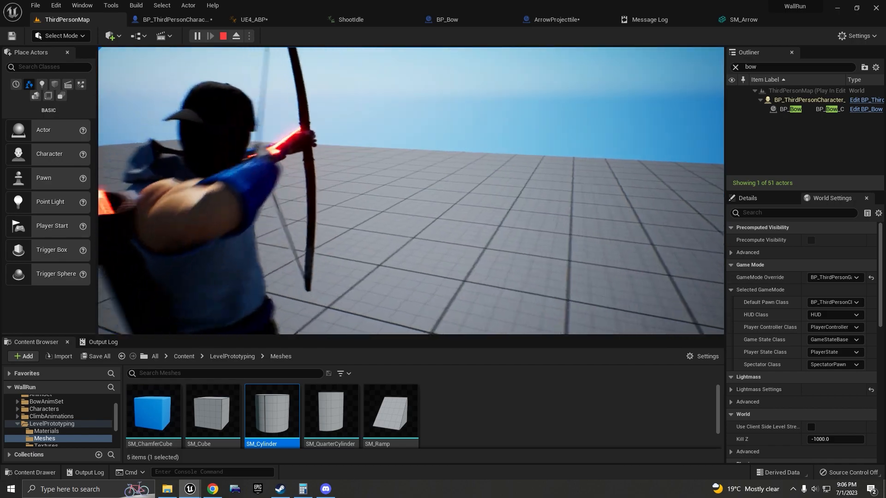
right_click(411, 190)
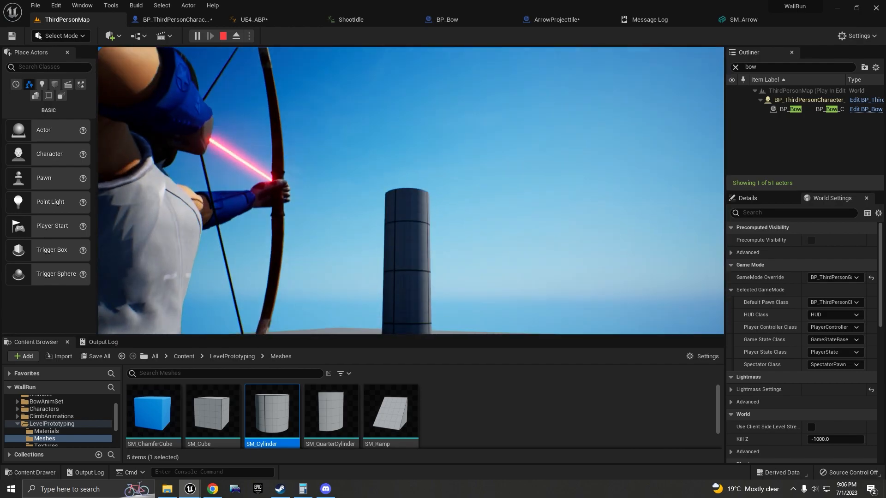
Shoot arrows at the cylinder, aim again and run around to check the camera, and end the play session.
click(410, 191)
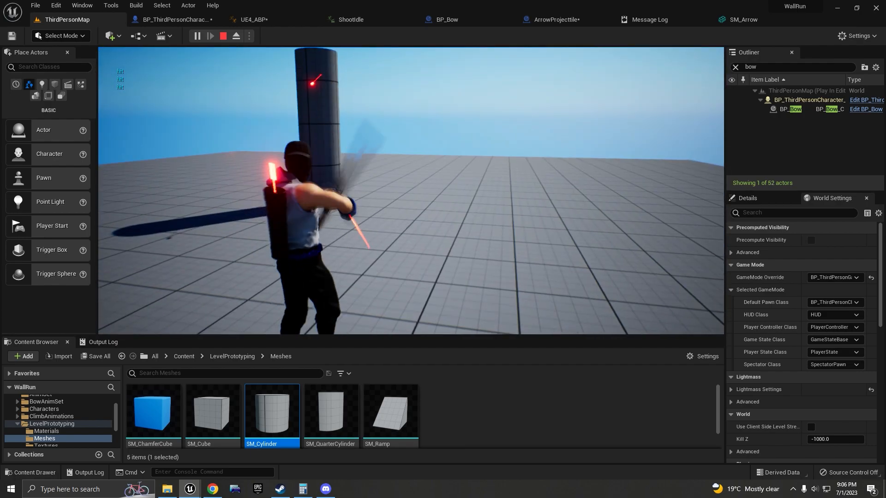
right_click(411, 190)
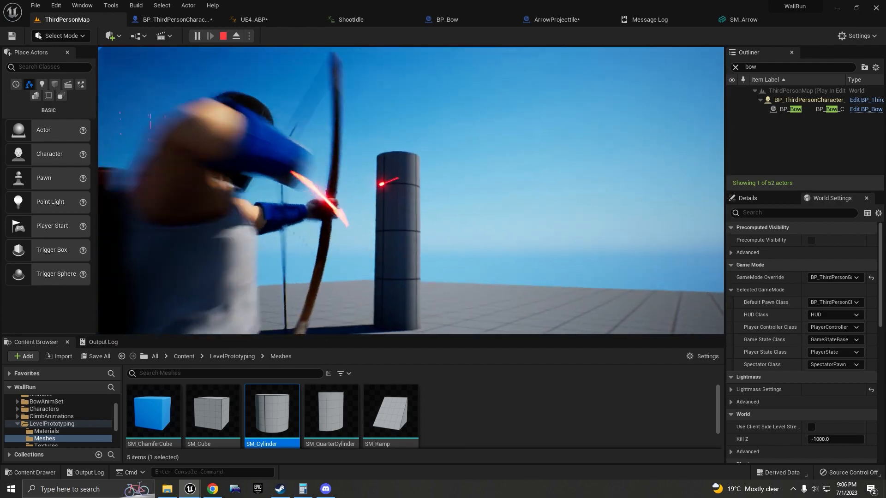
click(410, 190)
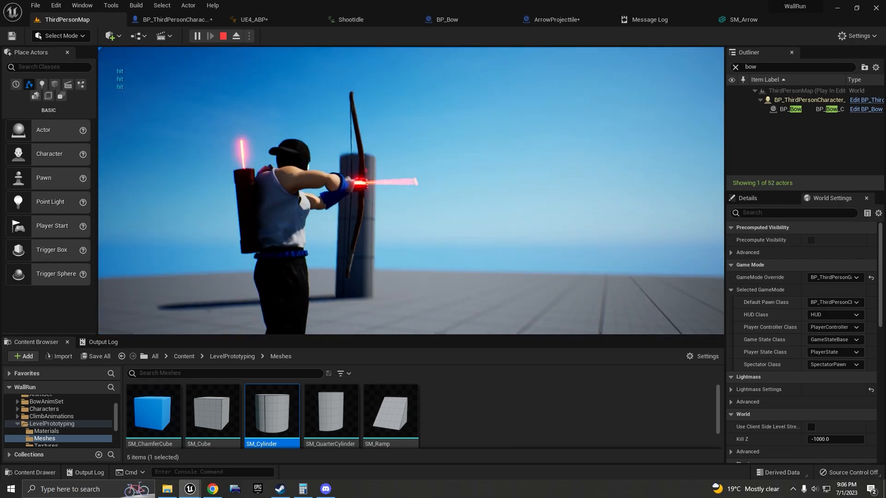
key(w)
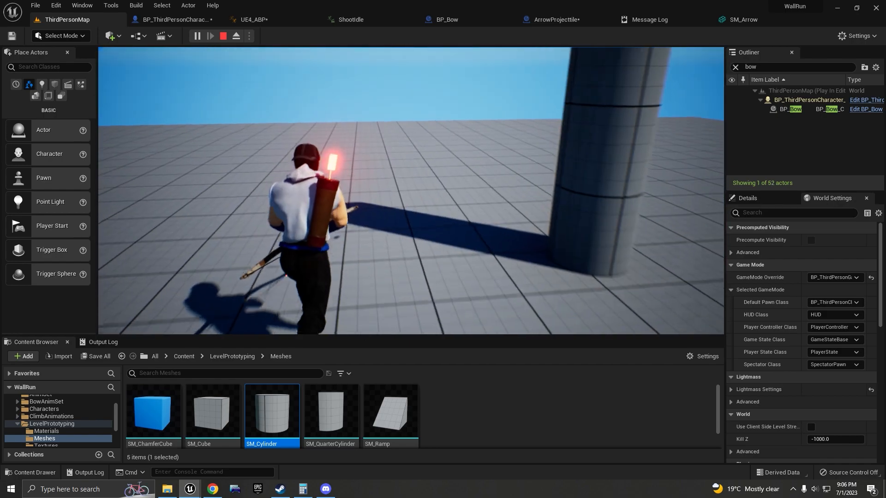
key(Escape)
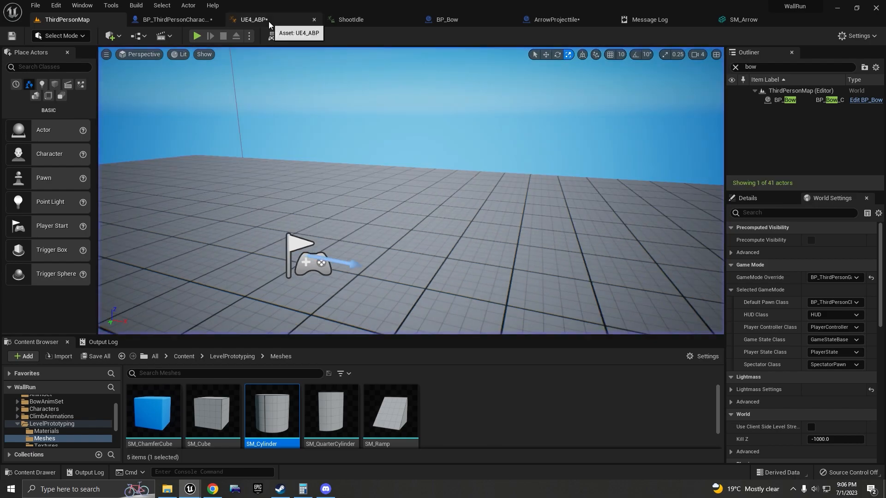
Examine the FollowCamera's placement, location and rotation in the BP_ThirdPersonCharacter viewport.
click(268, 21)
click(179, 20)
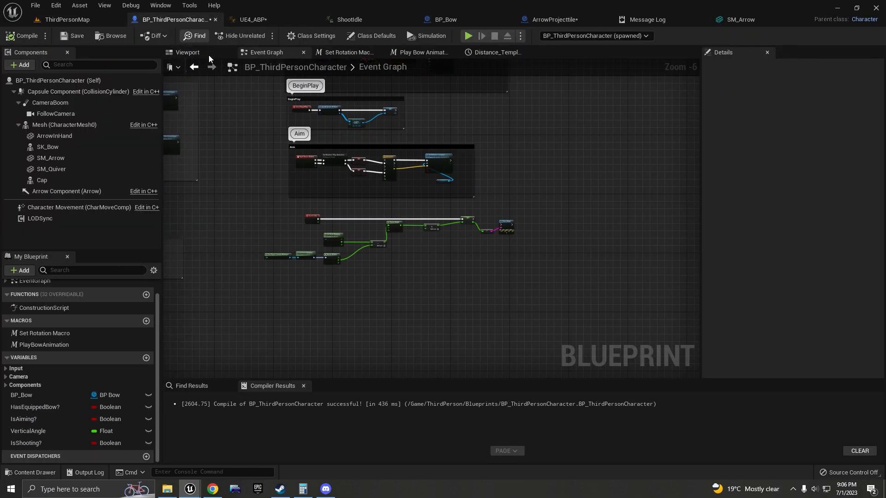
click(181, 54)
mouse_move(289, 117)
right_down()
mouse_move(296, 138)
mouse_move(296, 101)
right_up()
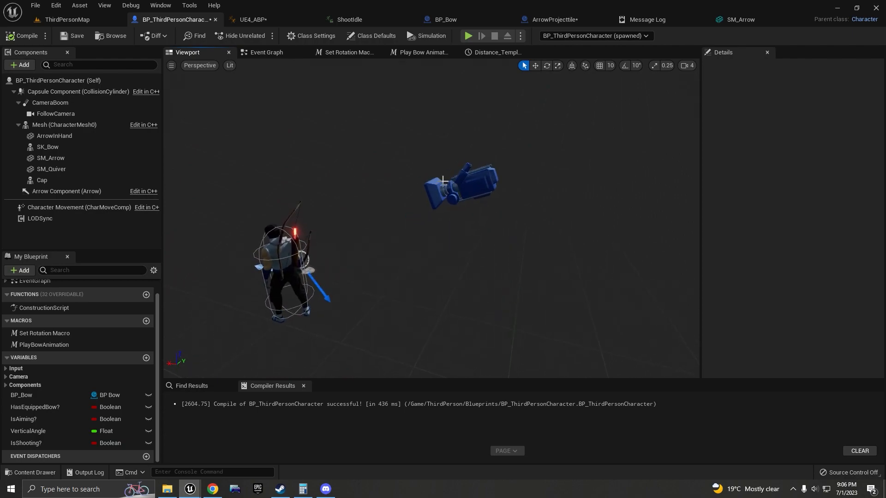
click(455, 187)
alt+drag(507, 176, 286, 177)
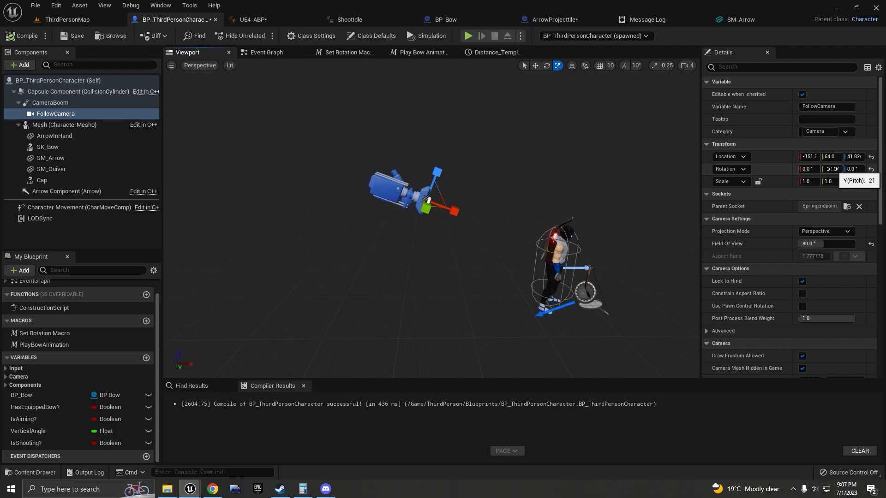
click(56, 114)
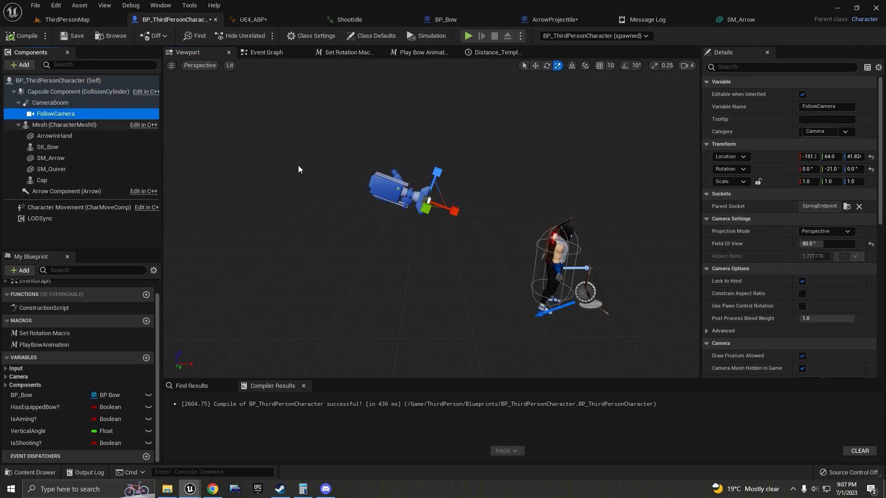
right_drag(541, 209, 539, 215)
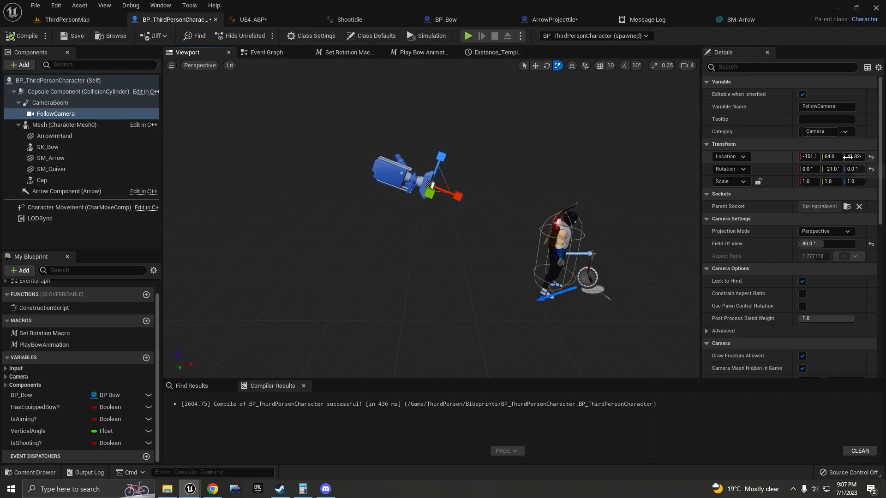
Examine the CameraBoom, the aiming nodes in the Event Graph and the keys of the Distance timeline's vector curve.
right_drag(572, 185, 577, 222)
mouse_move(430, 219)
right_down()
mouse_move(466, 245)
mouse_move(499, 221)
mouse_move(434, 217)
right_up()
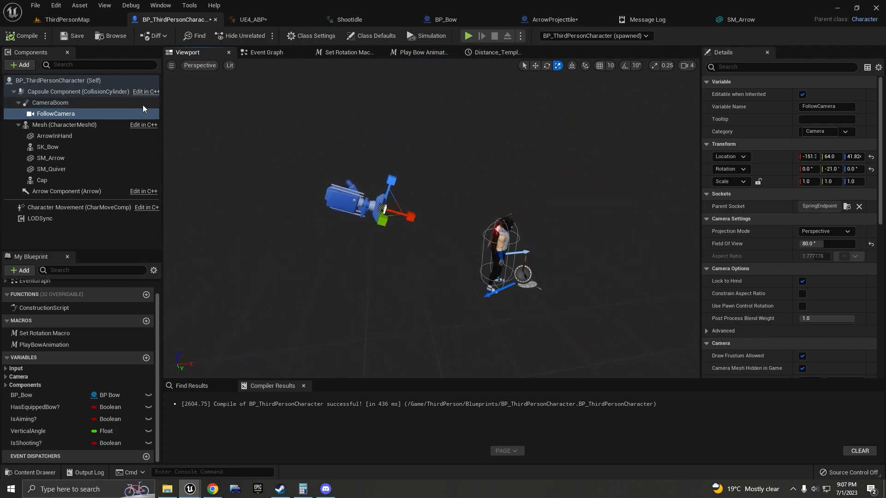
click(55, 105)
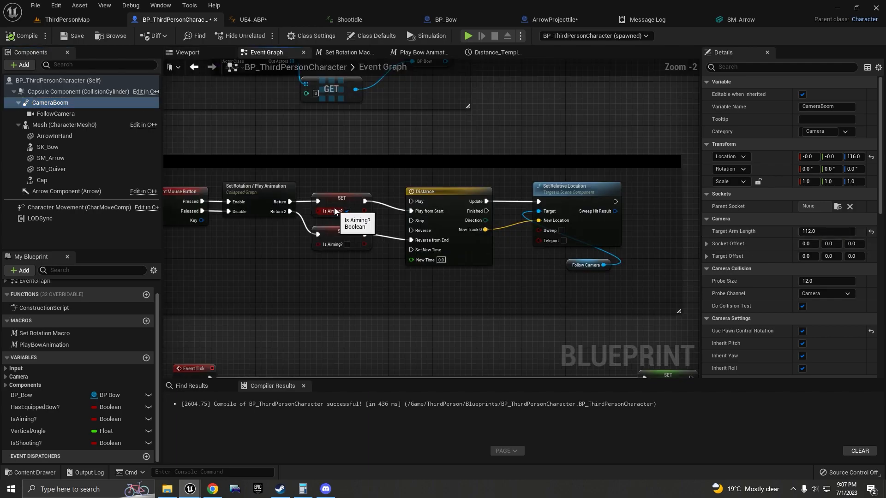
scroll(331, 202, down, 3)
right_drag(331, 201, 308, 202)
scroll(441, 192, up, 4)
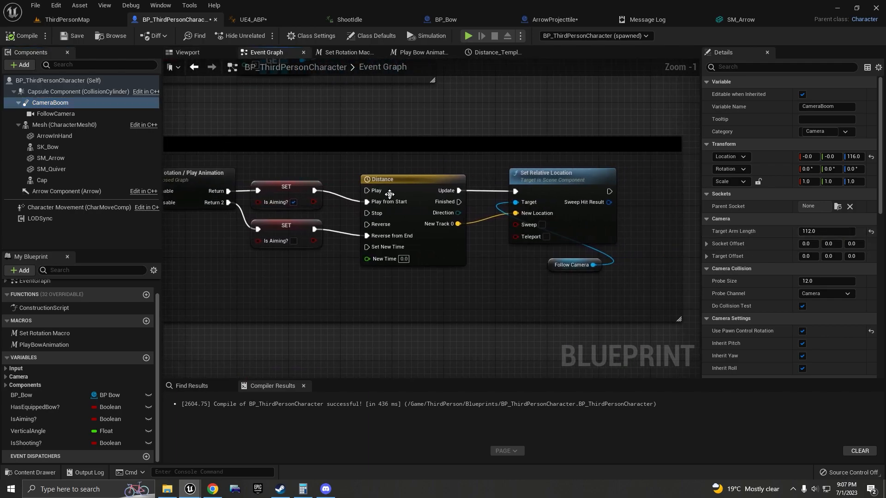
scroll(373, 202, up, 1)
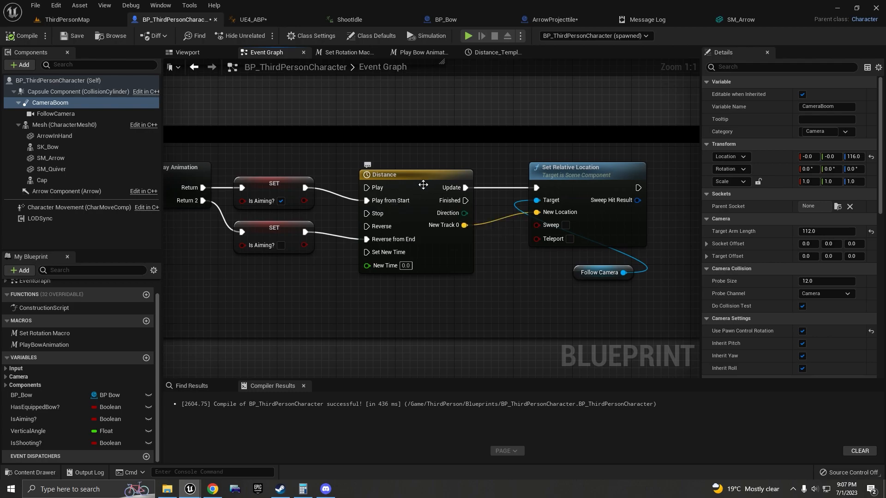
click(497, 52)
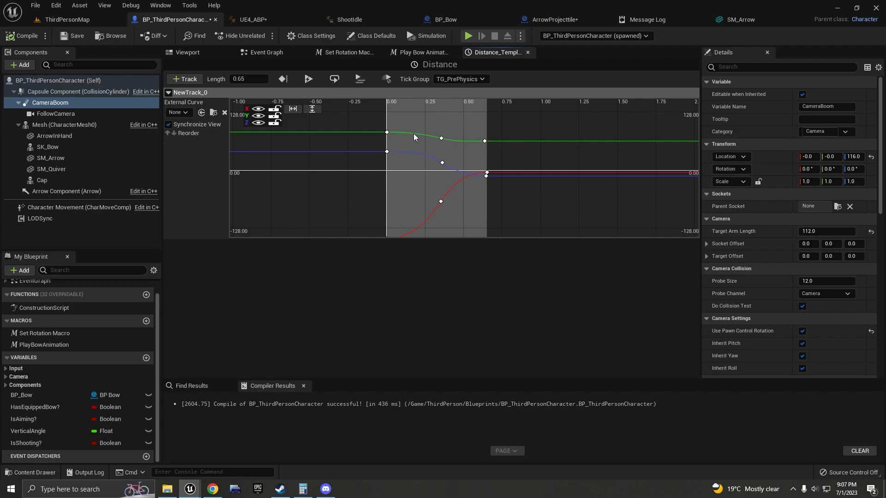
mouse_move(485, 142)
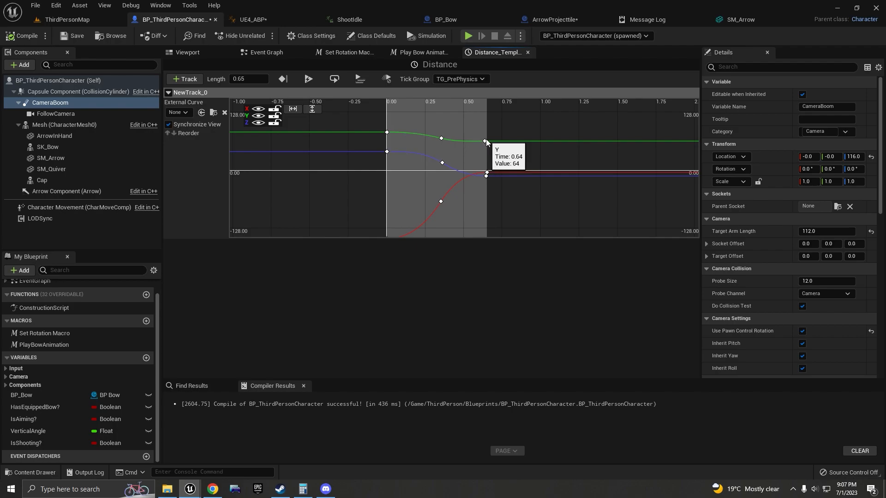
Review how the Distance timeline node connects the Is Aiming setters to Set Relative Location in the Event Graph.
click(418, 53)
click(349, 53)
click(265, 53)
scroll(572, 239, down, 3)
scroll(535, 244, up, 3)
right_drag(526, 244, 634, 227)
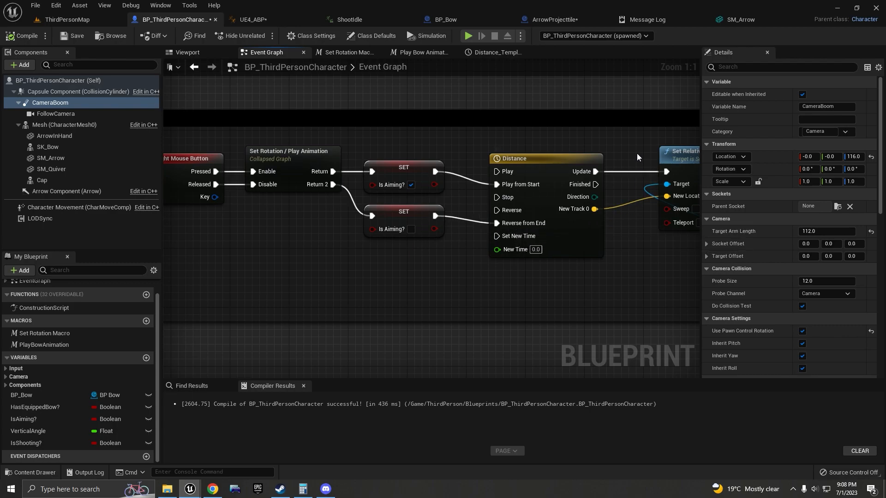
drag(479, 143, 624, 203)
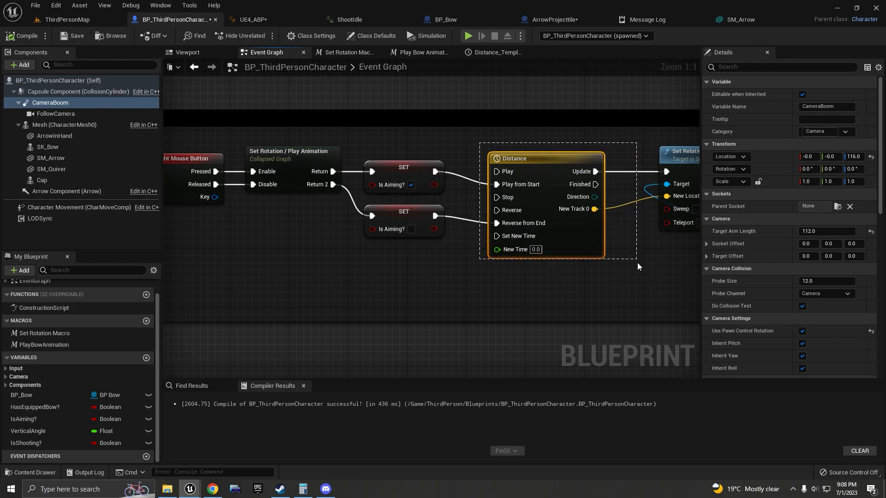
drag(637, 262, 637, 261)
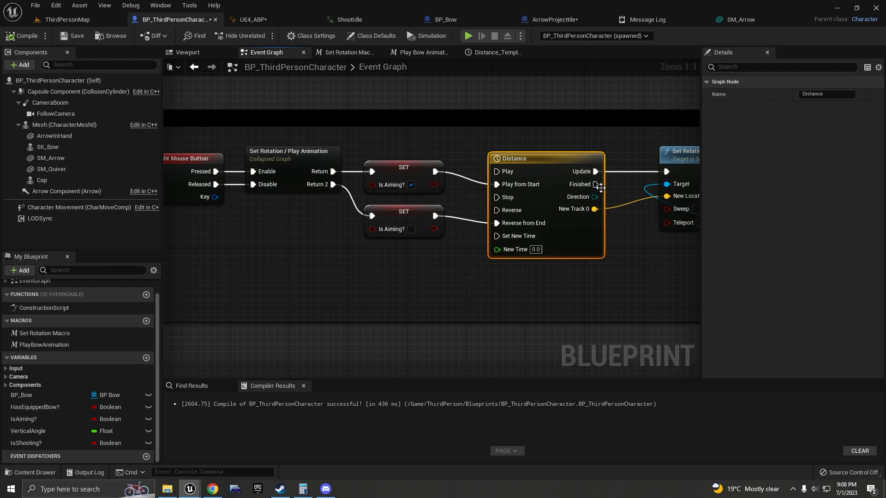
scroll(609, 186, down, 6)
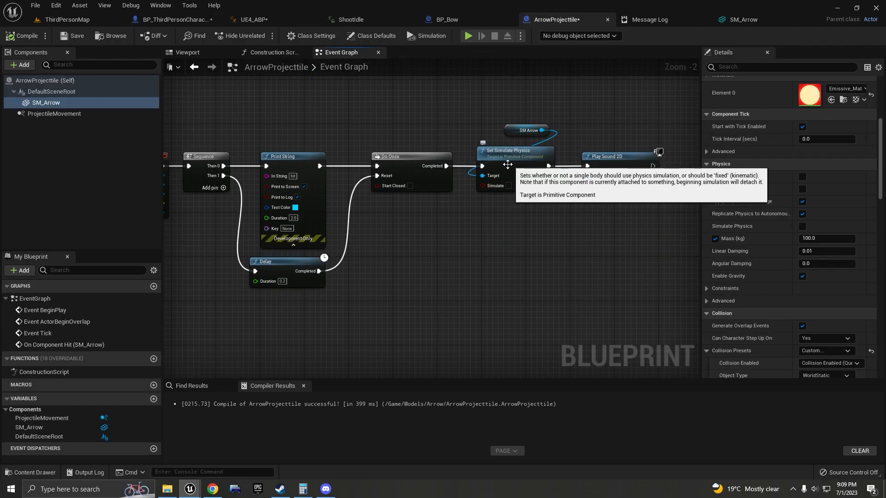
Disconnect the Do Once Completed output from Set Simulate Physics in the ArrowProjecttile Event Graph.
scroll(476, 177, up, 2)
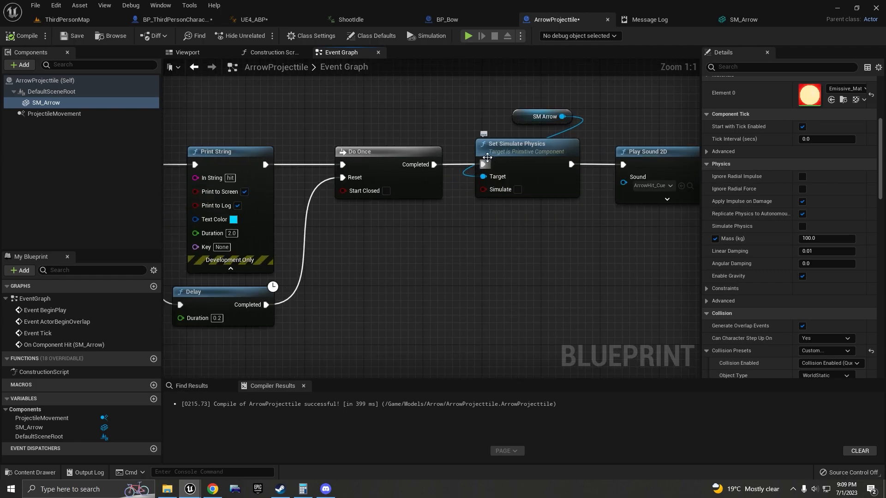
mouse_move(482, 117)
mouse_down()
mouse_move(560, 144)
mouse_move(471, 109)
mouse_up()
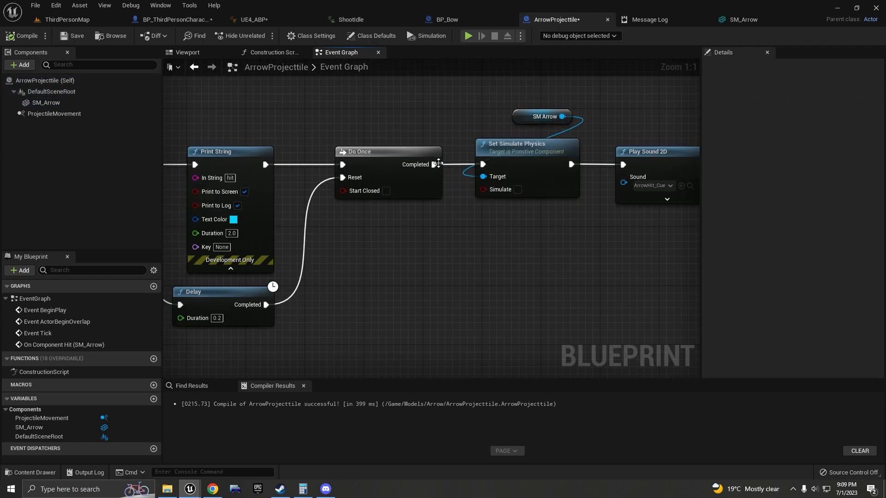
drag(418, 170, 458, 189)
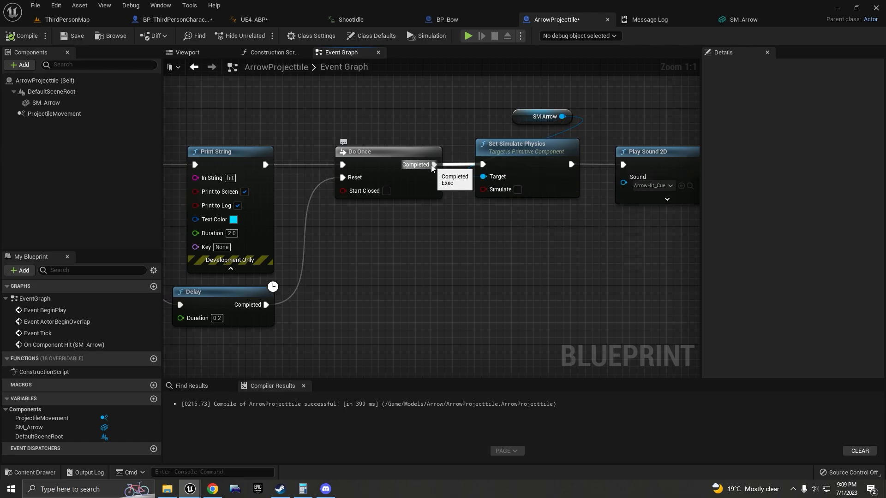
scroll(438, 160, down, 2)
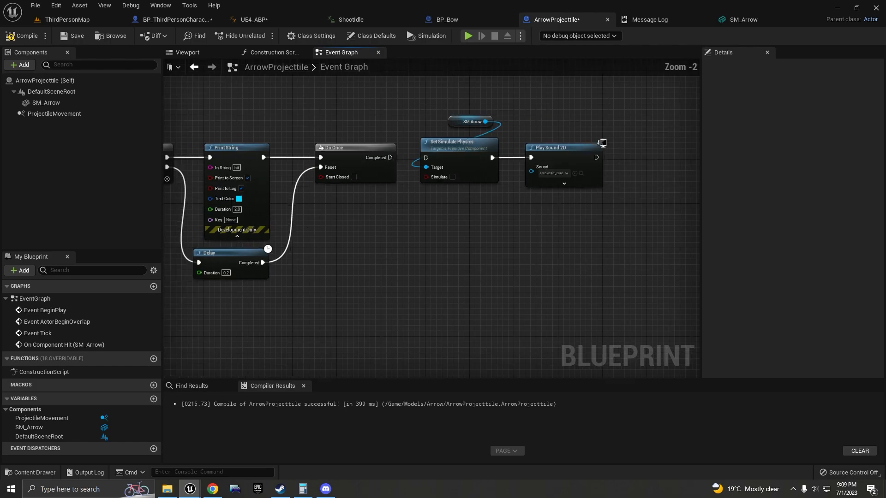
scroll(527, 161, up, 2)
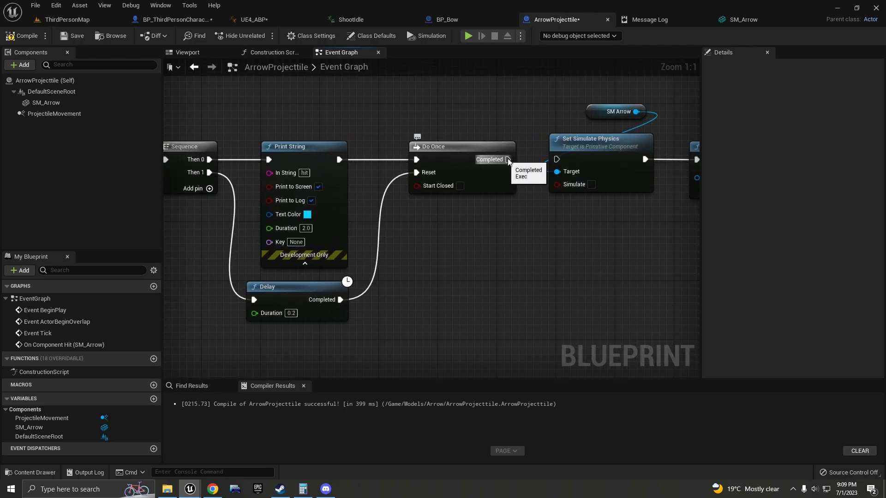
Play-test from ThirdPersonMap, equip the bow and shoot arrows to check how they behave on impact.
click(93, 20)
click(196, 37)
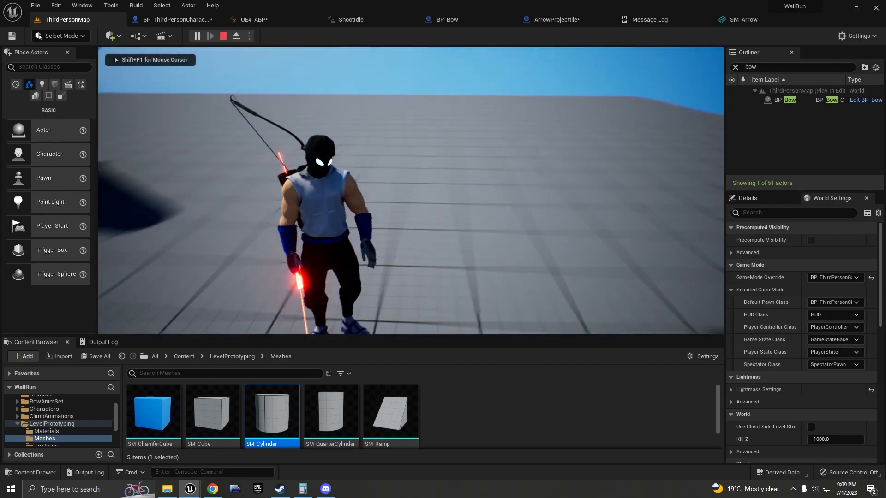
key(e)
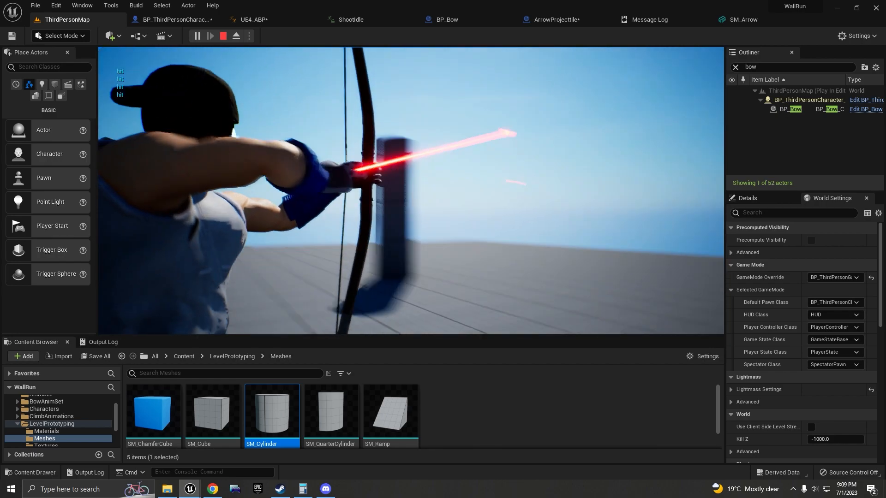
key(shift+F1)
Review the ProjectileMovement component's settings in the ArrowProjecttile blueprint.
click(536, 22)
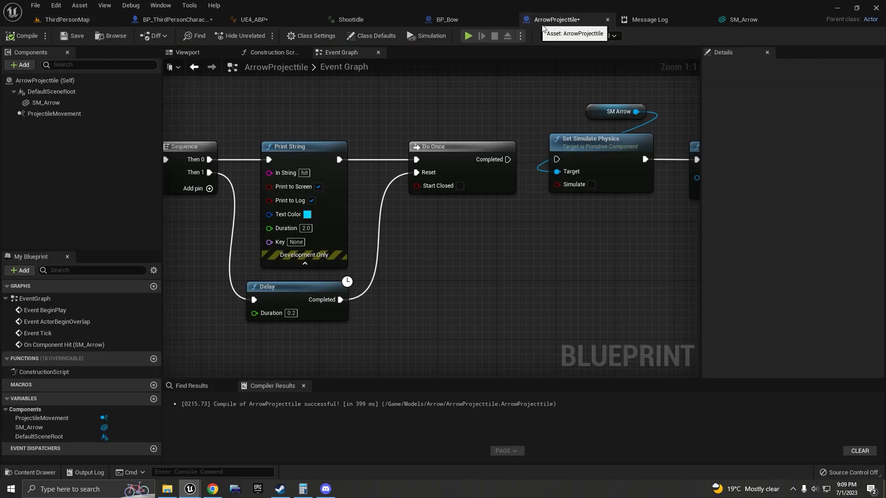
click(93, 112)
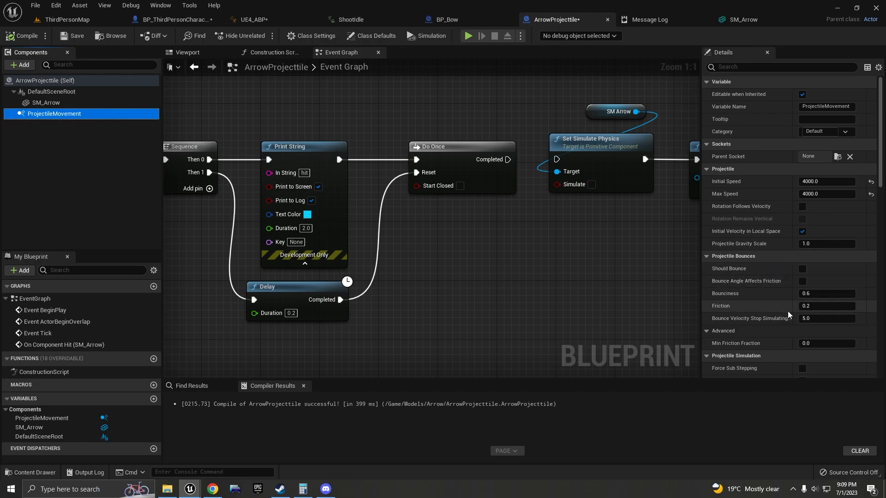
scroll(810, 309, down, 3)
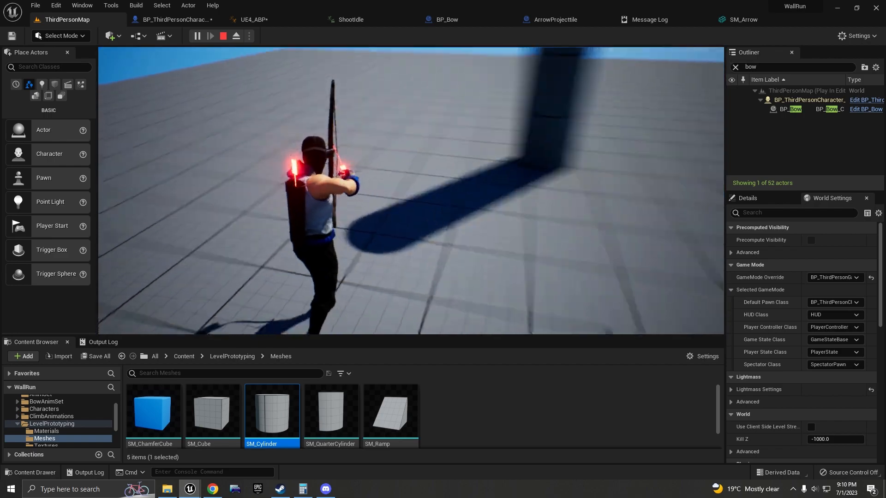
Play-test ThirdPersonMap again, running and shooting arrows at the cylinder.
key(w)
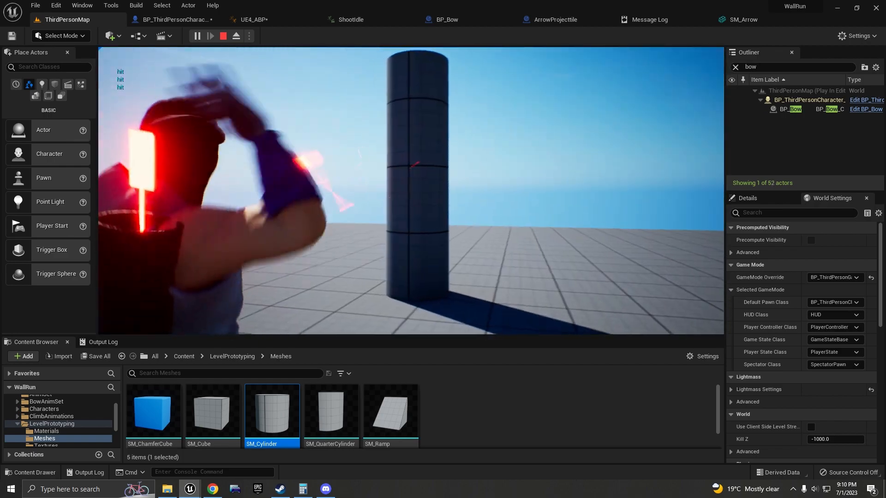